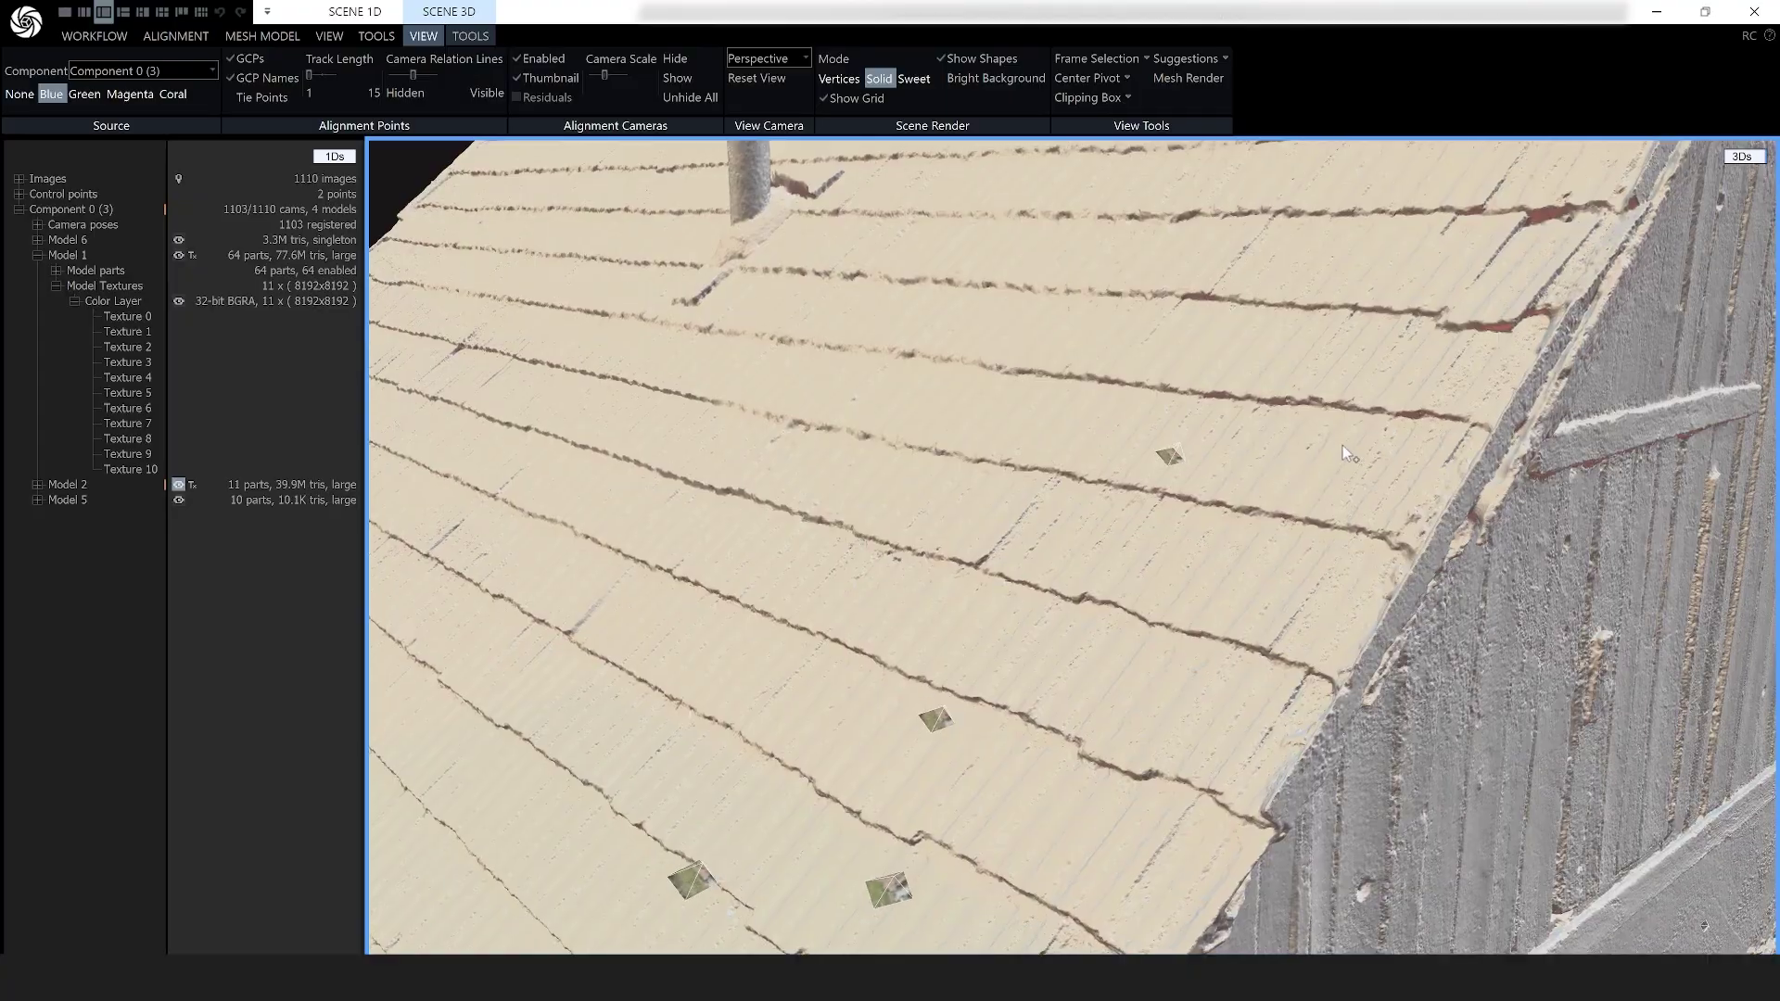
# - Raise the middle top edge straight up along Z to form the roof ridge
pyautogui.scroll(-5, 1344, 447)
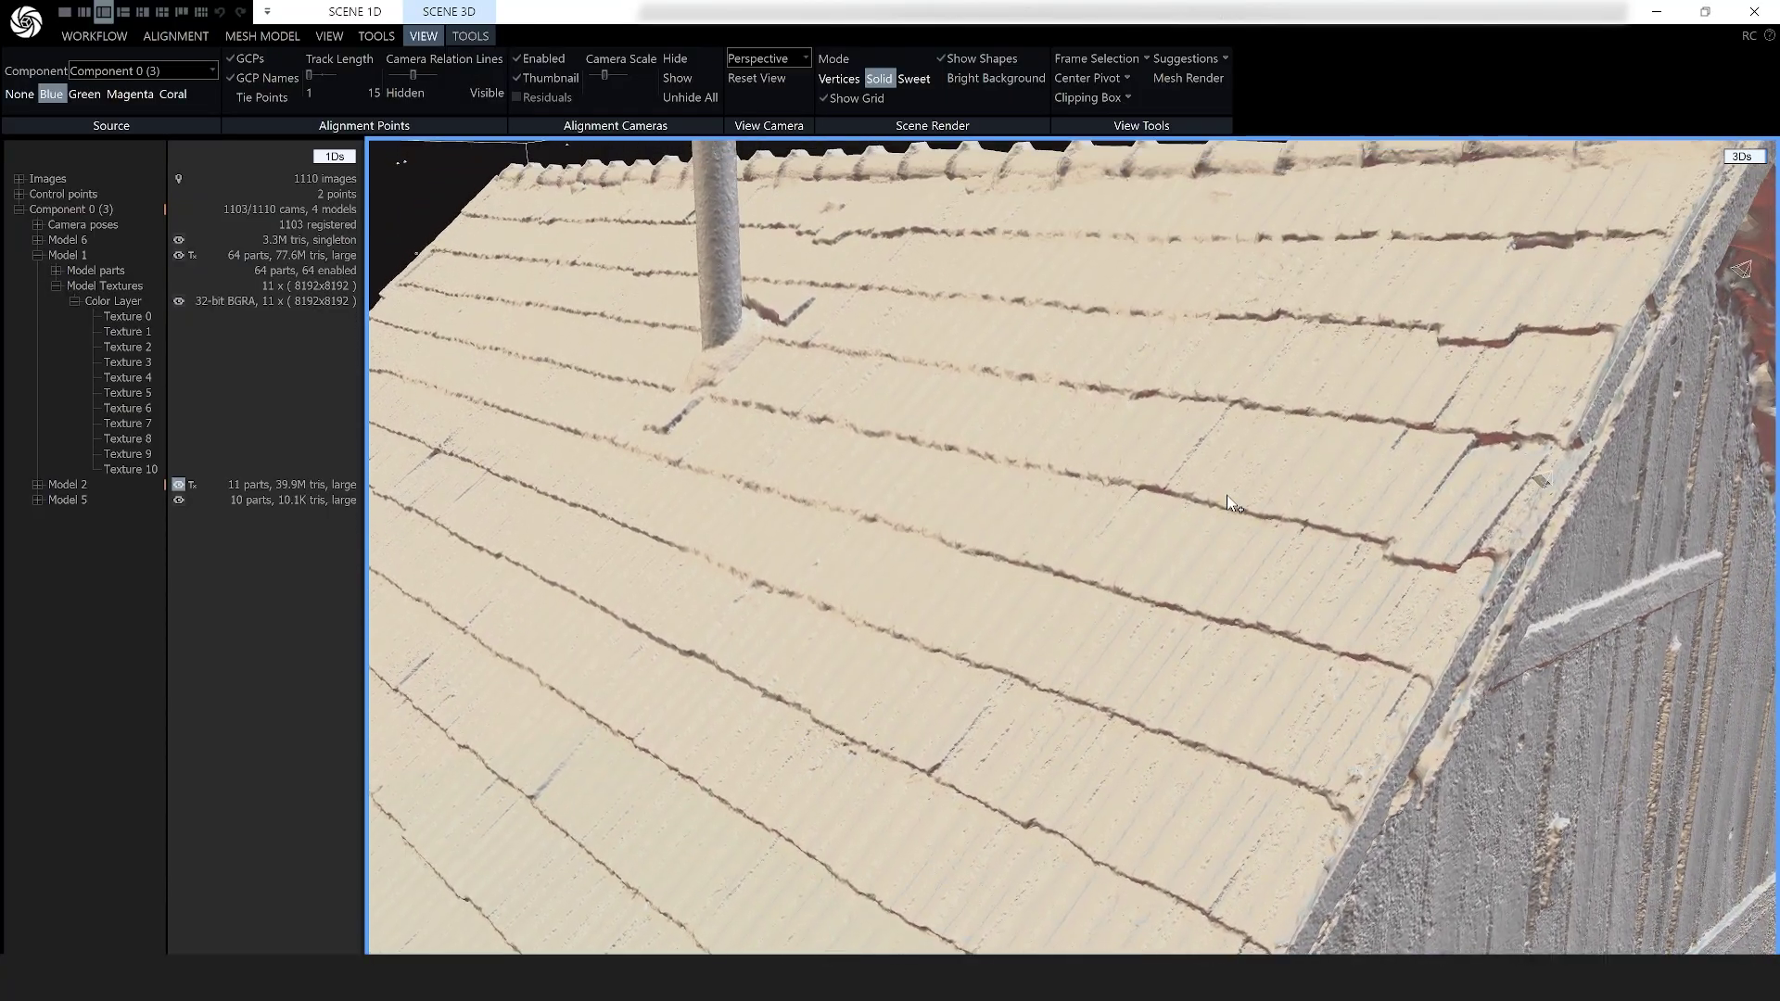
pyautogui.scroll(-5, 1231, 493)
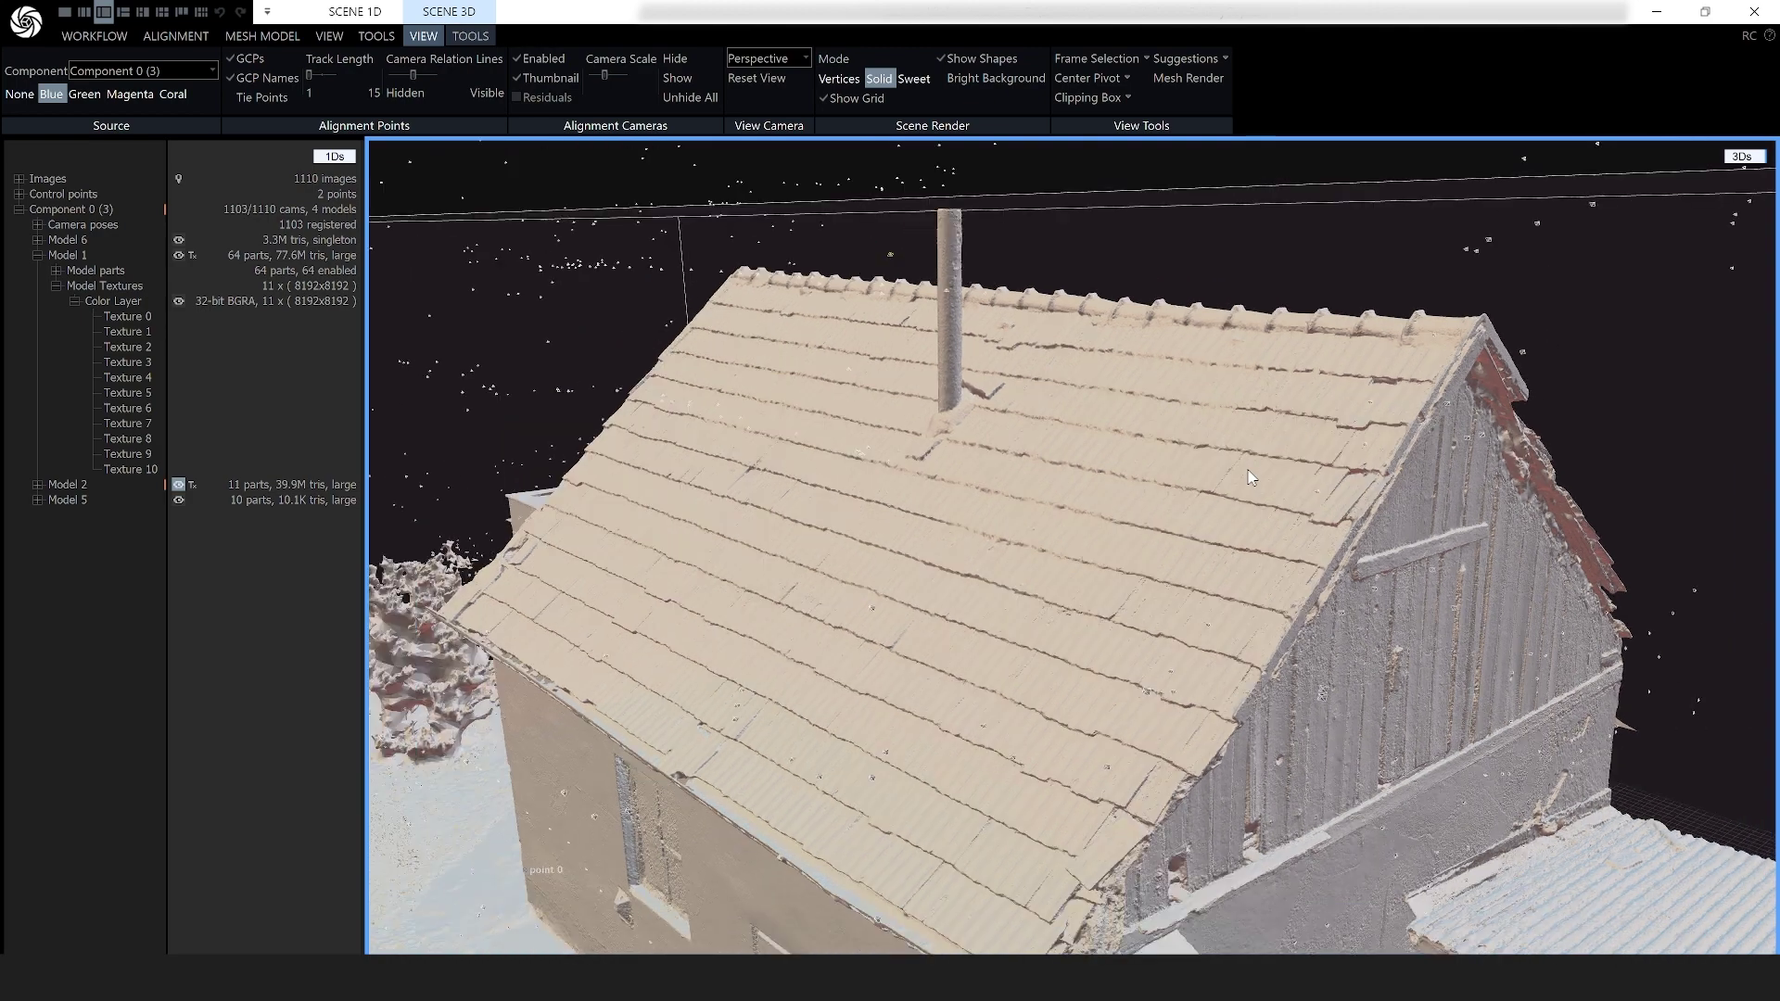
pyautogui.scroll(-3, 1248, 460)
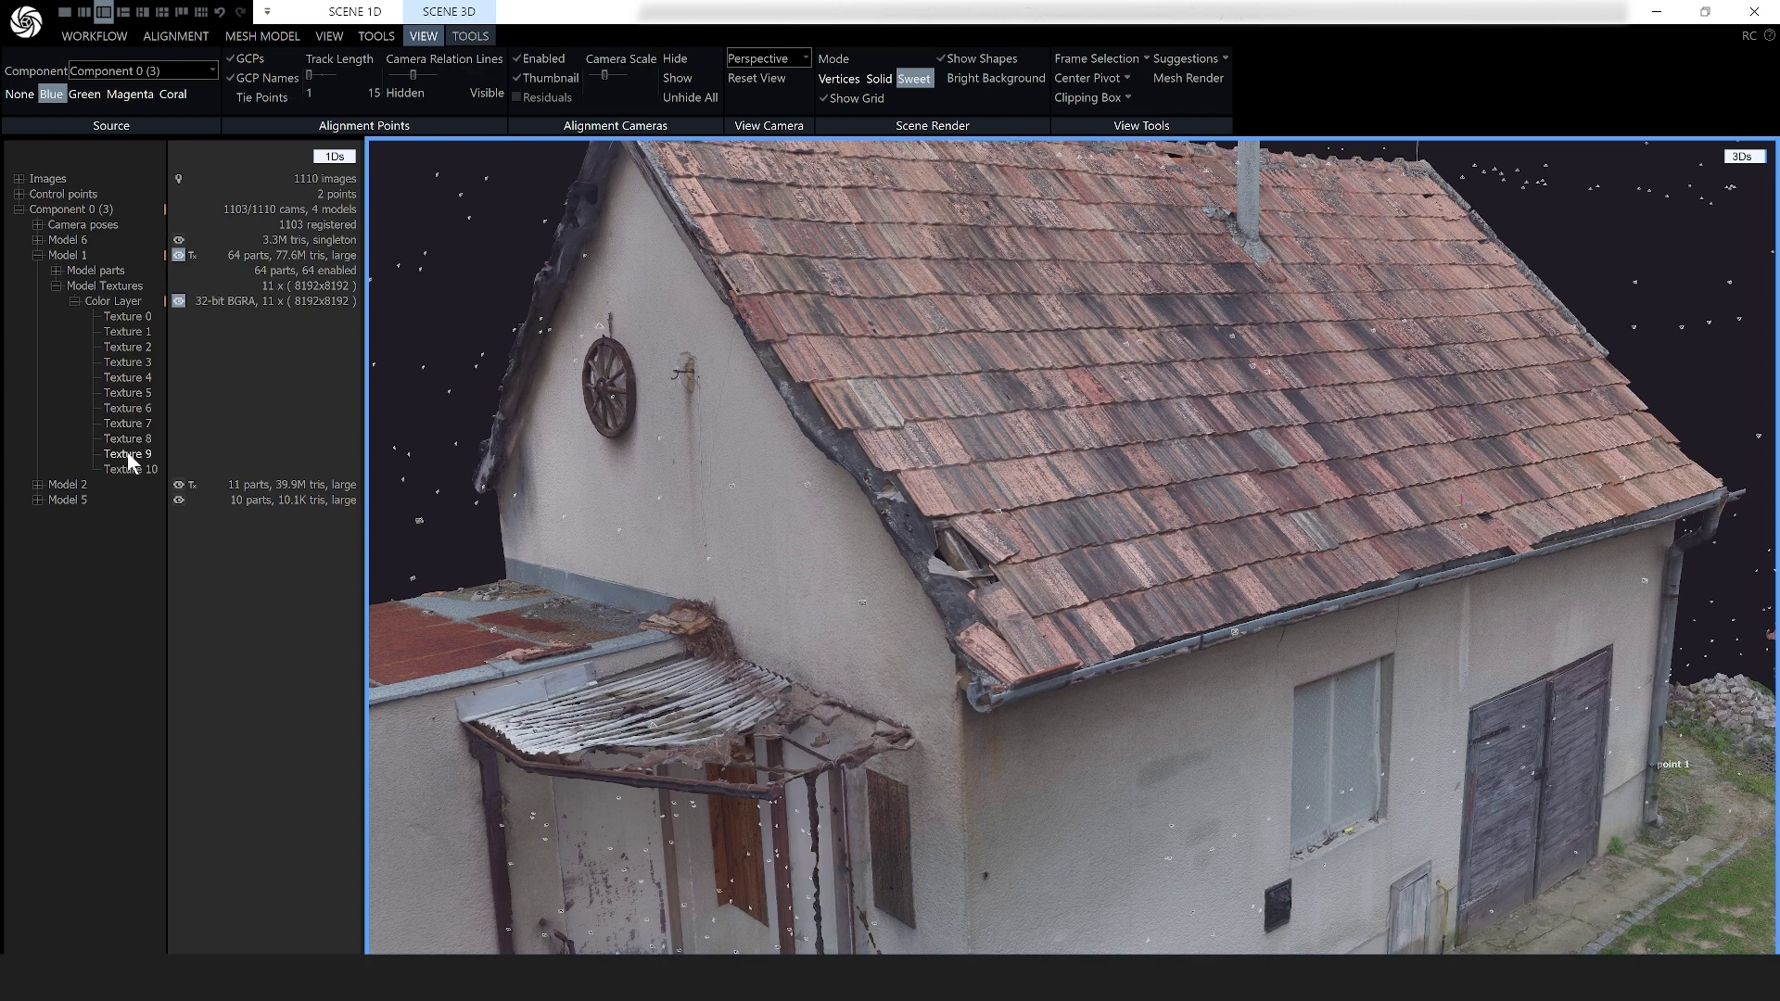
pyautogui.scroll(6, 1136, 372)
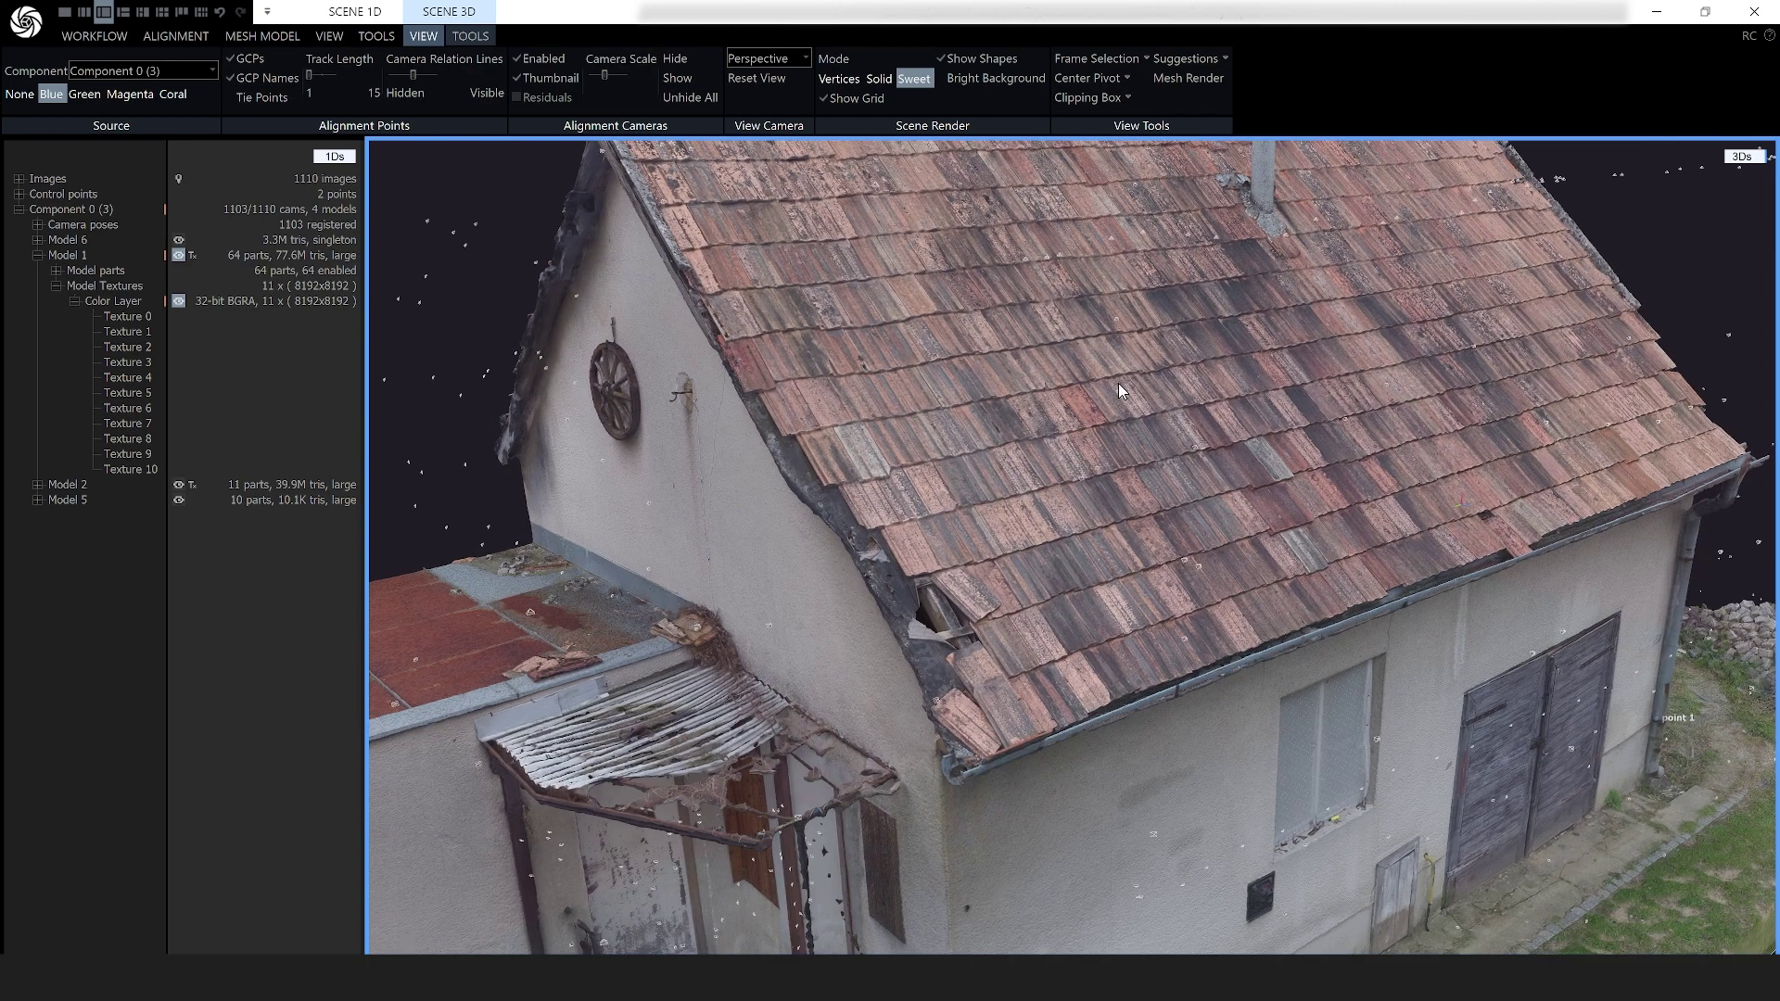
pyautogui.scroll(-5, 1372, 409)
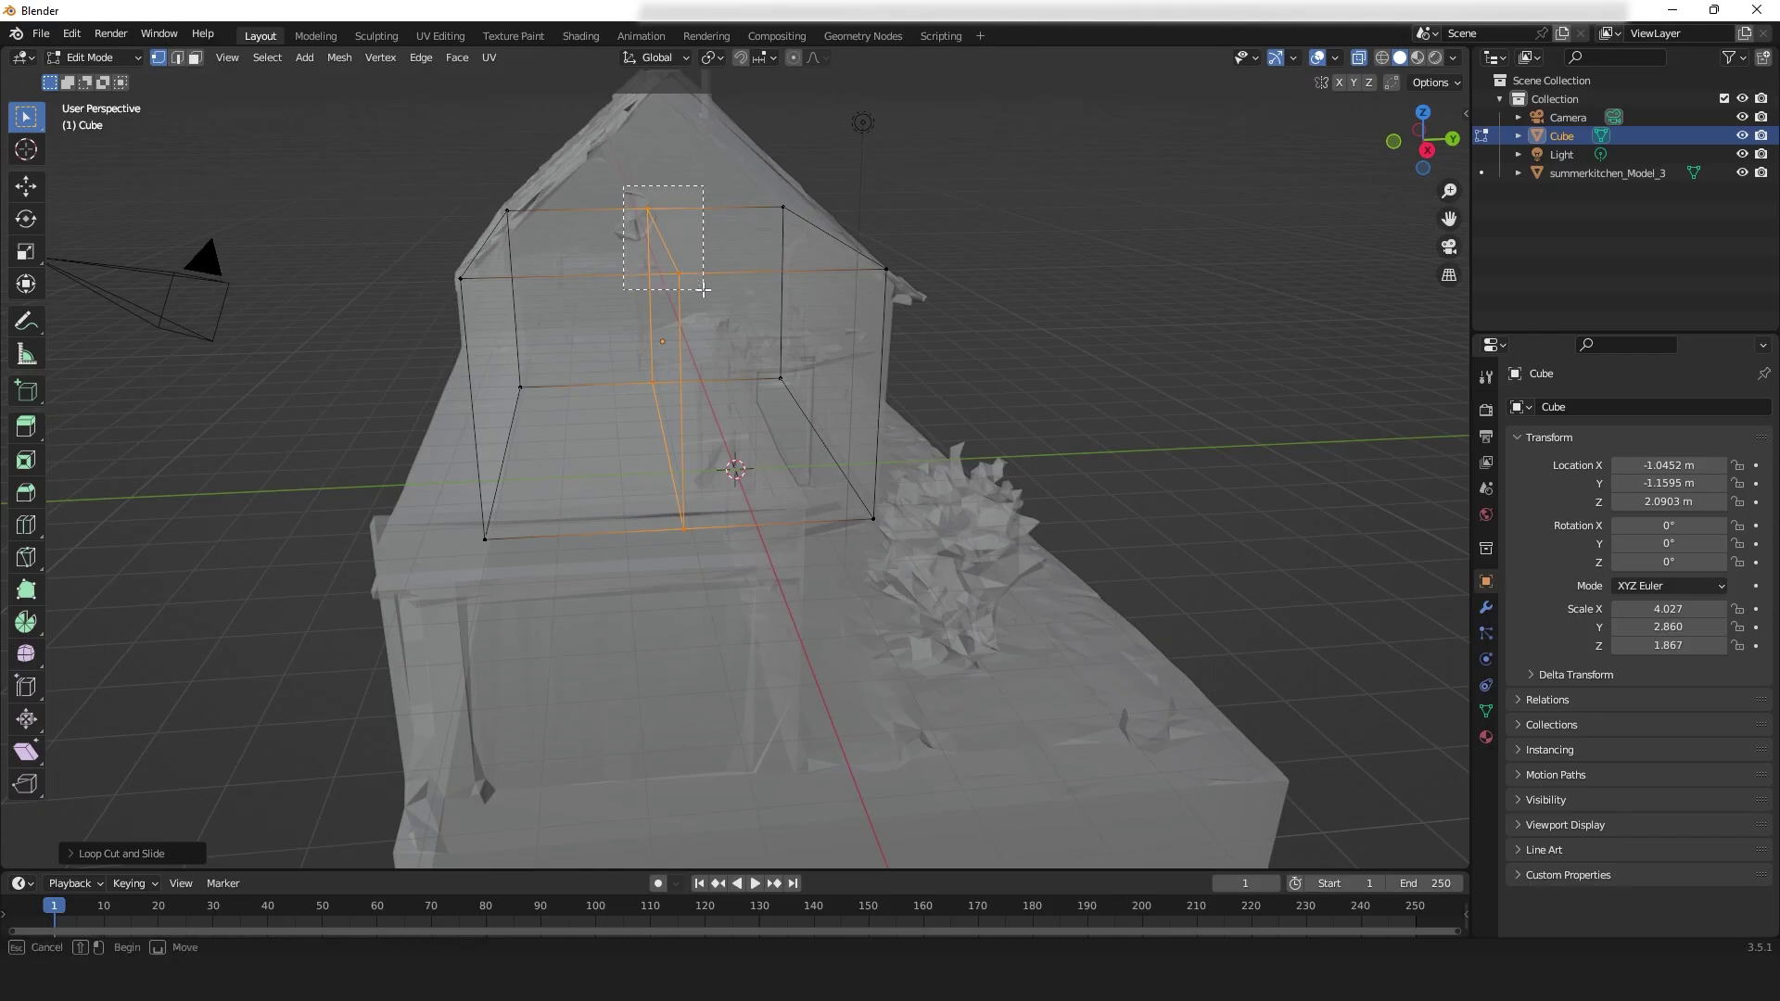
pyautogui.press('g')
pyautogui.press('z')
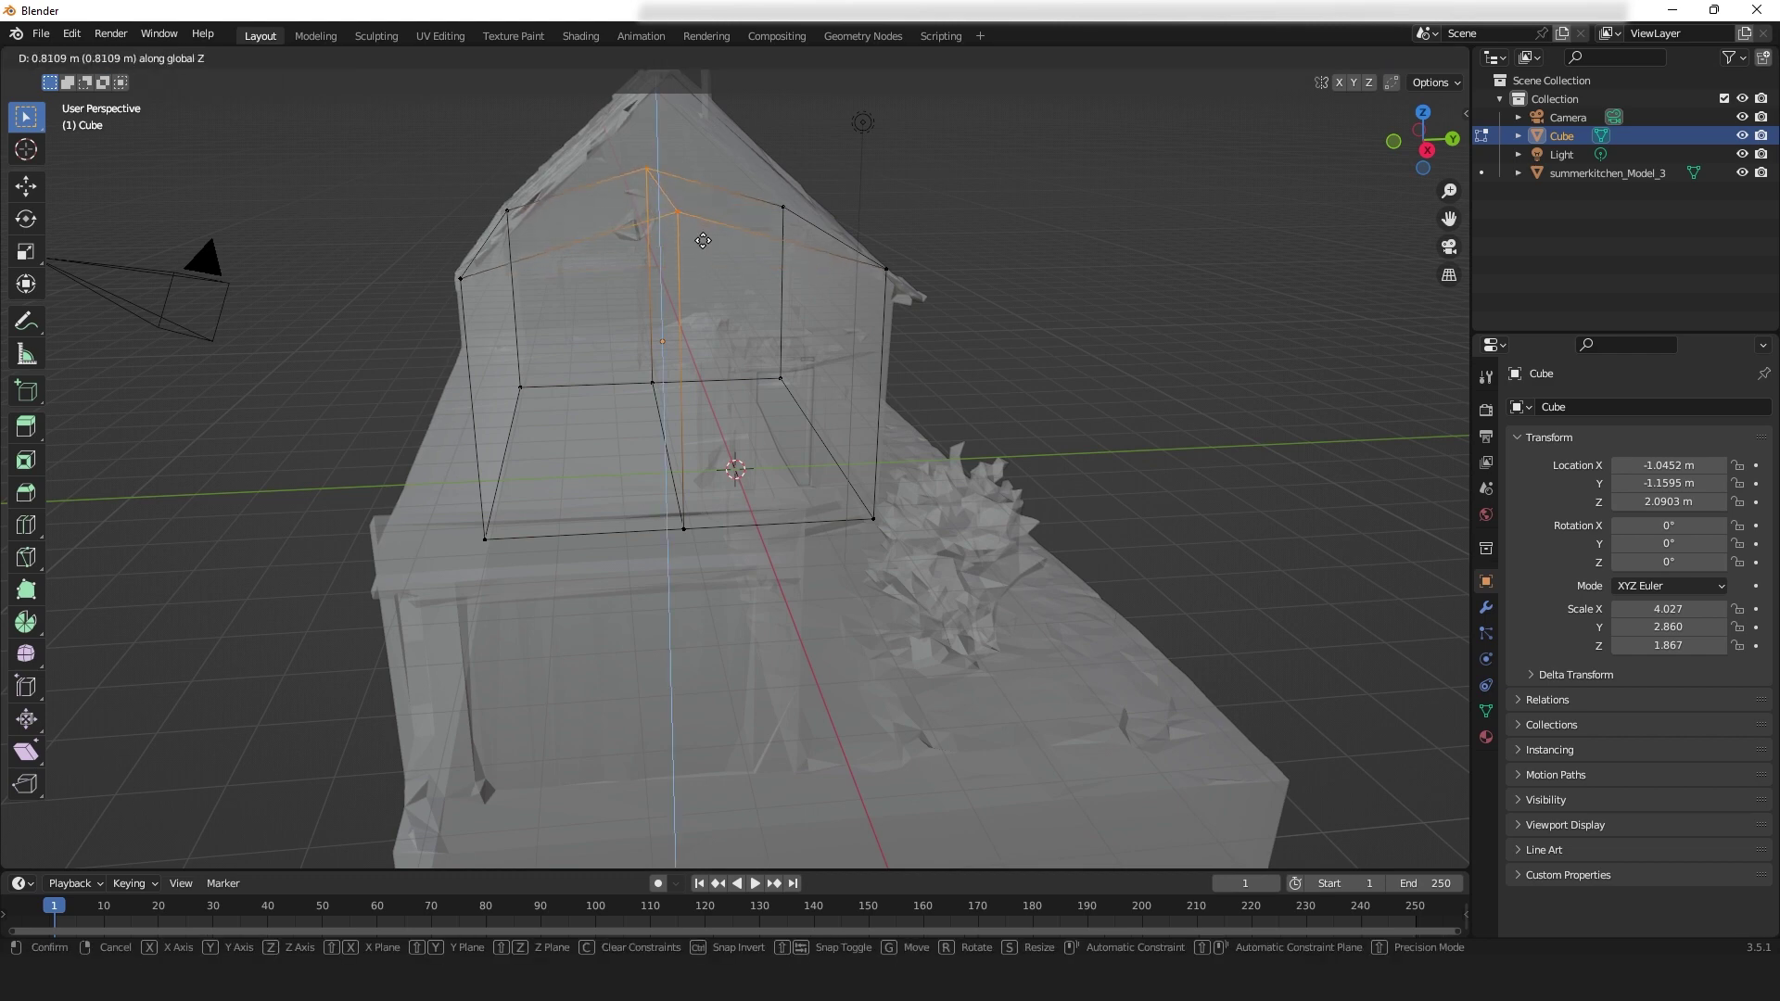
pyautogui.click(709, 130)
pyautogui.moveTo(702, 331); pyautogui.dragTo(837, 295, button='middle')
# - Connect the corner vertex pairs on both gable ends with new edges
pyautogui.moveTo(778, 195); pyautogui.dragTo(969, 331)
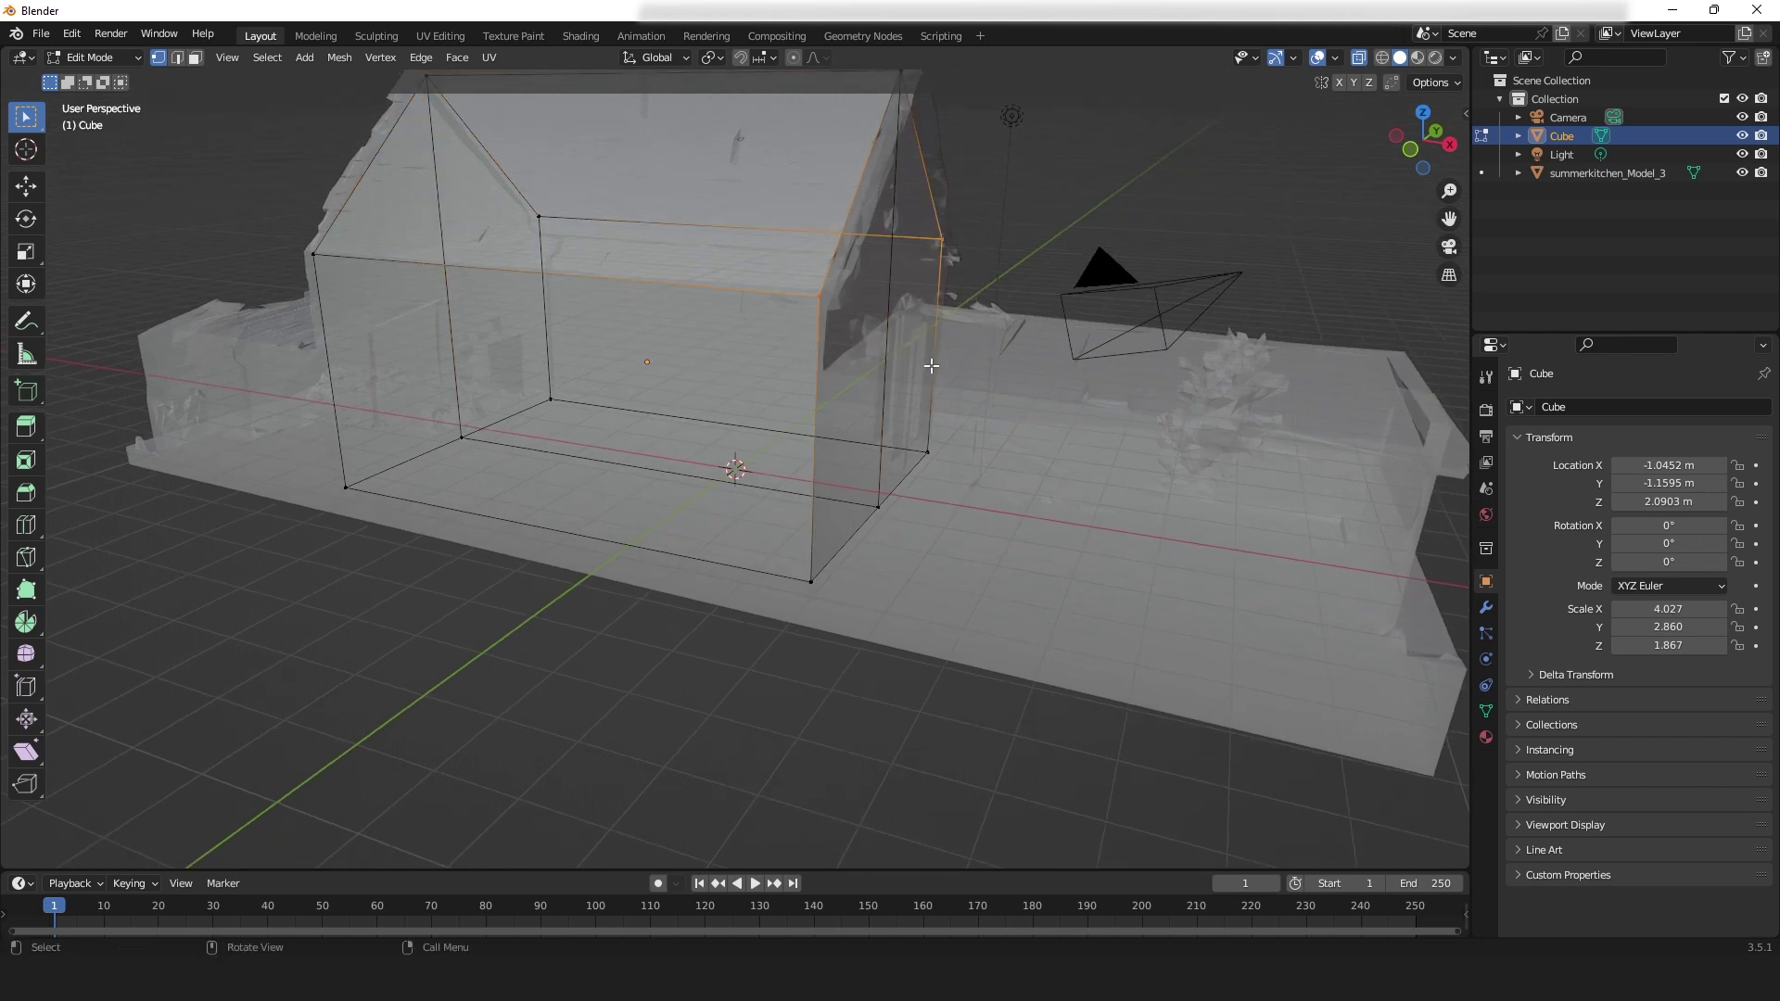
pyautogui.moveTo(931, 366); pyautogui.dragTo(918, 317, button='middle')
pyautogui.rightClick(906, 269)
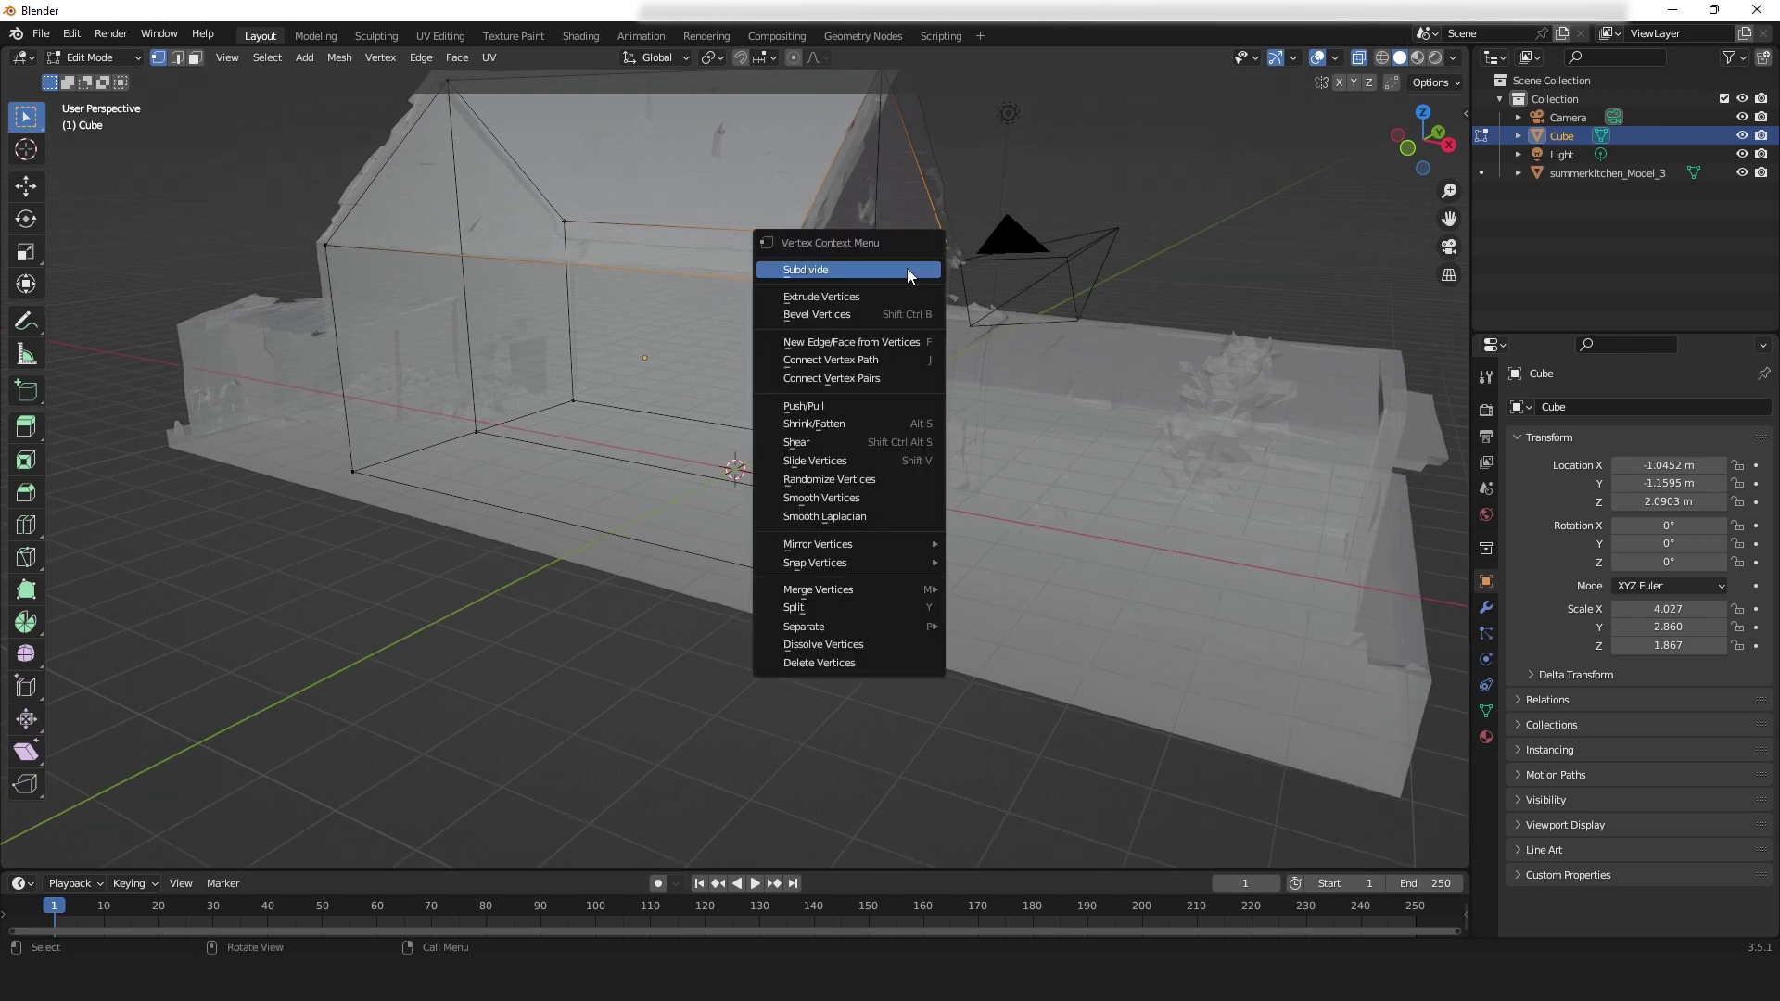
pyautogui.click(862, 379)
pyautogui.moveTo(704, 352); pyautogui.dragTo(443, 287, button='middle')
pyautogui.rightClick(443, 288)
pyautogui.click(408, 393)
pyautogui.moveTo(408, 393); pyautogui.dragTo(601, 414, button='middle')
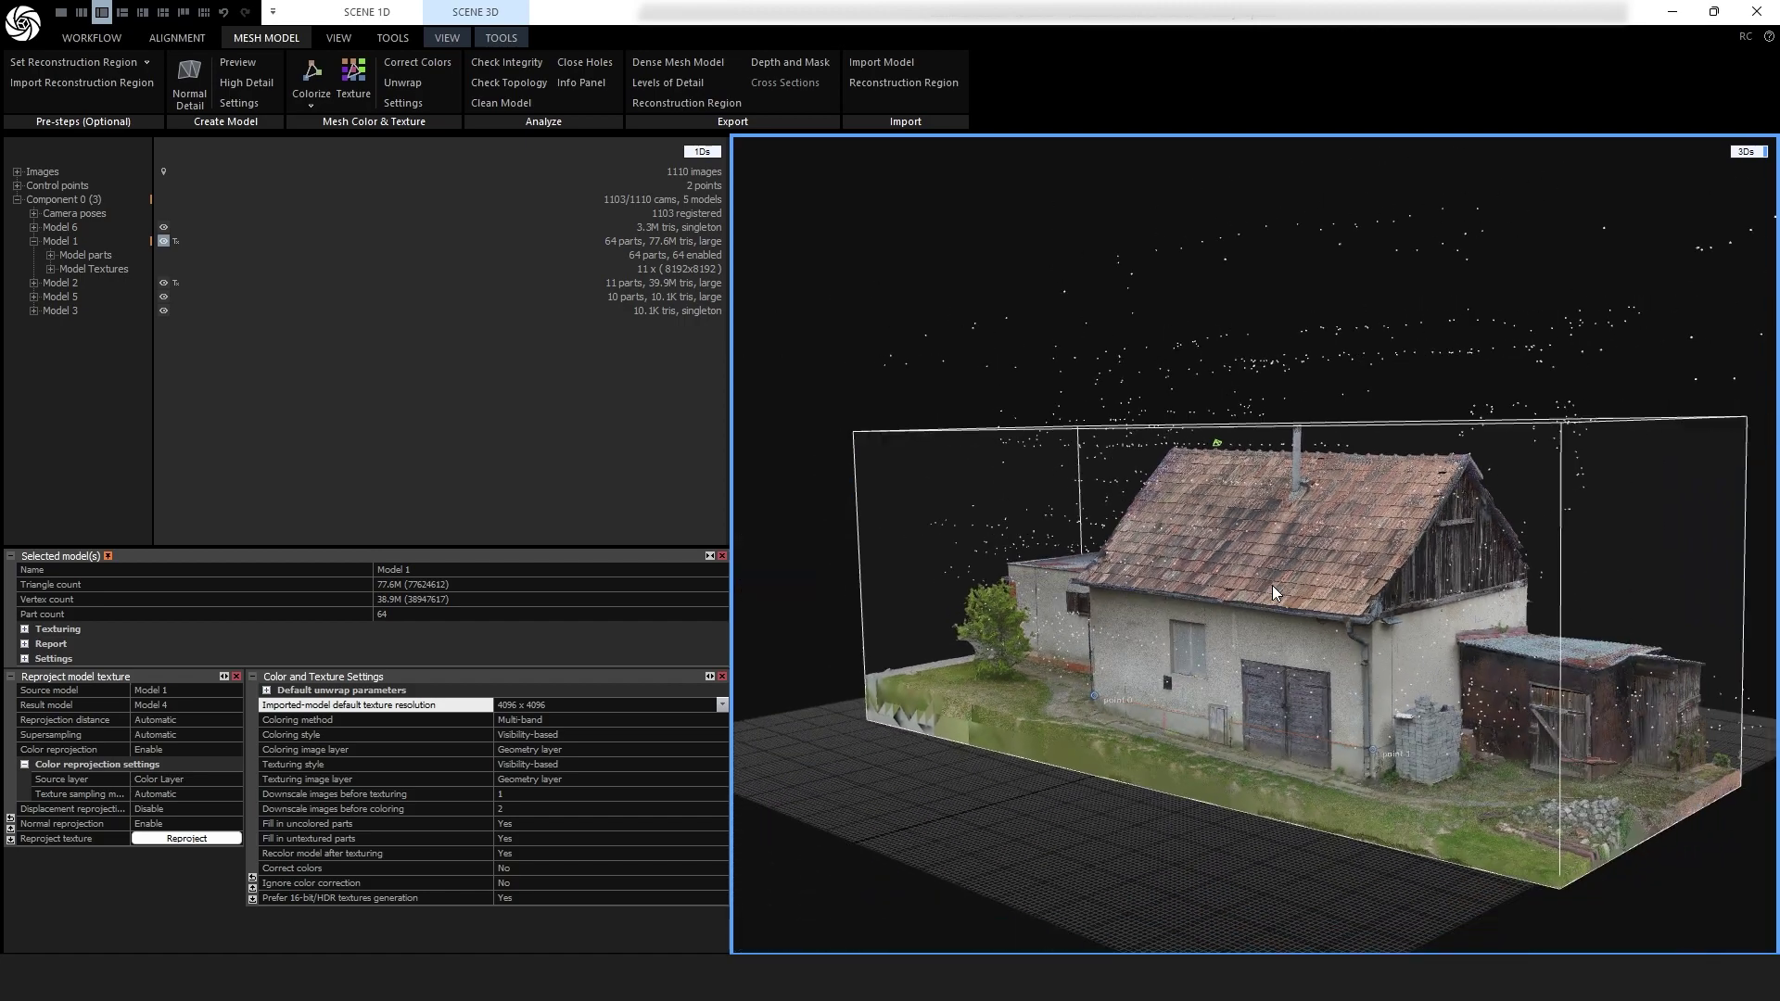
pyautogui.moveTo(1272, 586); pyautogui.dragTo(1231, 576)
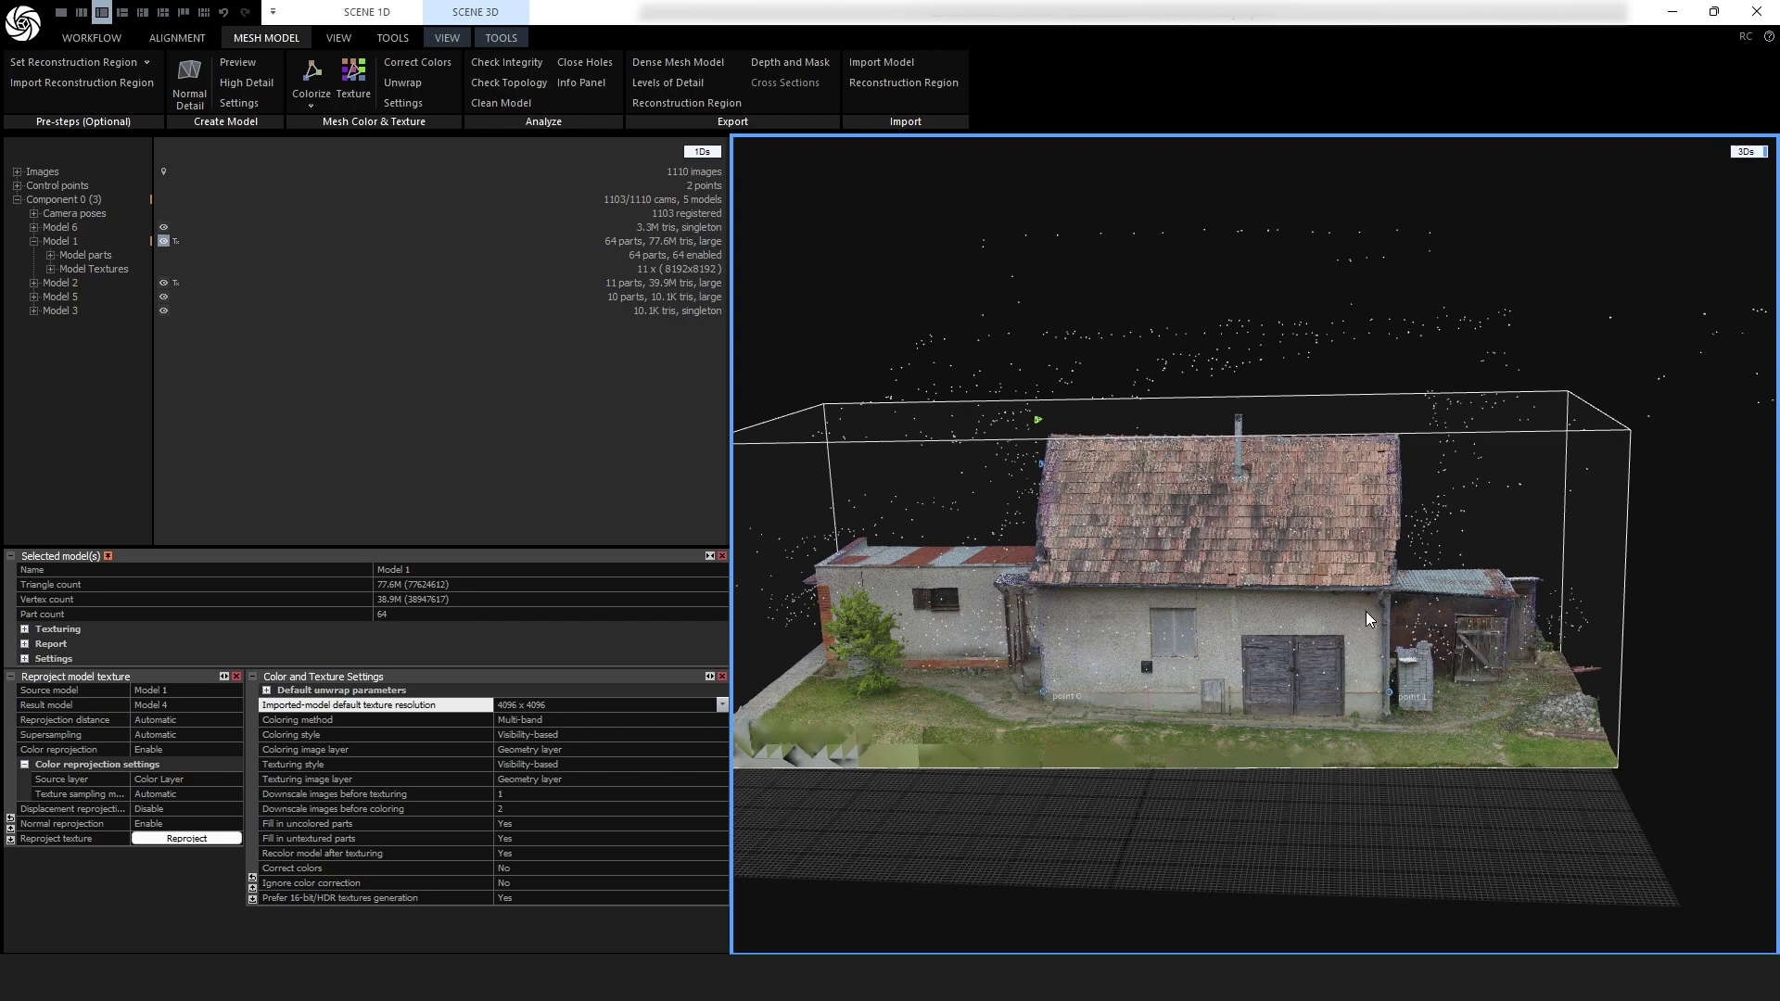
pyautogui.moveTo(1365, 610); pyautogui.dragTo(1238, 620)
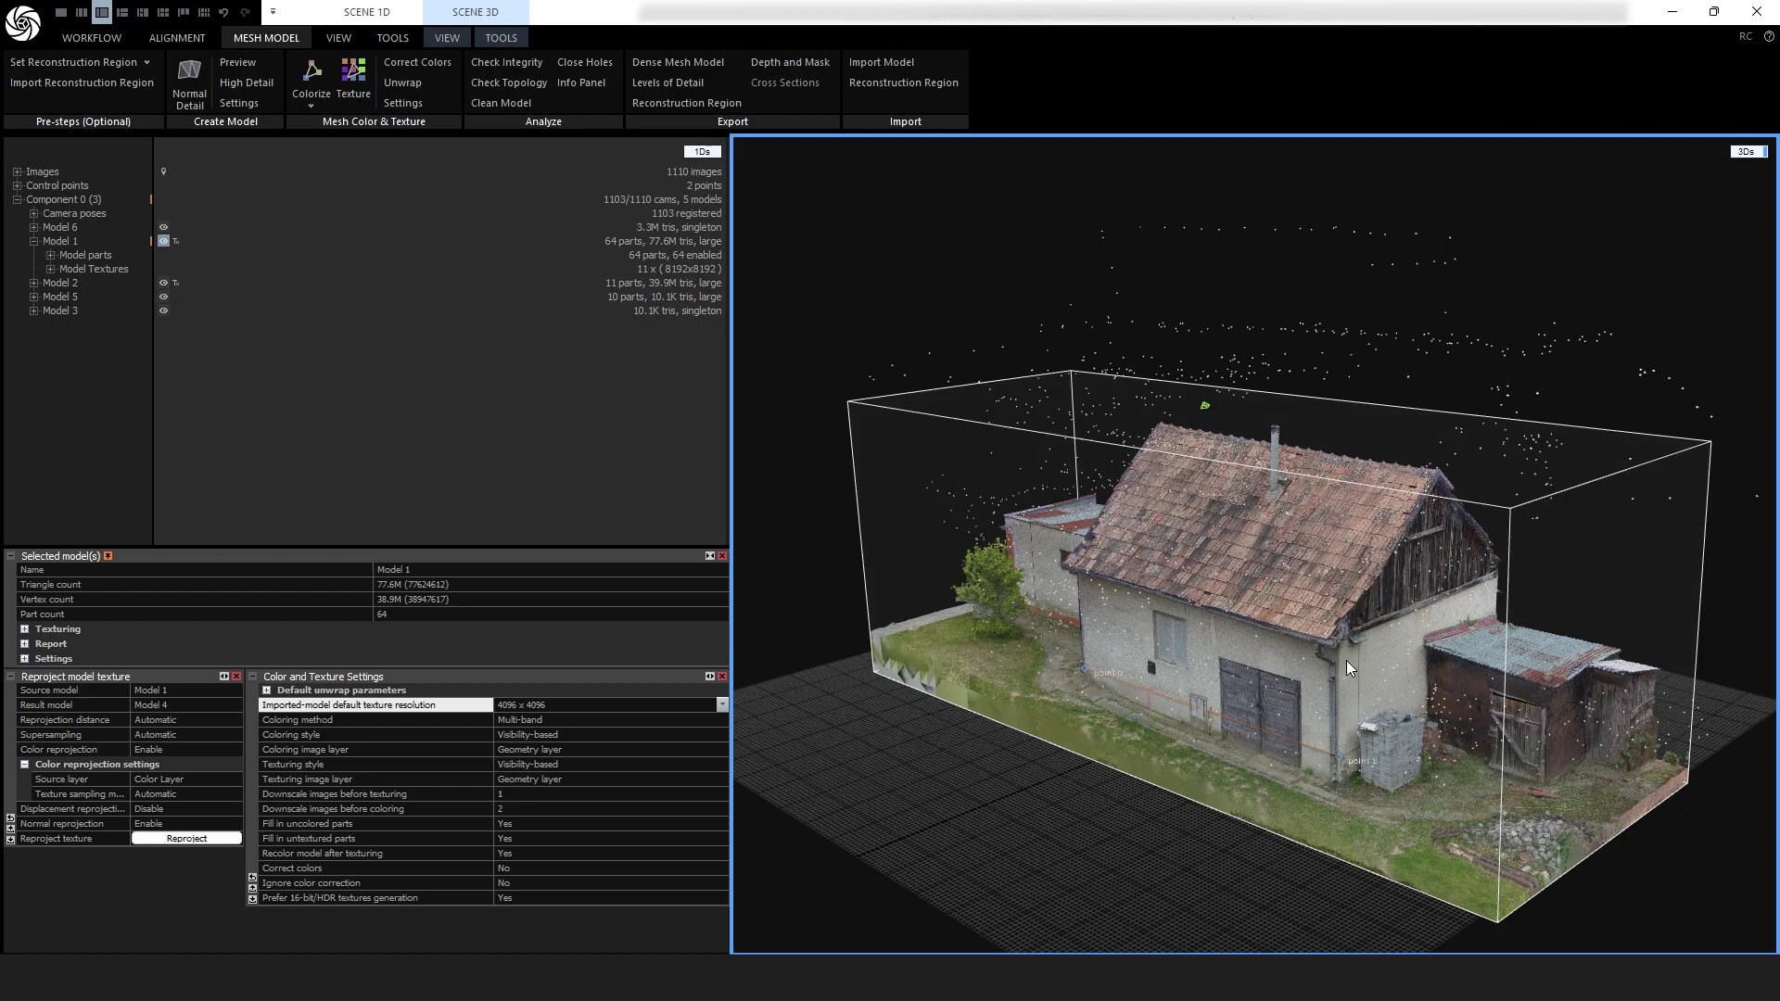
pyautogui.moveTo(1310, 696); pyautogui.dragTo(1006, 606)
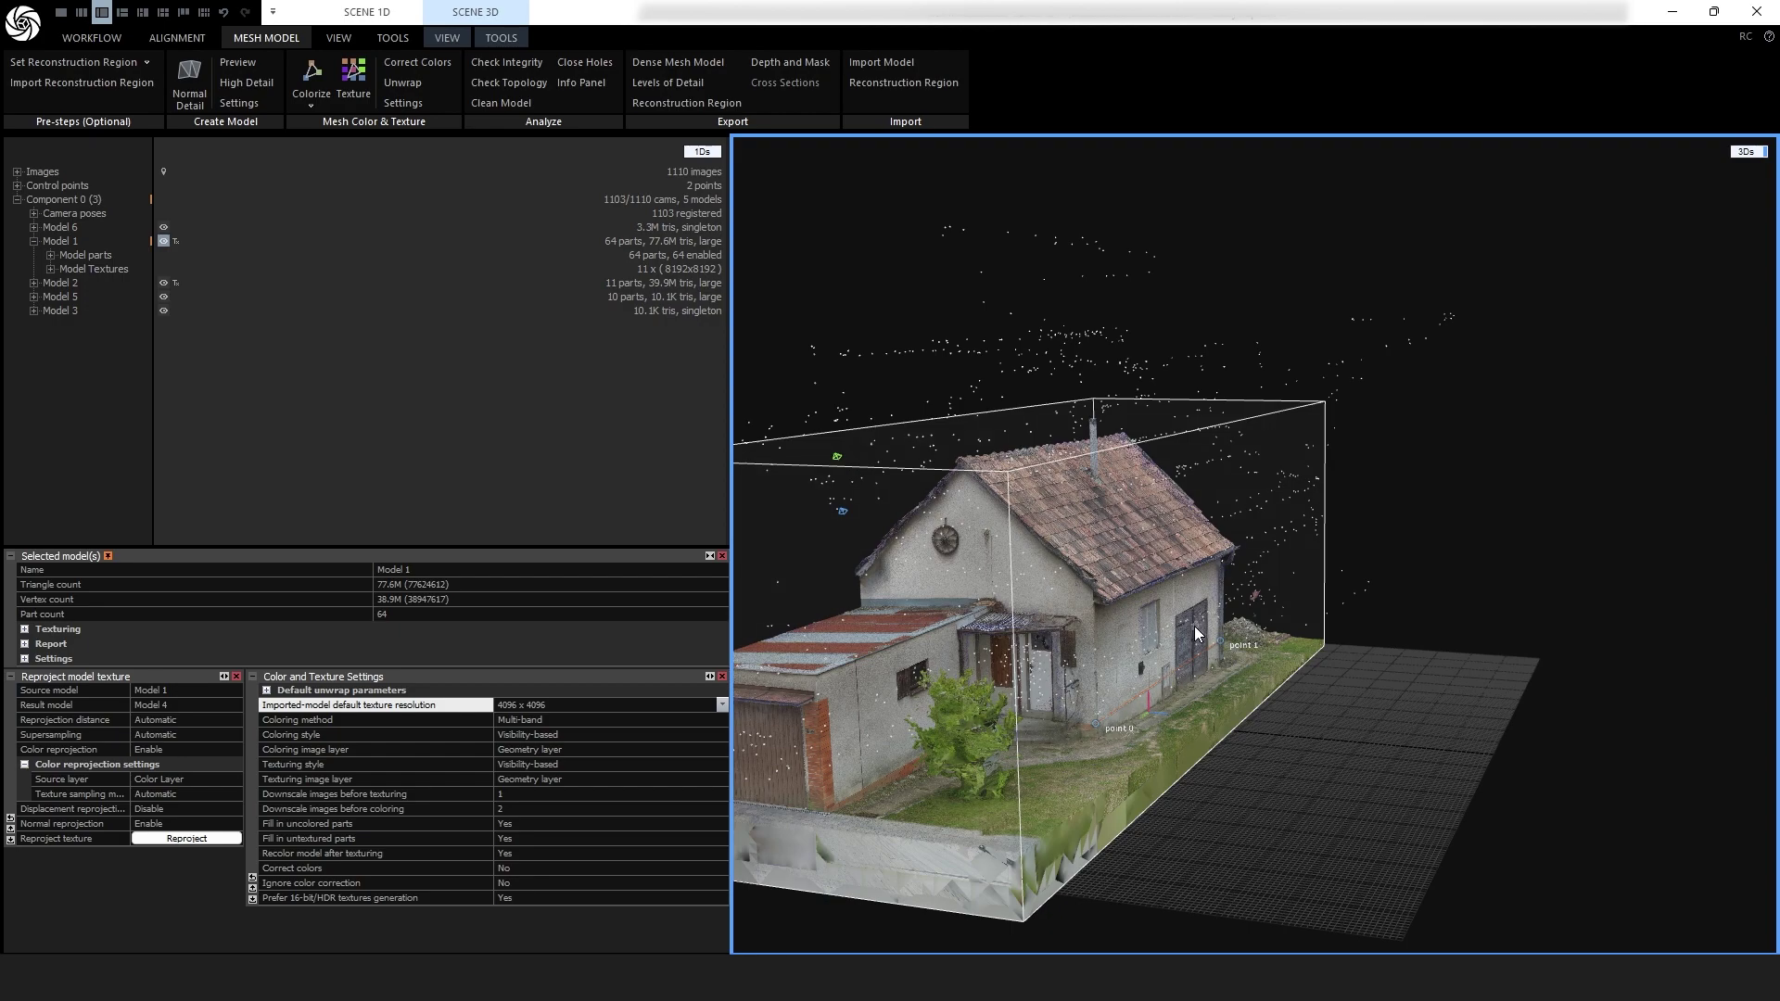
pyautogui.moveTo(1240, 644); pyautogui.dragTo(1199, 637)
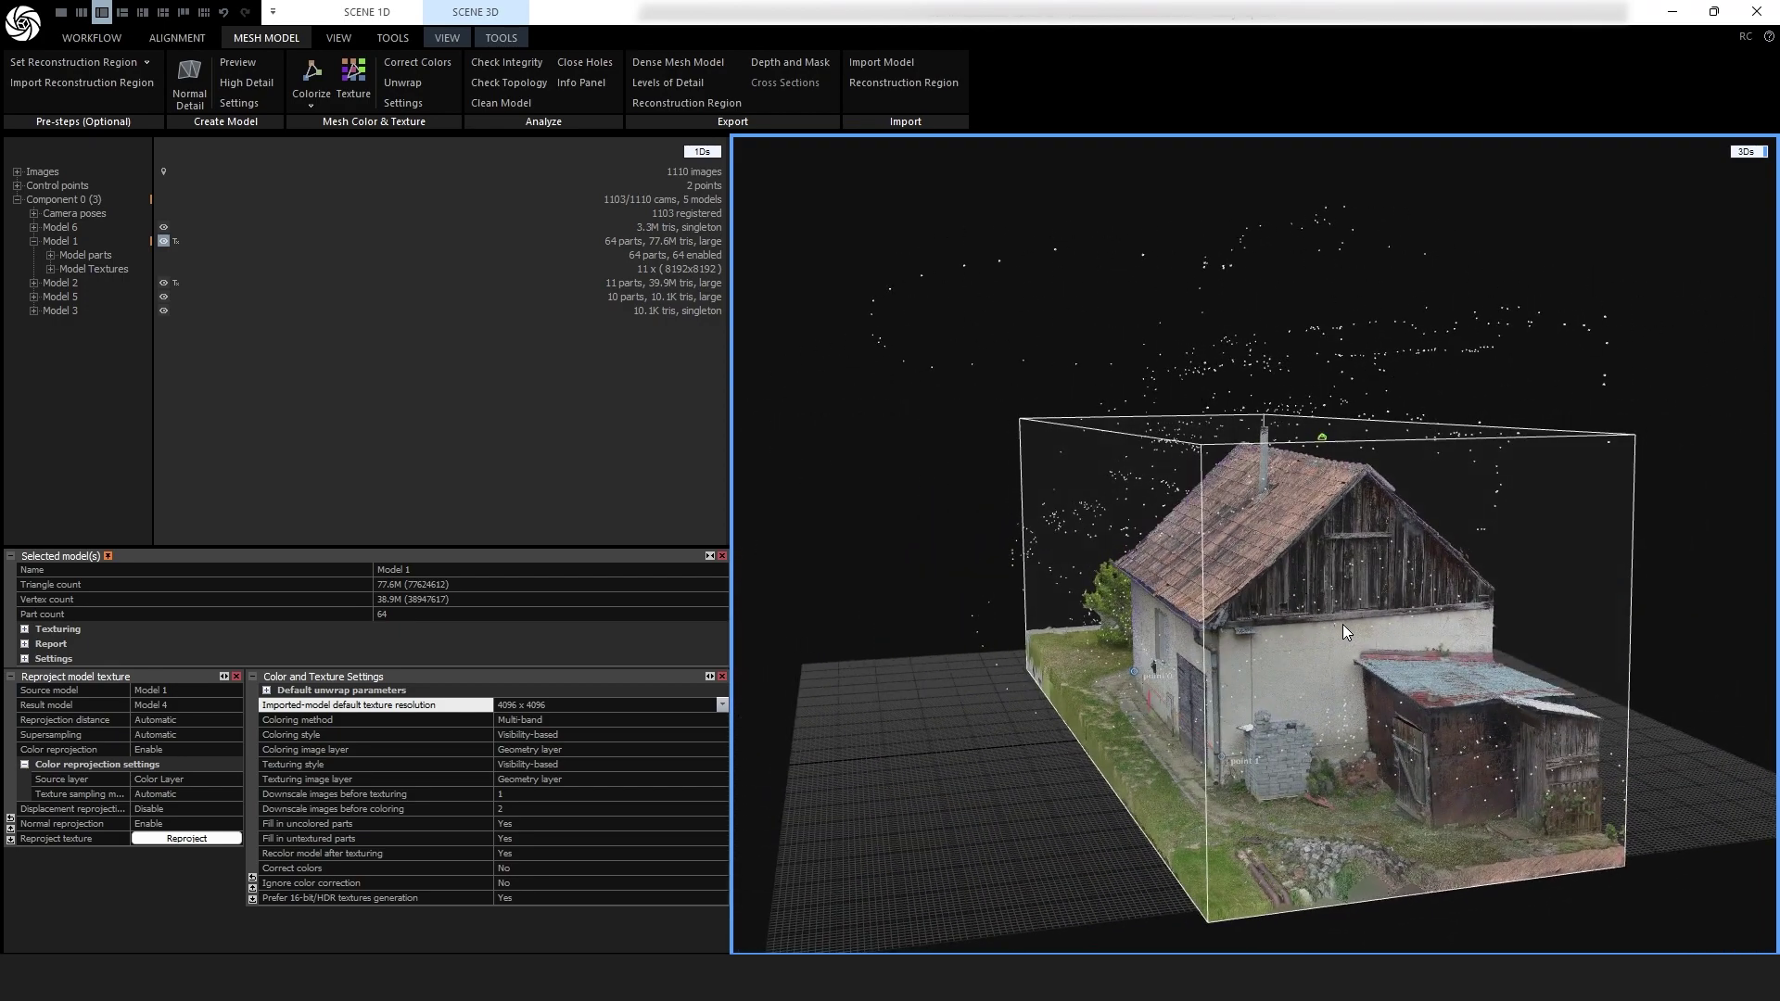
pyautogui.scroll(6, 1342, 625)
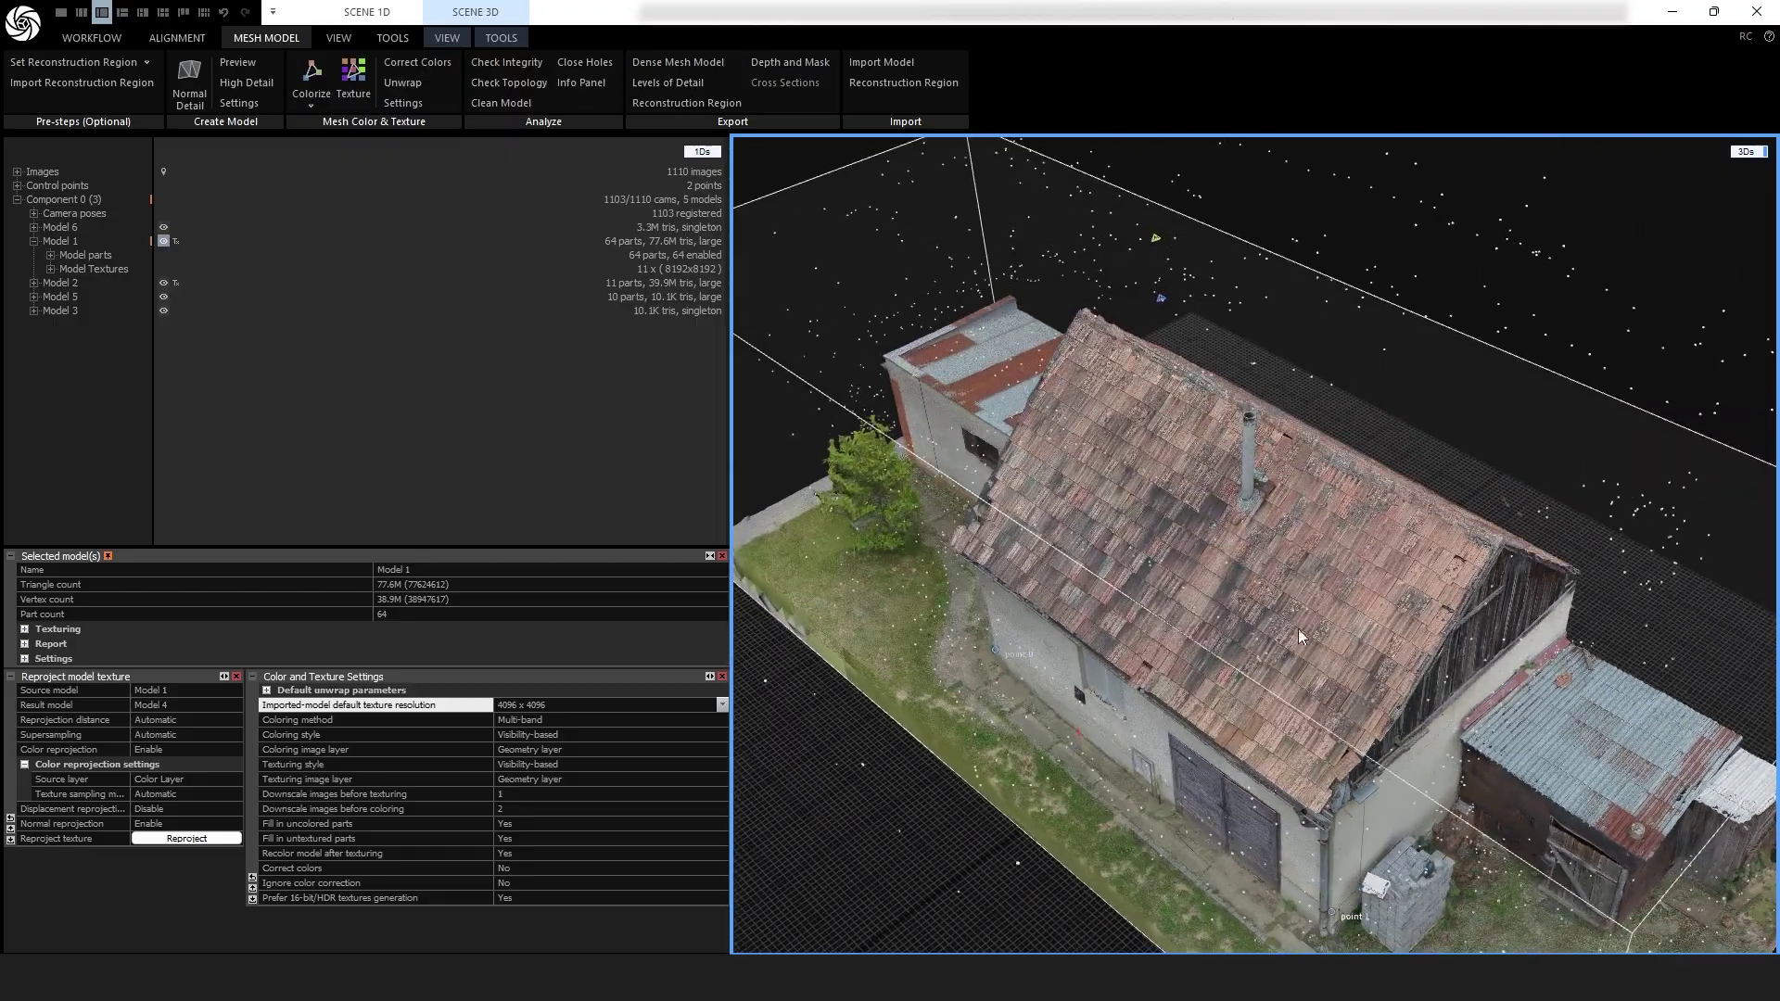
pyautogui.moveTo(1283, 595); pyautogui.dragTo(1112, 660)
pyautogui.moveTo(998, 676); pyautogui.dragTo(1220, 609)
pyautogui.moveTo(1153, 658); pyautogui.dragTo(1295, 614)
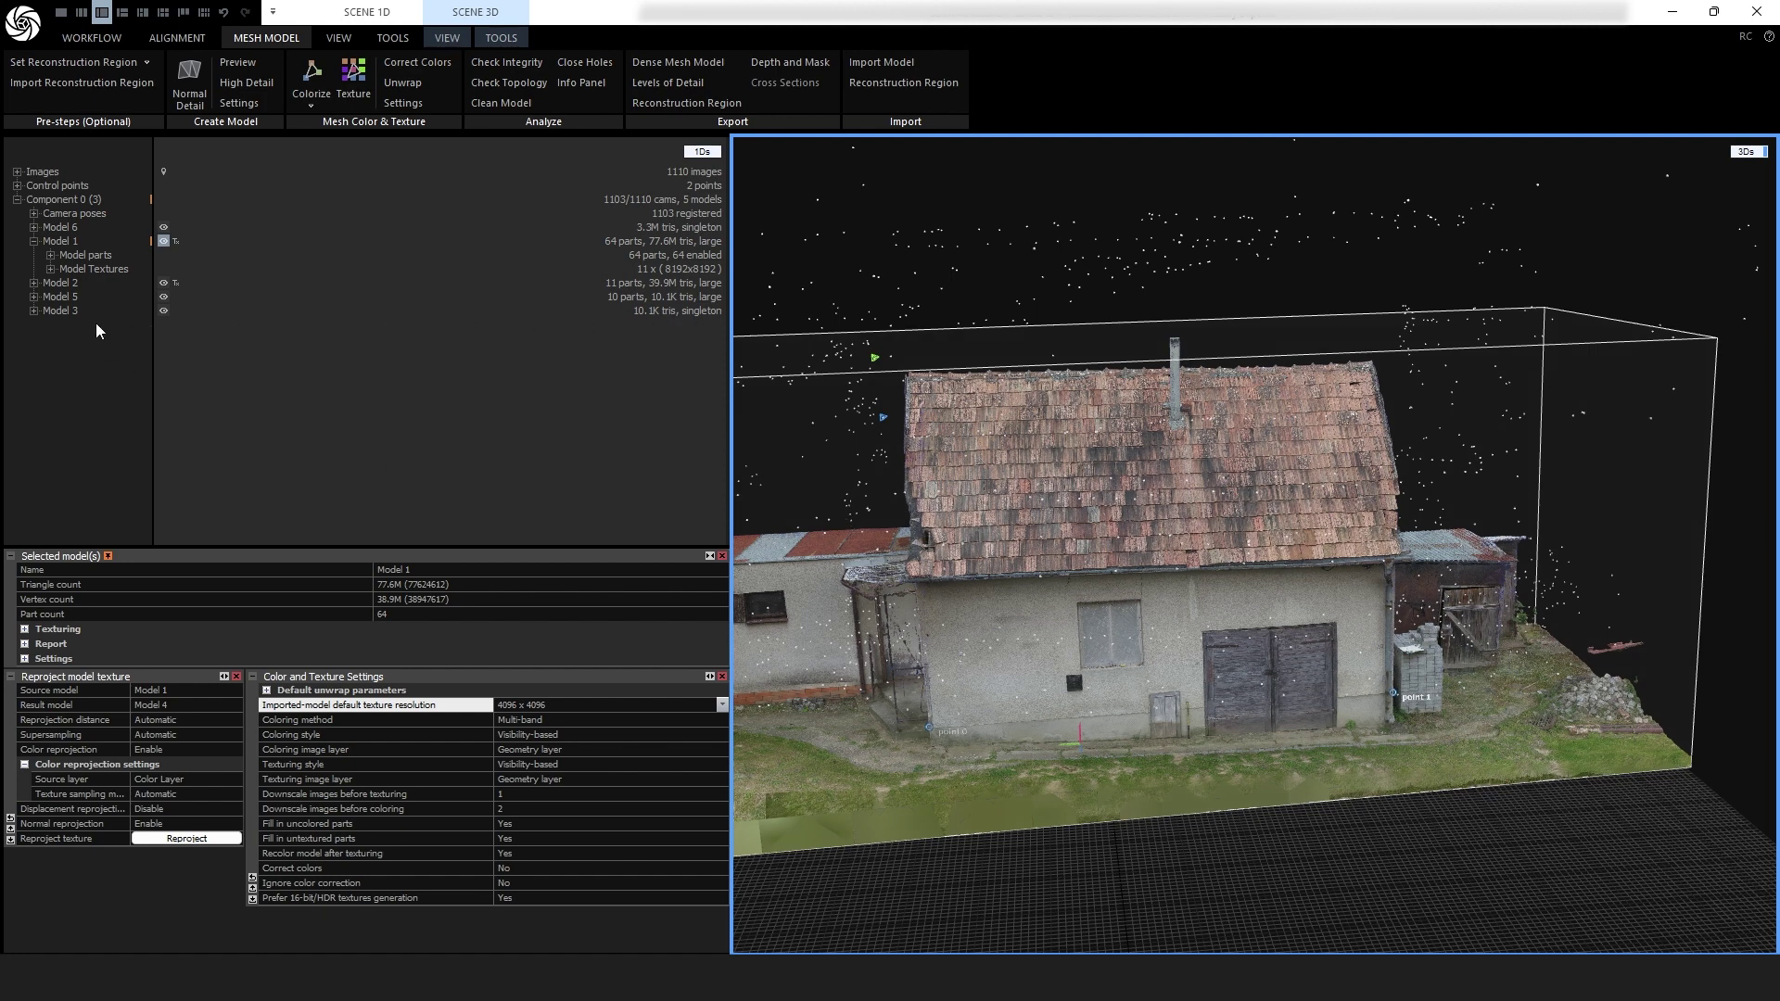
# - Select the low-poly Model 3 and display it with solid shading
pyautogui.click(62, 311)
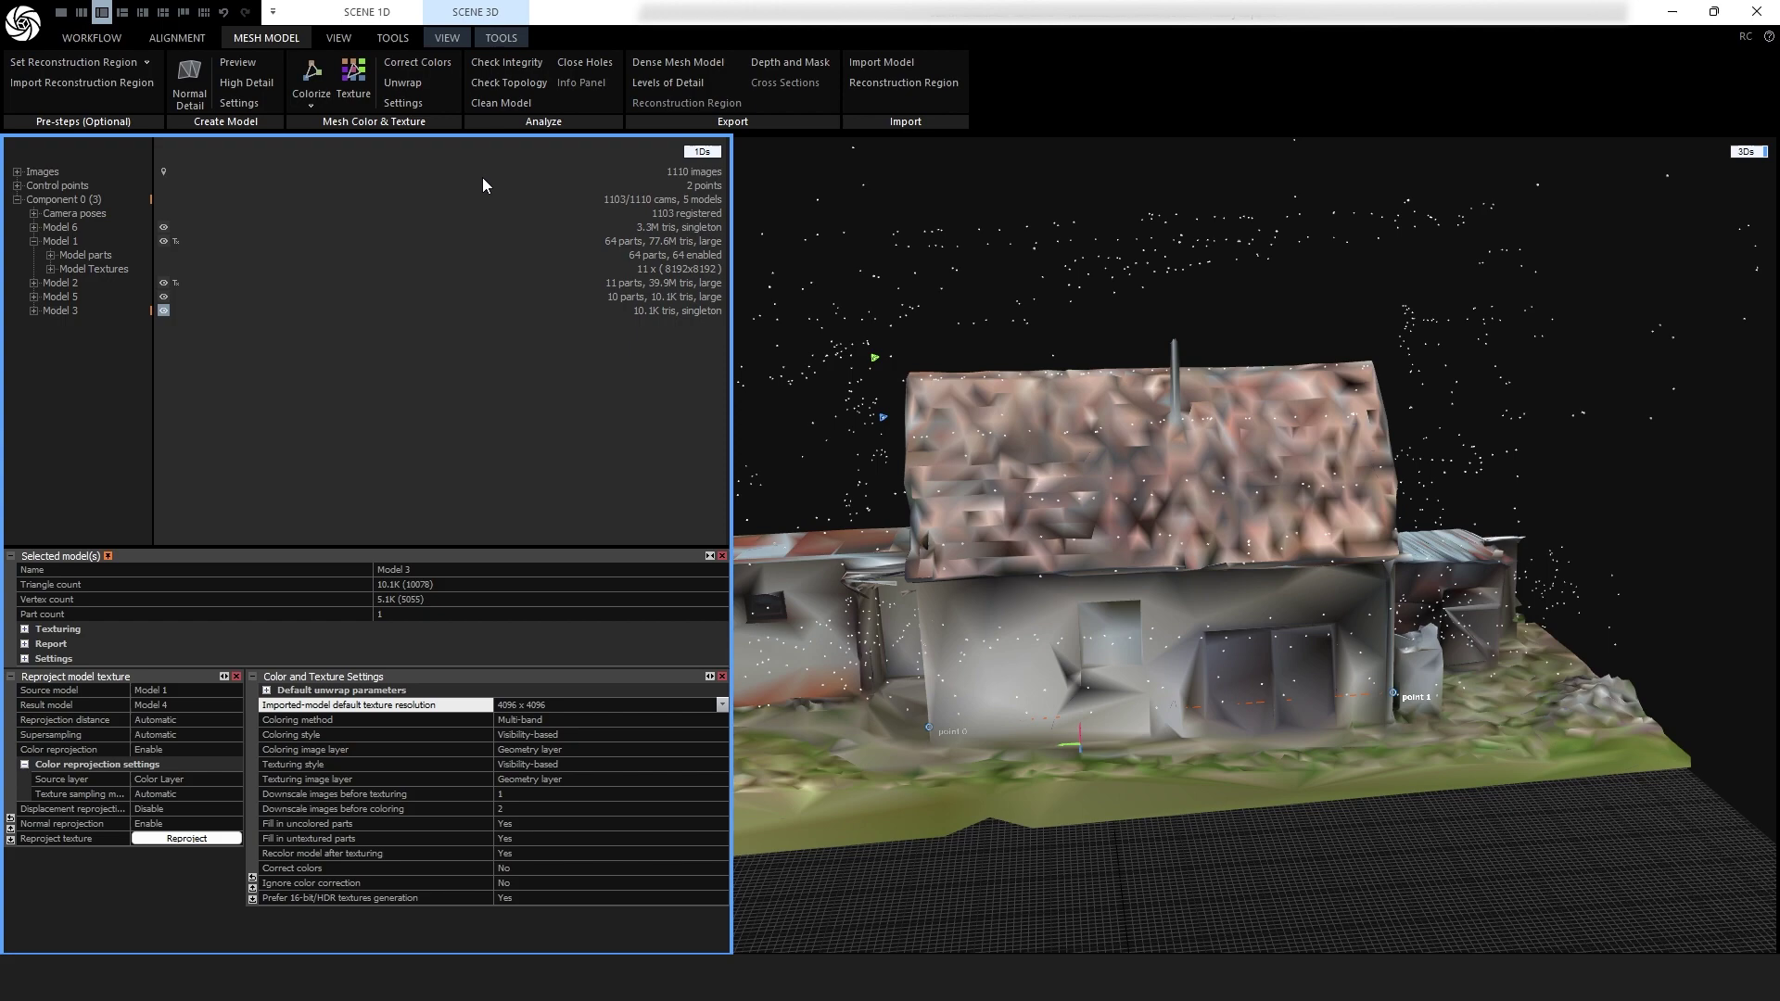
pyautogui.click(452, 37)
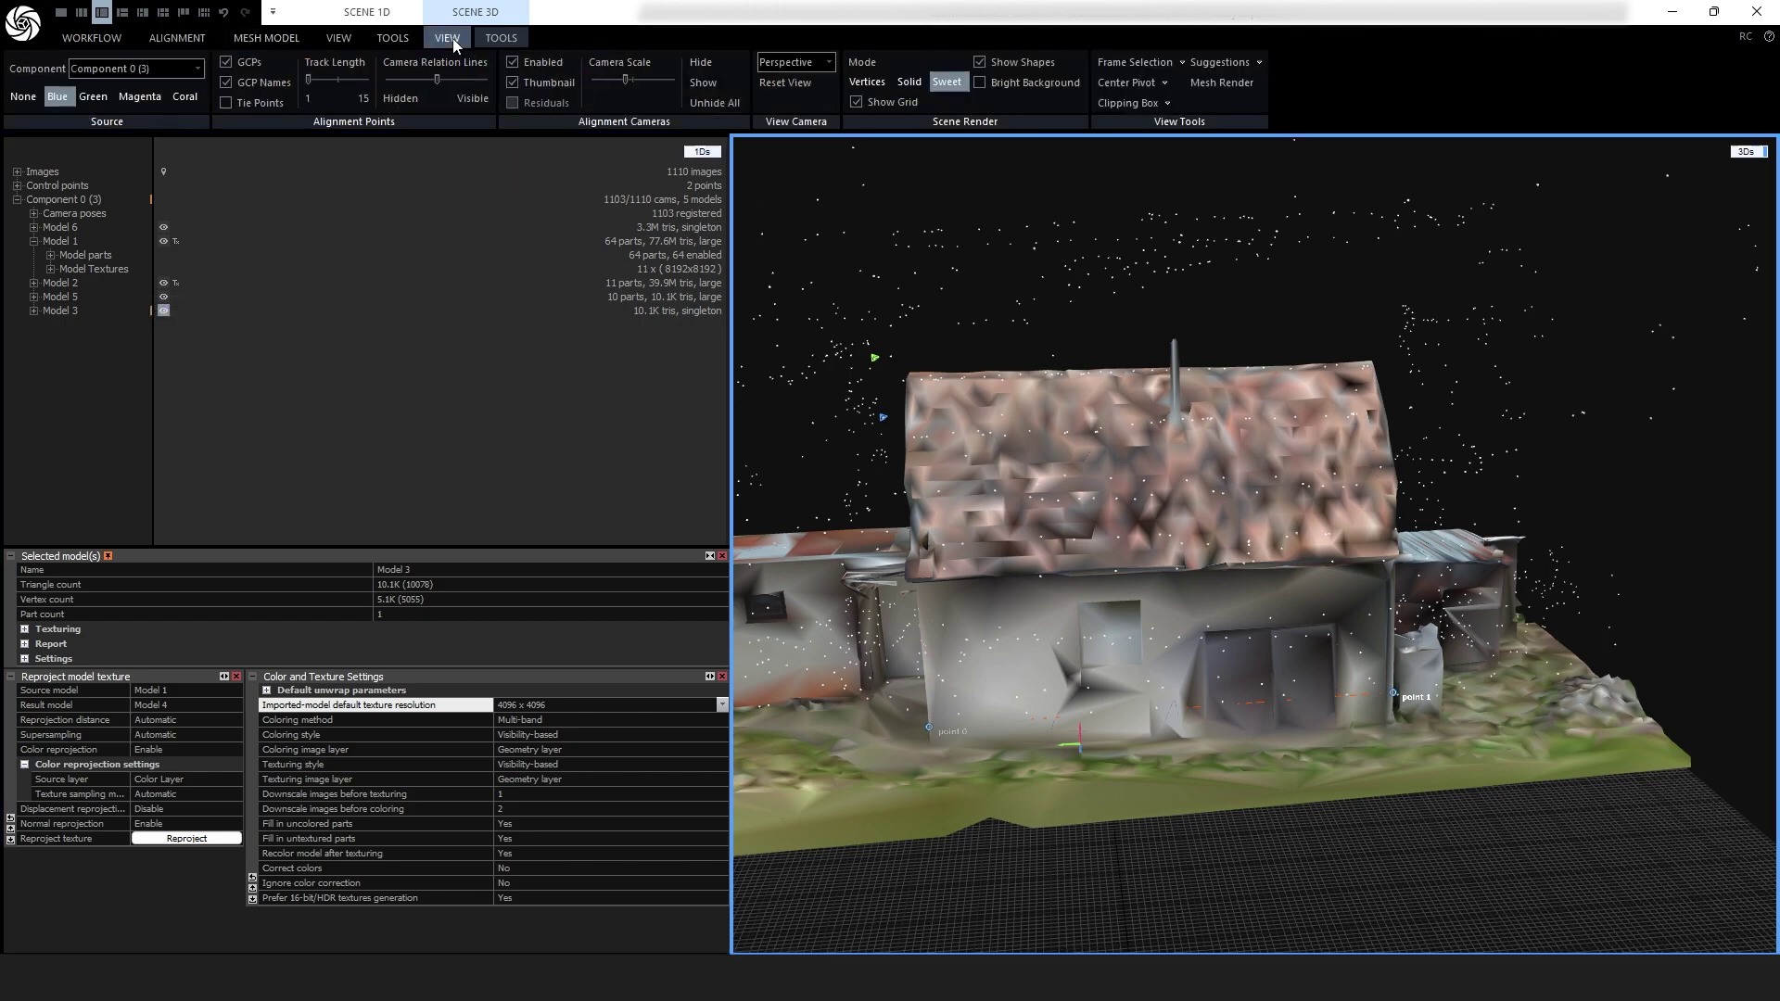
pyautogui.click(907, 82)
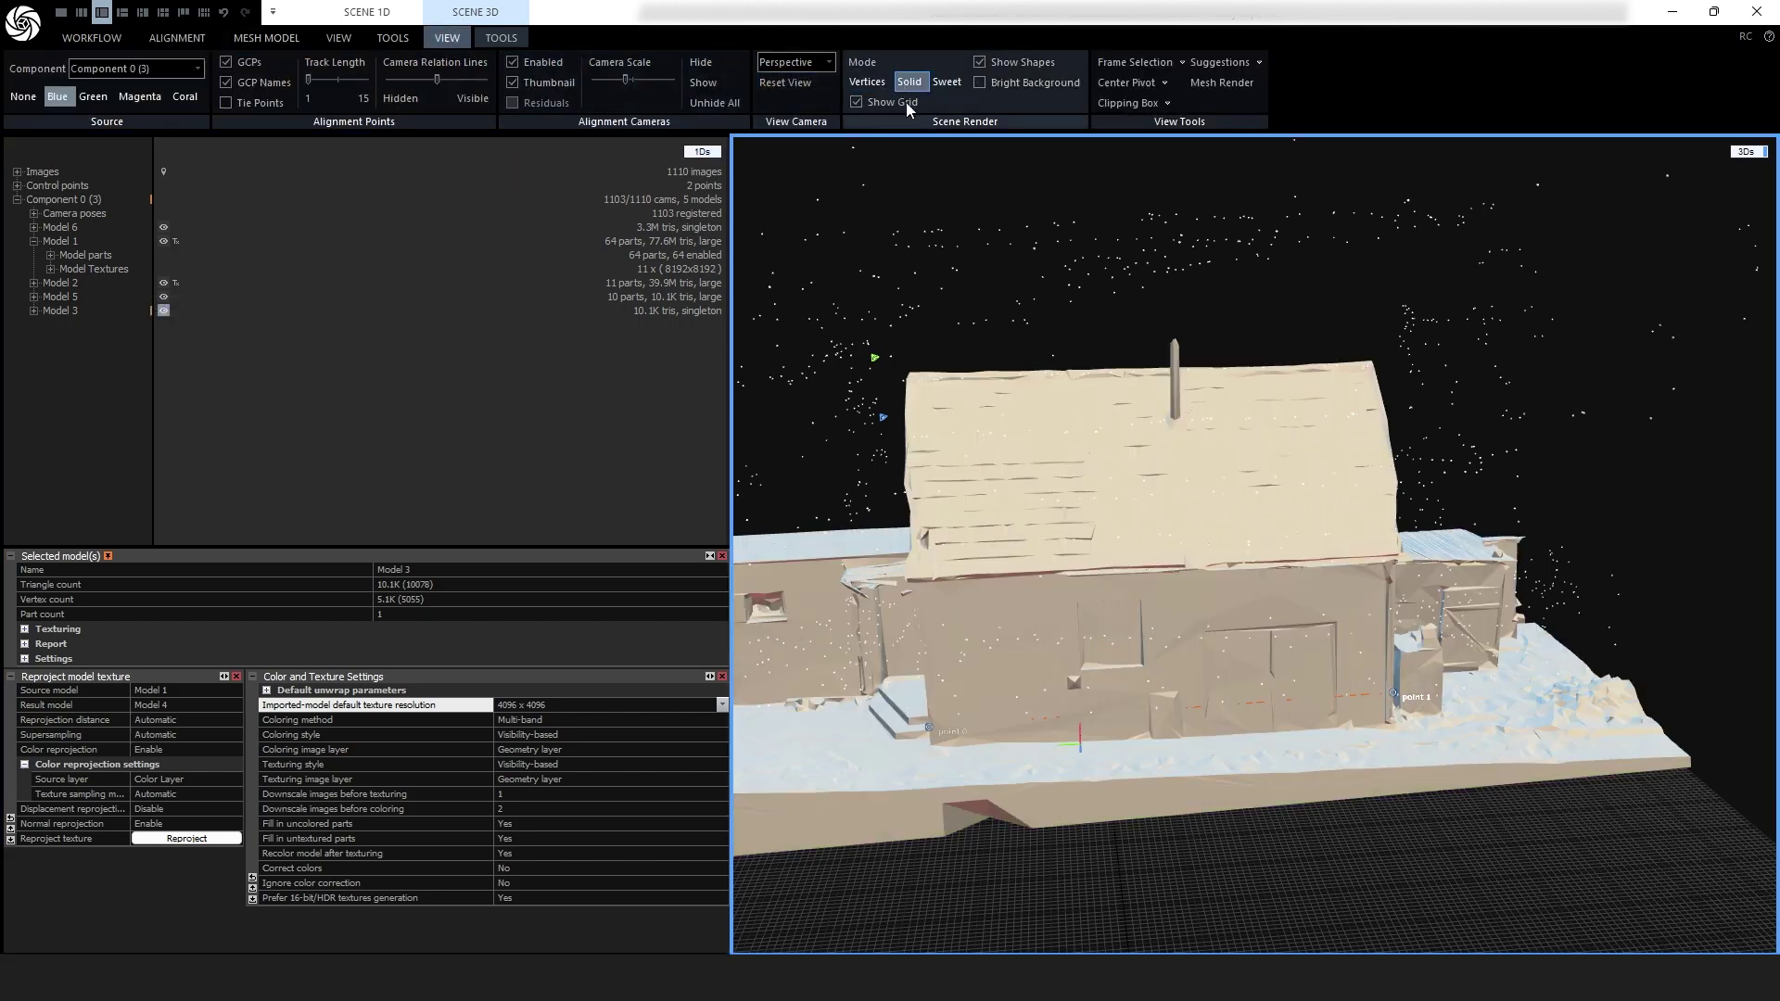
pyautogui.moveTo(1210, 577)
pyautogui.mouseDown()
pyautogui.moveTo(985, 576)
pyautogui.moveTo(1034, 609)
pyautogui.moveTo(1316, 578)
pyautogui.moveTo(1227, 610)
pyautogui.moveTo(971, 614)
pyautogui.moveTo(1043, 637)
pyautogui.moveTo(1229, 586)
pyautogui.mouseUp()
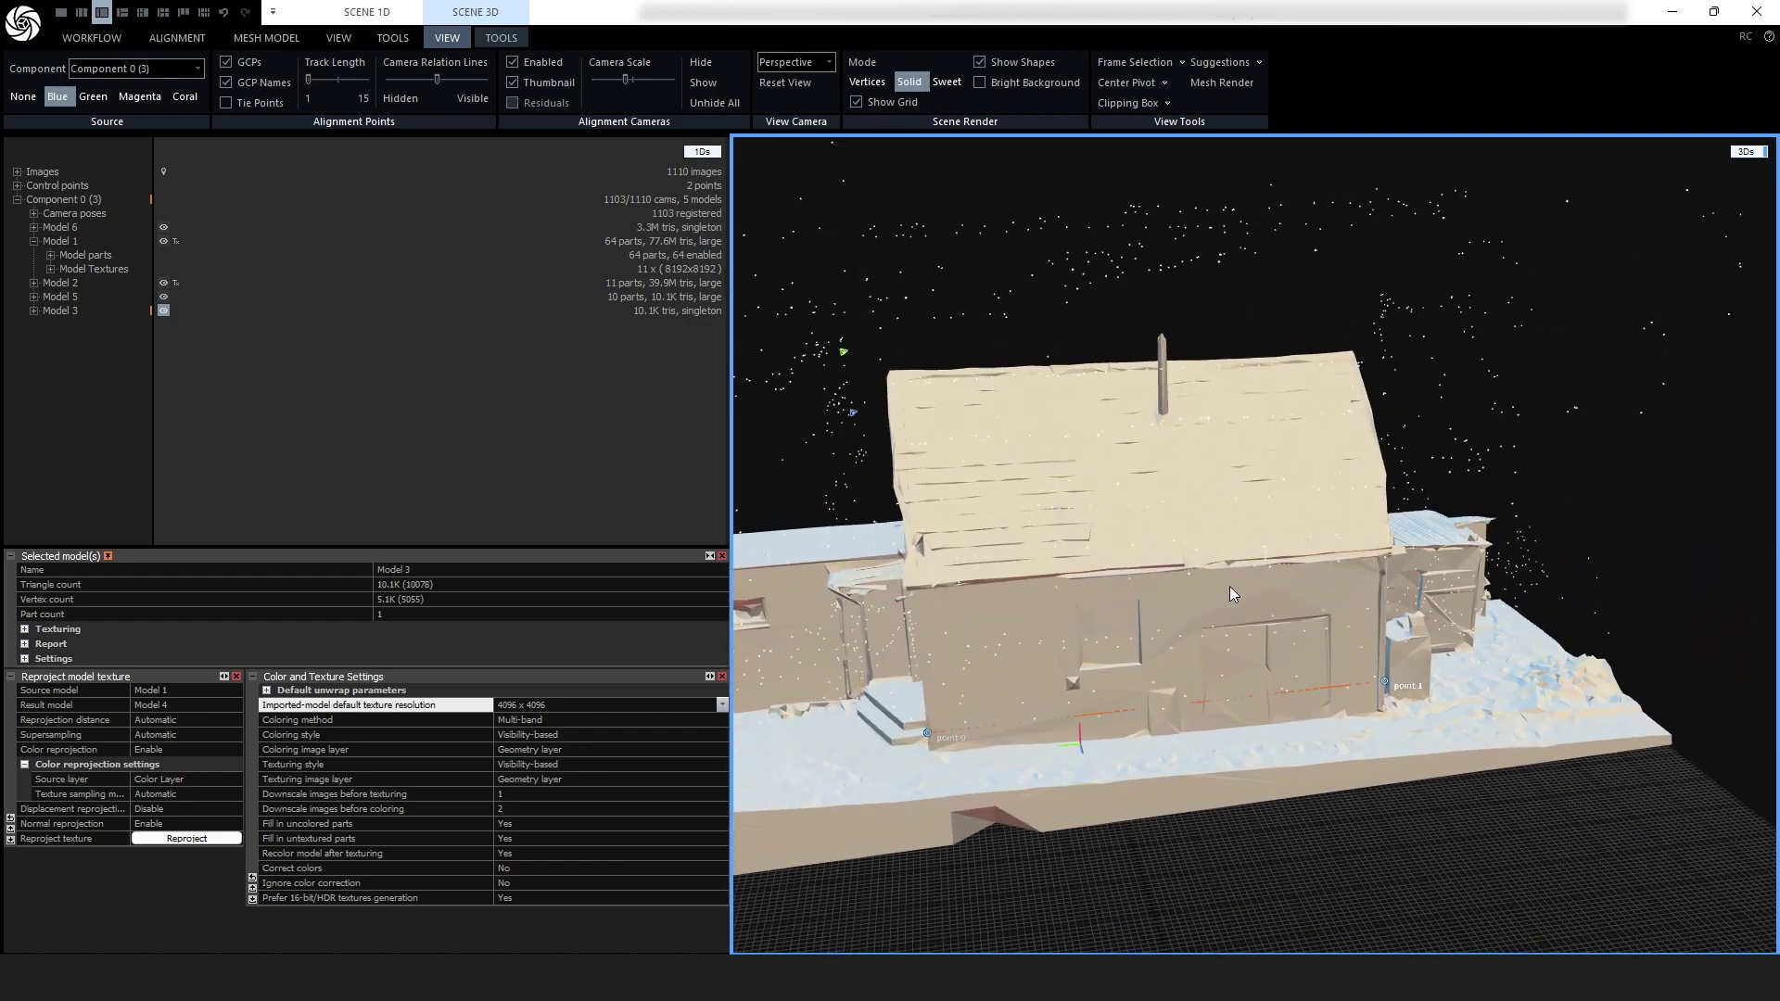
# - Export Model 3 as OBJ summerkitchen_Model_3 into the models folder using the Blender preset
pyautogui.click(266, 37)
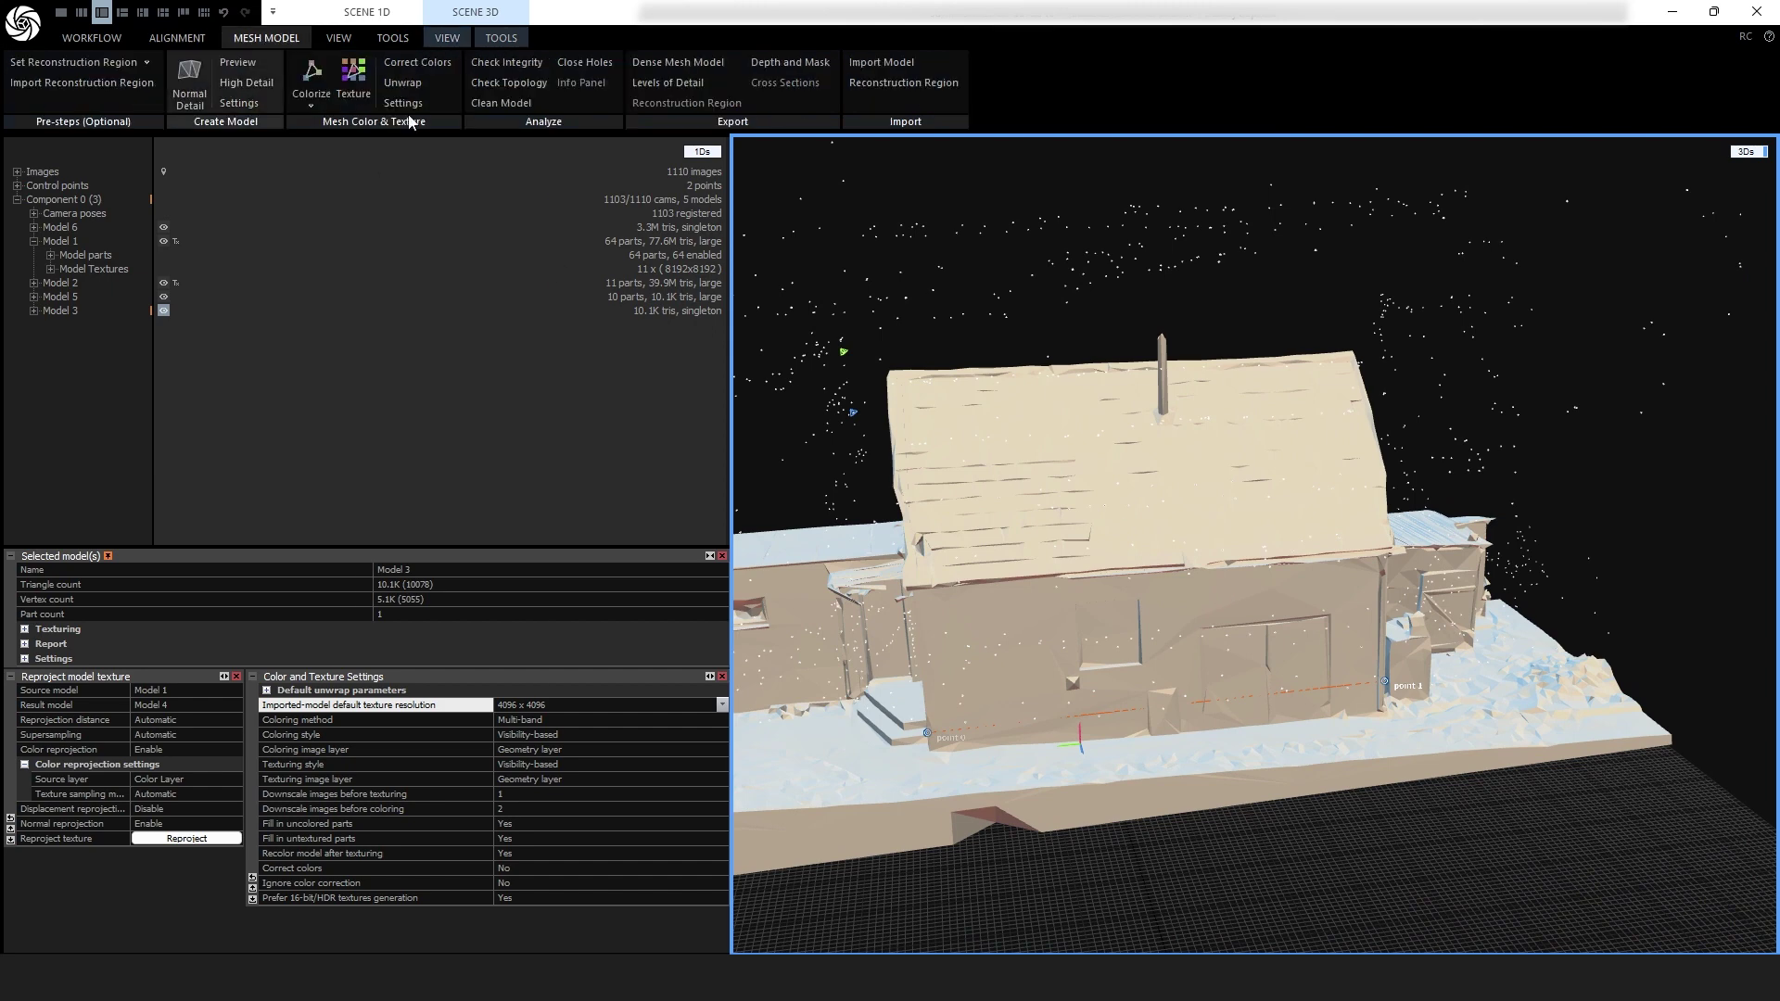
pyautogui.click(681, 62)
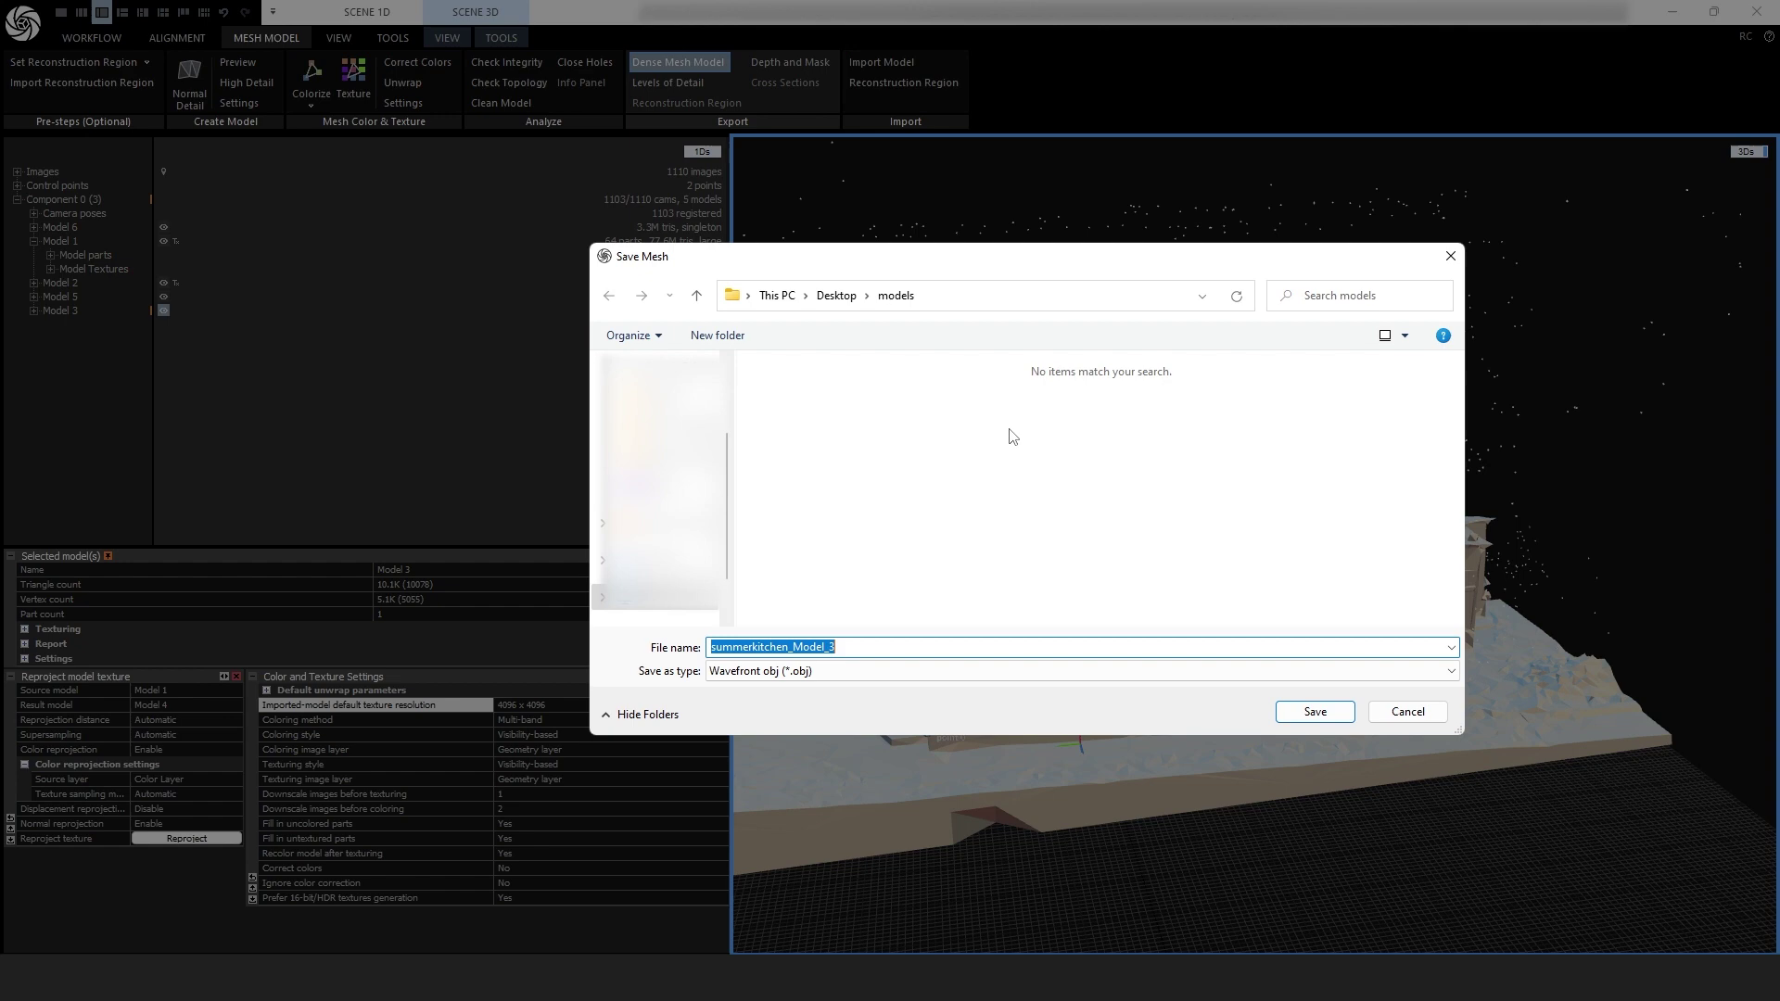
pyautogui.click(1314, 712)
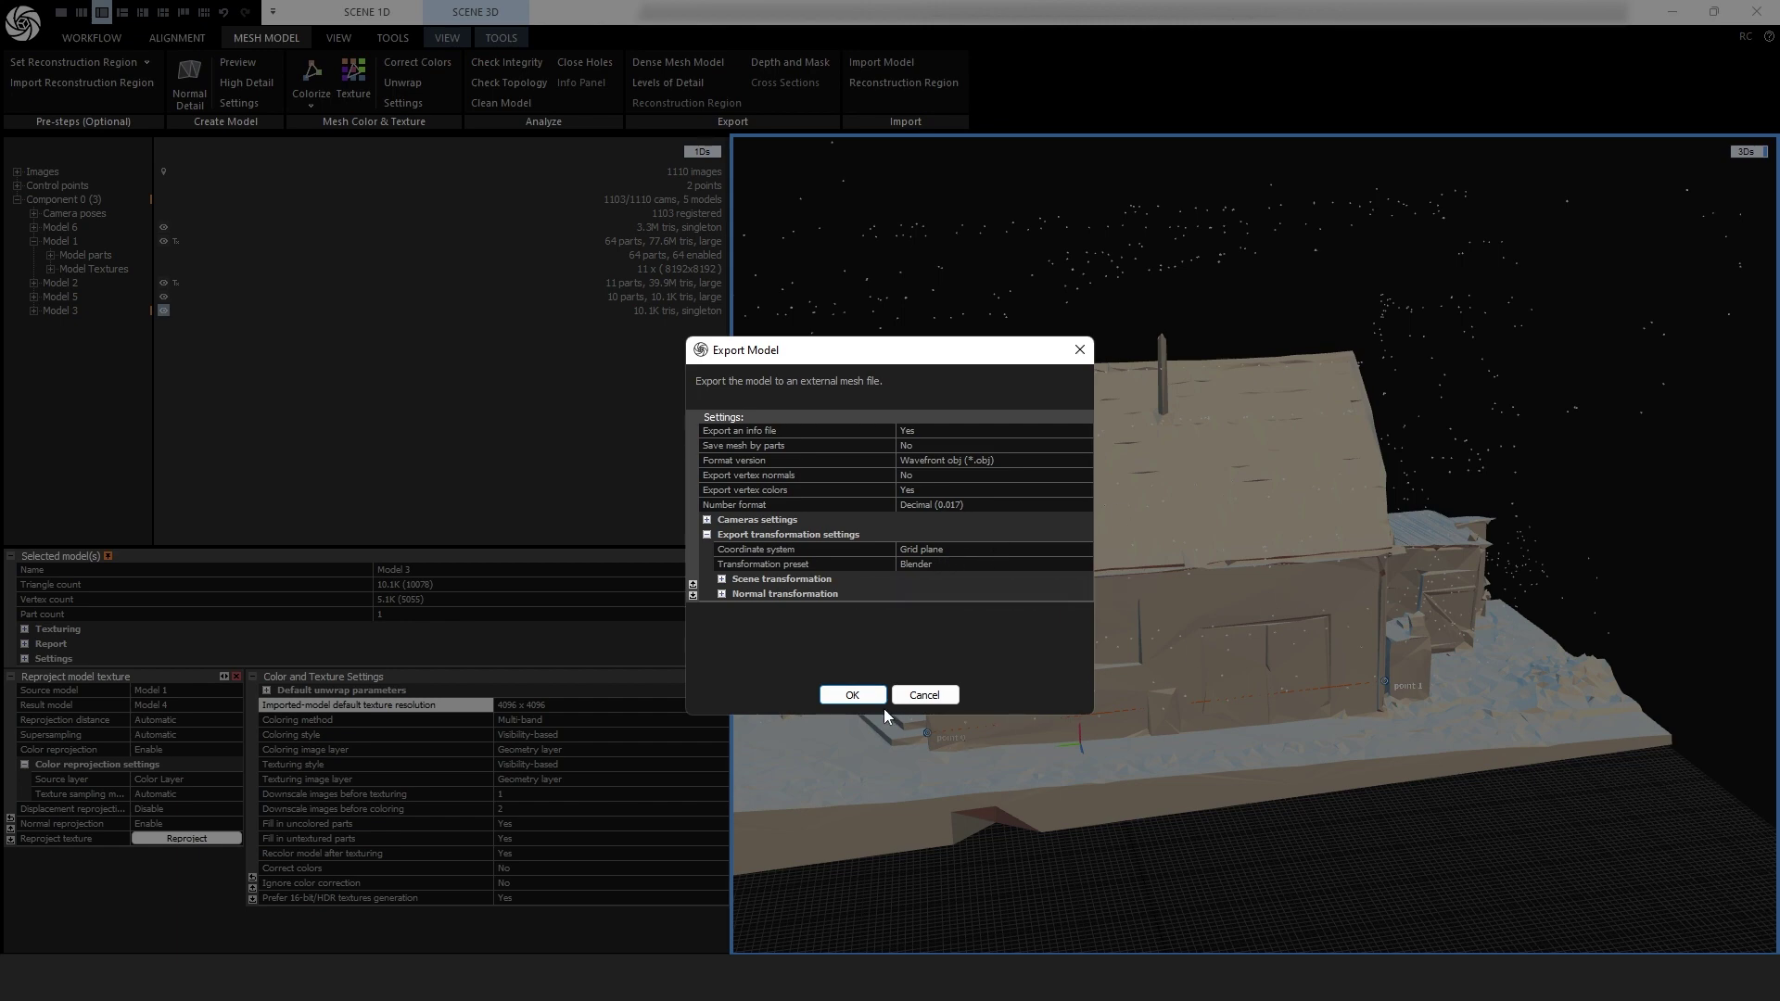
pyautogui.click(853, 695)
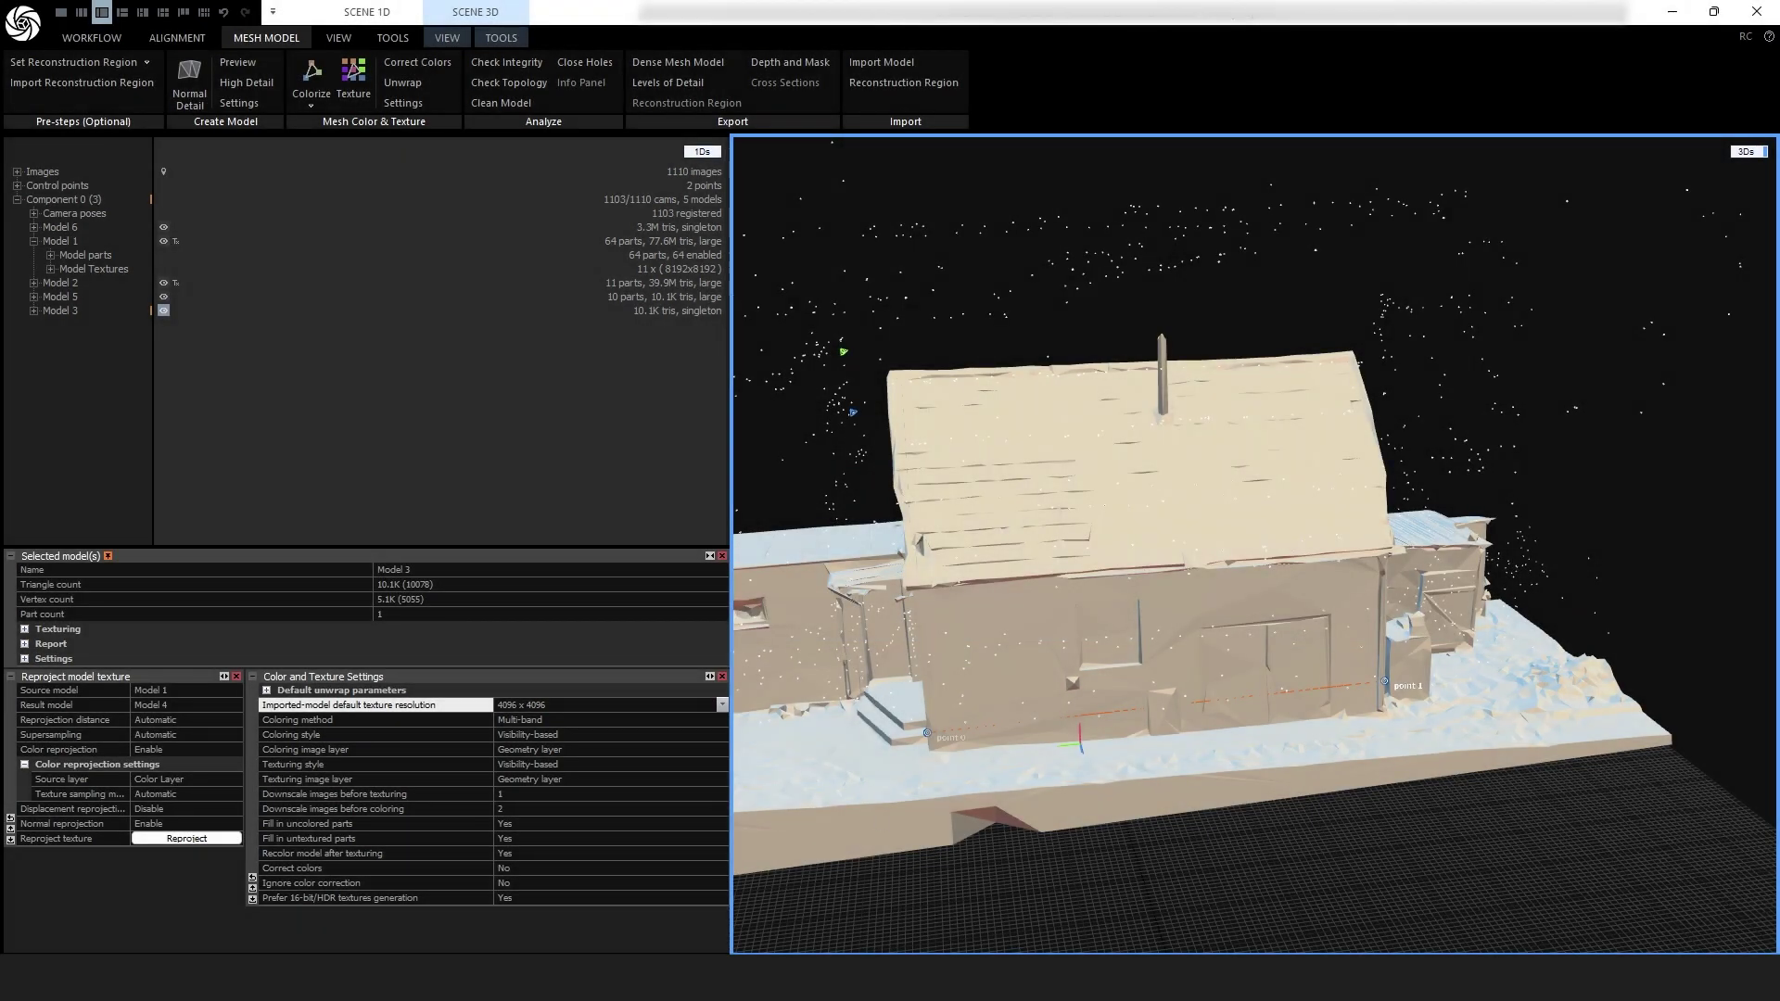
# - In Blender, import summerkitchen_Model_3.obj from the Desktop models folder as a Wavefront OBJ
pyautogui.hotkey('alt', 'Tab')
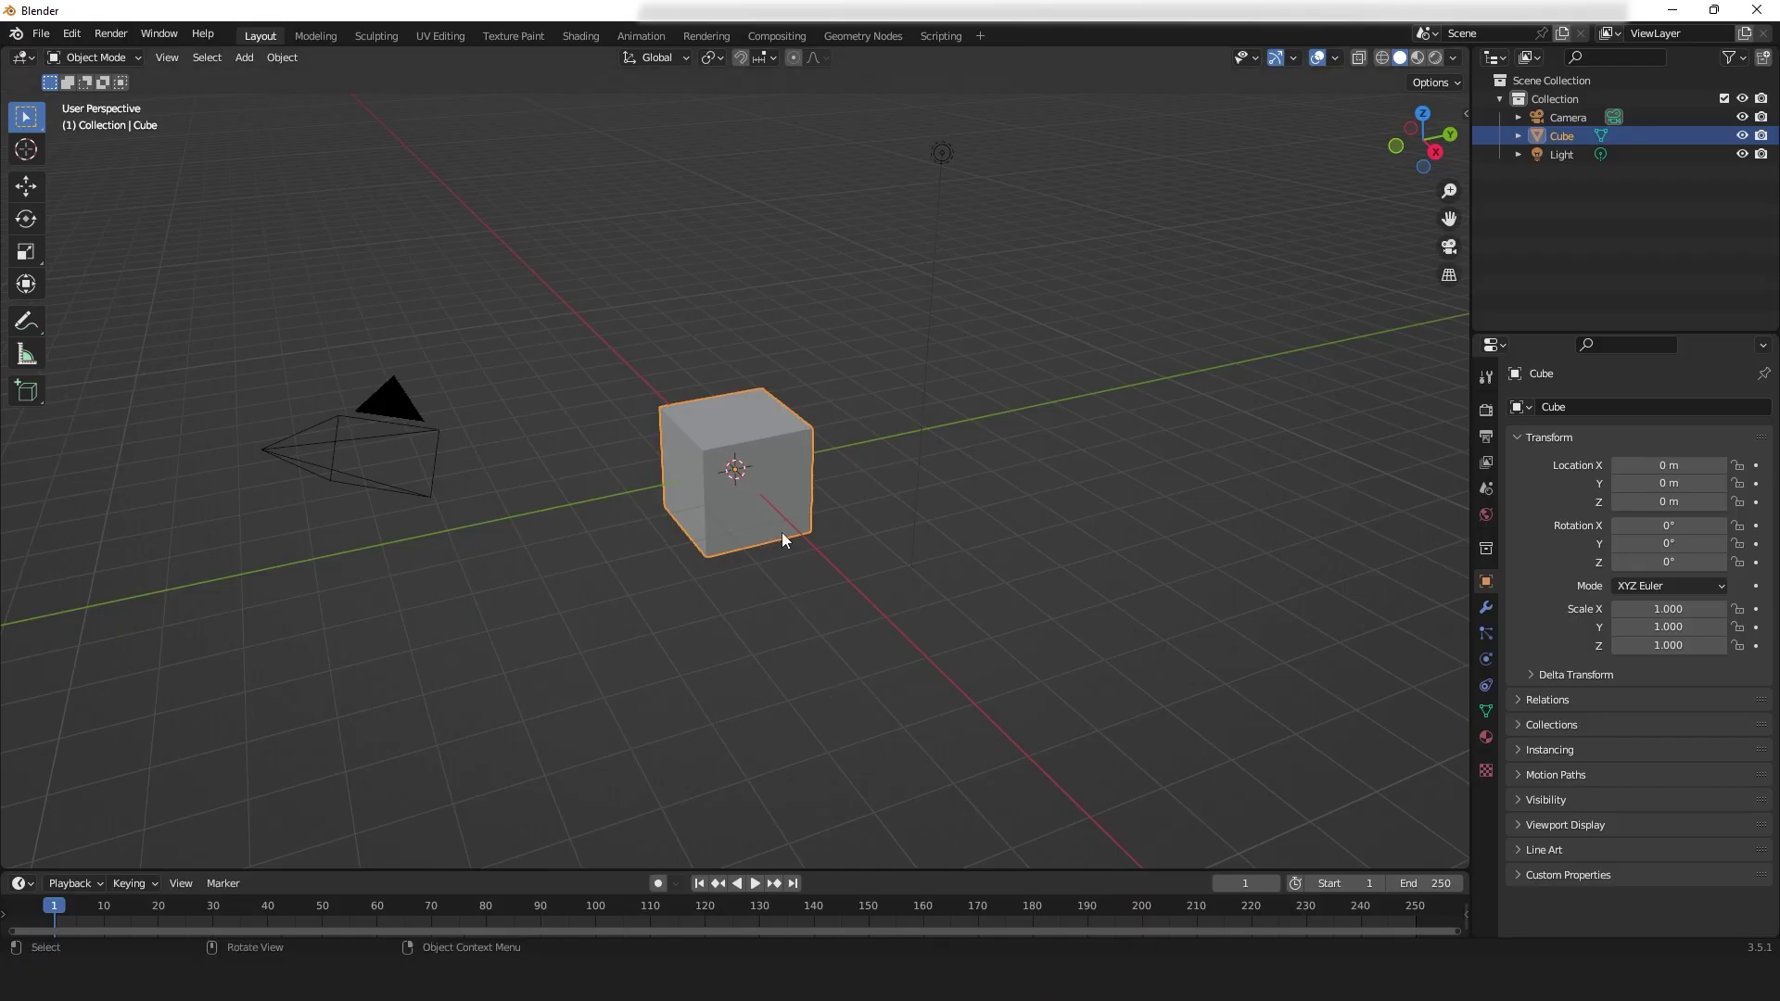
pyautogui.rightClick(736, 584)
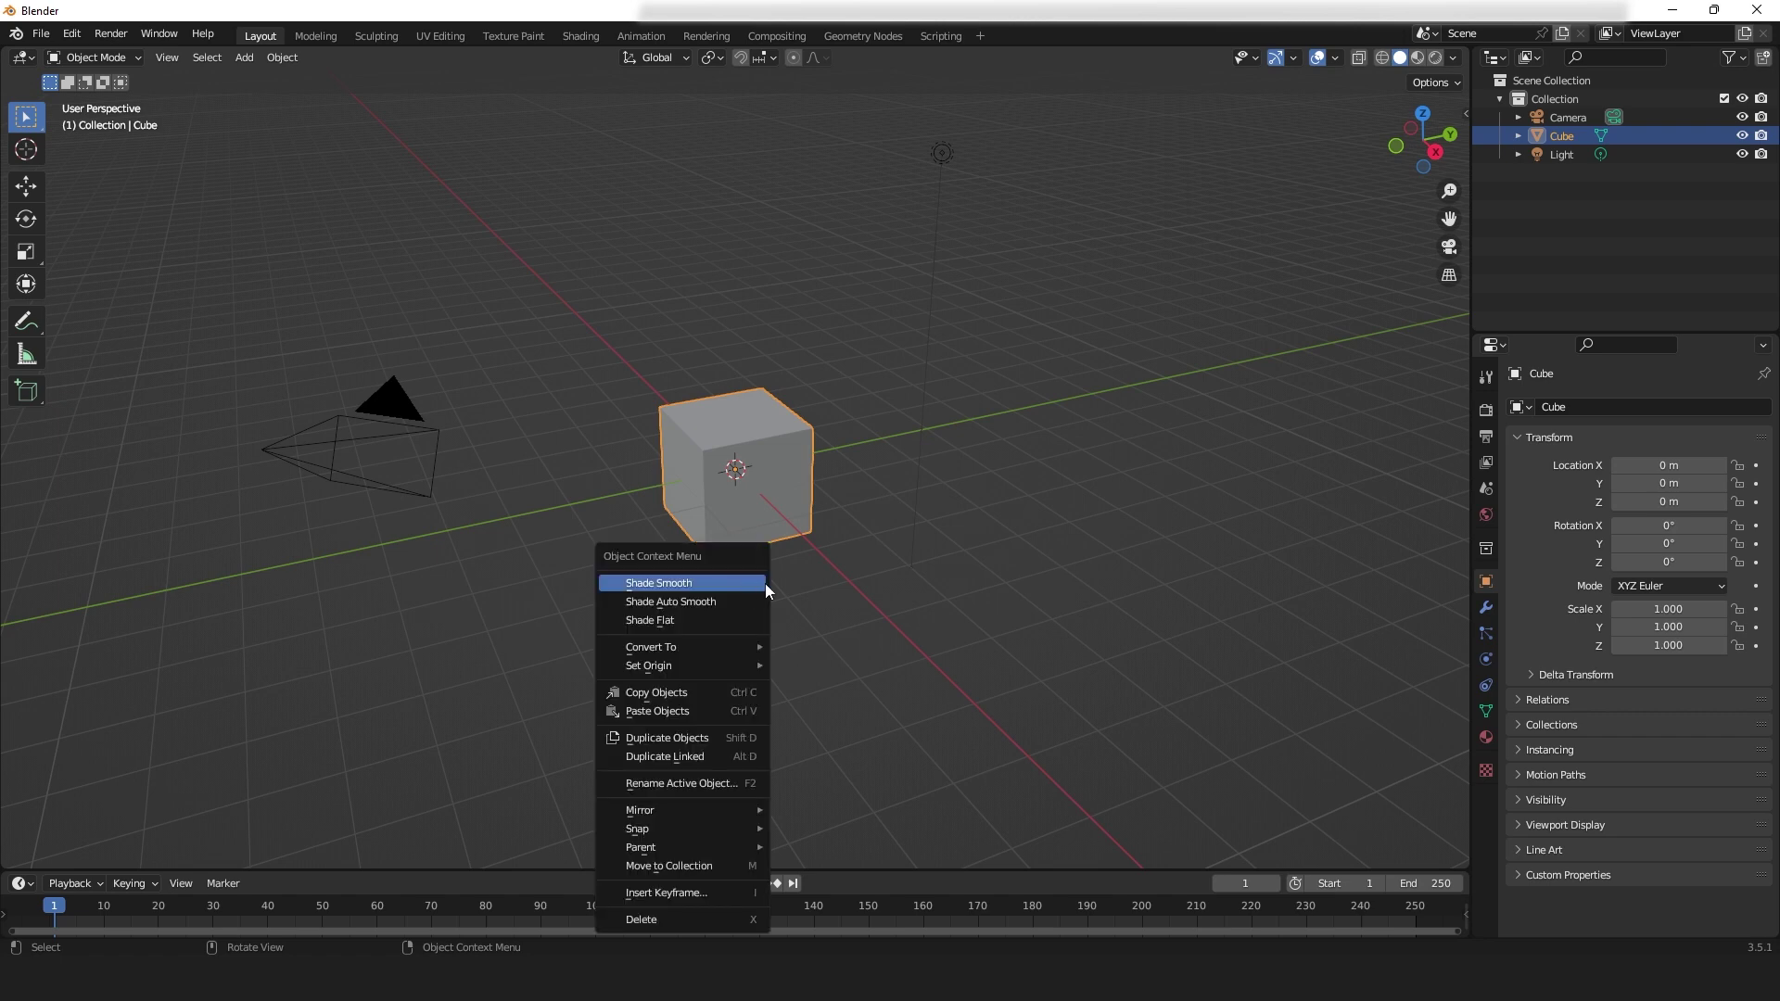
pyautogui.moveTo(739, 586); pyautogui.dragTo(535, 503, button='middle')
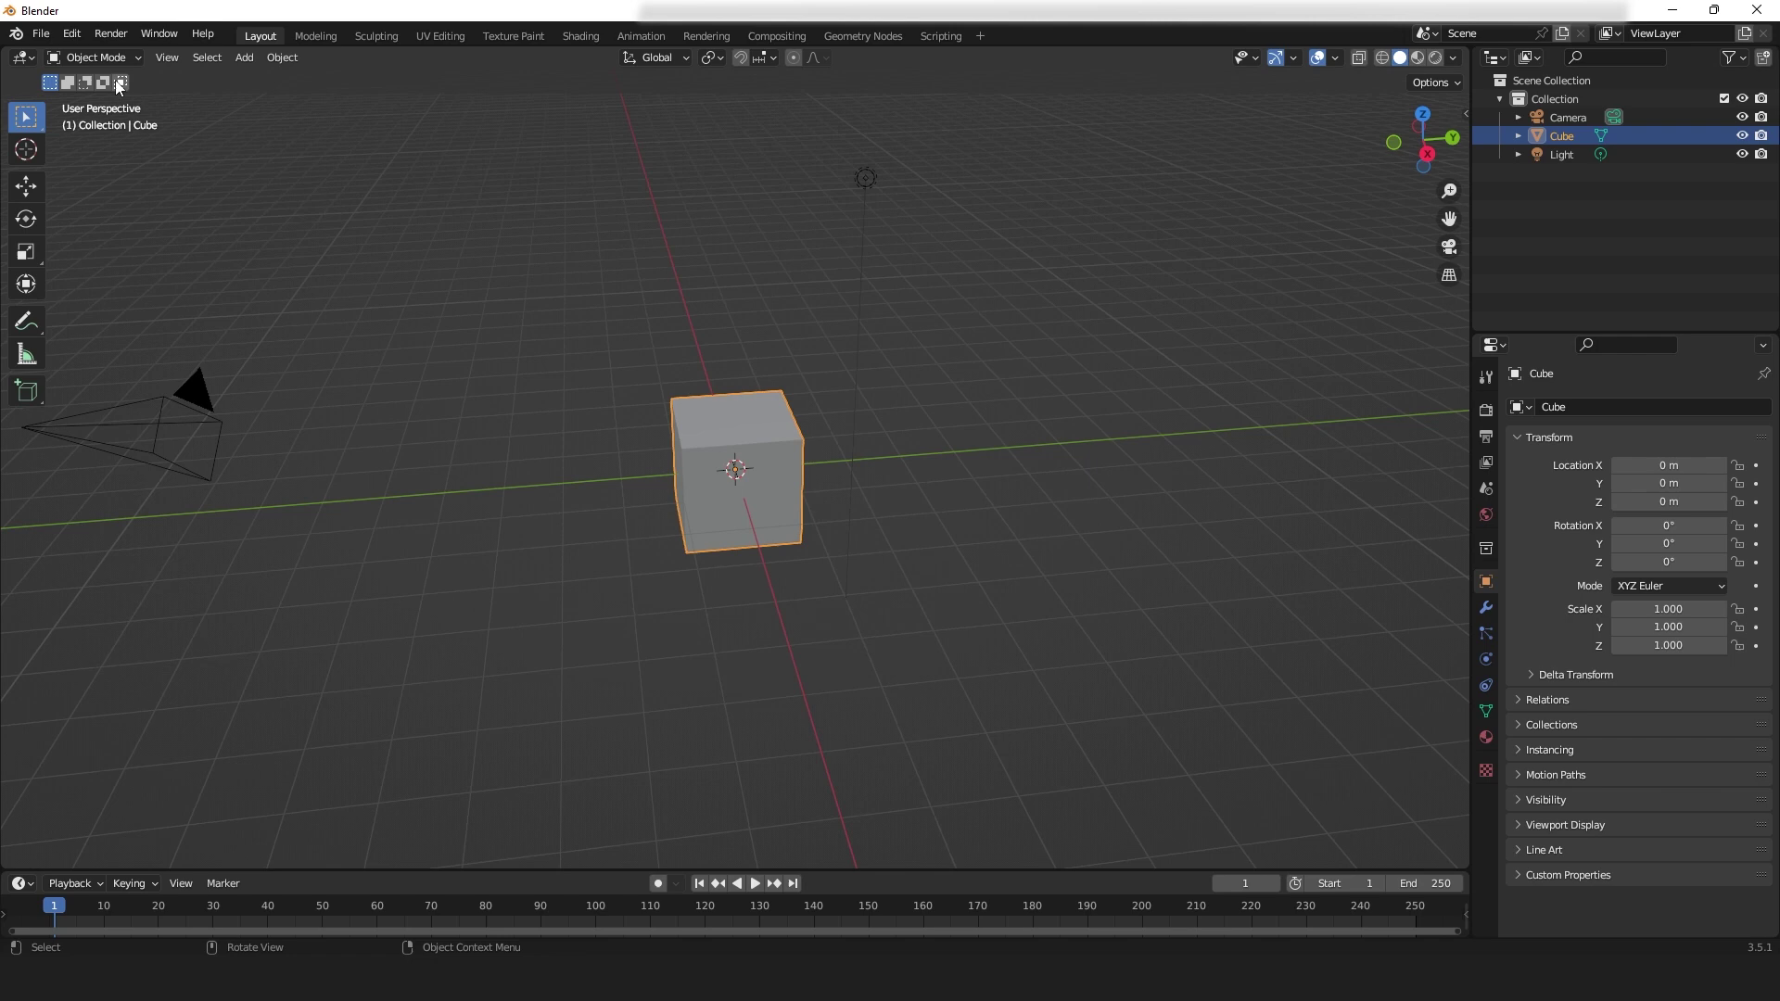
pyautogui.click(45, 39)
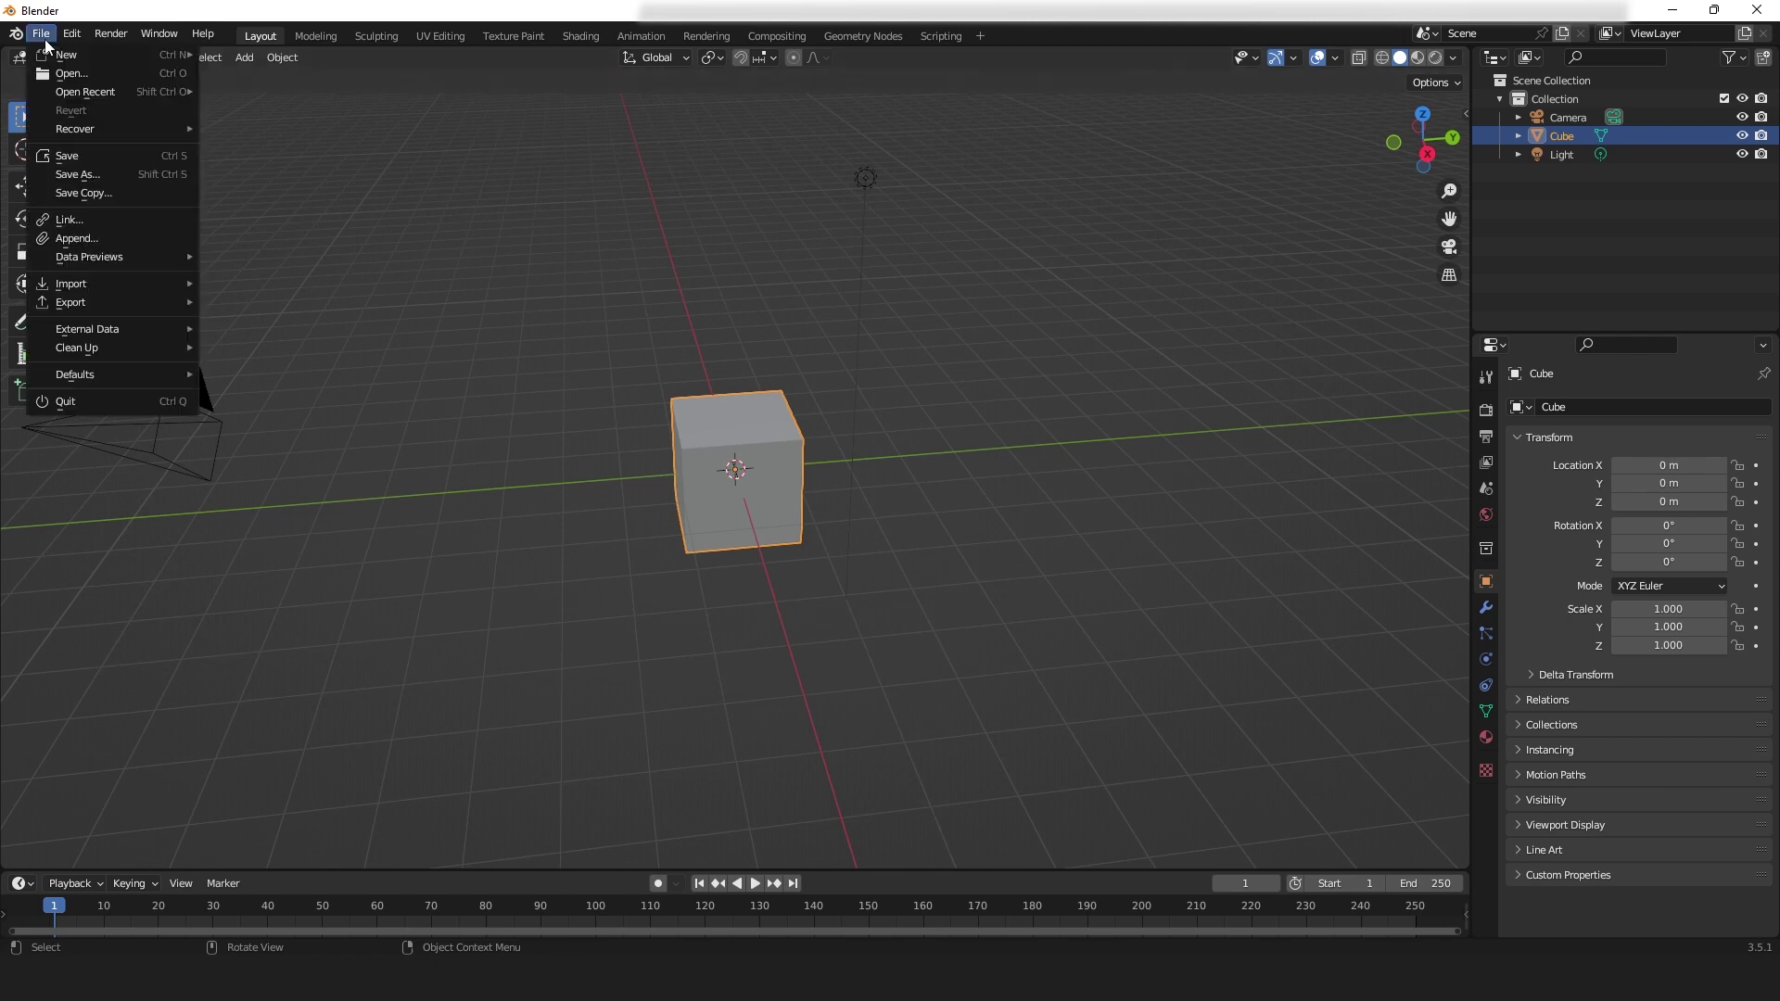
pyautogui.moveTo(97, 279)
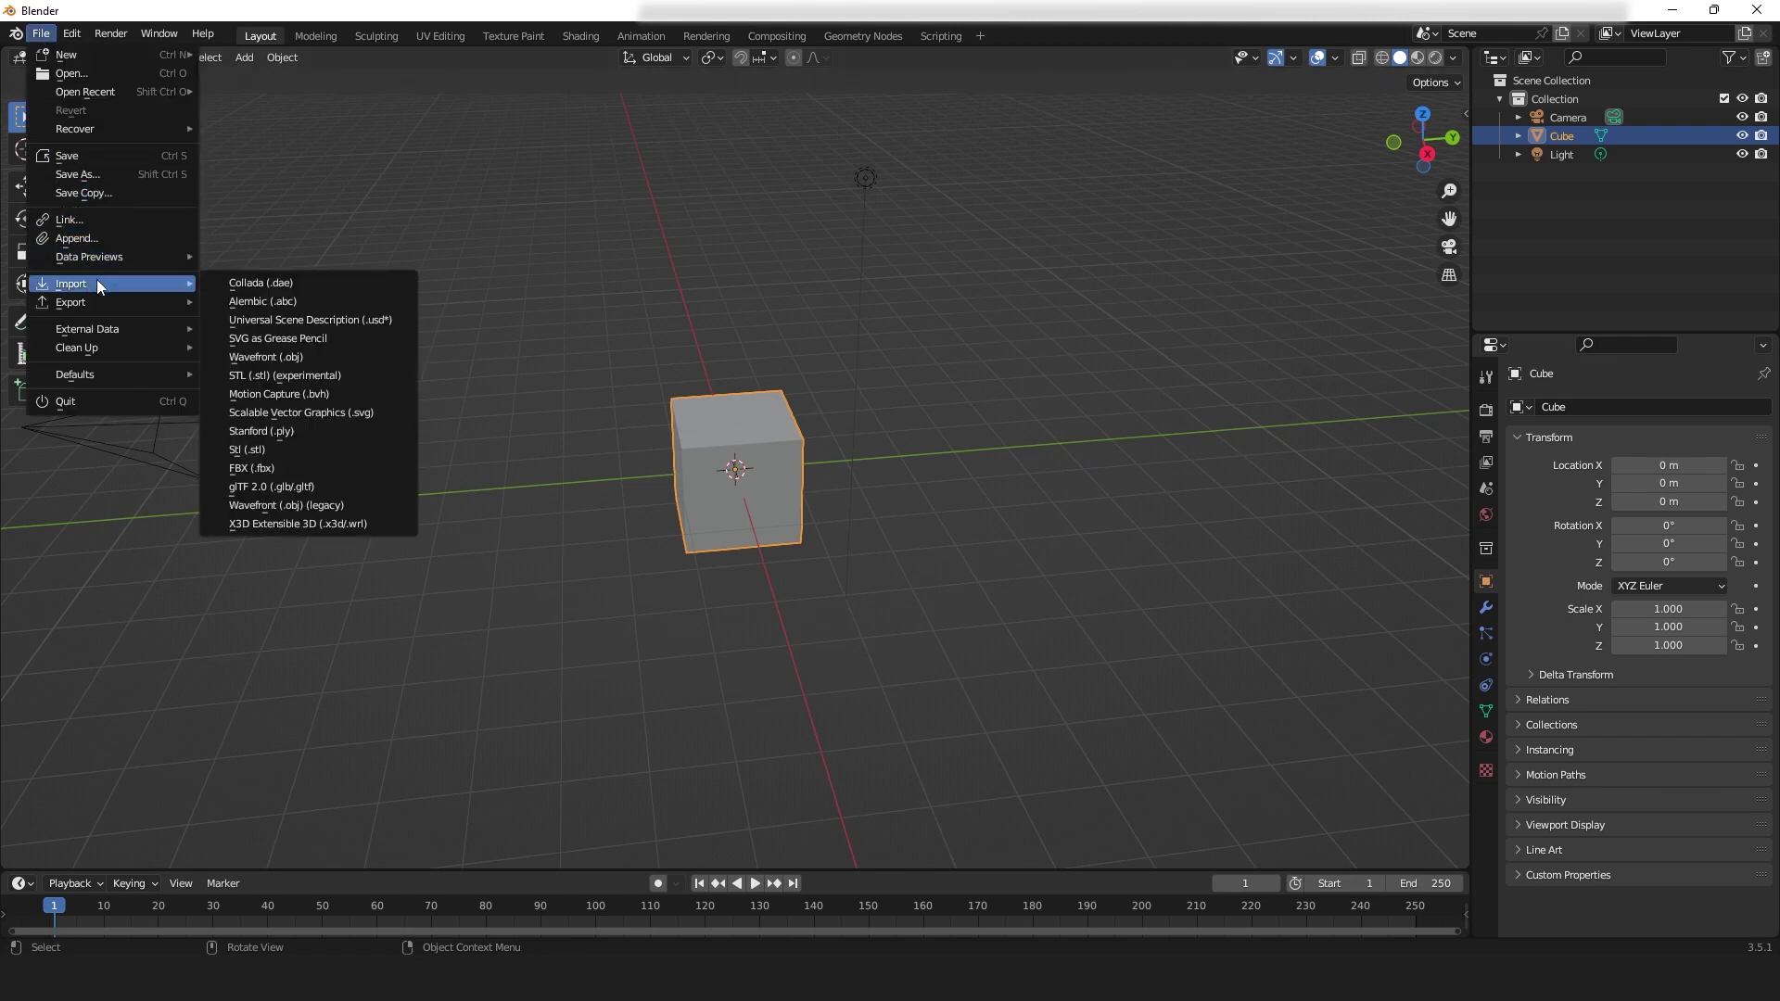
pyautogui.click(304, 357)
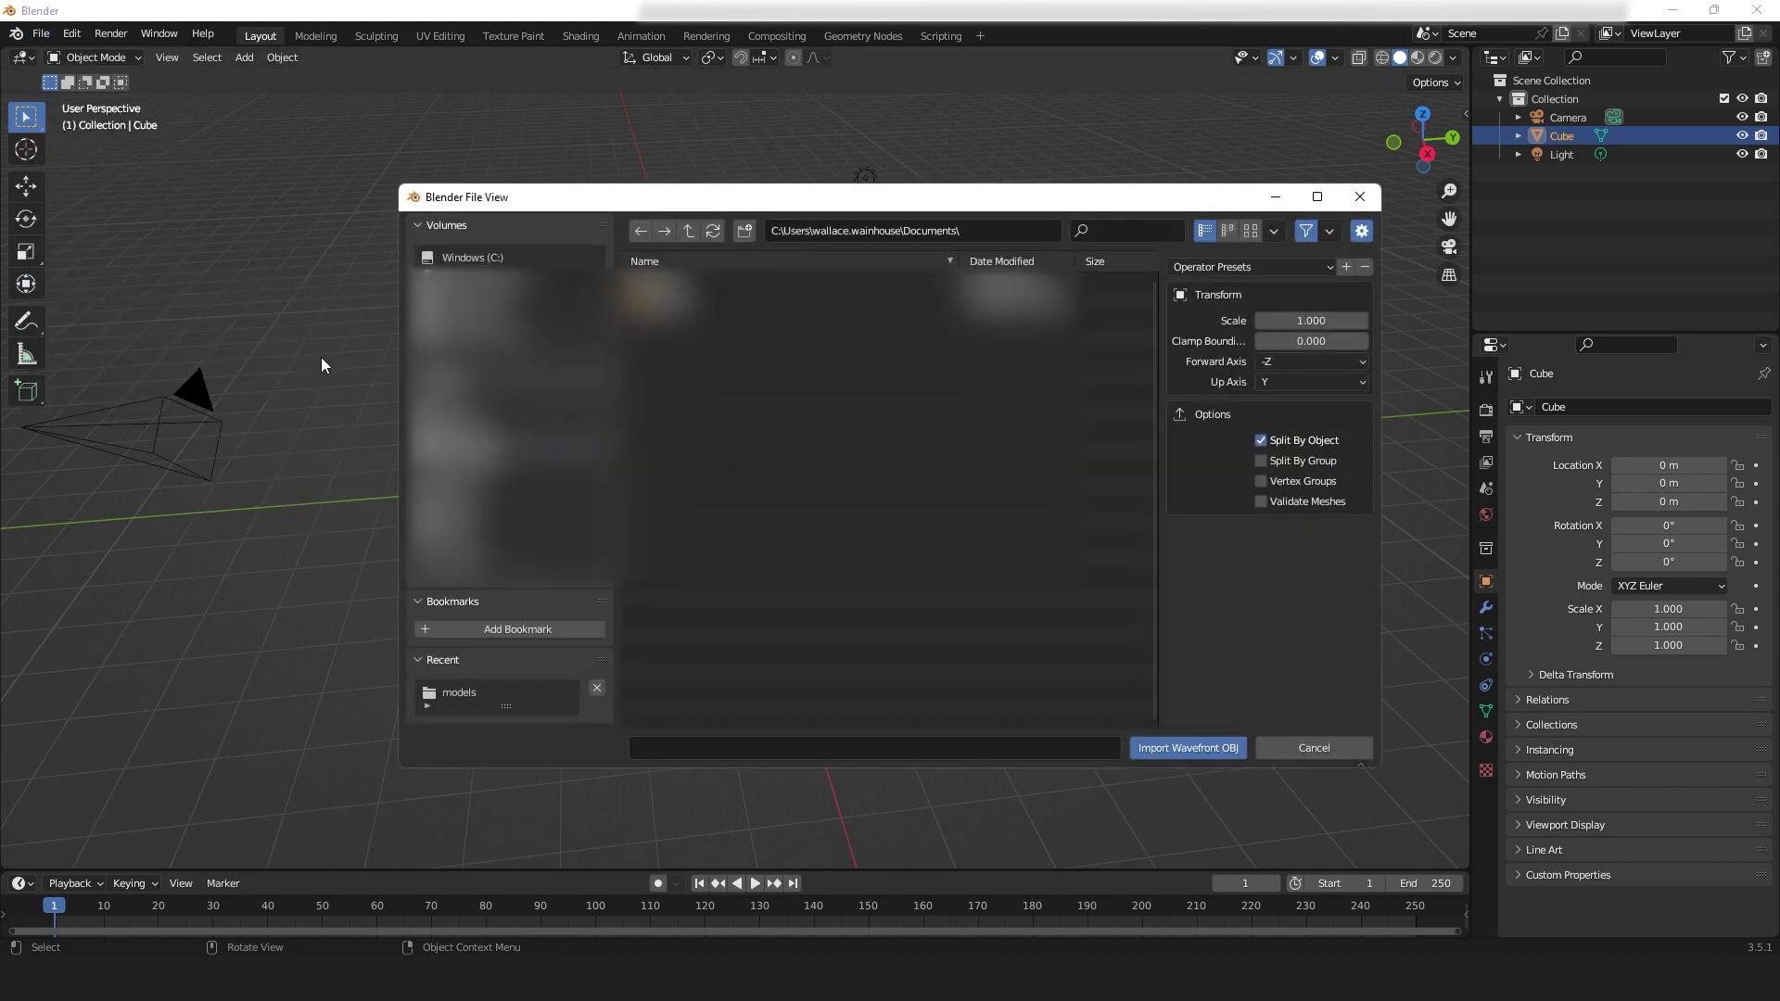
pyautogui.click(519, 421)
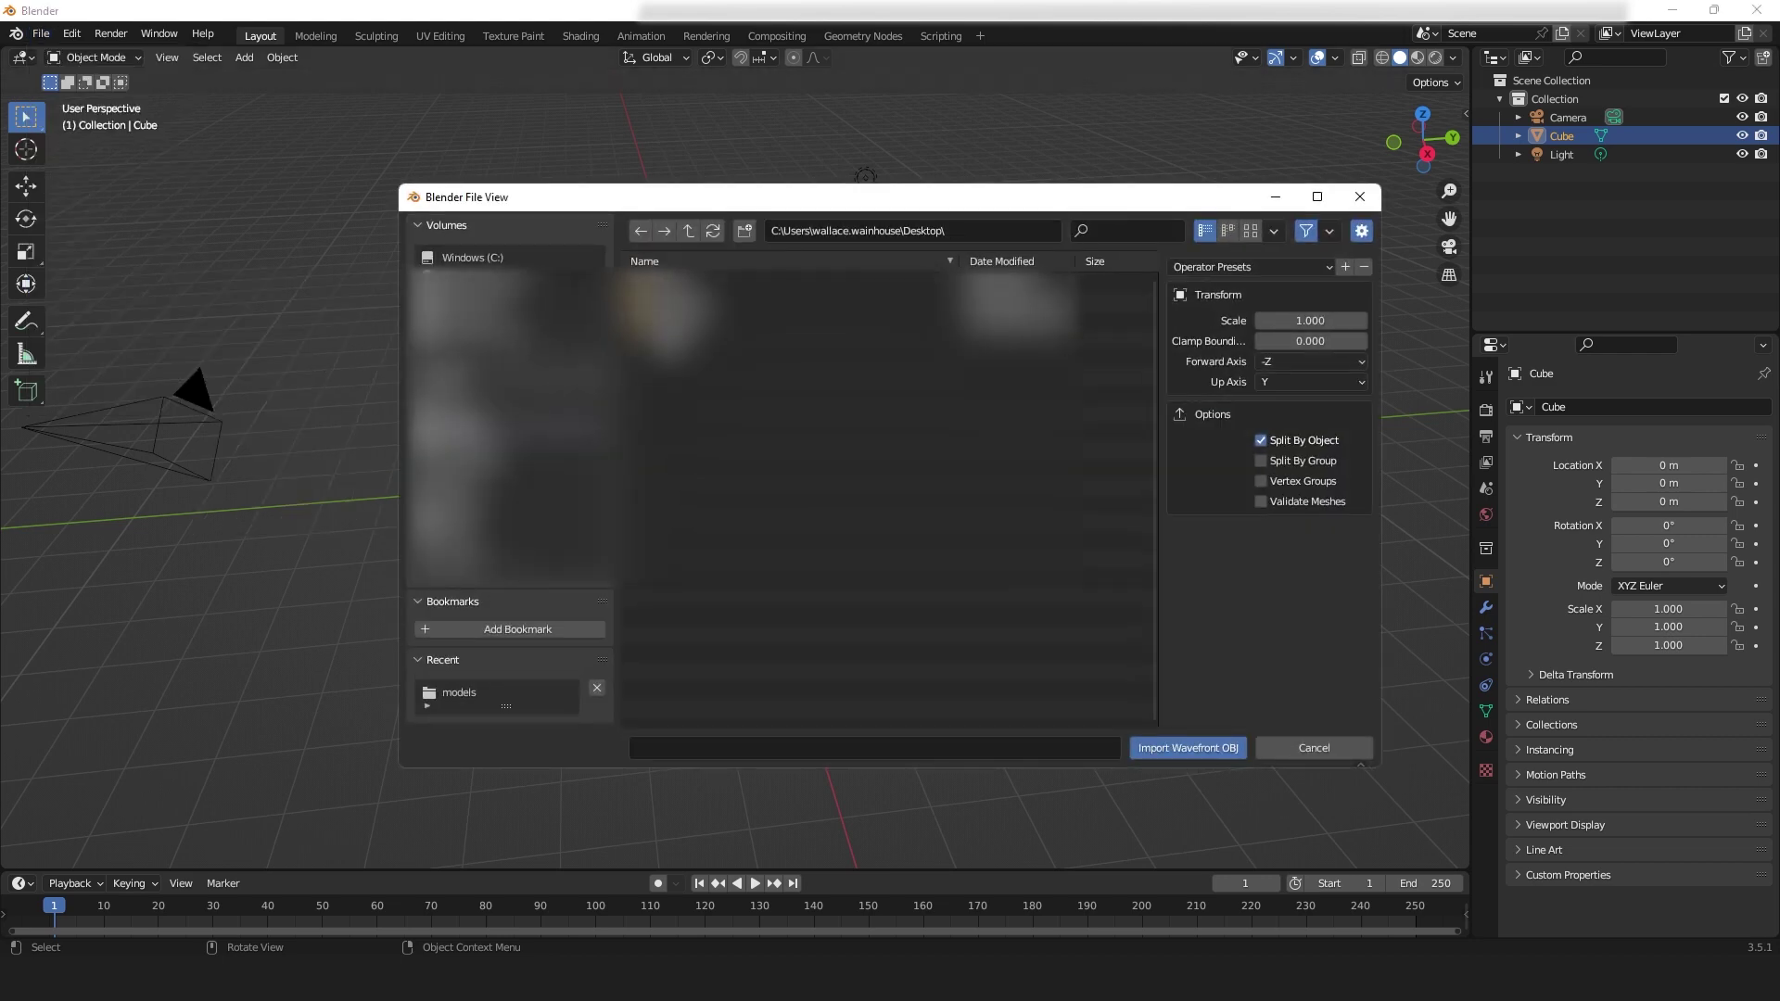
pyautogui.click(667, 283)
pyautogui.doubleClick(668, 283)
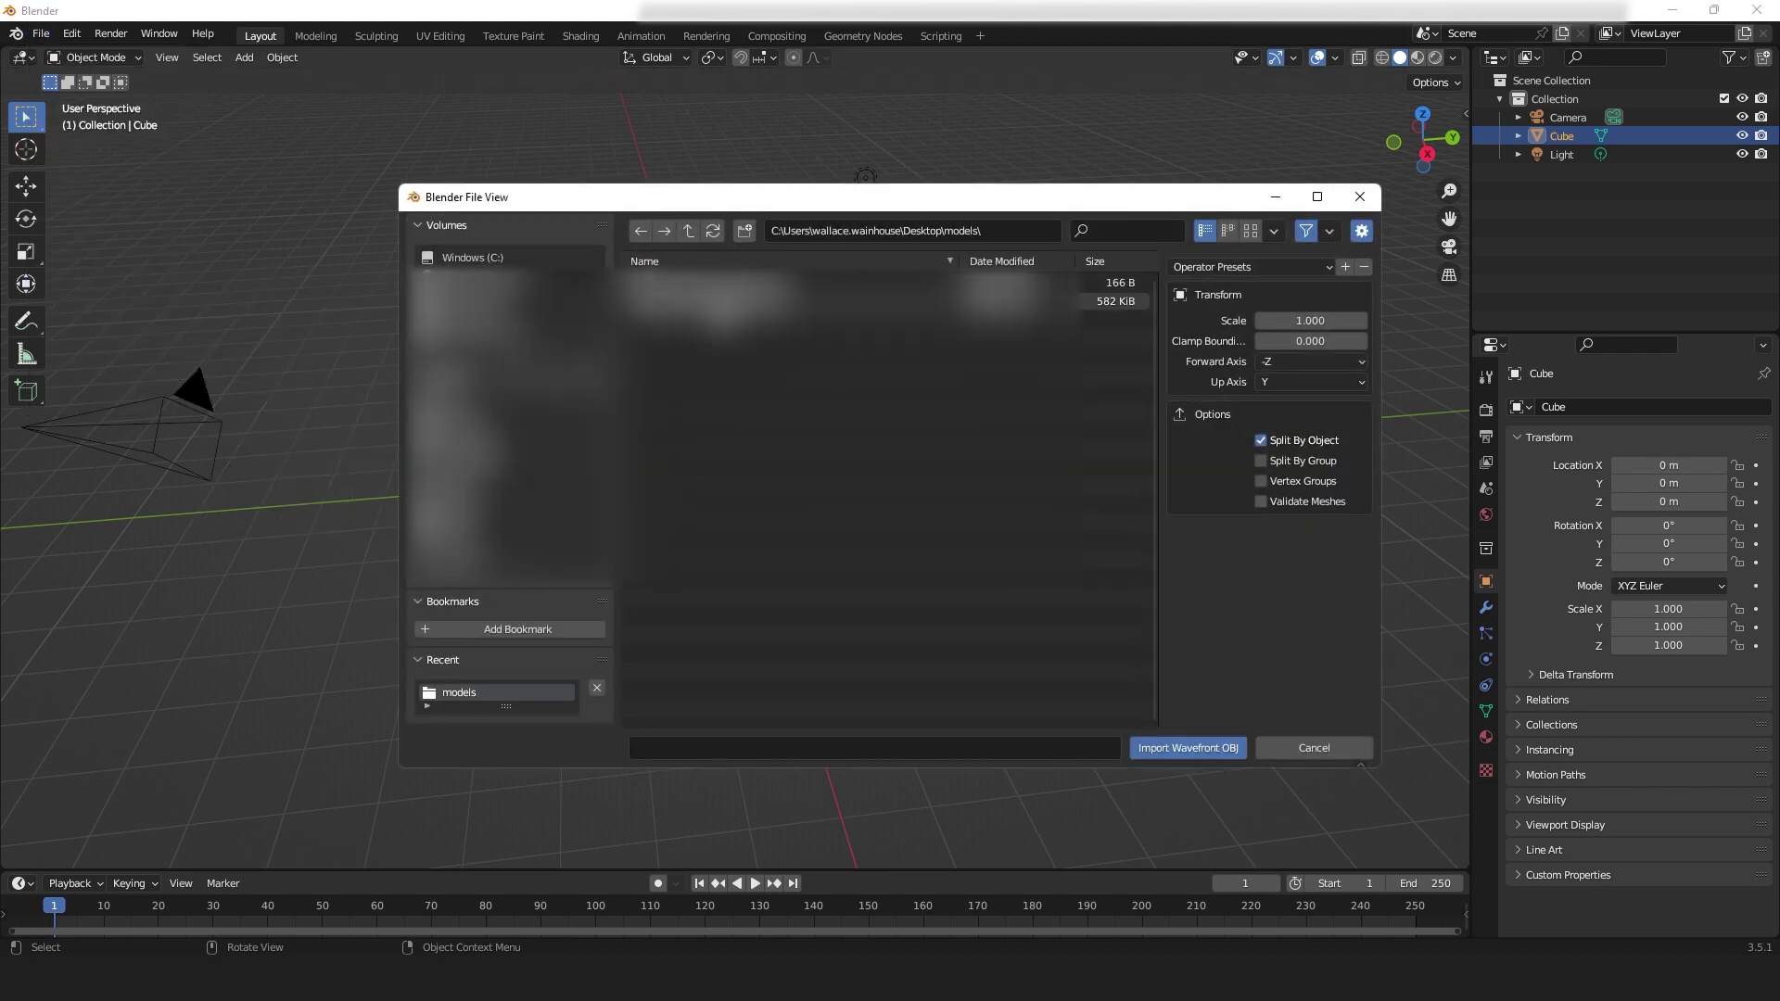
pyautogui.click(667, 301)
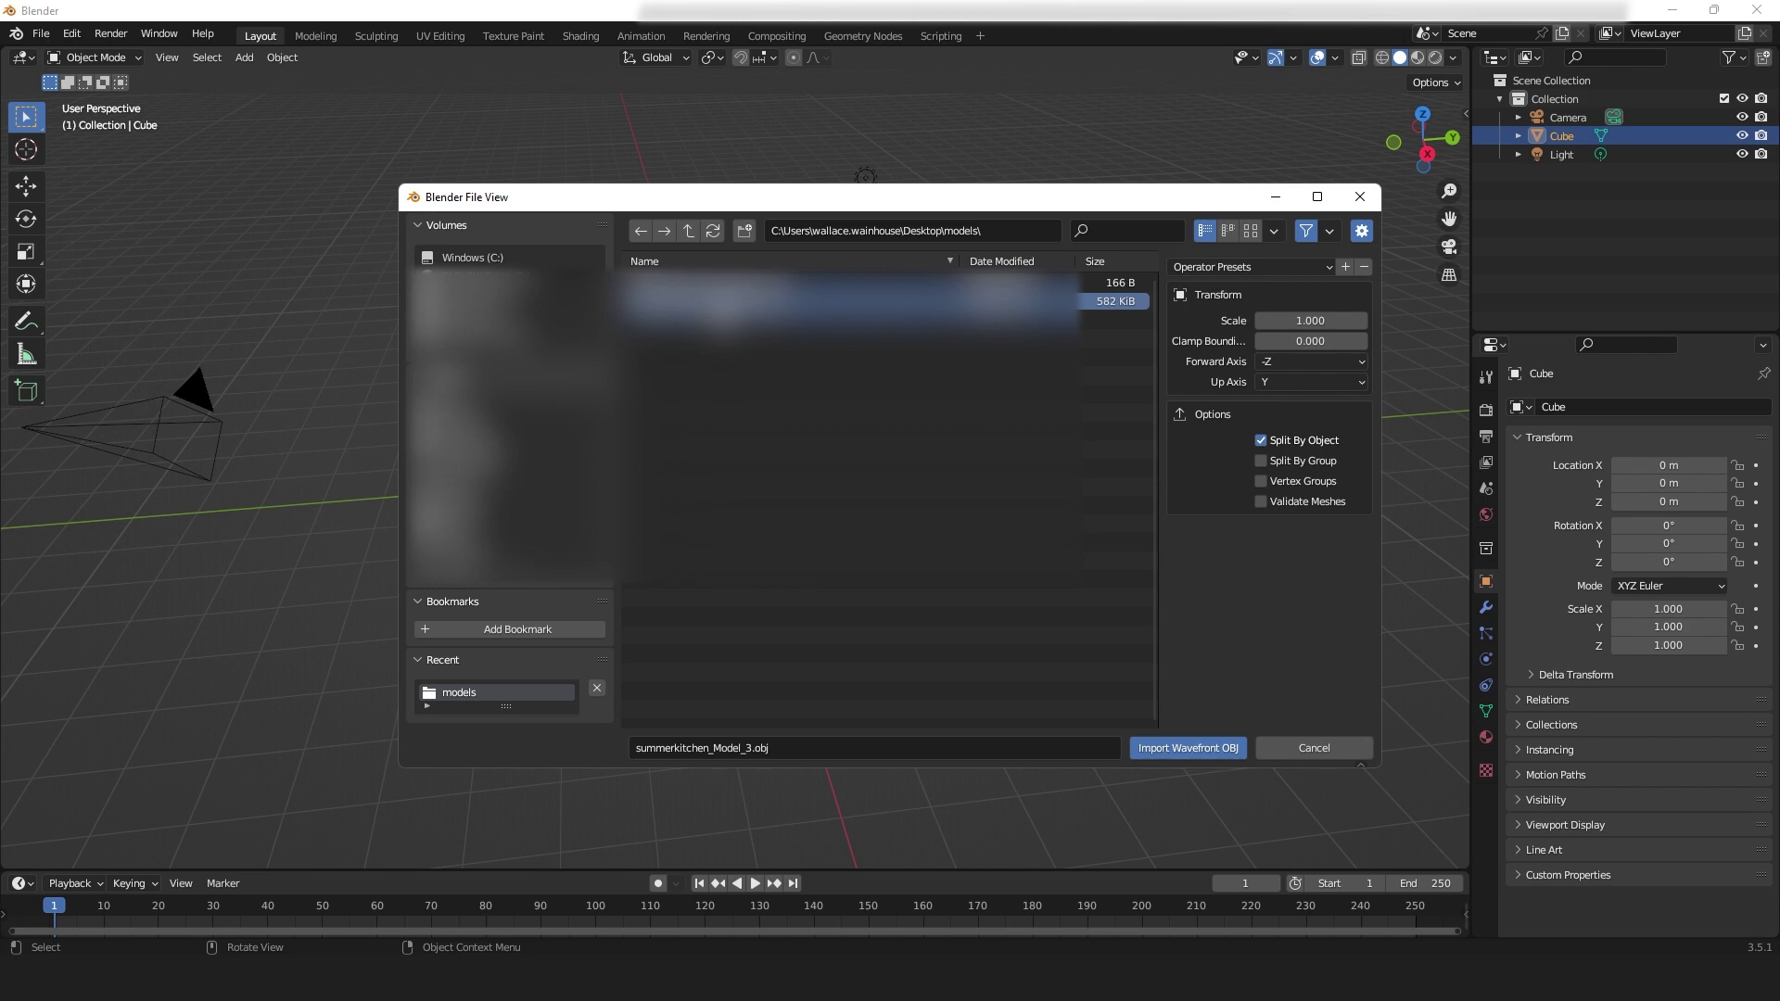
pyautogui.click(1226, 747)
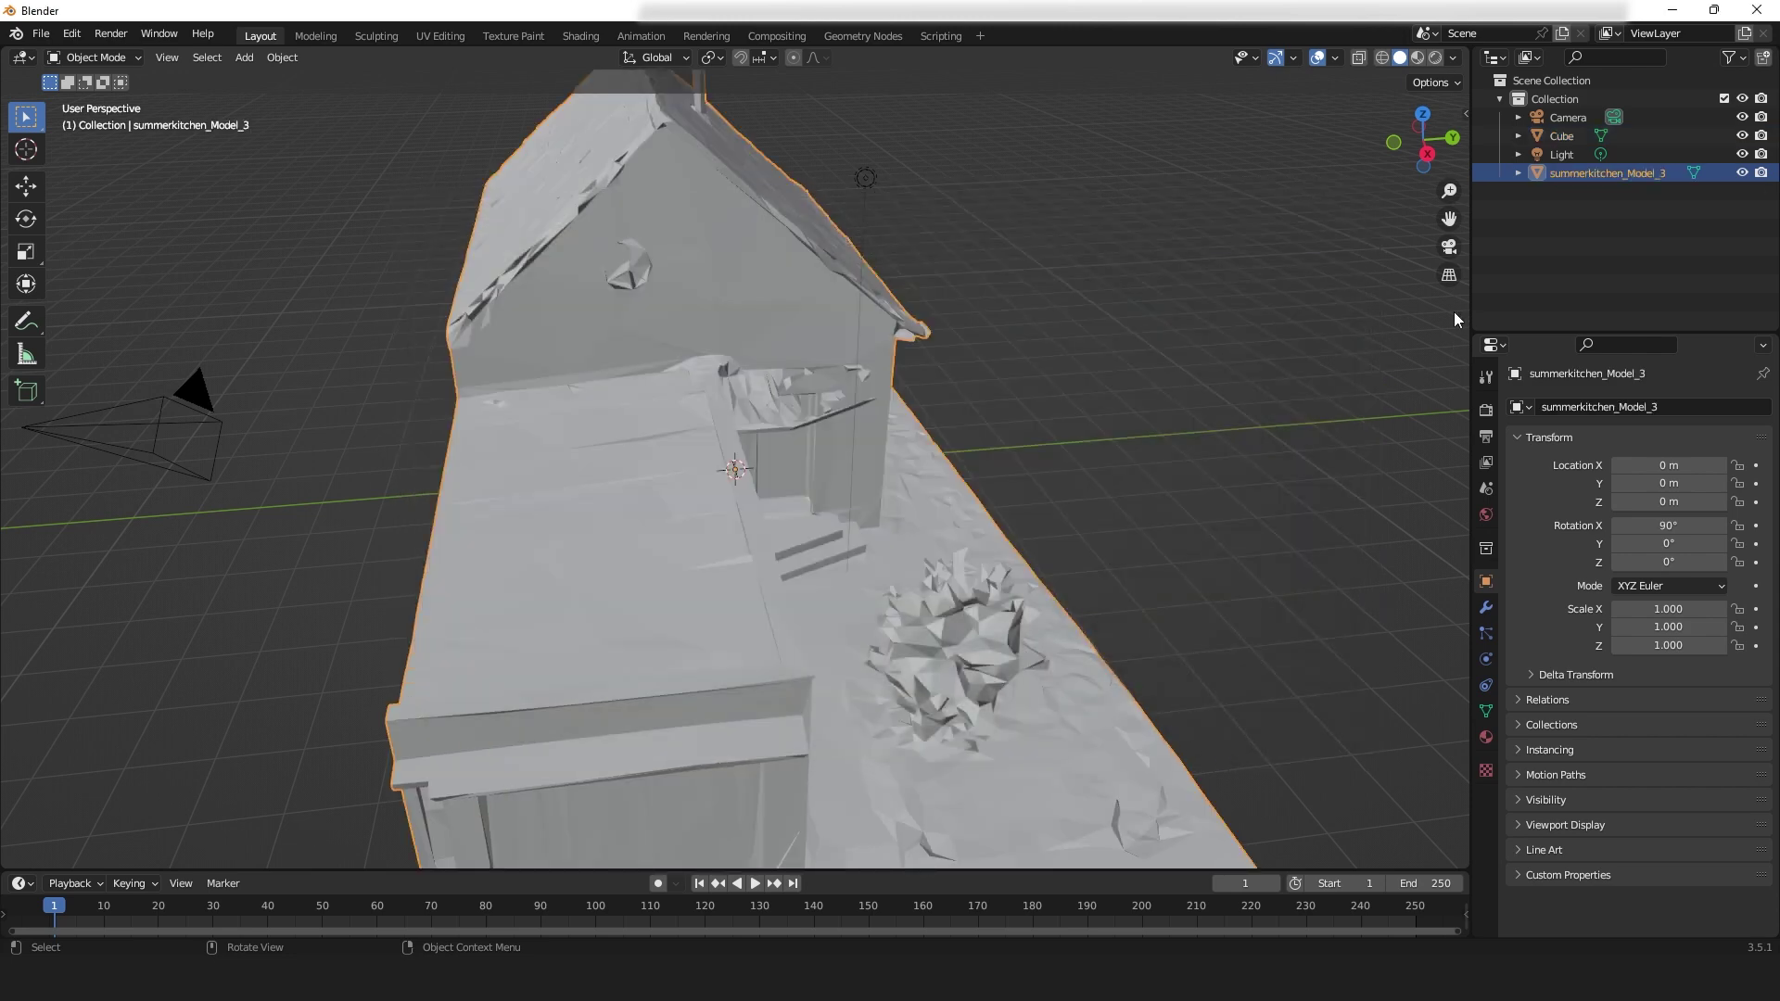
# - Enable X-Ray and select the default Cube inside the imported house scan
pyautogui.click(1358, 58)
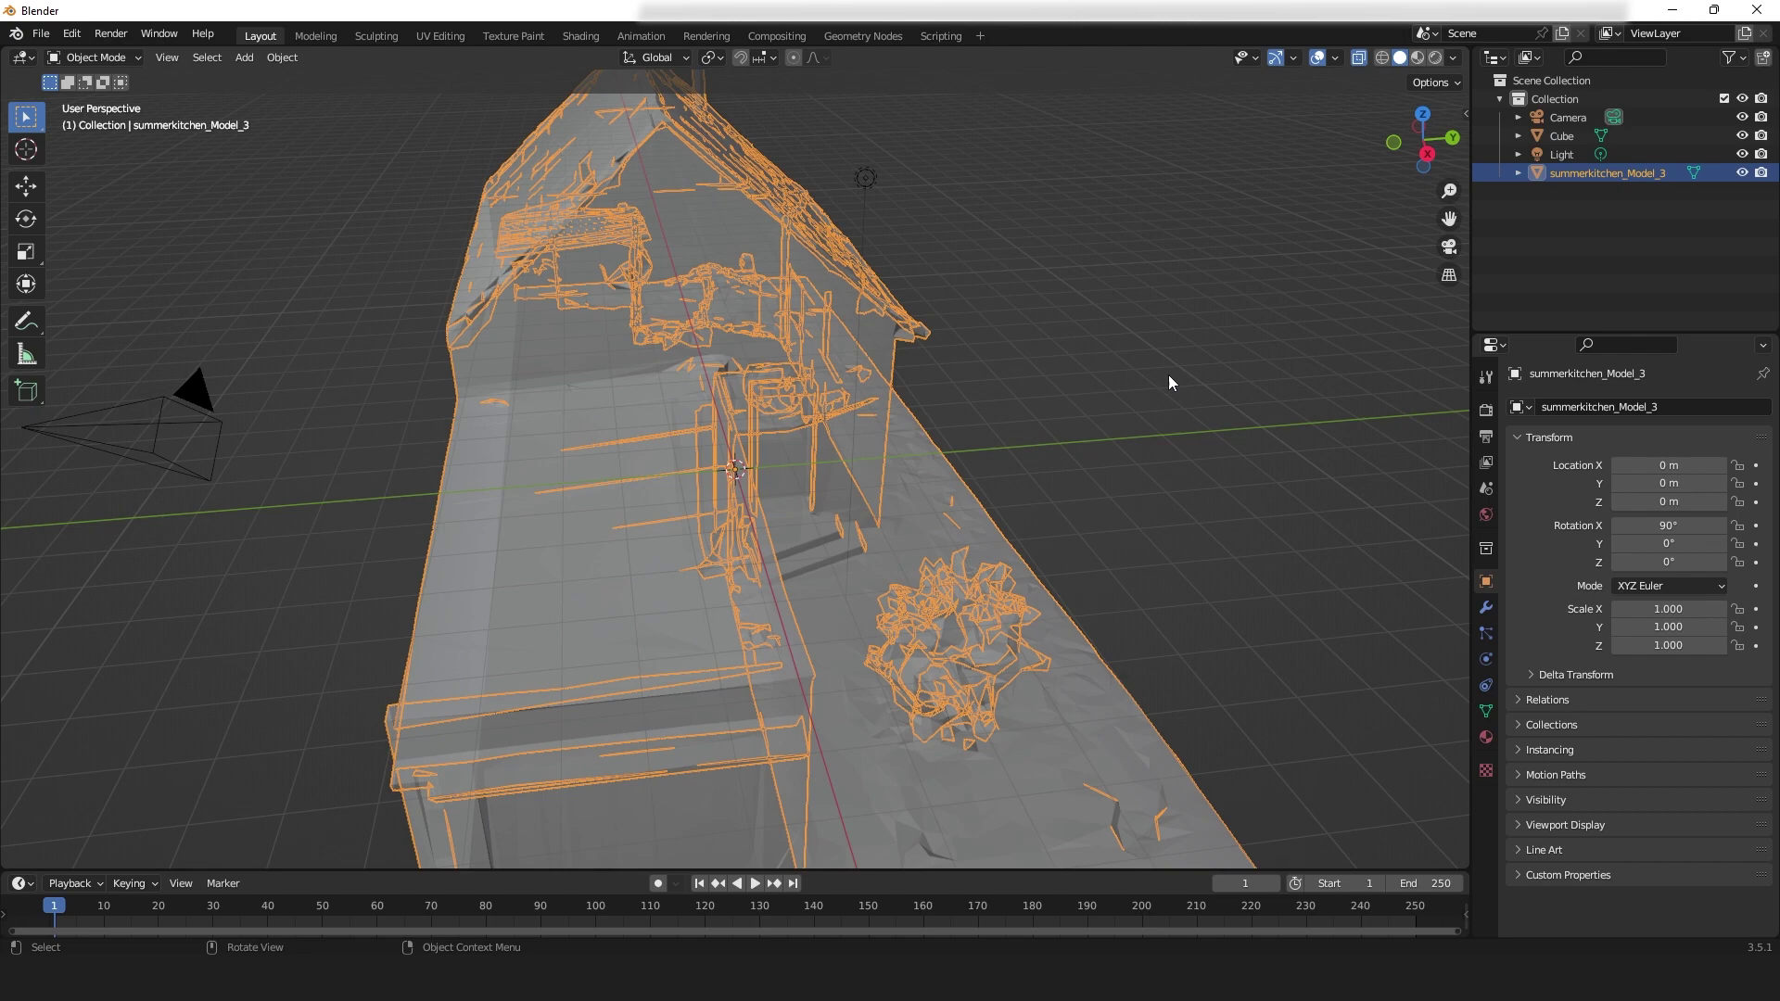
pyautogui.moveTo(1042, 560); pyautogui.dragTo(732, 567, button='middle')
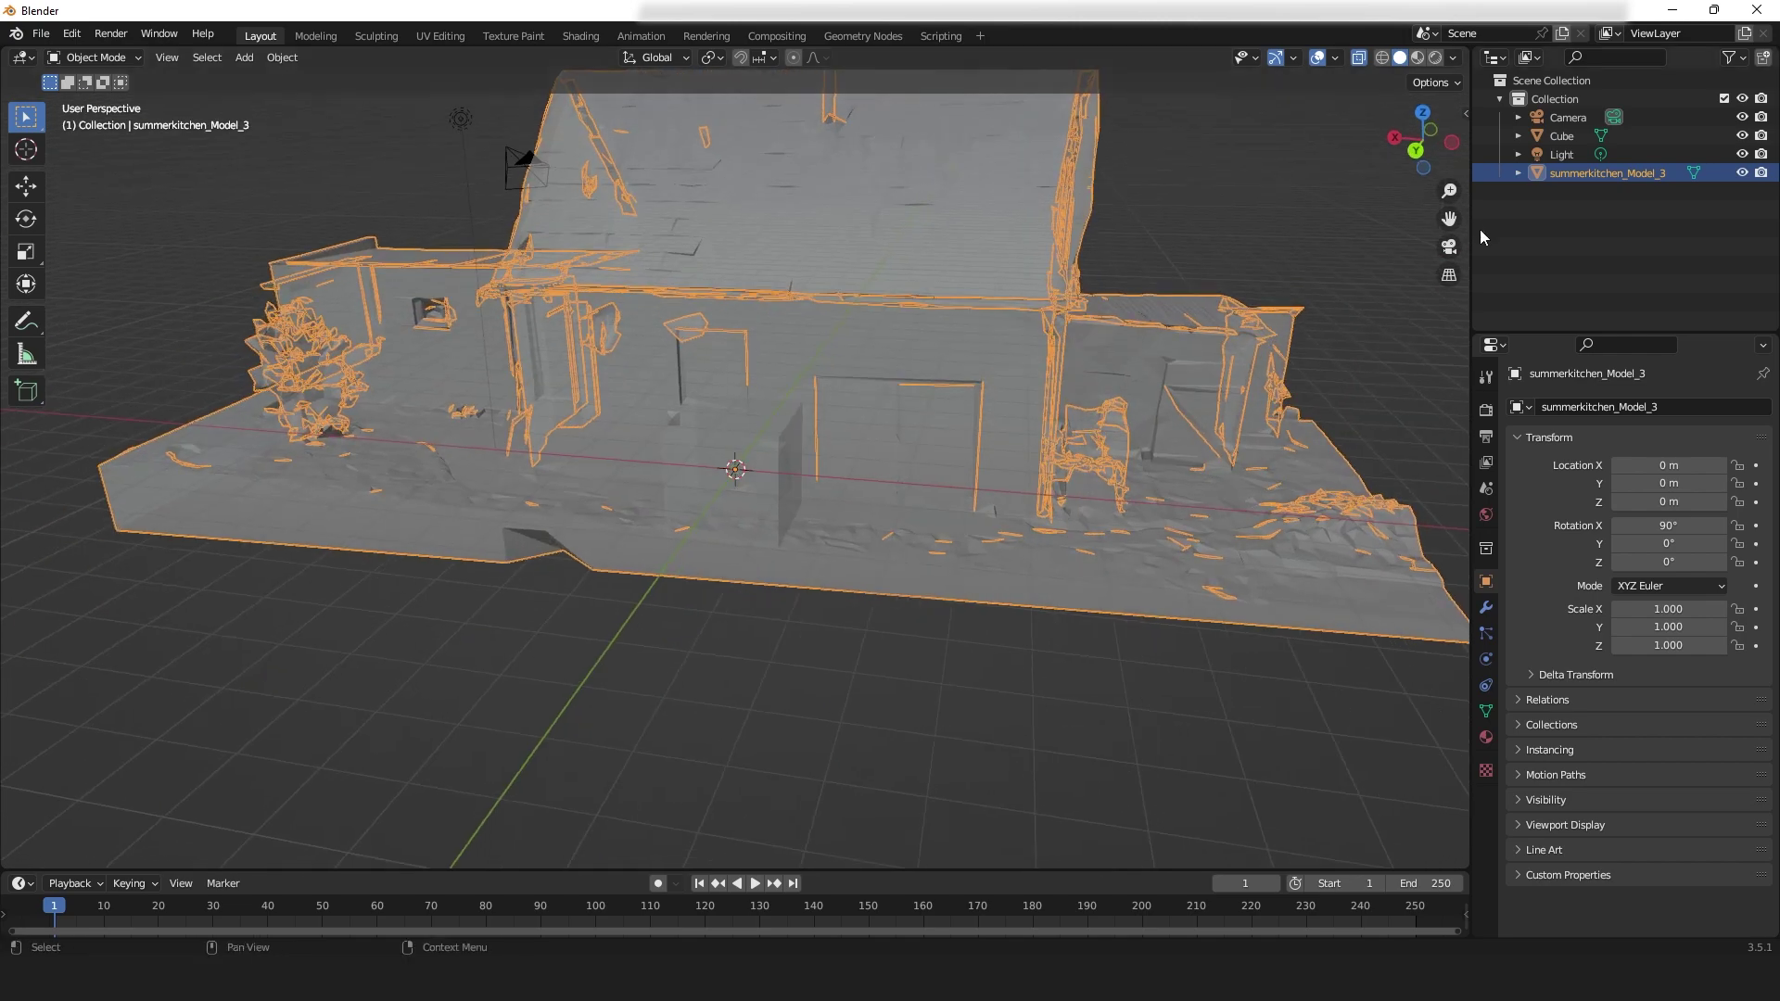
pyautogui.click(1555, 137)
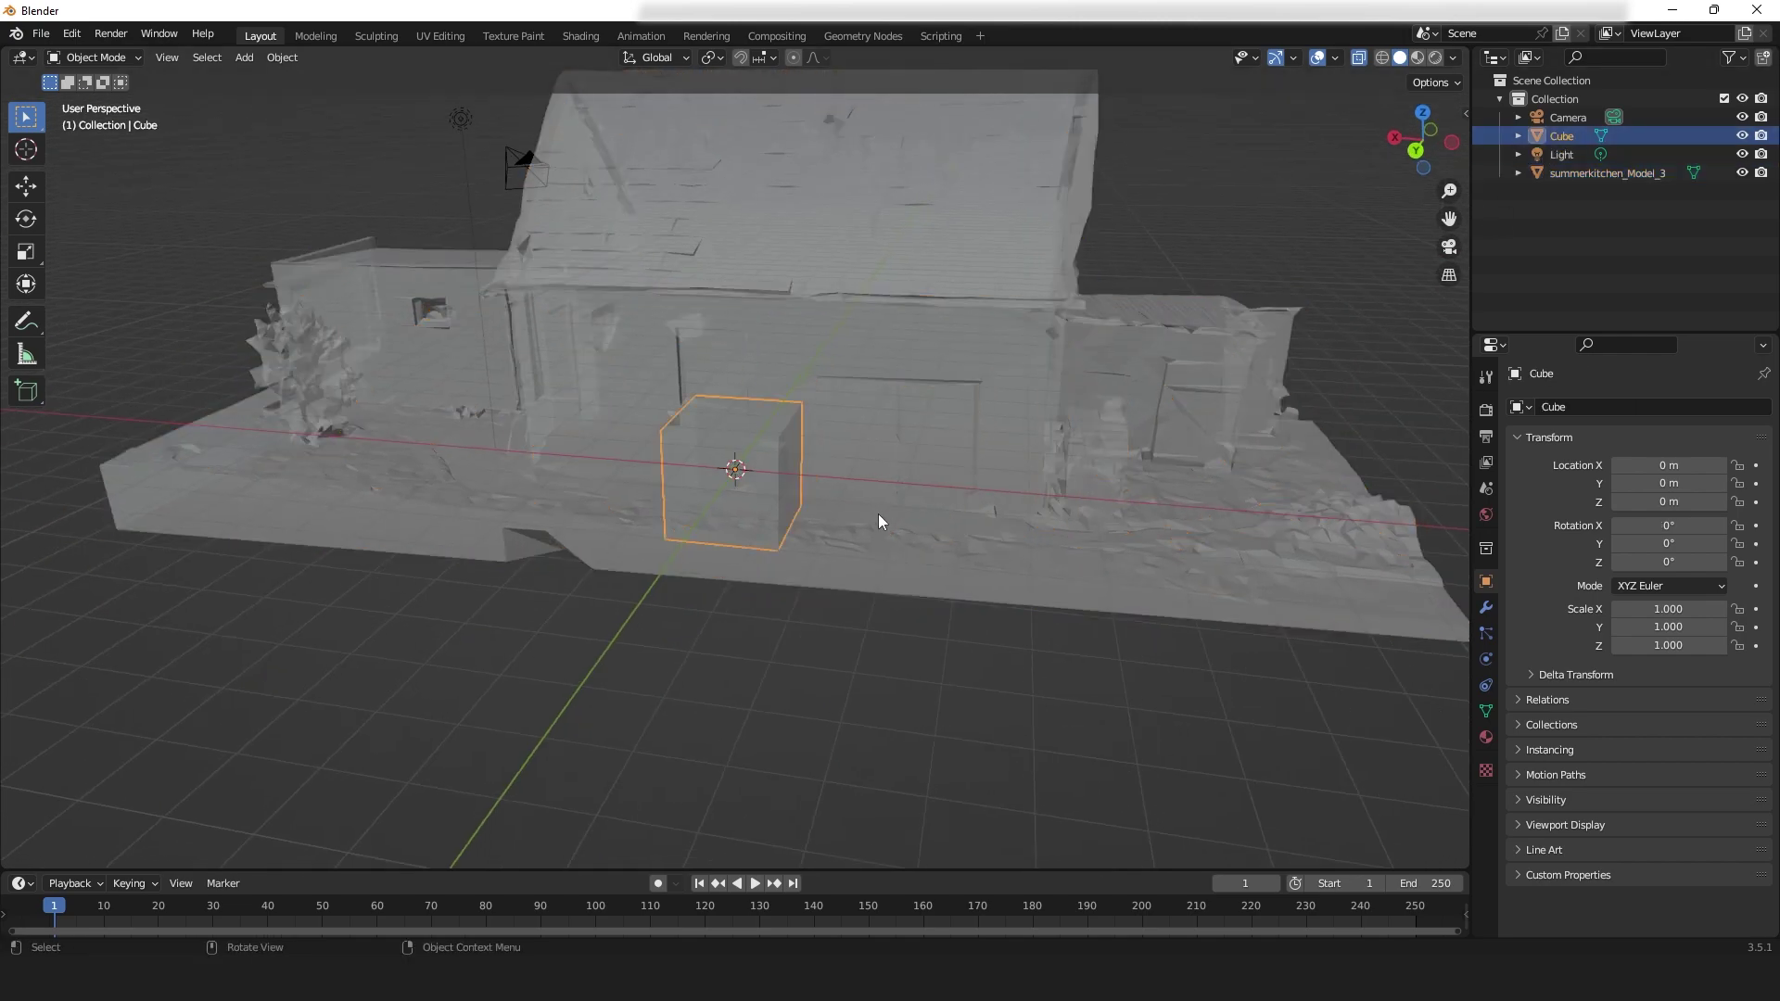
pyautogui.moveTo(868, 530); pyautogui.dragTo(931, 552, button='middle')
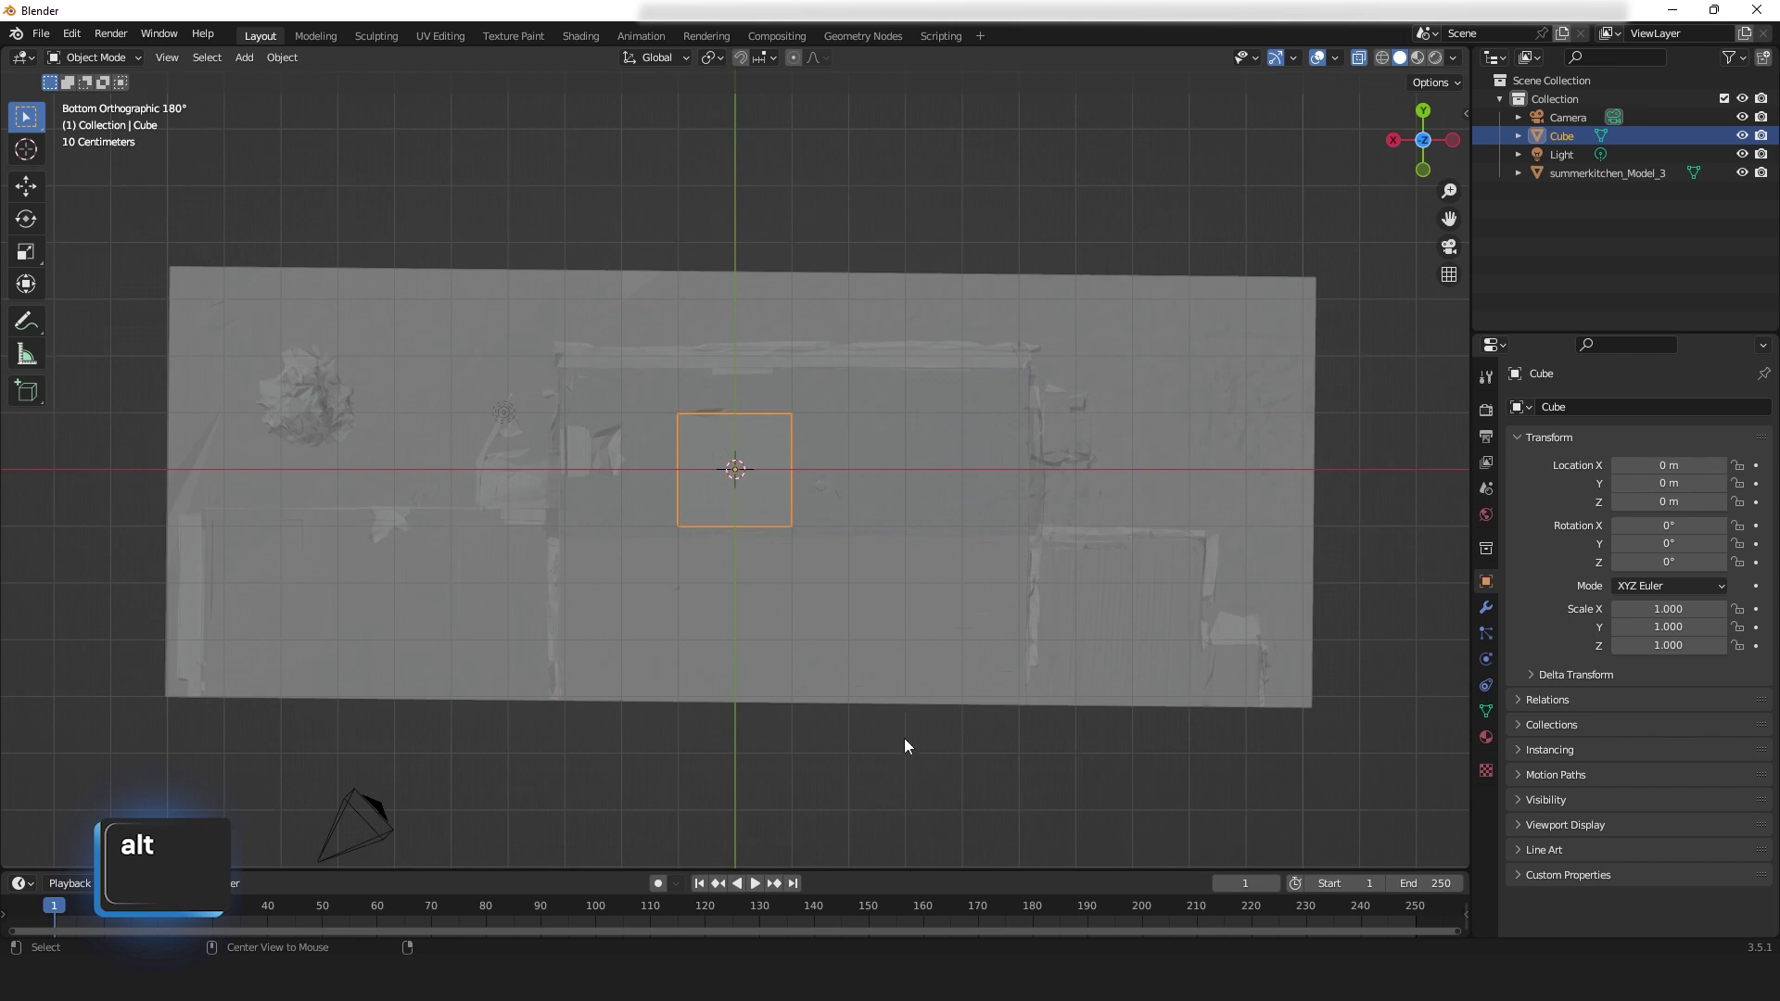
# - Move the Cube up against the house wall and widen it along X
pyautogui.moveTo(905, 747)
pyautogui.keyDown('alt'); pyautogui.mouseDown(button='middle')
pyautogui.moveTo(905, 587)
pyautogui.moveTo(902, 736)
pyautogui.mouseUp(button='middle'); pyautogui.keyUp('alt')
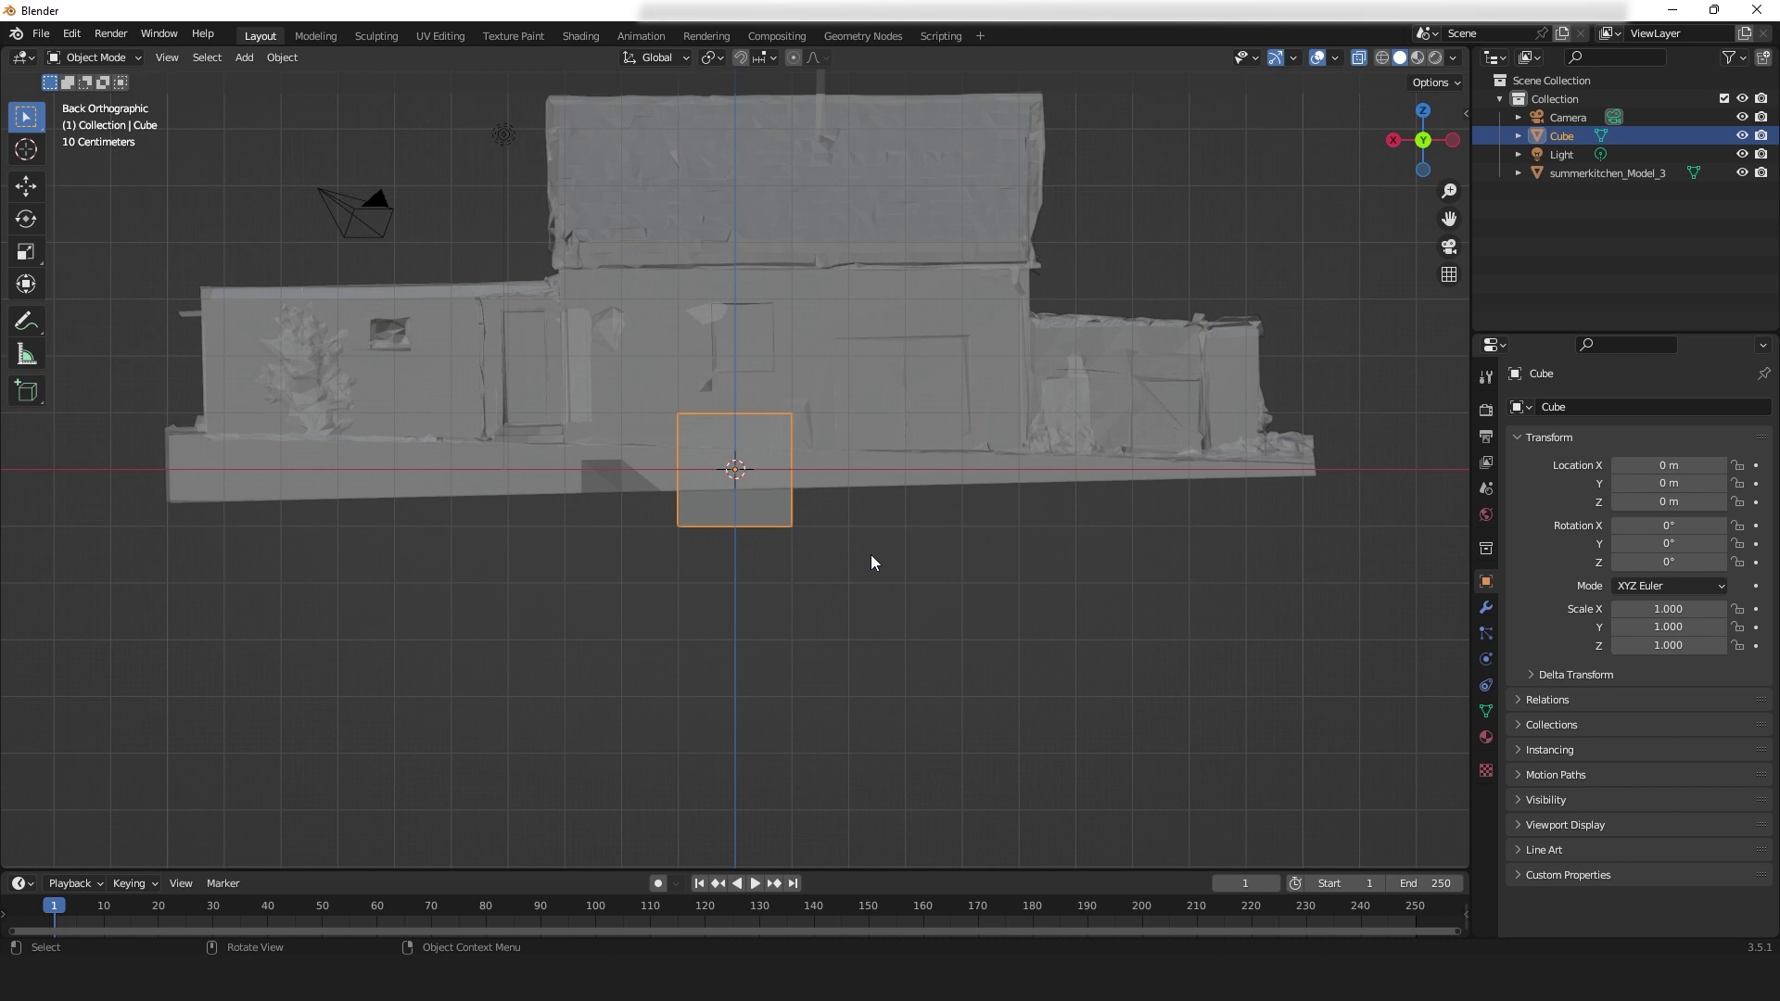
pyautogui.press('g')
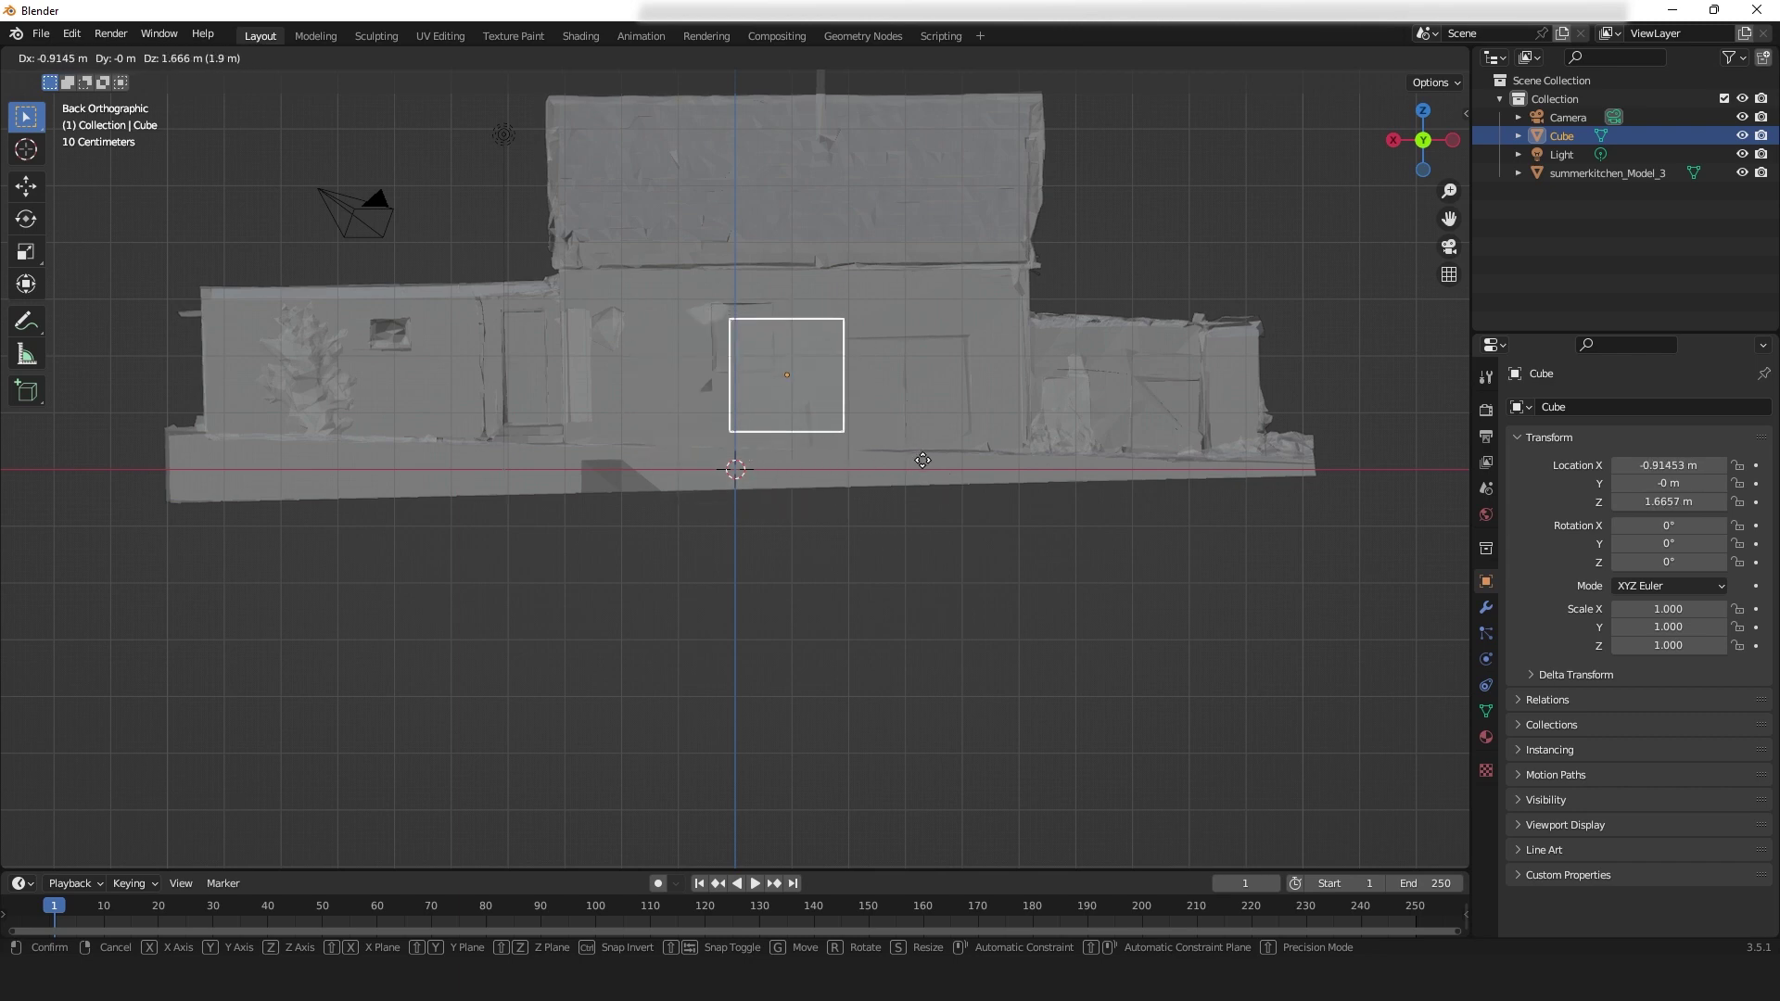
pyautogui.click(922, 460)
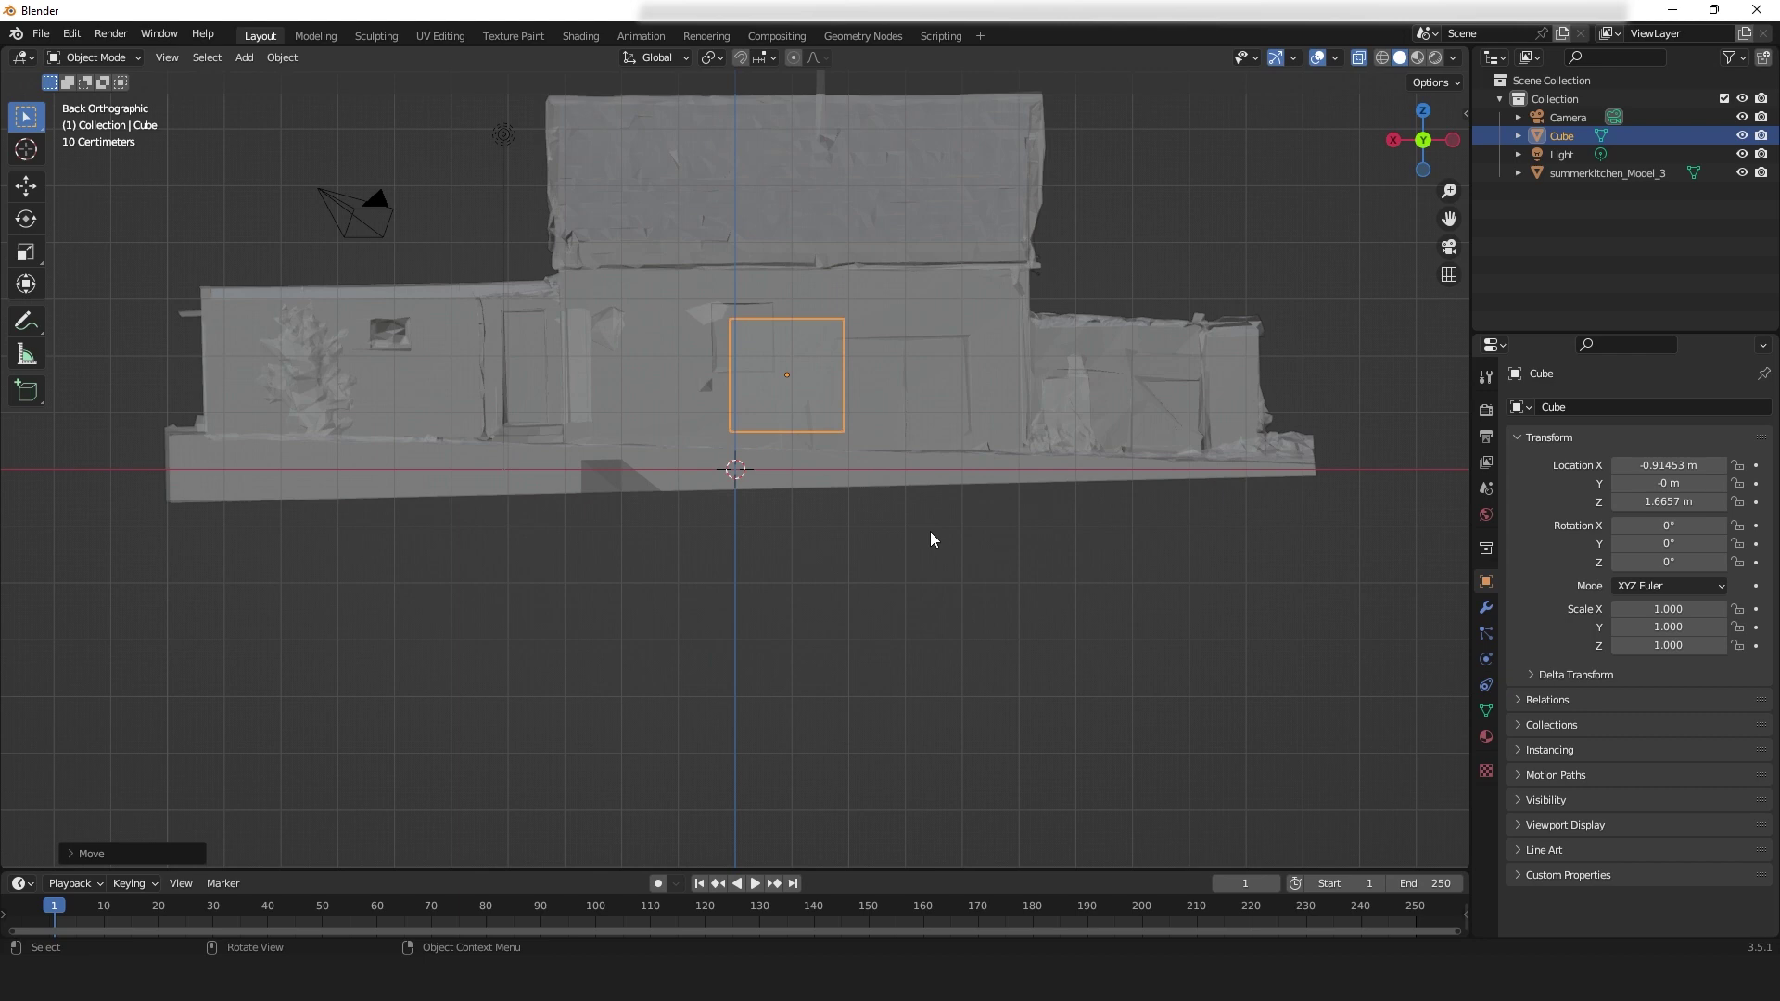
pyautogui.press('s')
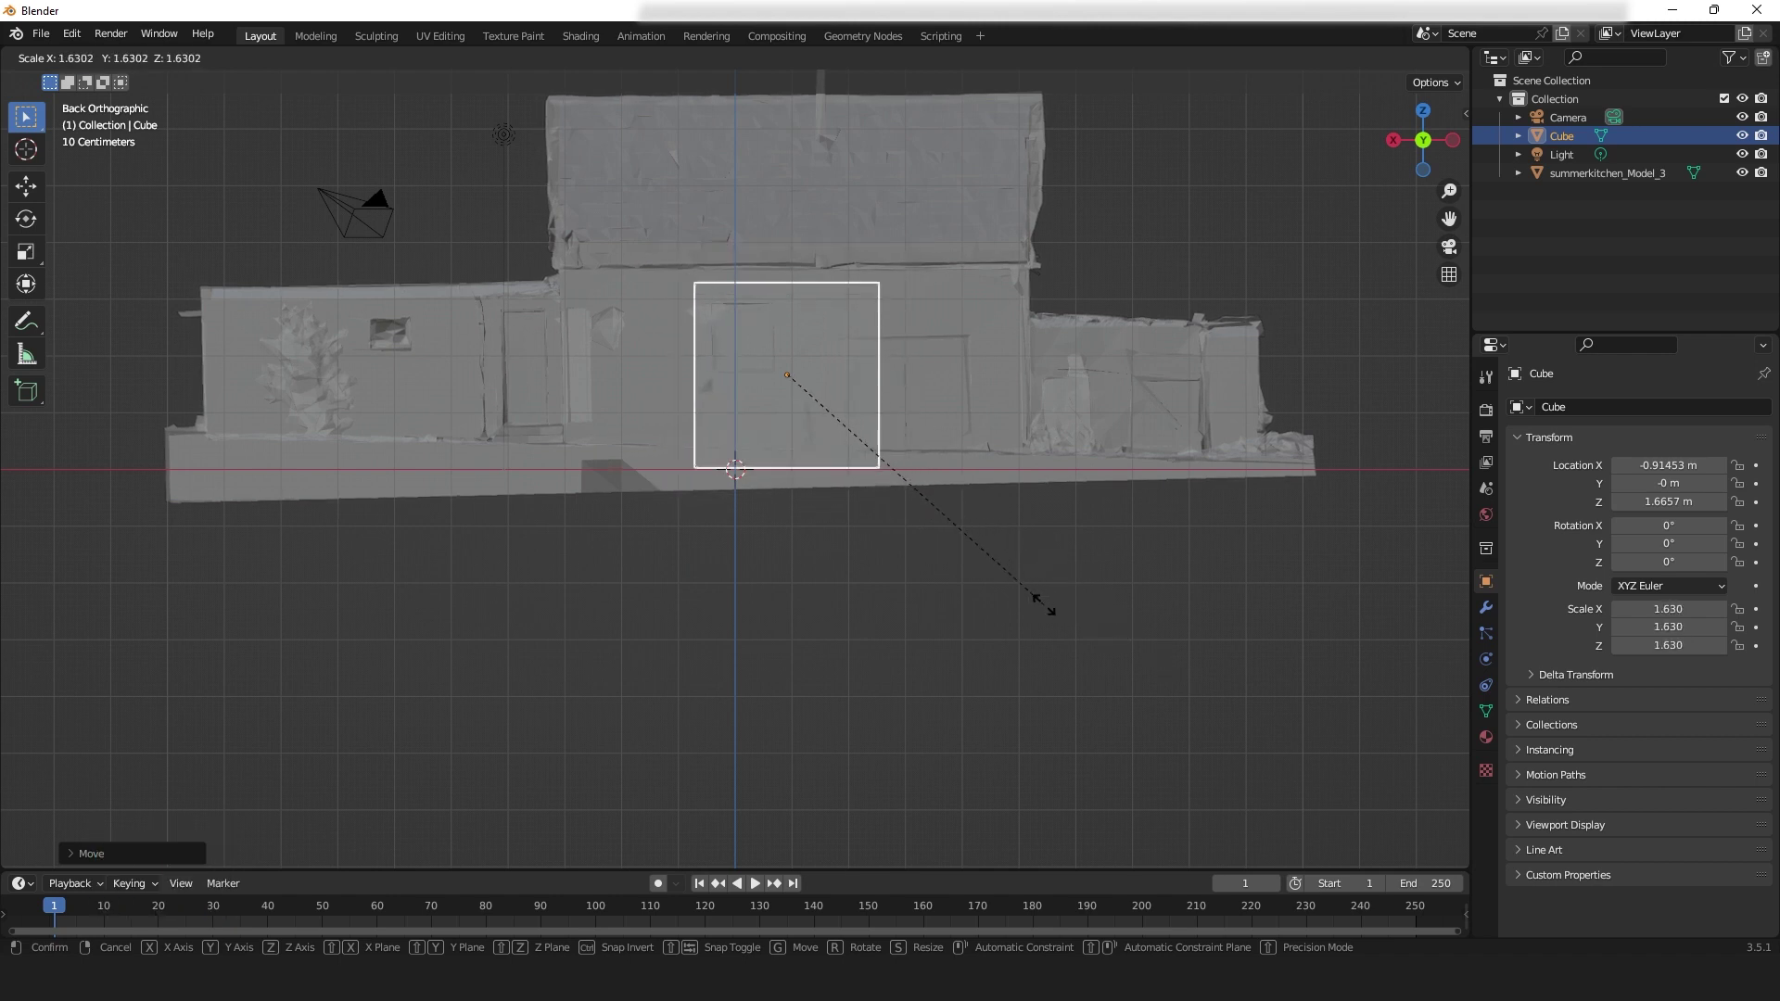
pyautogui.press('x')
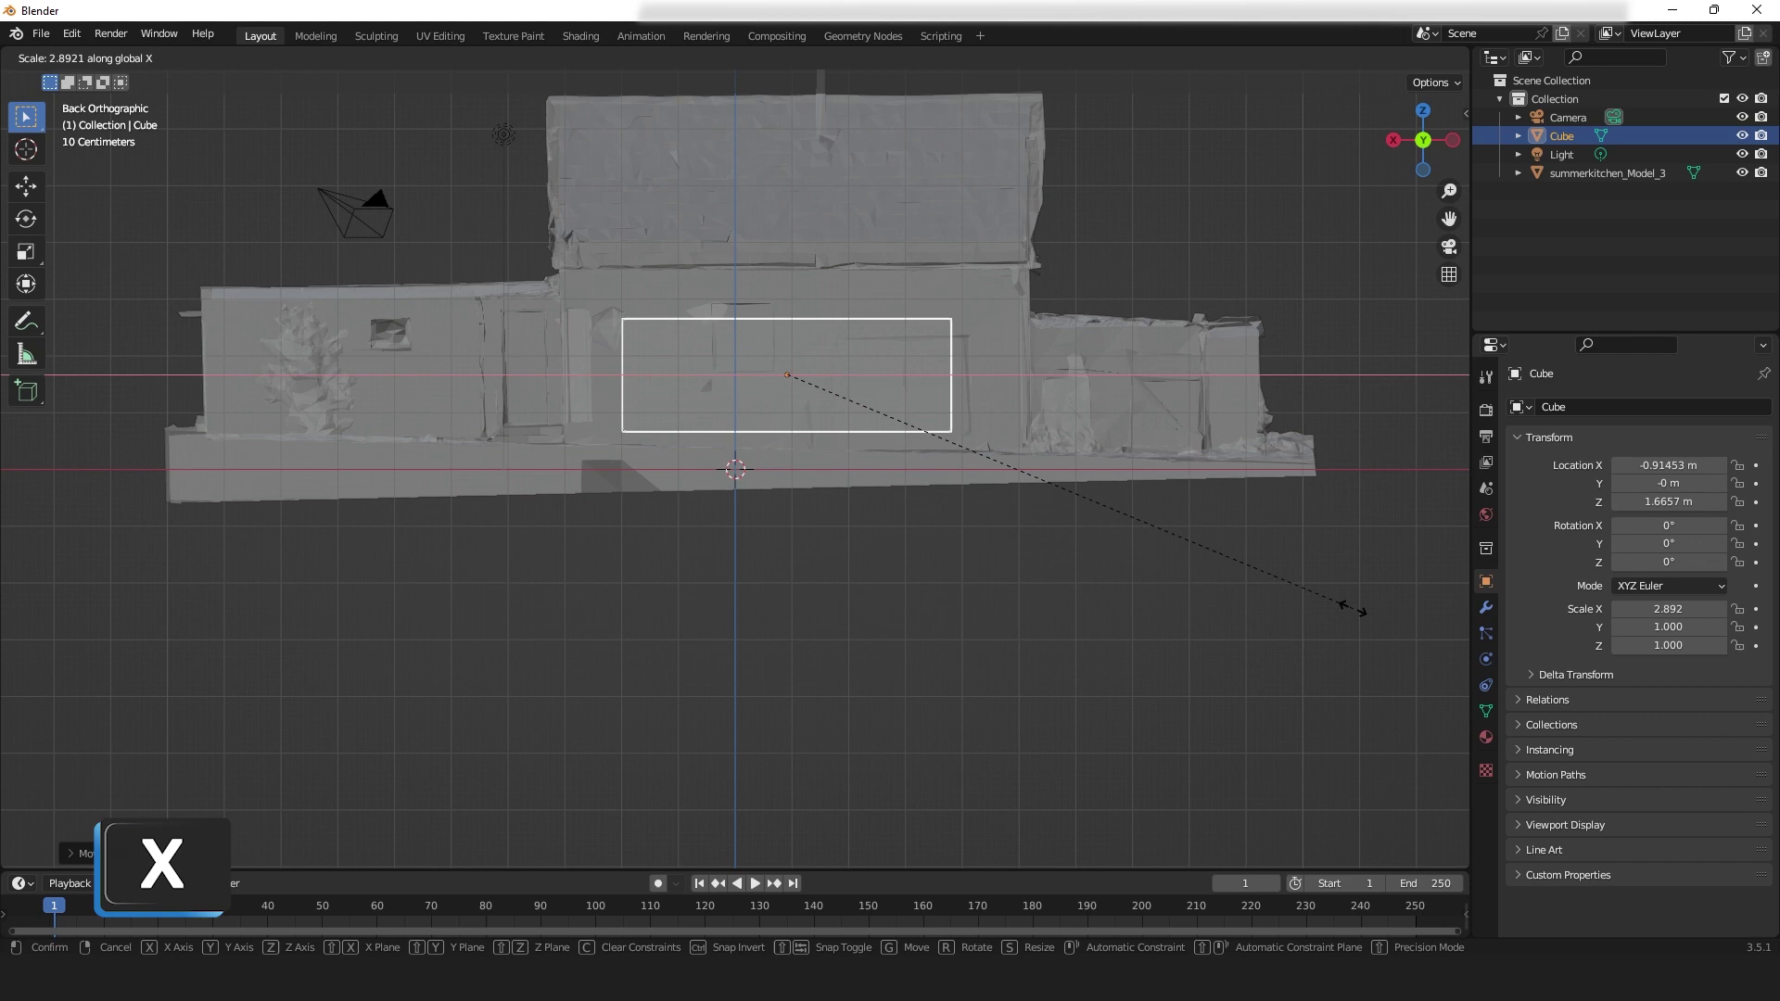
pyautogui.click(95, 636)
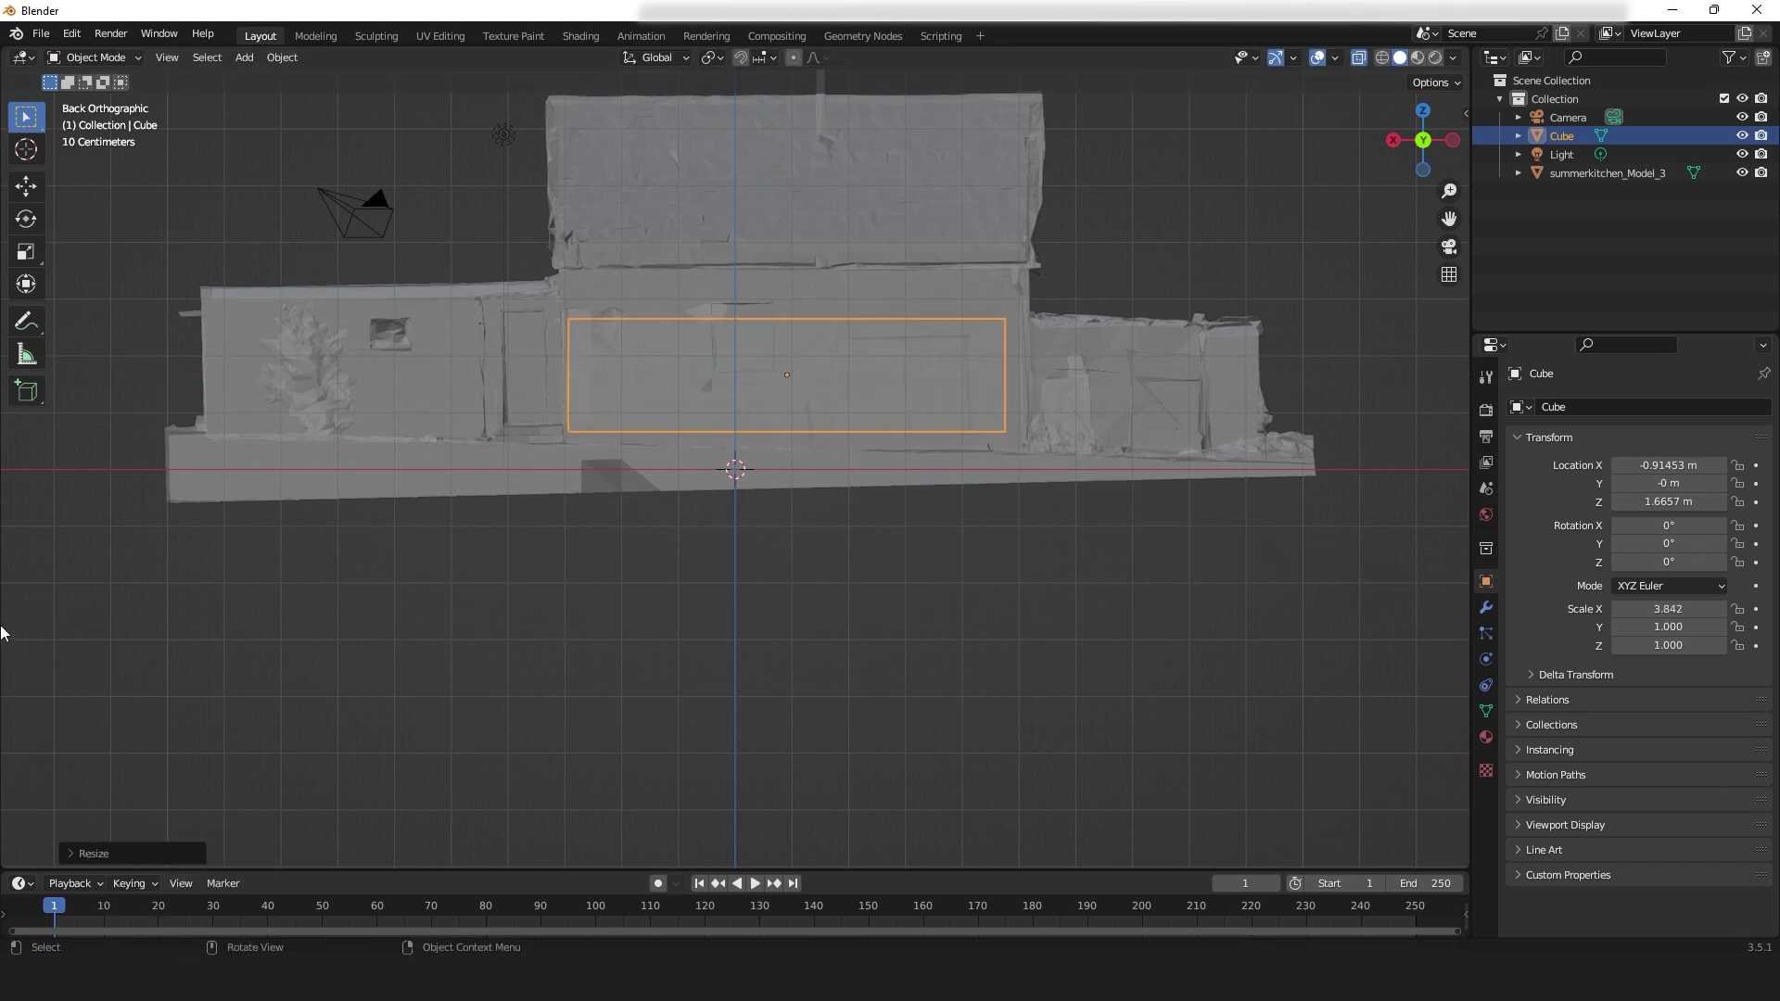
# - Stretch the Cube's height and depth to fit the scan, reaching scale 4.027 × 2.860 × 1.867
pyautogui.press('r')
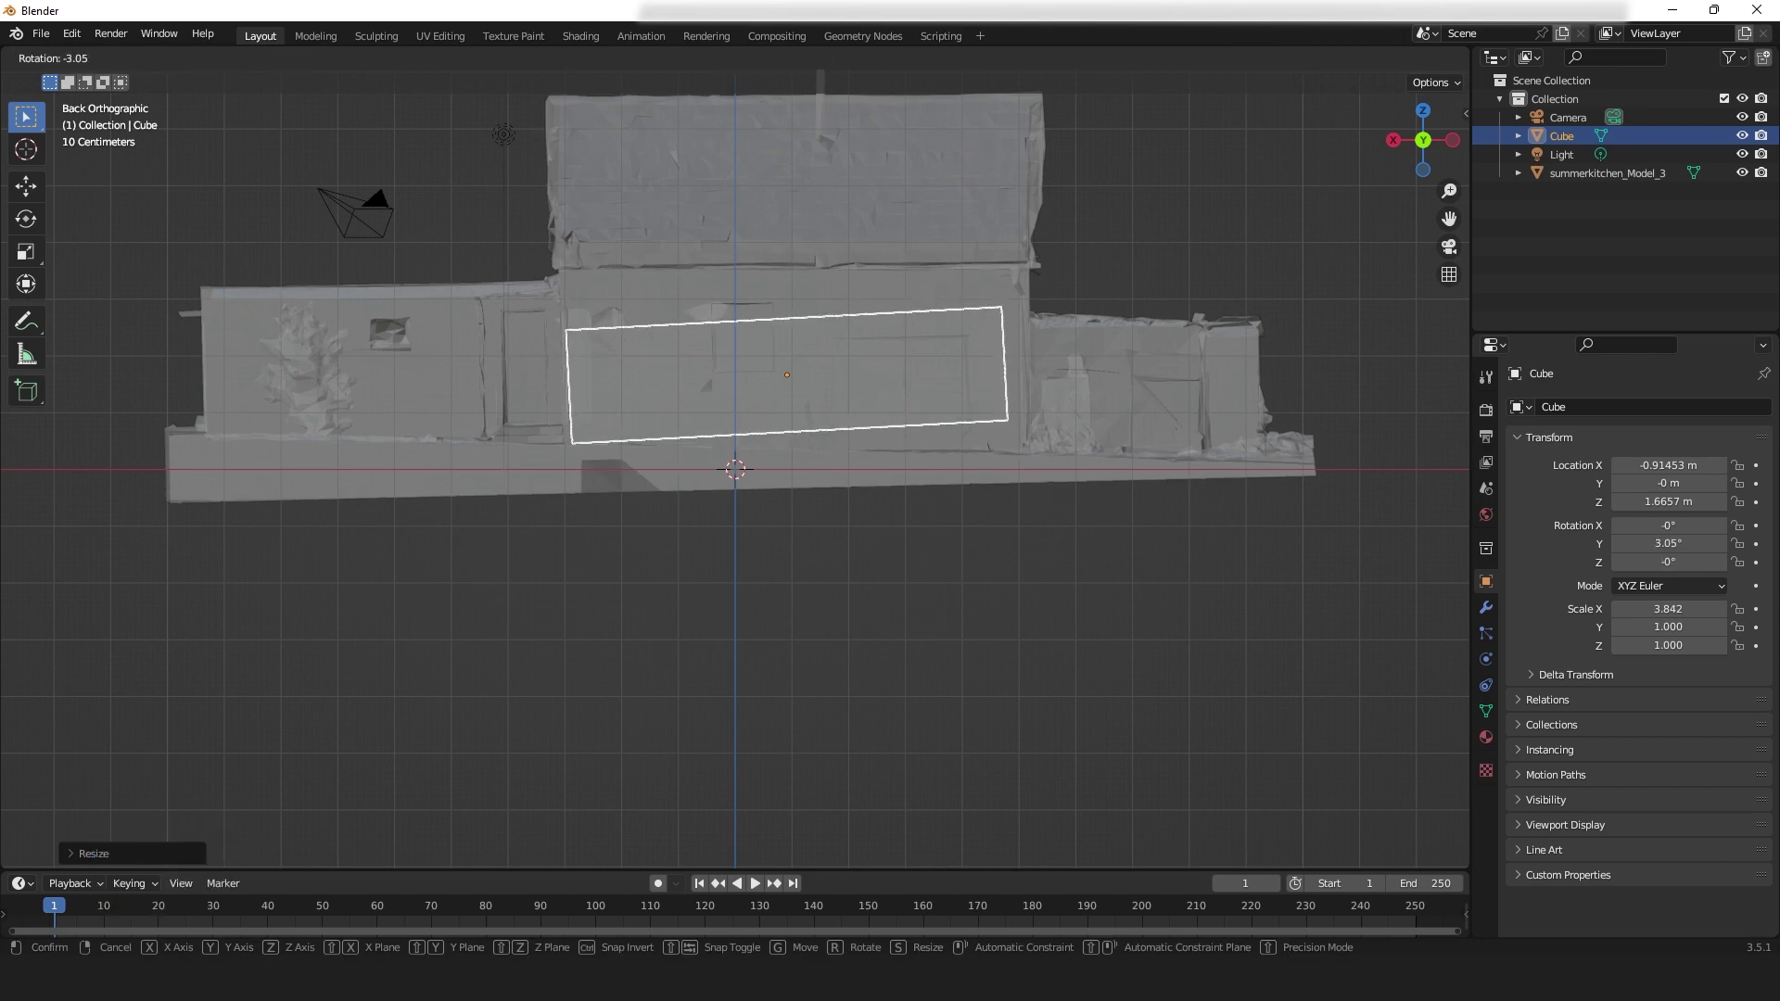
pyautogui.write('90')
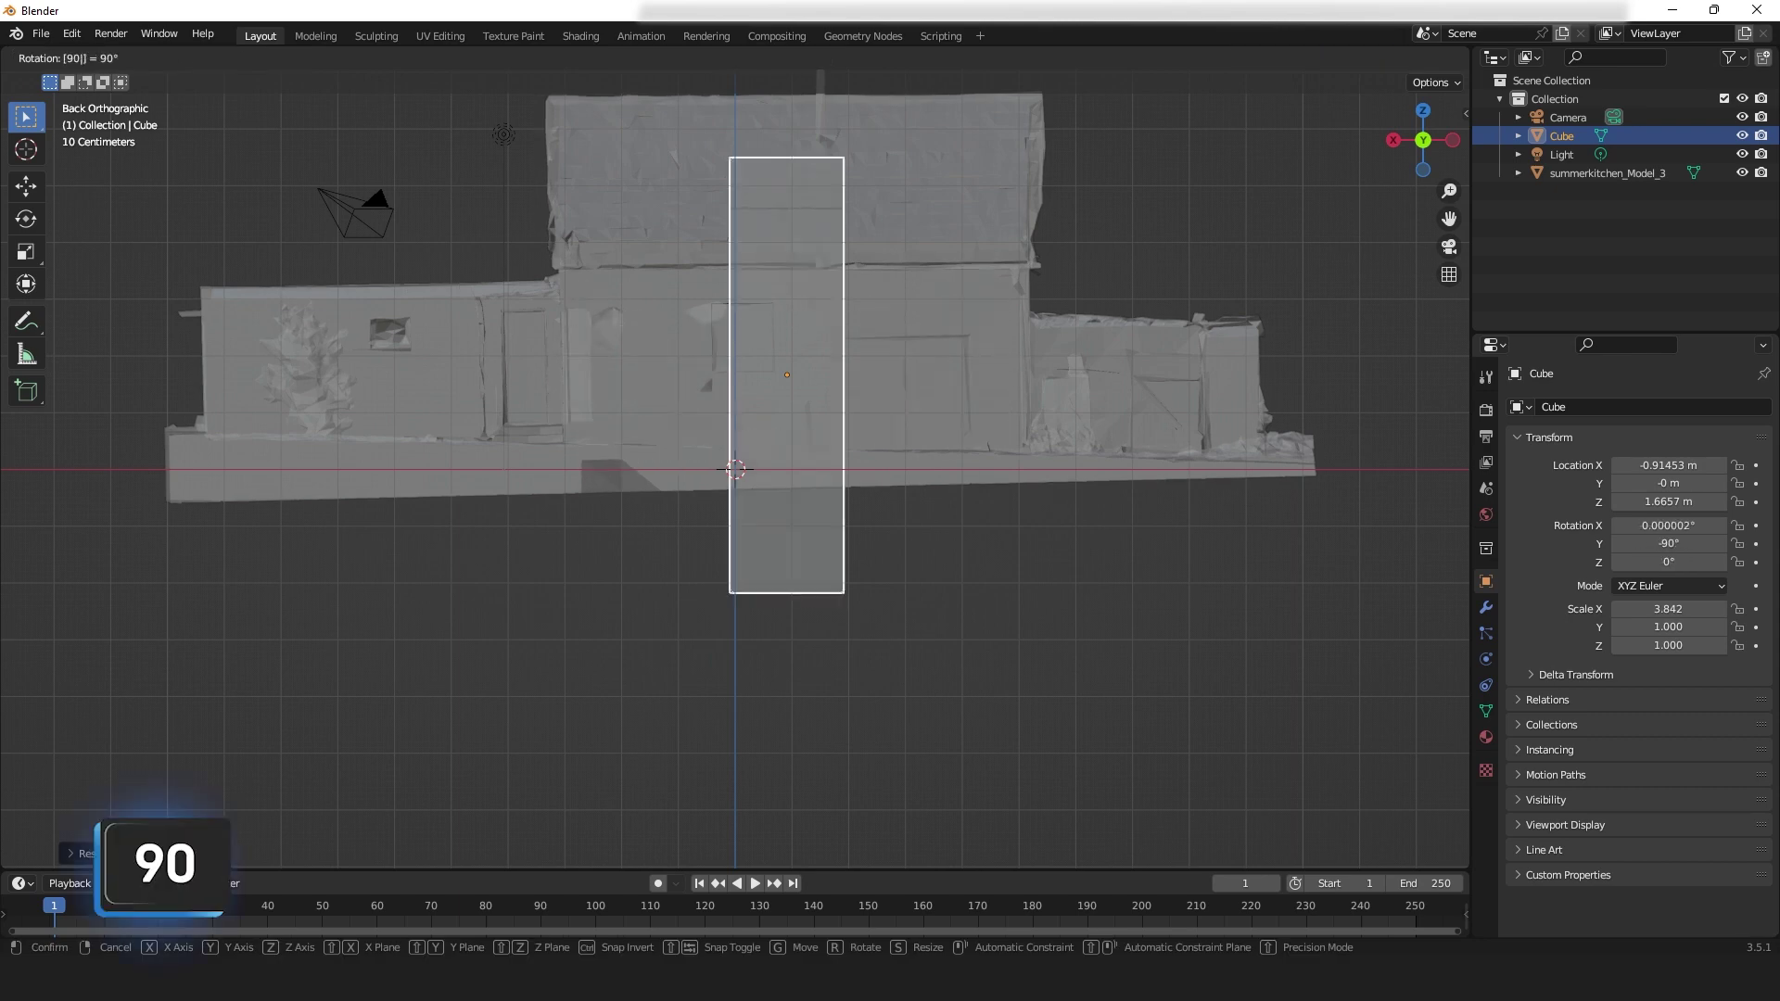
pyautogui.press('Escape')
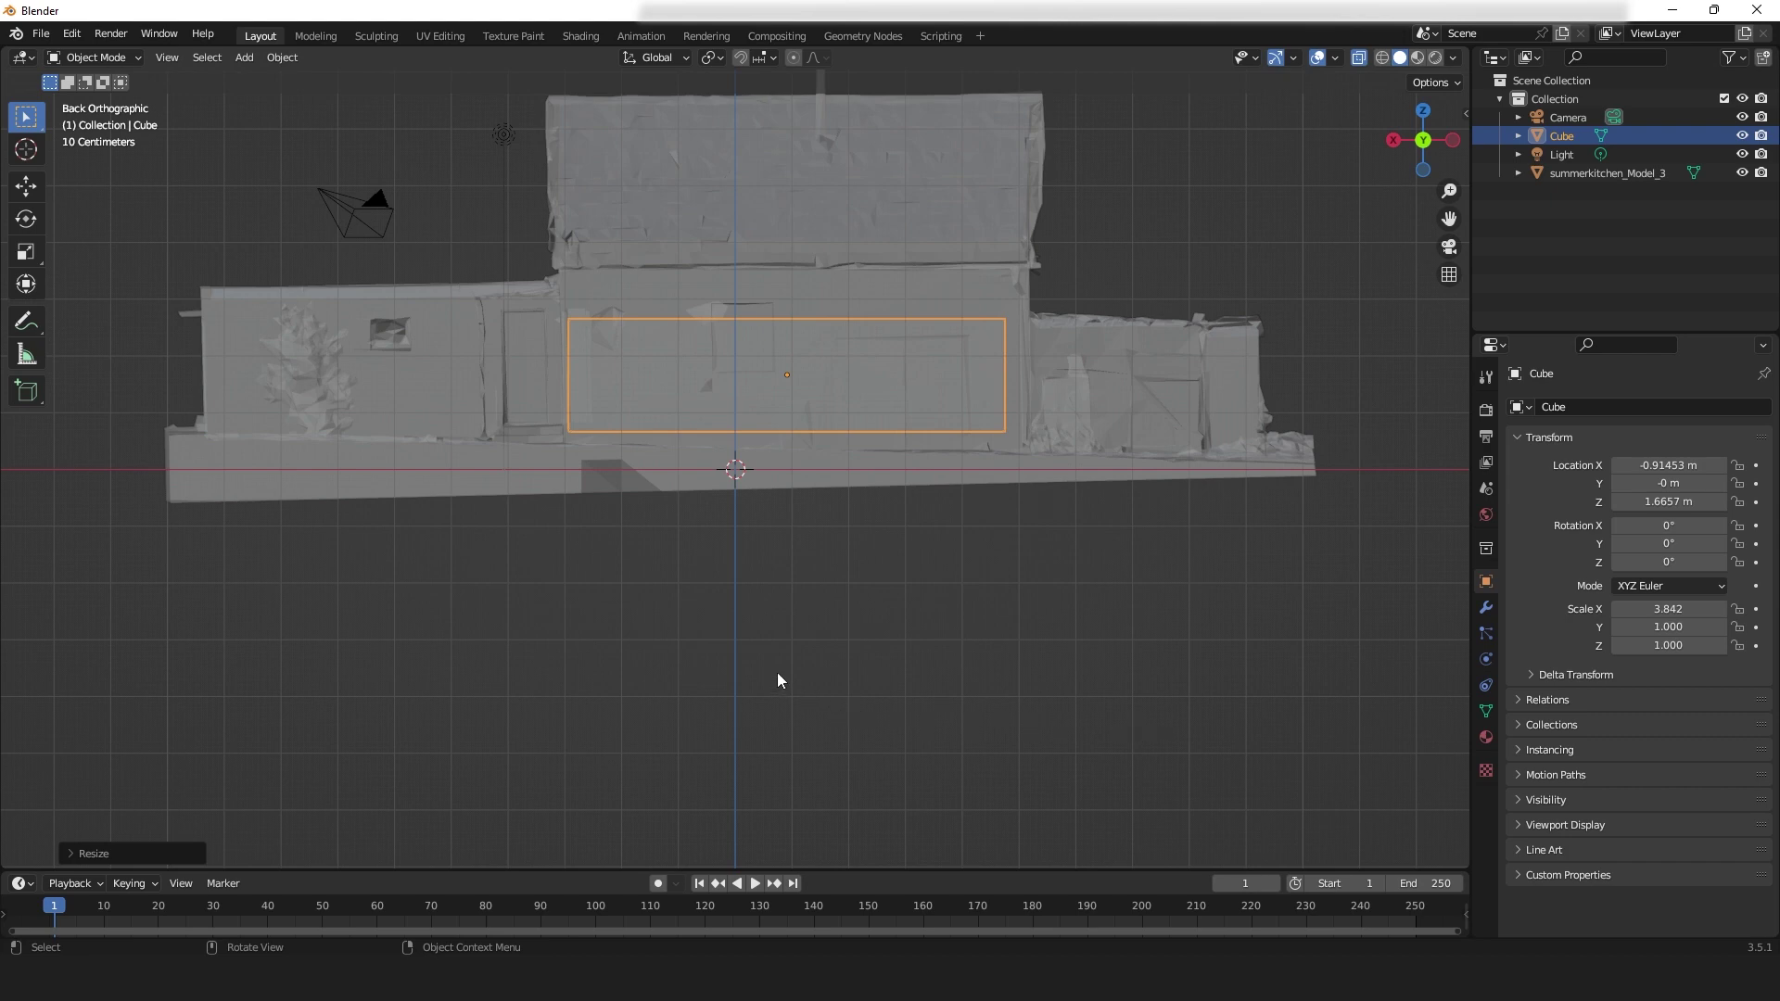
pyautogui.press('s')
pyautogui.press('z')
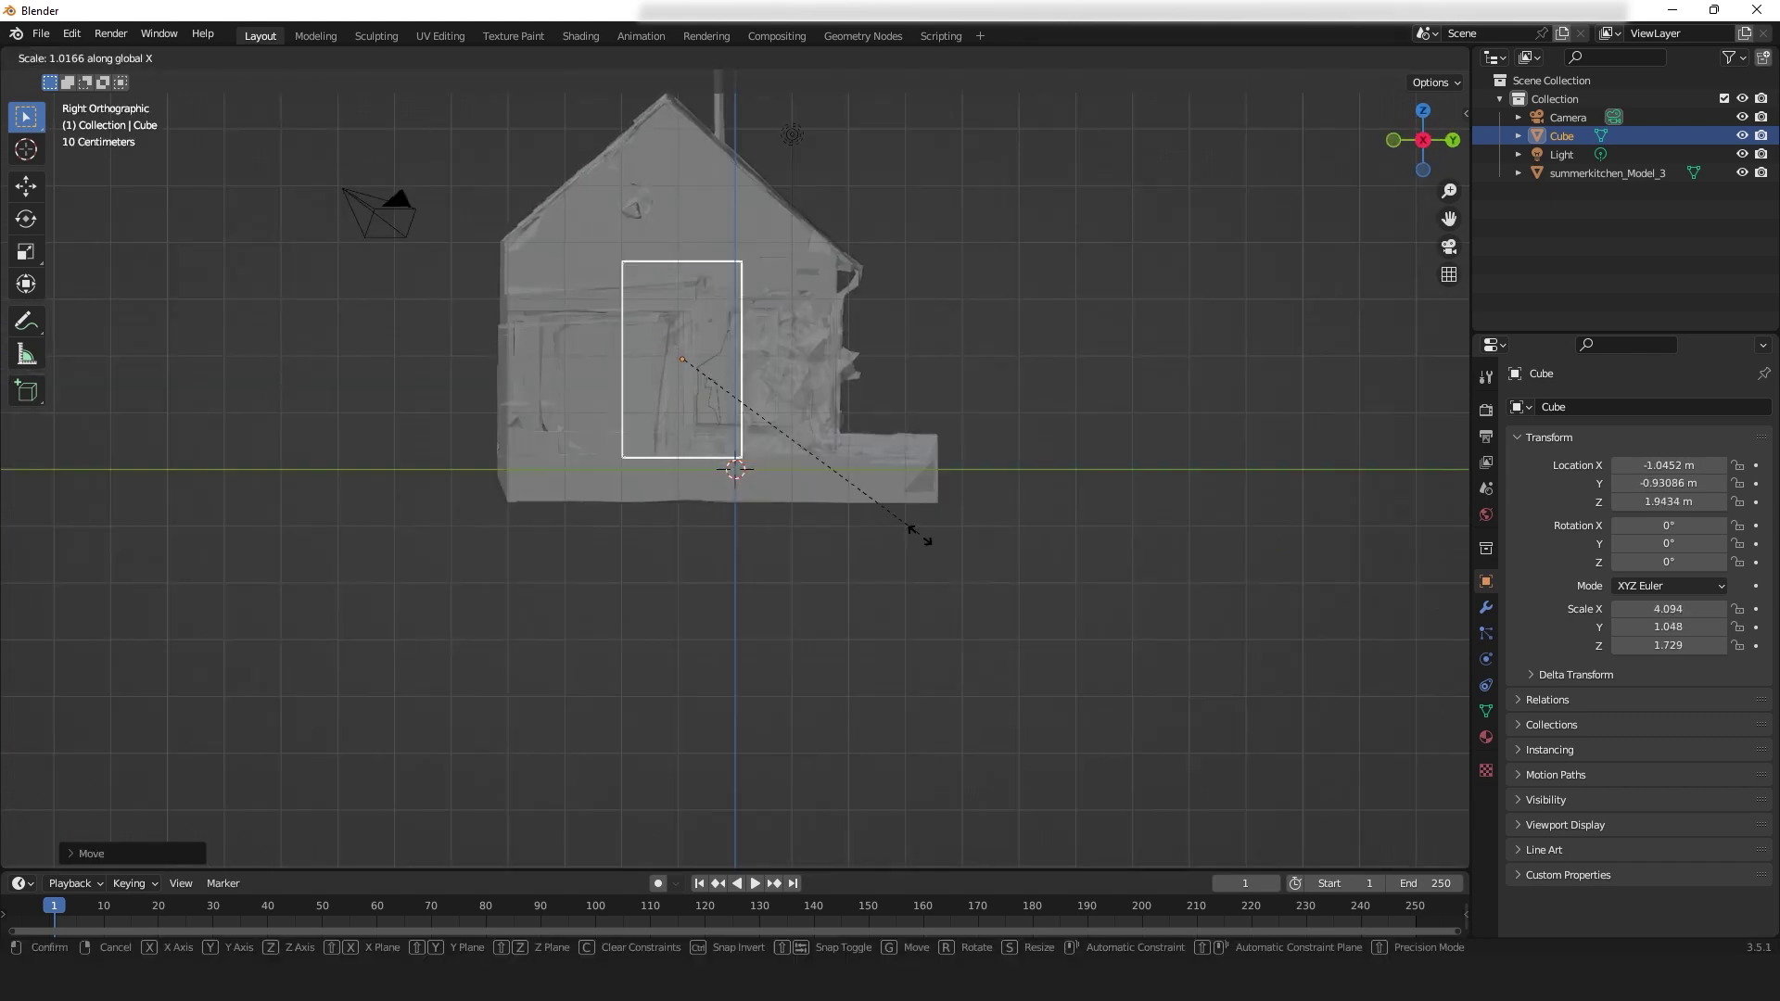
pyautogui.press('y')
pyautogui.press('Return')
pyautogui.moveTo(278, 704); pyautogui.dragTo(613, 838, button='middle')
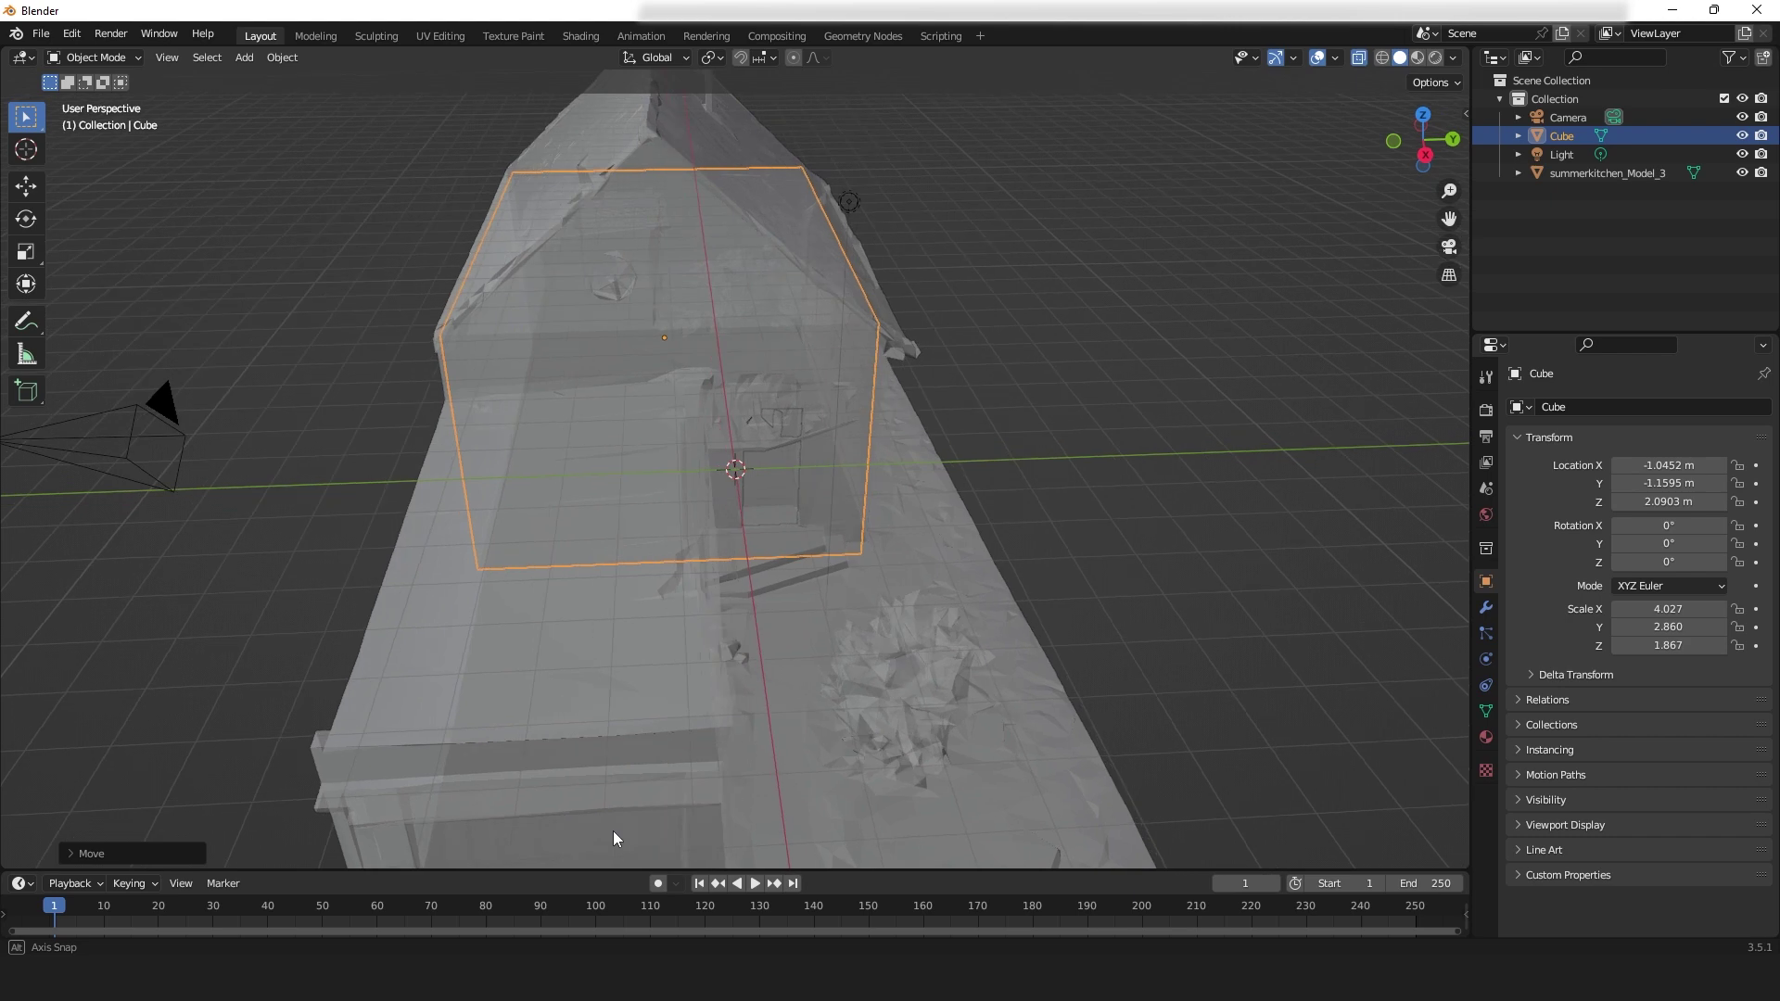
# - In Edit Mode, add a centred edge loop across the Cube
pyautogui.press('Tab')
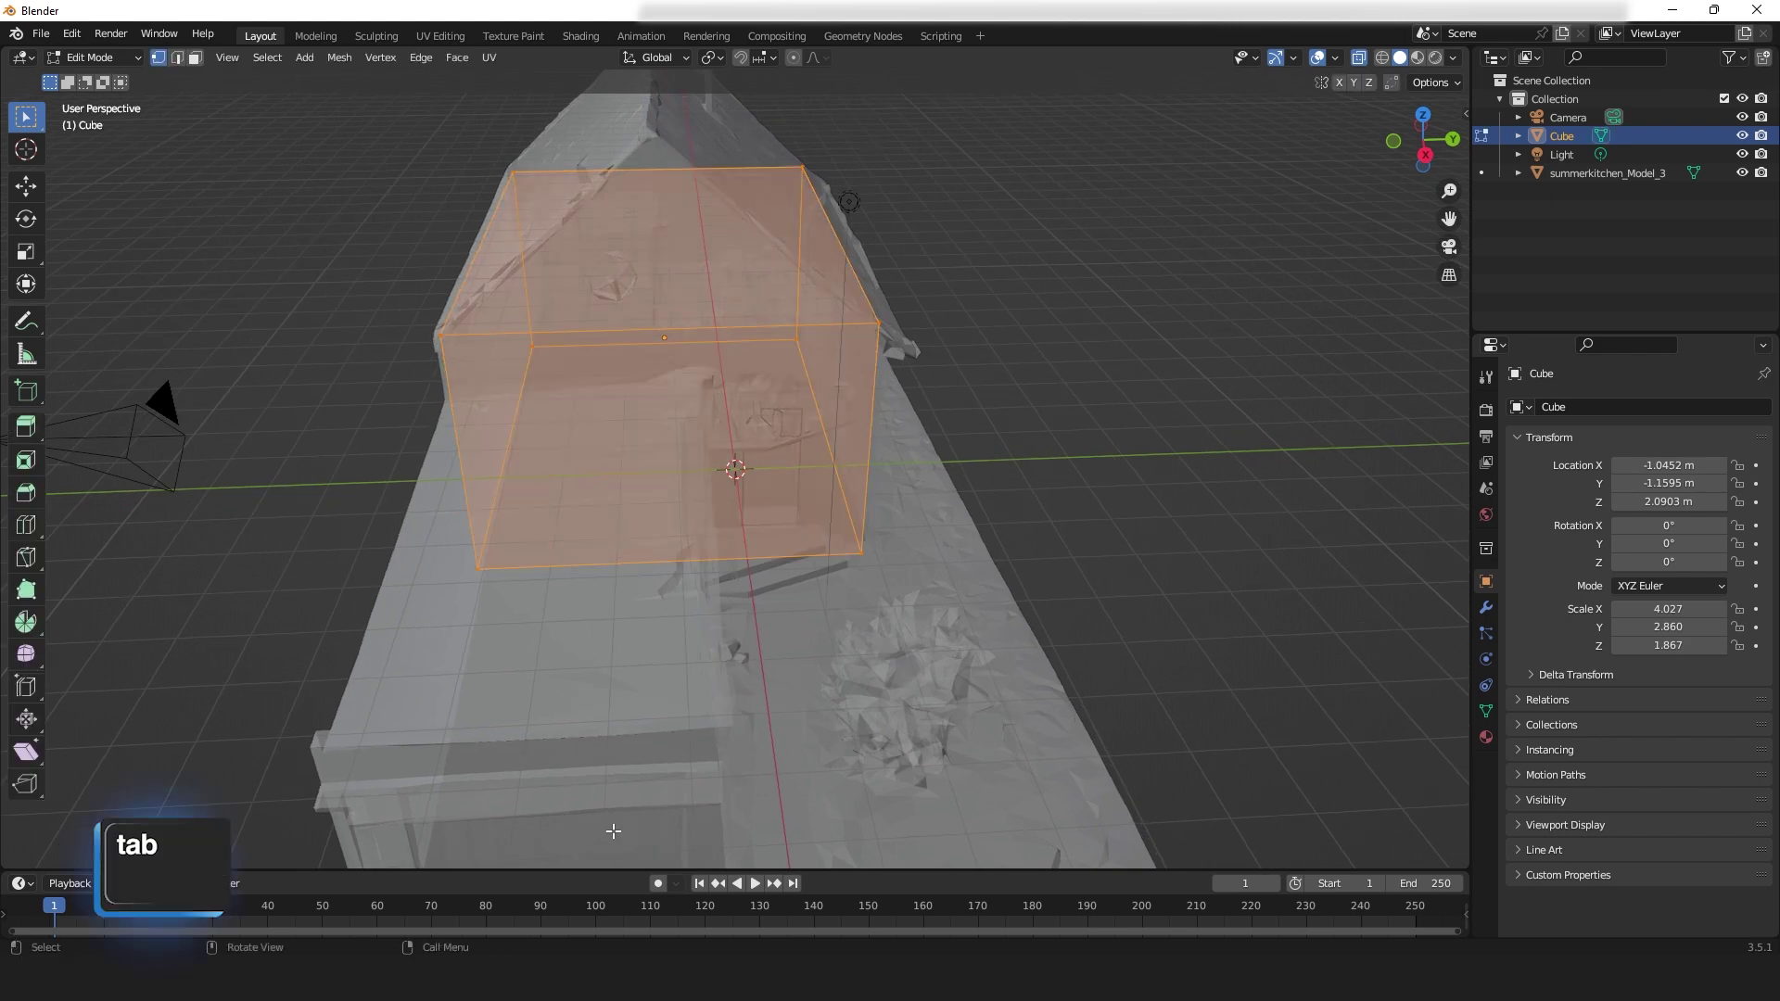
pyautogui.moveTo(666, 680); pyautogui.dragTo(634, 662, button='middle')
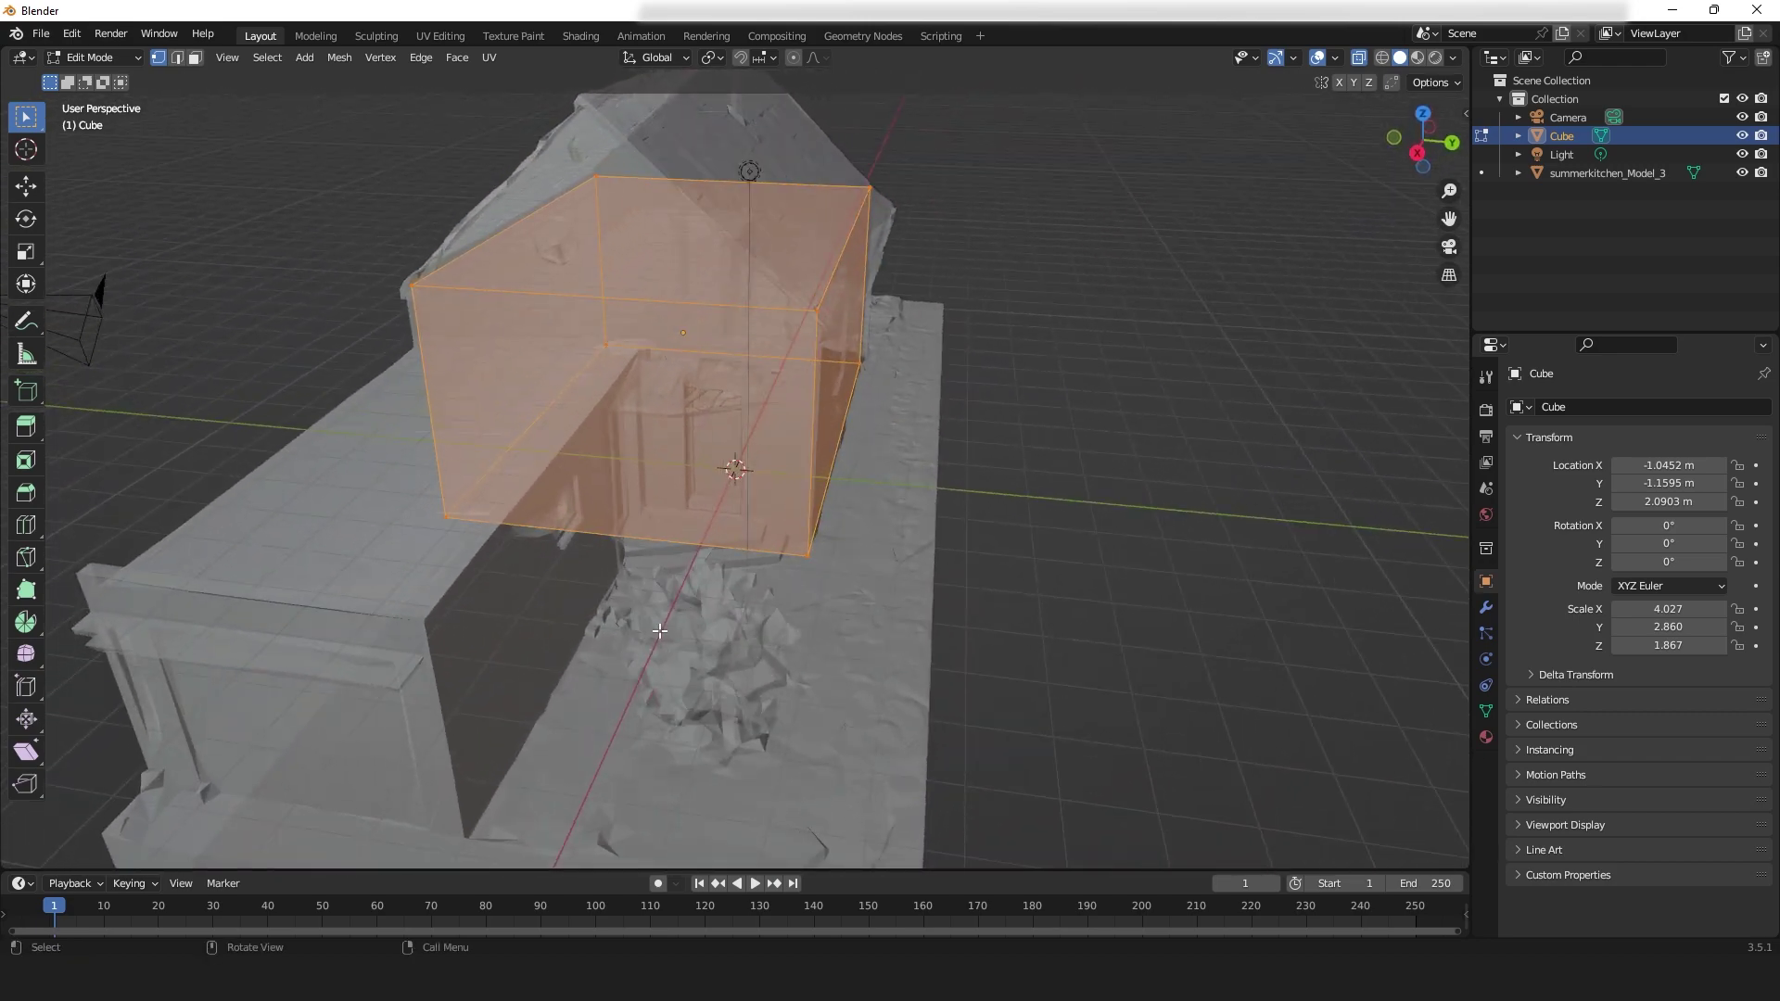
pyautogui.hotkey('ctrl', 'r')
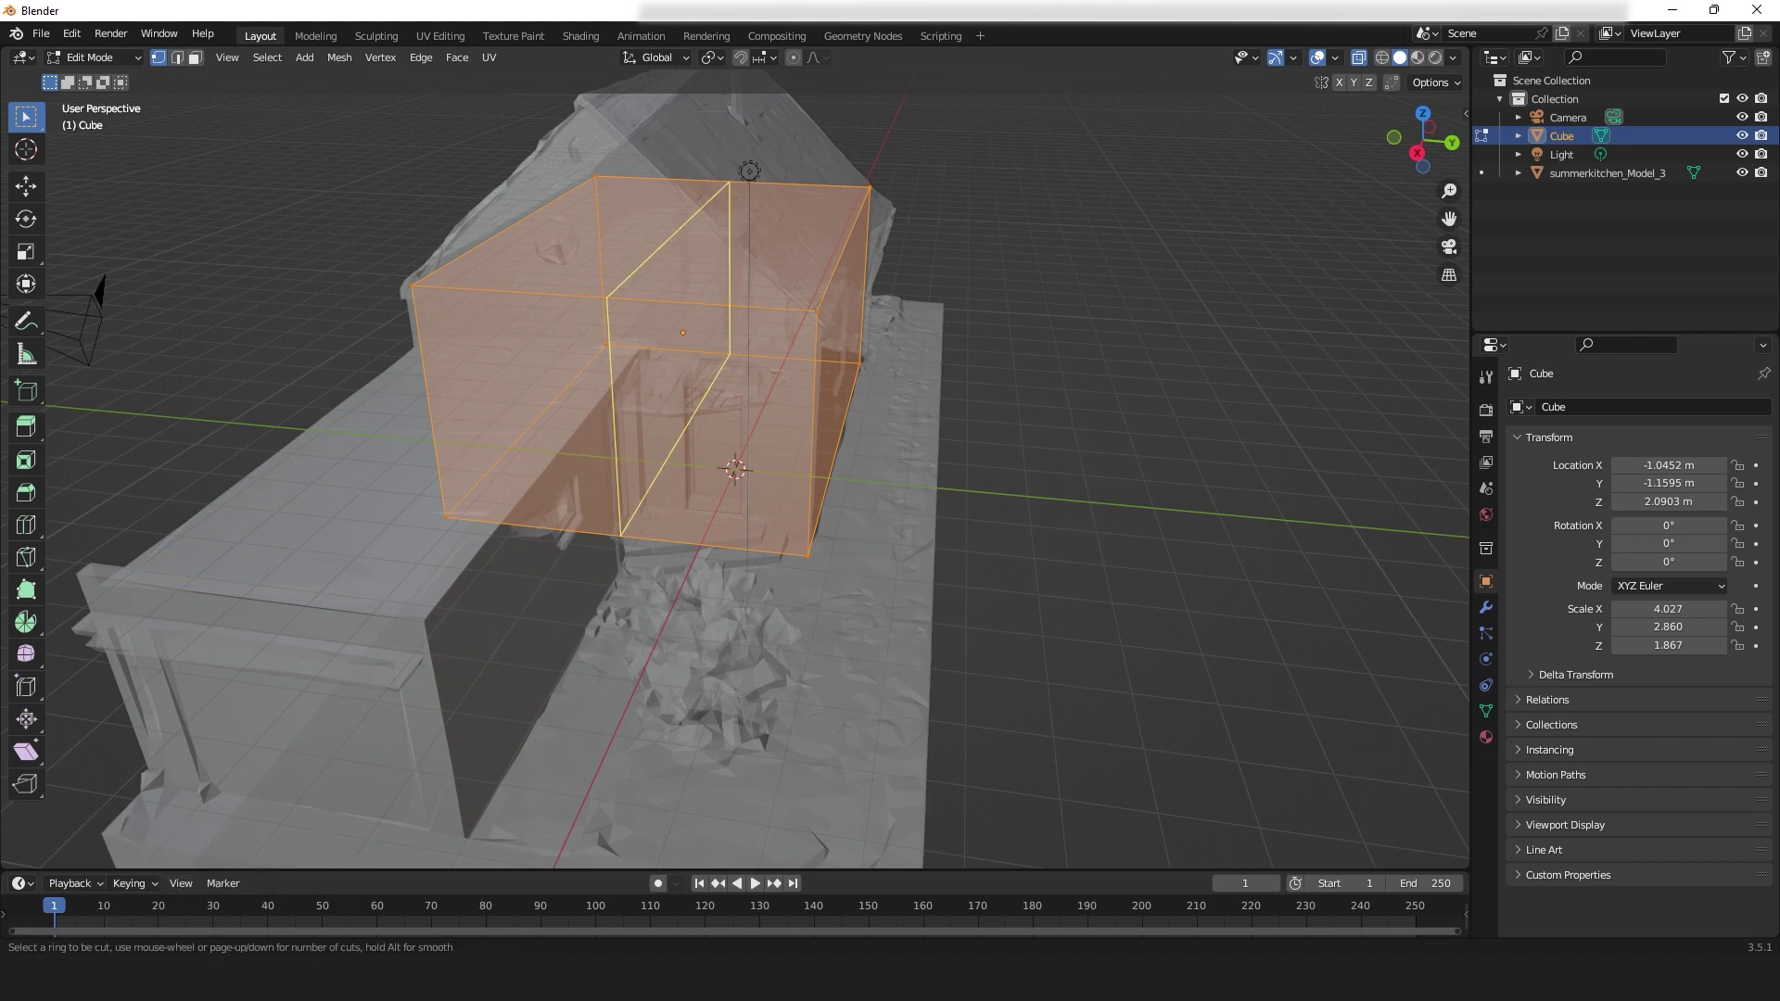
pyautogui.click(669, 503)
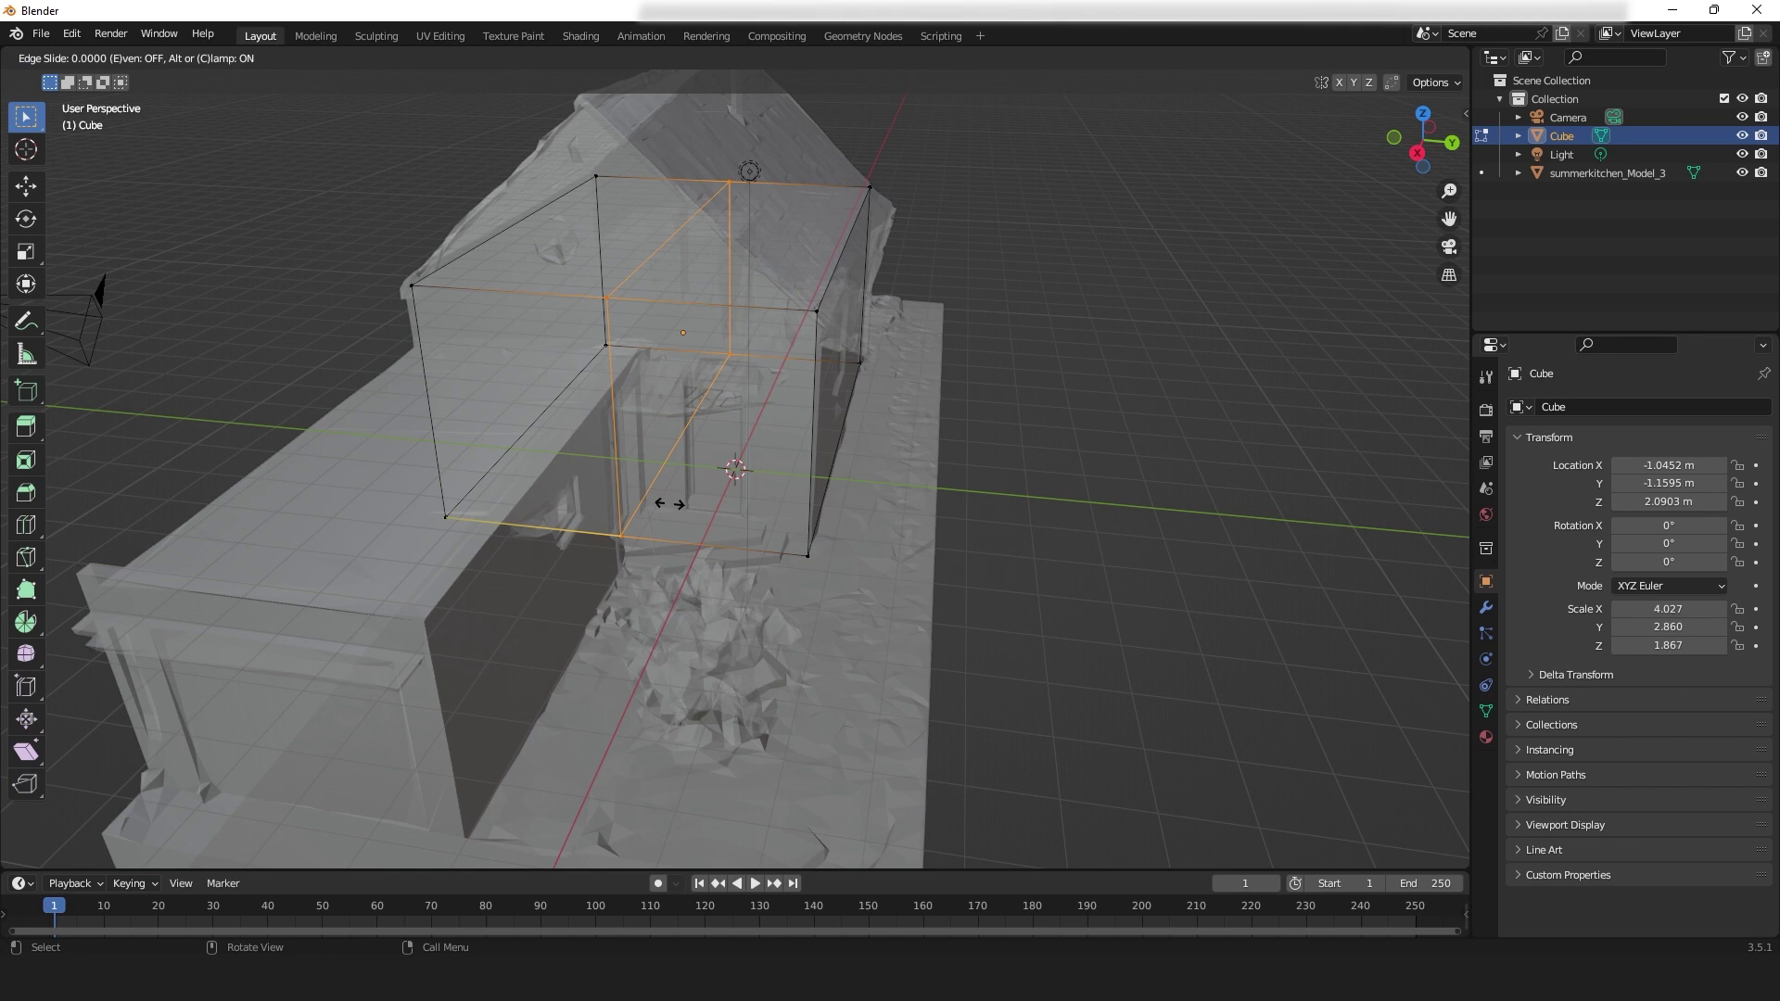
pyautogui.click(669, 503)
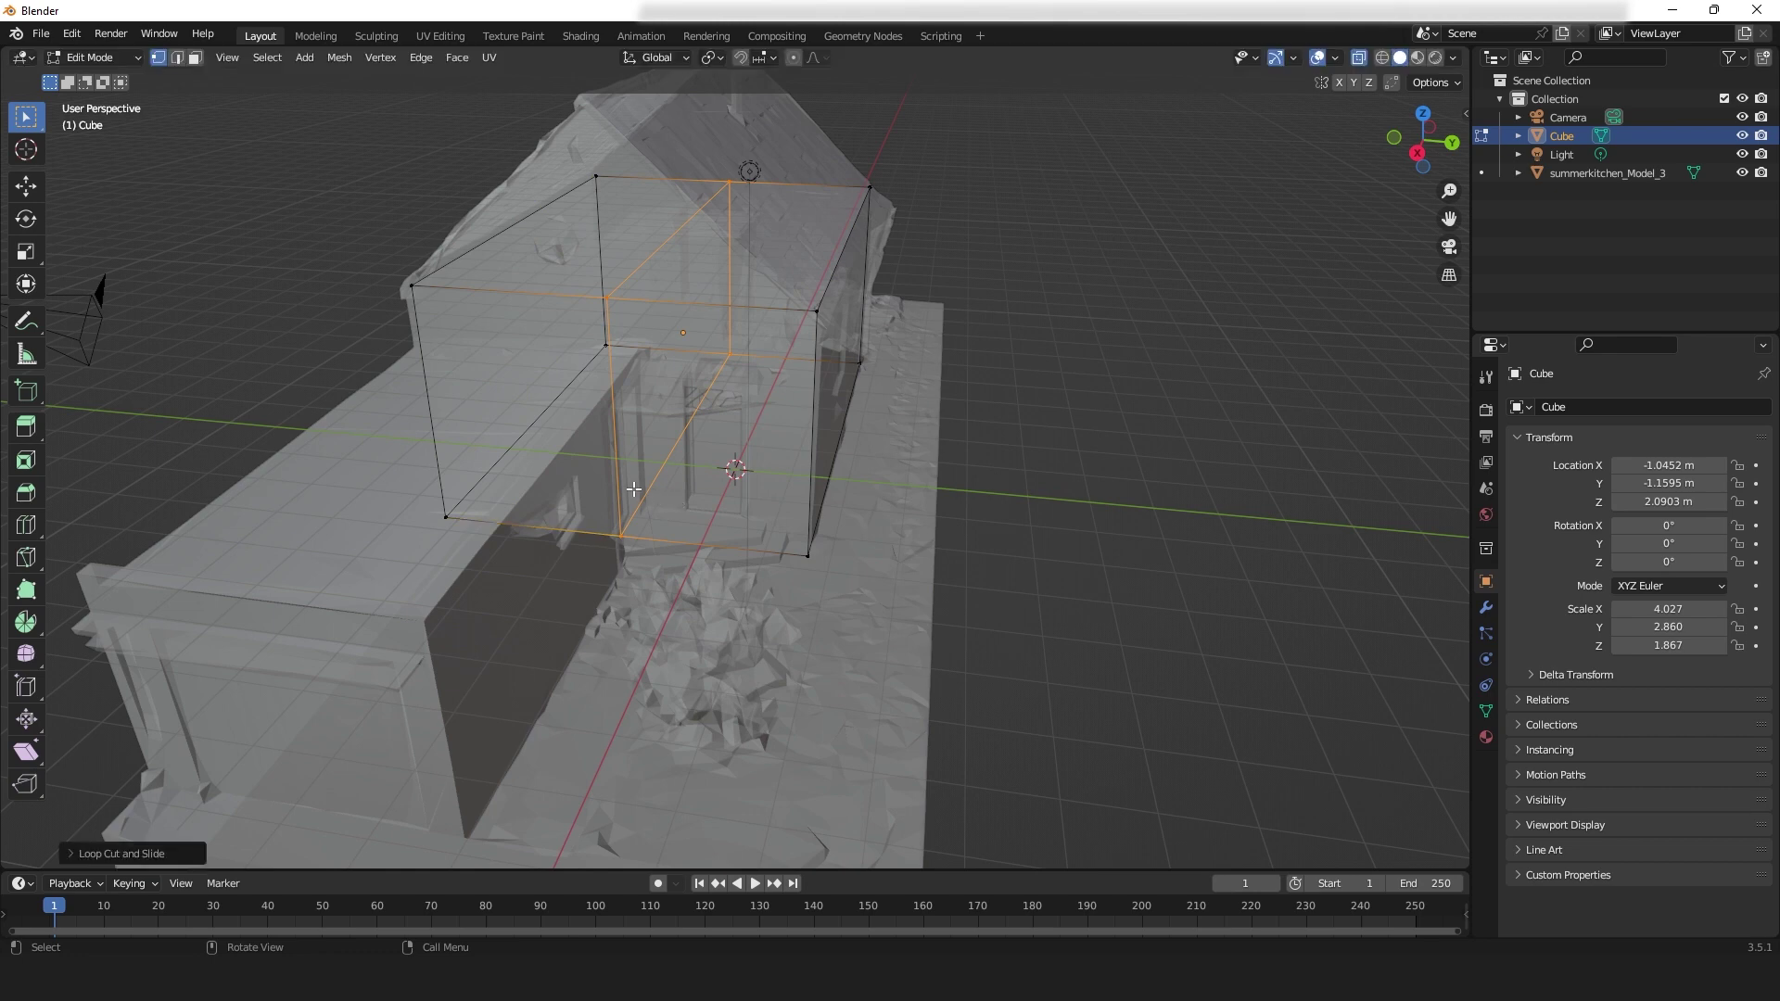
pyautogui.moveTo(637, 491); pyautogui.dragTo(684, 479, button='middle')
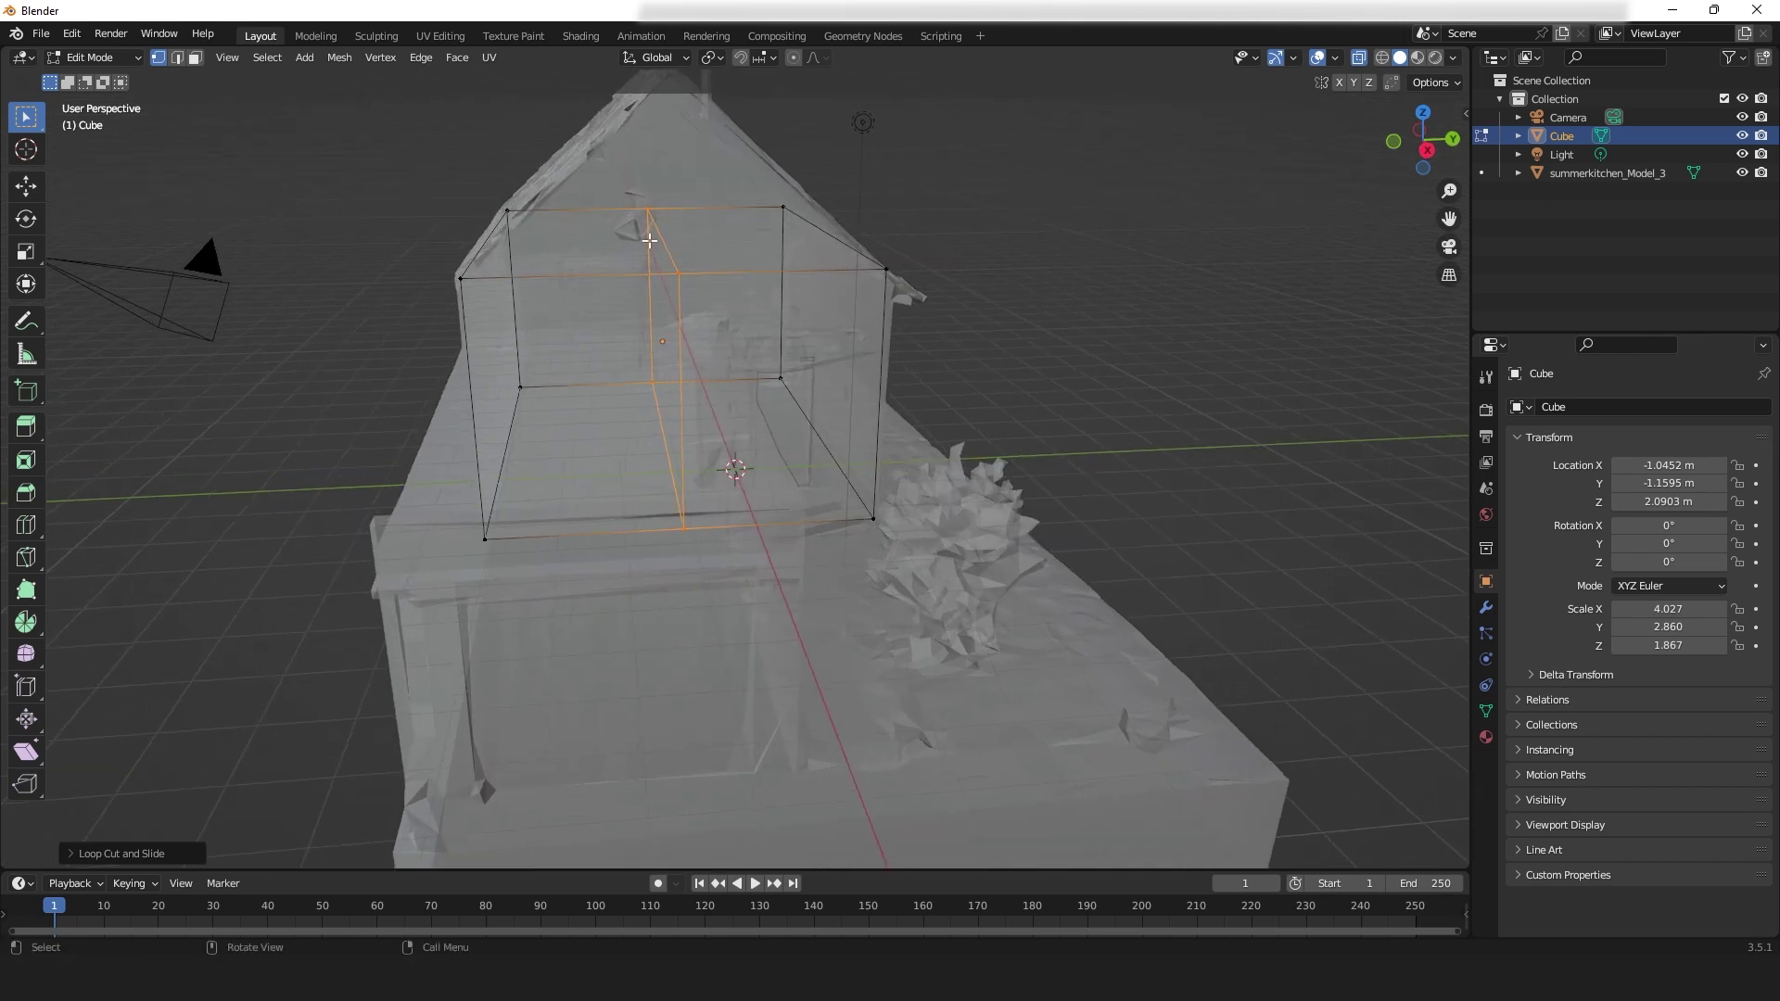
# - Raise the loop's top edge about 2.54 m vertically to the scan's roof ridge
pyautogui.moveTo(623, 186); pyautogui.dragTo(702, 289)
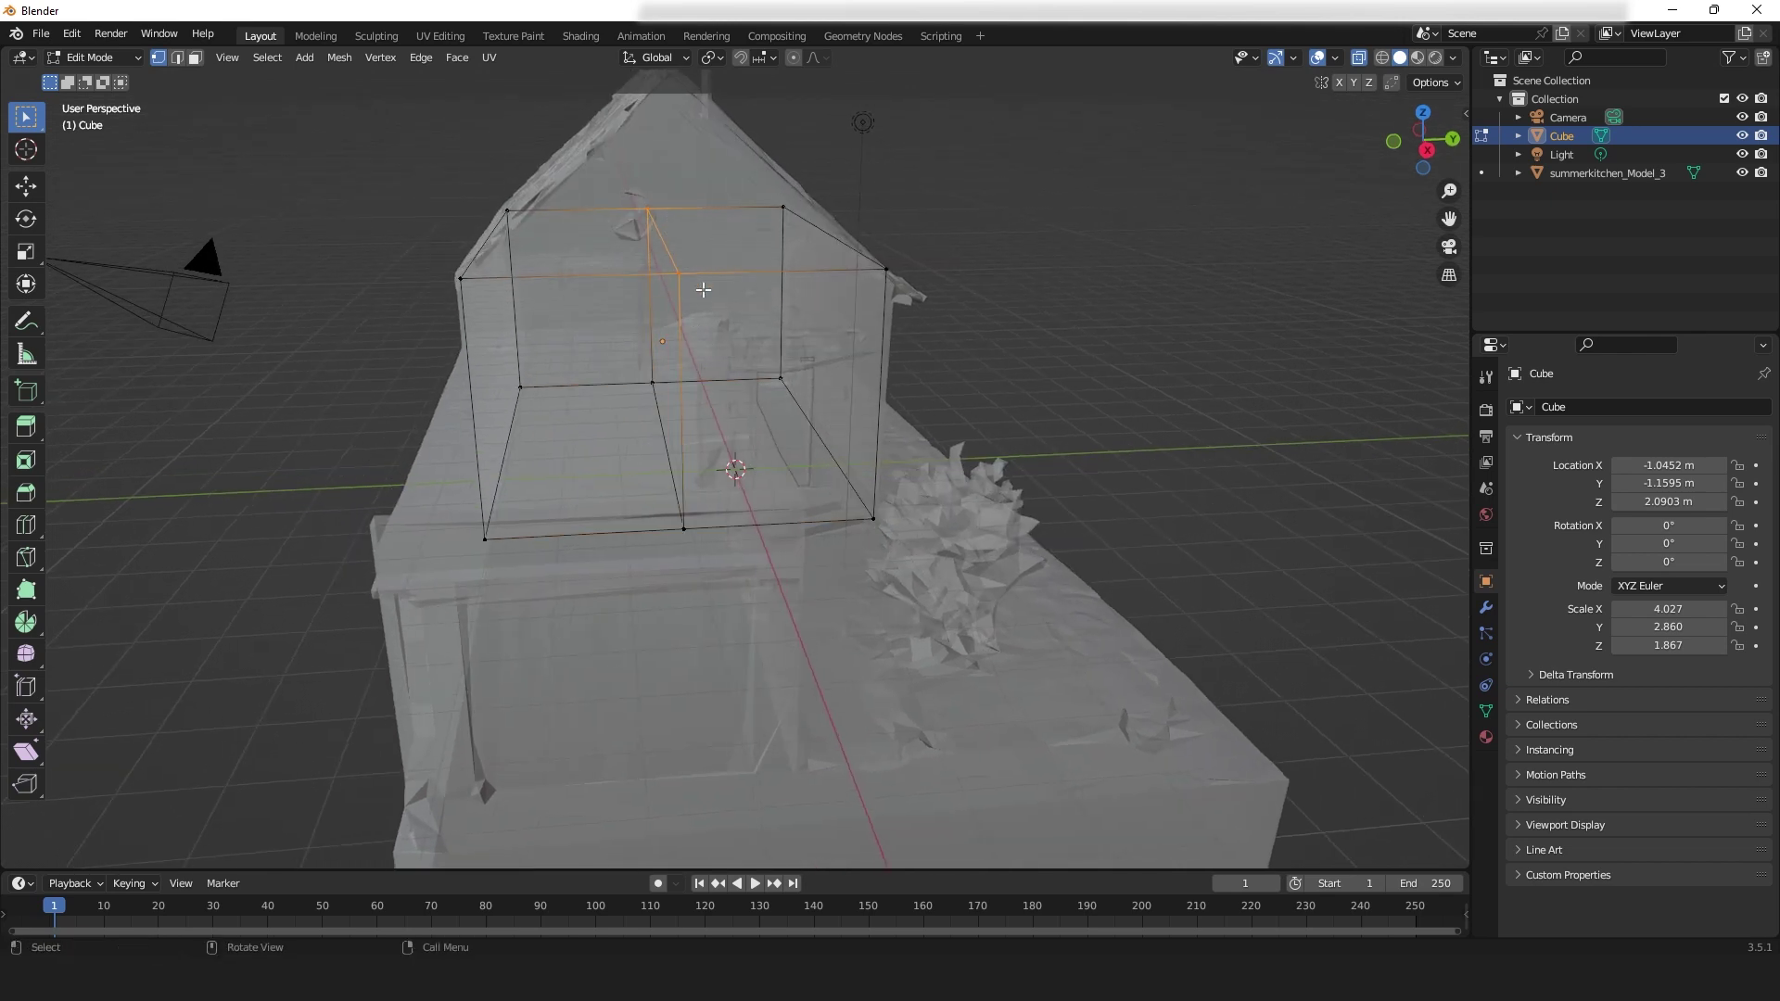
pyautogui.press('g')
pyautogui.press('z')
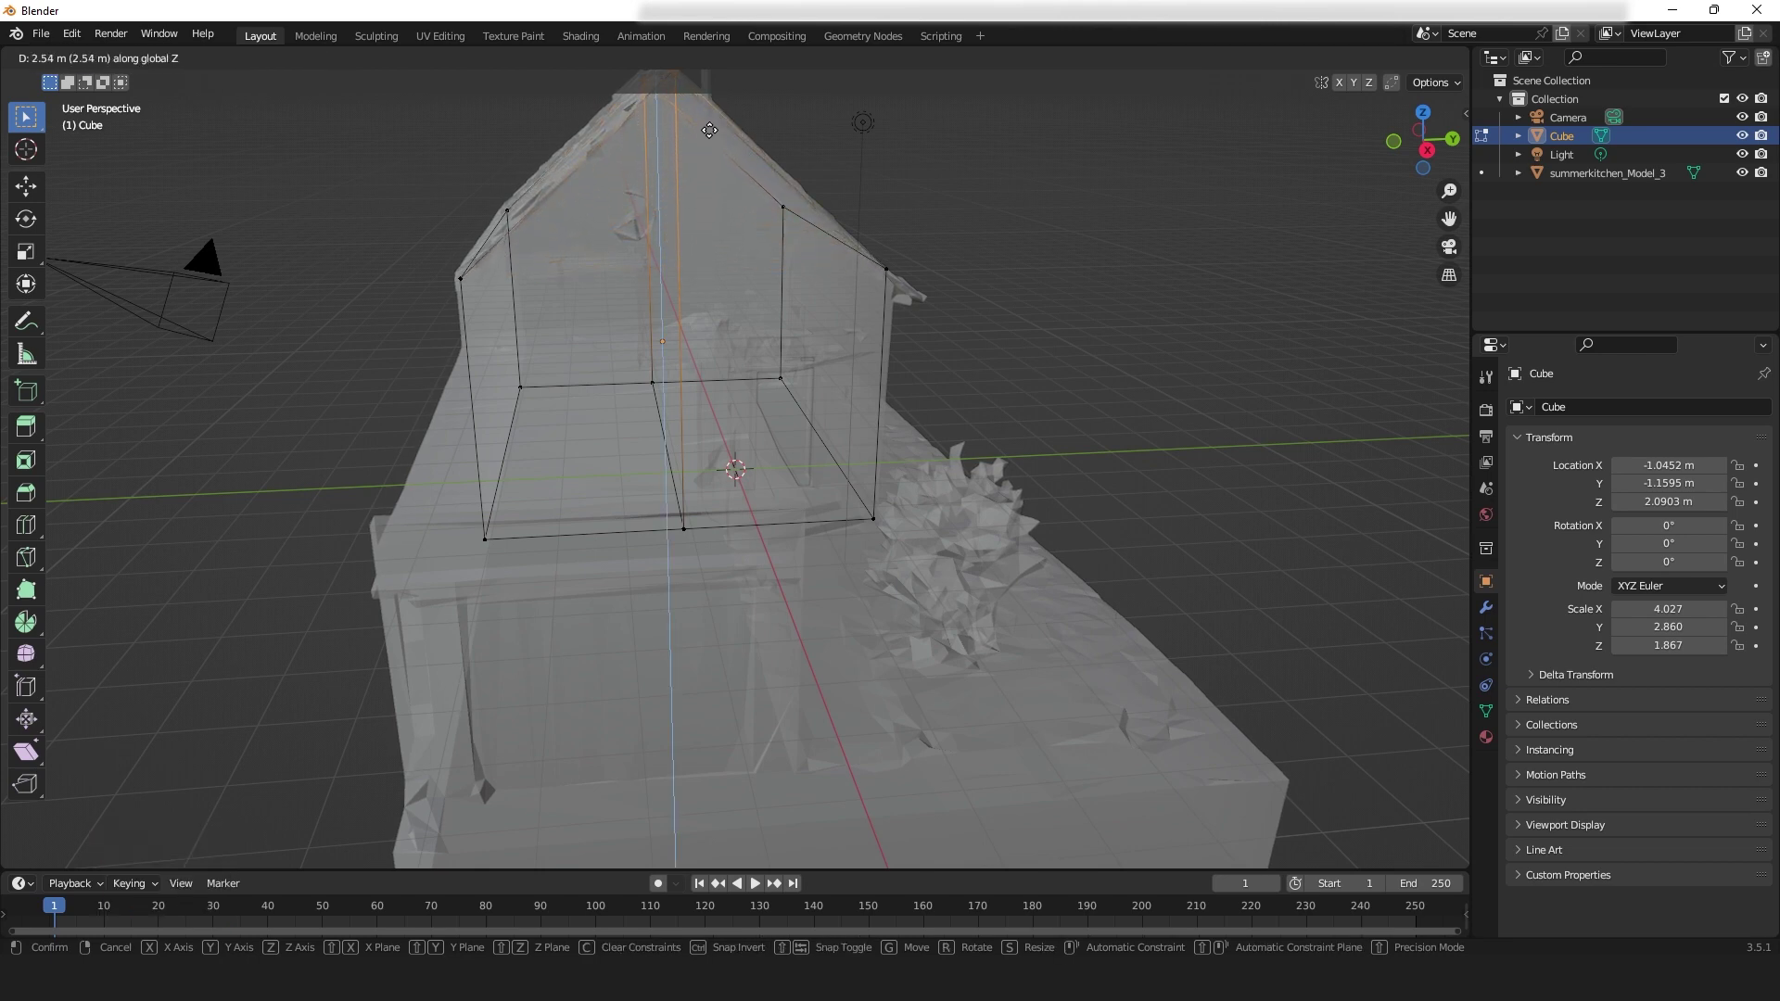
pyautogui.click(709, 129)
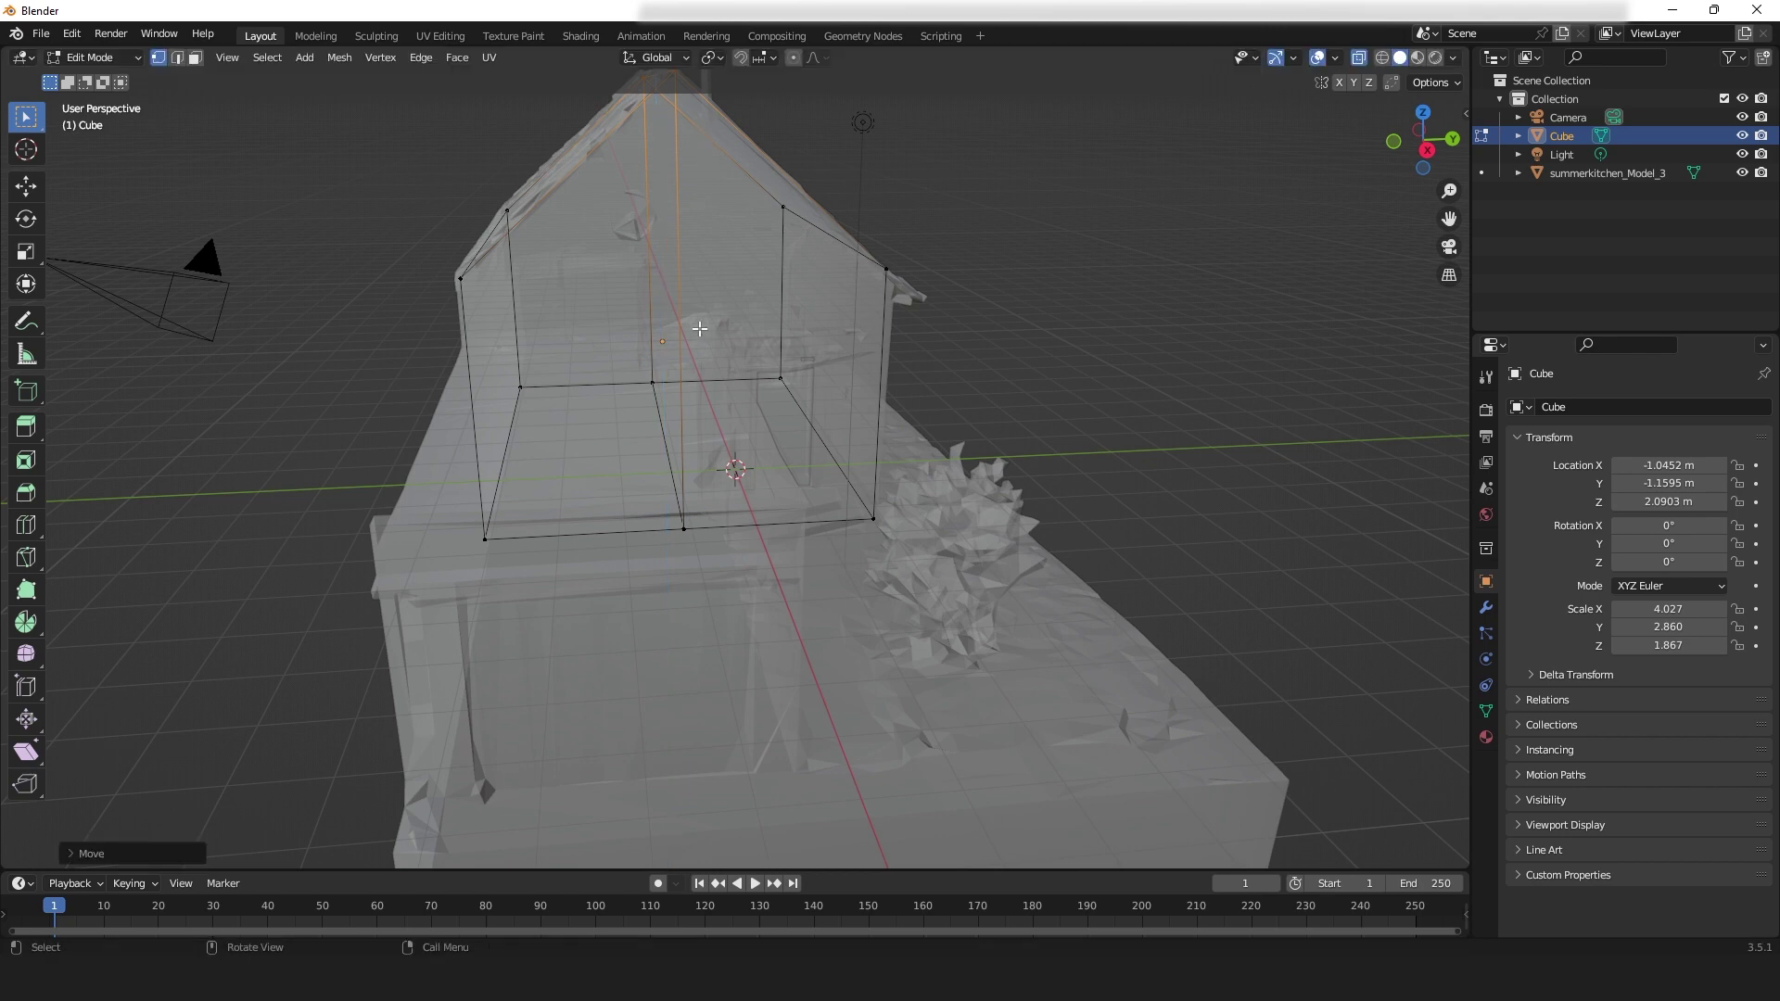
pyautogui.moveTo(699, 329); pyautogui.dragTo(838, 291, button='middle')
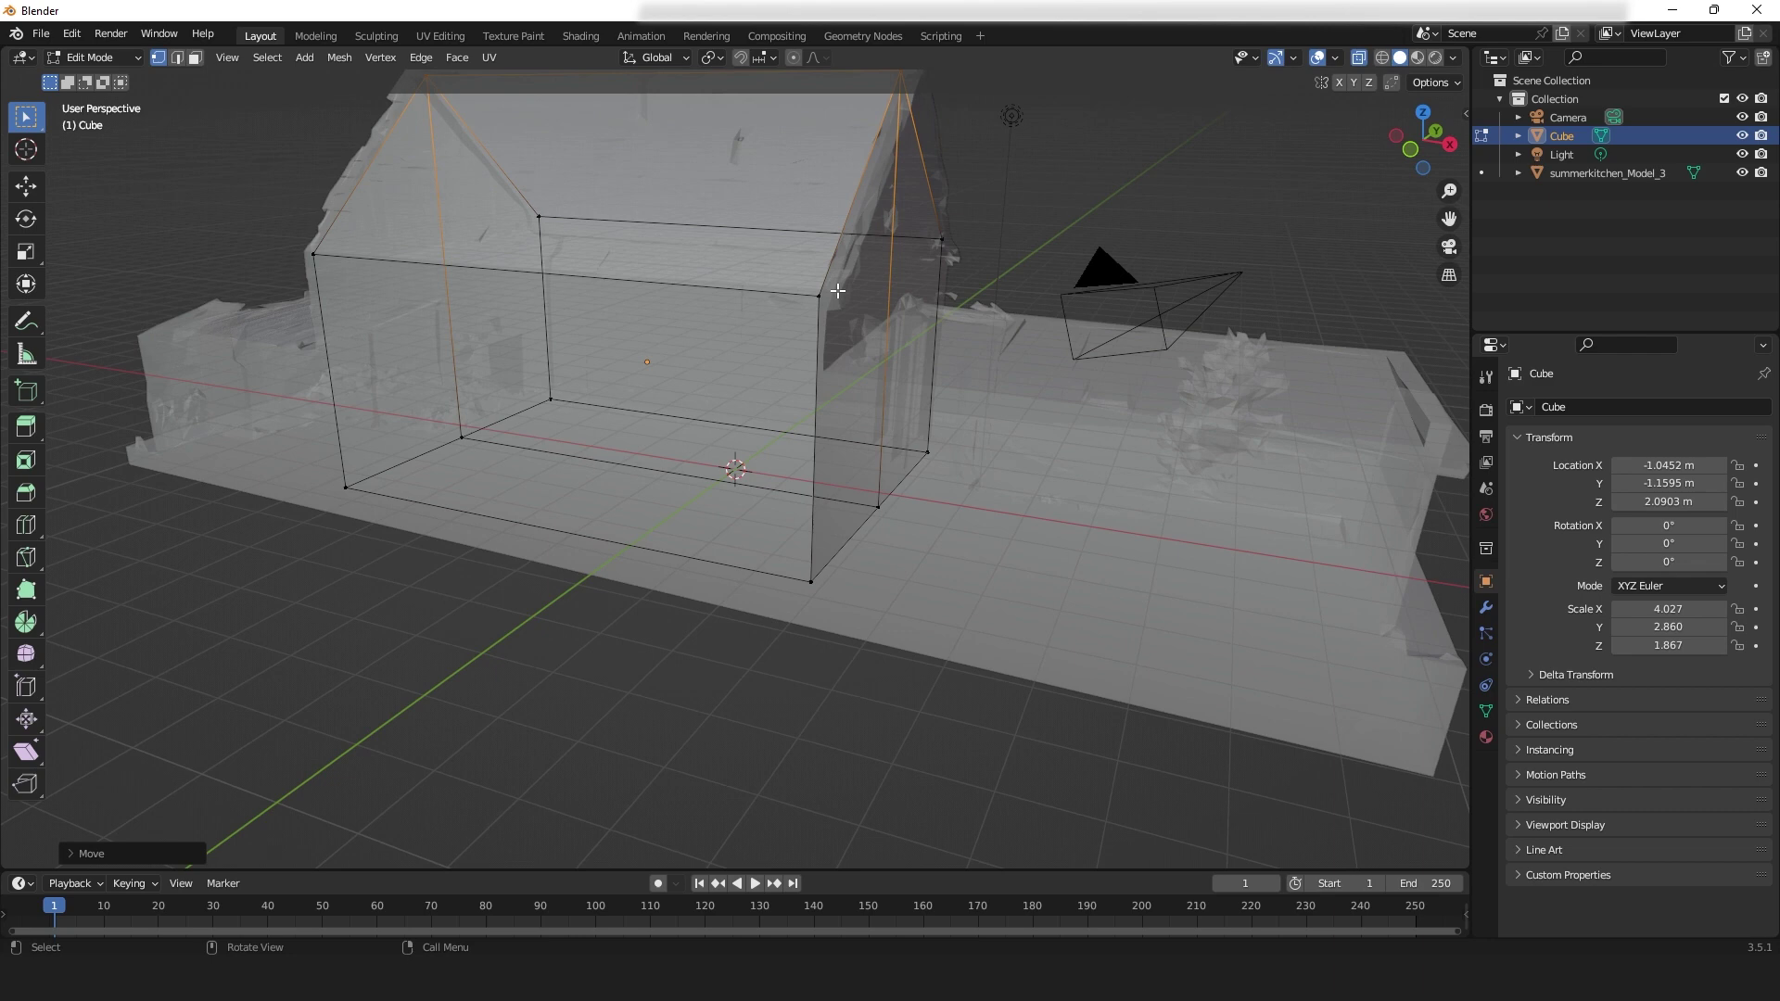
# - Join the wall-top corner vertices of the first gable end with a new edge
pyautogui.moveTo(779, 197); pyautogui.dragTo(964, 334)
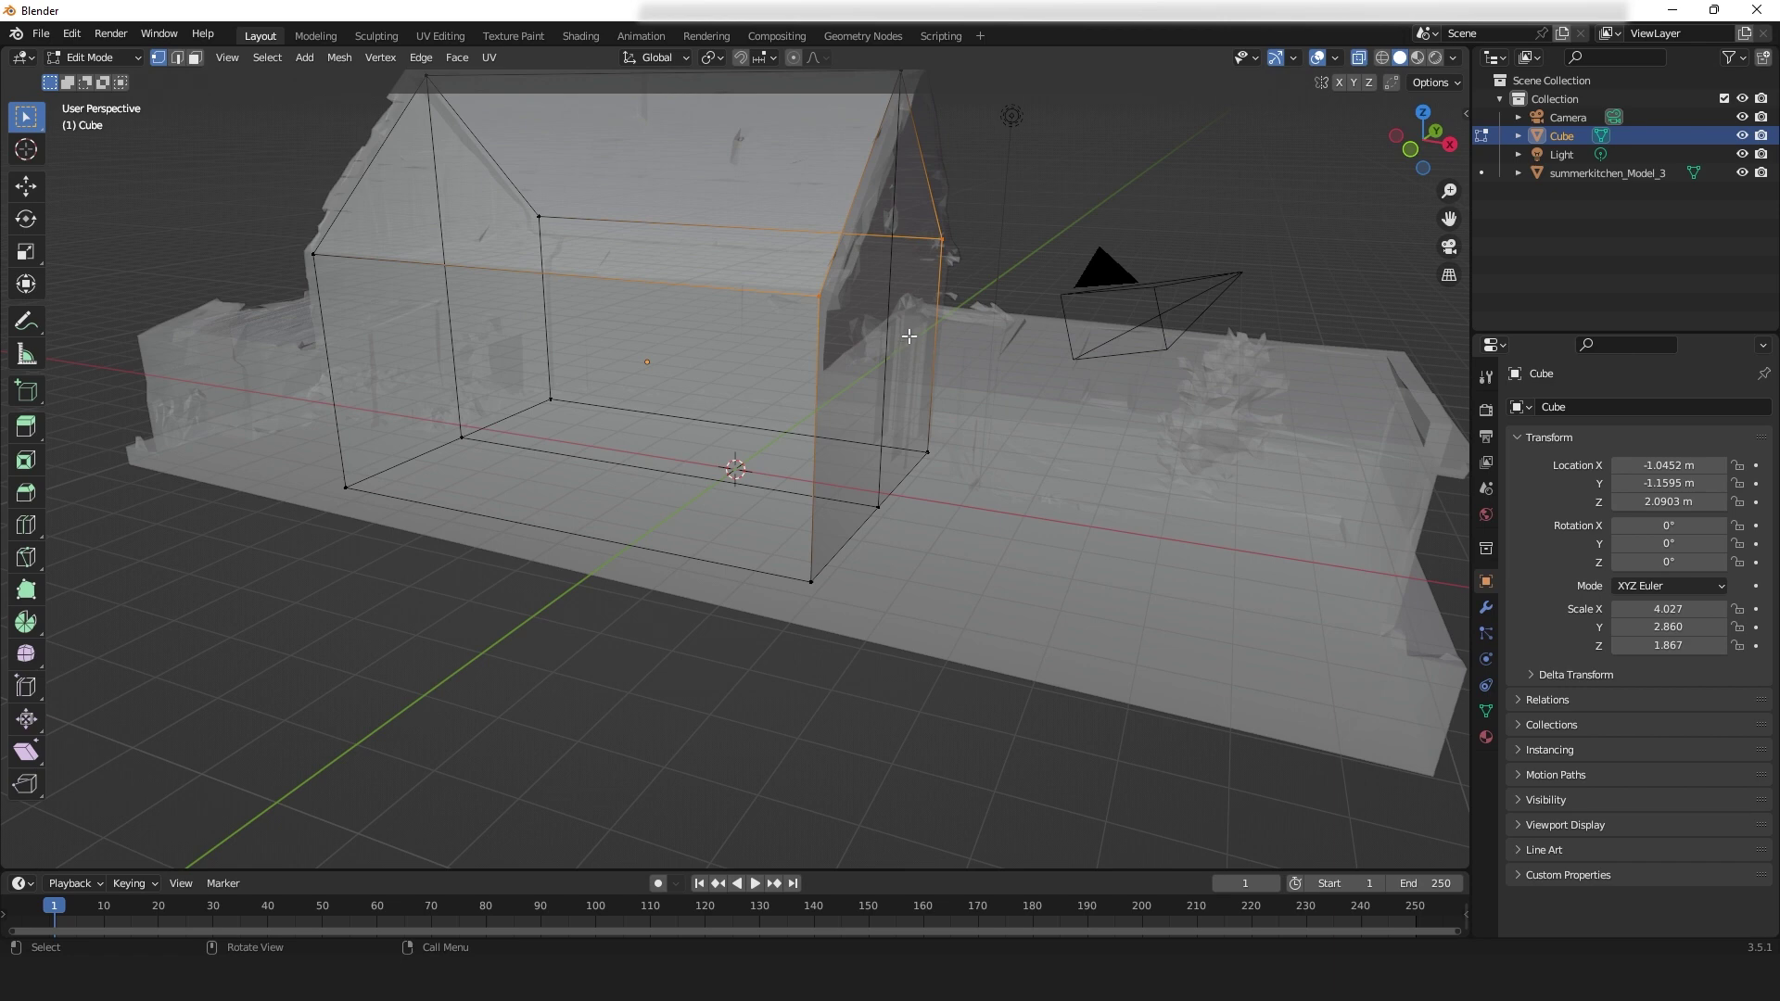
pyautogui.moveTo(930, 366); pyautogui.dragTo(918, 345, button='middle')
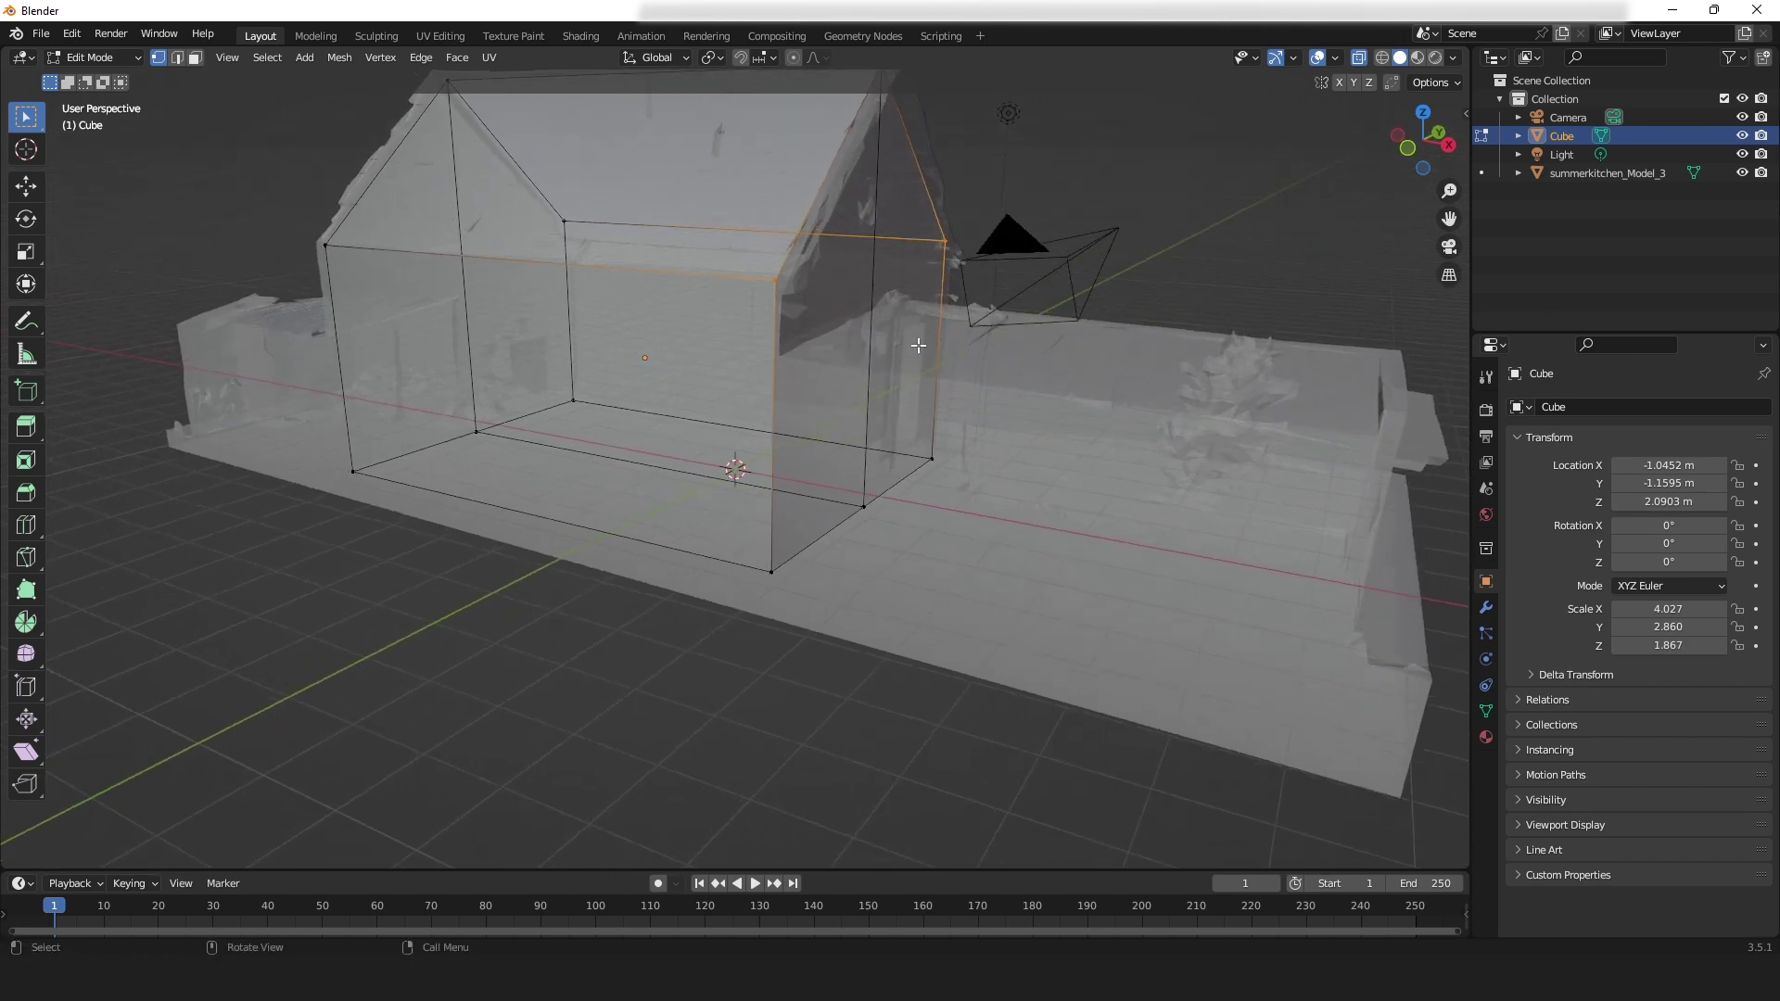
pyautogui.rightClick(907, 269)
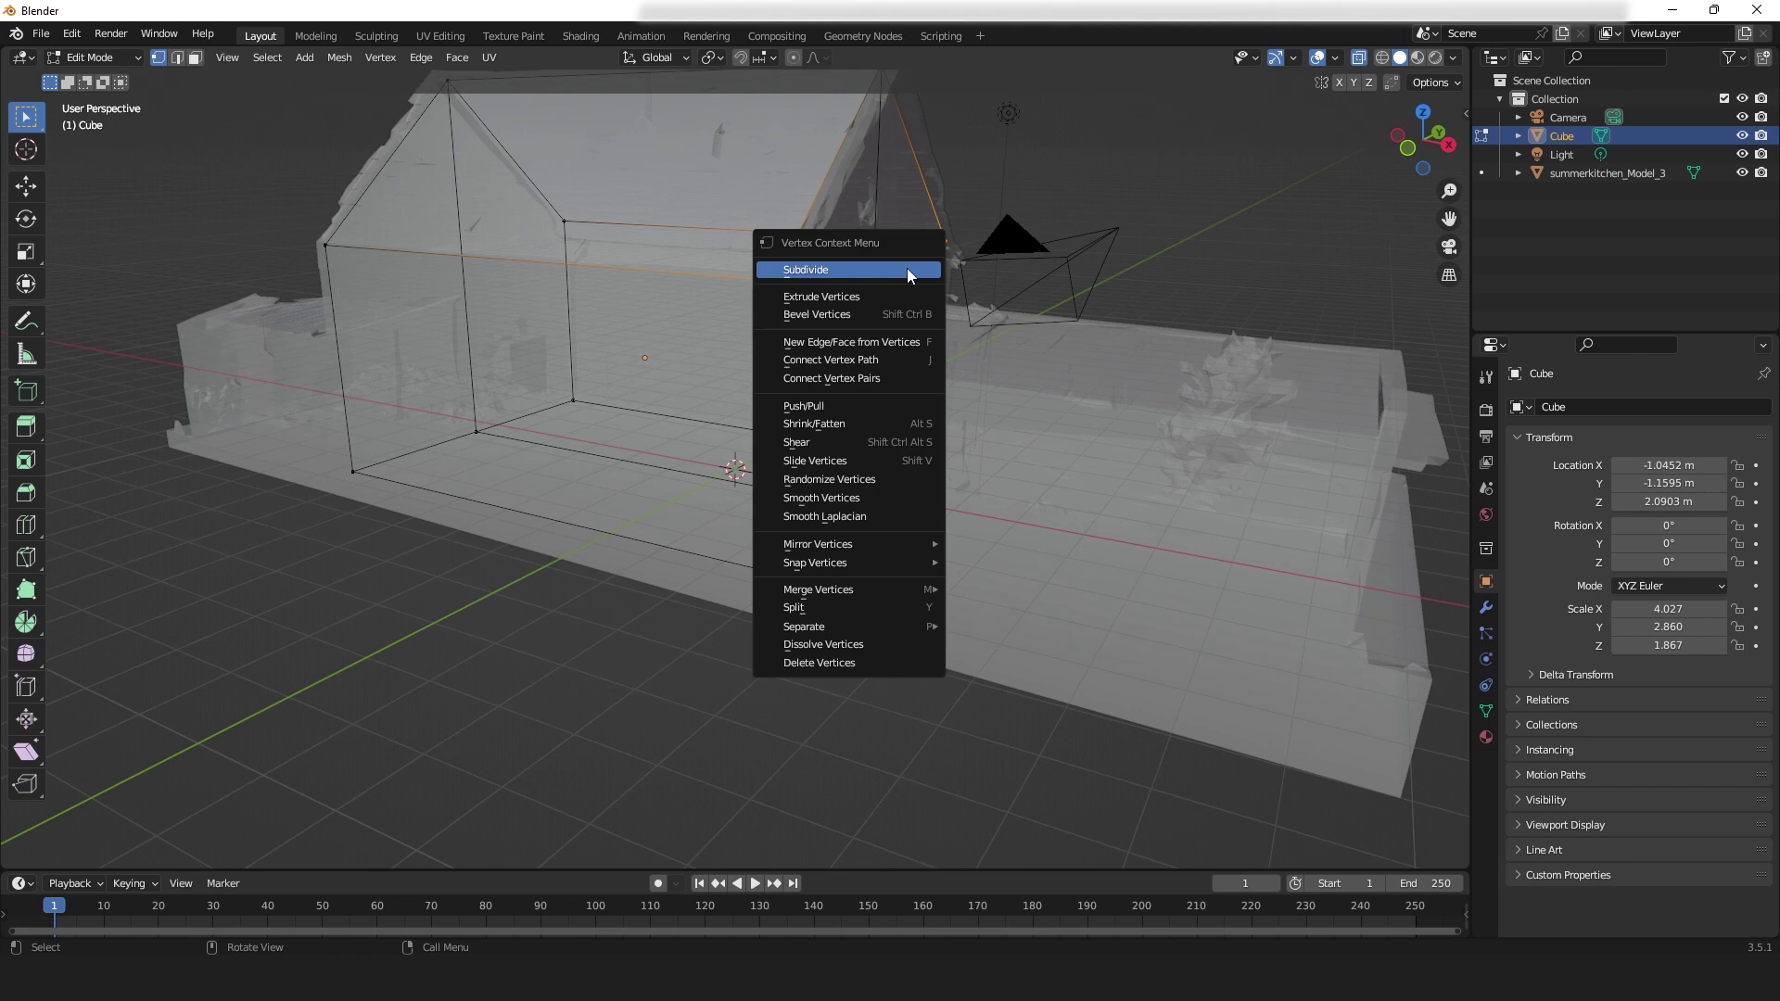
pyautogui.click(866, 378)
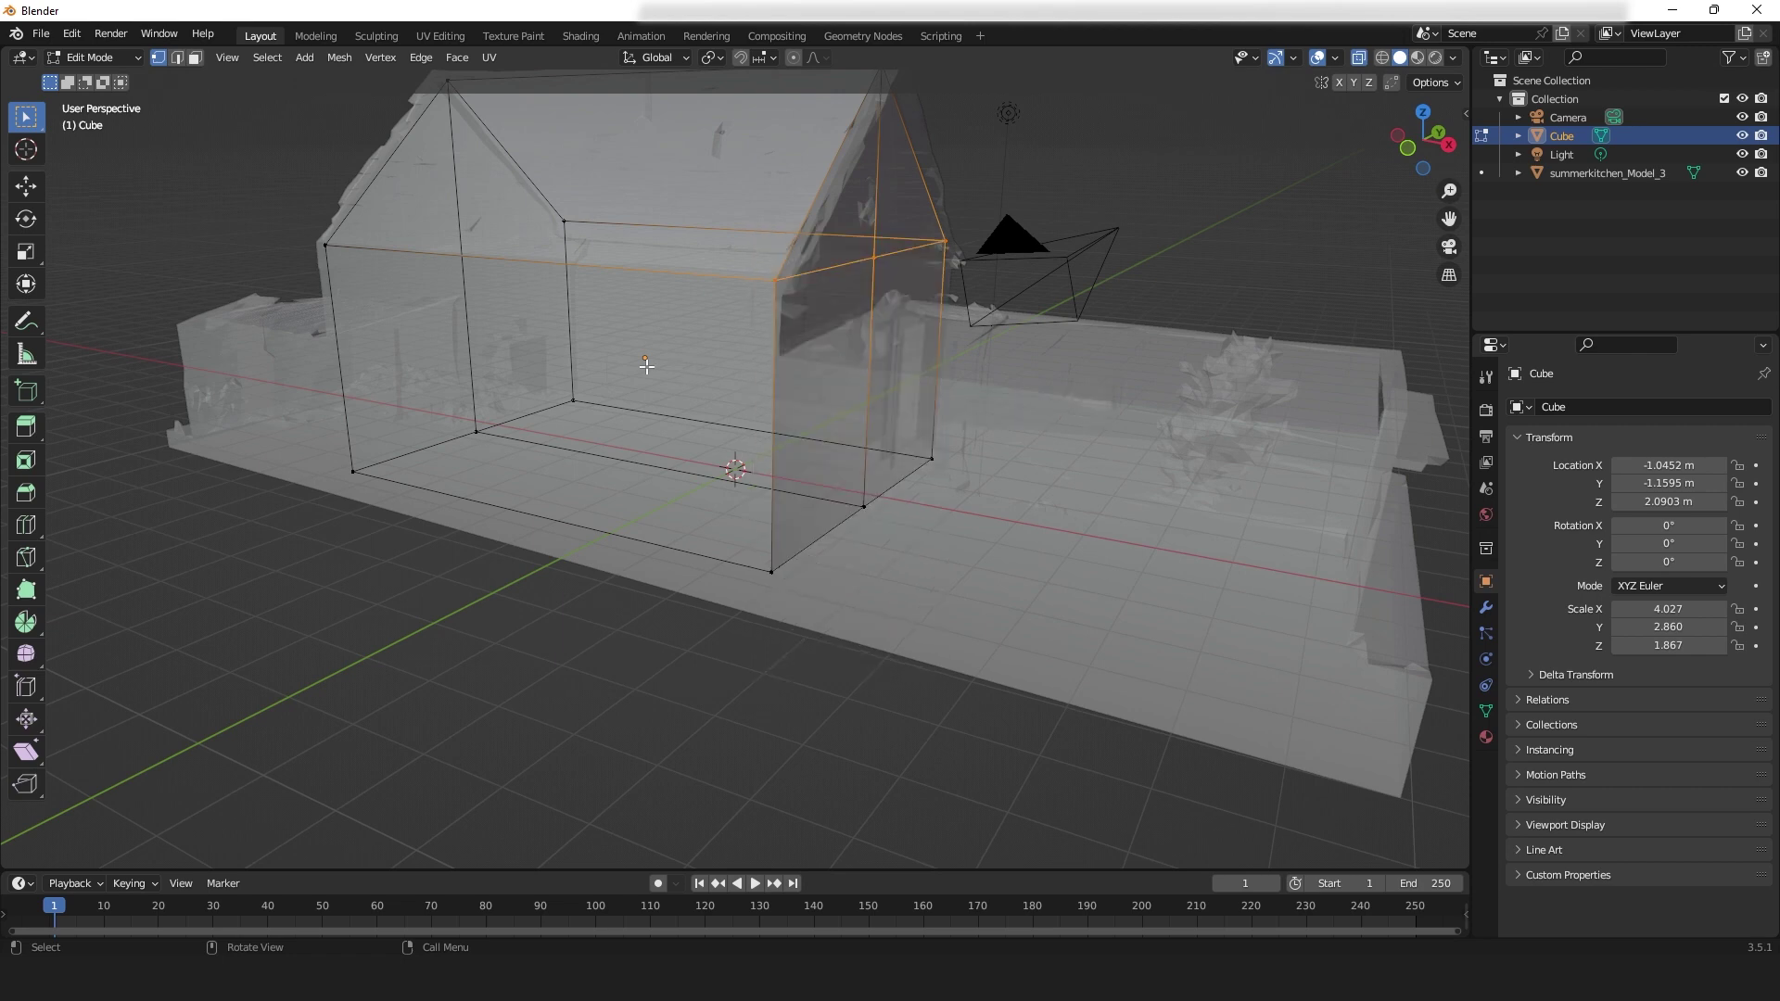
pyautogui.moveTo(647, 367); pyautogui.dragTo(769, 376, button='middle')
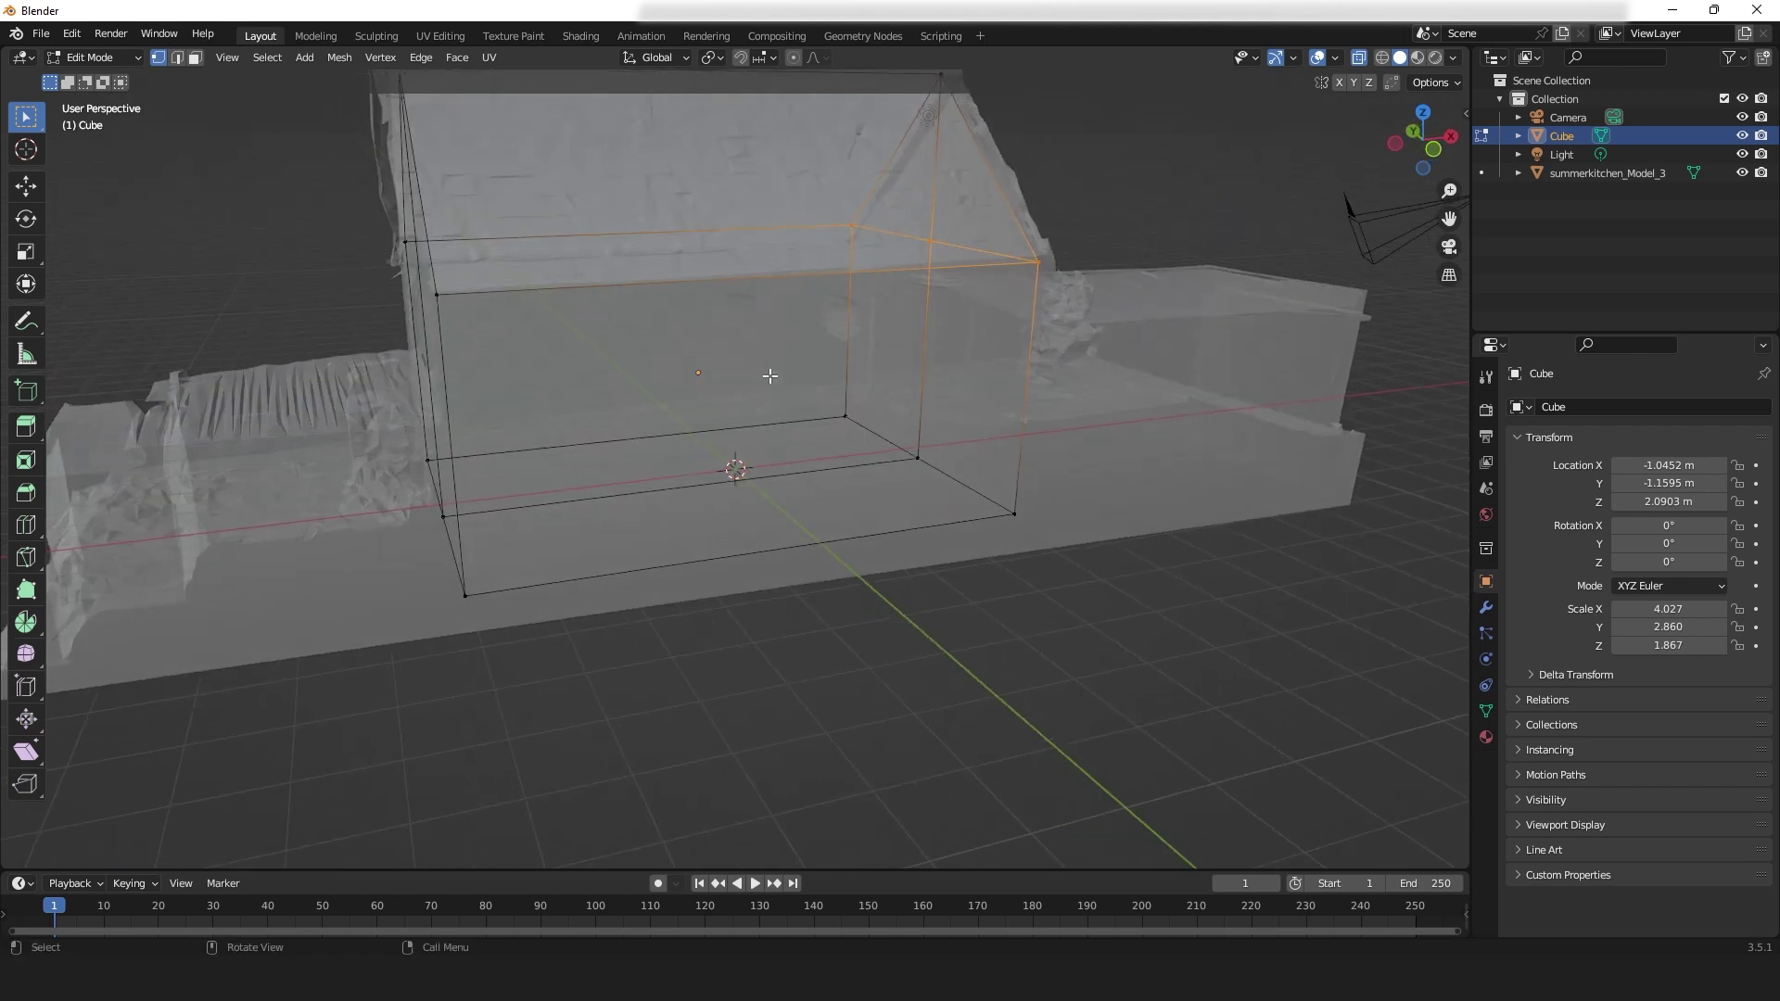
# - Connect the two wall-top corner vertices on the opposite gable end
pyautogui.click(400, 245)
pyautogui.keyDown('shift'); pyautogui.click(437, 294); pyautogui.keyUp('shift')
pyautogui.rightClick(443, 284)
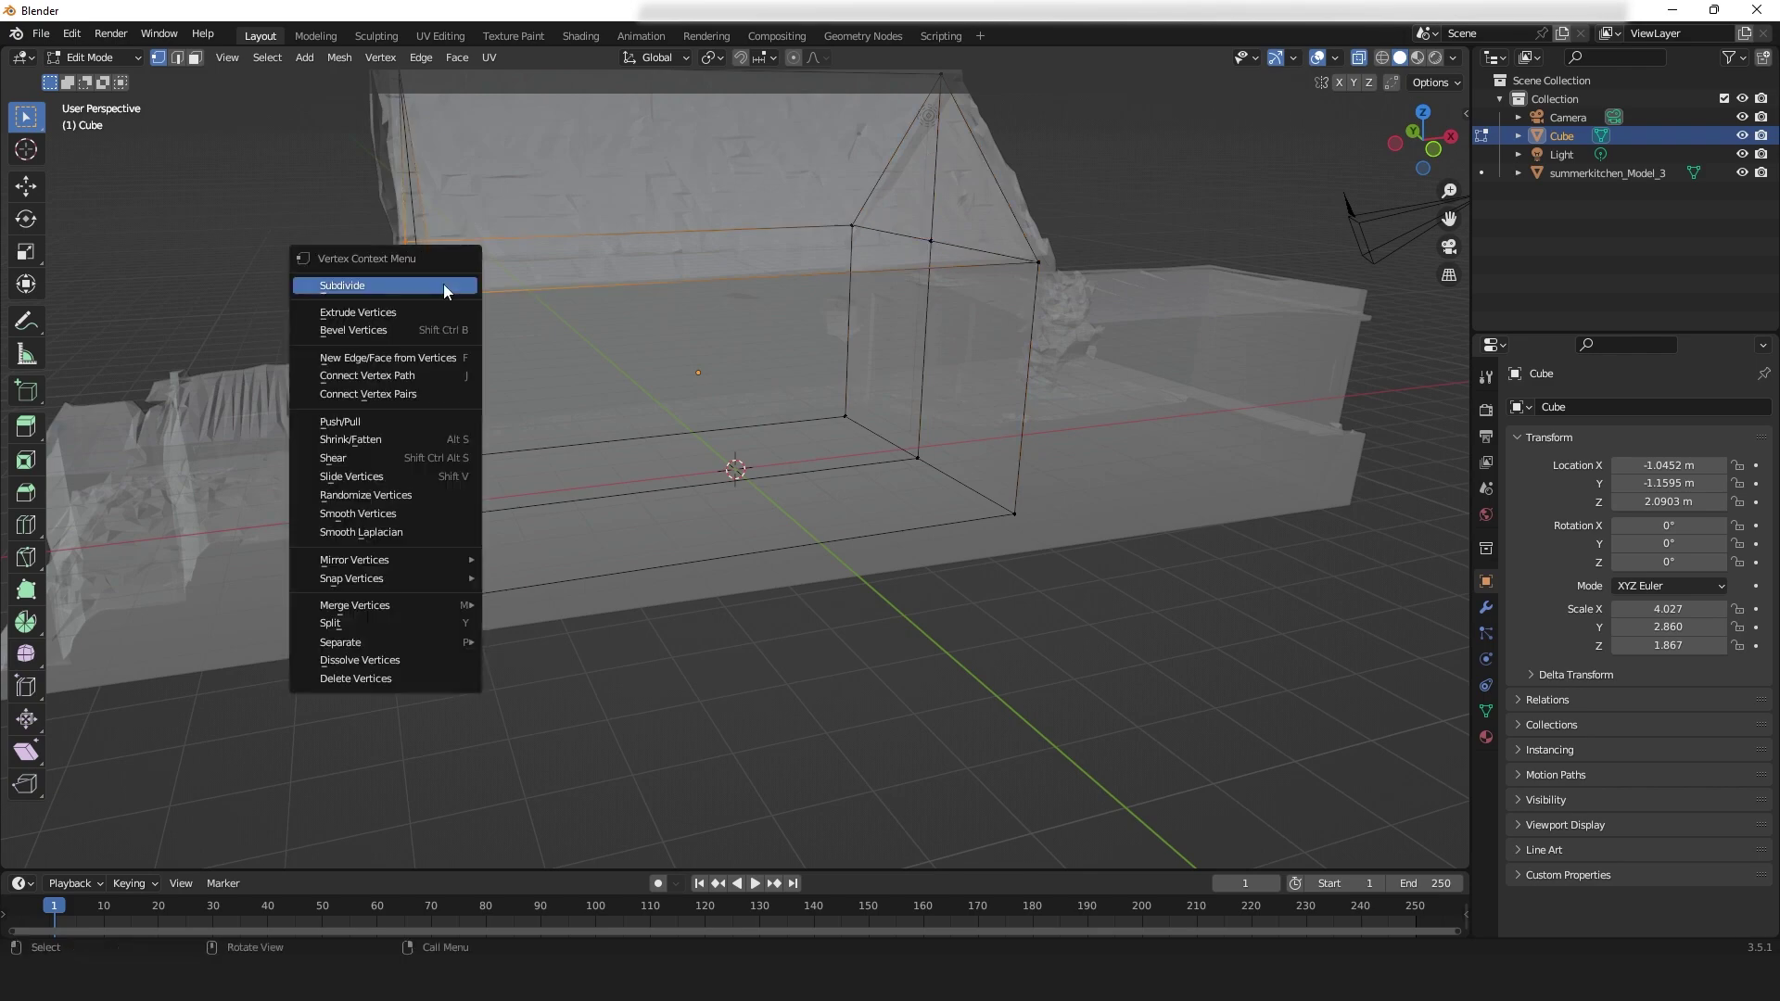
pyautogui.click(409, 389)
pyautogui.moveTo(501, 405); pyautogui.dragTo(659, 260, button='middle')
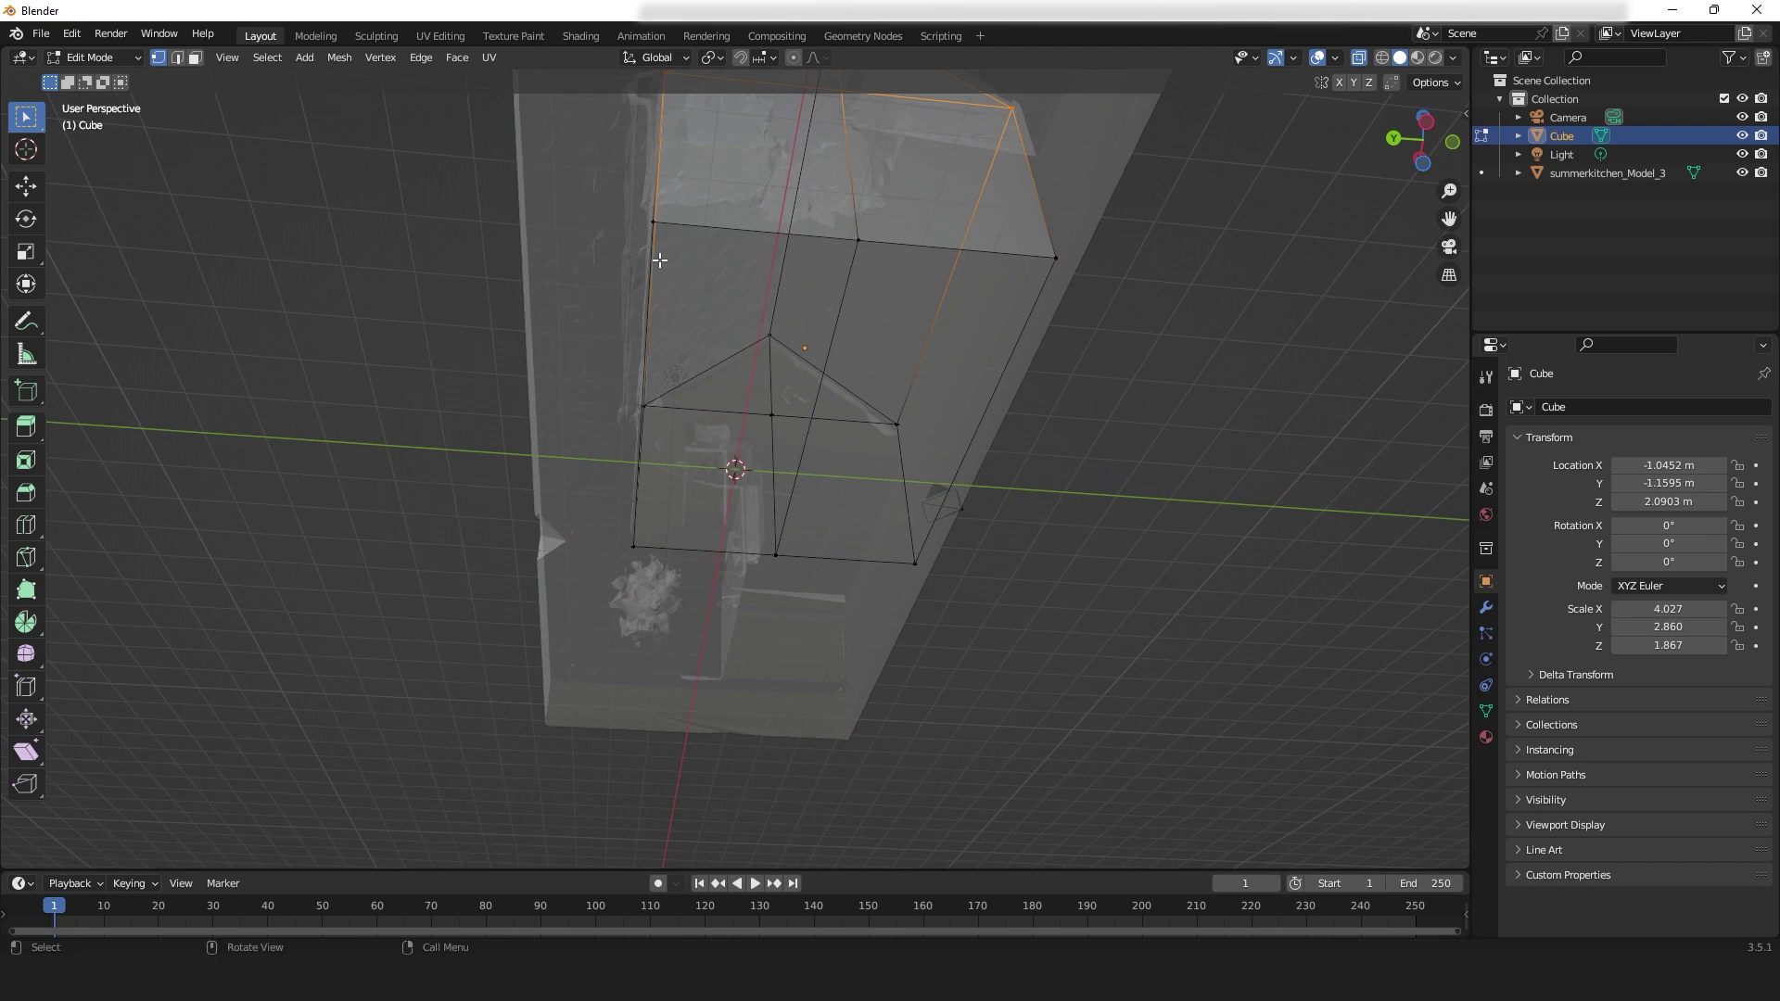
# - In Face select mode, select both bottom quad faces and delete them
pyautogui.click(195, 57)
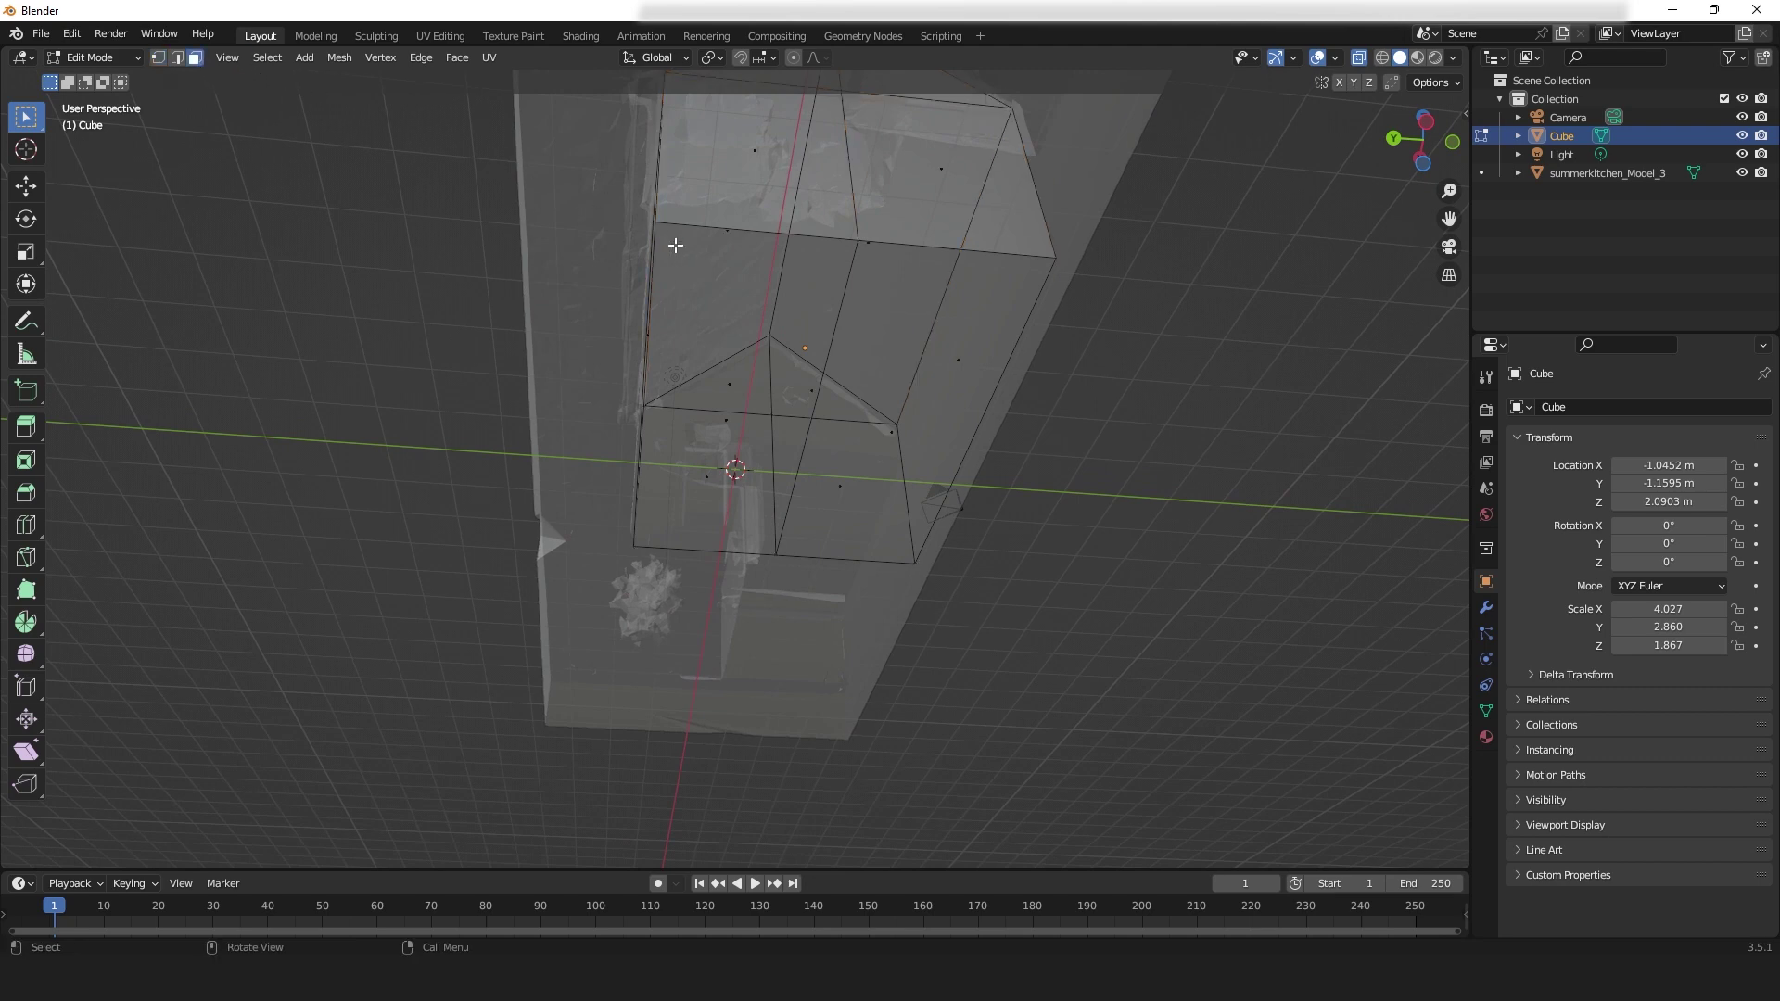
pyautogui.click(719, 373)
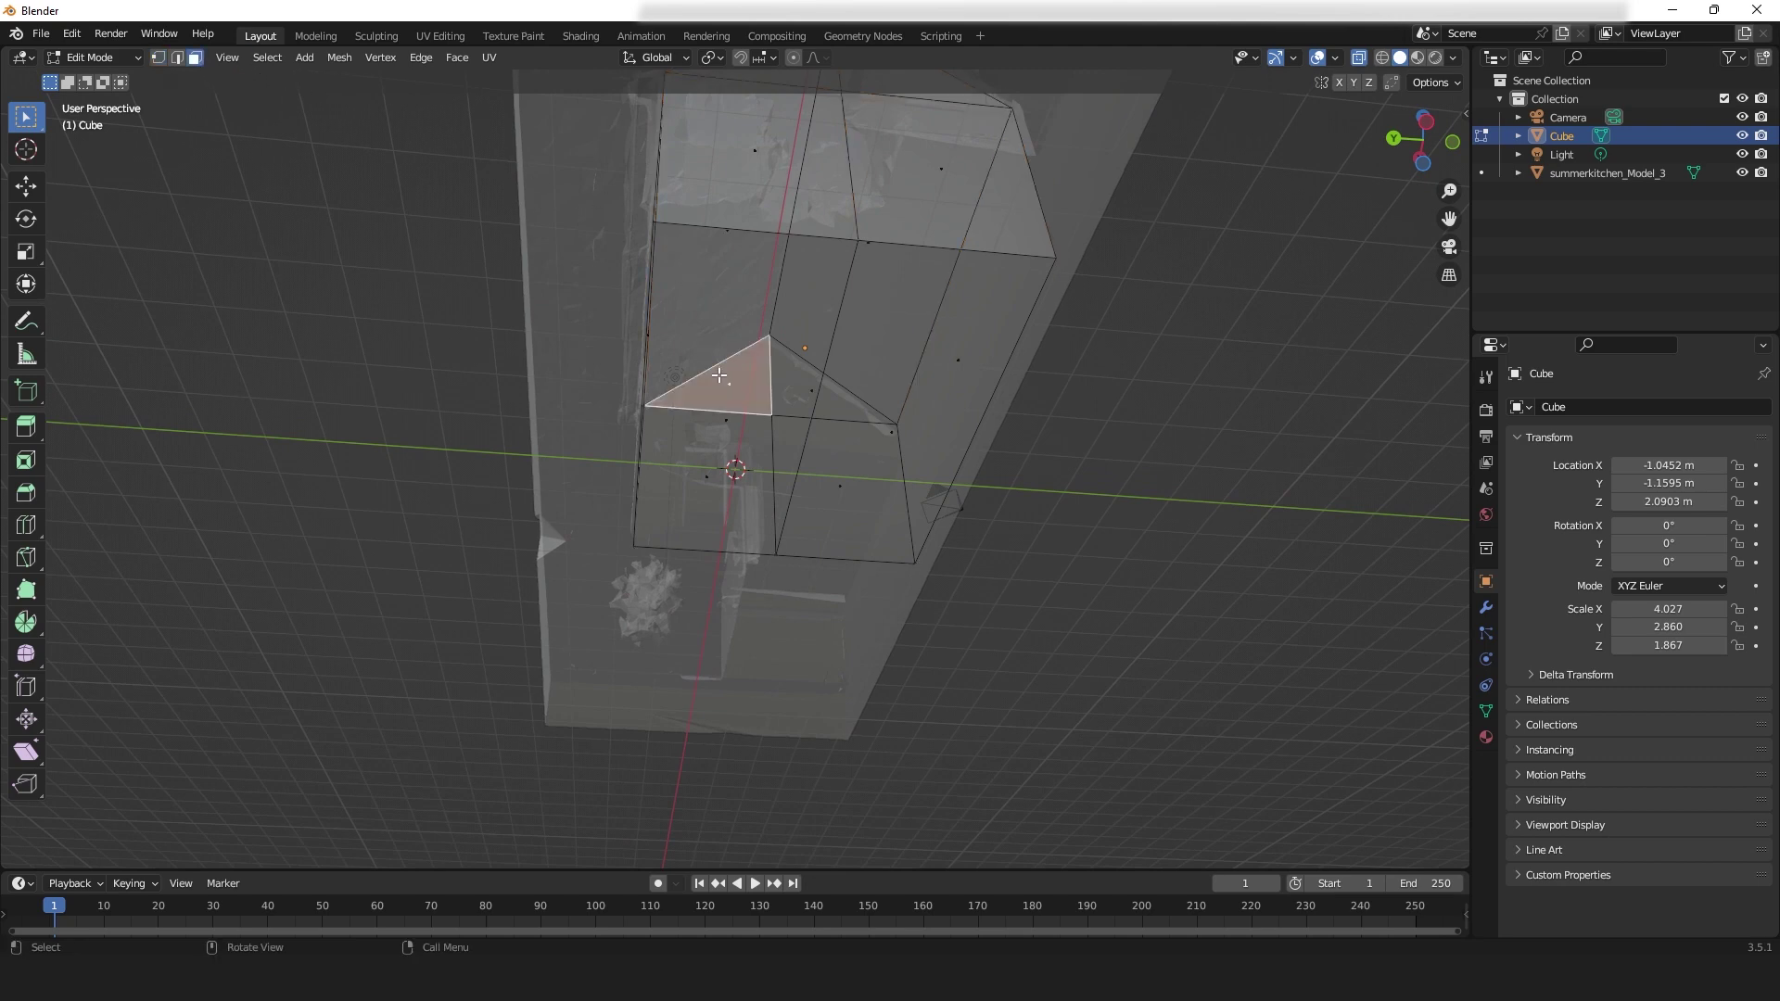
pyautogui.click(729, 423)
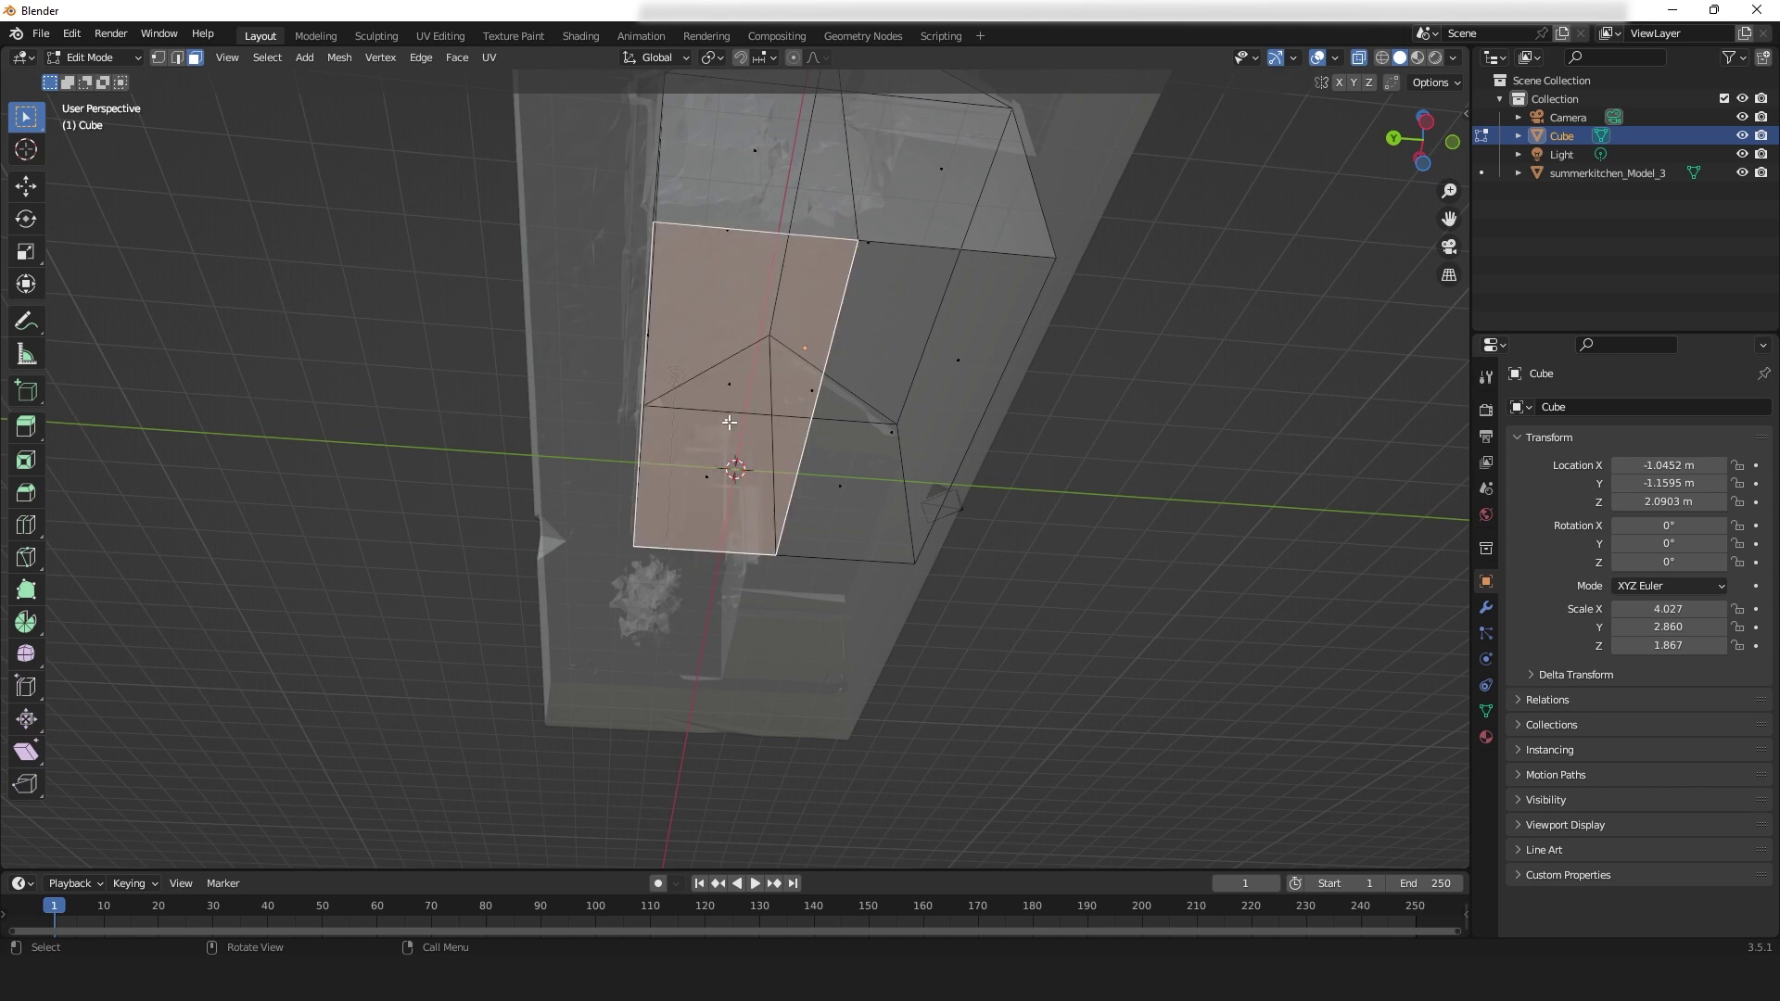
pyautogui.keyDown('shift'); pyautogui.click(880, 432); pyautogui.keyUp('shift')
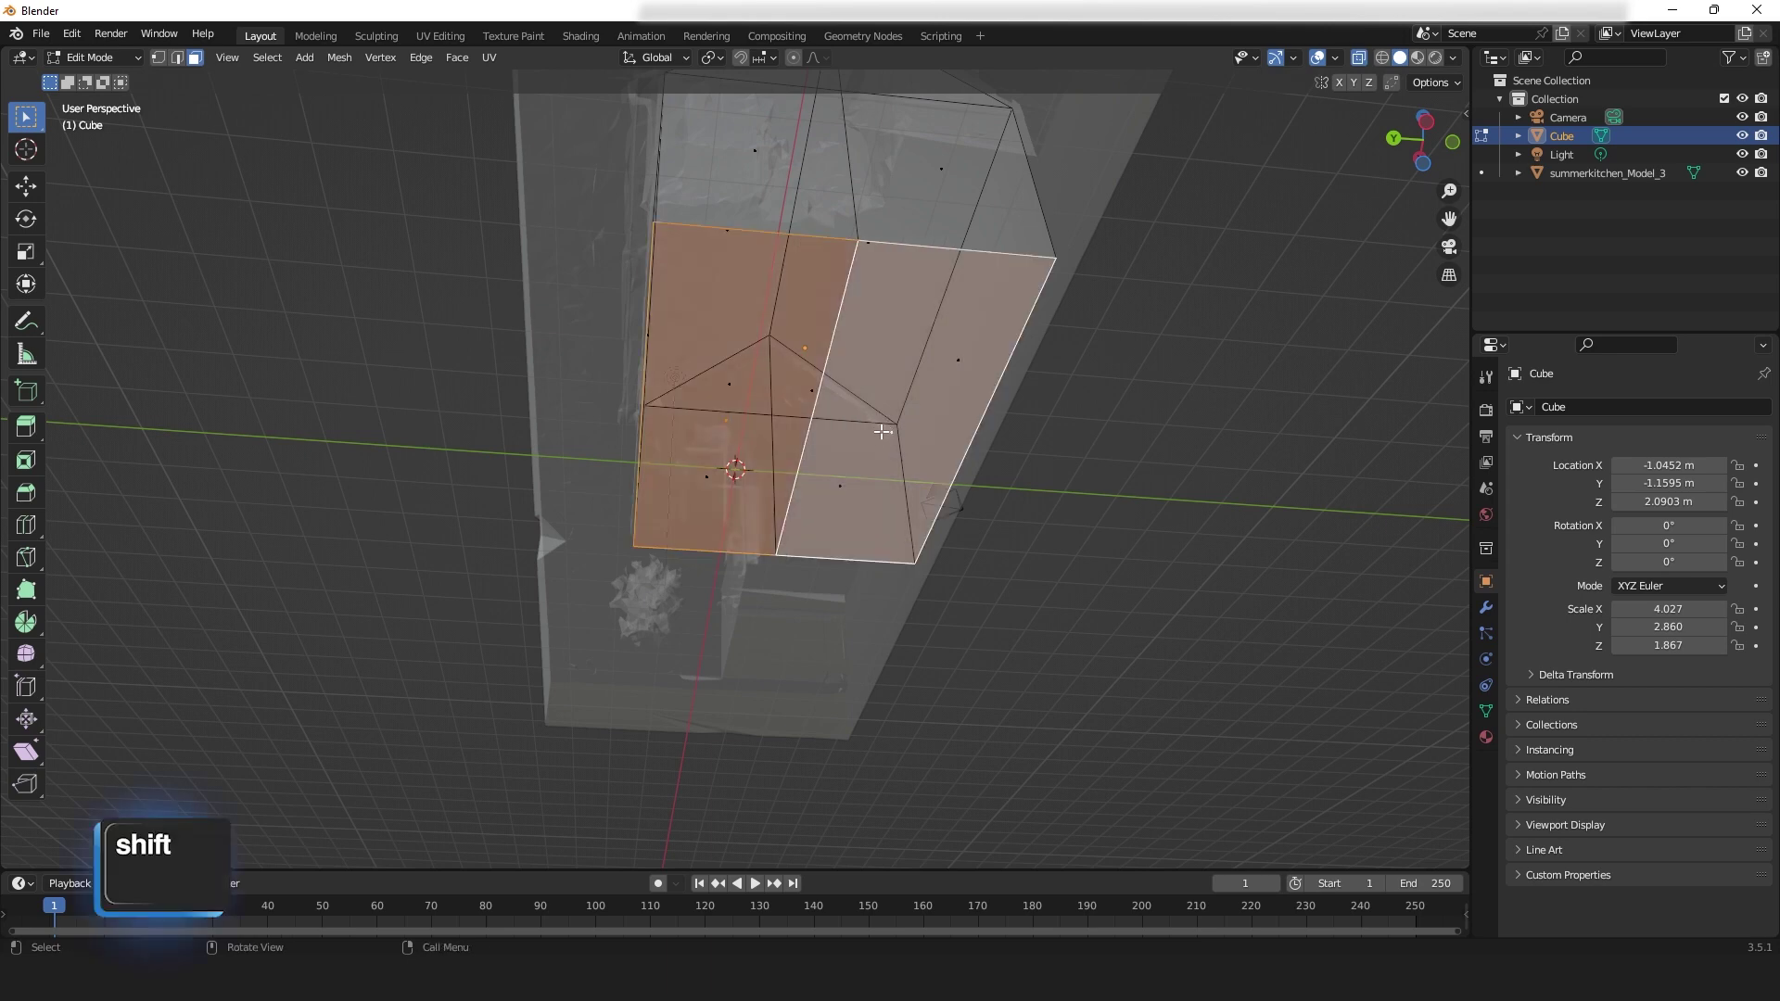
pyautogui.press('x')
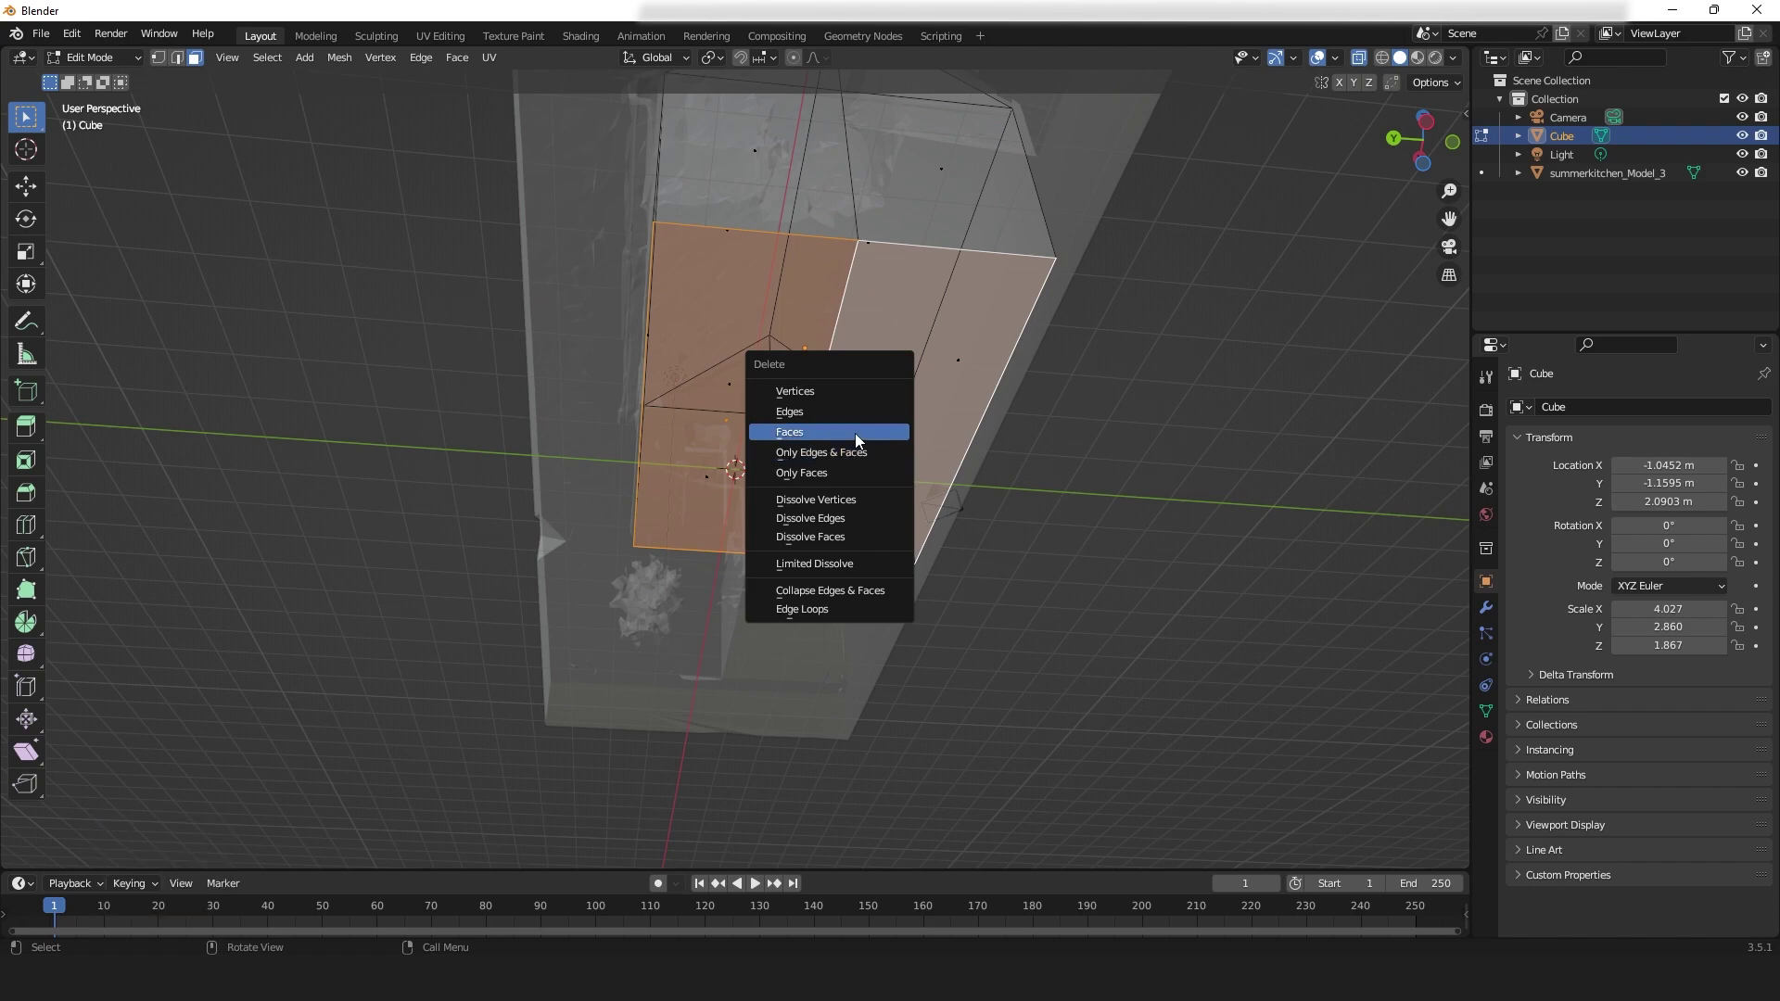
pyautogui.click(853, 431)
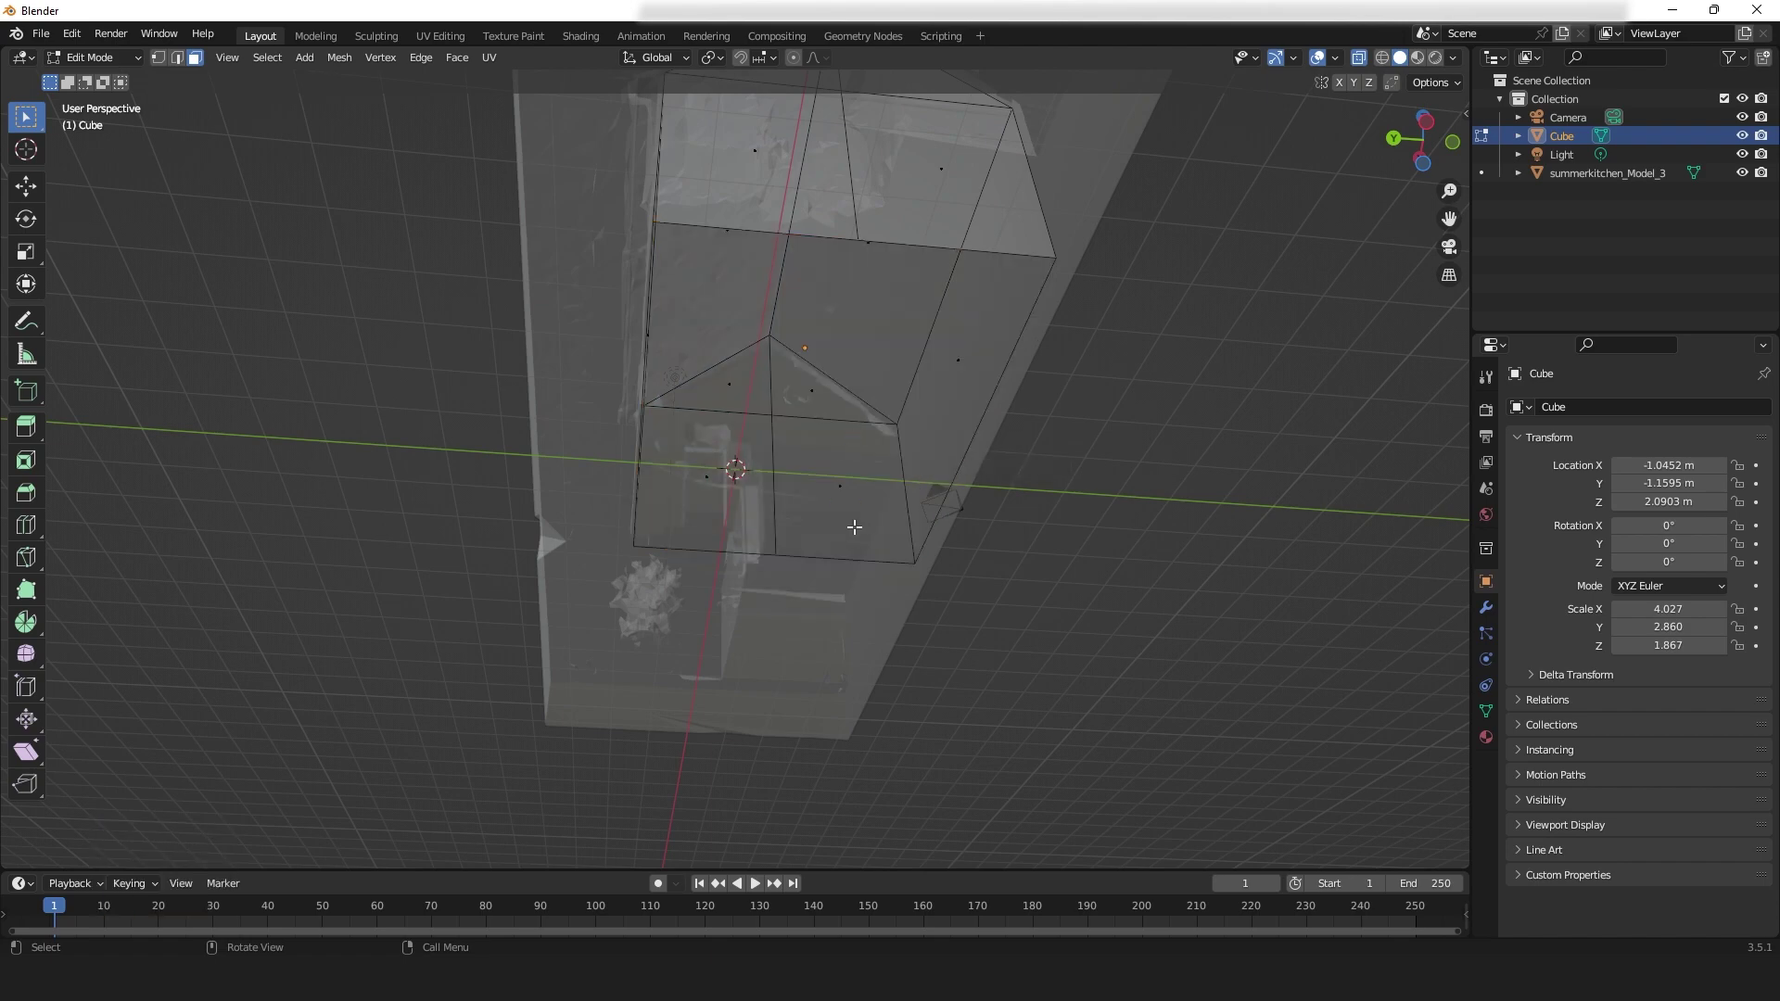
pyautogui.moveTo(854, 520); pyautogui.dragTo(878, 684, button='middle')
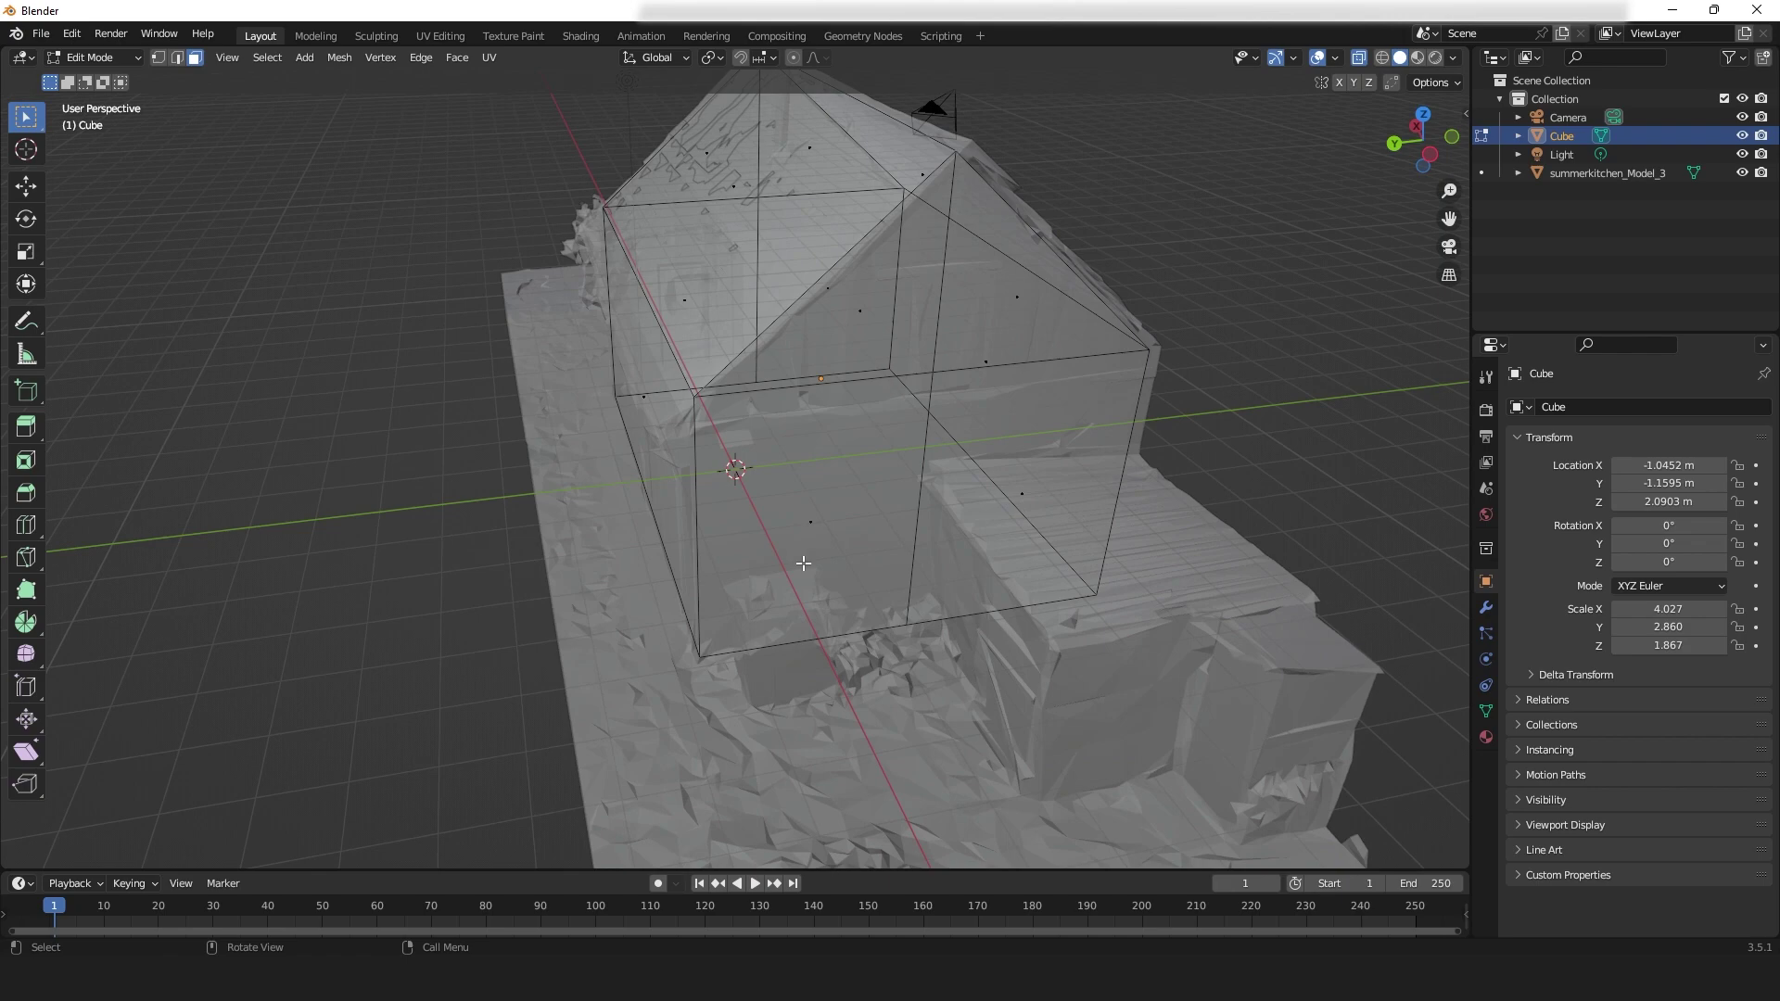
pyautogui.moveTo(803, 563); pyautogui.dragTo(1171, 532, button='middle')
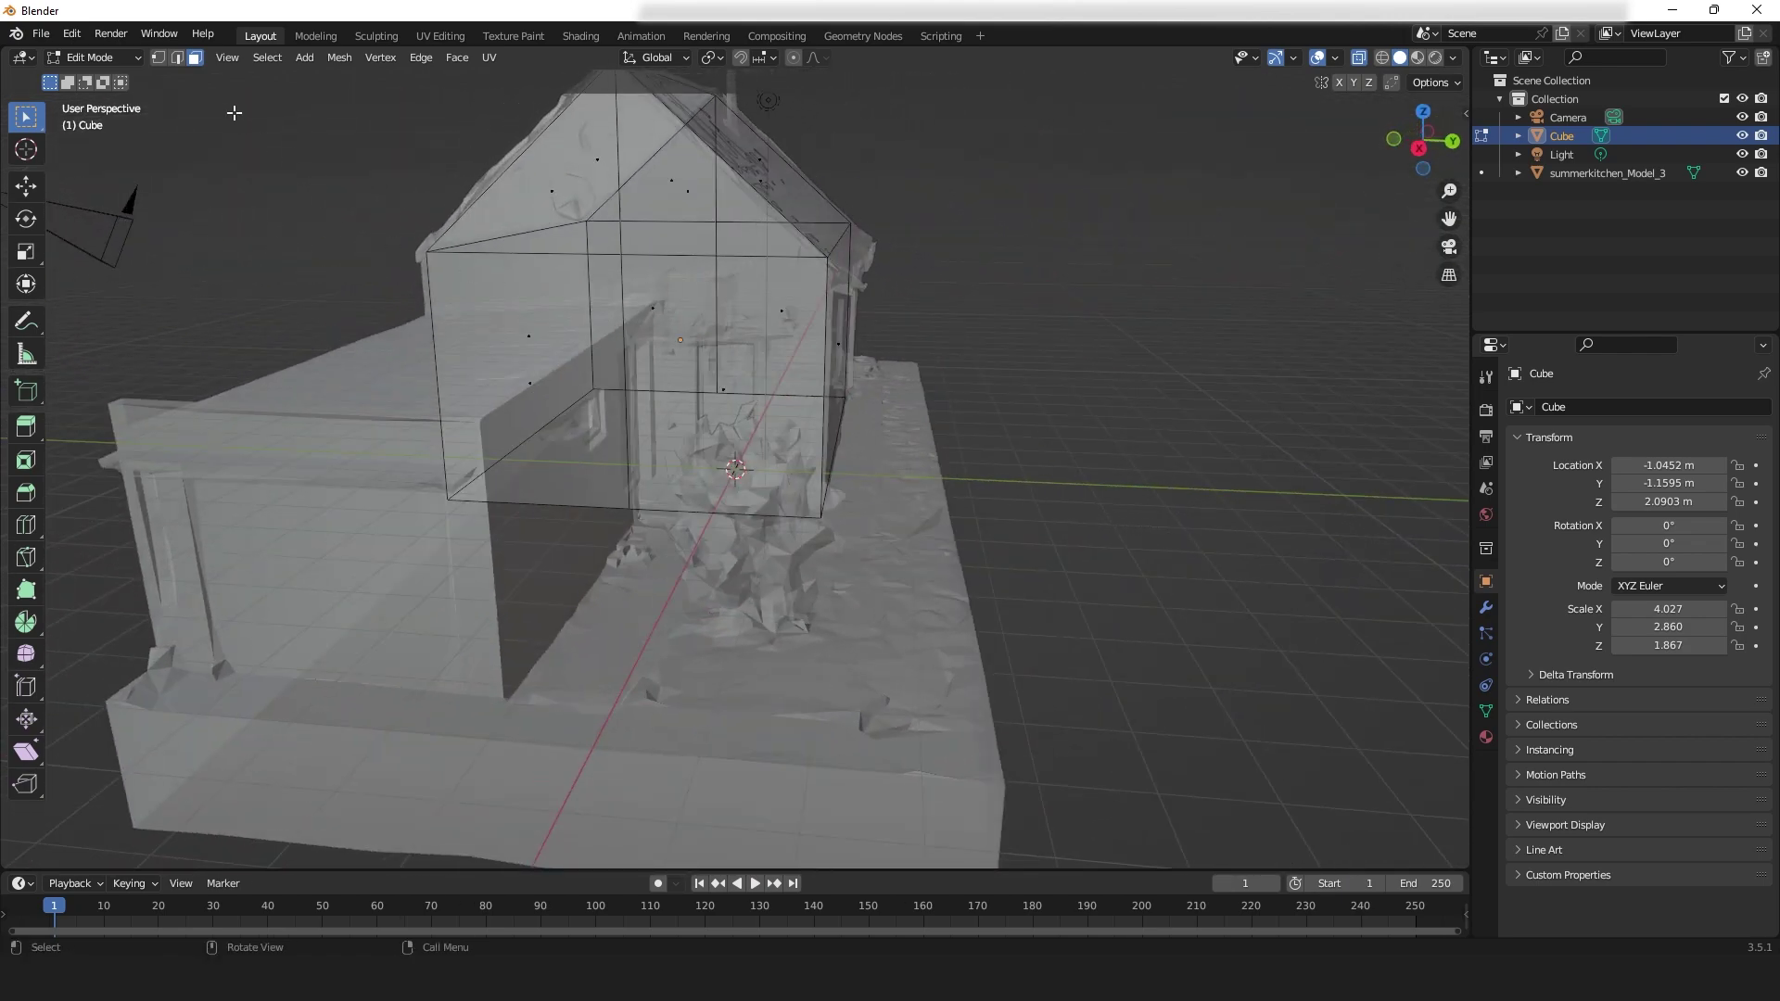
# - Select every vertex of the Cube mesh
pyautogui.click(159, 58)
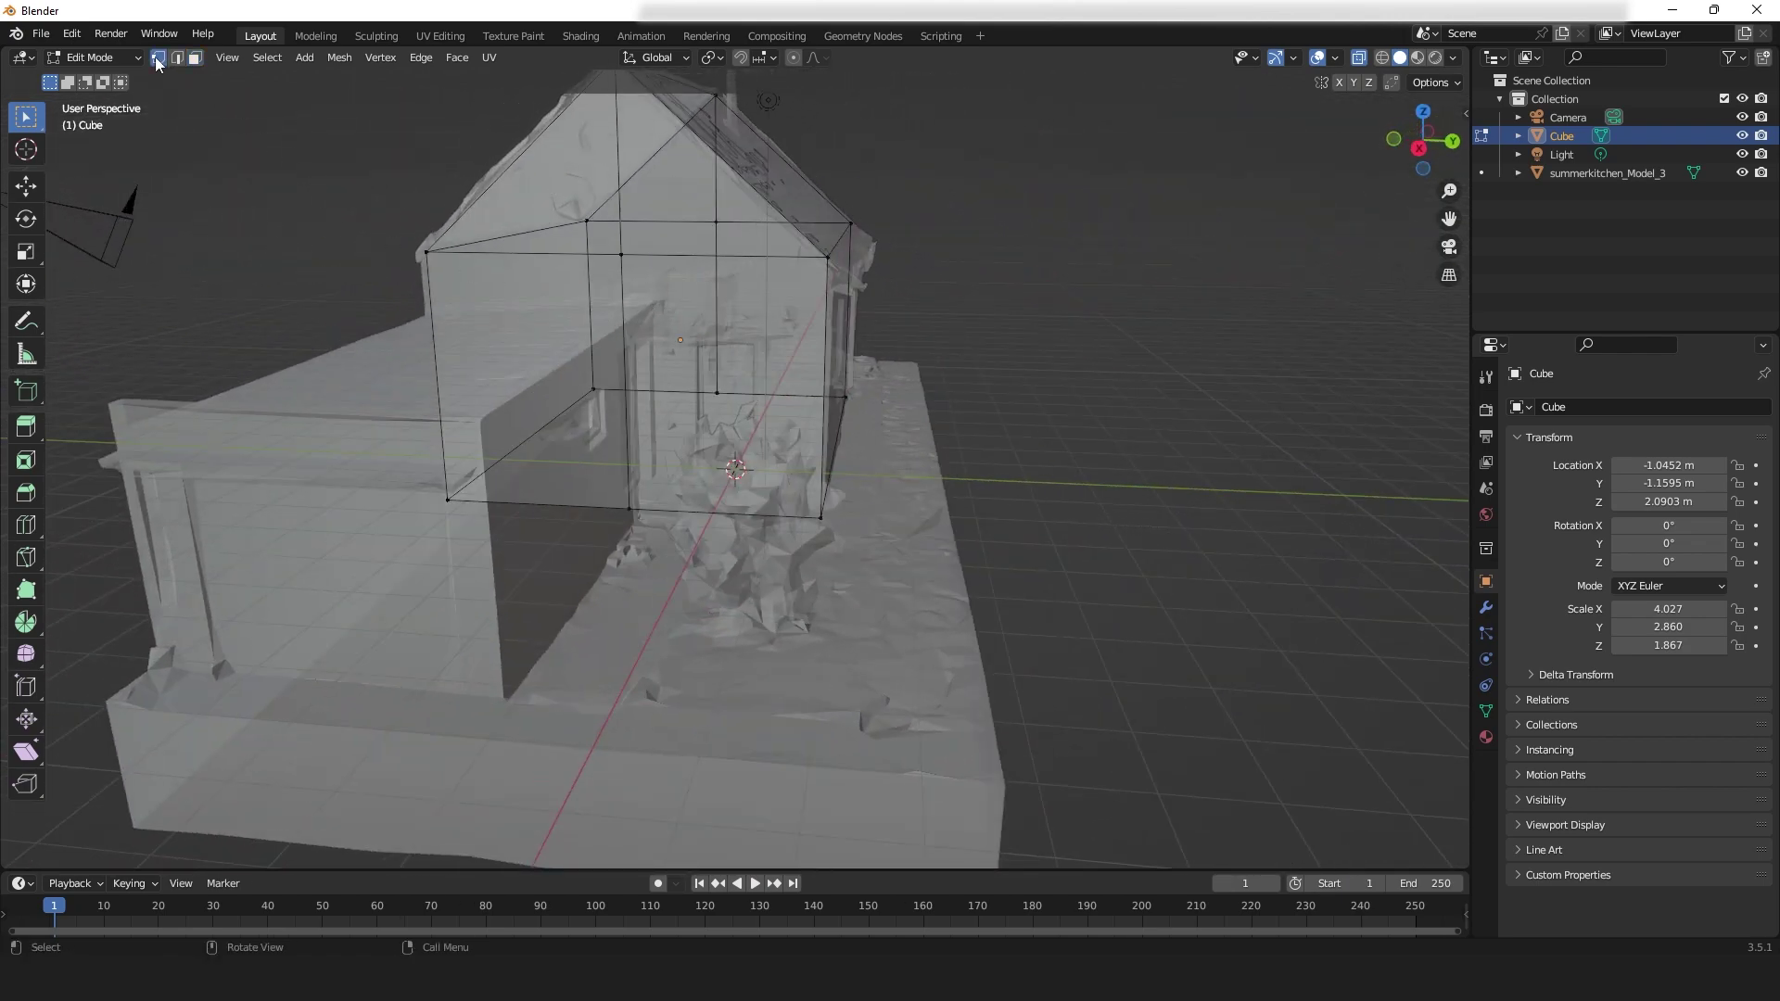
pyautogui.click(616, 252)
pyautogui.press('a')
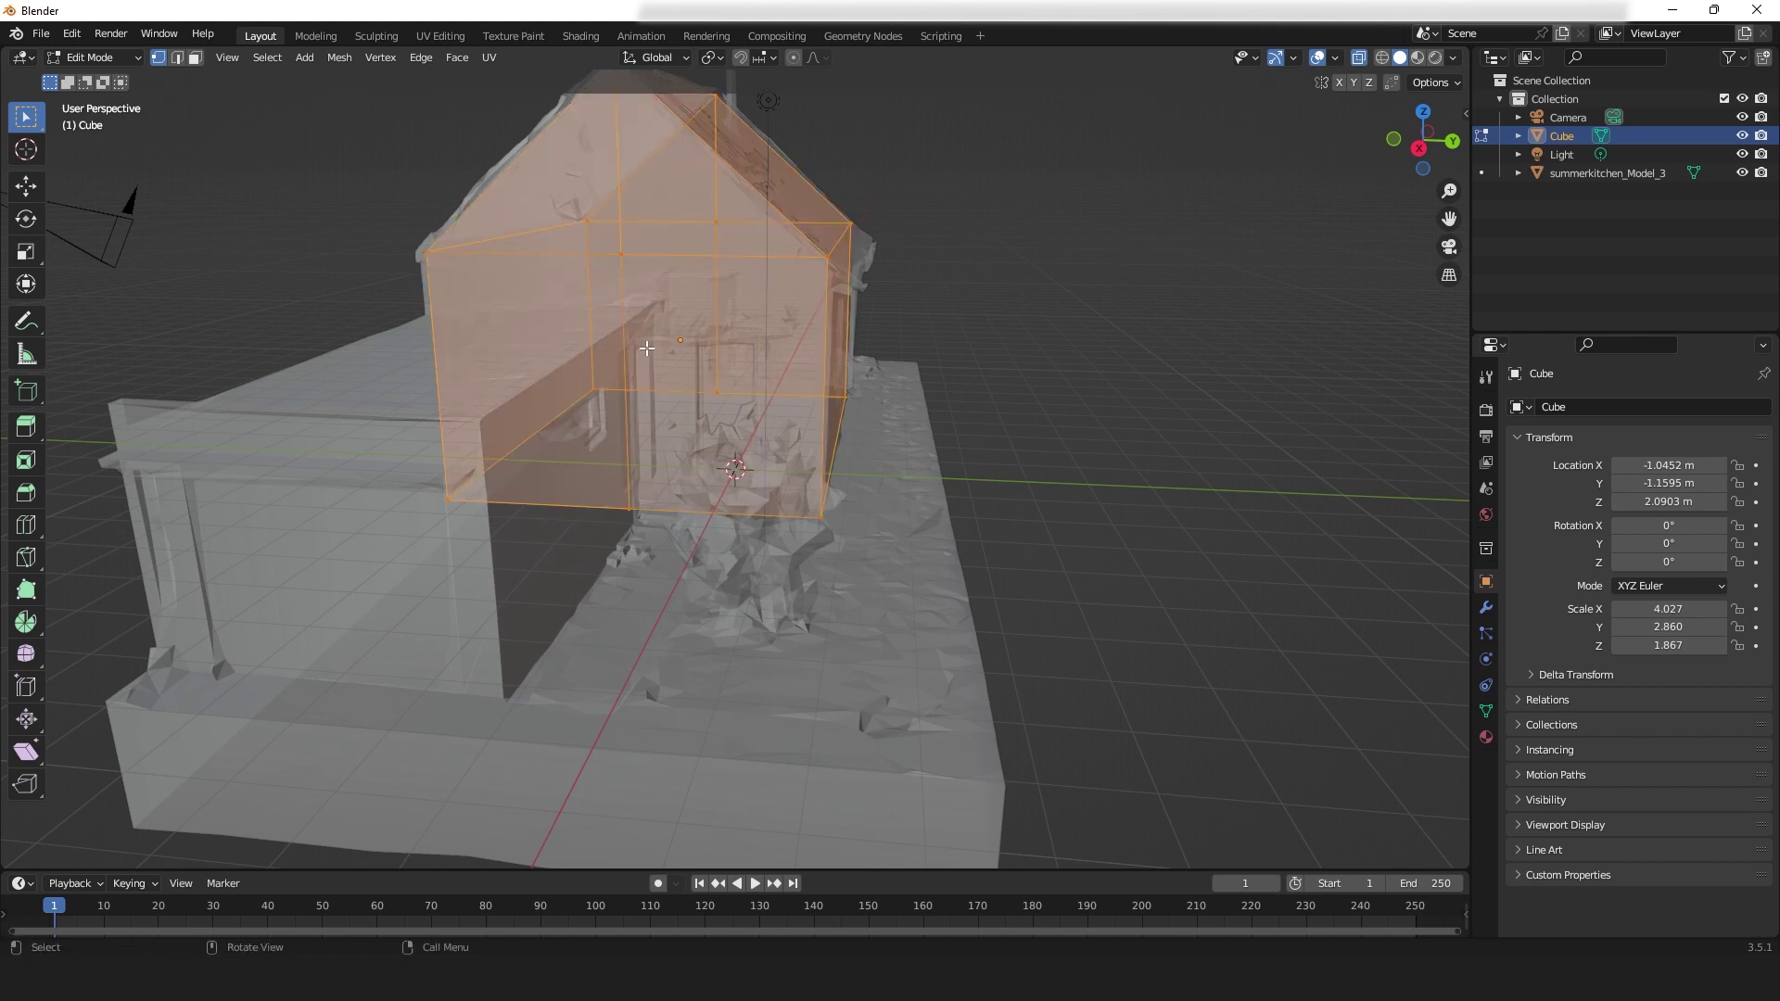
pyautogui.moveTo(621, 503); pyautogui.dragTo(473, 88, button='middle')
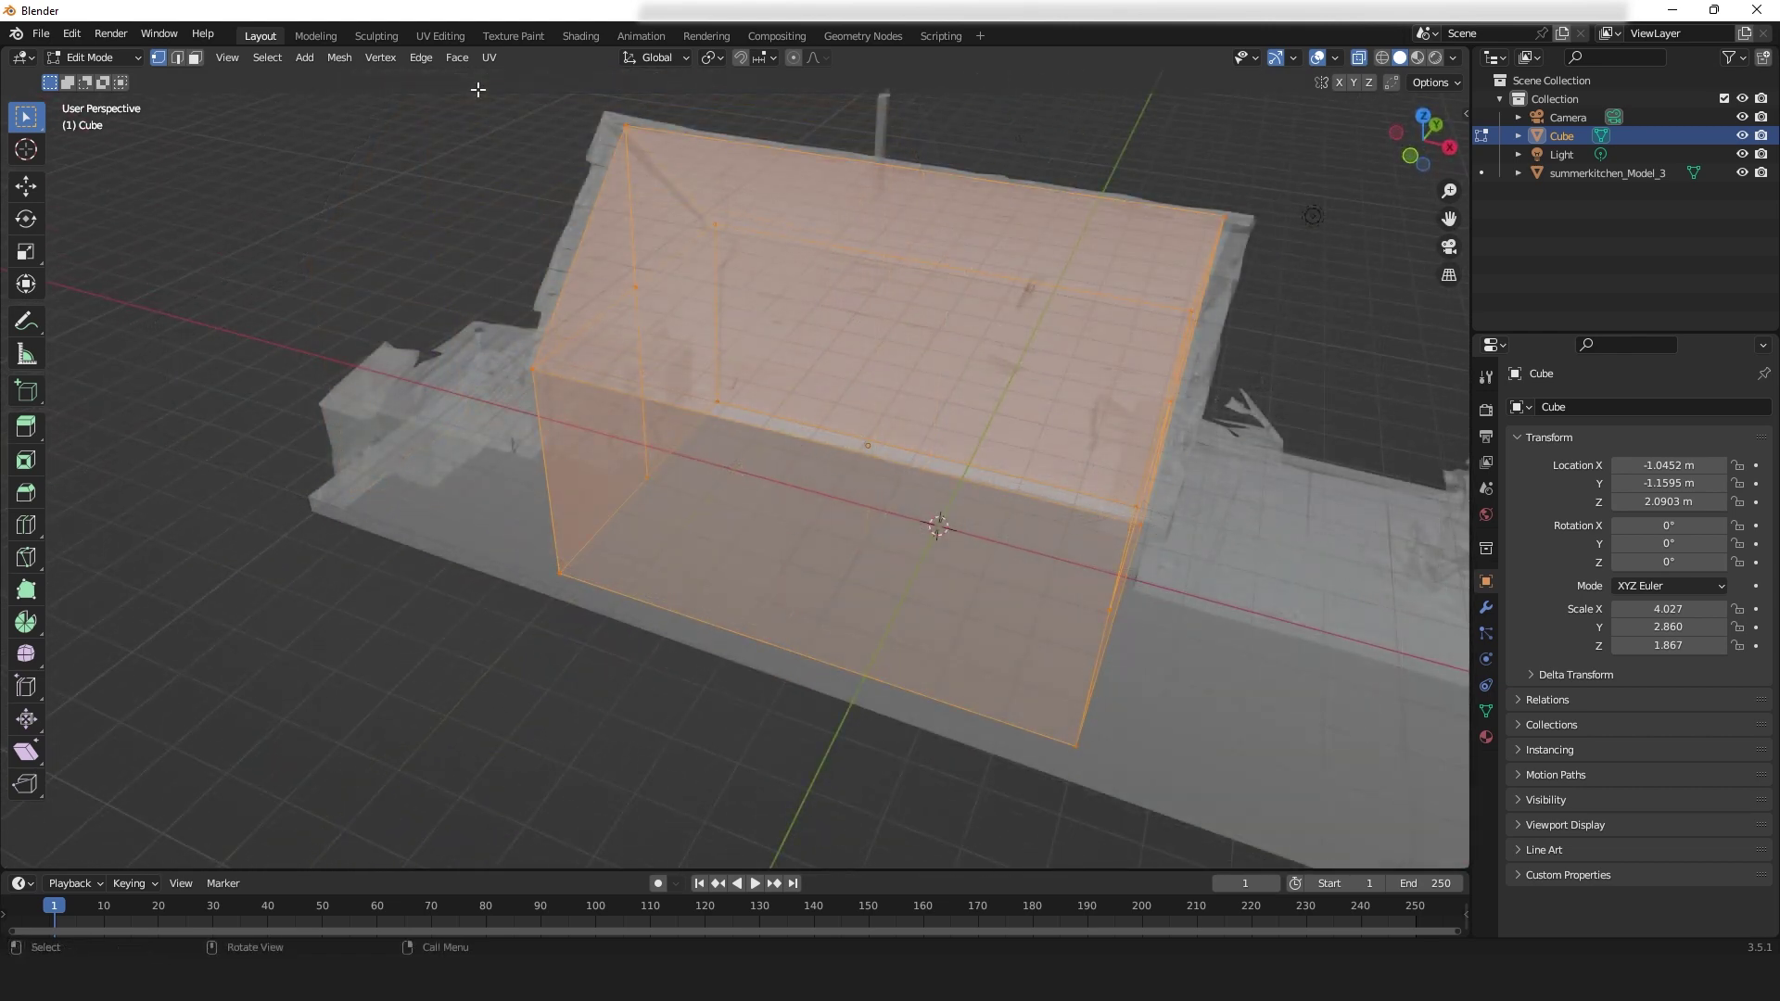
# - Smart UV Project the mesh in UV Editing with a 66° angle limit, then enable X-Ray
pyautogui.click(436, 41)
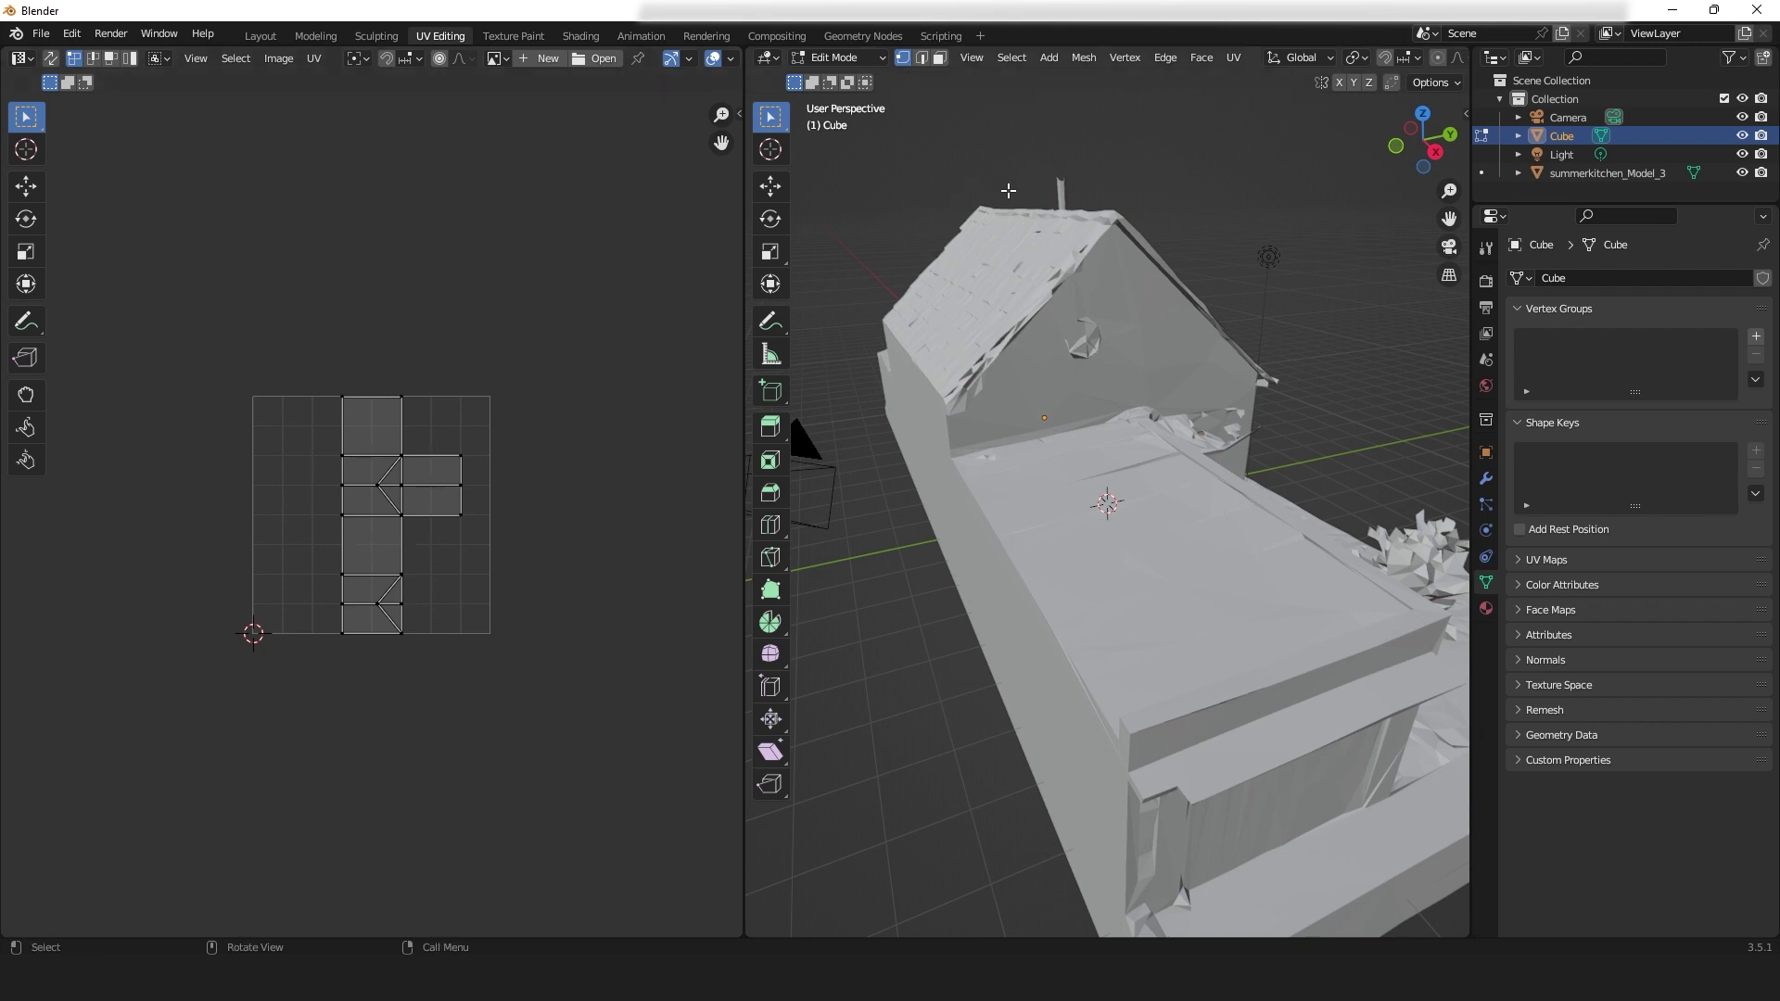
pyautogui.click(1232, 57)
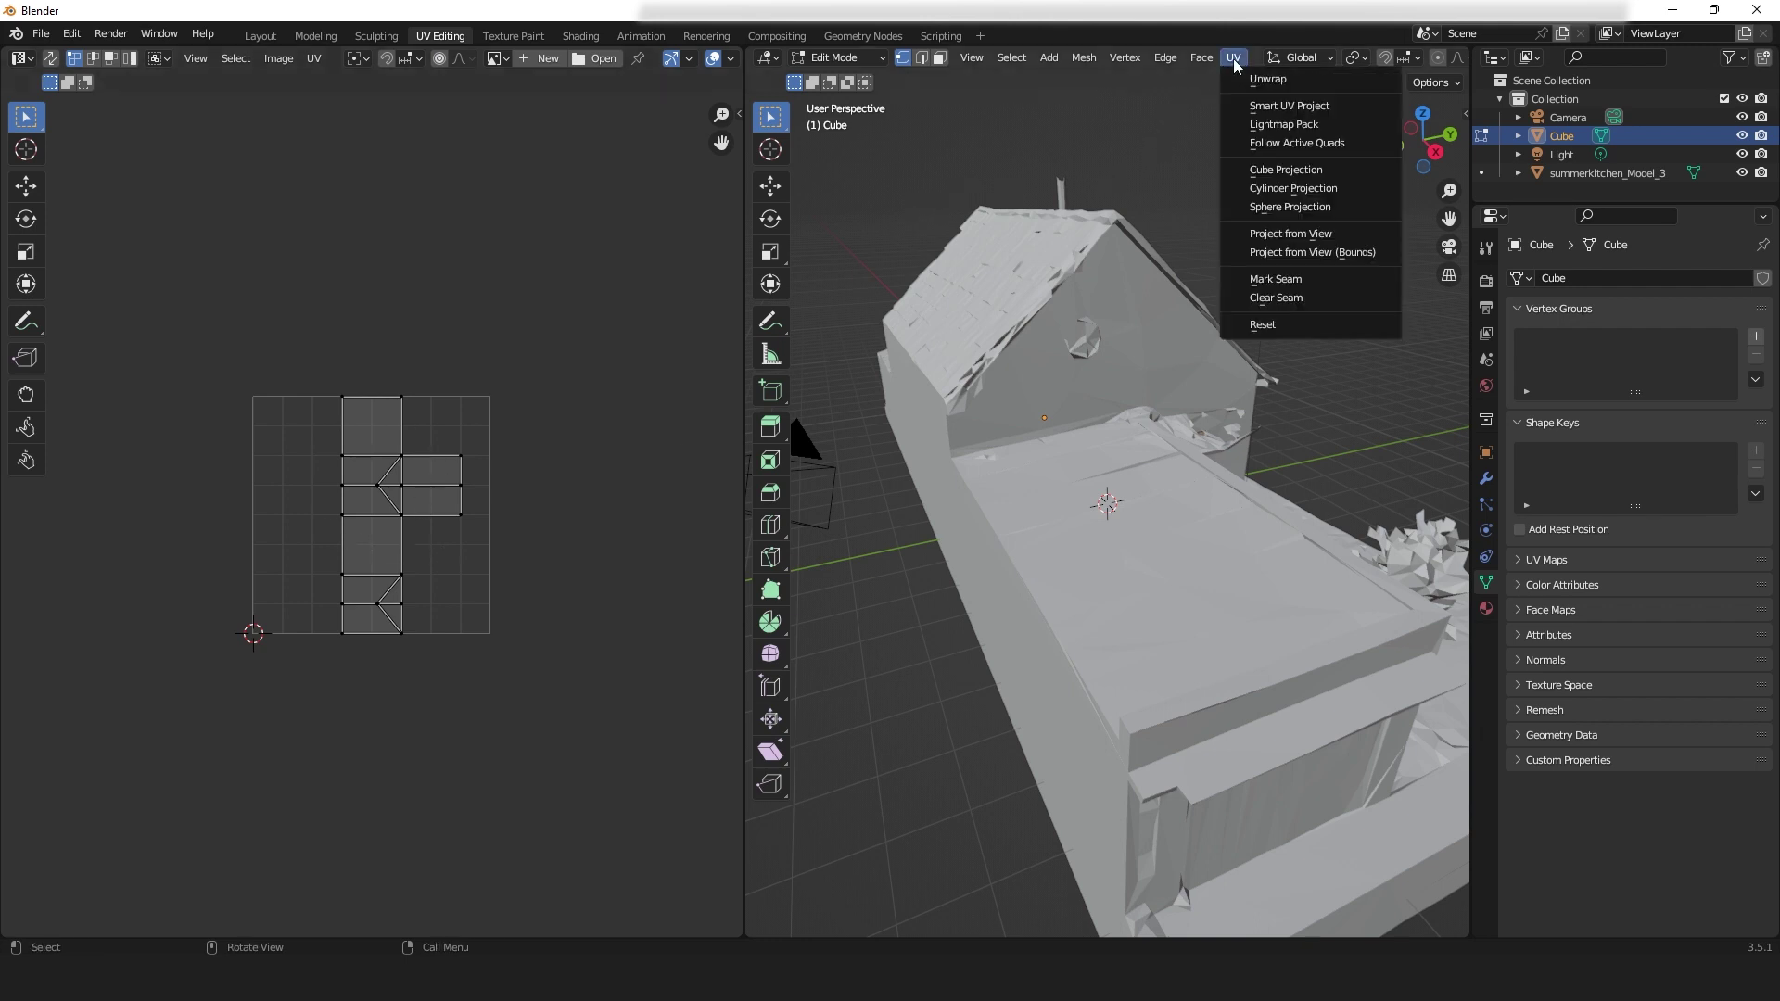
pyautogui.click(1263, 103)
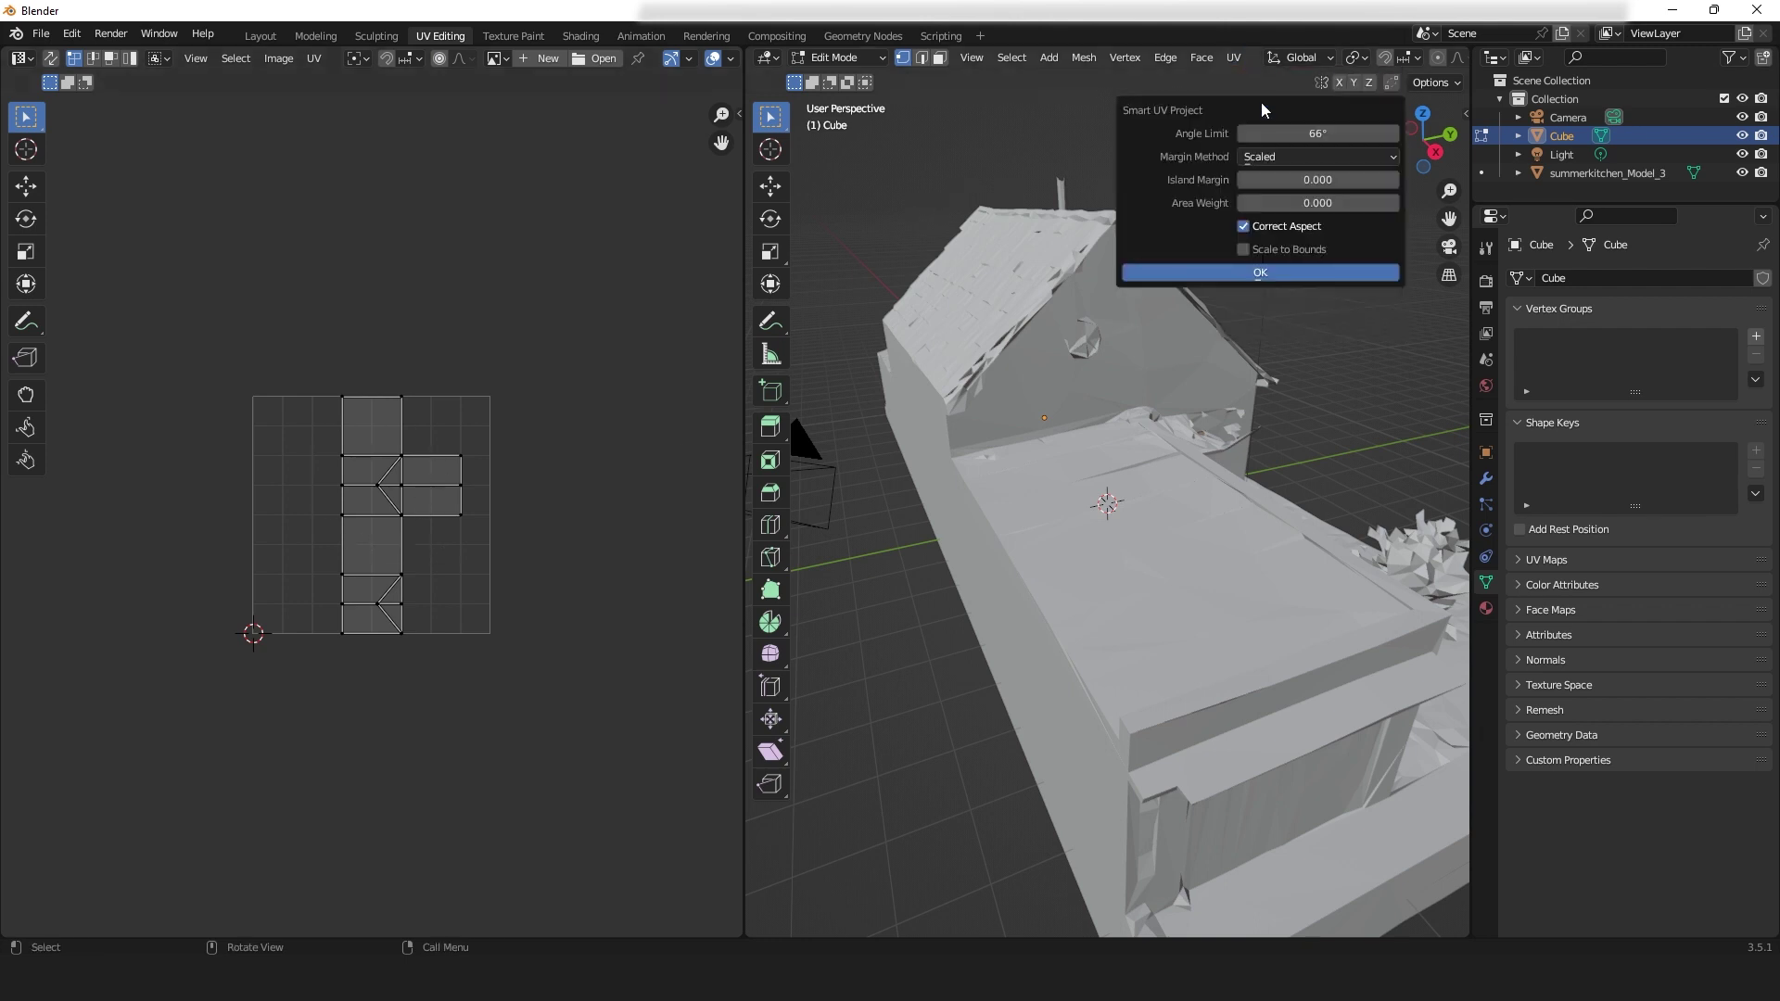
pyautogui.click(1268, 271)
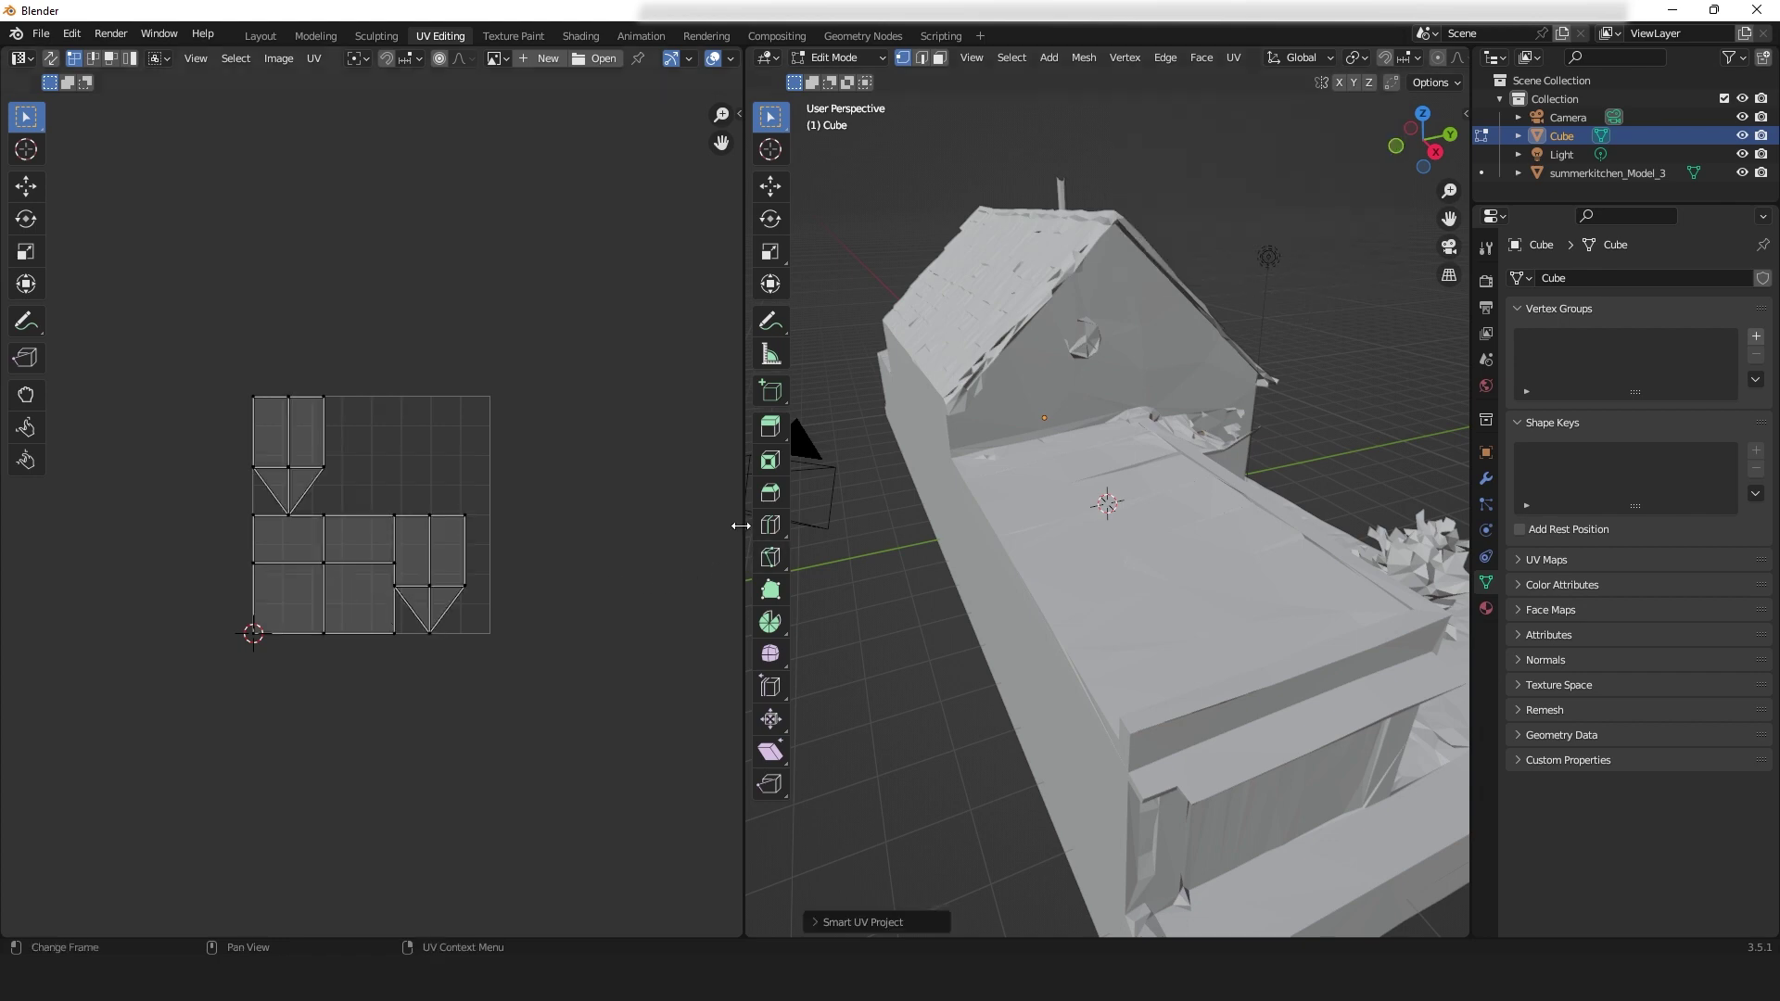
pyautogui.moveTo(1093, 524); pyautogui.dragTo(952, 536, button='middle')
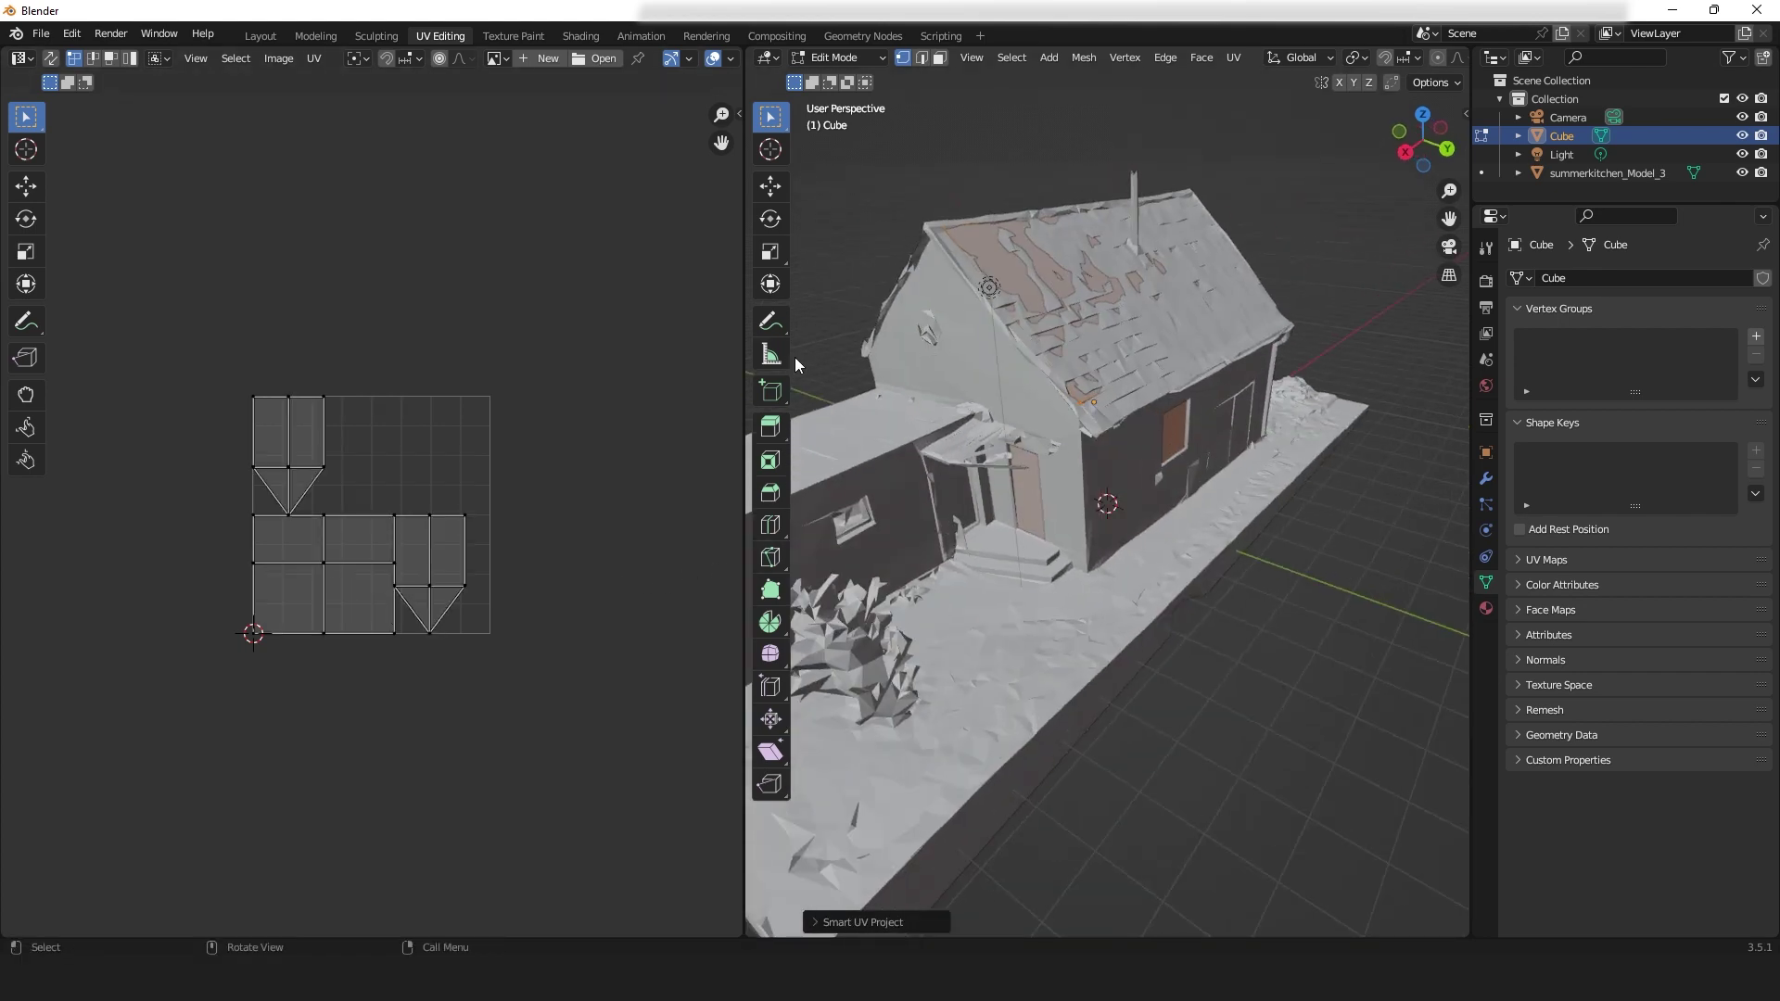
pyautogui.moveTo(745, 374); pyautogui.dragTo(473, 387)
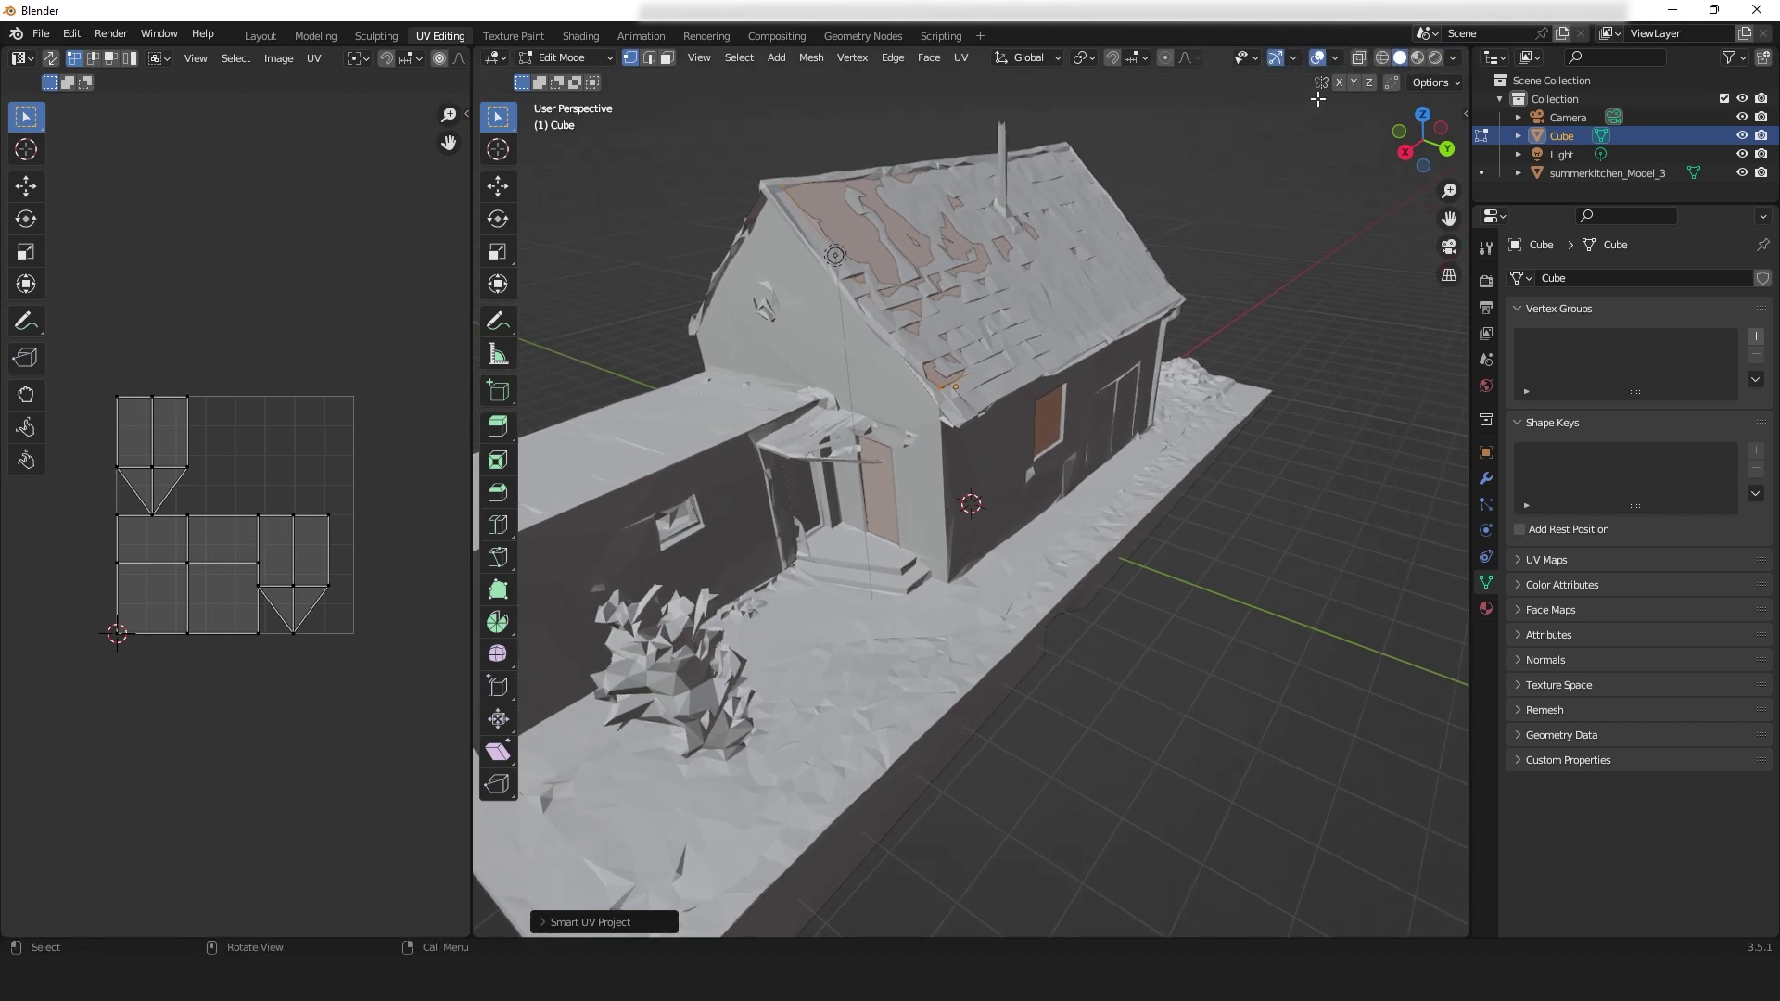
pyautogui.click(1359, 57)
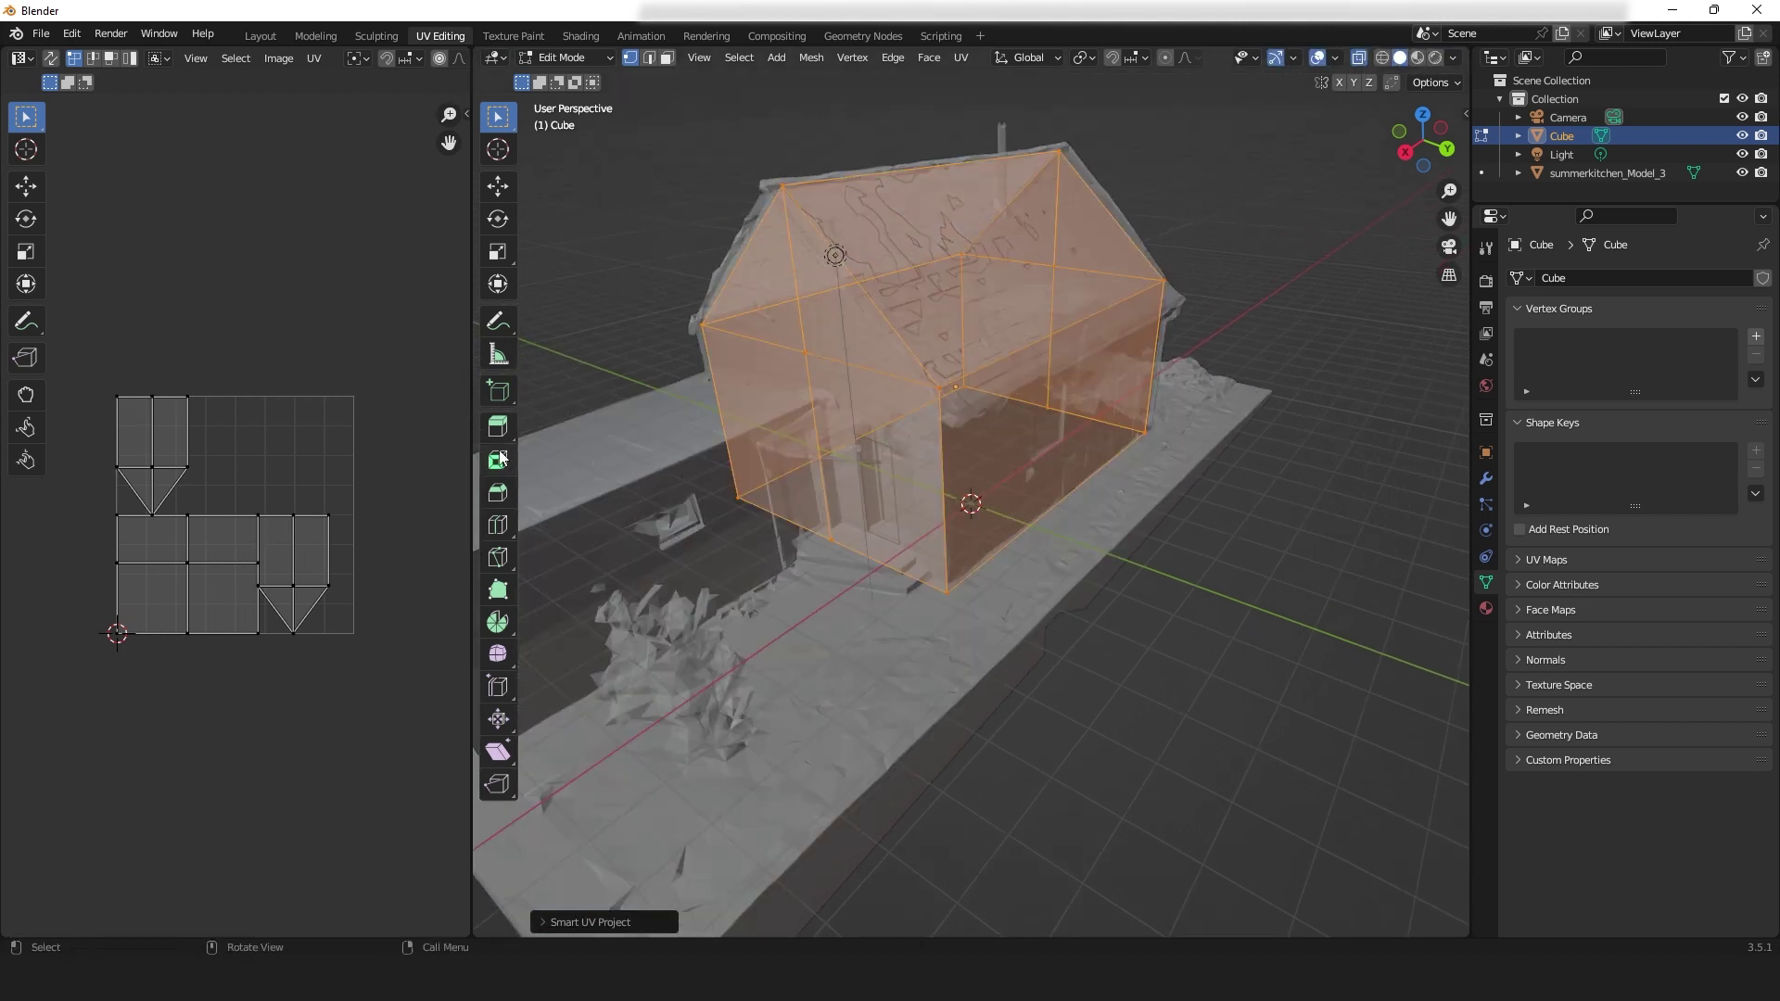
pyautogui.moveTo(474, 456); pyautogui.dragTo(731, 454)
pyautogui.moveTo(1033, 457); pyautogui.dragTo(815, 435, button='middle')
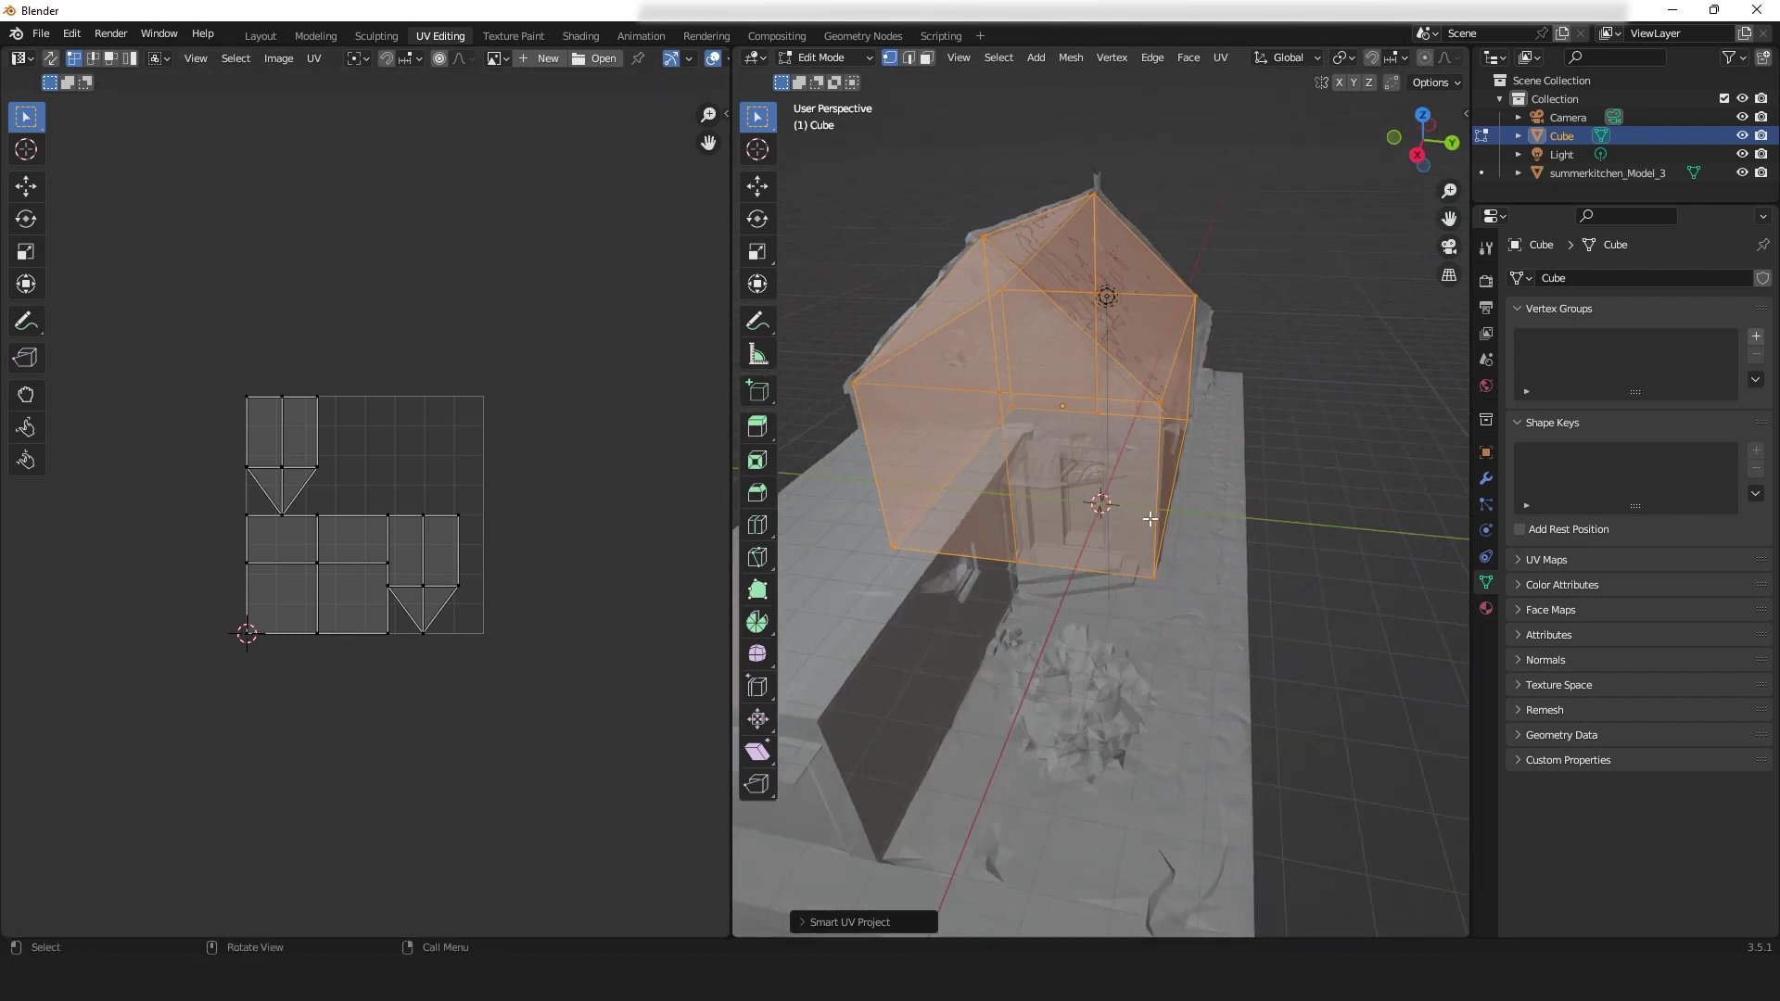
pyautogui.moveTo(1143, 524); pyautogui.dragTo(1075, 523, button='middle')
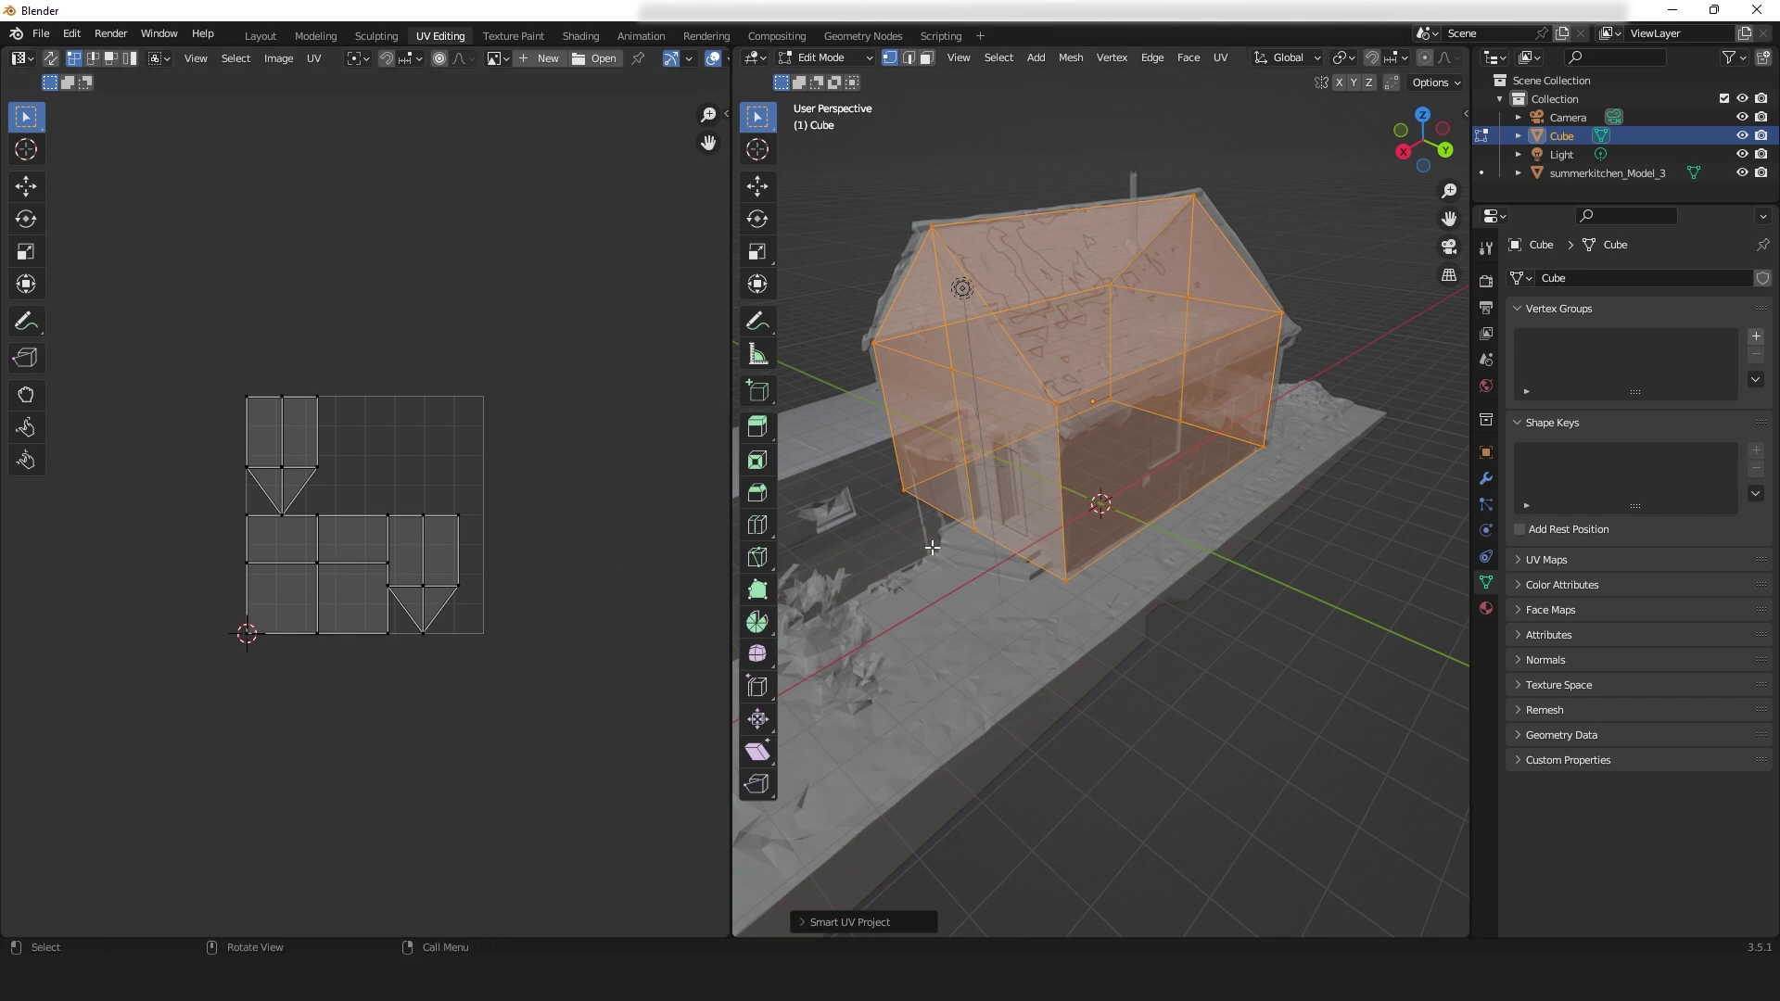
pyautogui.moveTo(992, 548); pyautogui.dragTo(940, 526, button='middle')
# - Scale the left gable face's UV island to 0.1 and move it to the top-right corner
pyautogui.moveTo(876, 202); pyautogui.dragTo(1020, 580)
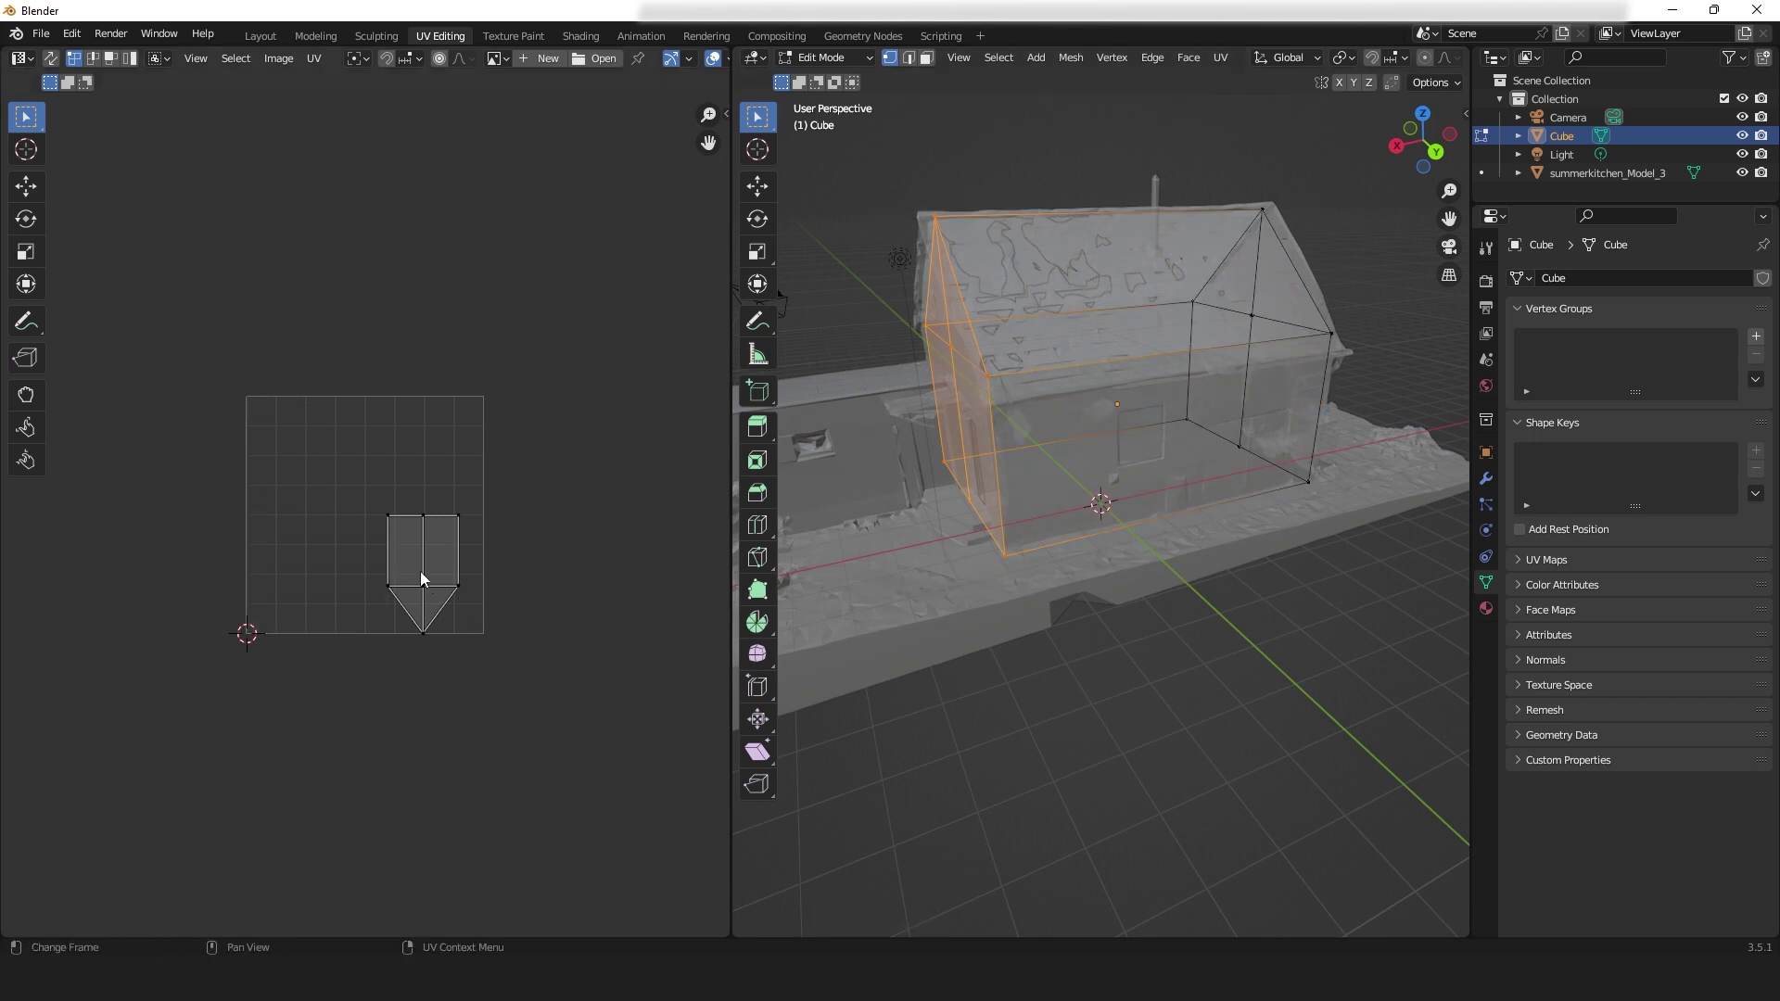
pyautogui.moveTo(383, 507); pyautogui.dragTo(399, 531)
pyautogui.press('a')
pyautogui.write('s')
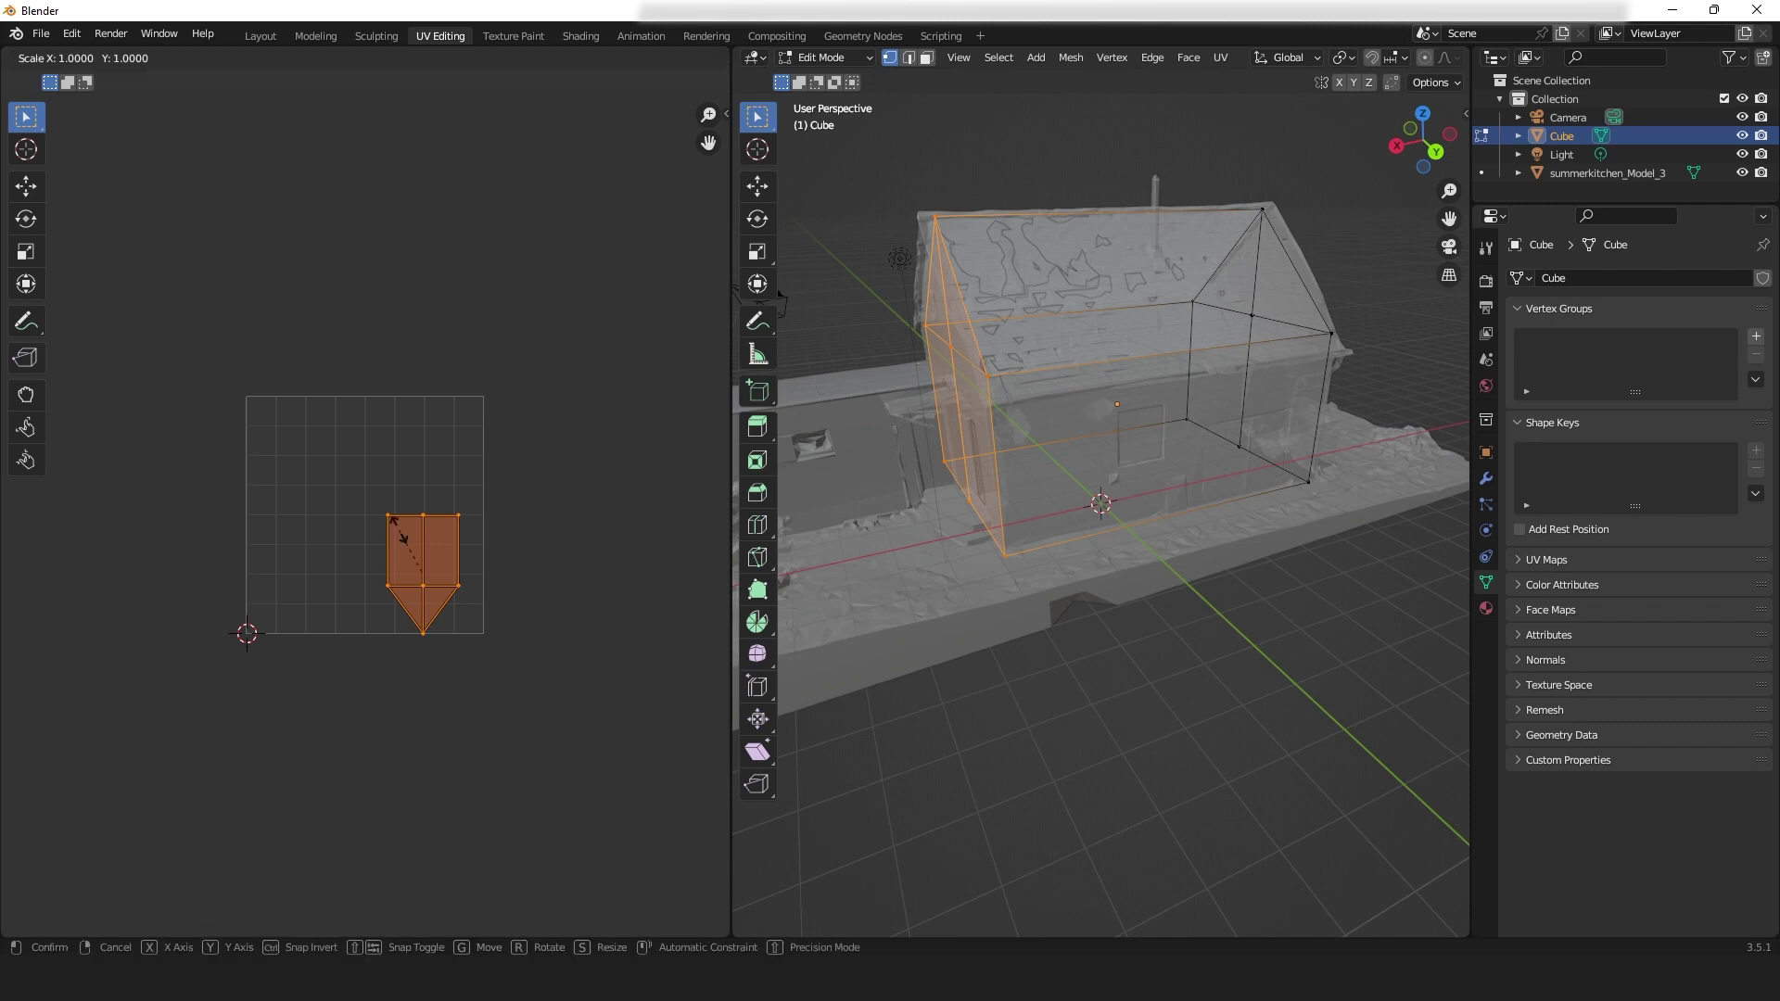
pyautogui.write('.1')
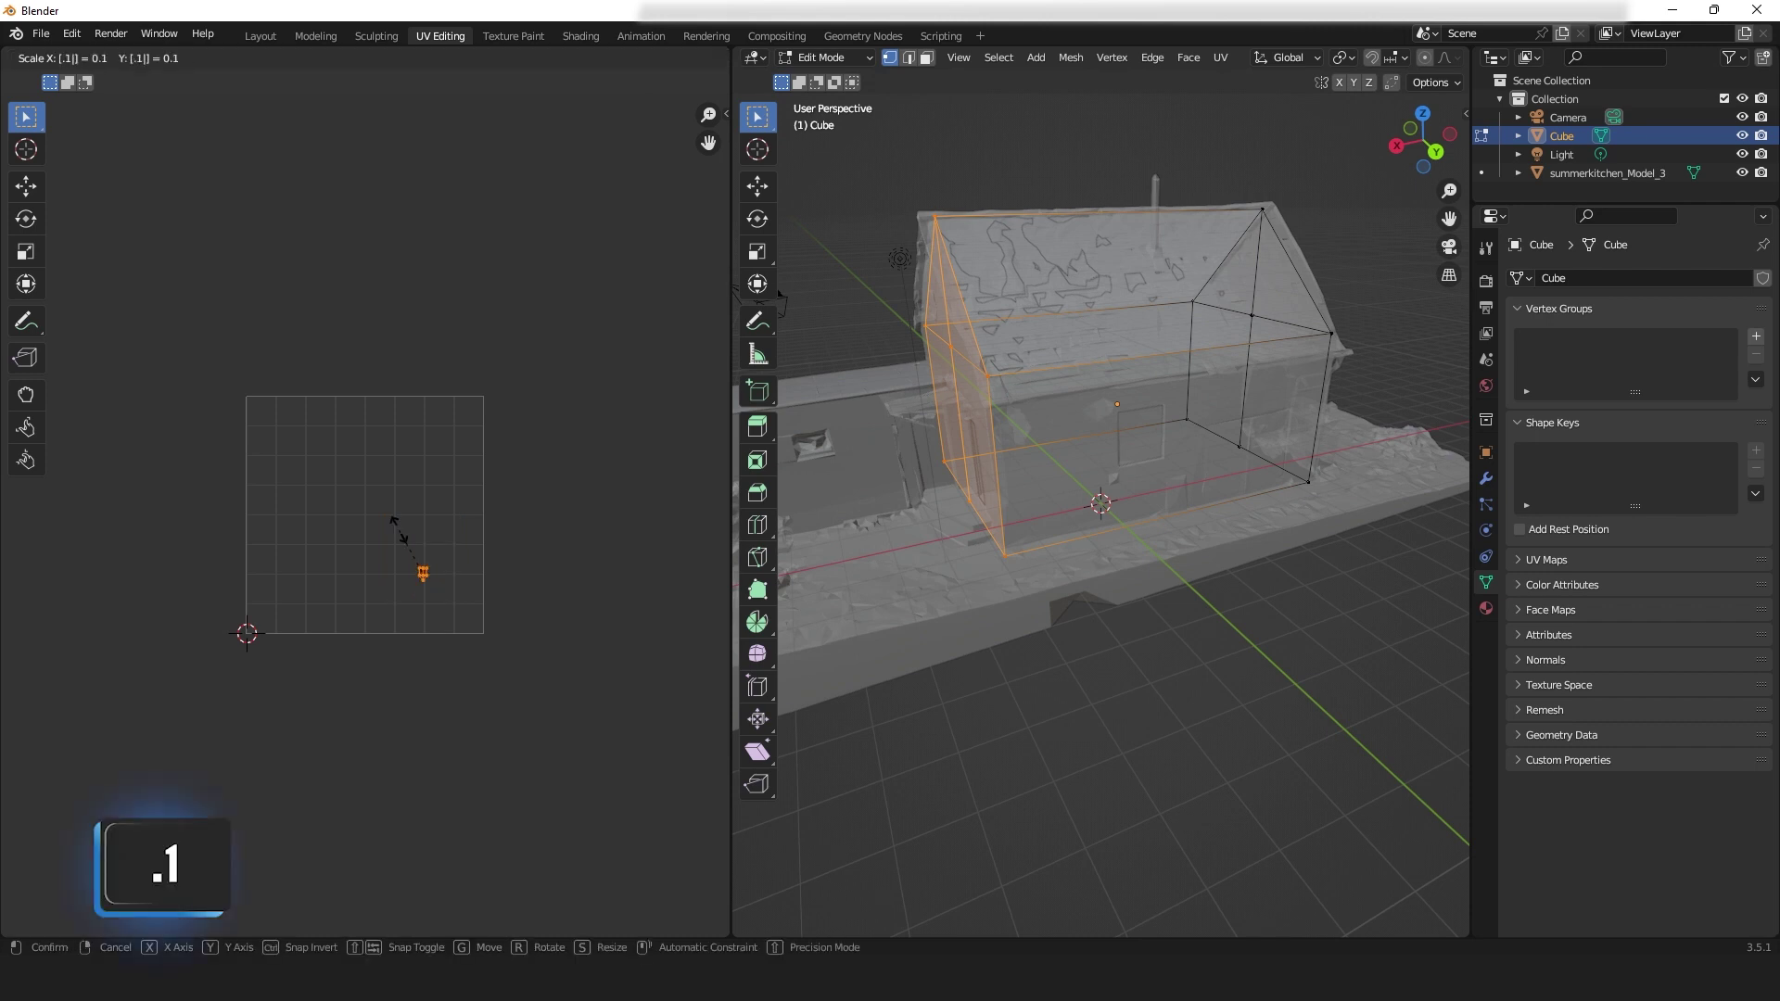
pyautogui.press('Return')
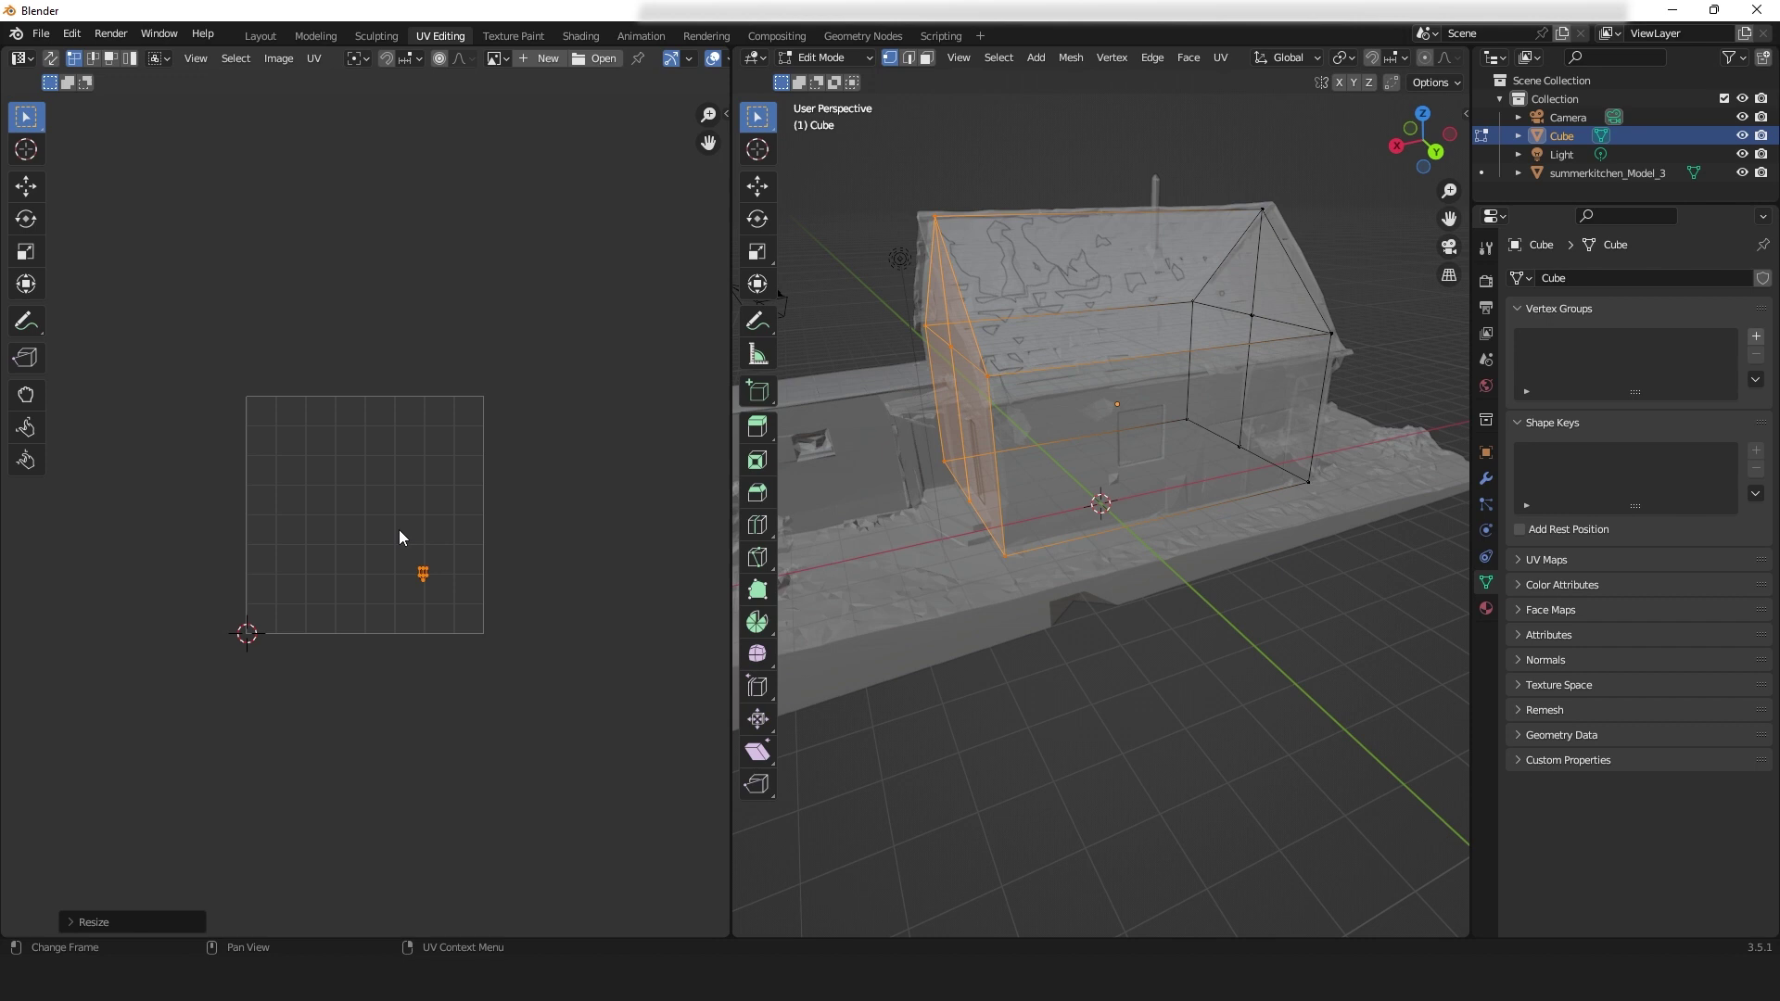
pyautogui.press('g')
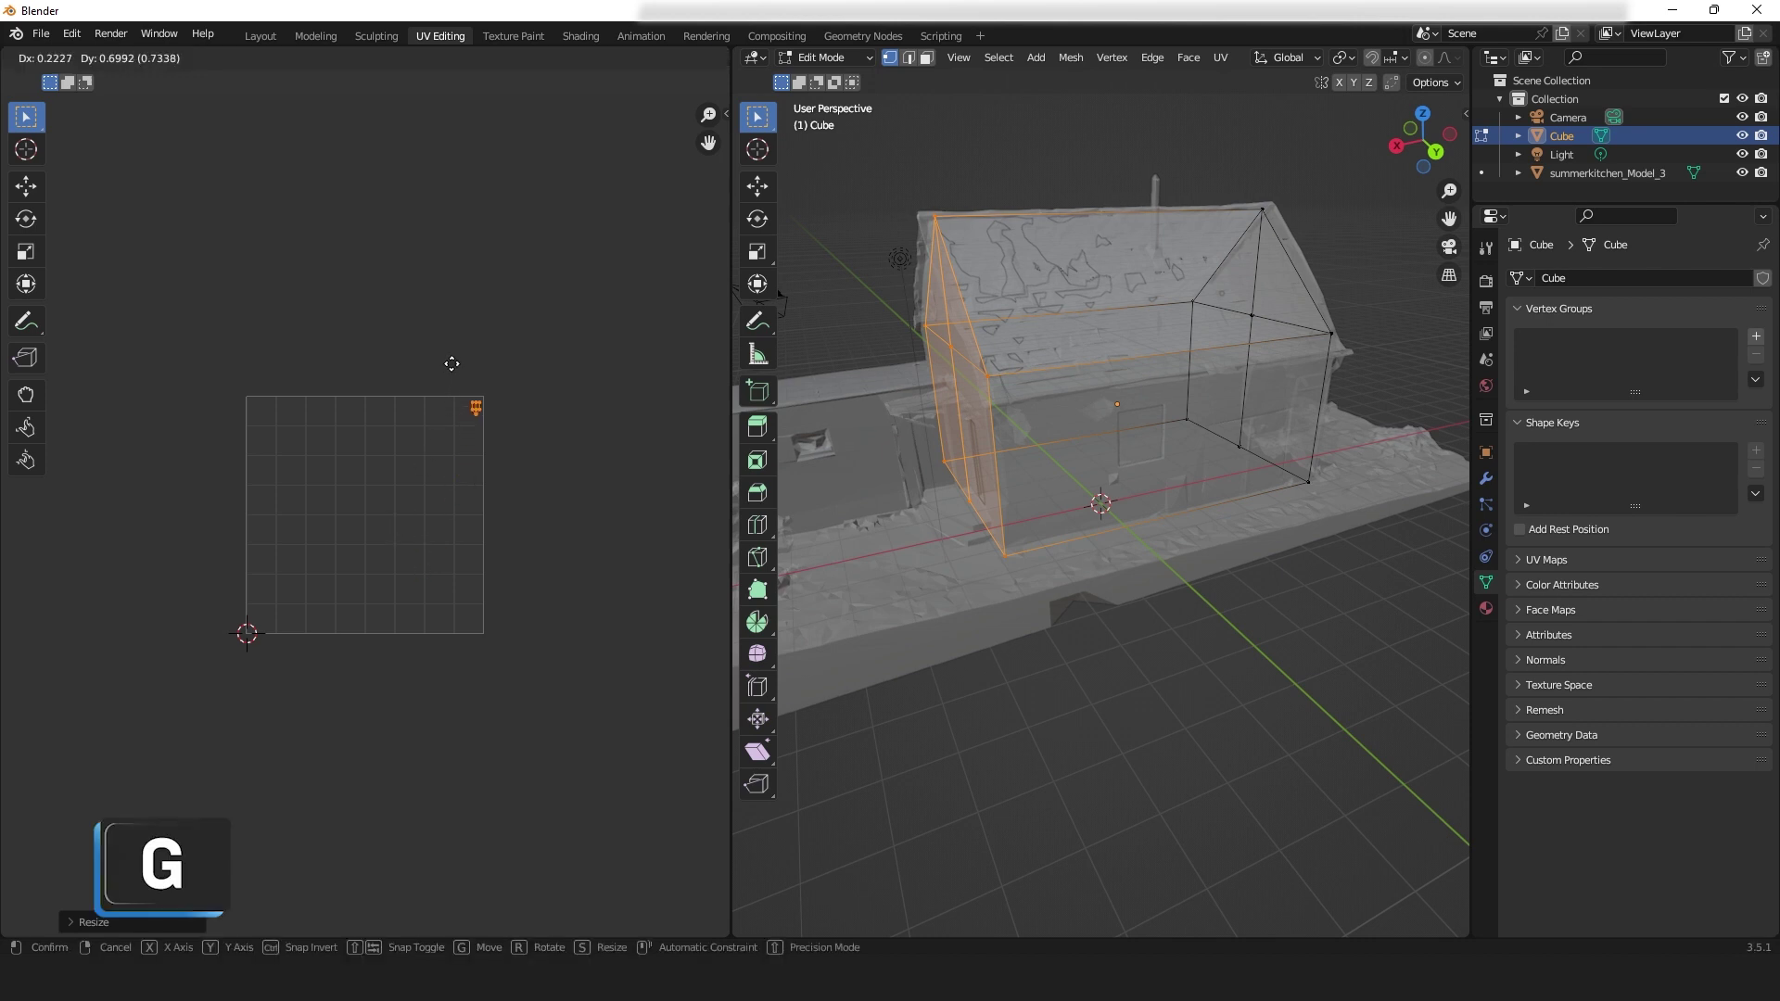
pyautogui.click(451, 363)
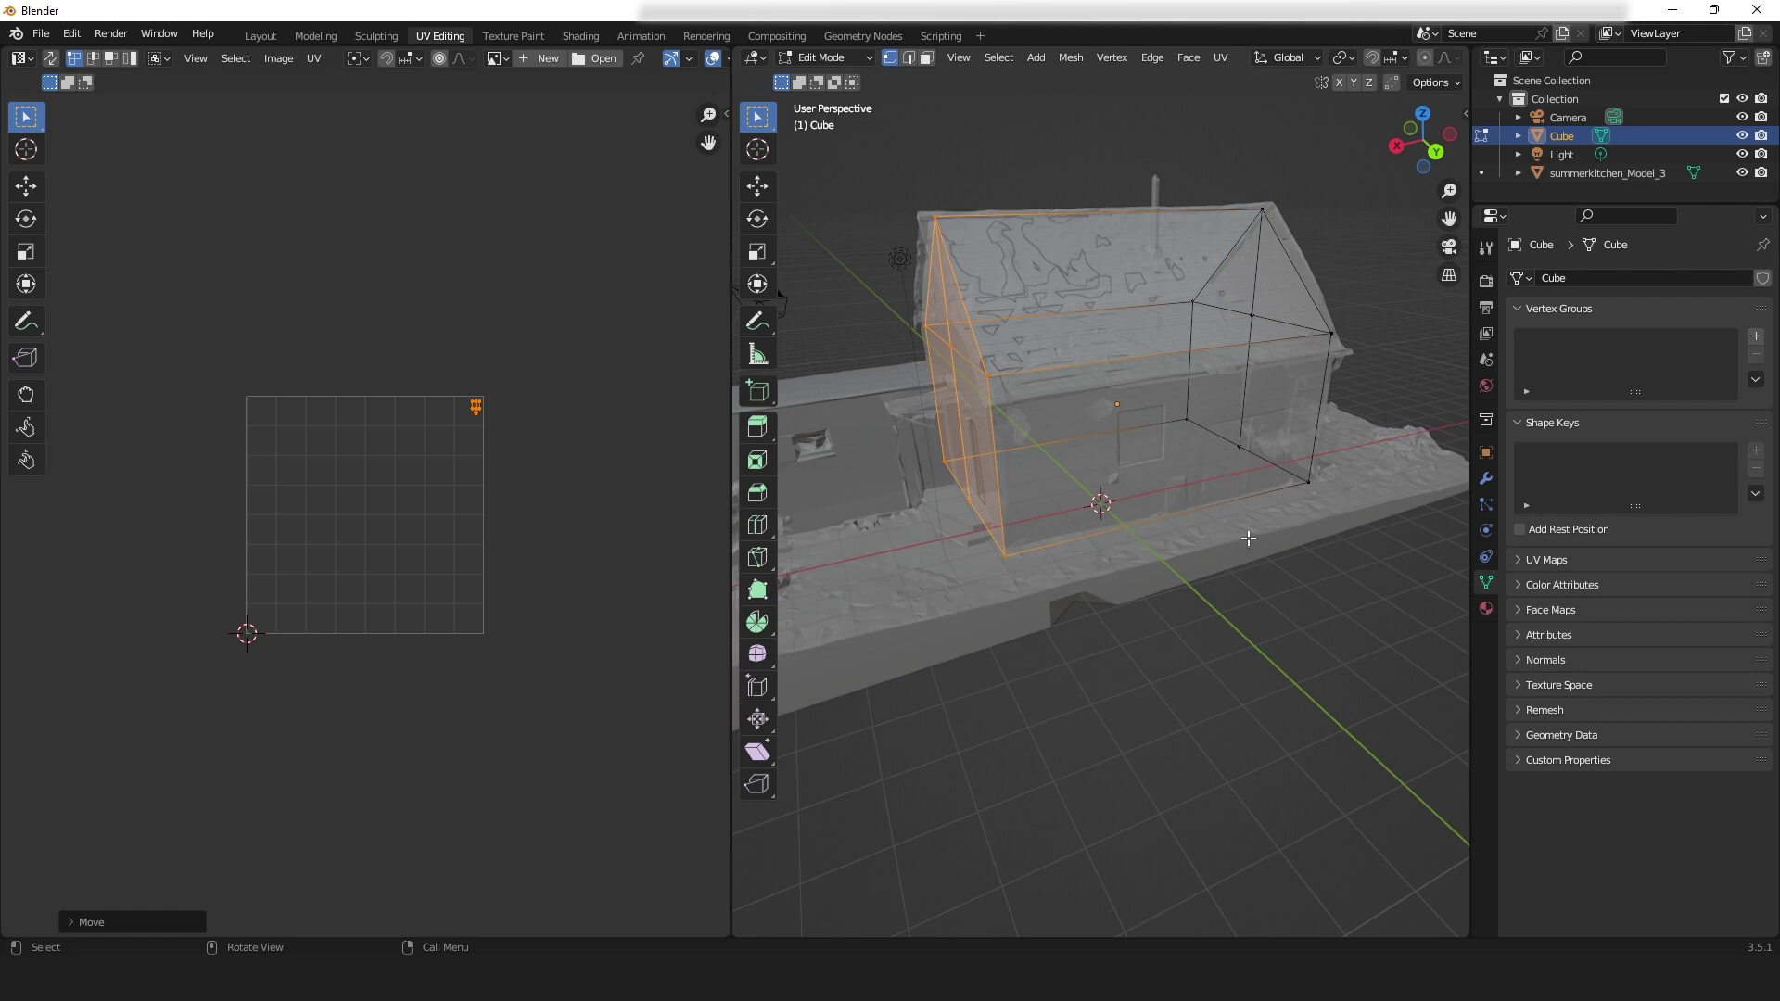
# - Shrink the right side face's UVs to a tenth
pyautogui.moveTo(1247, 537); pyautogui.dragTo(908, 556, button='middle')
pyautogui.click(1265, 492)
pyautogui.write('as.1')
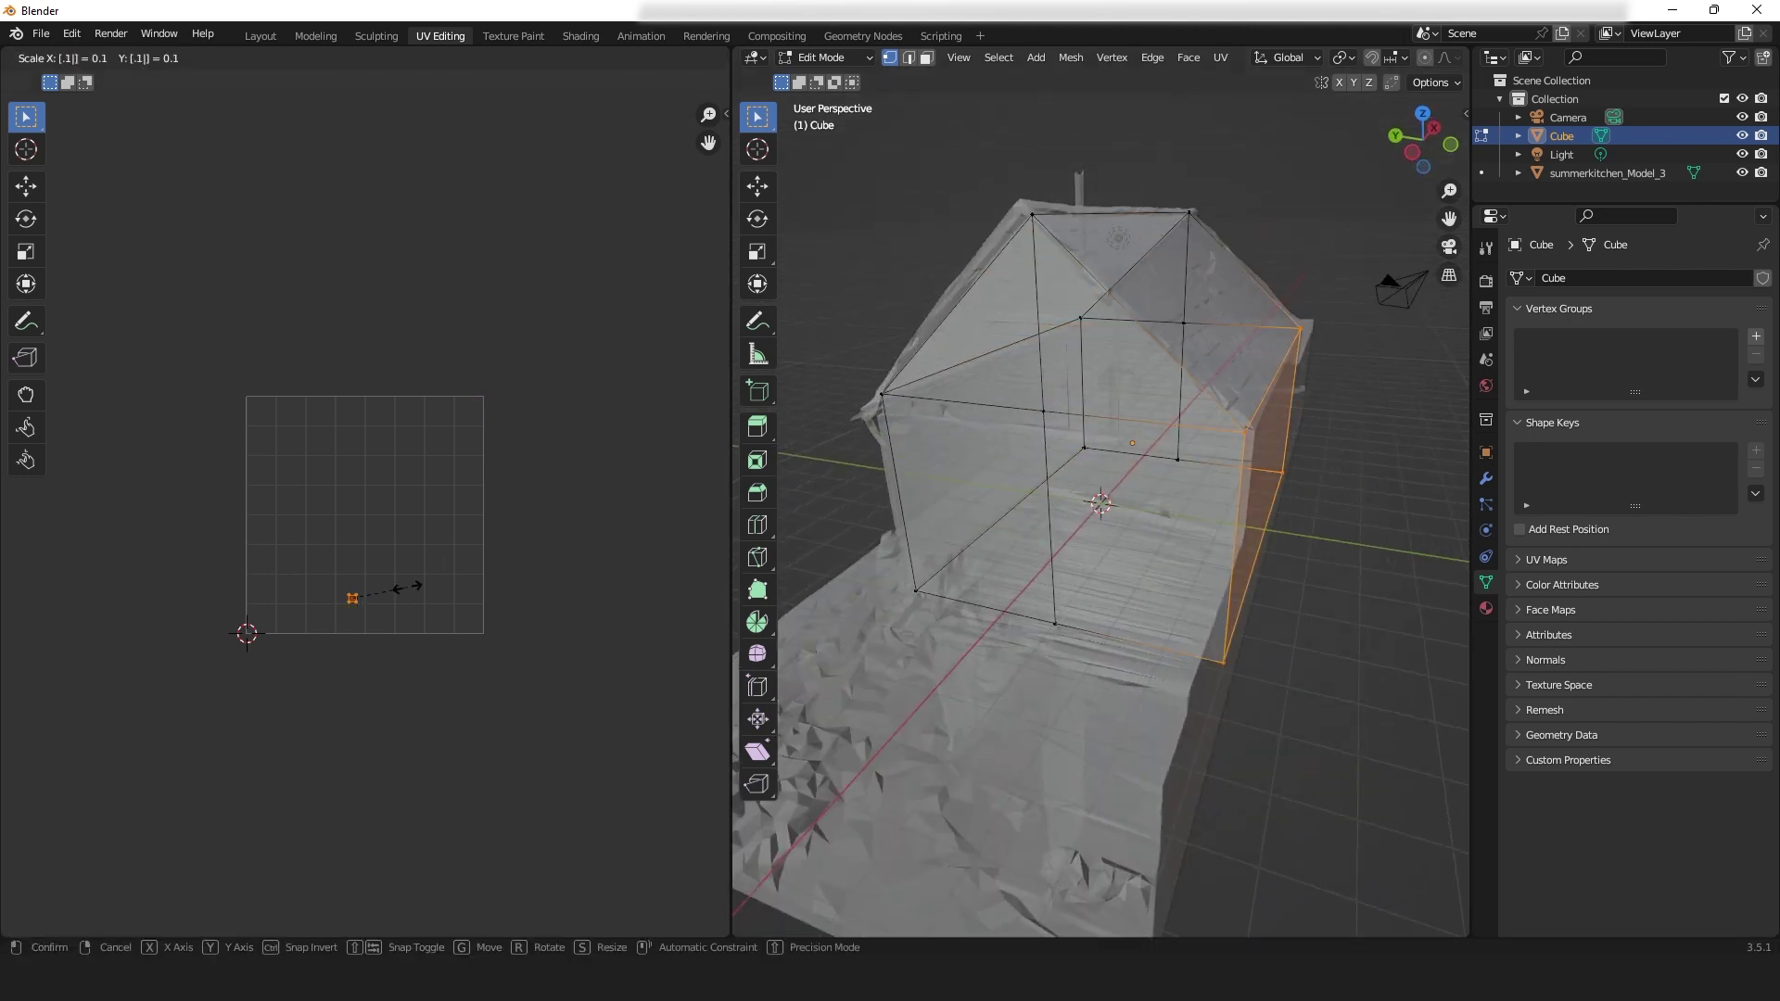
pyautogui.press('Return')
# - Shrink the roof face's UVs to a tenth, place them near the top-right corner, and review all islands
pyautogui.moveTo(1020, 556); pyautogui.dragTo(1112, 547, button='middle')
pyautogui.click(1080, 305)
pyautogui.press('a')
pyautogui.press('s')
pyautogui.press('Return')
pyautogui.press('g')
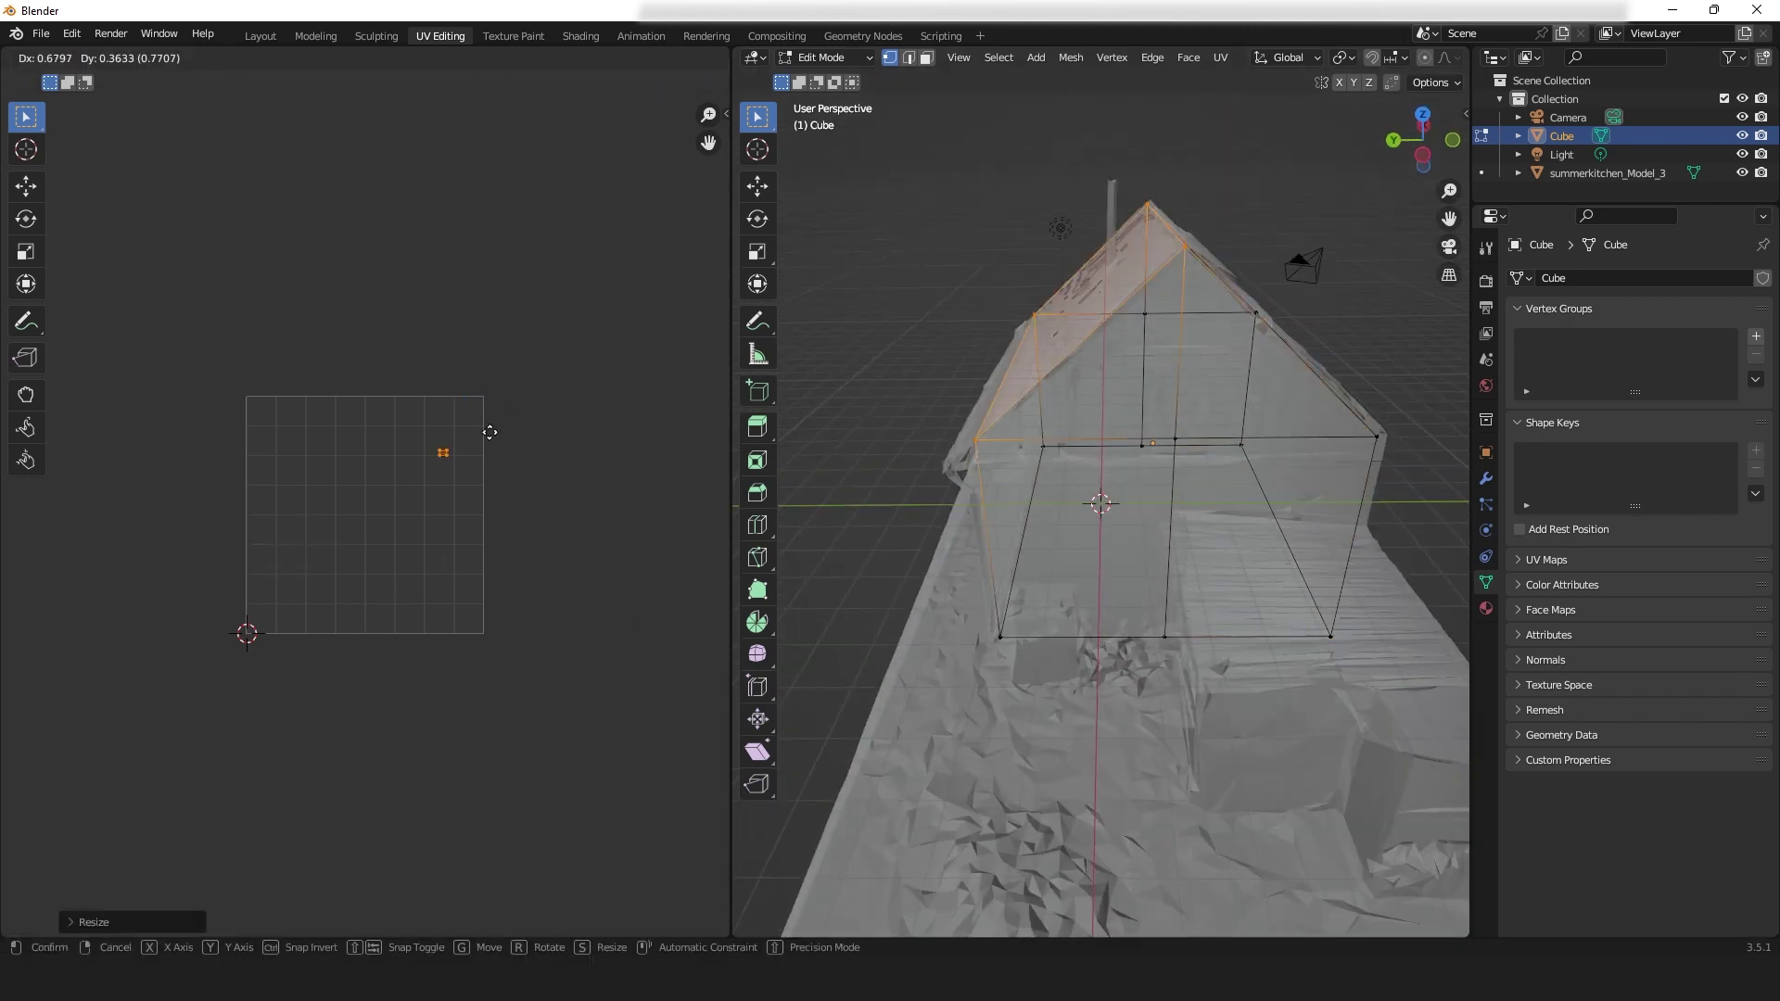
pyautogui.click(490, 432)
pyautogui.moveTo(960, 424); pyautogui.dragTo(994, 469)
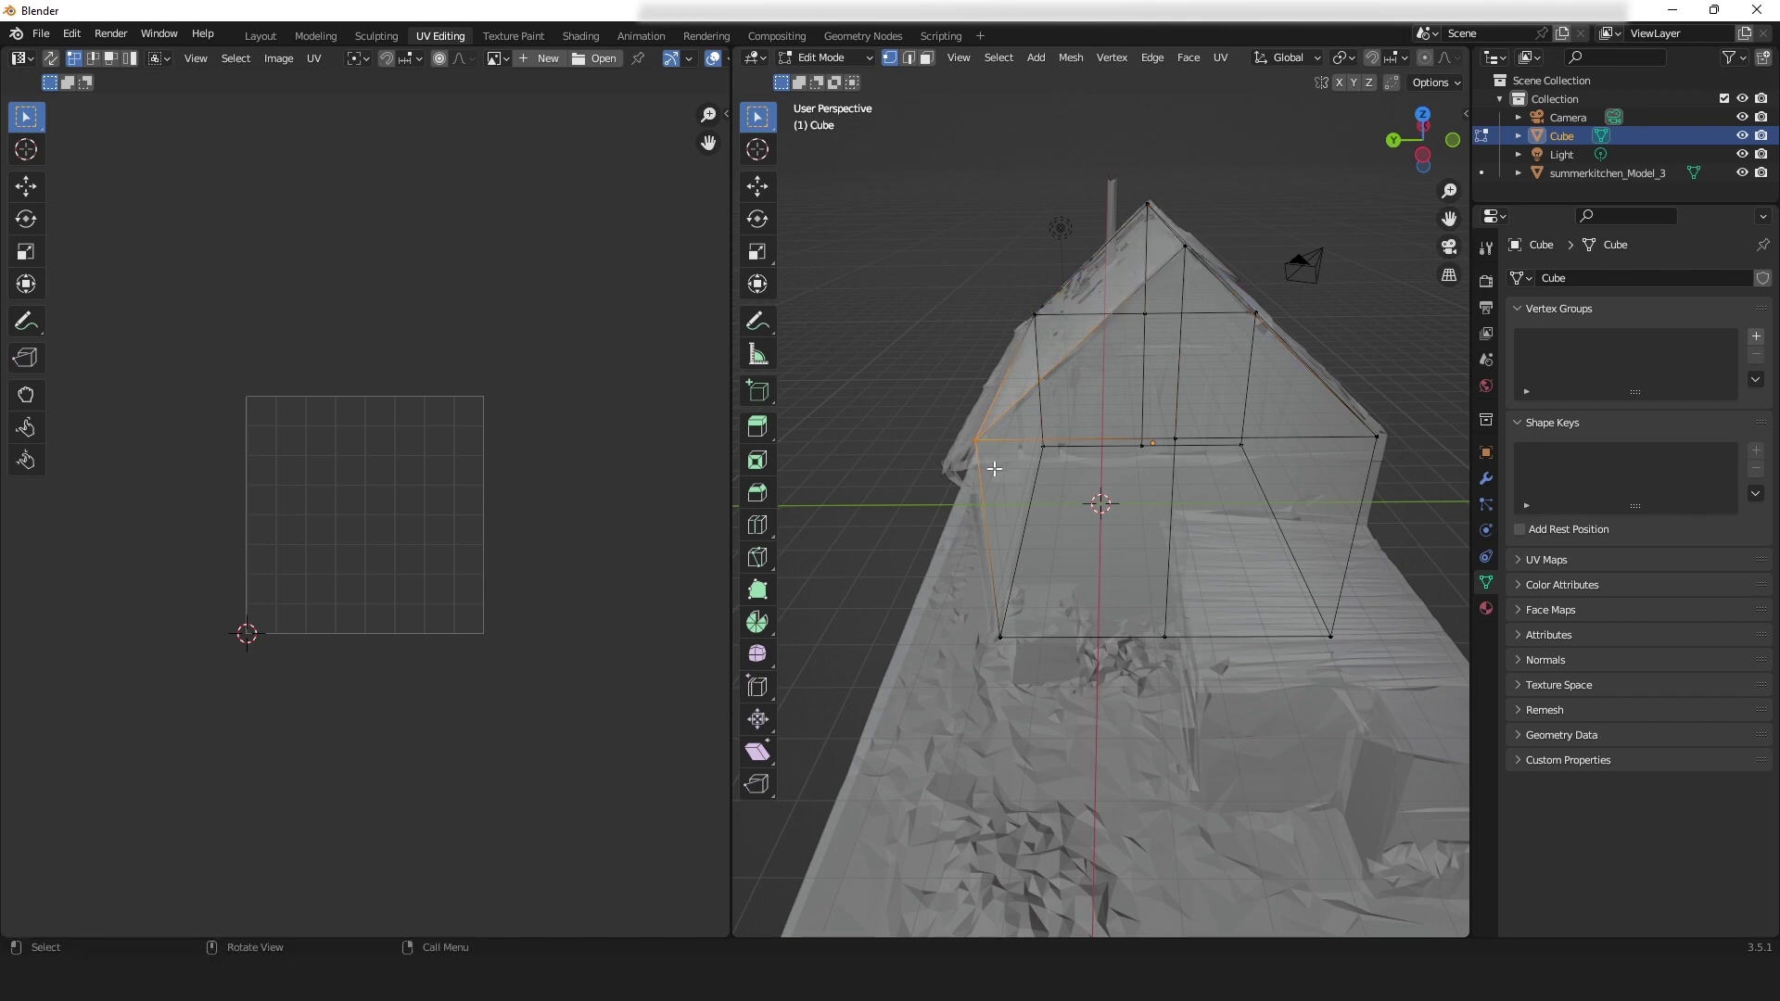
pyautogui.press('a')
pyautogui.moveTo(364, 600); pyautogui.dragTo(424, 705, button='middle')
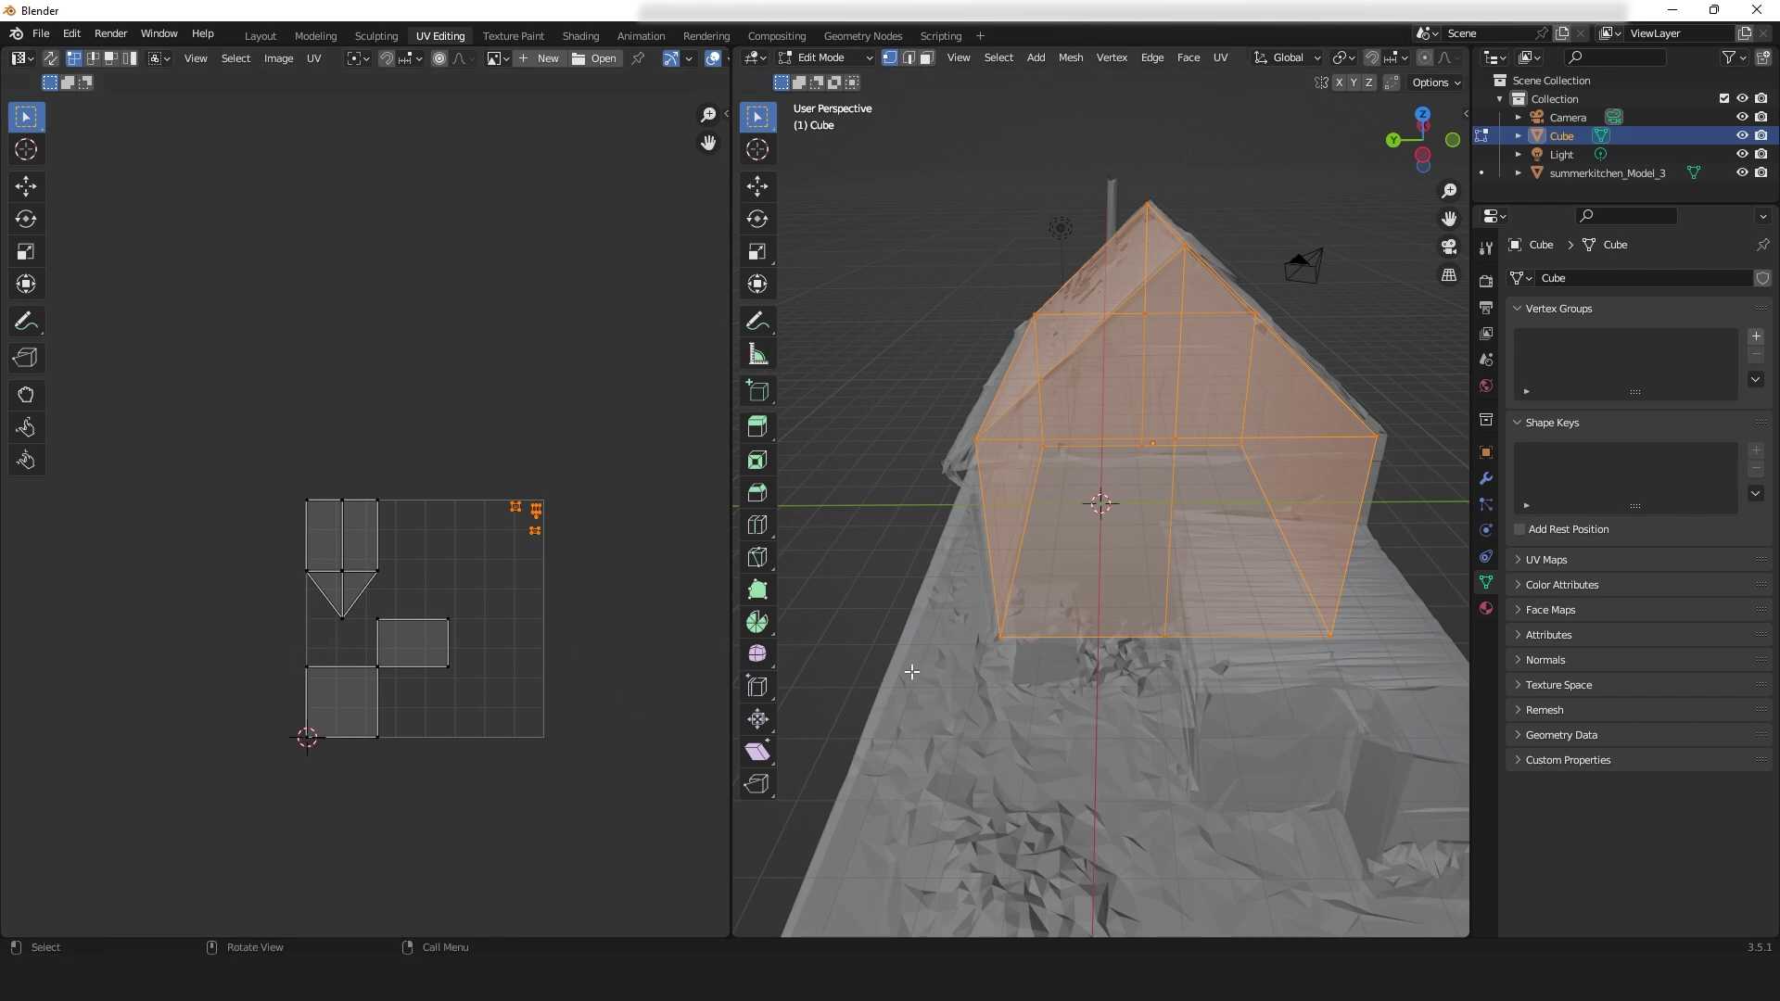
# - Select the right gable end faces and all of their UVs
pyautogui.moveTo(1054, 617); pyautogui.dragTo(1307, 325, button='middle')
pyautogui.moveTo(1303, 176); pyautogui.dragTo(1400, 561)
pyautogui.moveTo(1276, 170); pyautogui.dragTo(1426, 698)
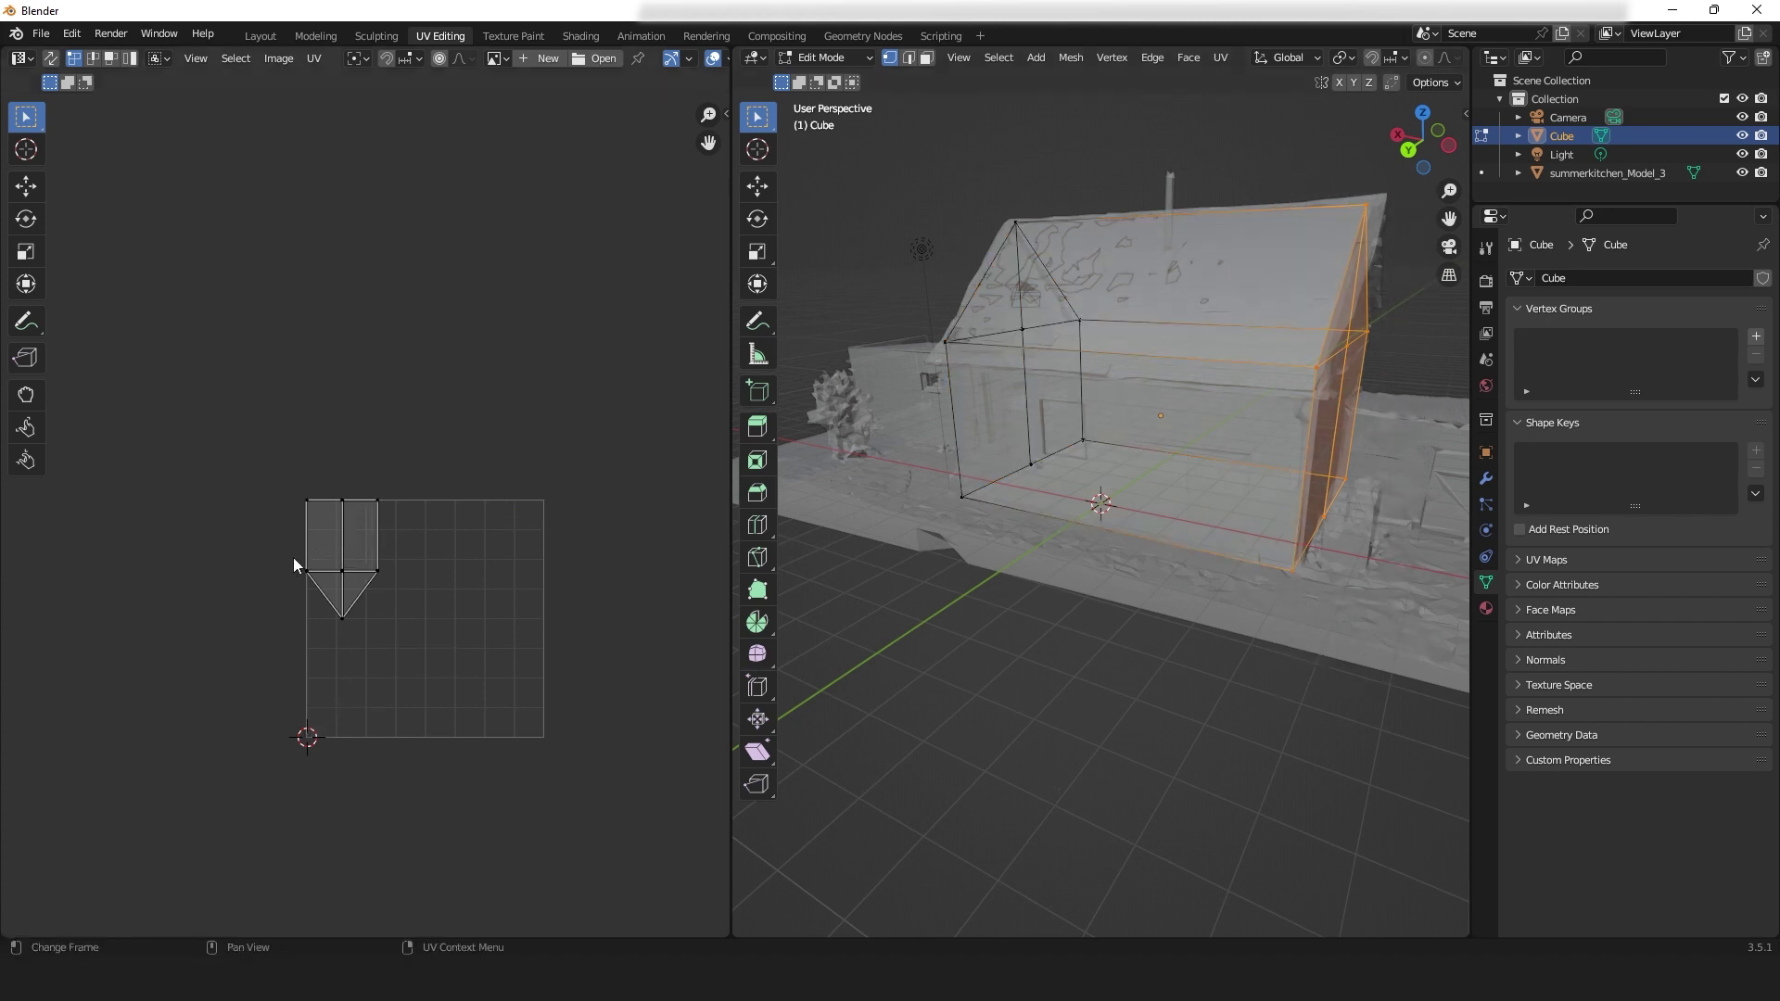
pyautogui.moveTo(293, 558); pyautogui.dragTo(324, 596)
pyautogui.press('a')
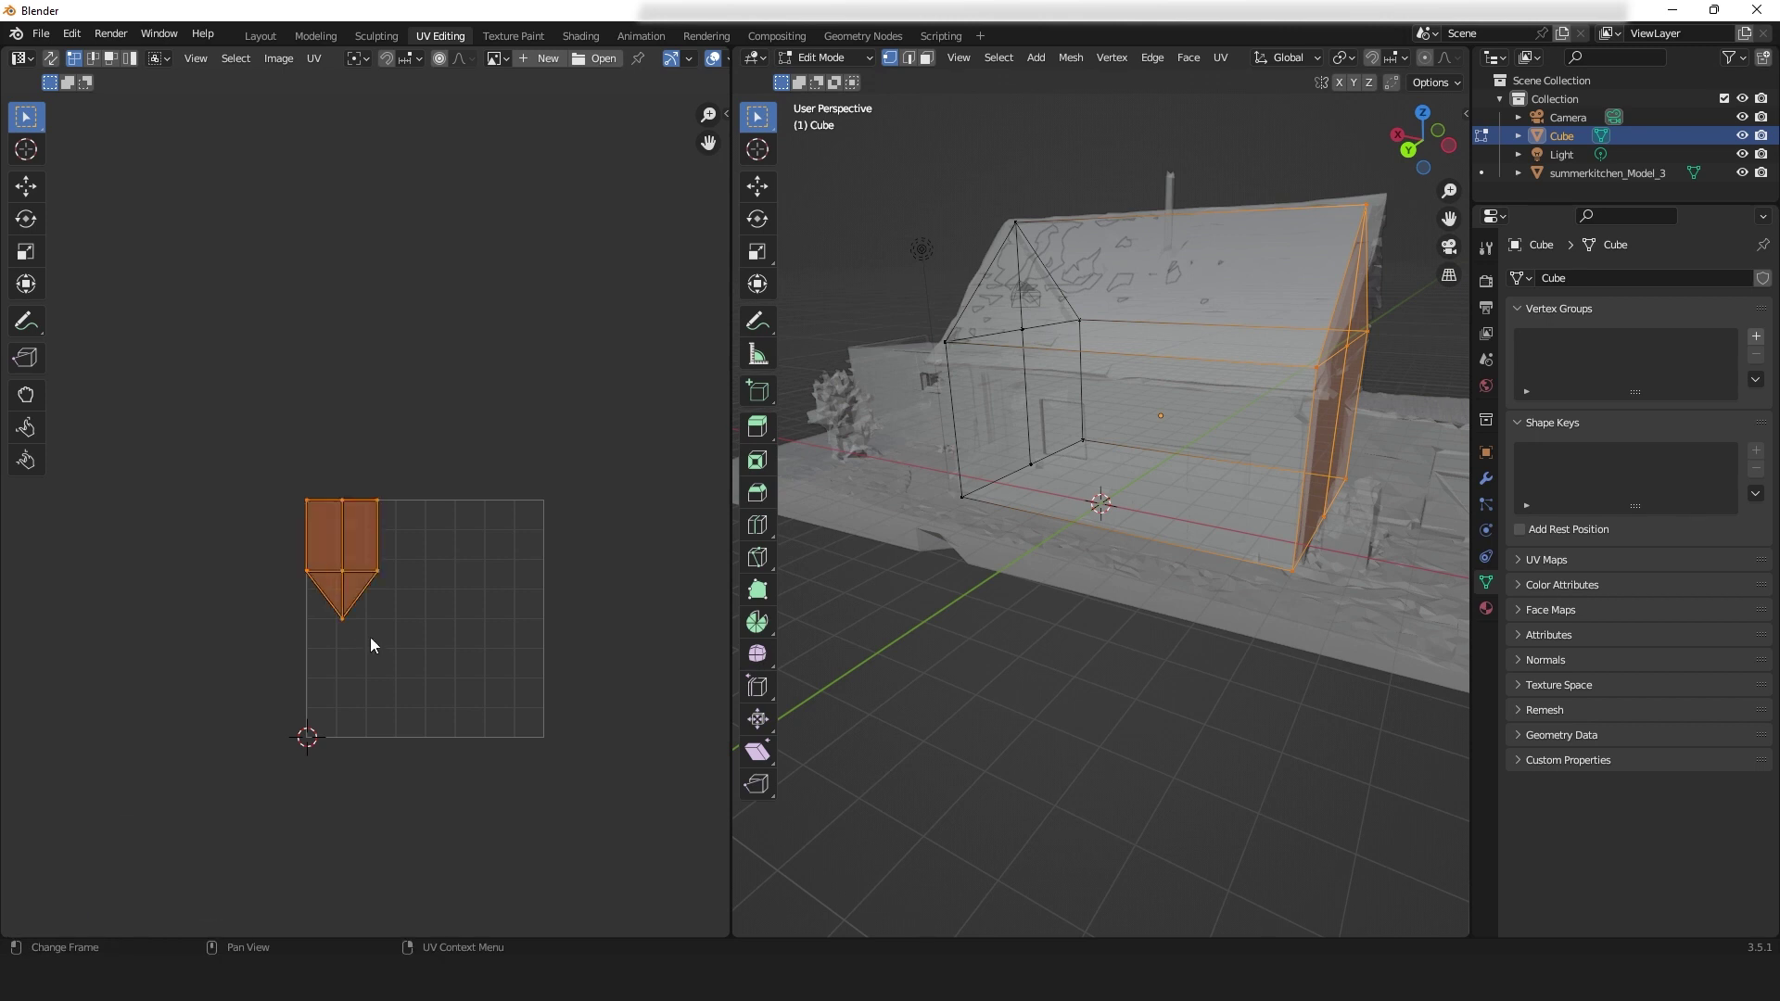
# - Rotate the gable island 180°, enlarge it and place it in the lower right of the UV square
pyautogui.write('r180')
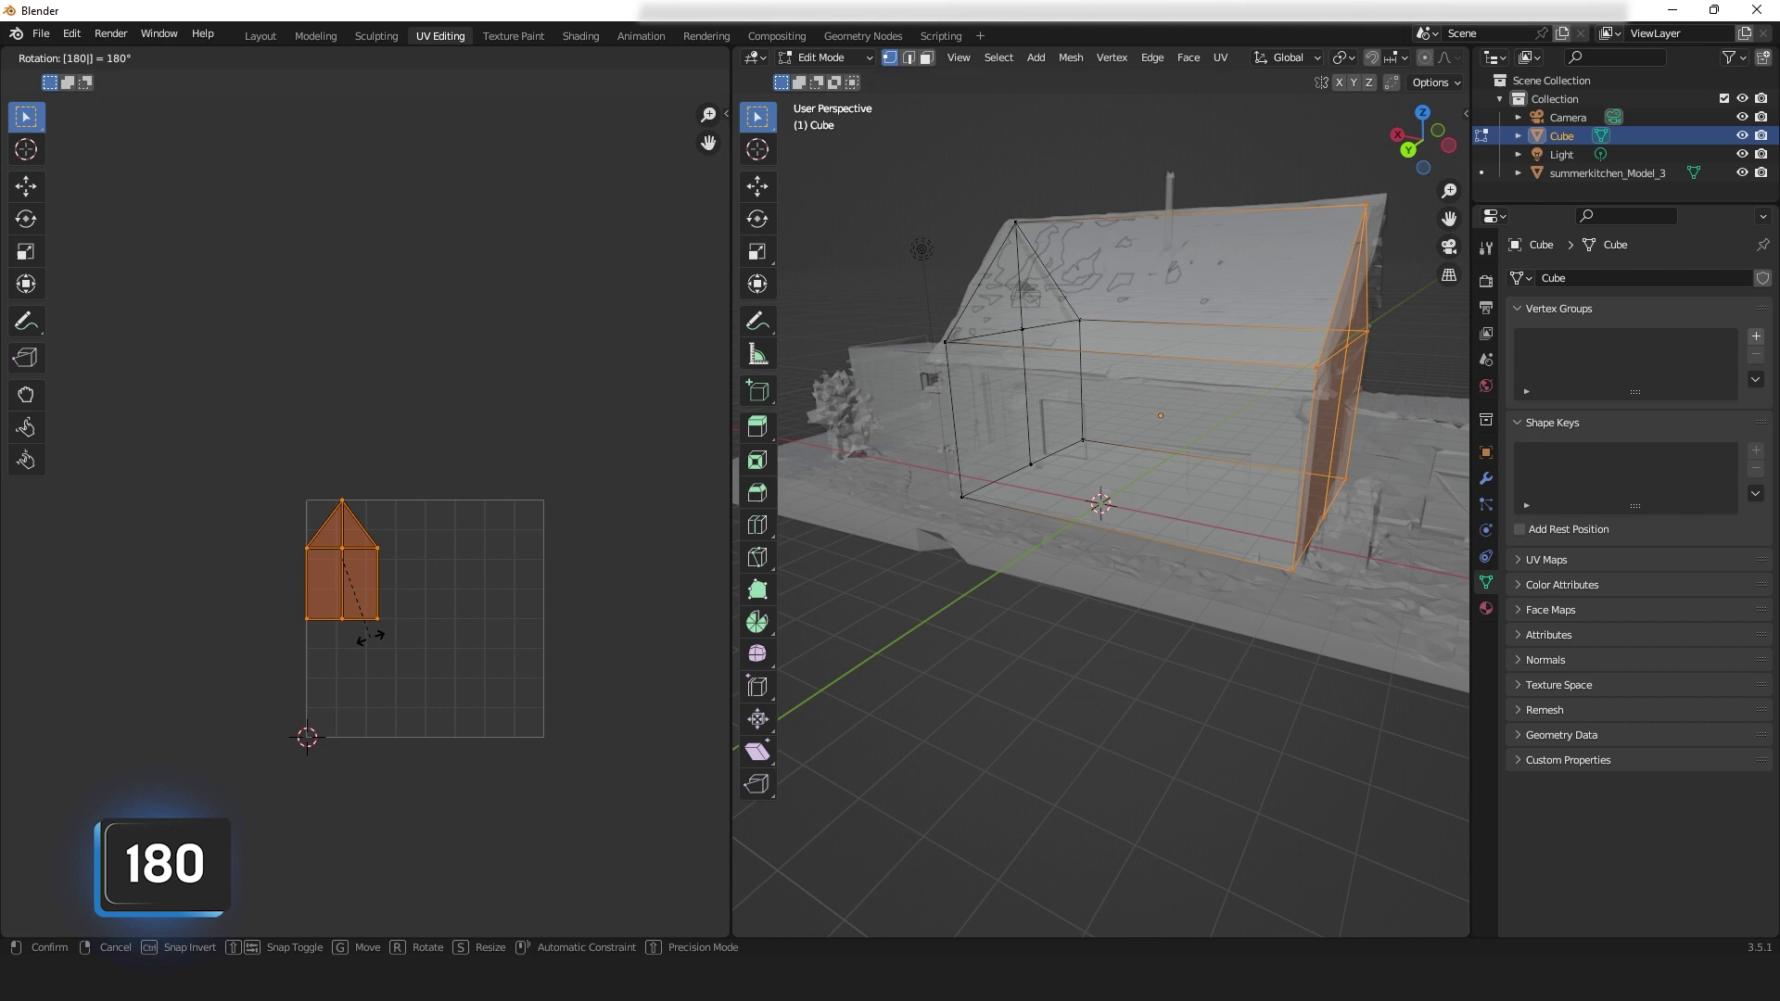
pyautogui.click(370, 637)
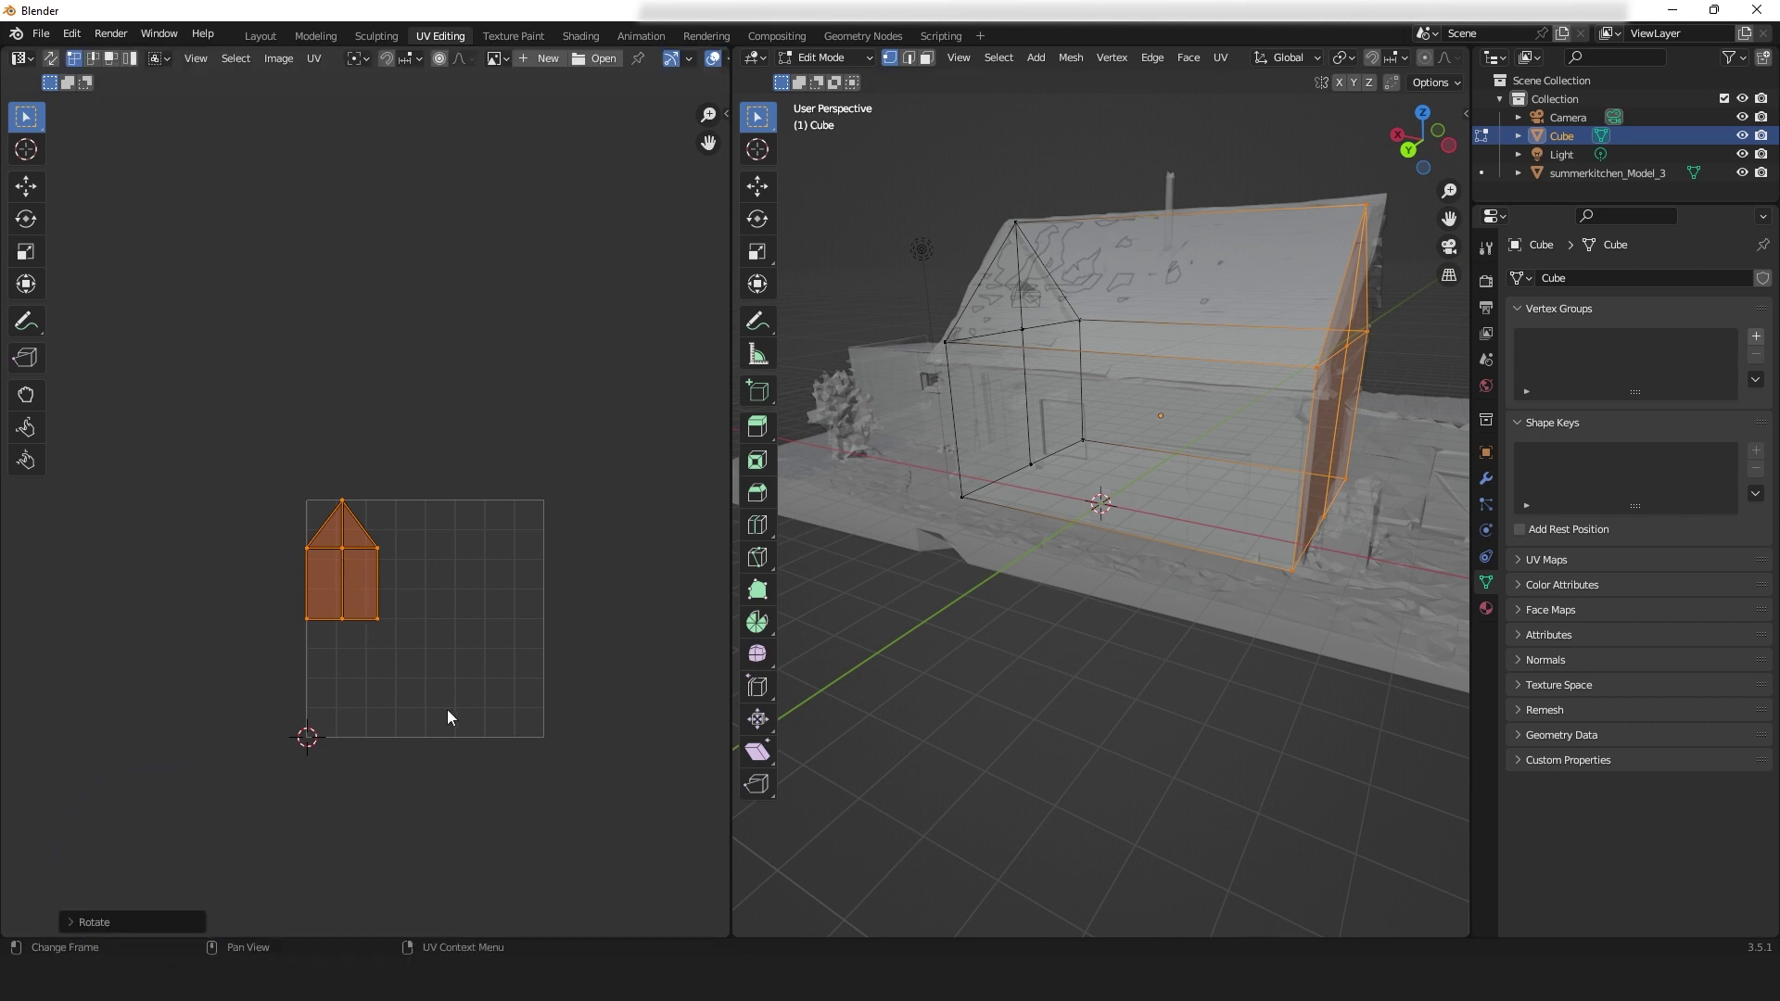
pyautogui.press('g')
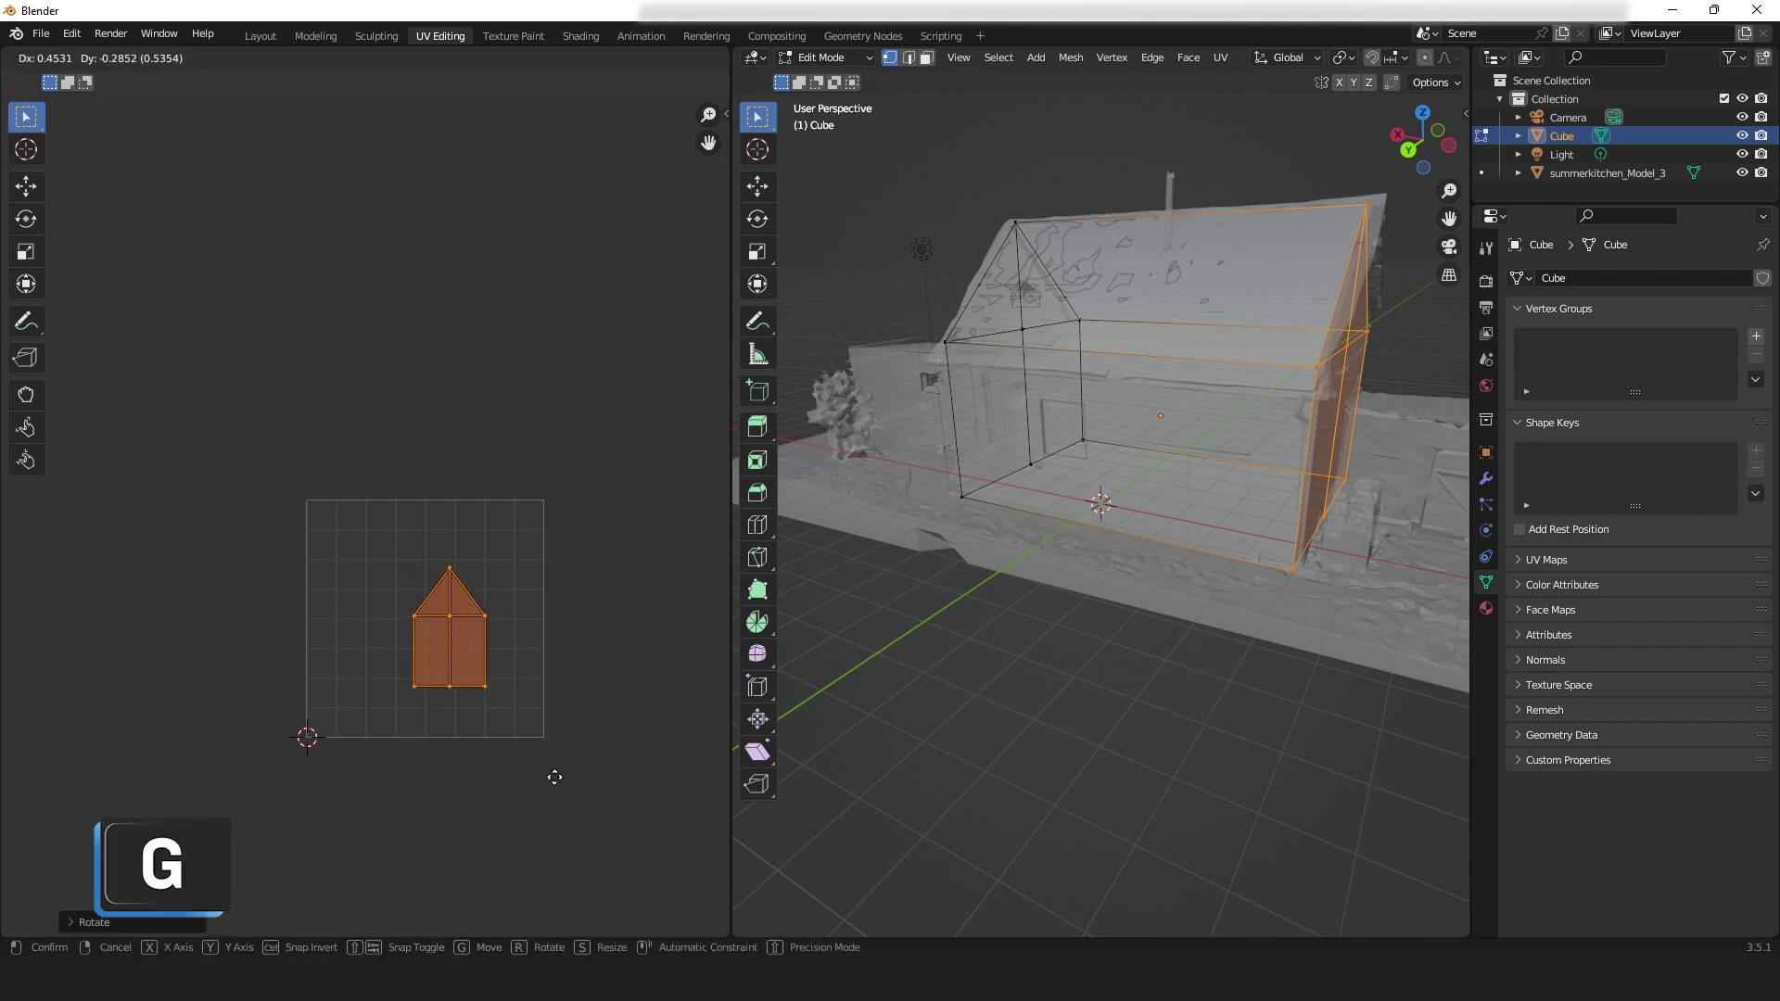
pyautogui.click(589, 800)
pyautogui.press('s')
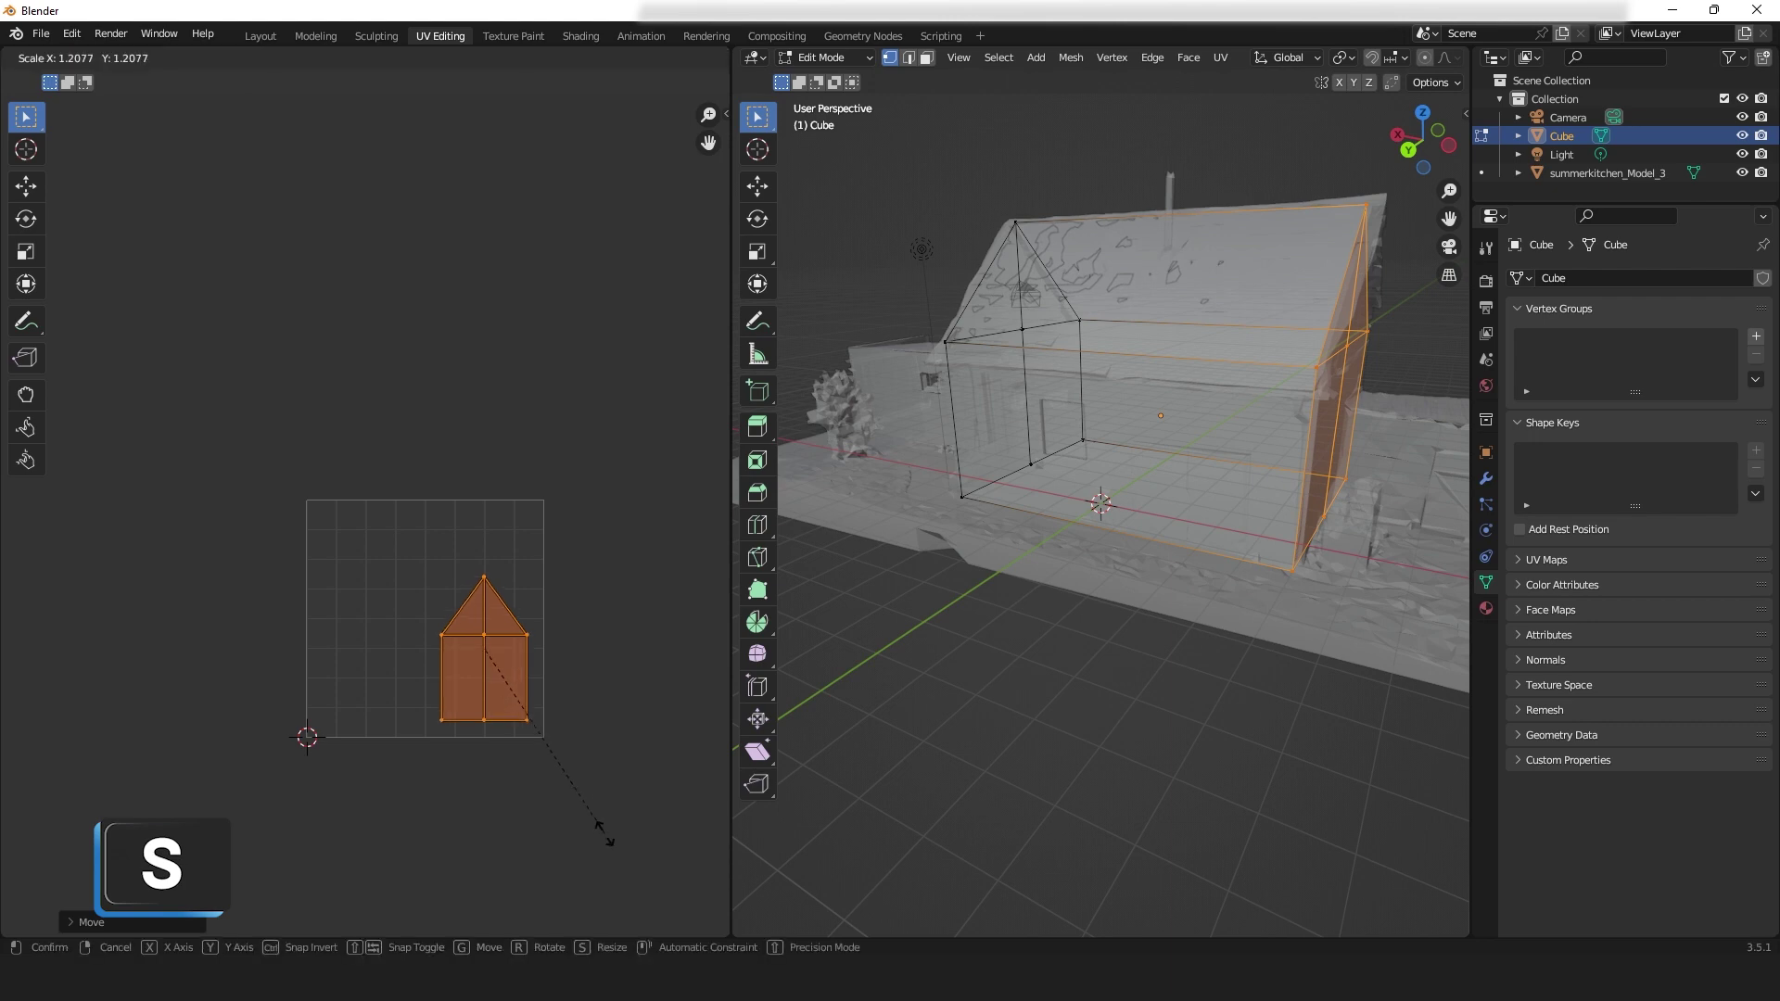
pyautogui.click(639, 903)
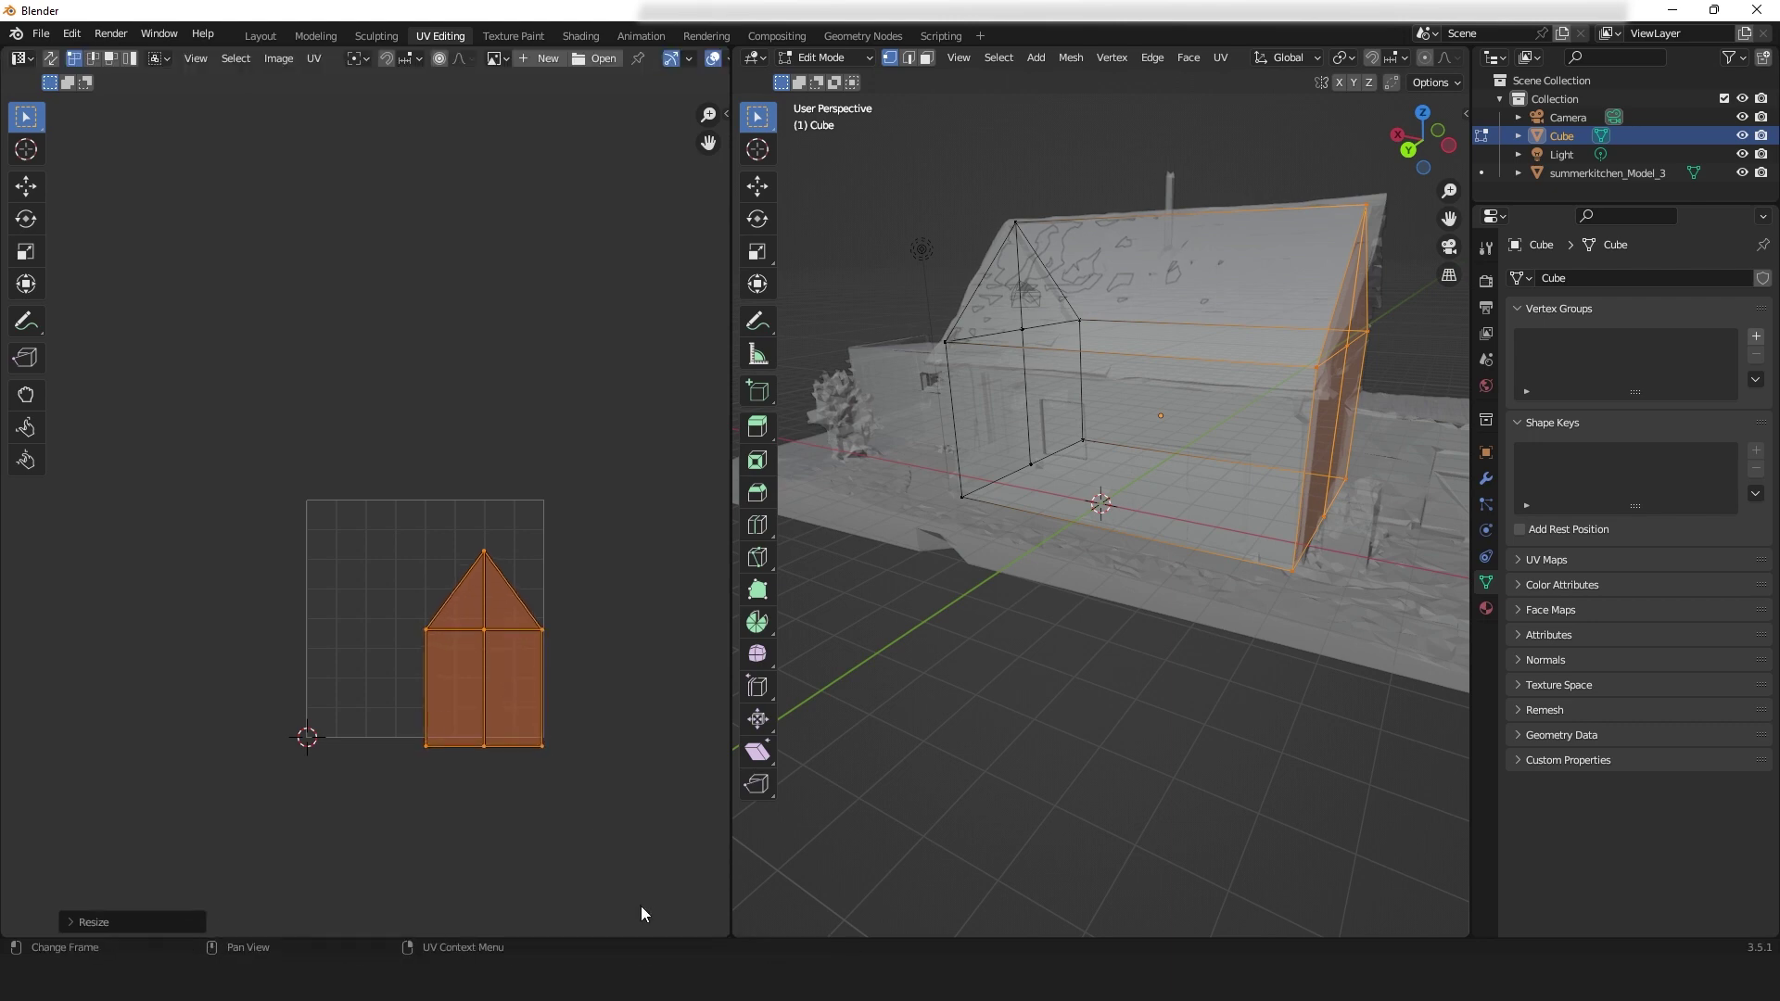
pyautogui.press('g')
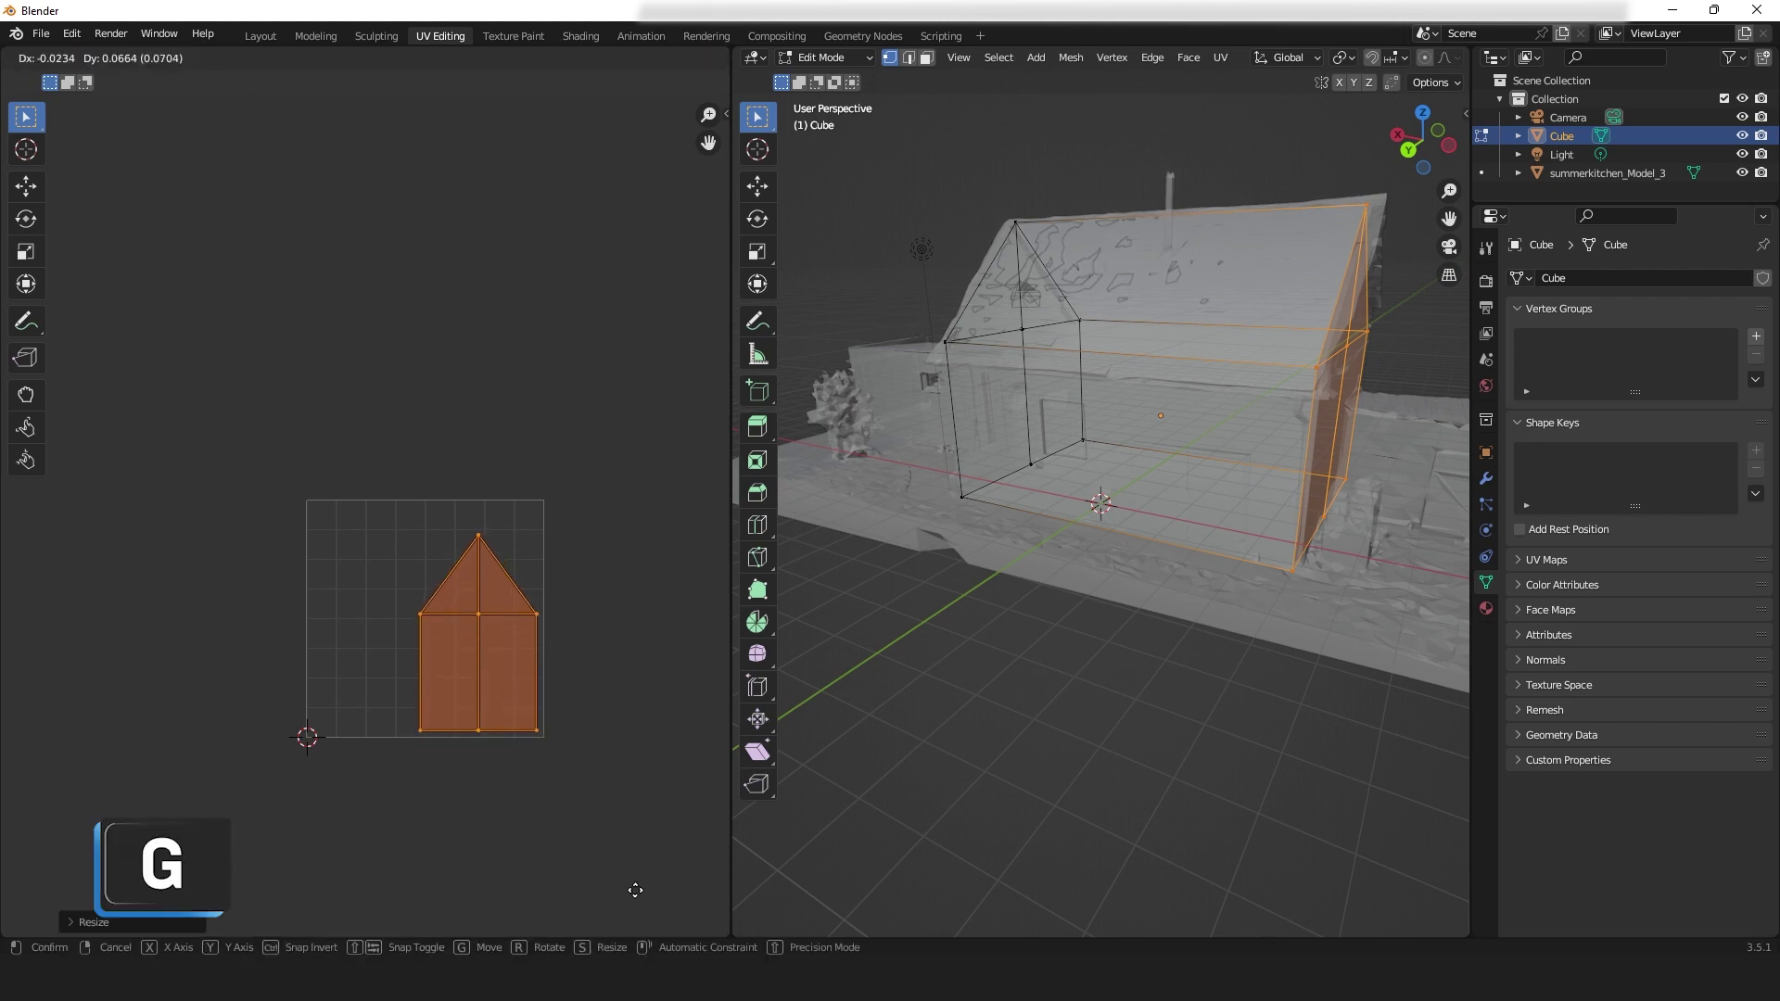
pyautogui.click(636, 897)
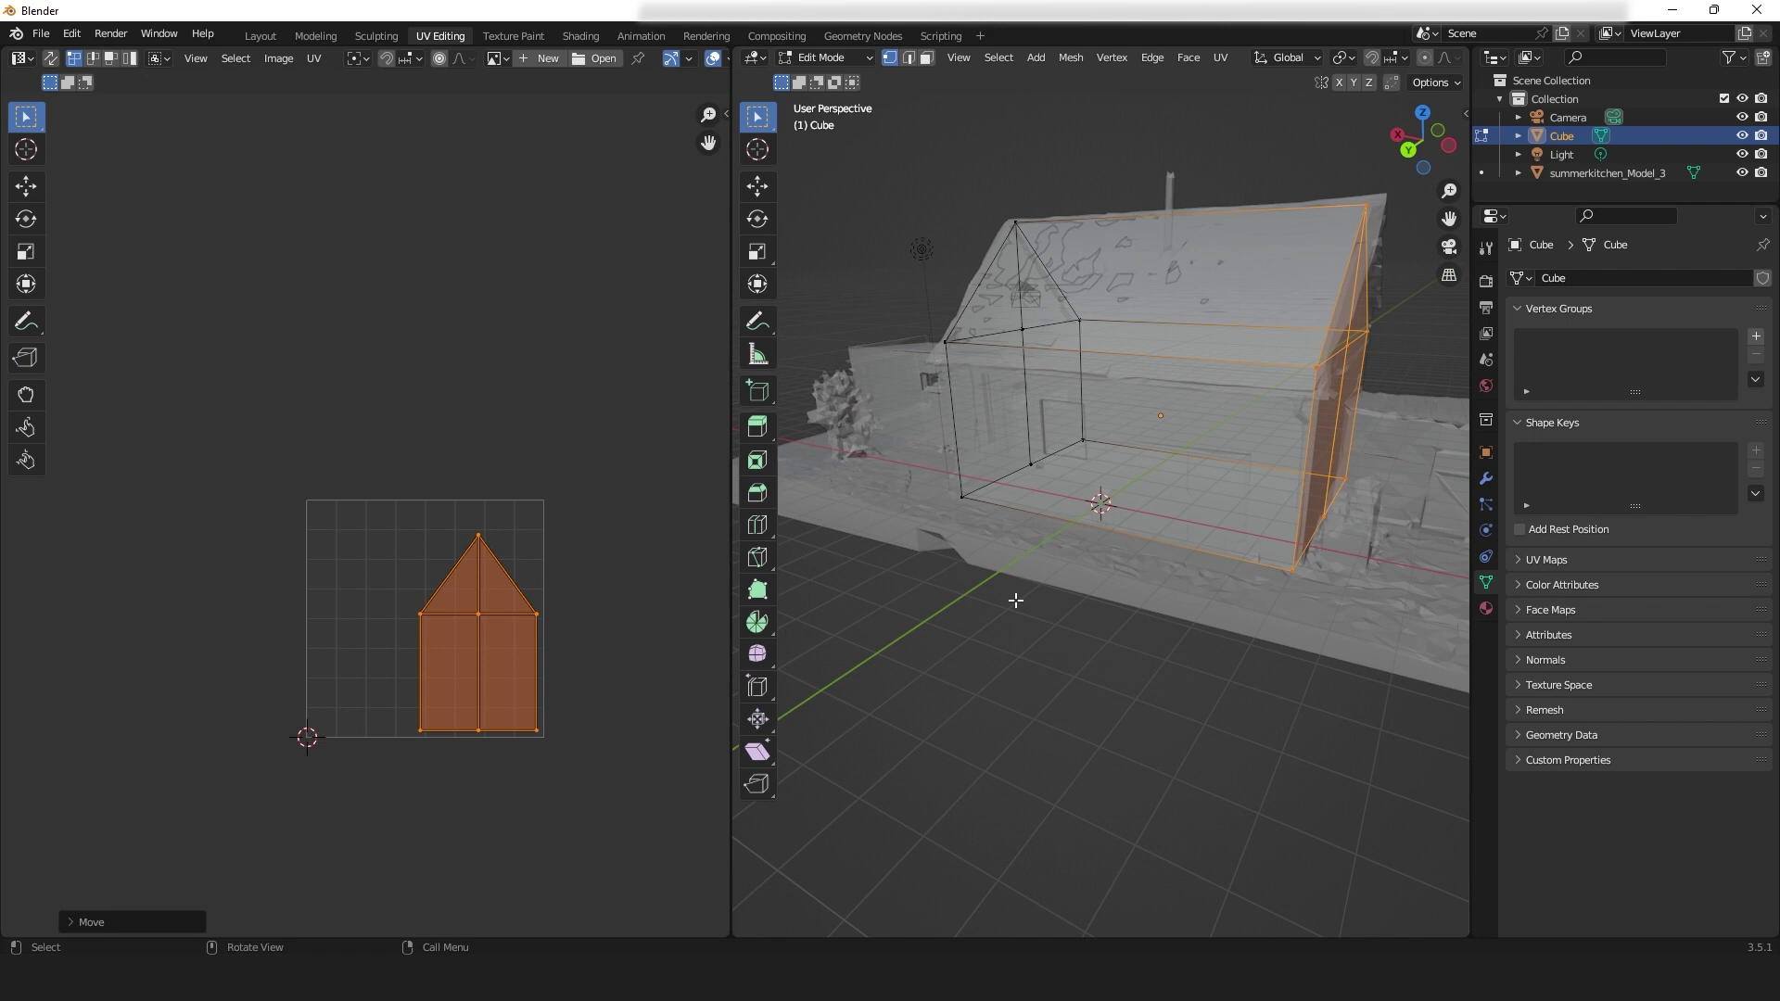
# - Select the side wall face and scale down its UV island
pyautogui.moveTo(1261, 653); pyautogui.dragTo(1112, 640, button='middle')
pyautogui.moveTo(964, 315); pyautogui.dragTo(1077, 647)
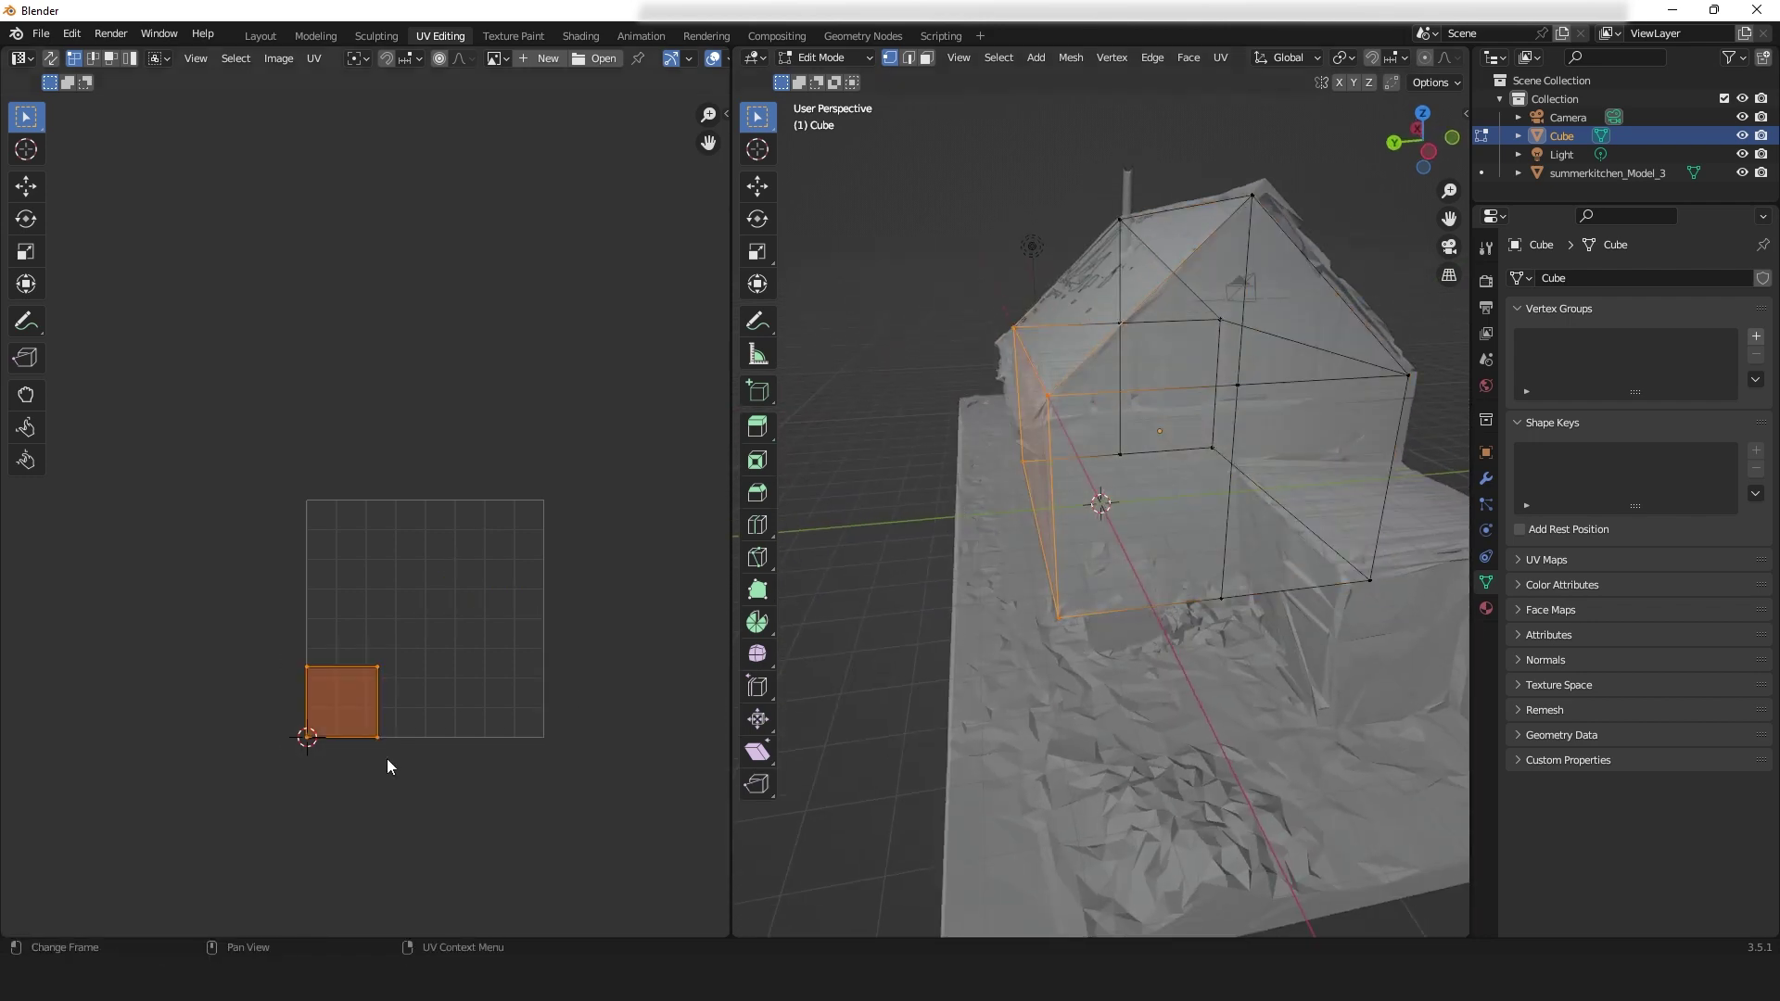
pyautogui.press('s')
pyautogui.click(413, 763)
pyautogui.moveTo(1204, 278); pyautogui.dragTo(1142, 197, button='middle')
pyautogui.moveTo(1142, 197); pyautogui.dragTo(1166, 228)
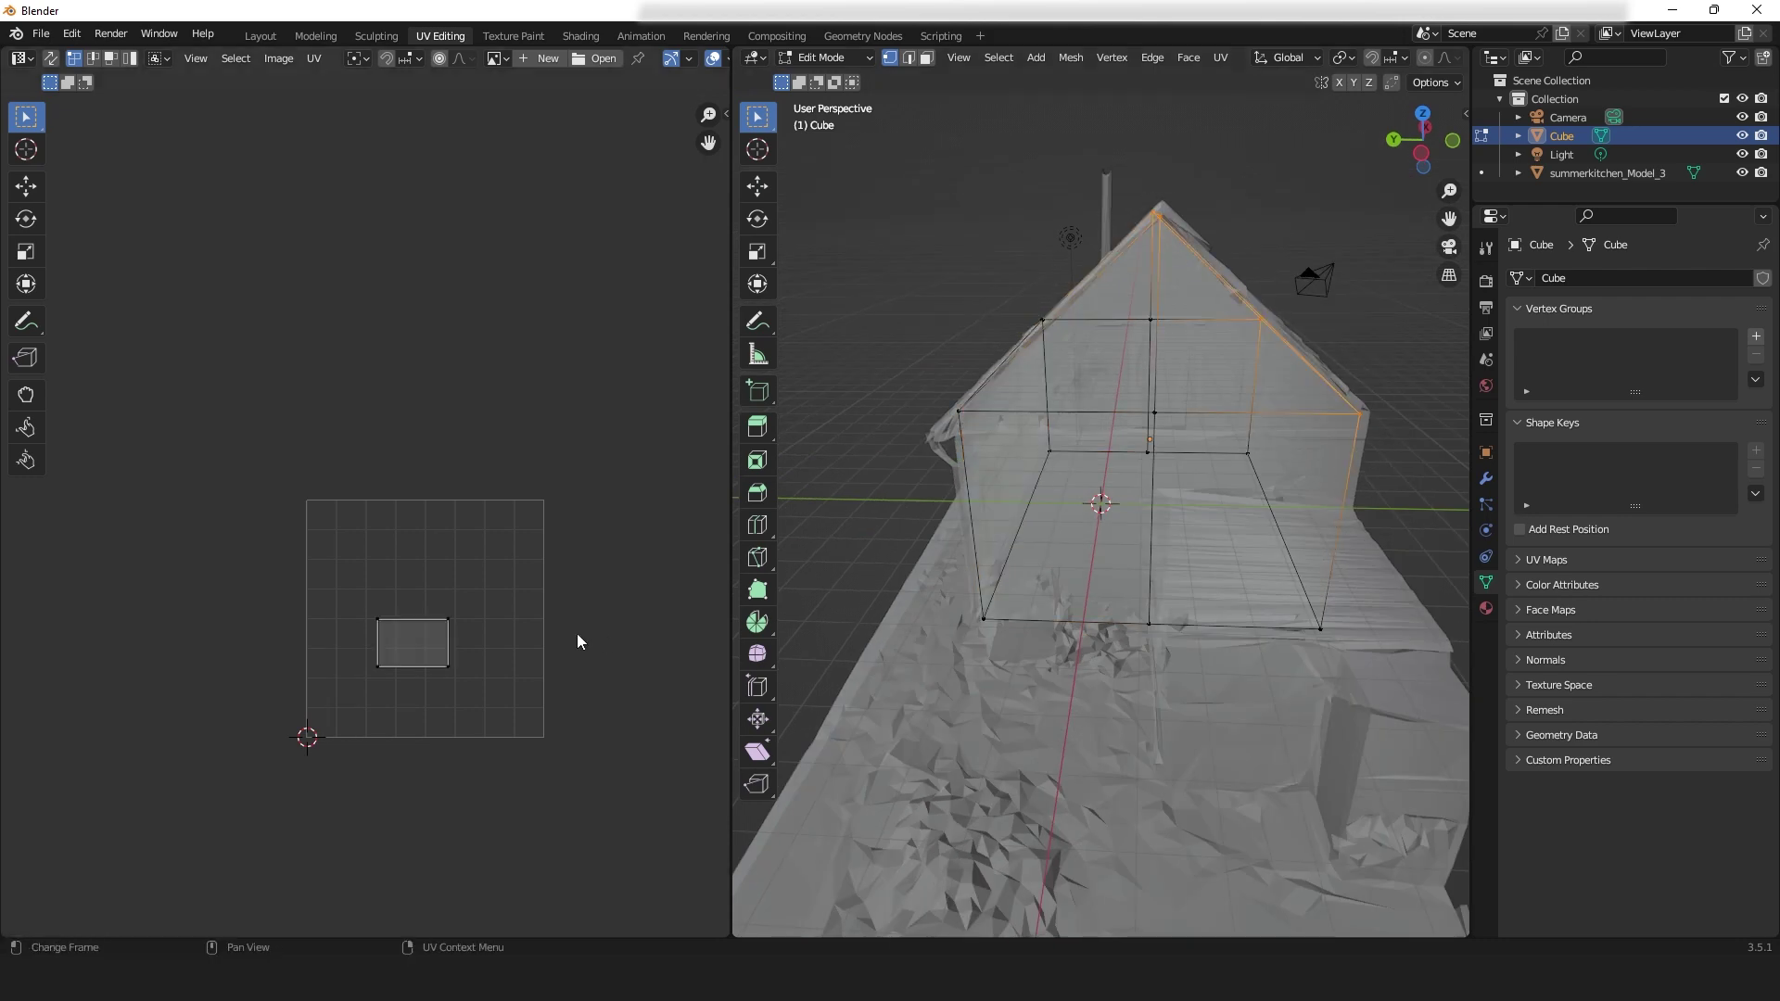
pyautogui.press('s')
pyautogui.click(358, 607)
# - Move a single face's UV island to the upper left of the UV square
pyautogui.press('a')
pyautogui.click(1260, 427)
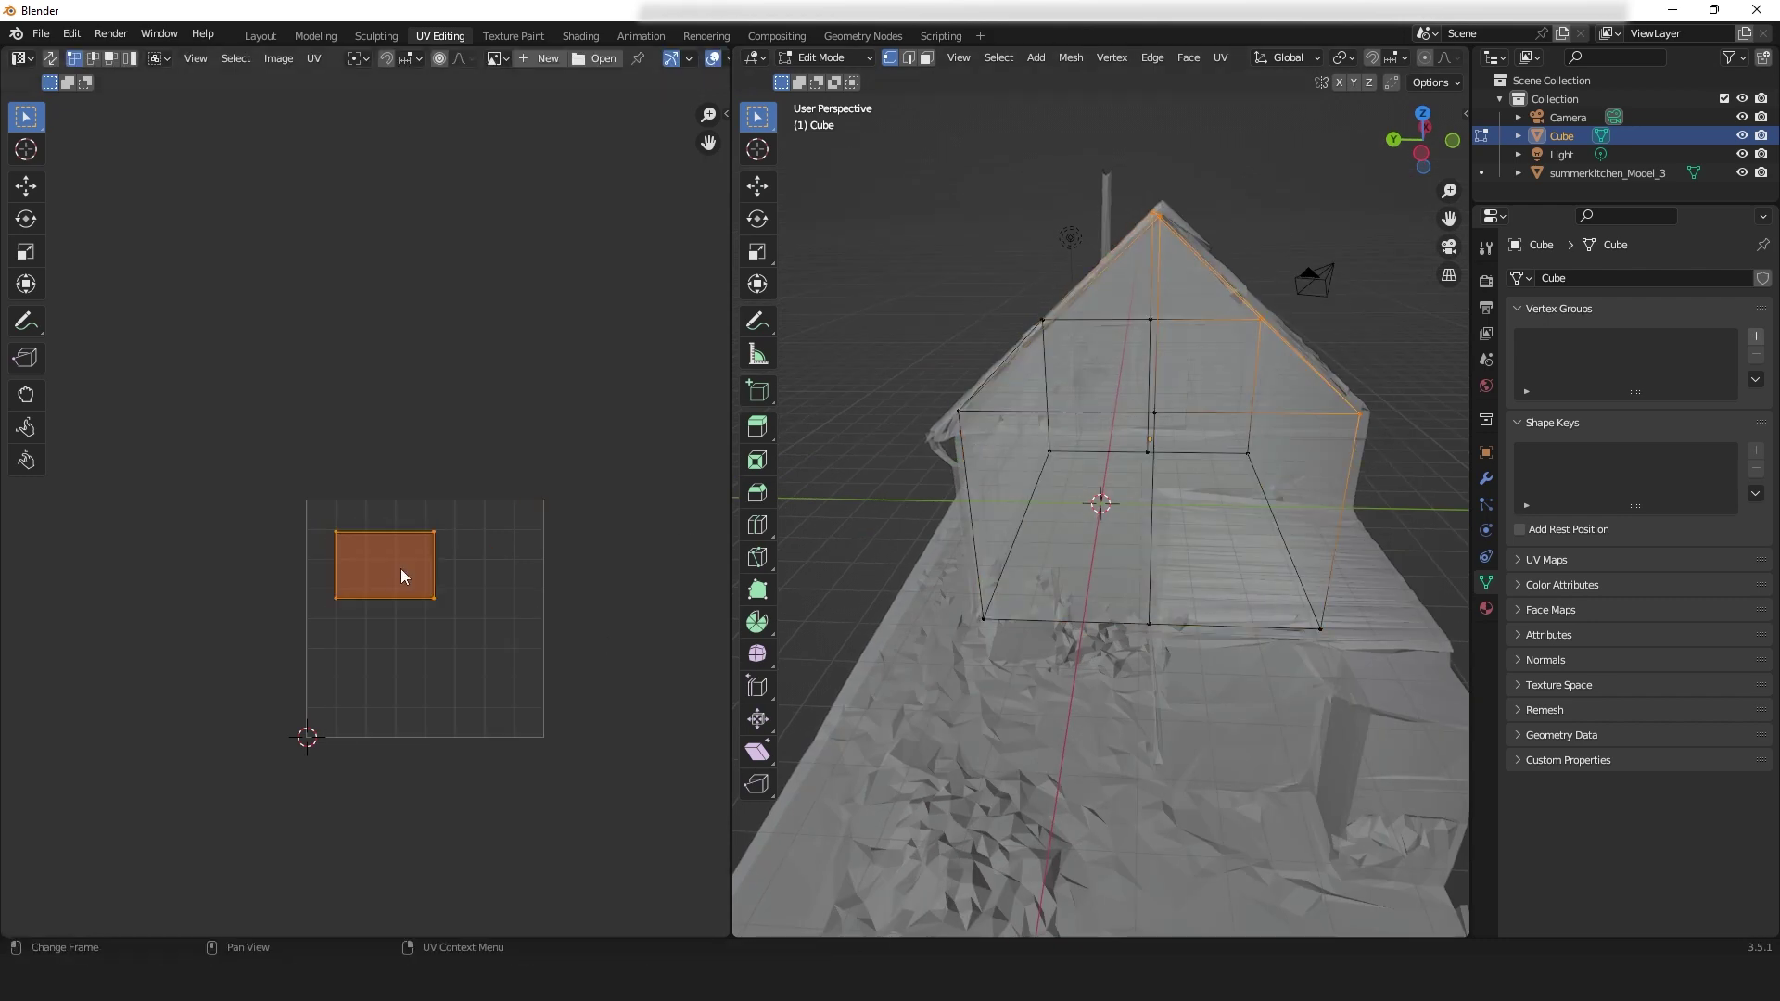
pyautogui.press('g')
pyautogui.click(382, 564)
pyautogui.press('a')
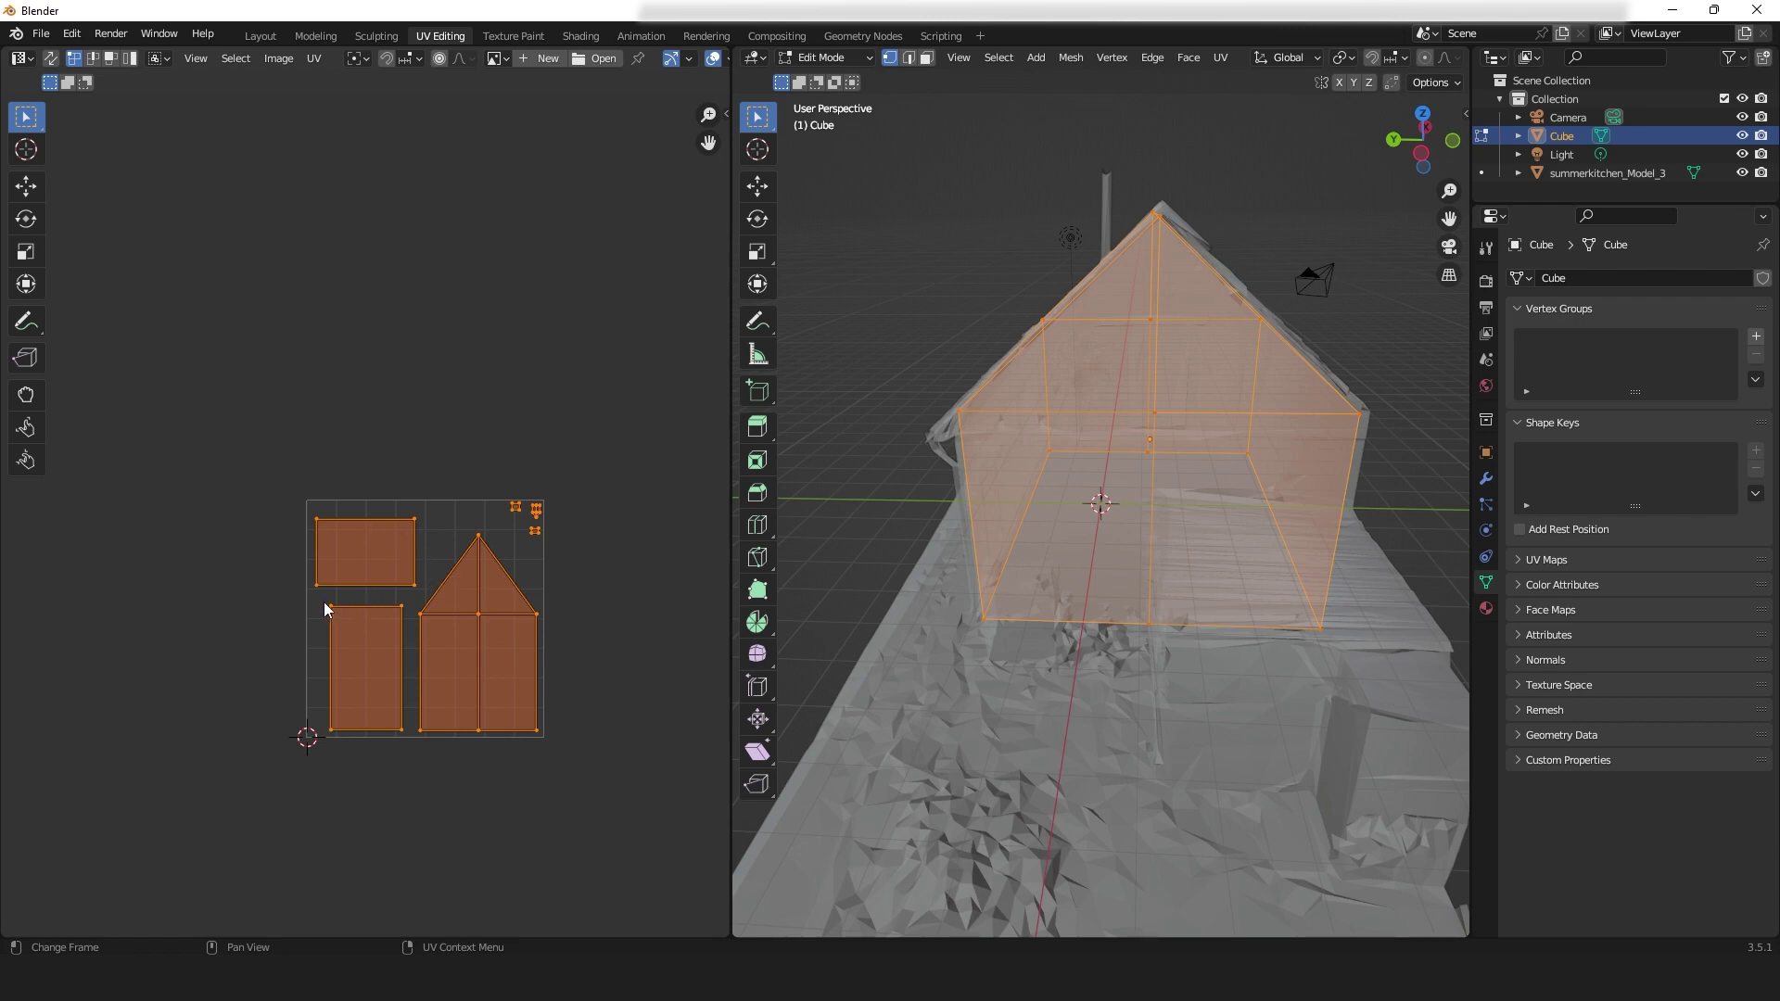
# - Stretch the lower-left UV island horizontally to widen it
pyautogui.moveTo(321, 602); pyautogui.dragTo(409, 737)
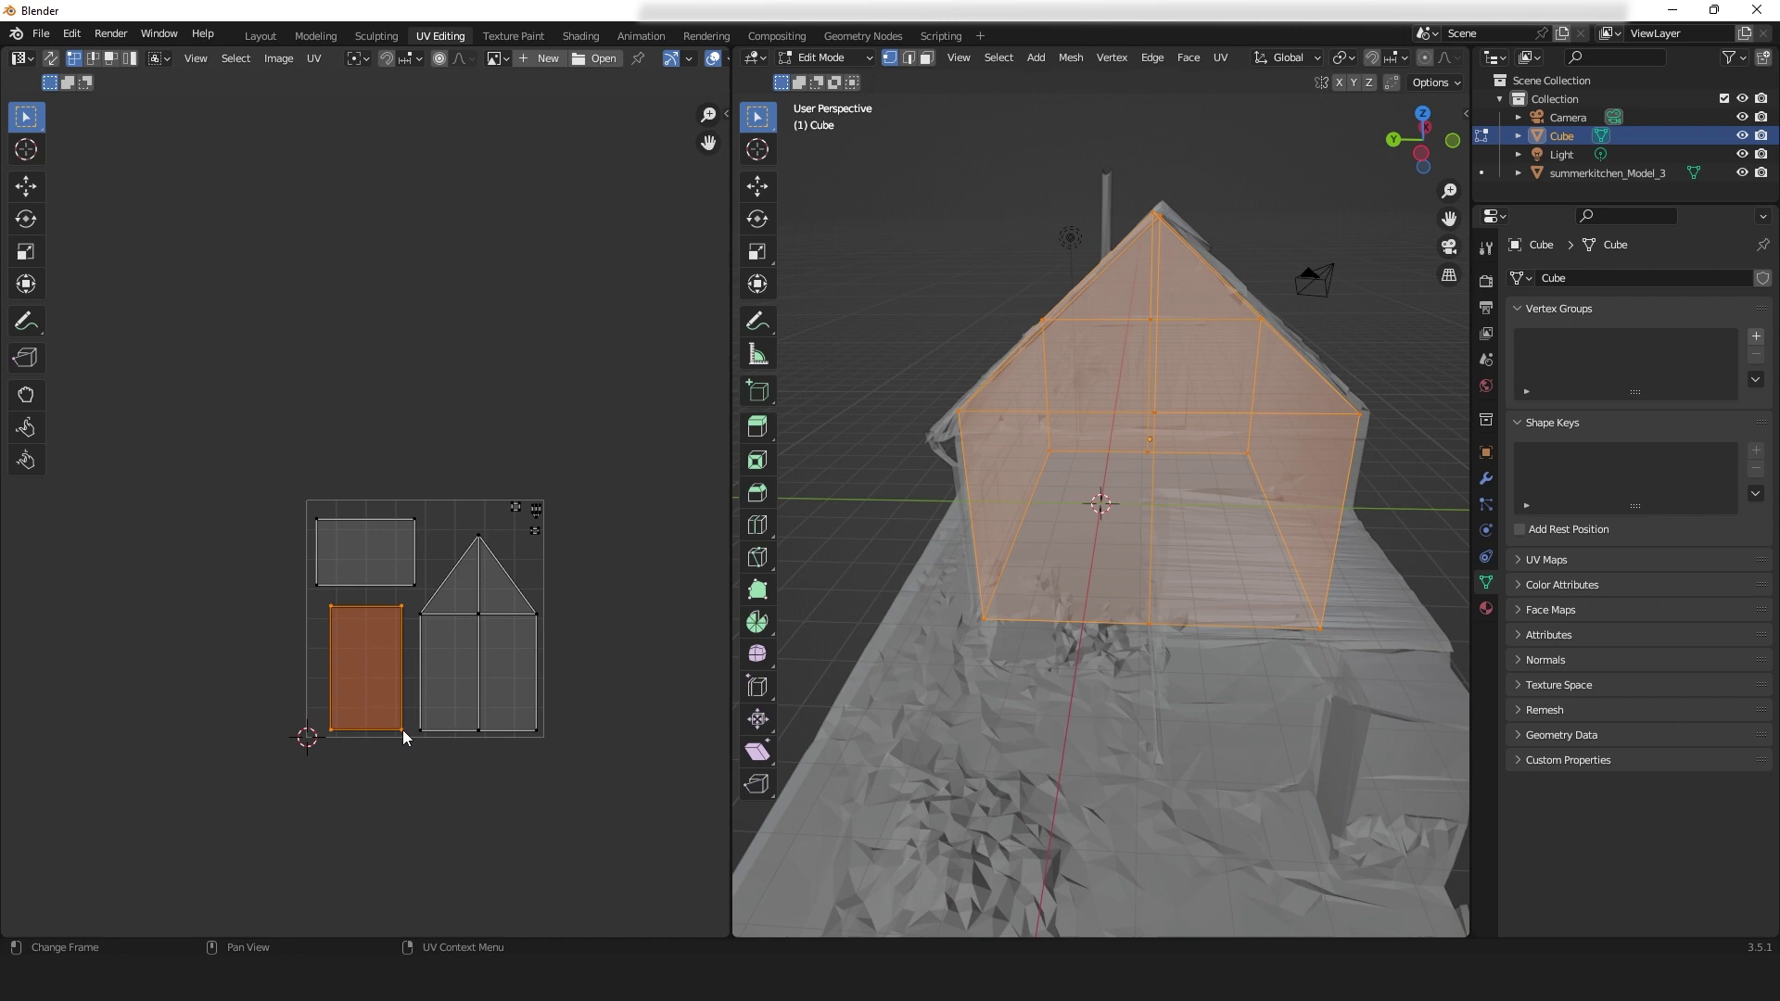
pyautogui.press('s')
pyautogui.press('x')
pyautogui.click(412, 737)
# - Enlarge and position the top-left UV island, then return to Object Mode
pyautogui.moveTo(308, 508); pyautogui.dragTo(419, 598)
pyautogui.press('s')
pyautogui.click(444, 611)
pyautogui.press('g')
pyautogui.click(482, 649)
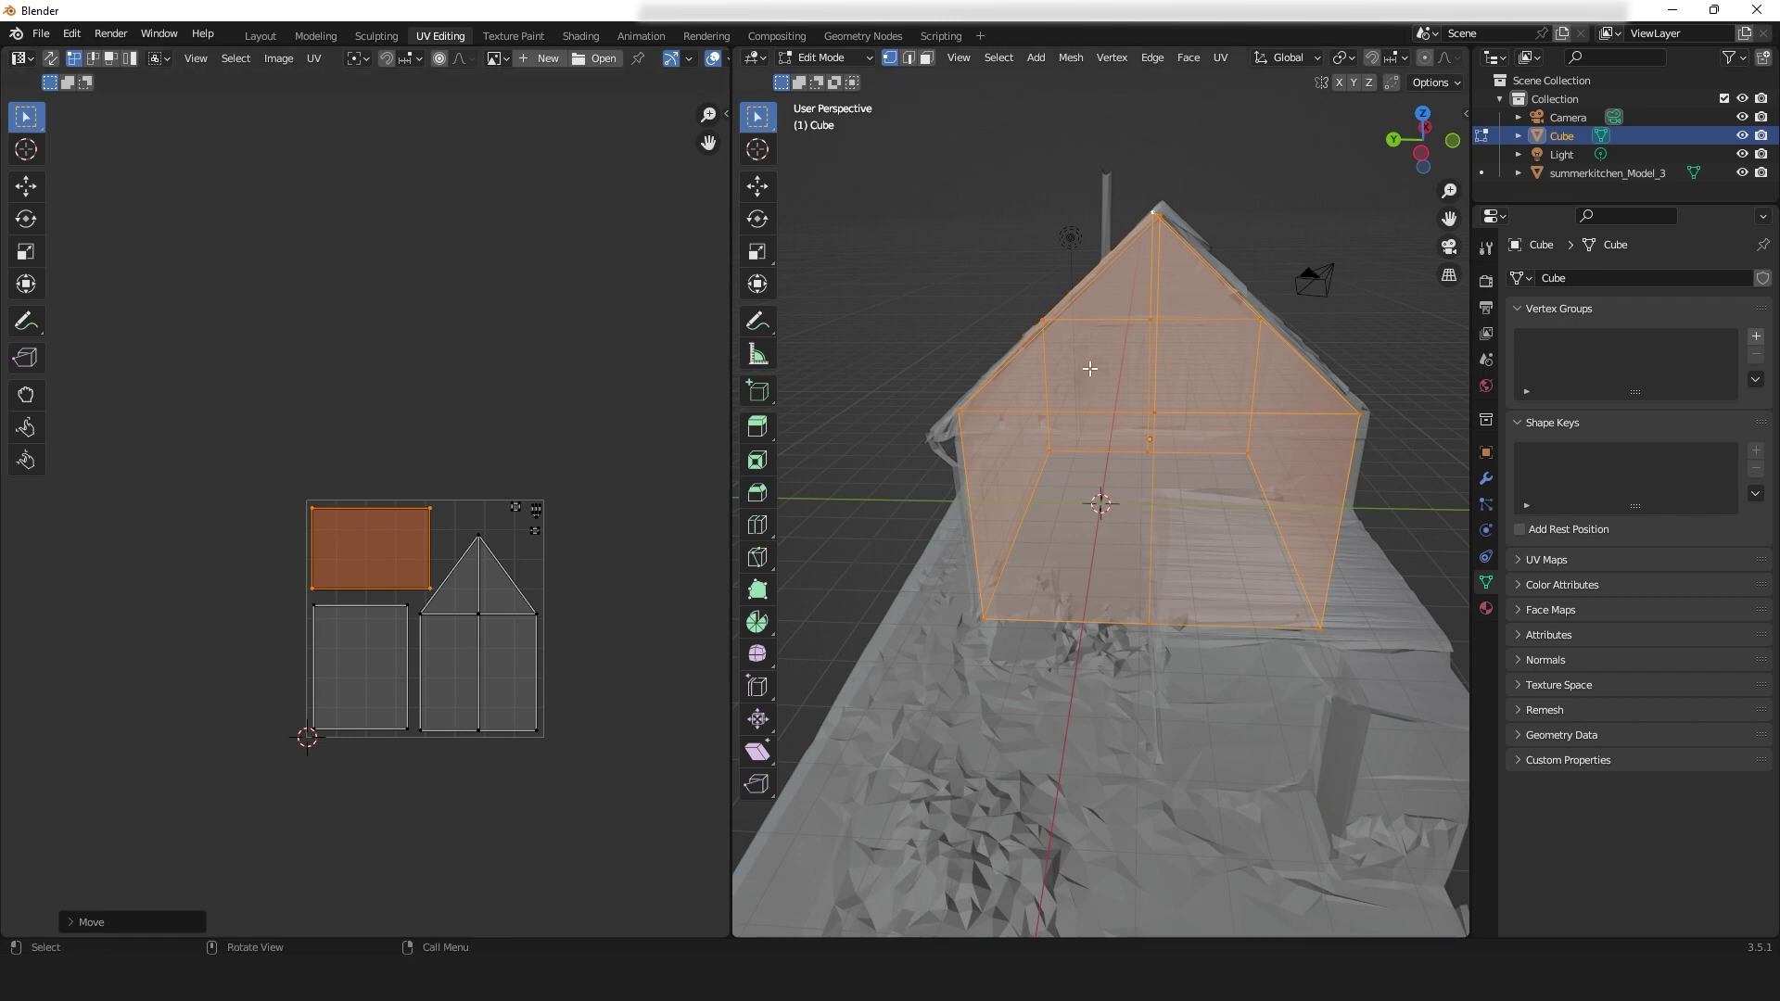
pyautogui.press('Tab')
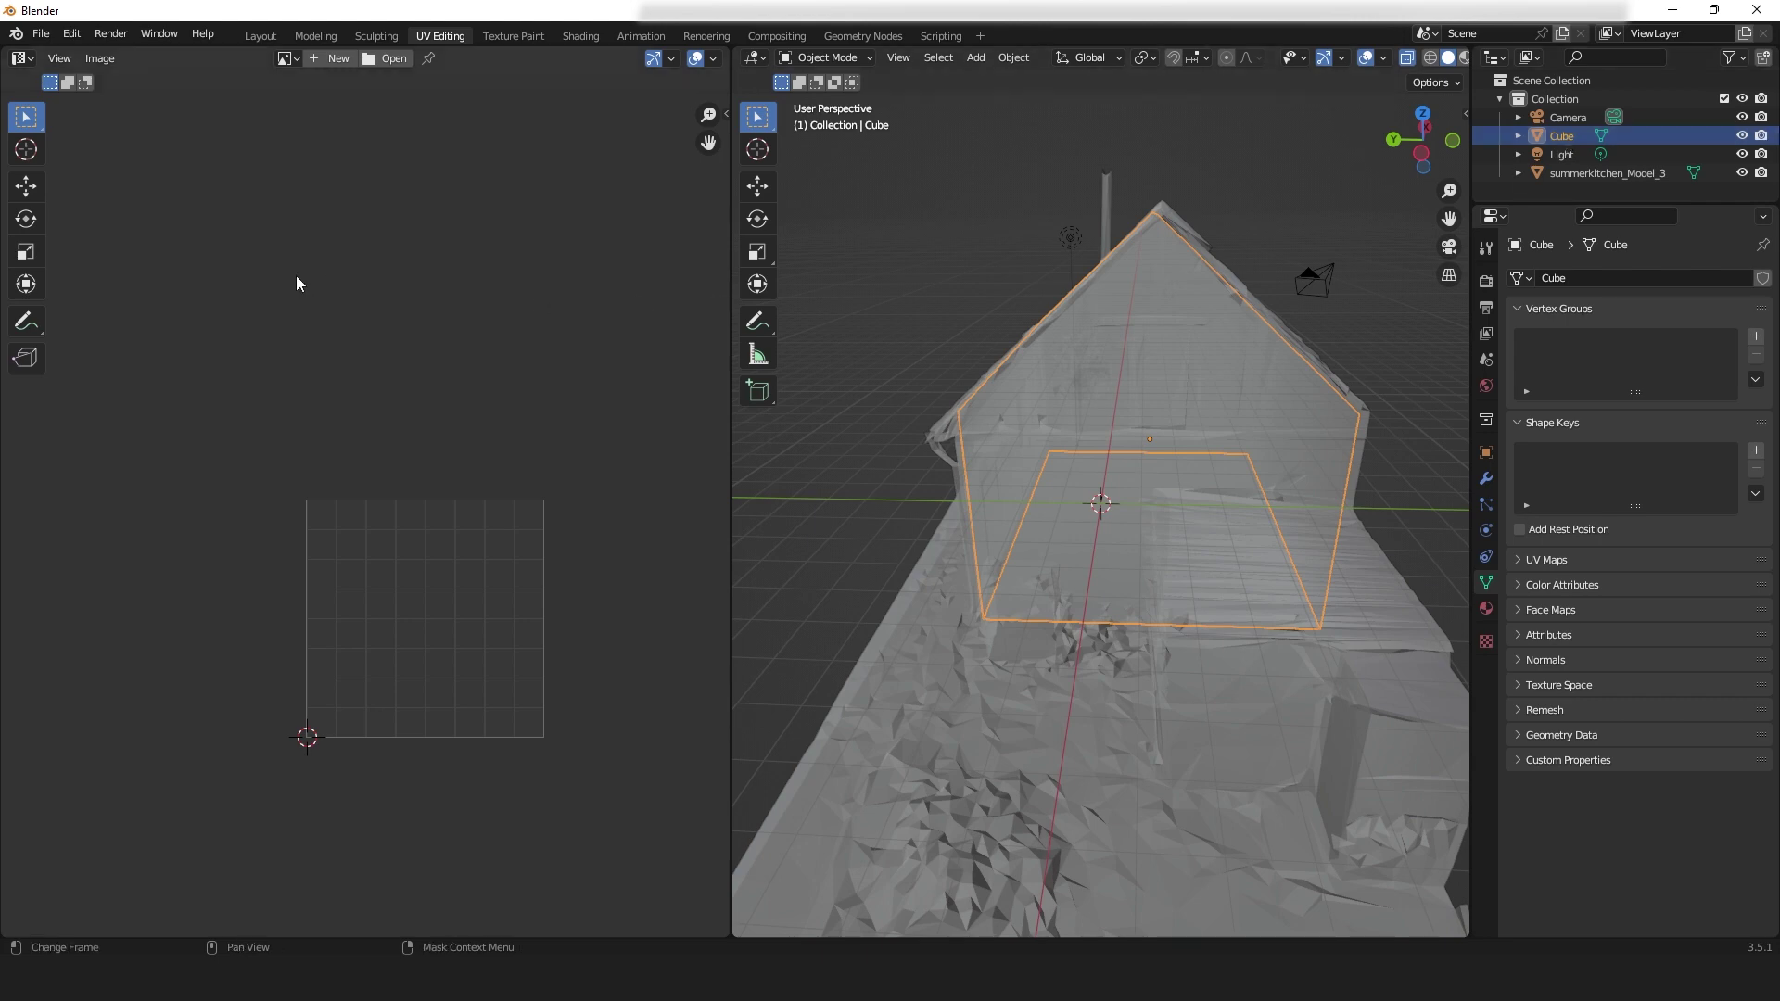
# - Export the house as Wavefront OBJ to summerkitchen_Model_3.obj in the Desktop models folder
pyautogui.click(43, 42)
pyautogui.moveTo(69, 302)
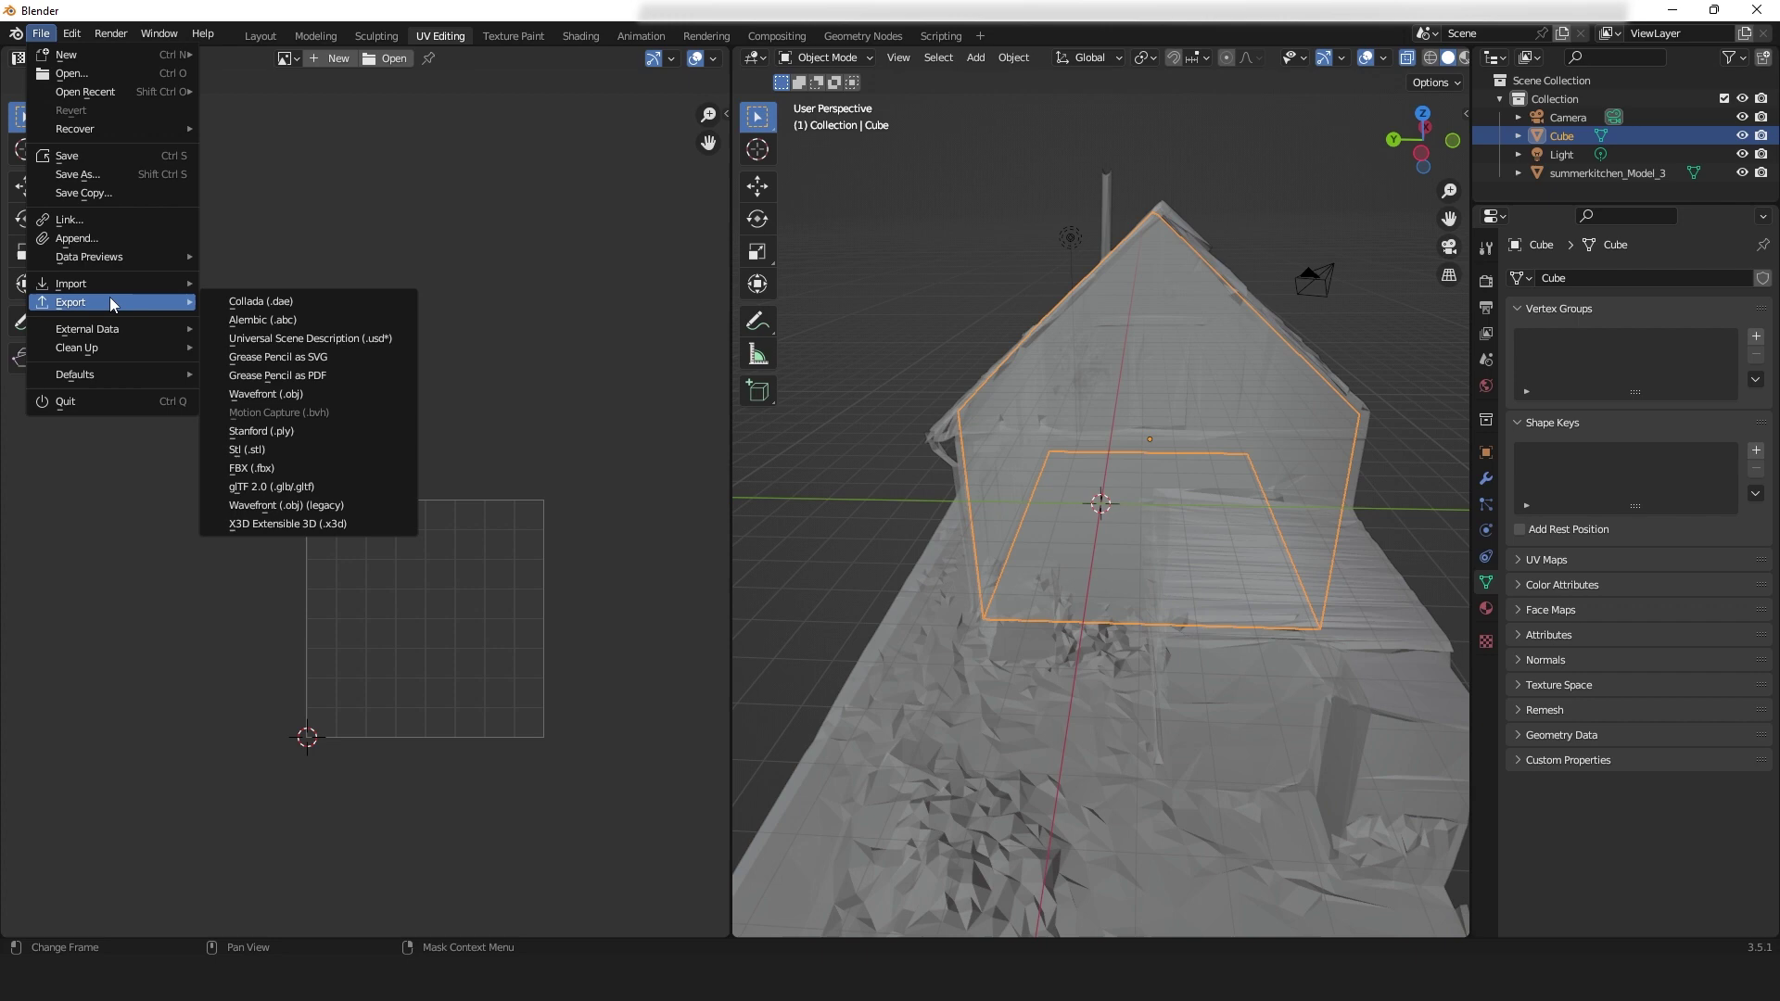
pyautogui.click(289, 395)
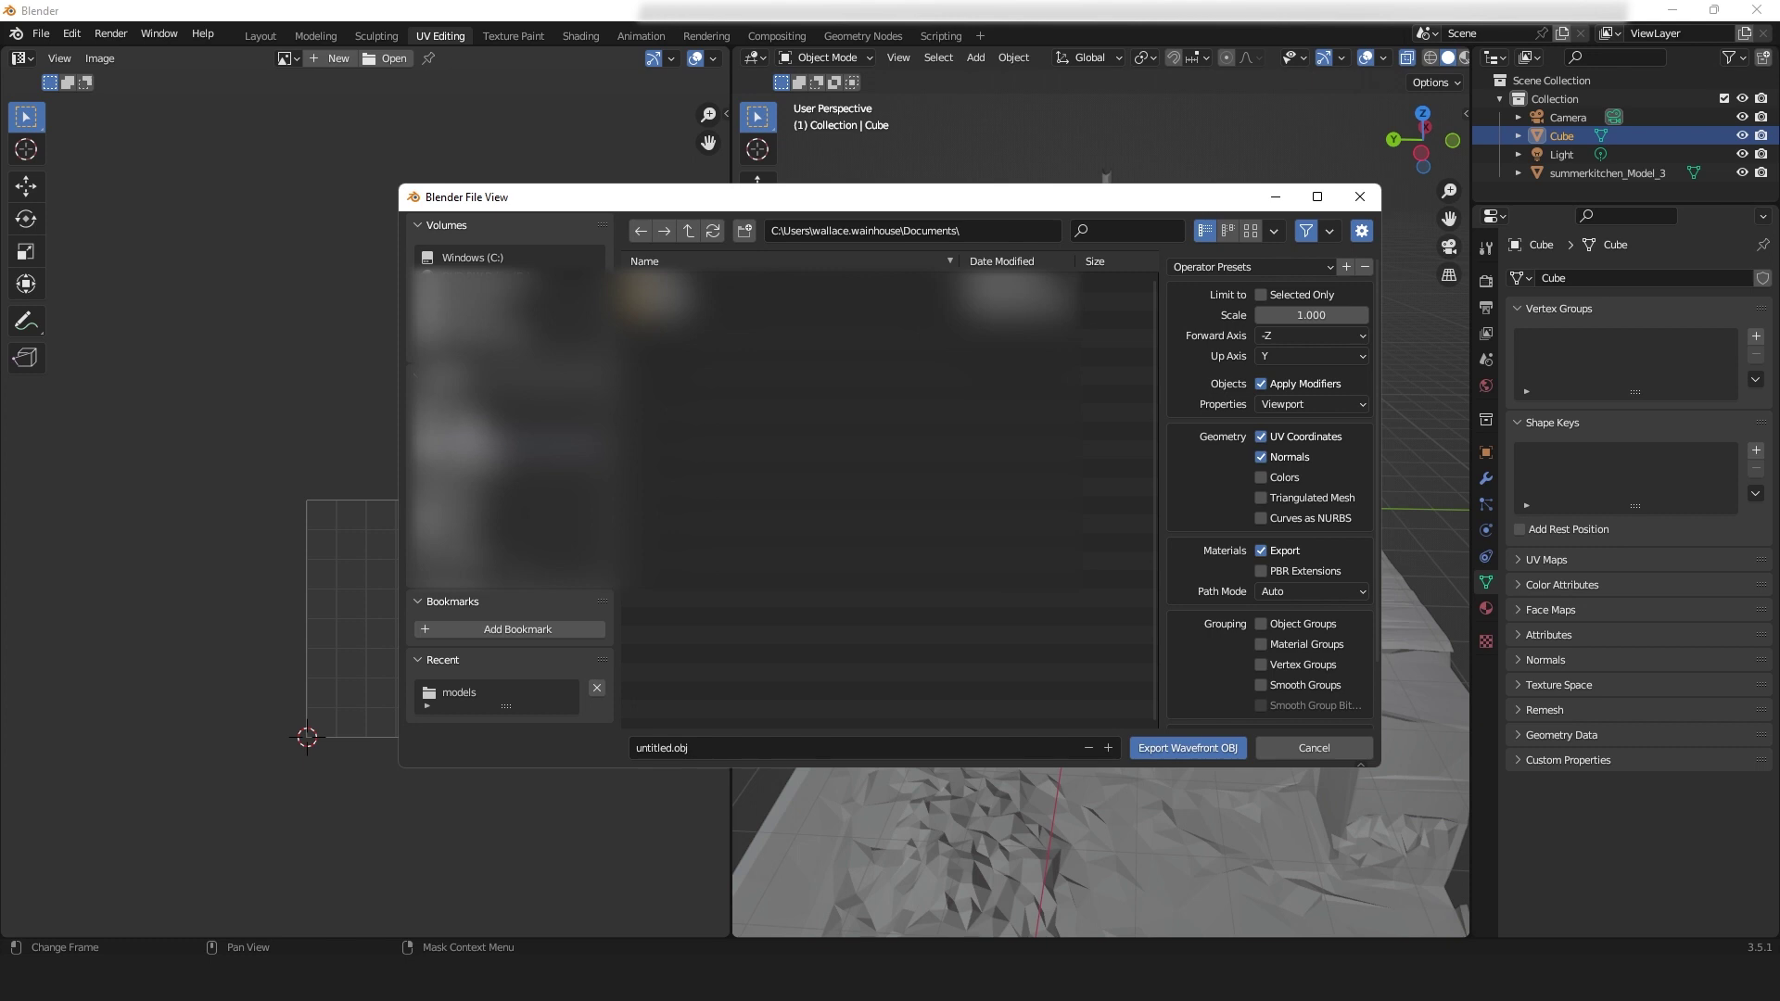
pyautogui.click(459, 692)
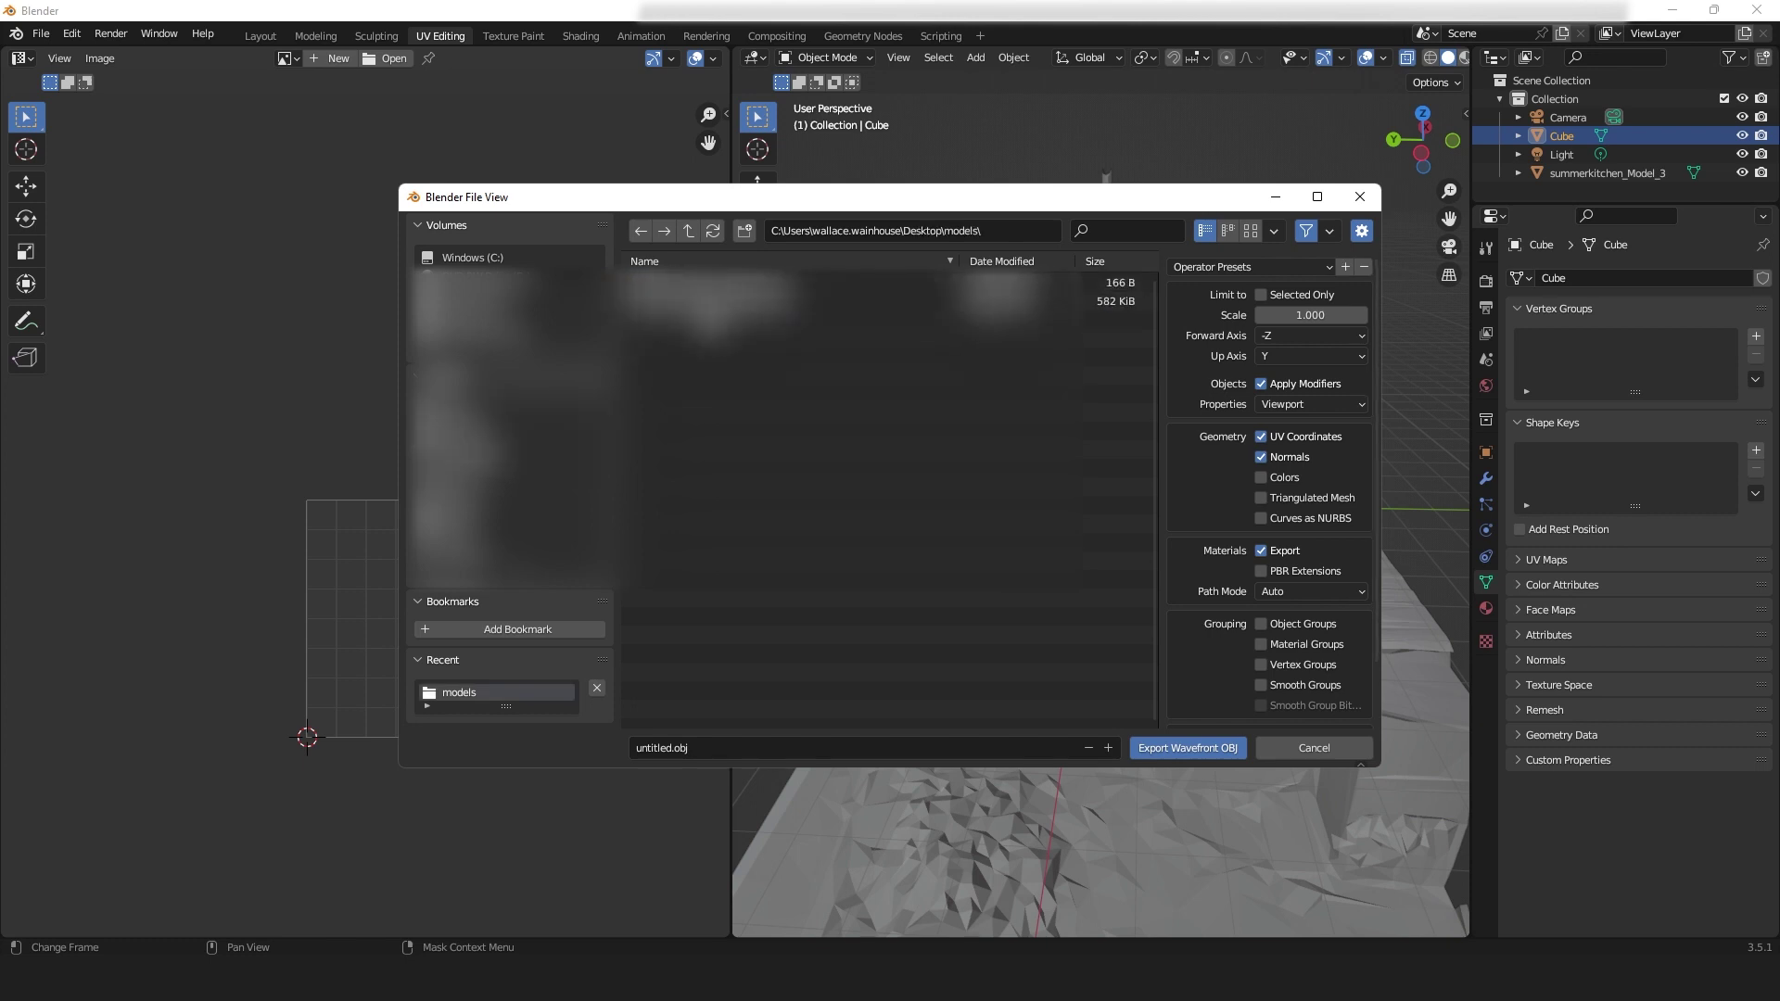
pyautogui.click(1112, 301)
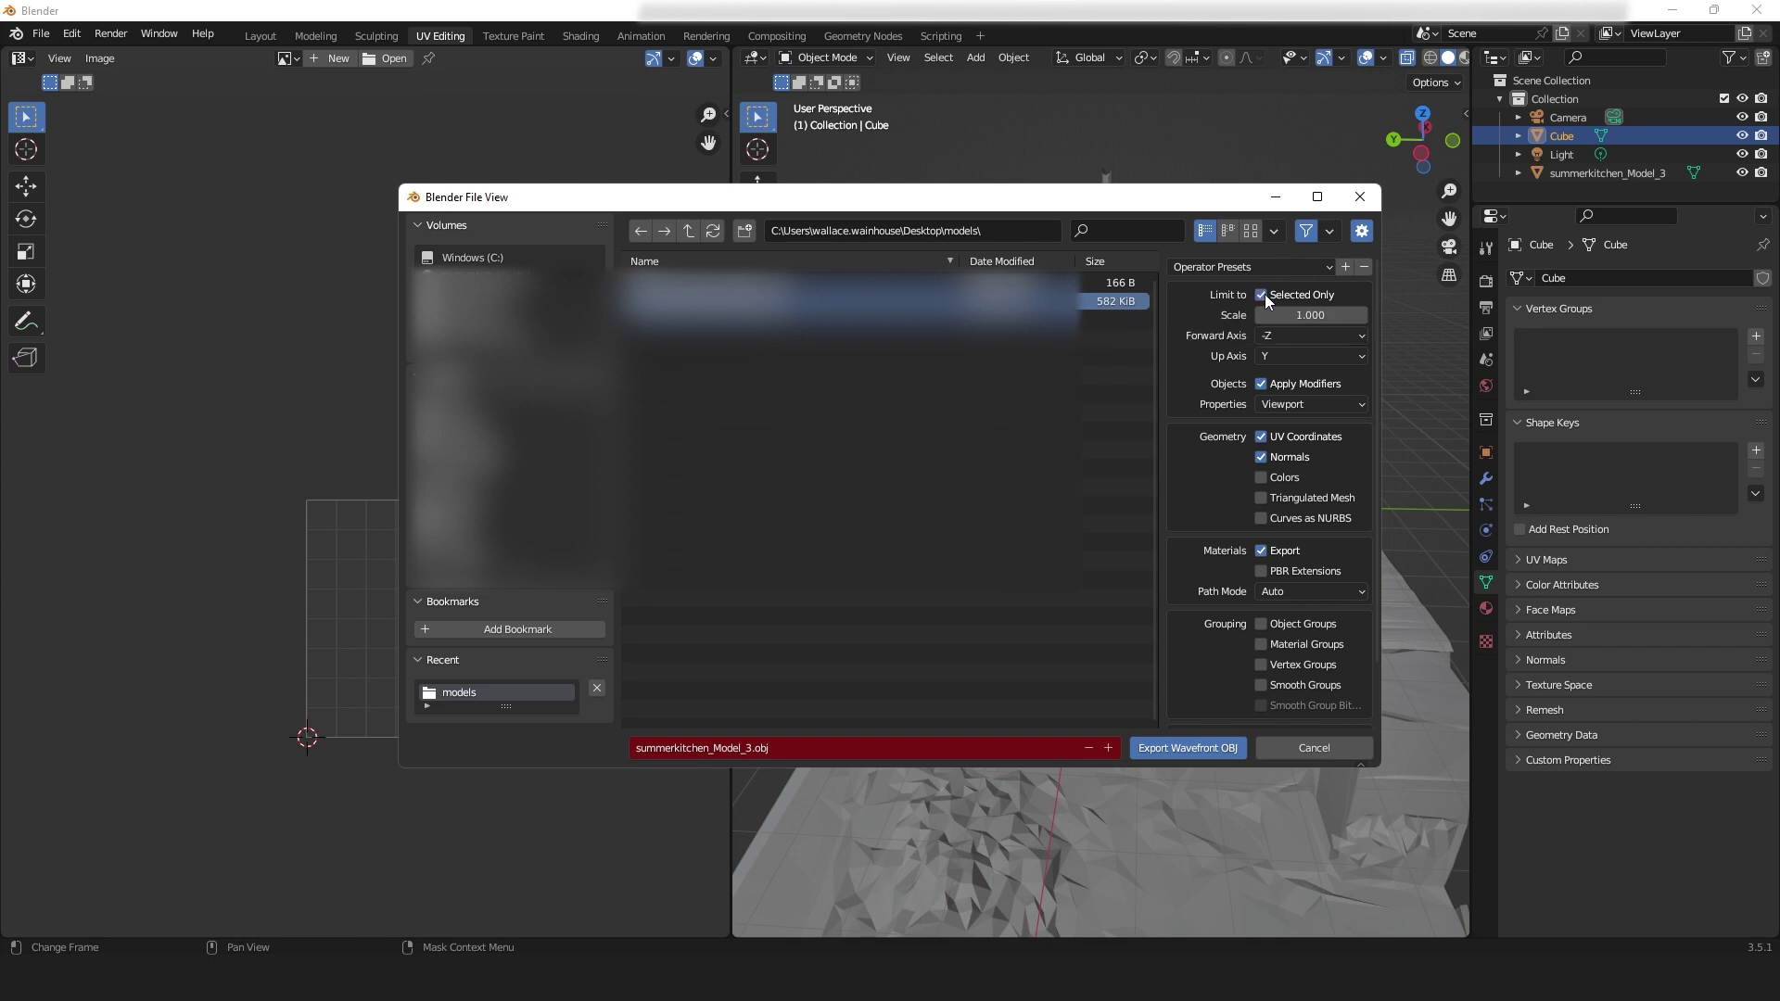
pyautogui.click(1178, 749)
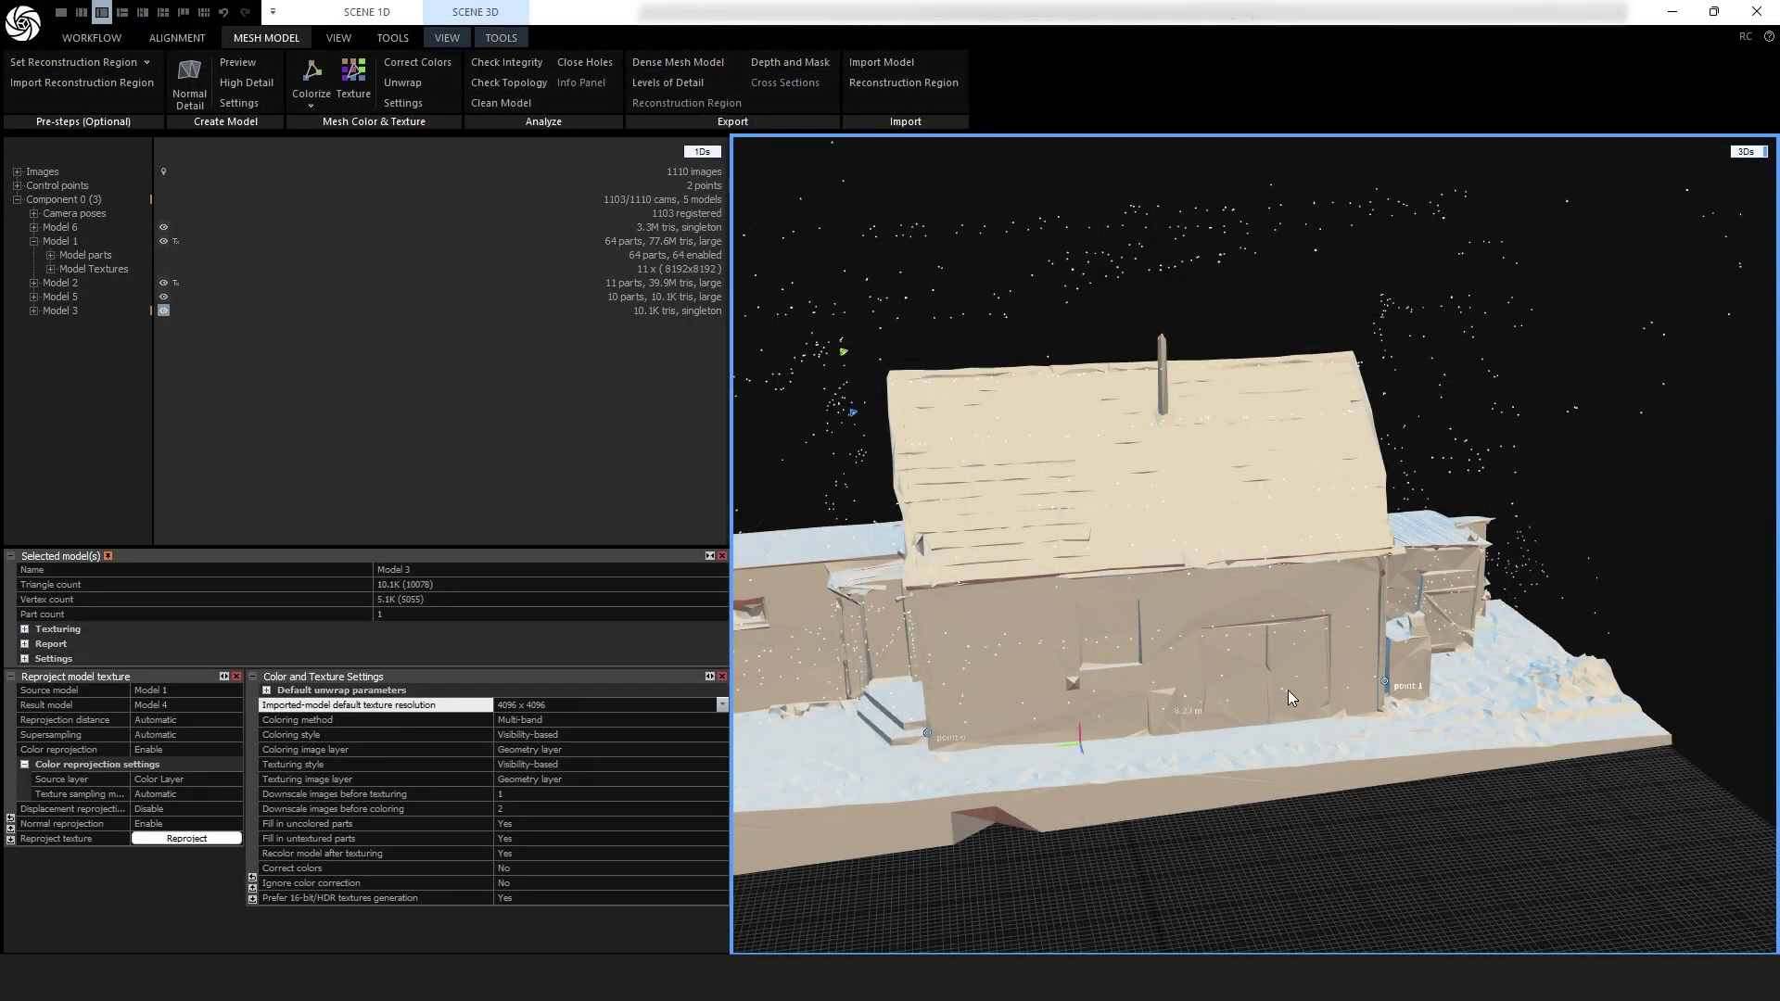
# - Orbit the house and show the Color and Texture Settings with 4096 × 4096 imported-model resolution
pyautogui.moveTo(1287, 697); pyautogui.dragTo(1176, 699)
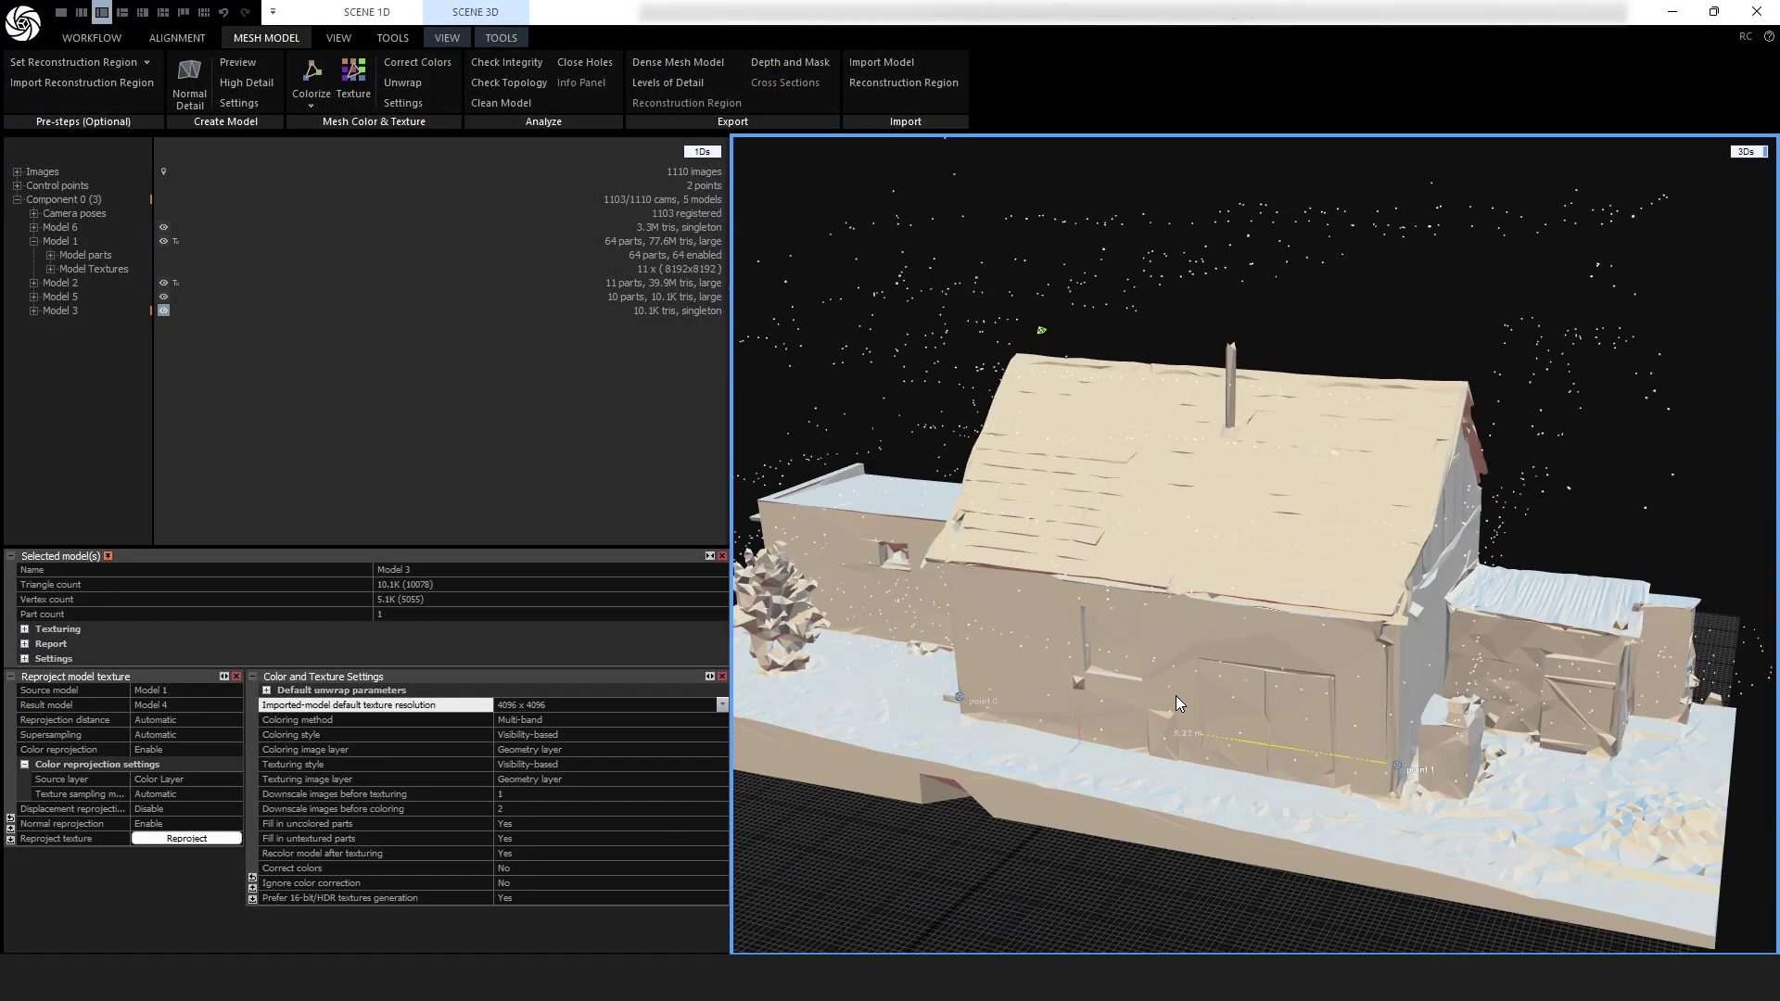
pyautogui.click(405, 107)
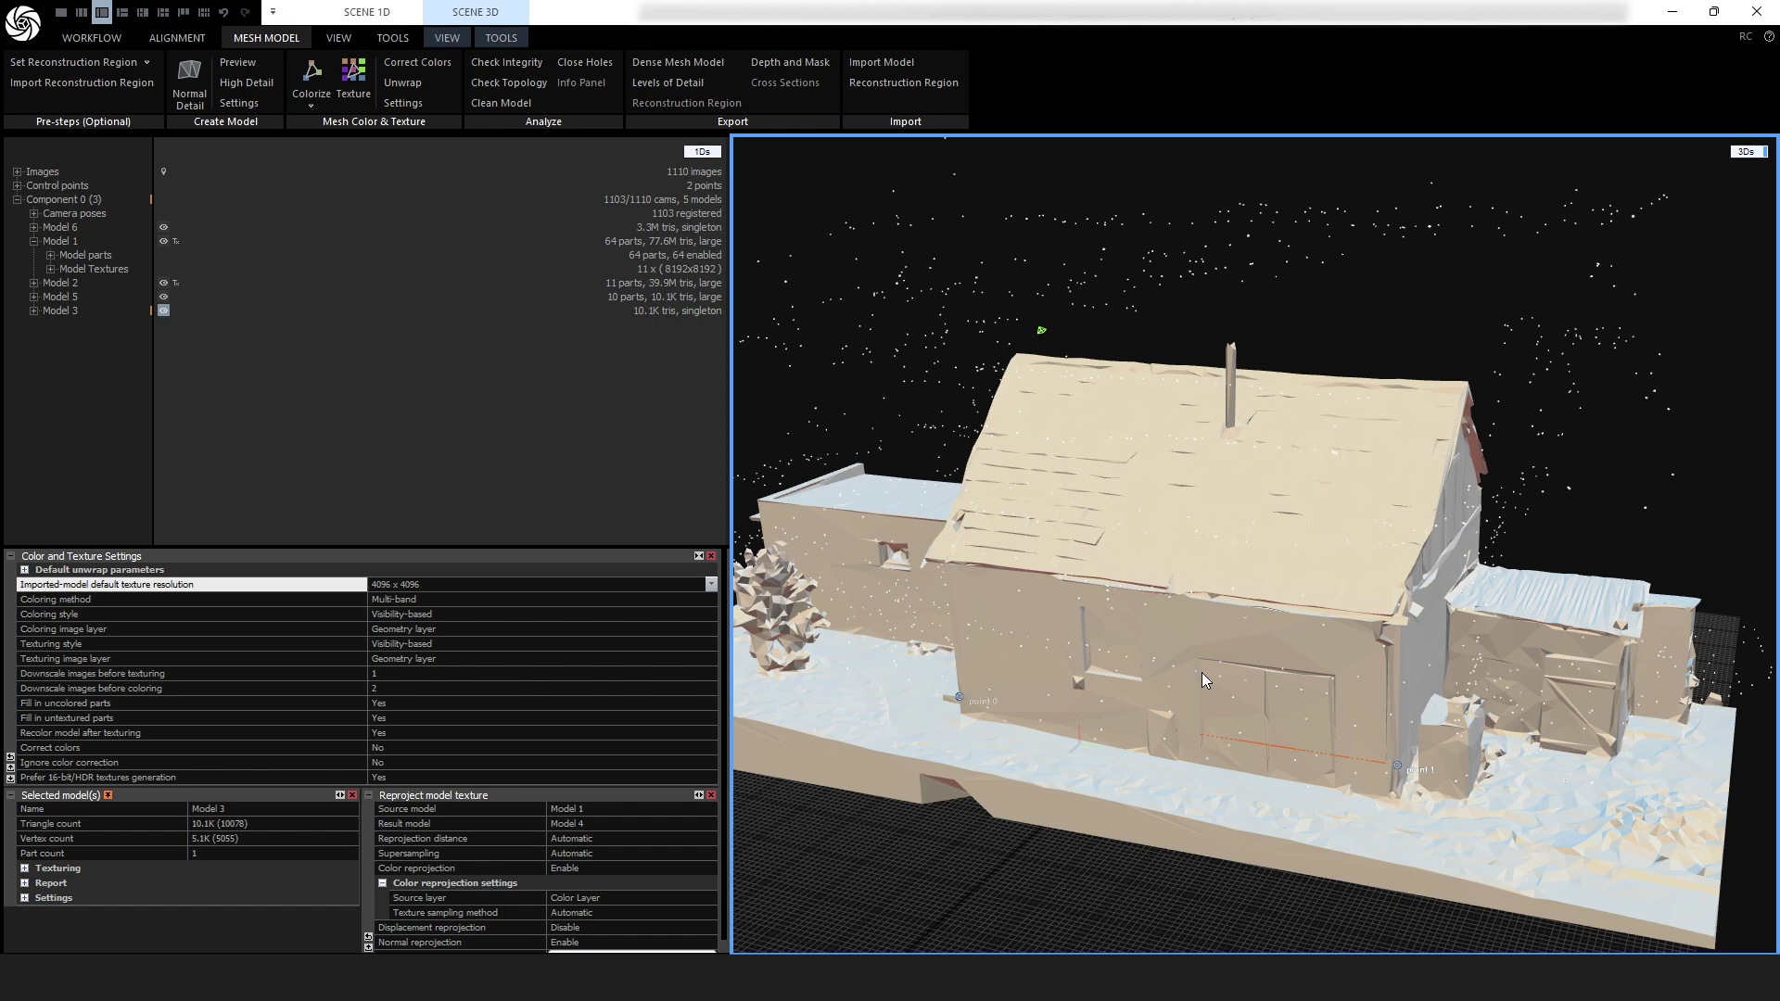
# - Import summerkitchen_Model_3 with its UV map as Model 4
pyautogui.click(877, 62)
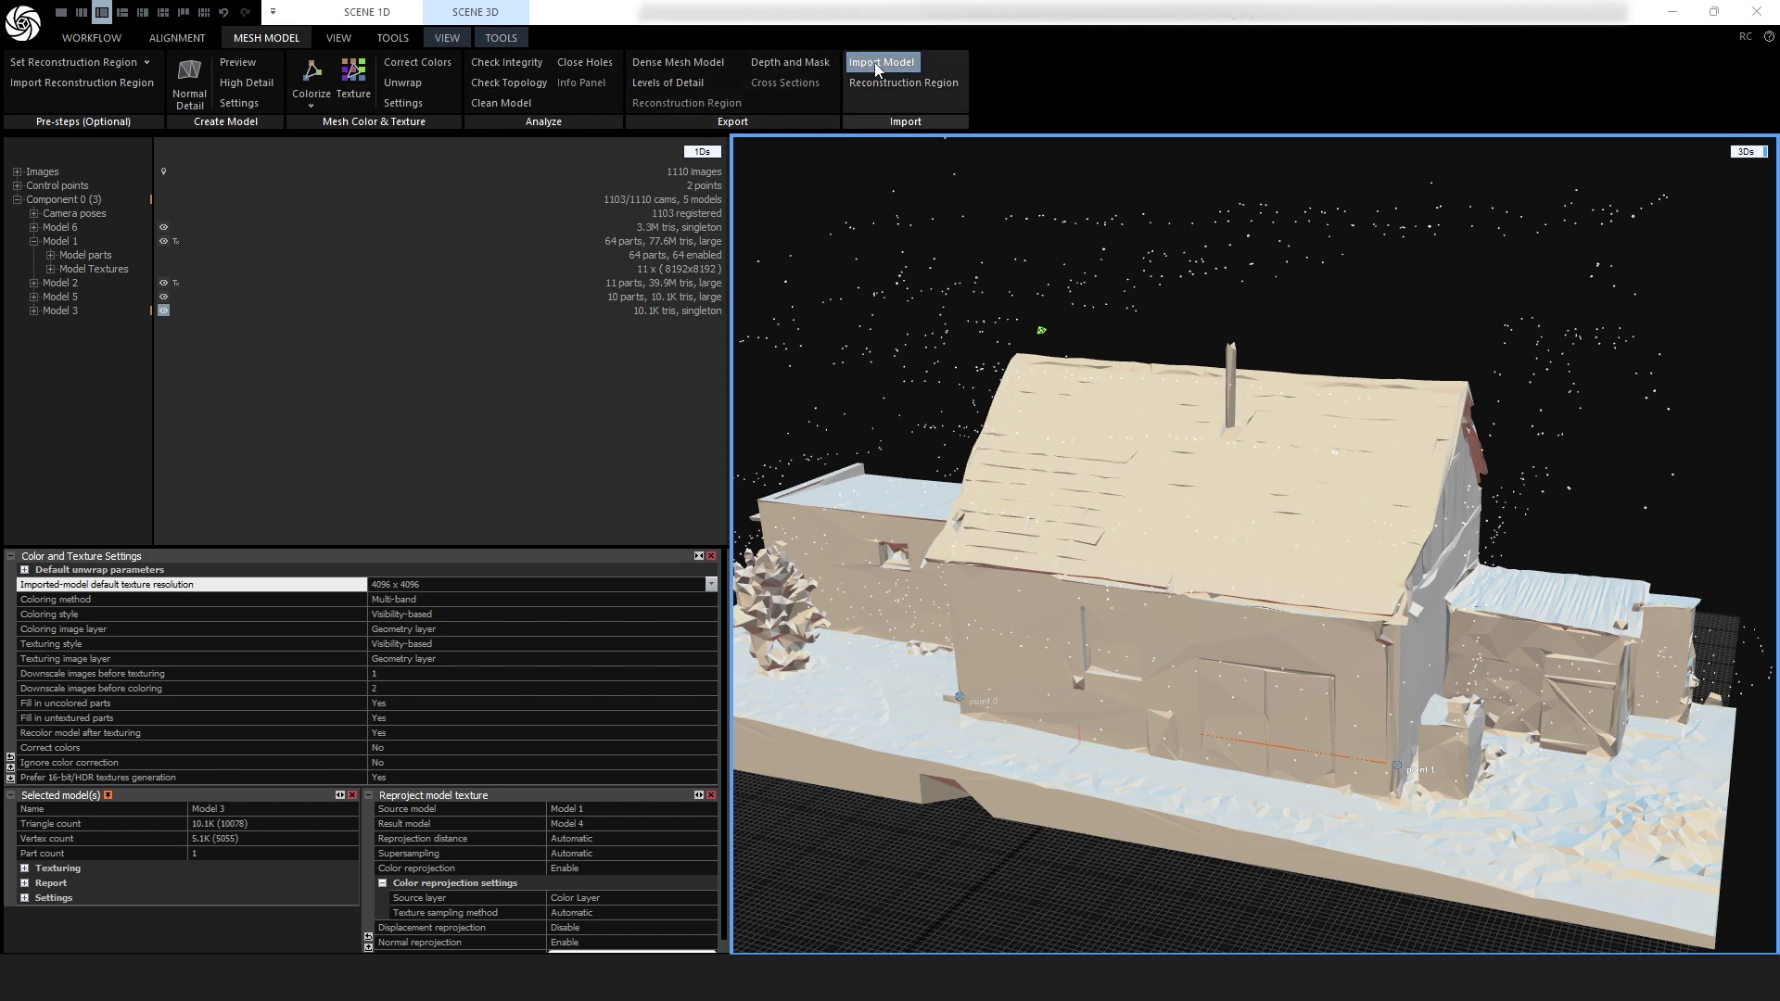
pyautogui.click(797, 433)
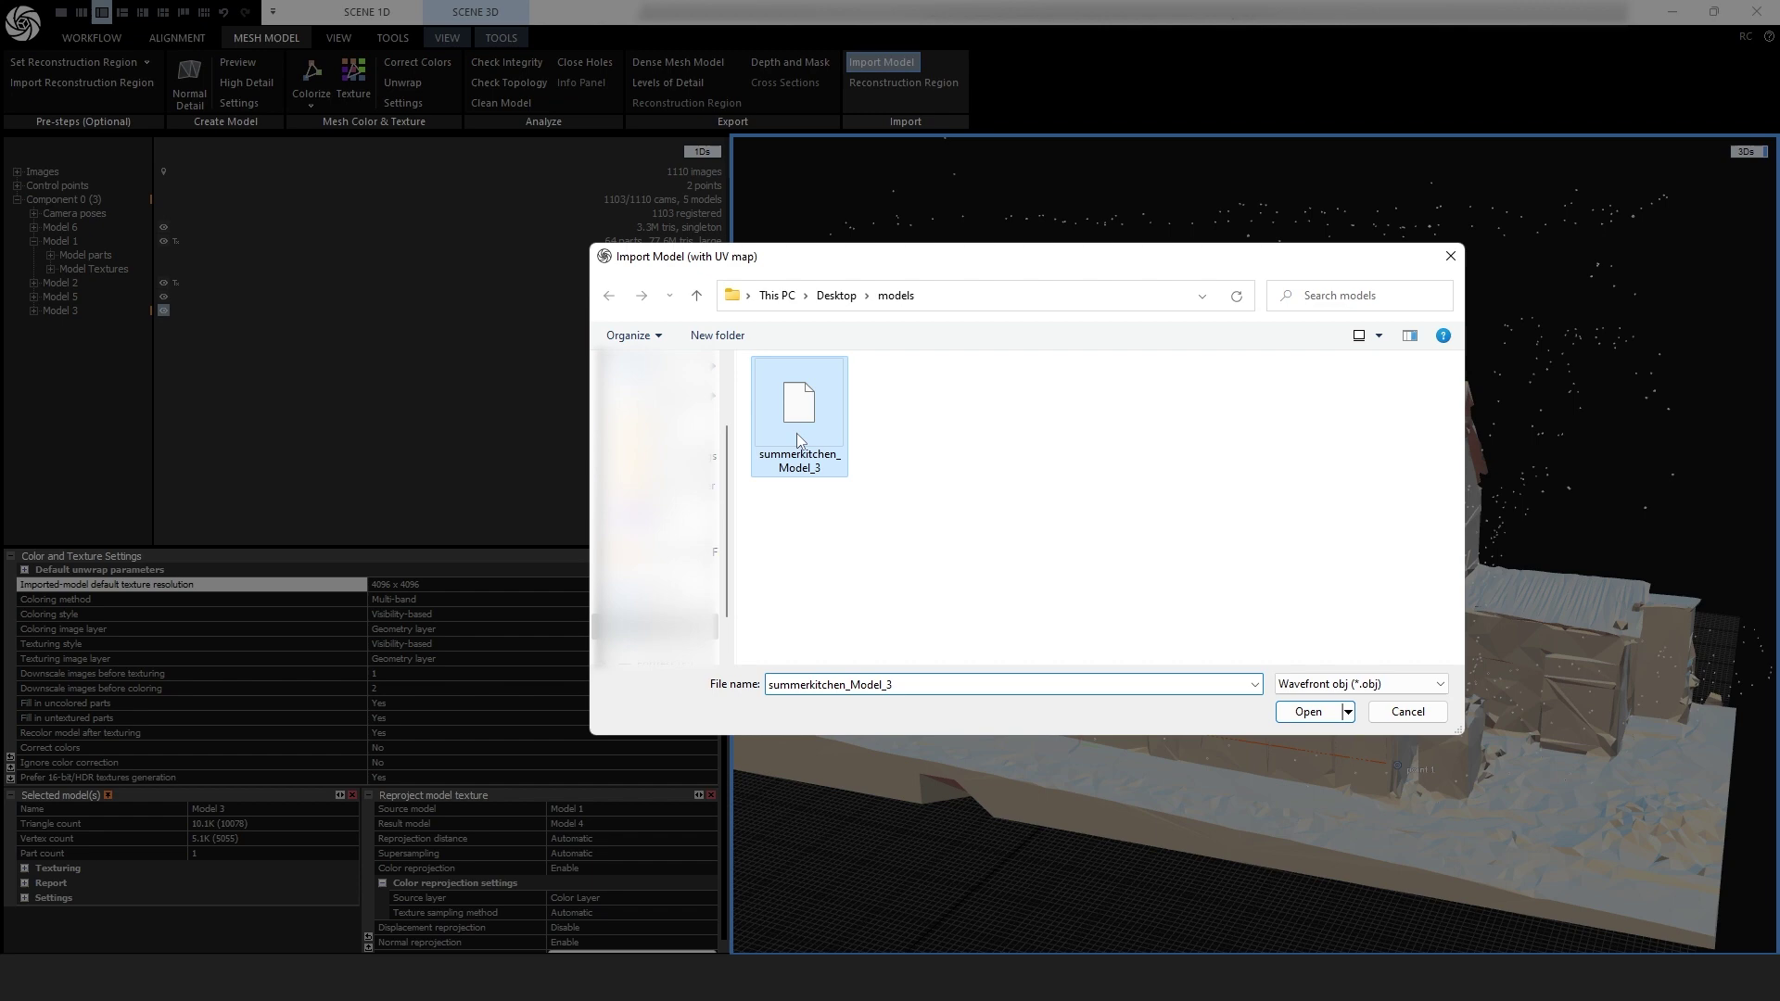
pyautogui.doubleClick(797, 432)
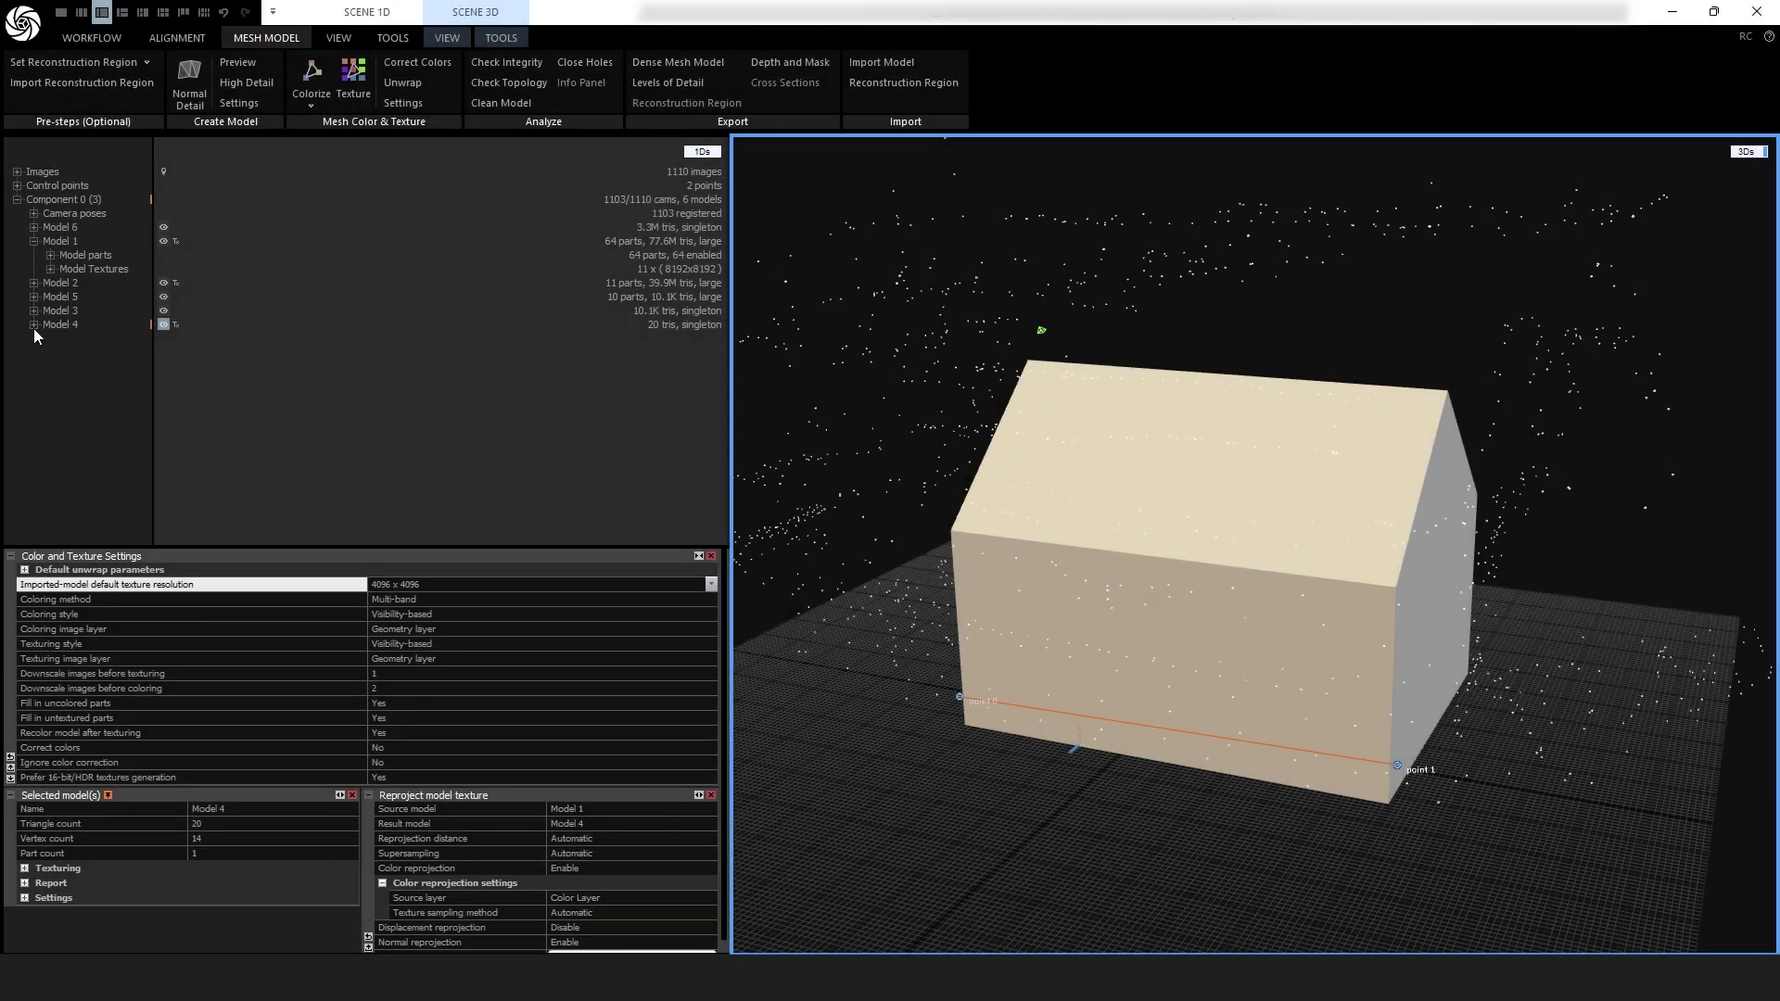
# - Display Model 4's Color Layer, which shows the house black, and orbit around it
pyautogui.click(34, 326)
pyautogui.click(50, 352)
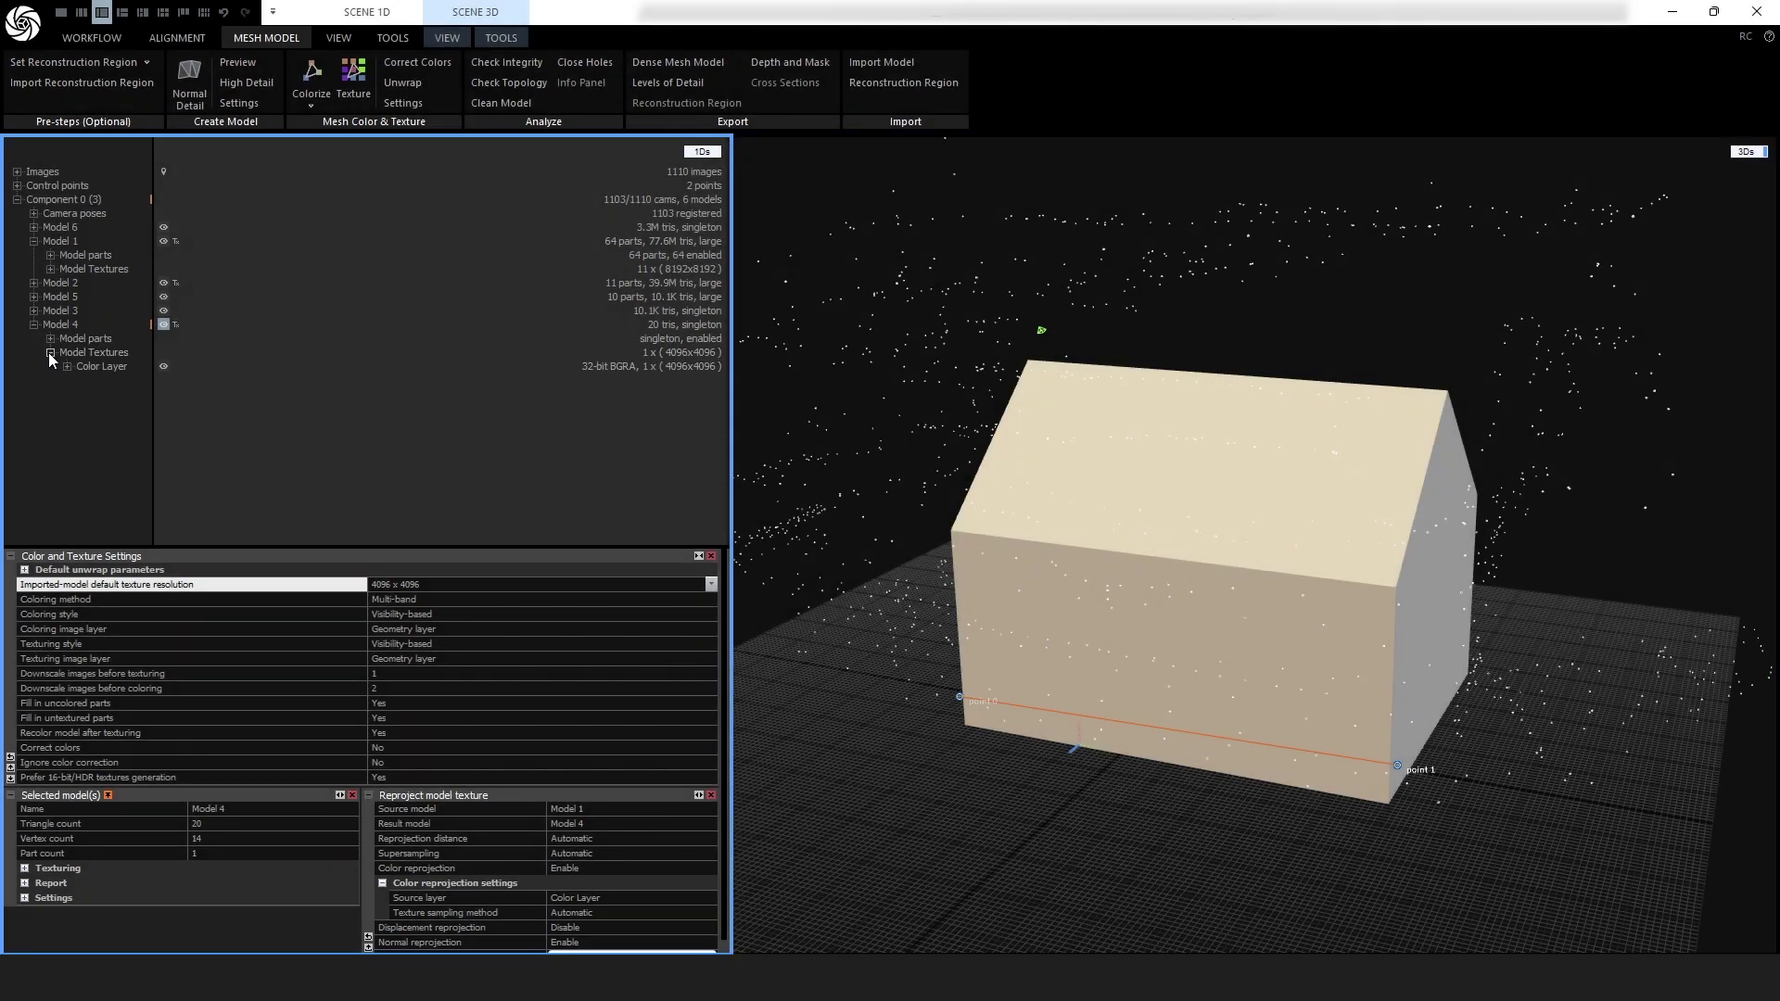
pyautogui.click(163, 367)
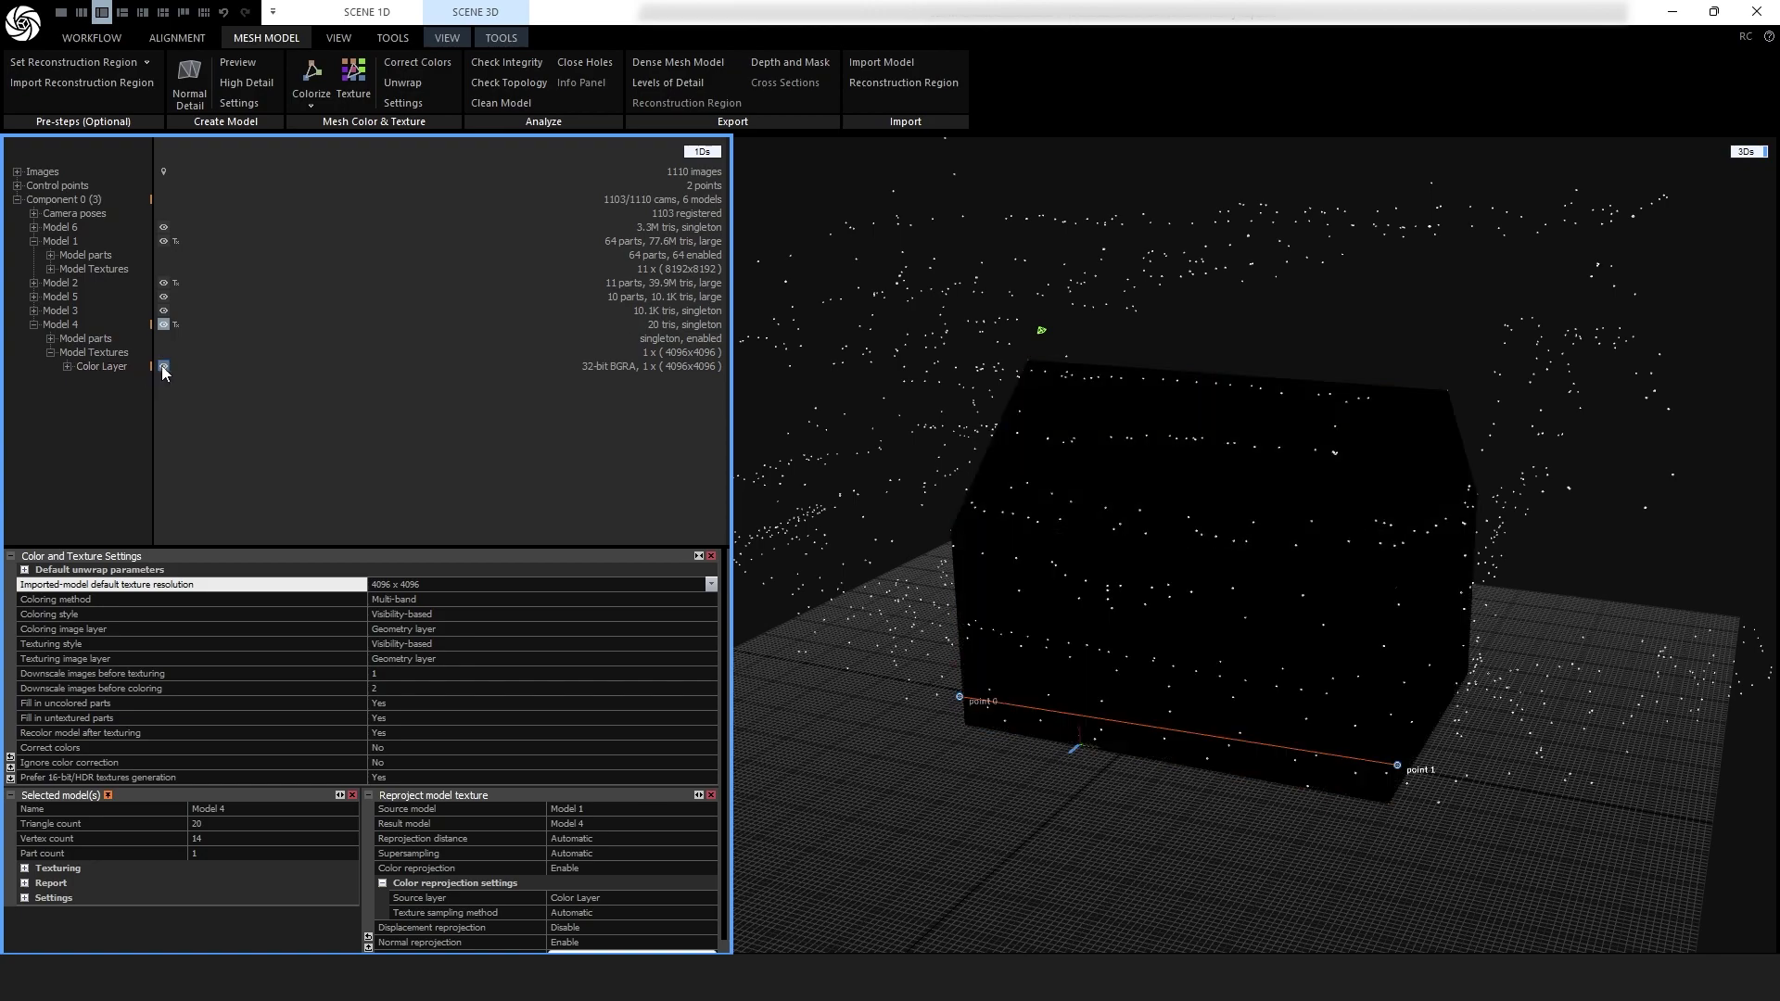
pyautogui.click(1288, 693)
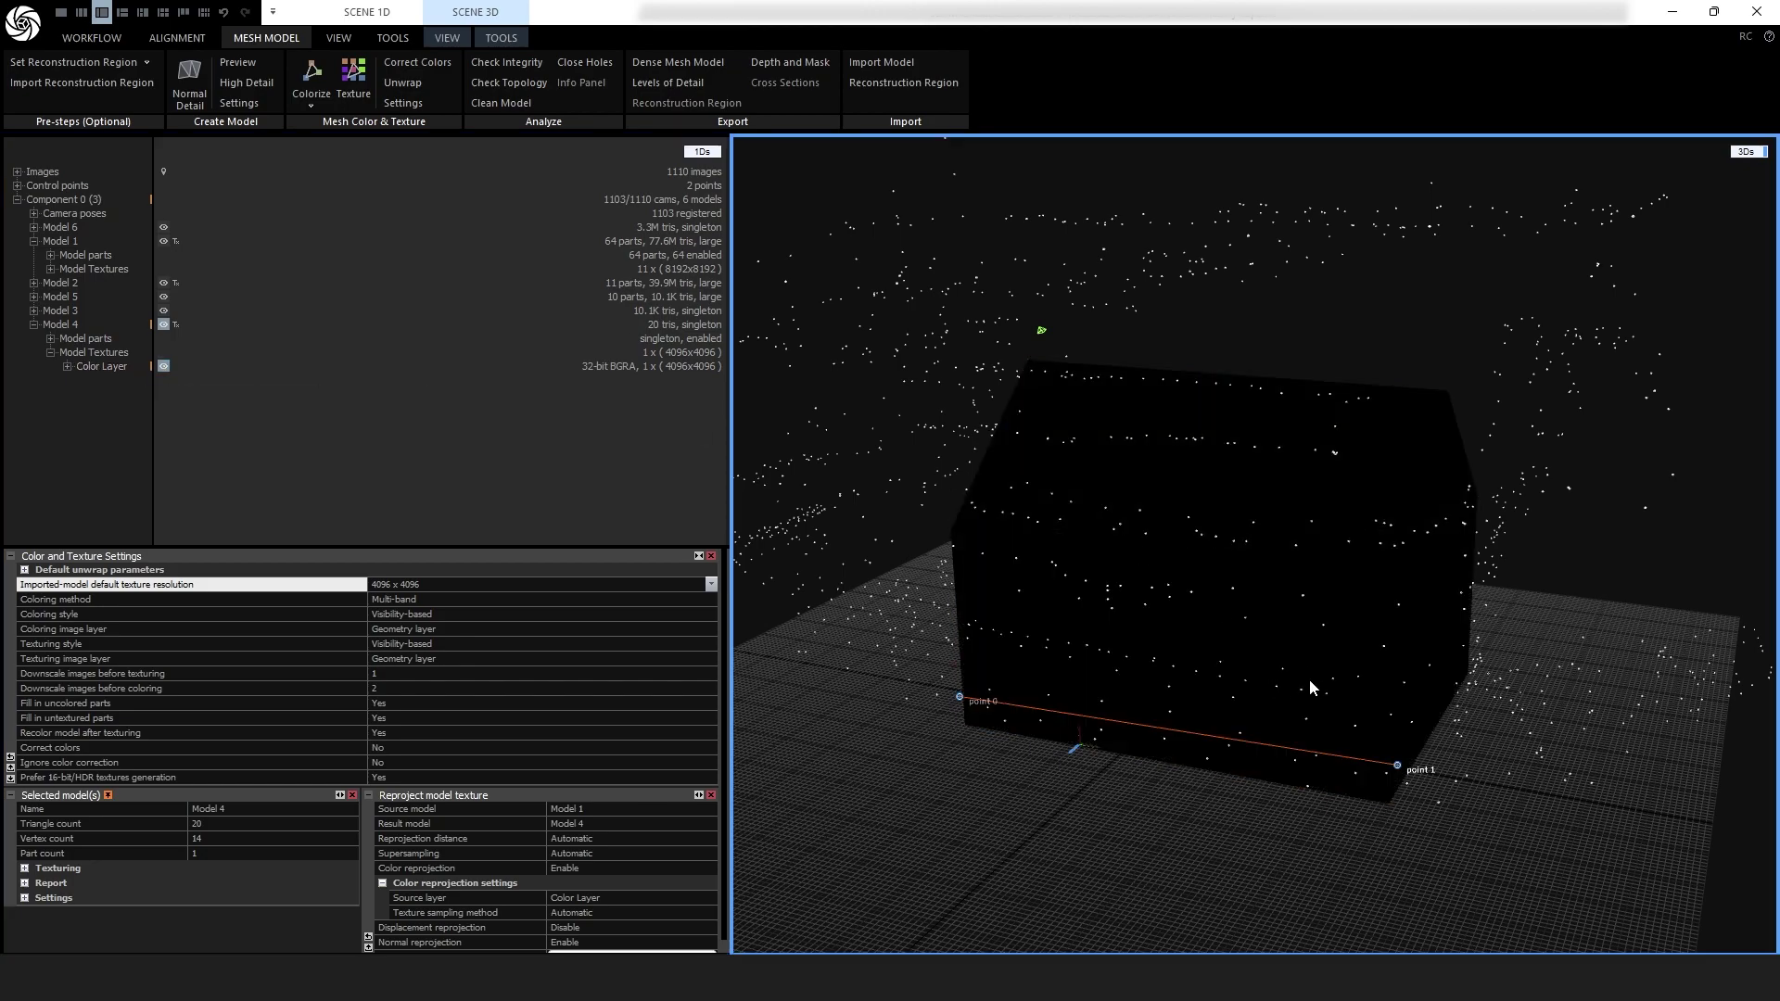
pyautogui.moveTo(1308, 682); pyautogui.dragTo(1094, 648)
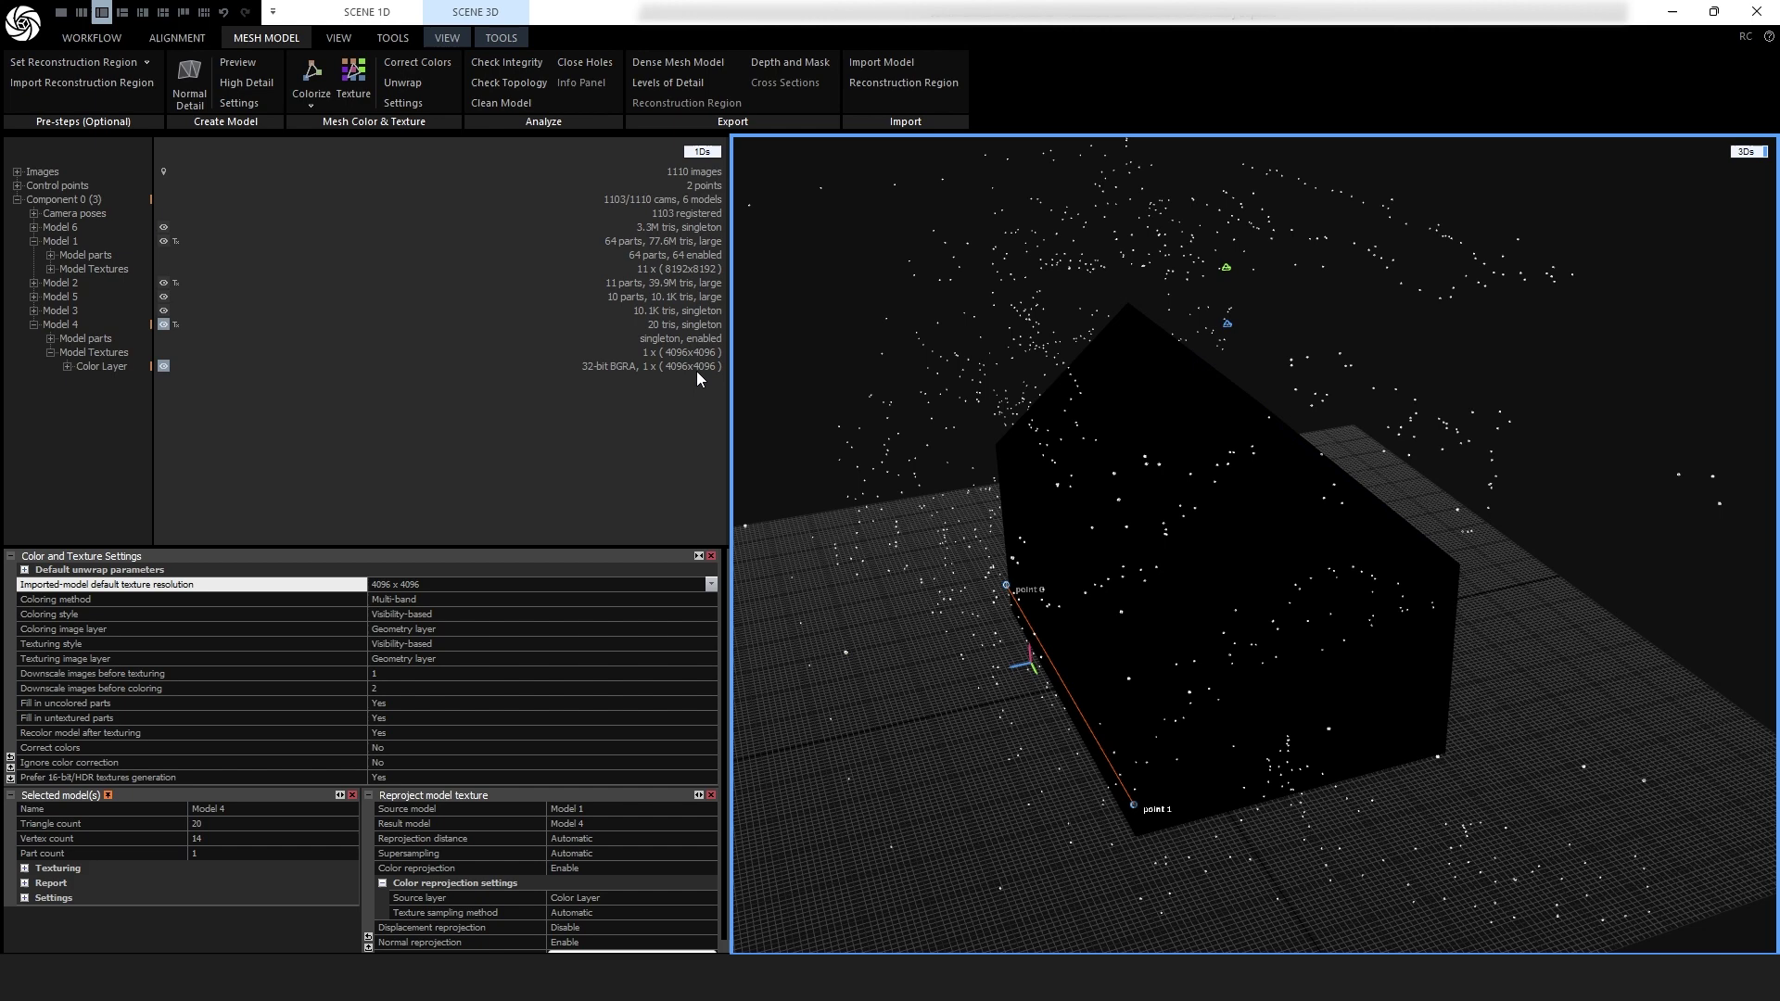
pyautogui.click(501, 38)
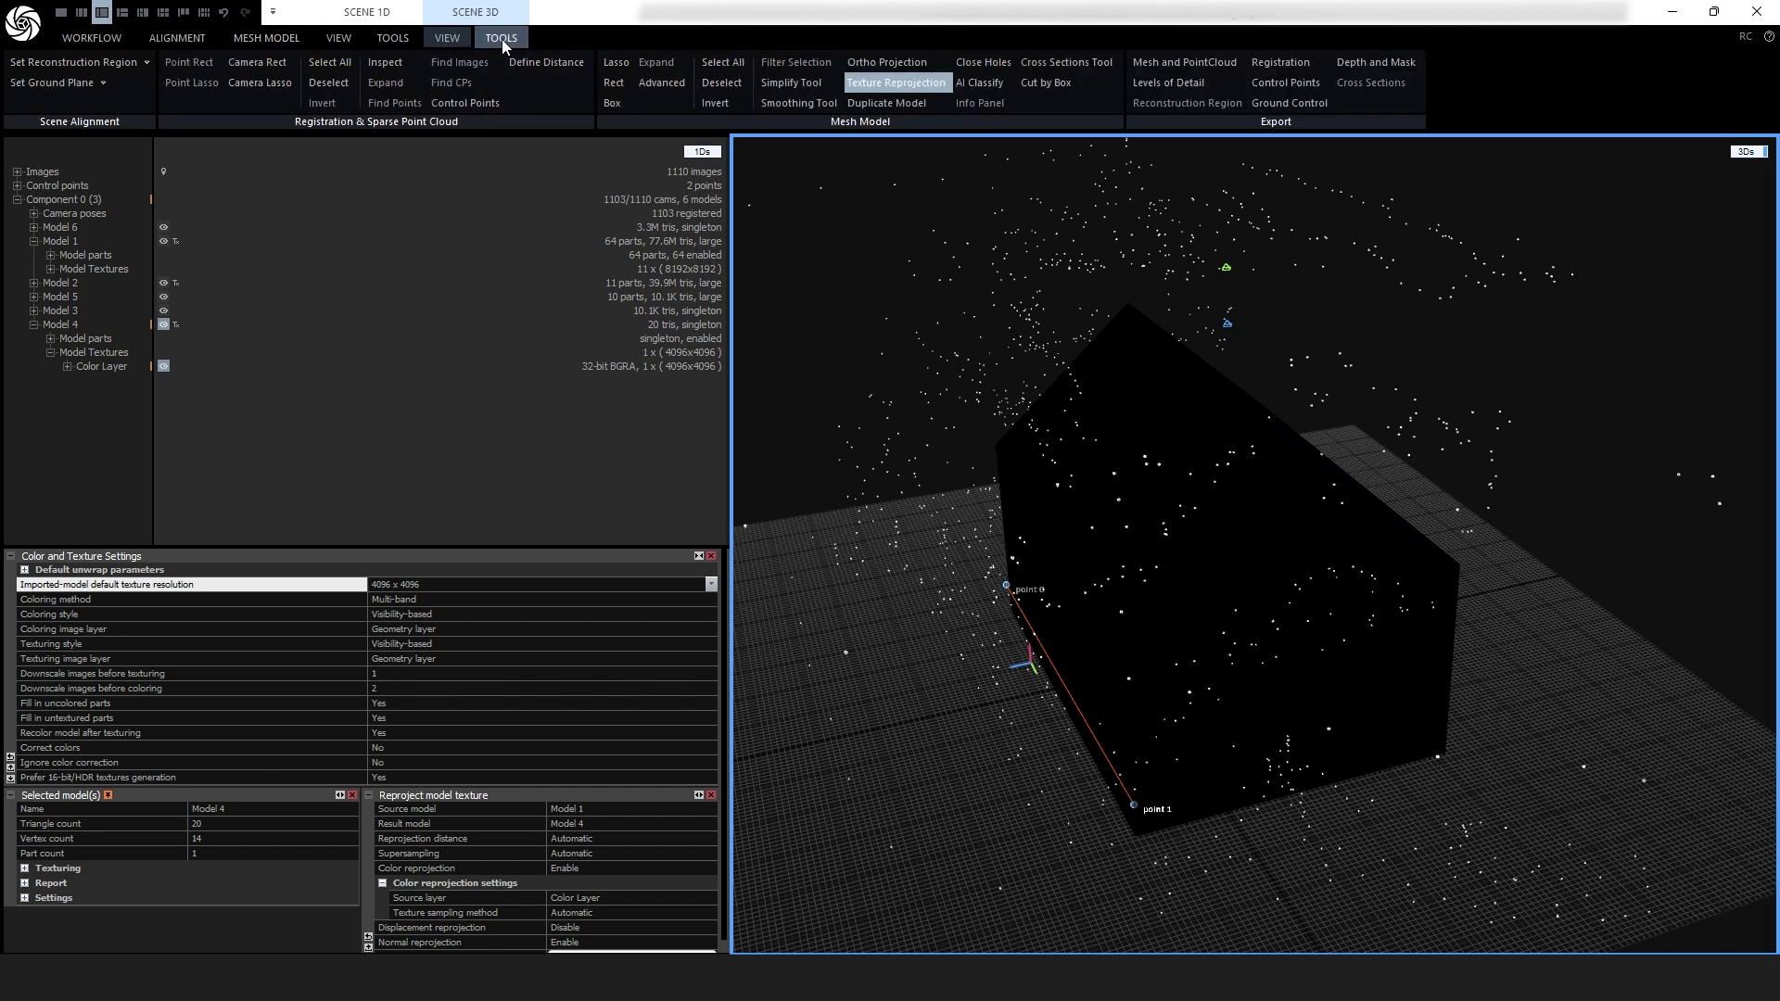
pyautogui.click(938, 84)
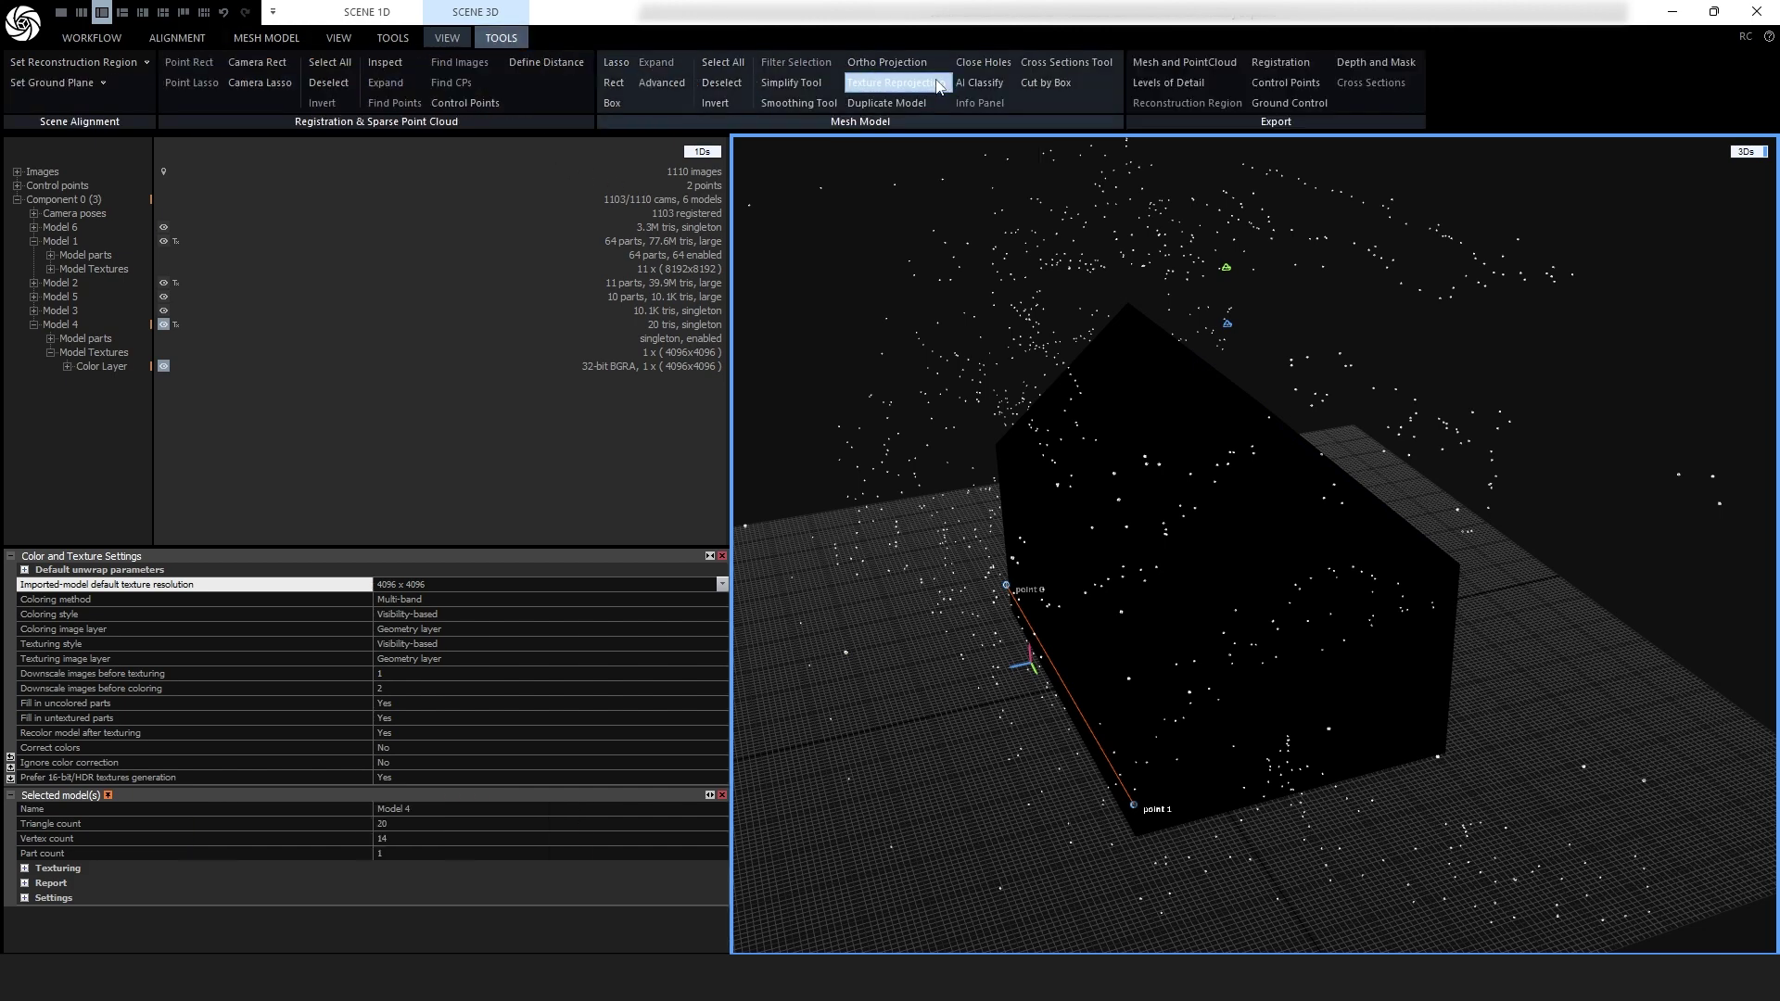
pyautogui.click(938, 83)
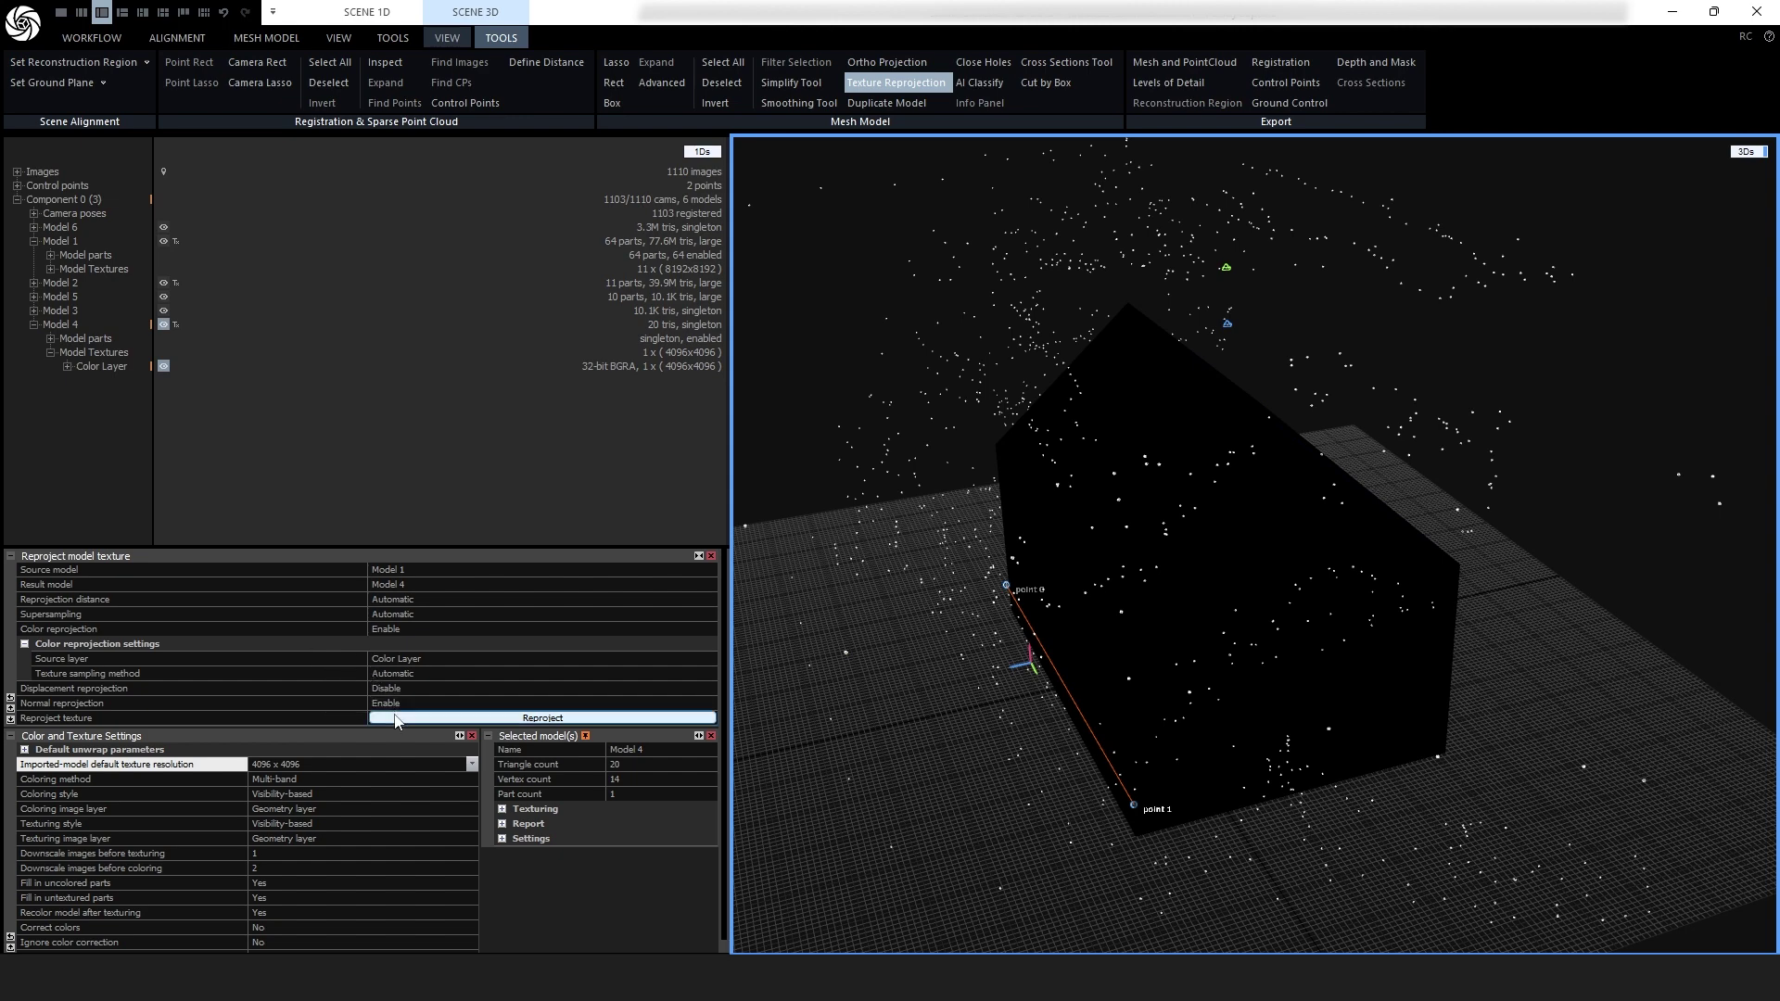
pyautogui.click(514, 719)
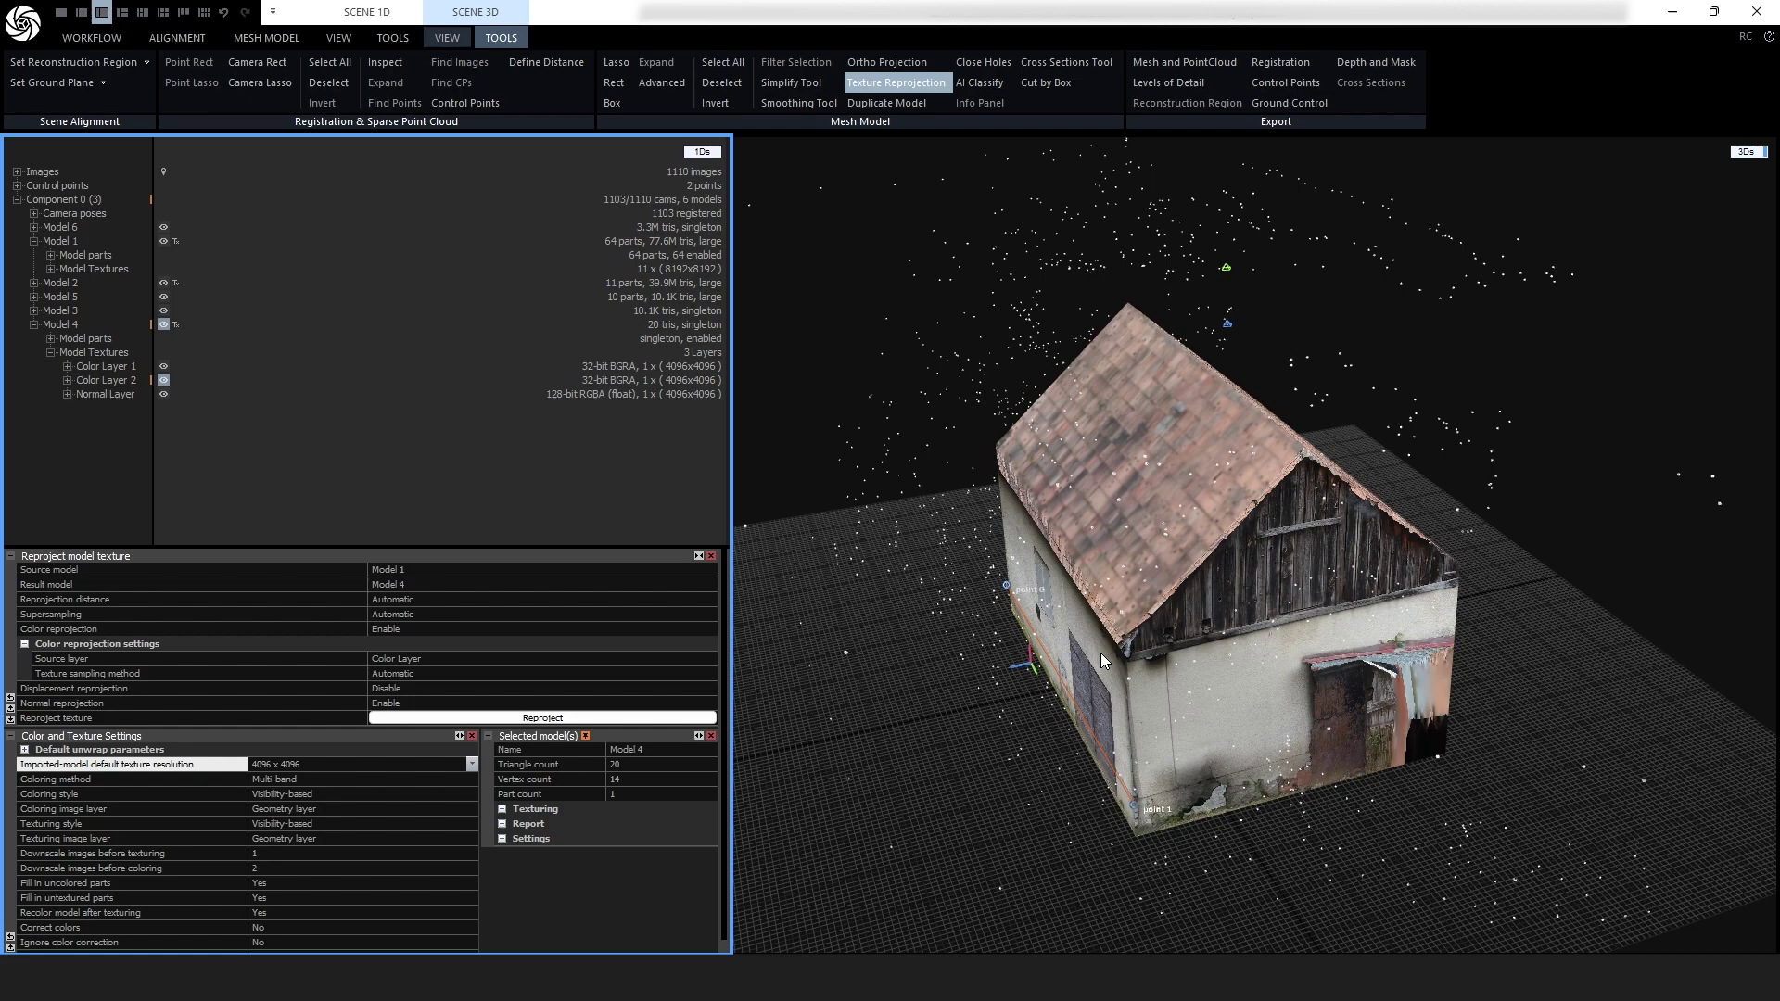
pyautogui.moveTo(1099, 664); pyautogui.dragTo(1282, 602)
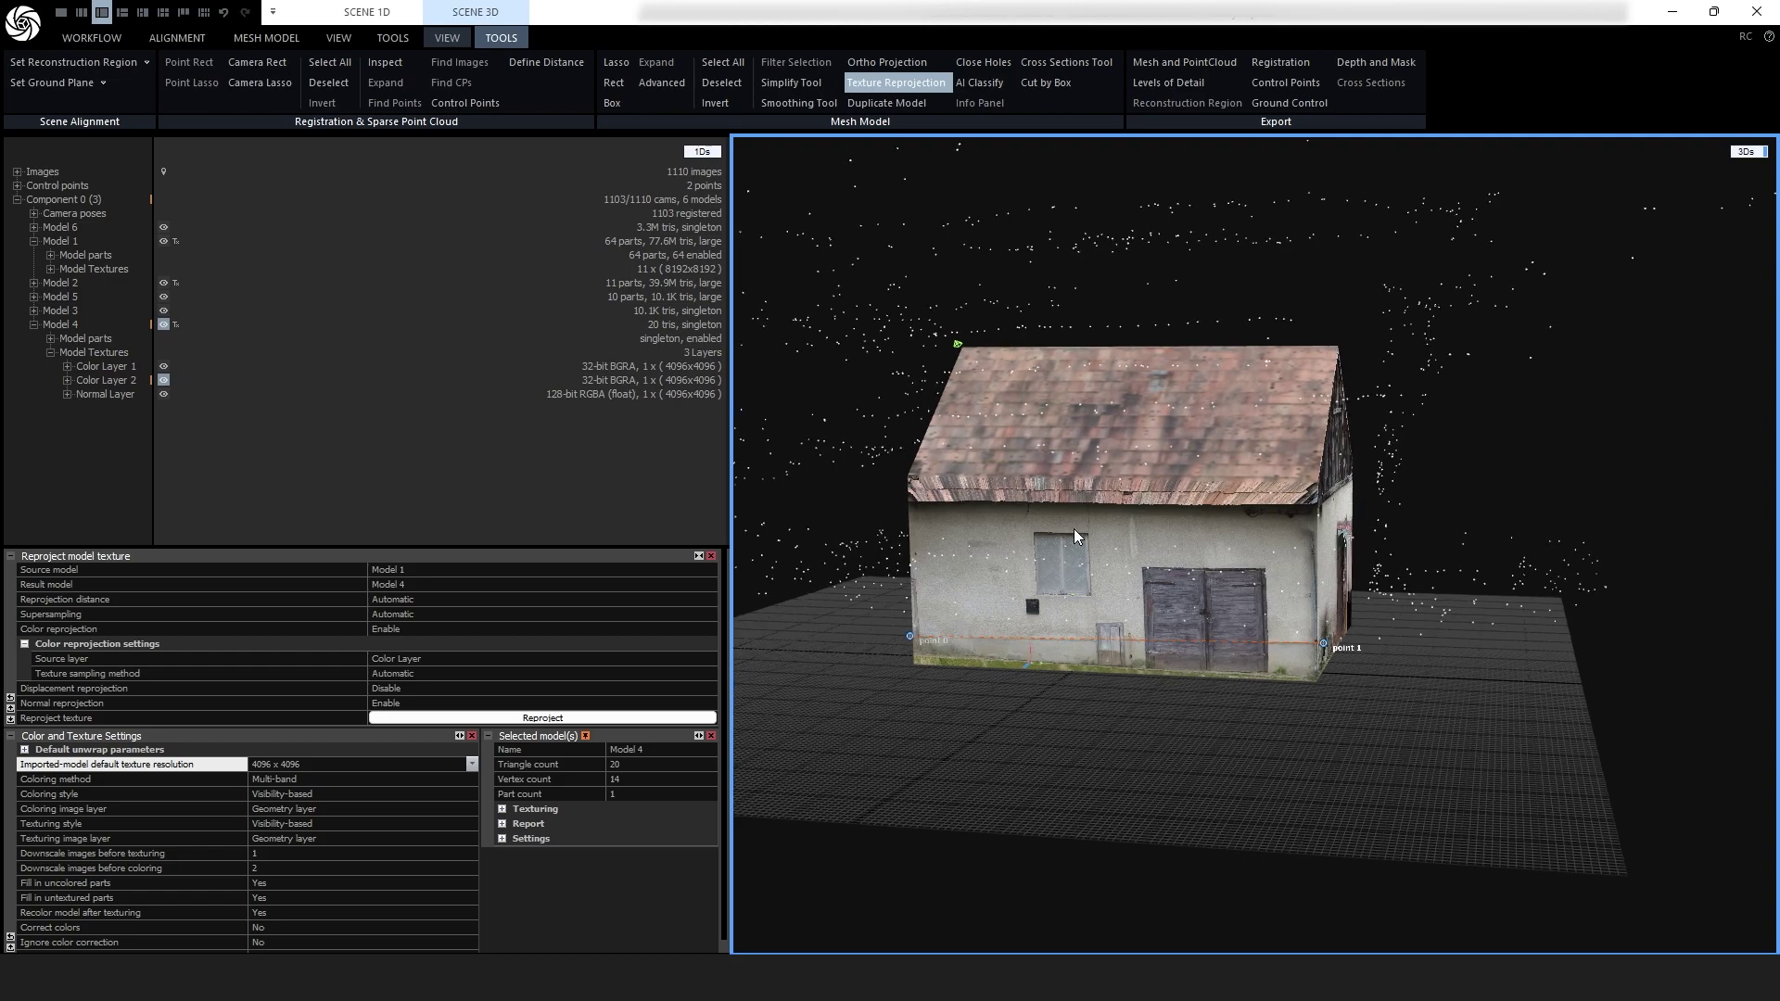
pyautogui.scroll(5, 1073, 528)
pyautogui.scroll(-3, 1205, 576)
pyautogui.moveTo(1106, 556); pyautogui.dragTo(1164, 514)
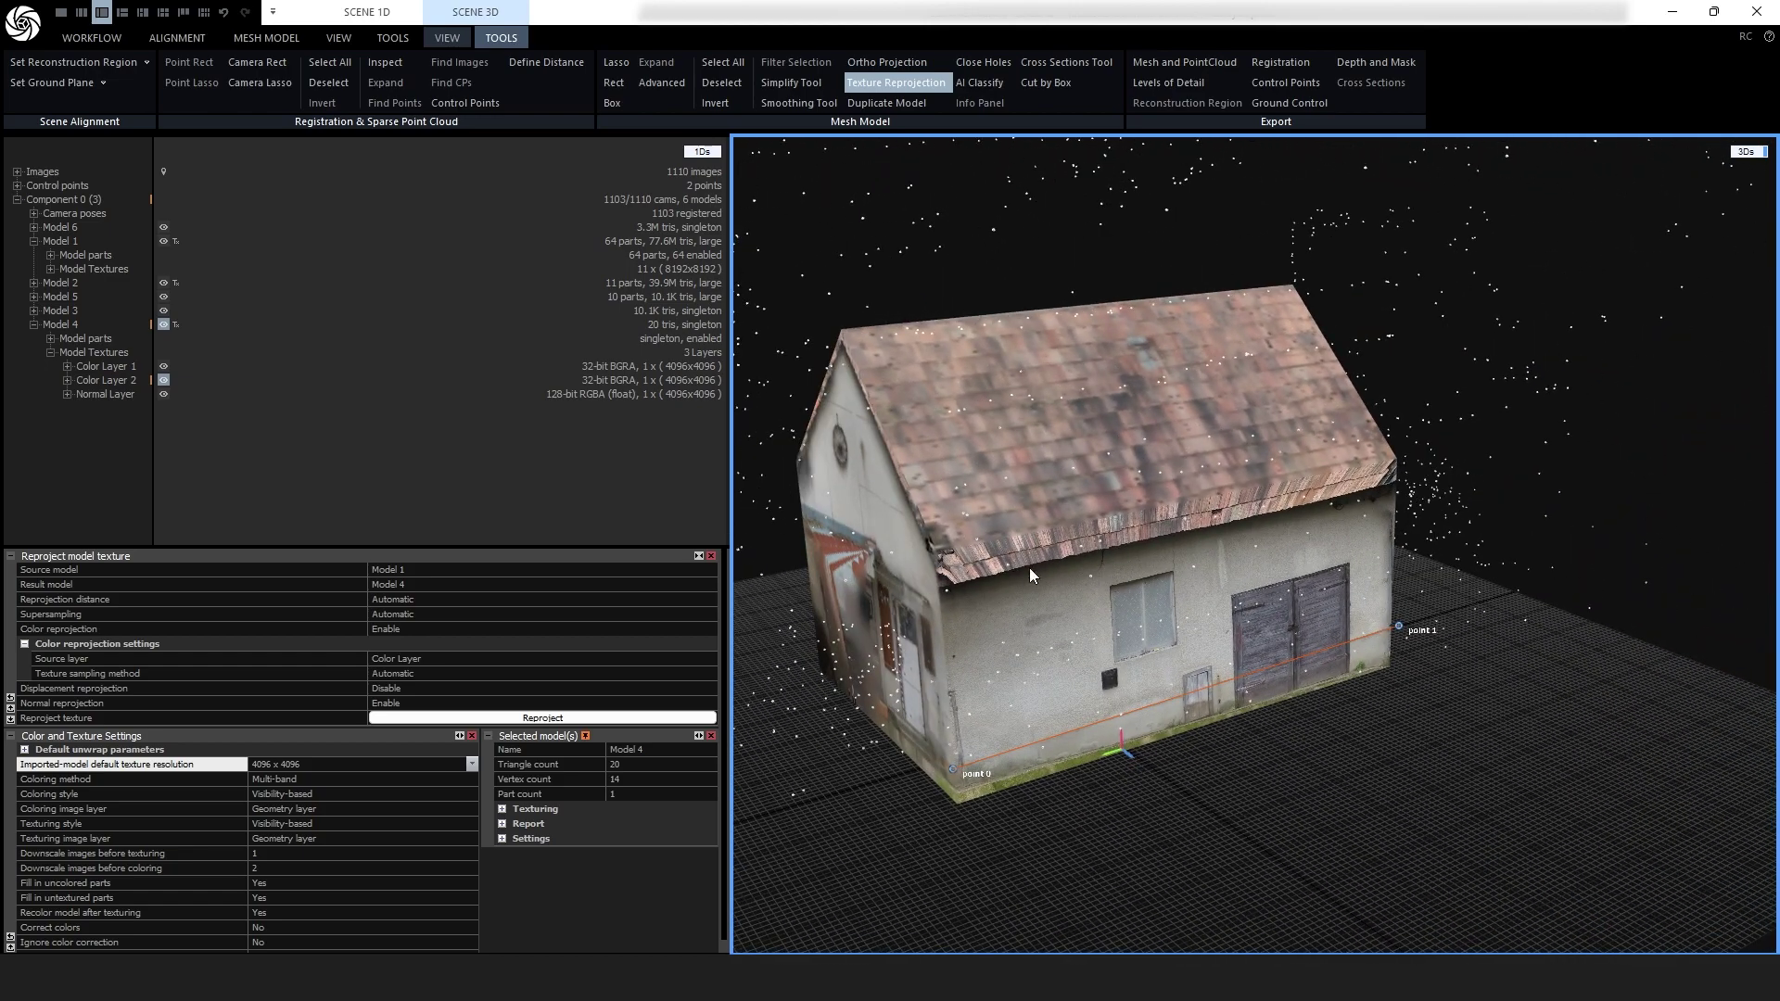
pyautogui.moveTo(930, 597); pyautogui.dragTo(1192, 625)
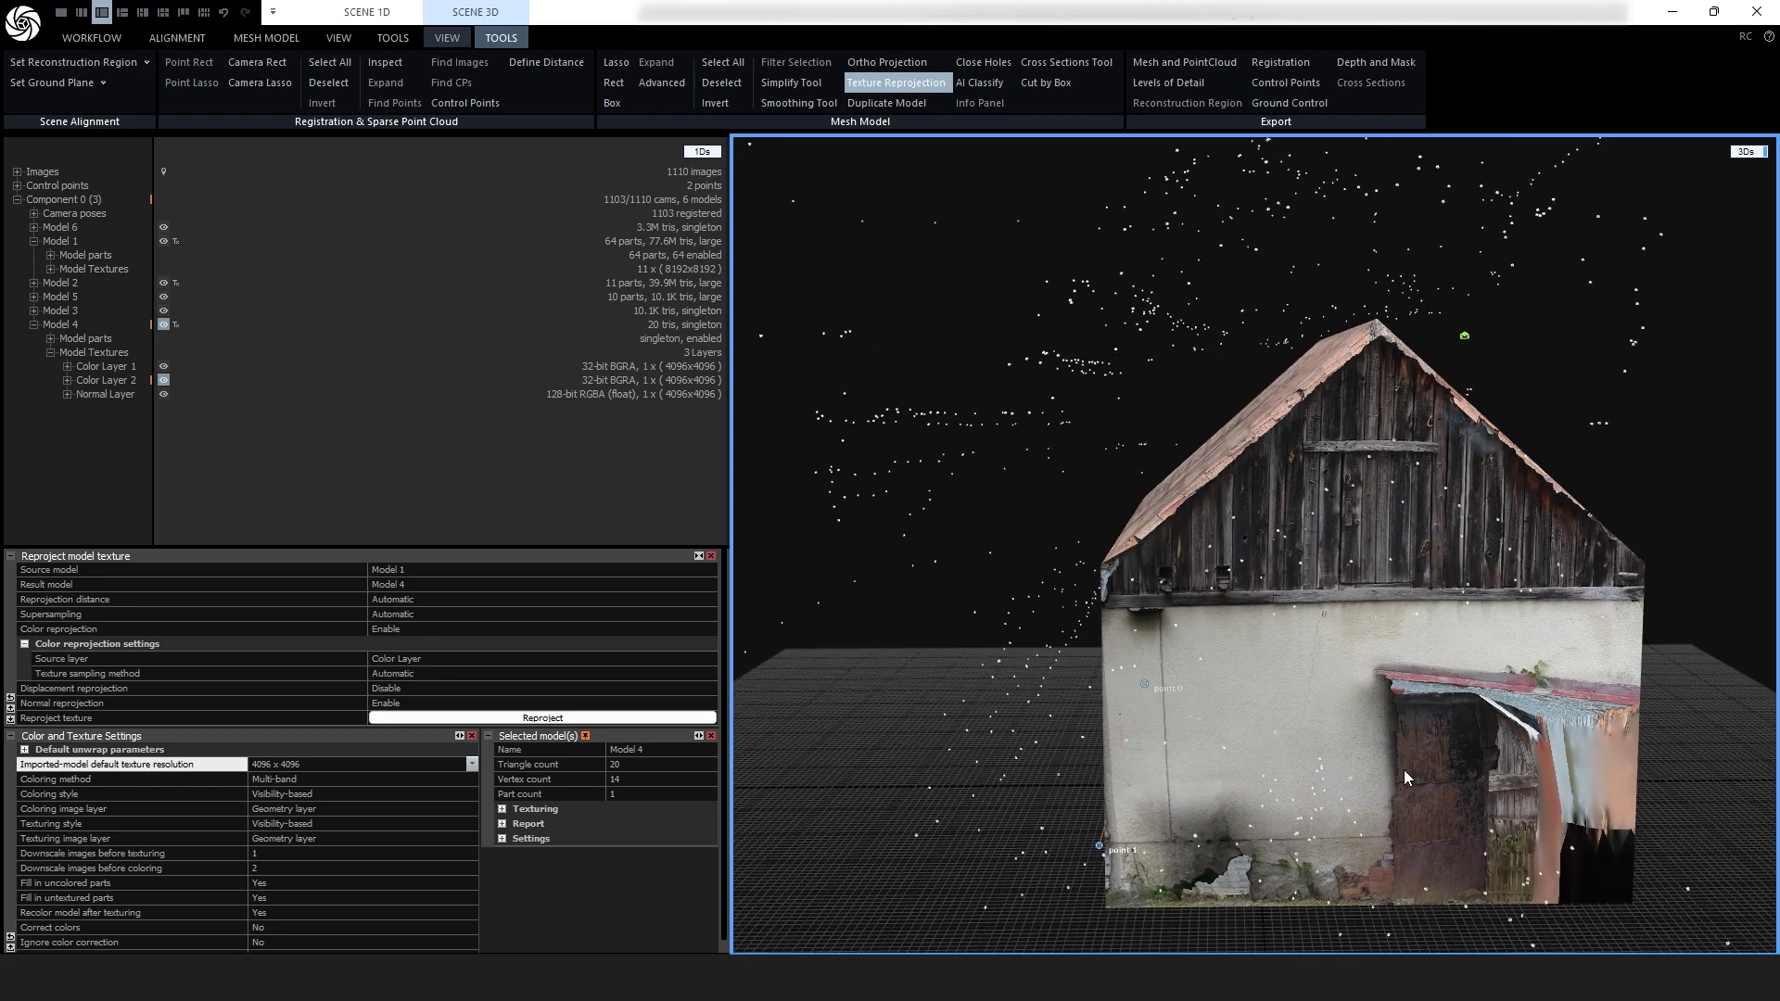
pyautogui.moveTo(1515, 836)
pyautogui.mouseDown()
pyautogui.moveTo(1498, 804)
pyautogui.moveTo(1505, 819)
pyautogui.mouseUp()
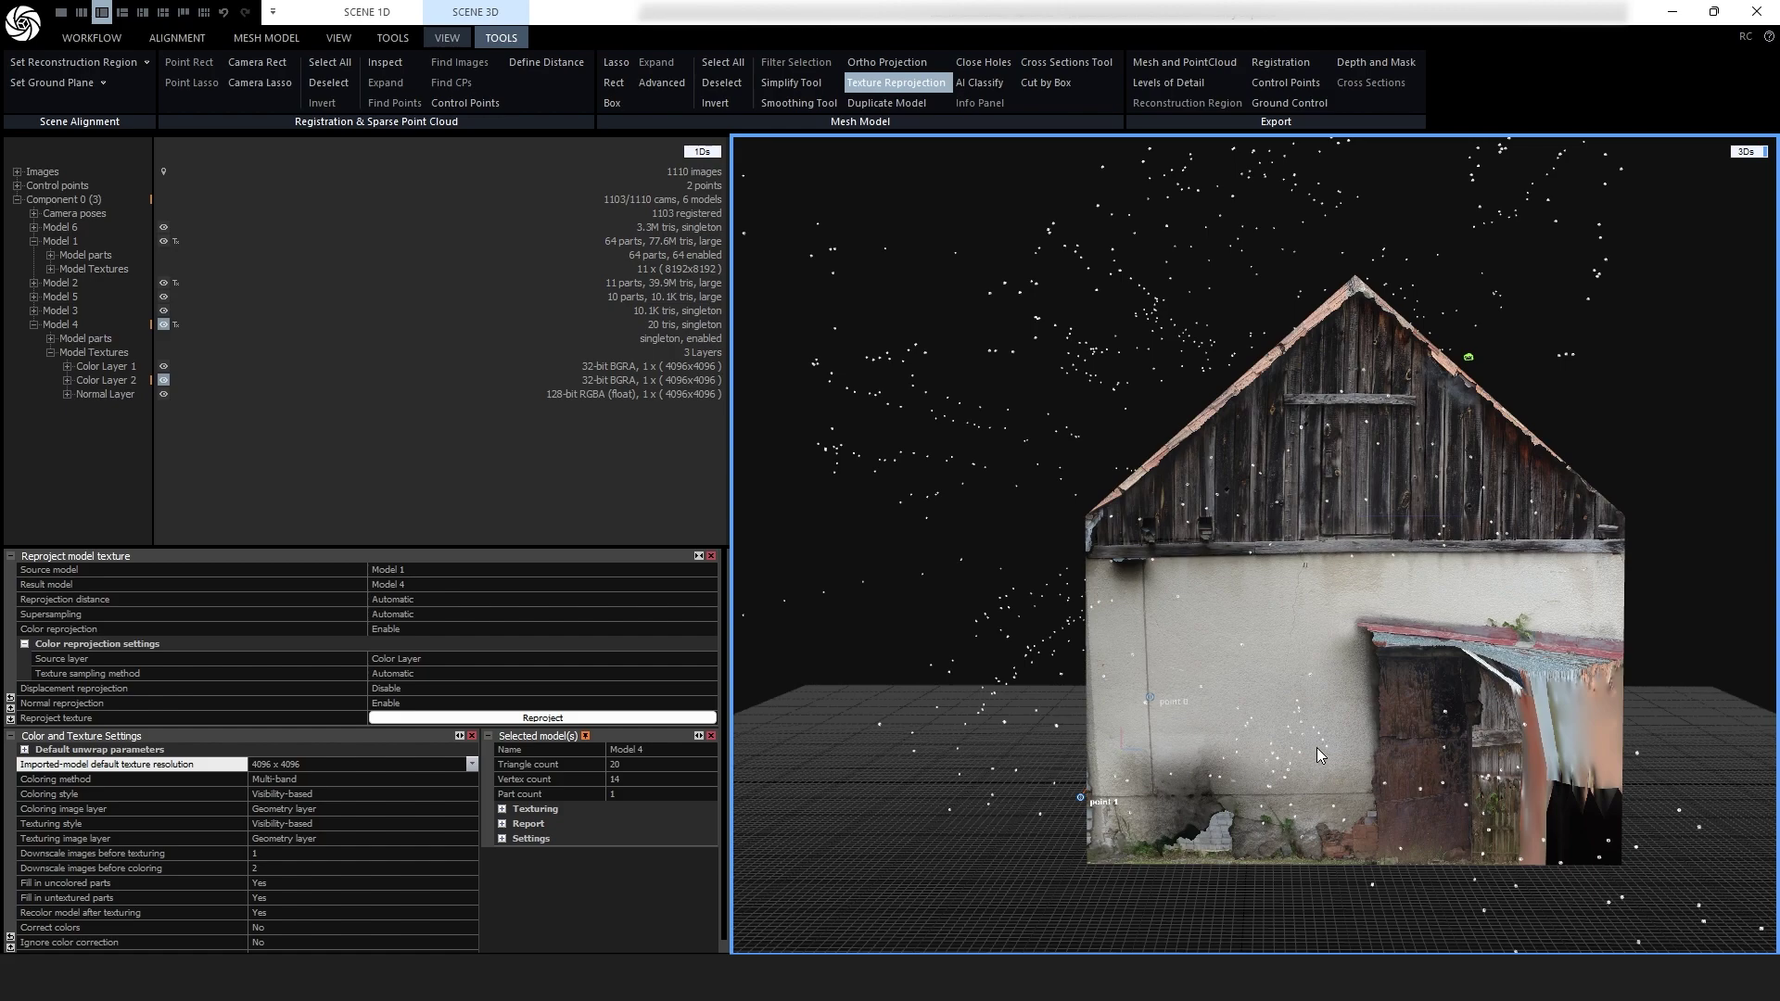
pyautogui.moveTo(1439, 698); pyautogui.dragTo(1527, 721)
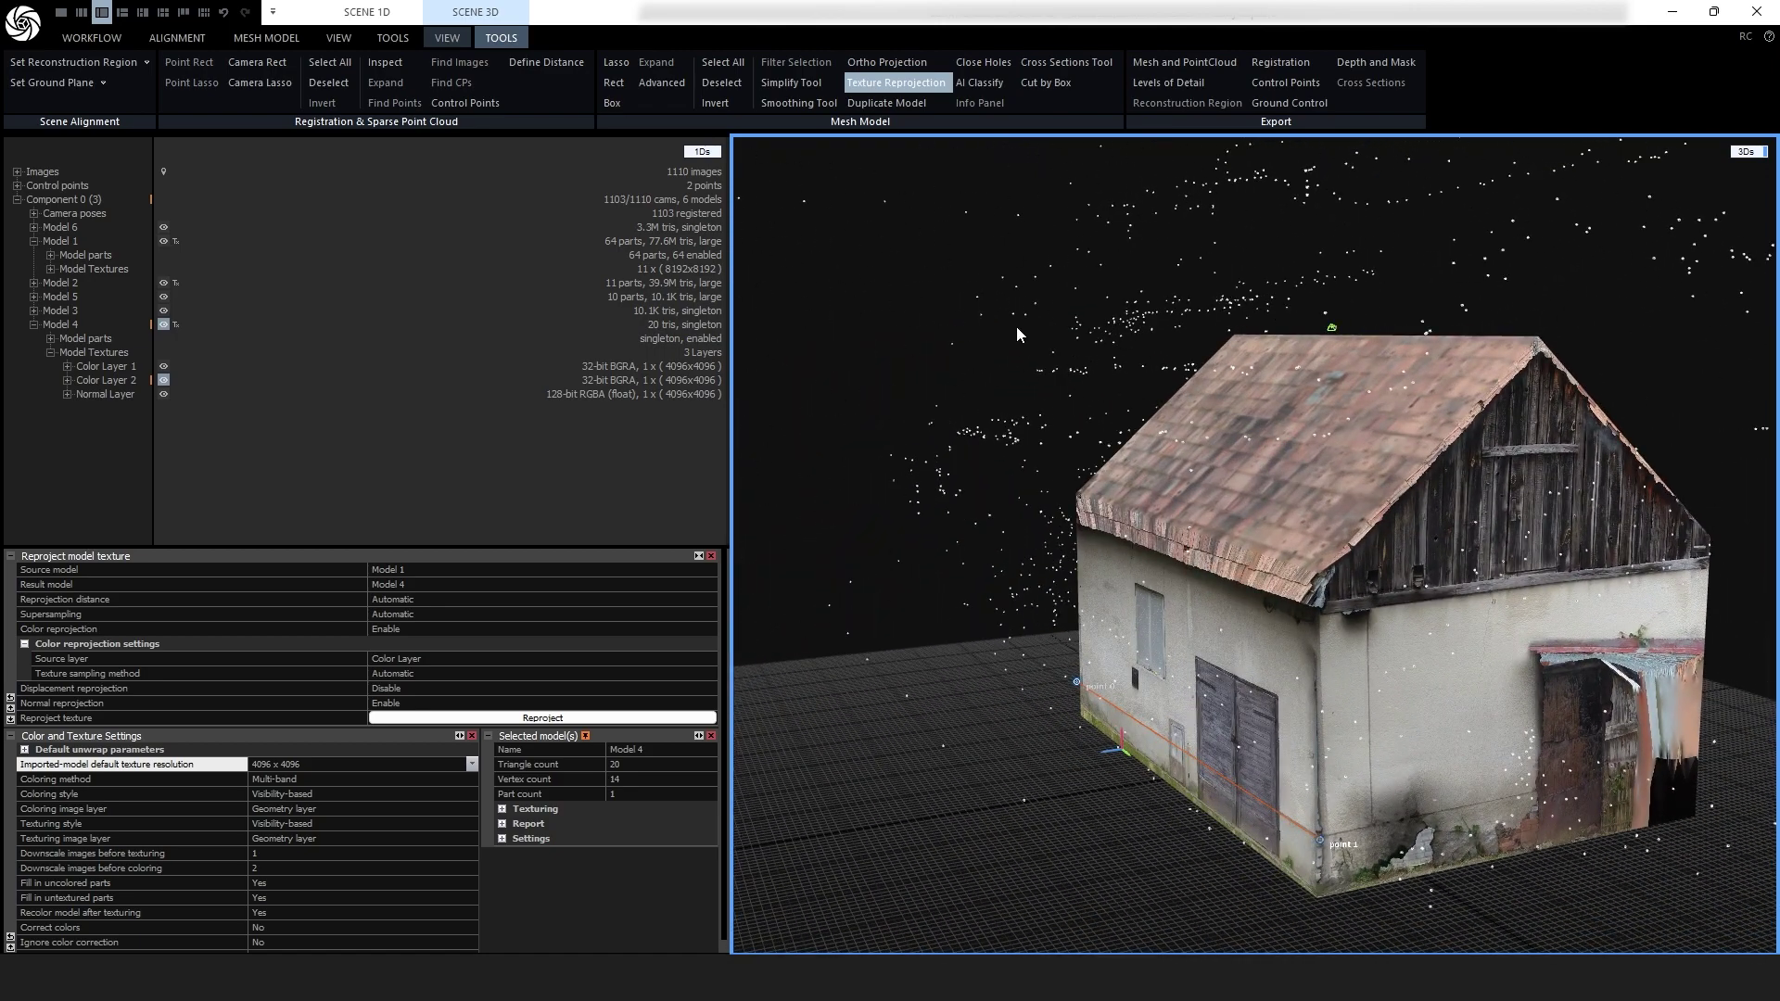
# - Start a Dense Mesh Model export saved as 20TRIS in Wavefront OBJ
pyautogui.click(269, 42)
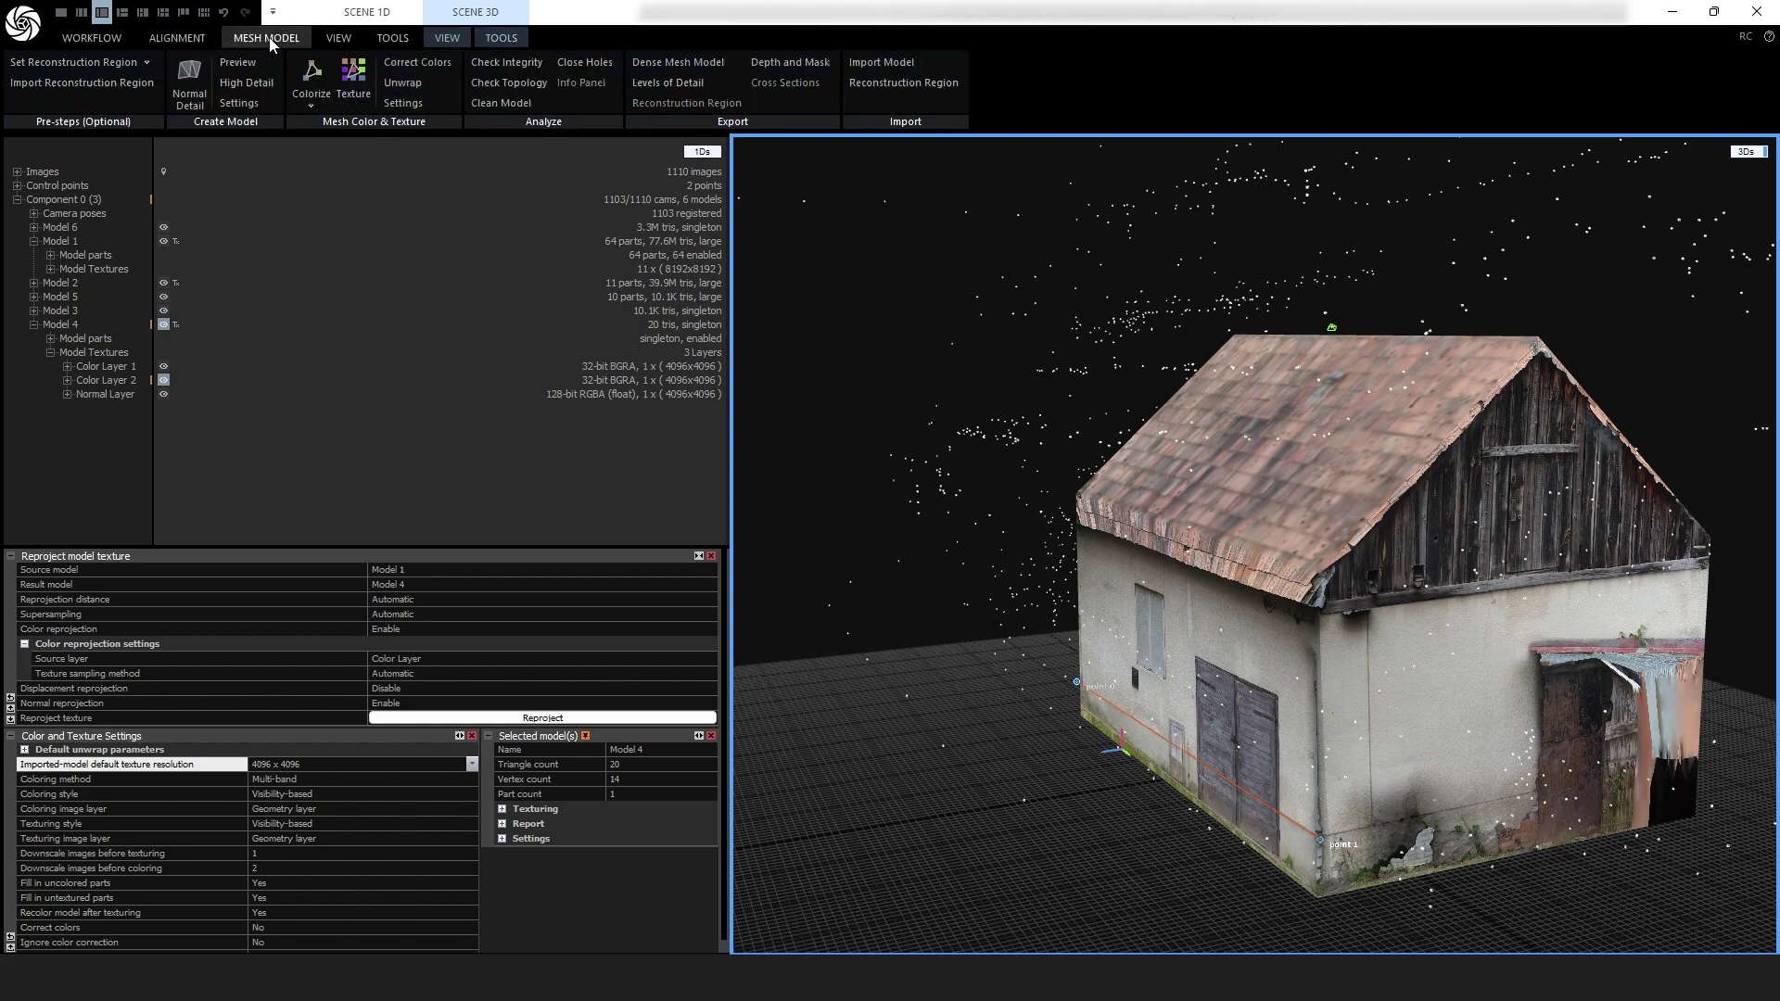
pyautogui.click(690, 70)
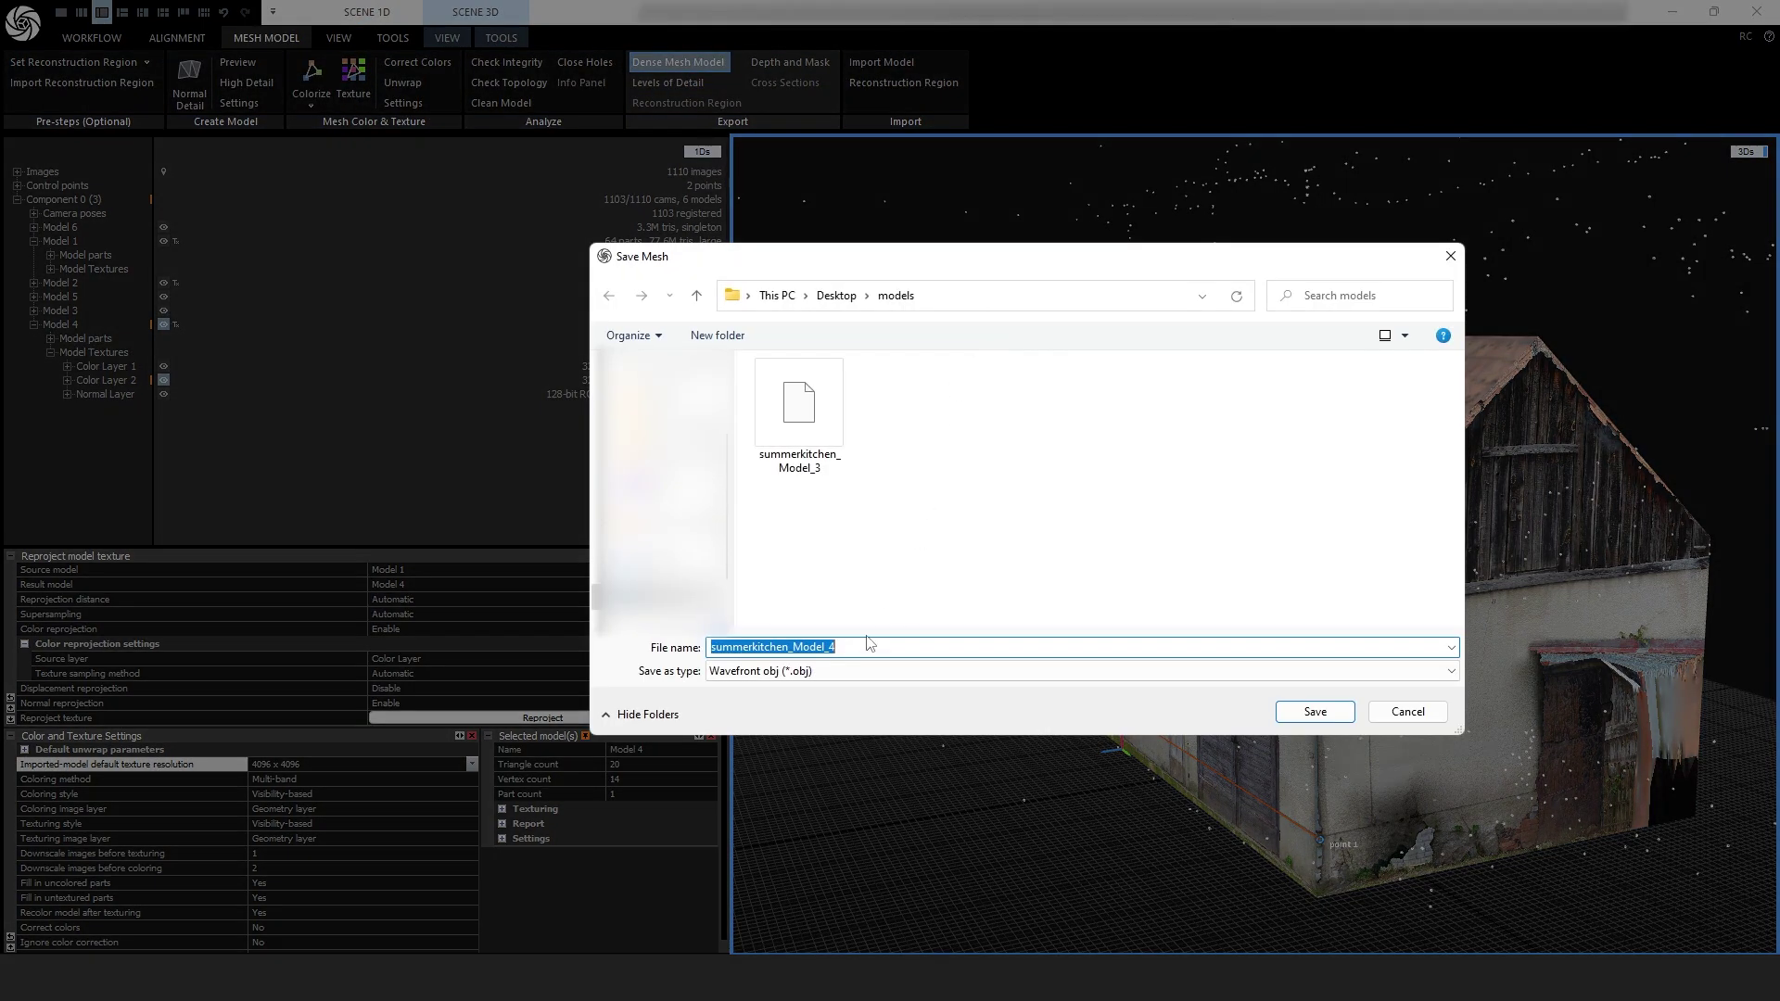
pyautogui.write('20TRIS')
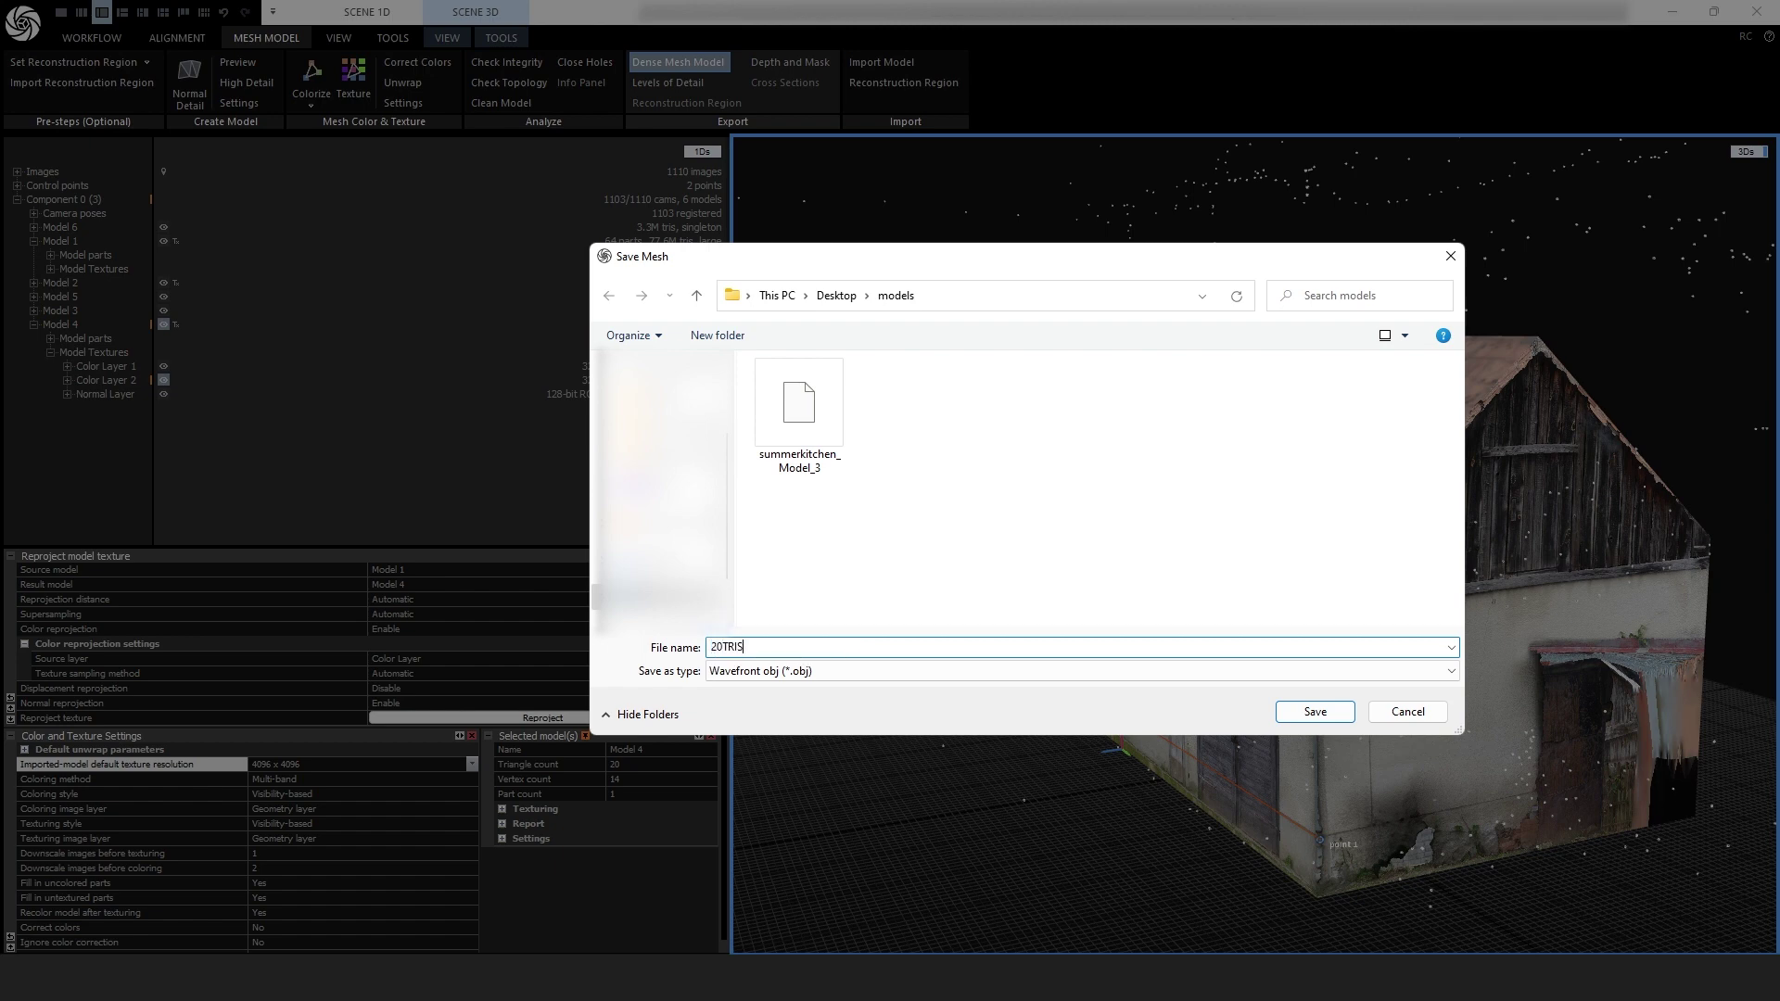
pyautogui.click(1327, 725)
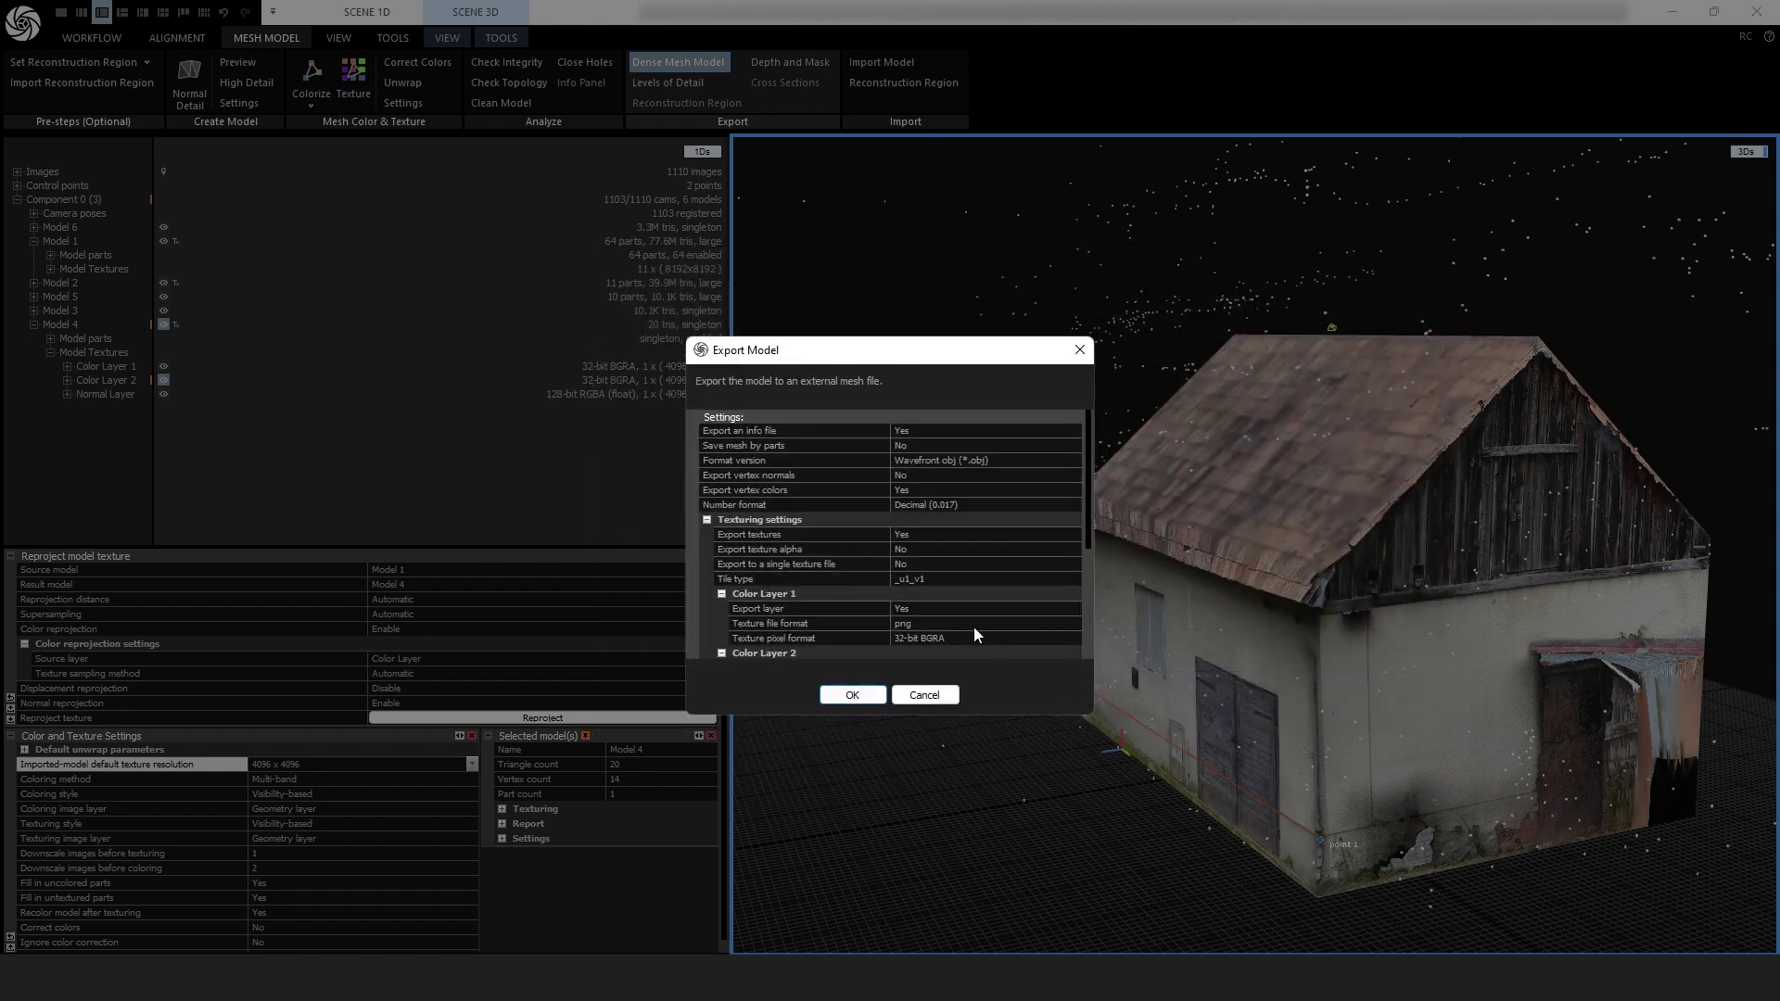
# - Exclude Color Layer 1 from the export, keeping Color Layer 2 and the Normal Layer, and run it
pyautogui.scroll(-2, 975, 592)
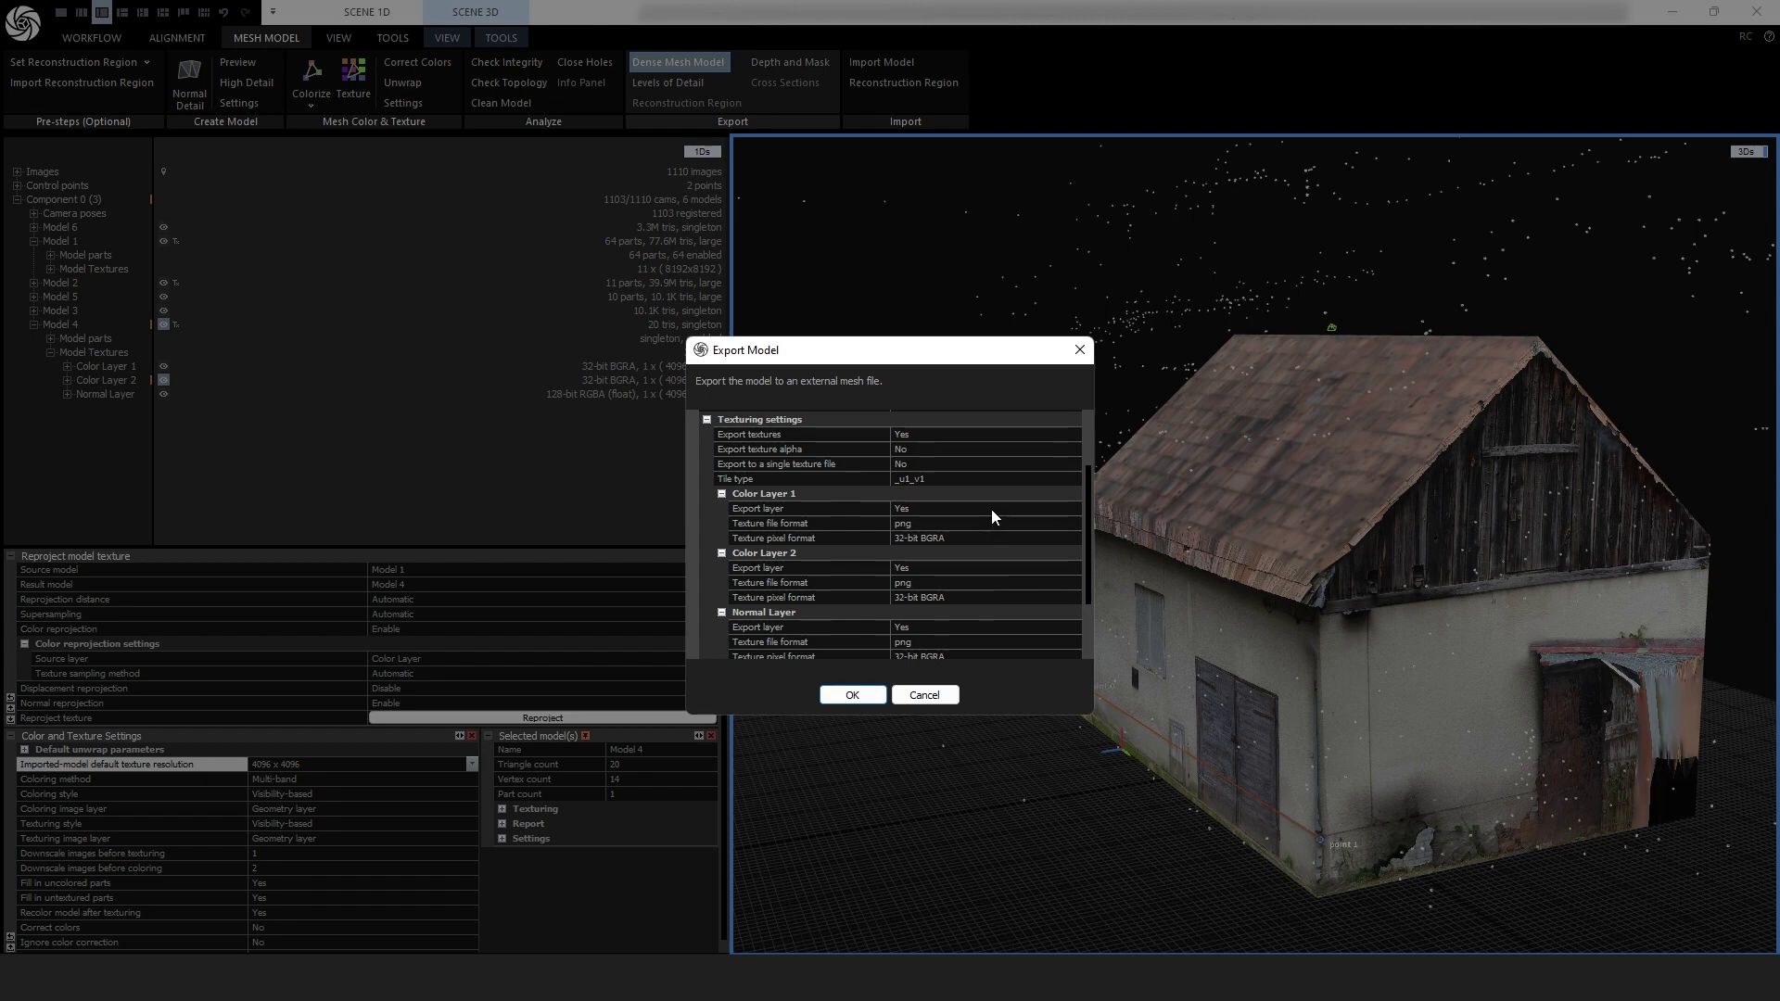
pyautogui.click(1029, 509)
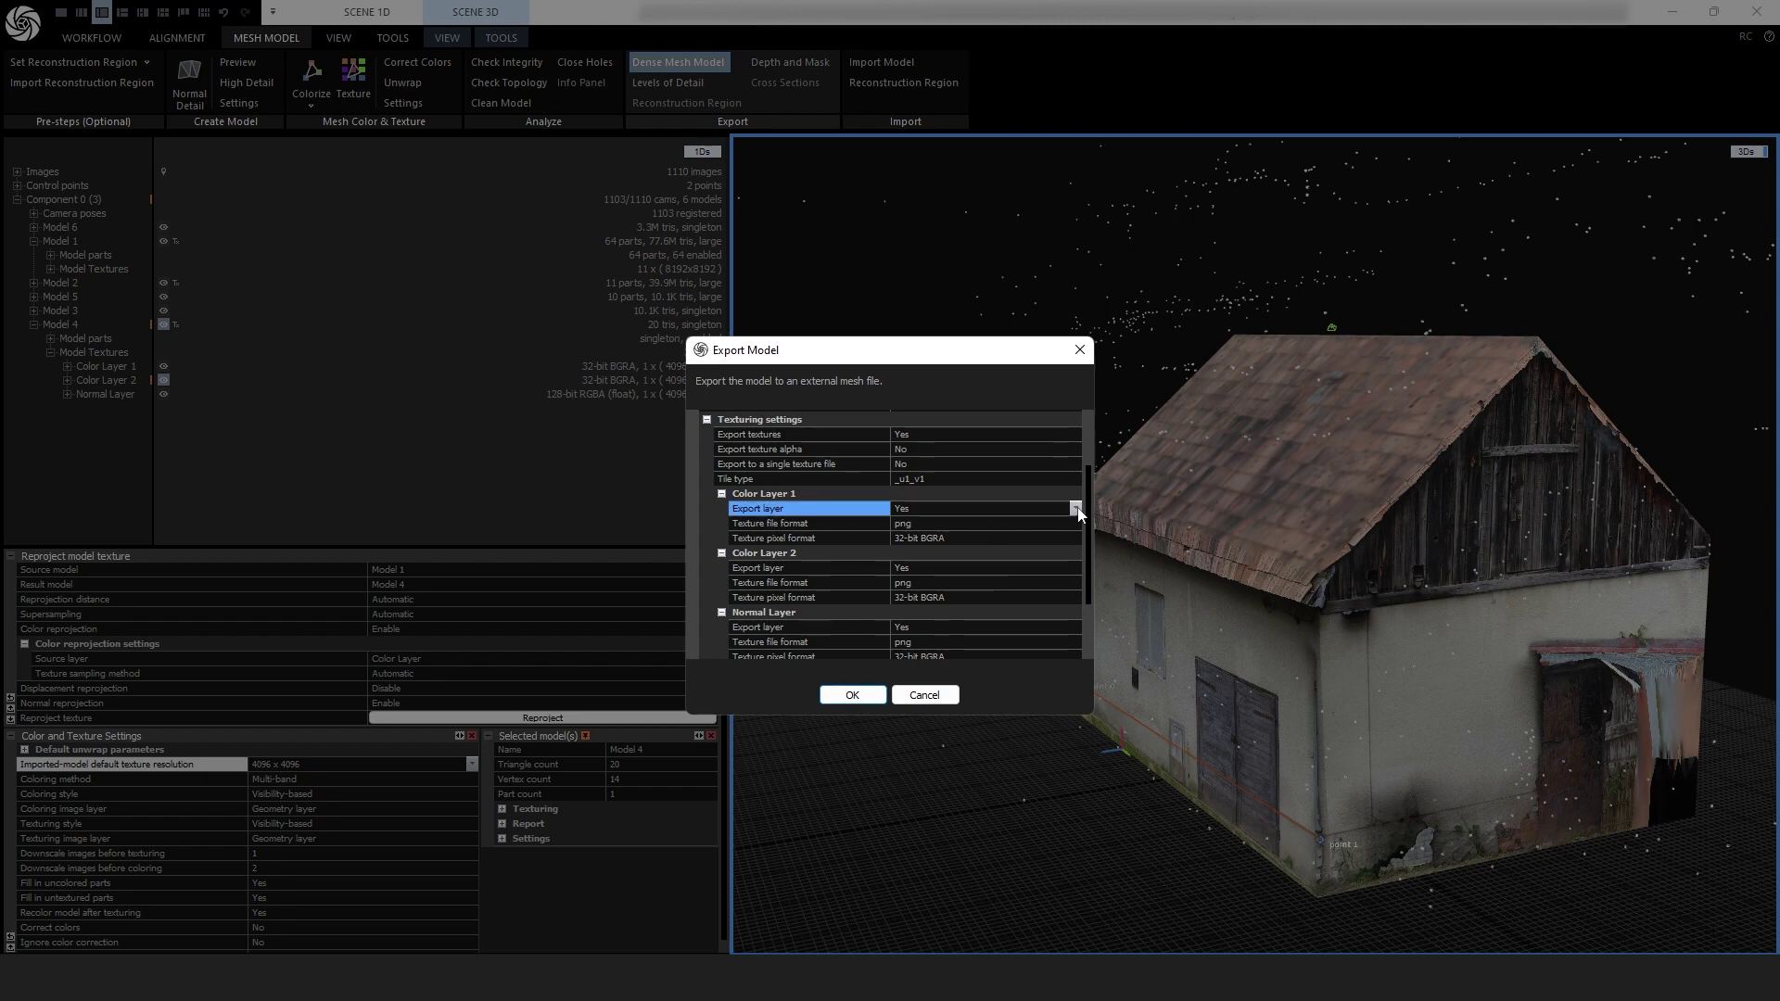
pyautogui.click(1075, 509)
pyautogui.click(1009, 533)
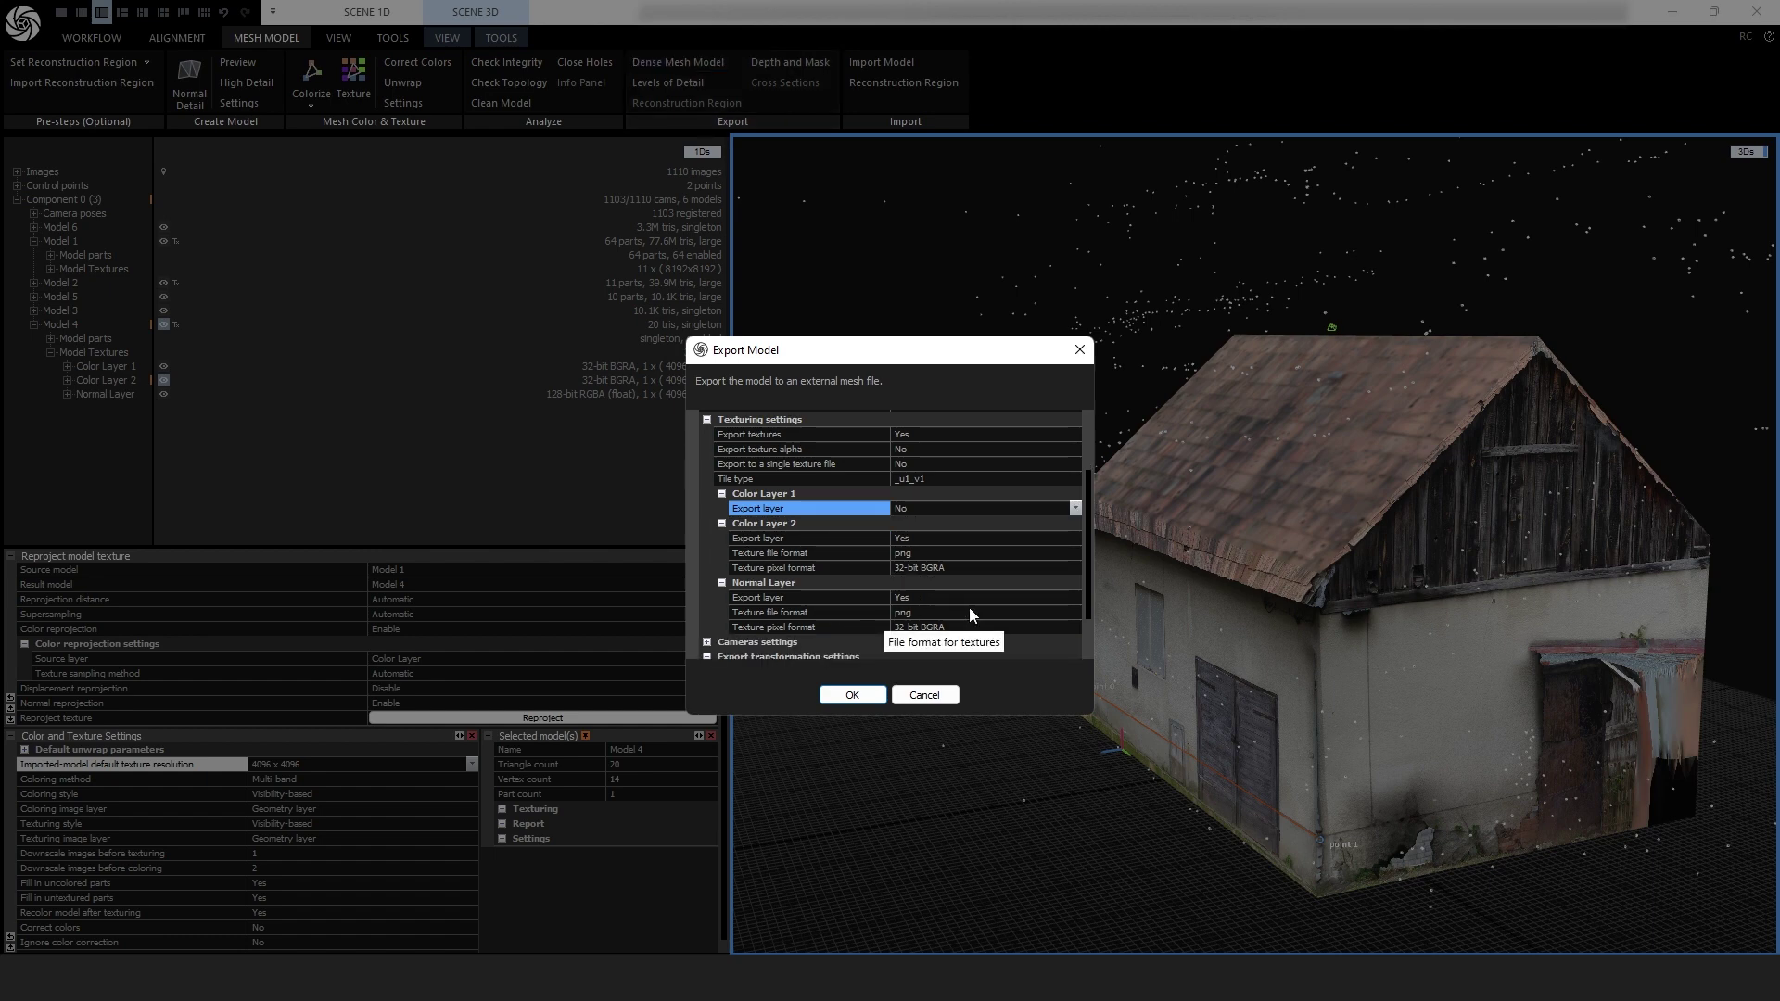
pyautogui.scroll(-1, 969, 608)
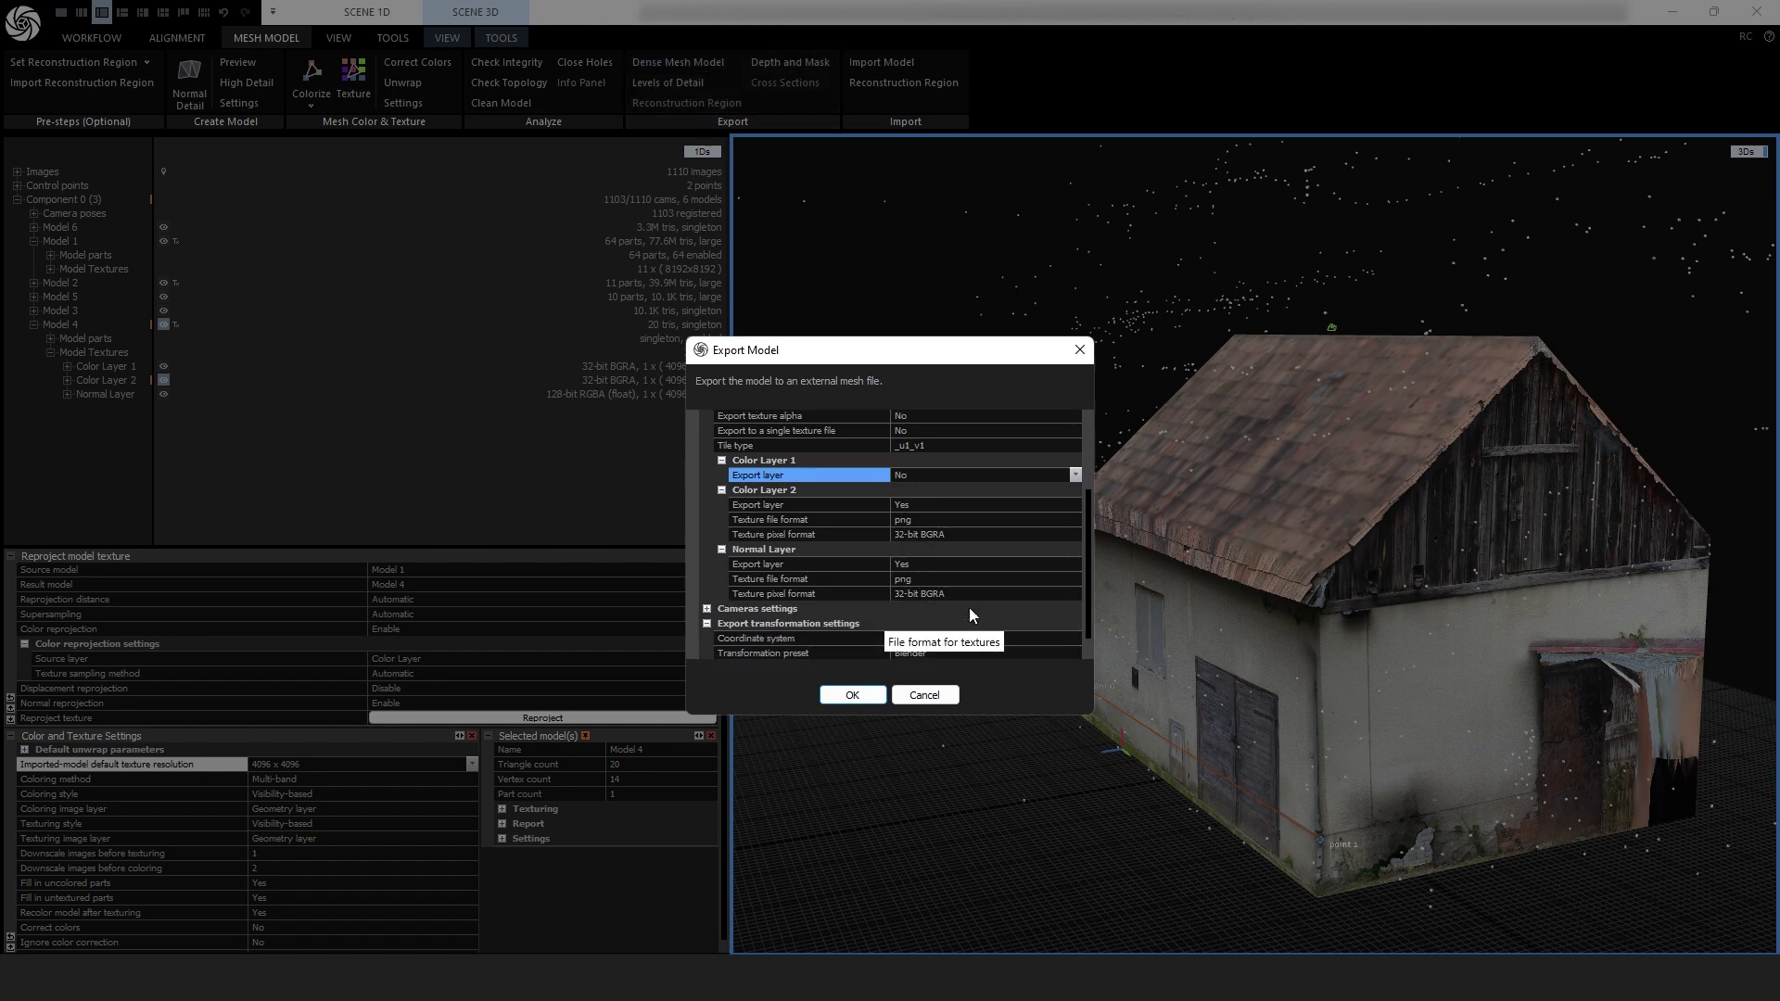
pyautogui.click(851, 695)
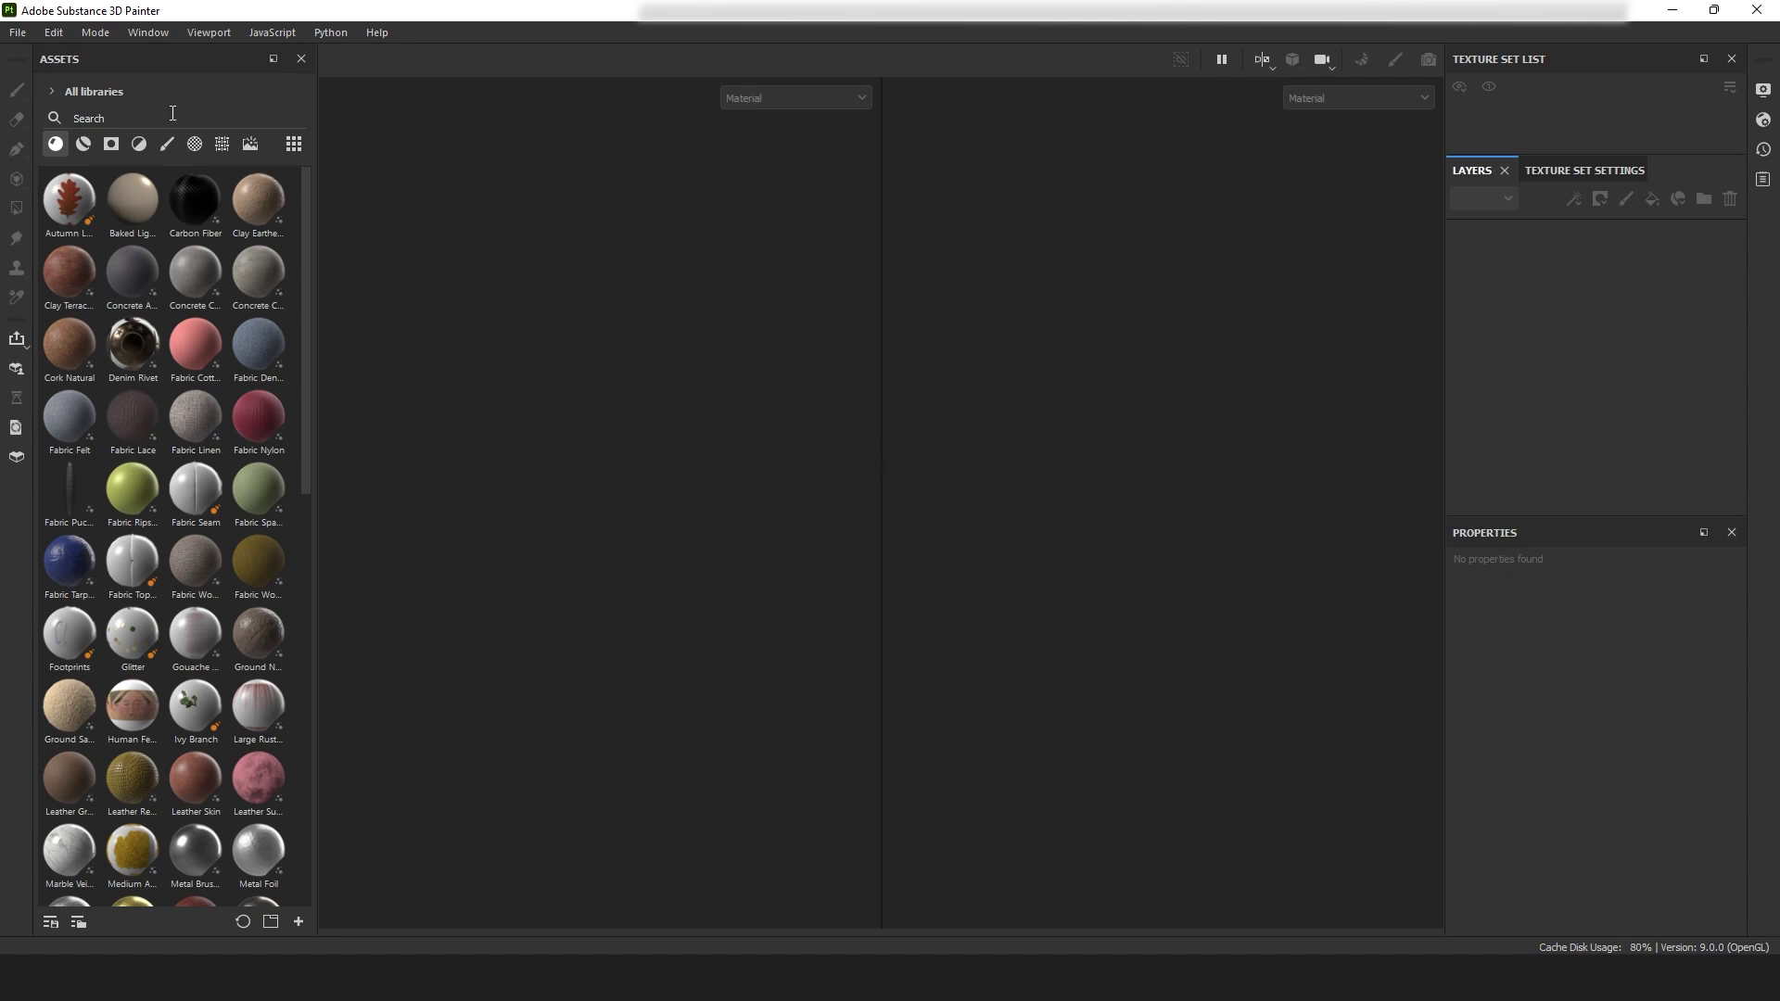
# - Create a new project from the 20TRIS mesh at 4096 texture resolution
pyautogui.click(23, 38)
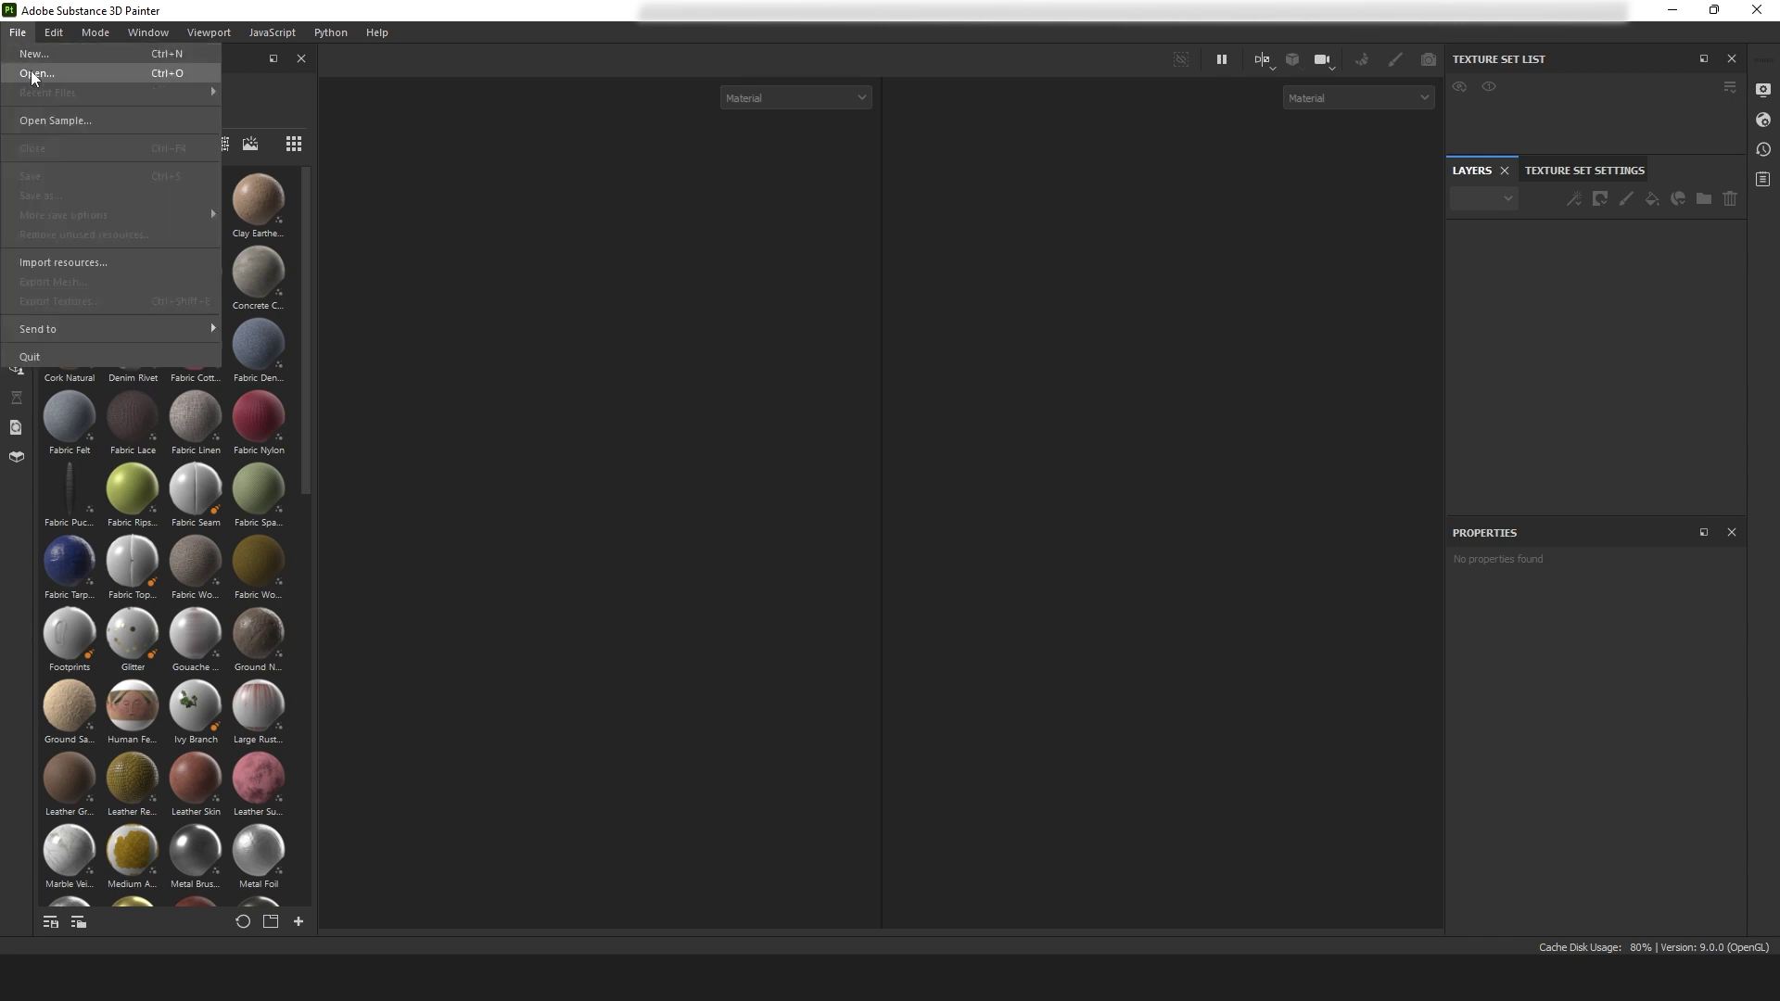
pyautogui.click(32, 54)
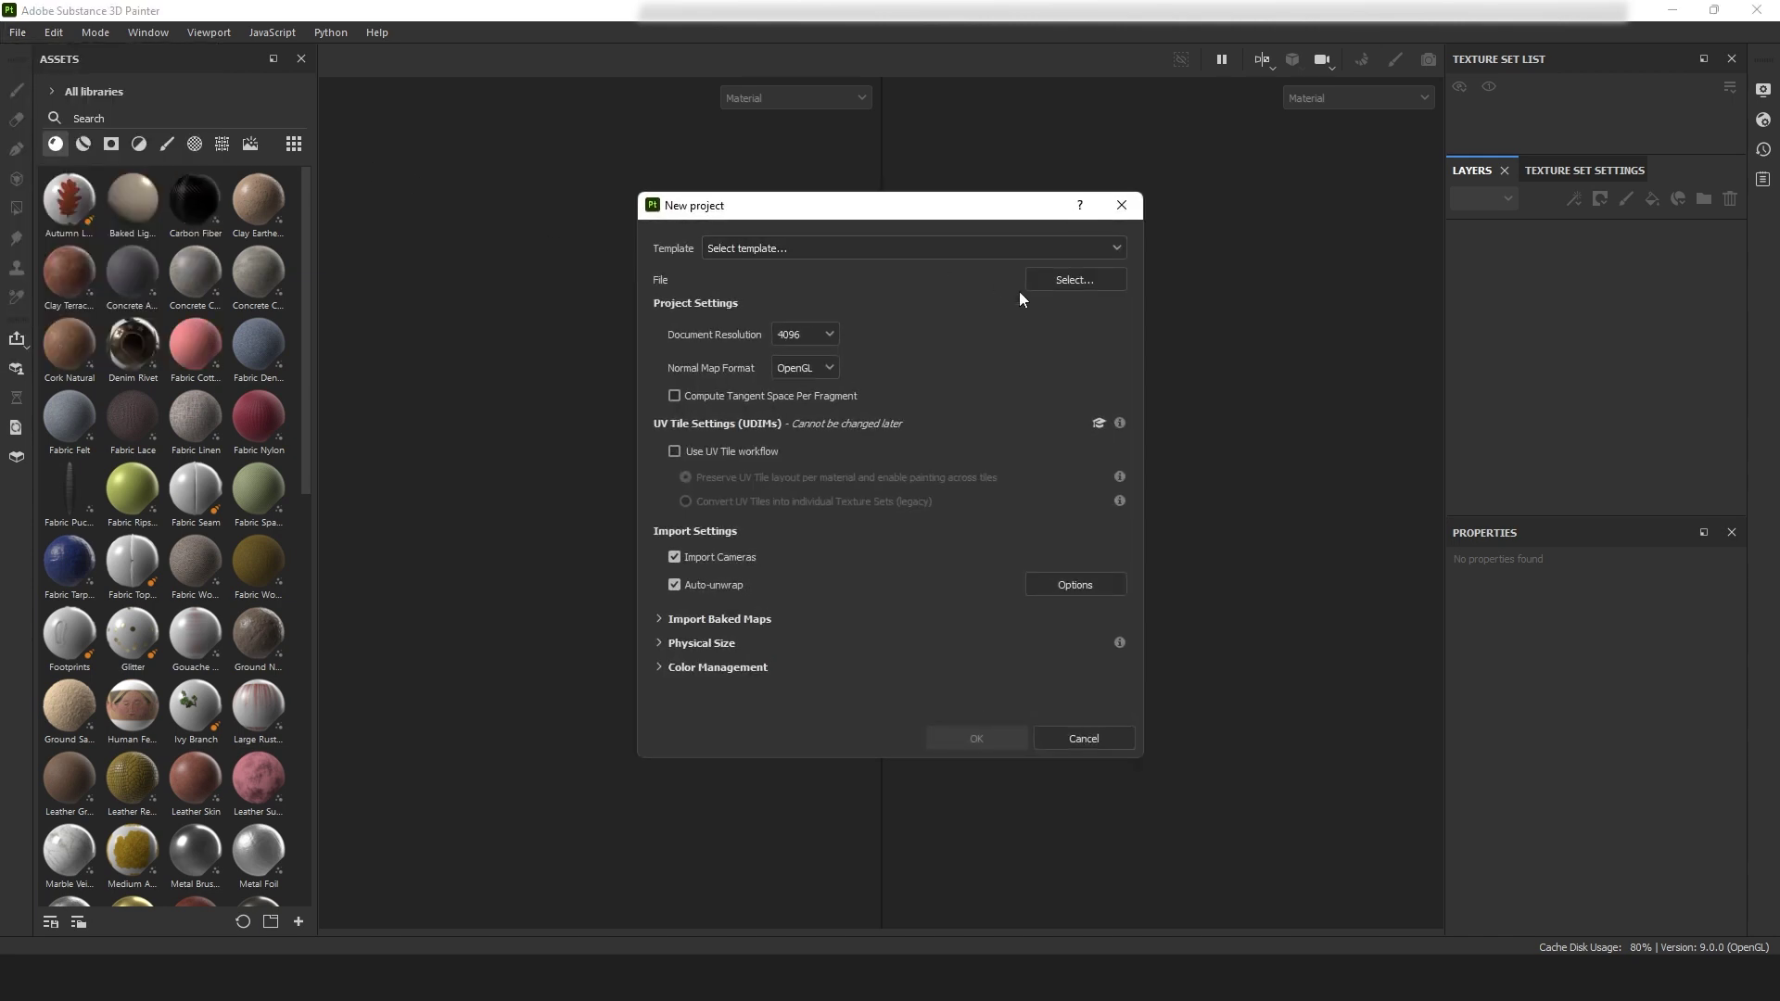
pyautogui.click(1056, 278)
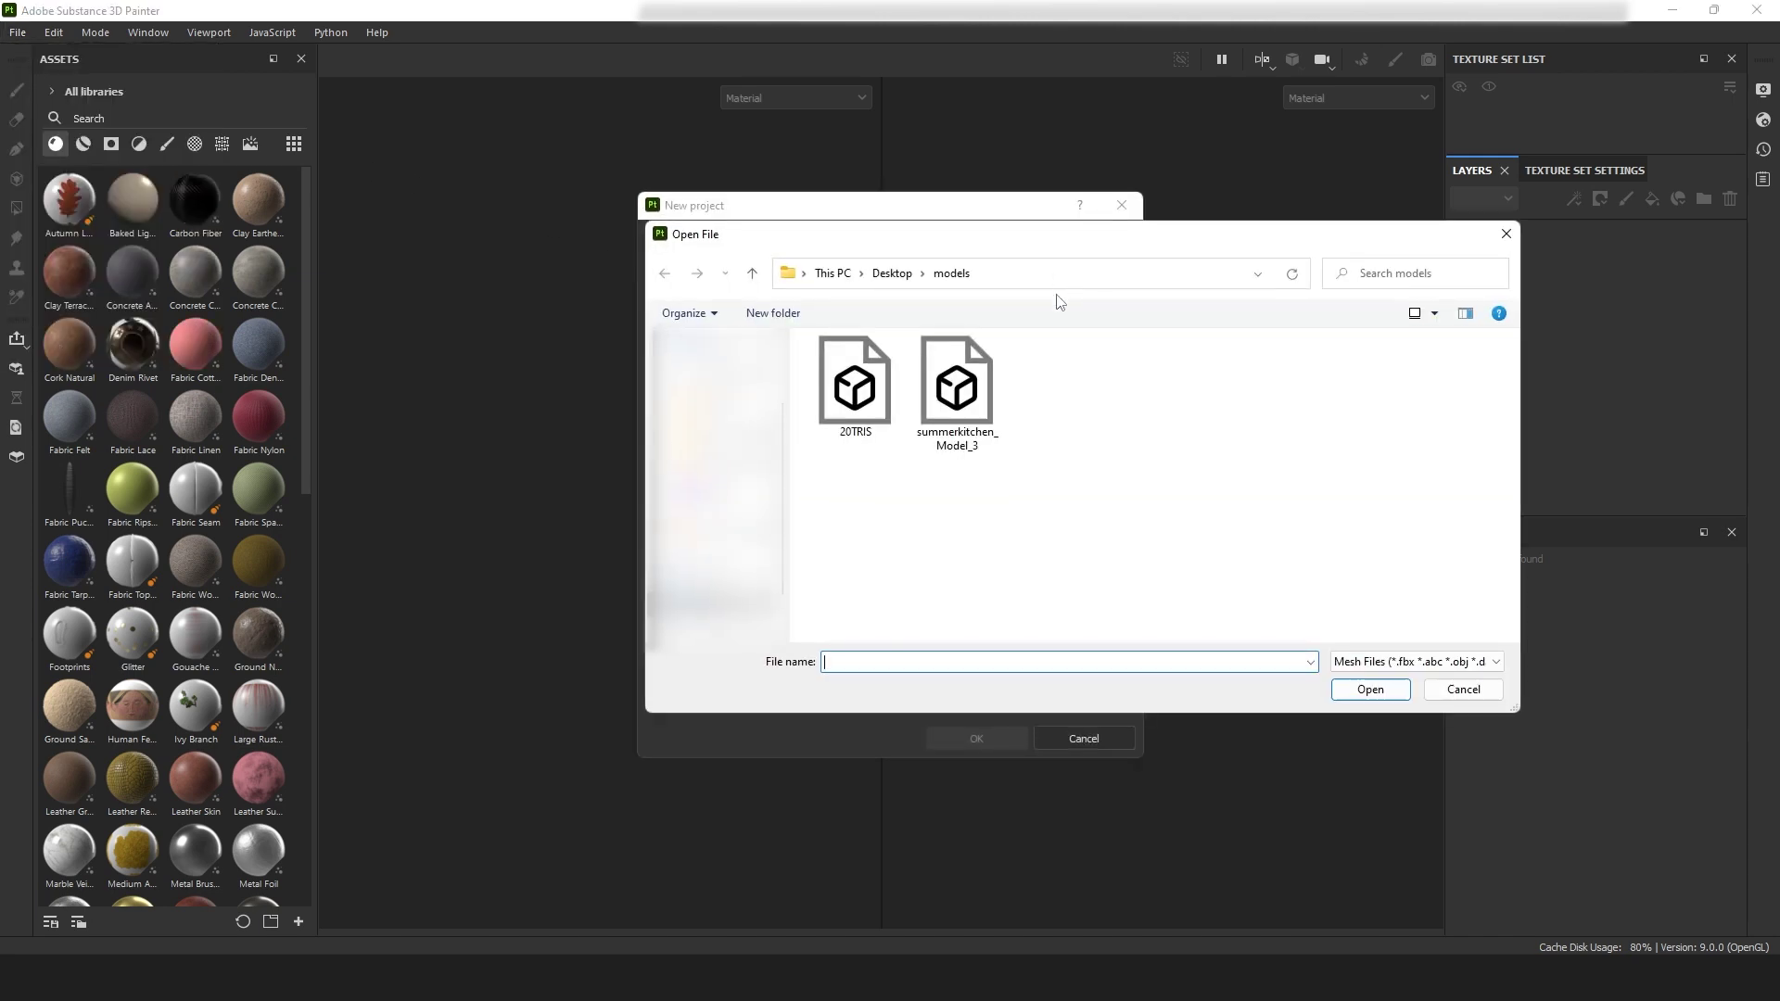
pyautogui.doubleClick(857, 408)
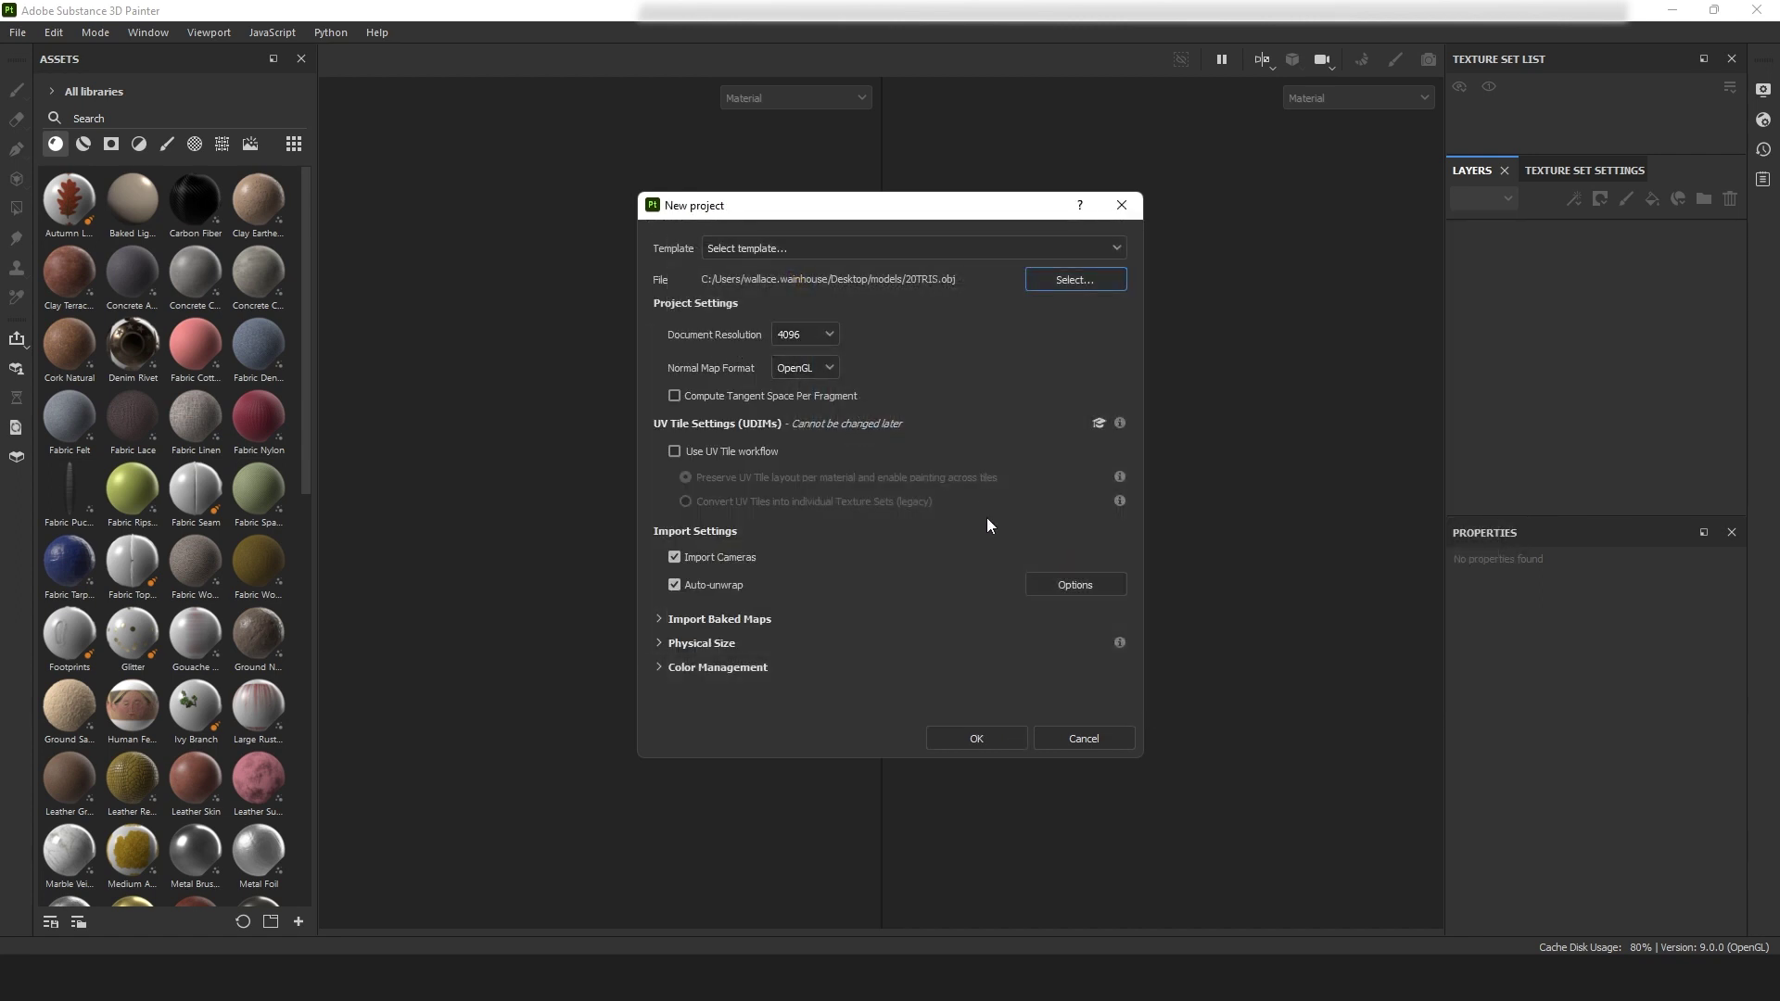
pyautogui.click(977, 739)
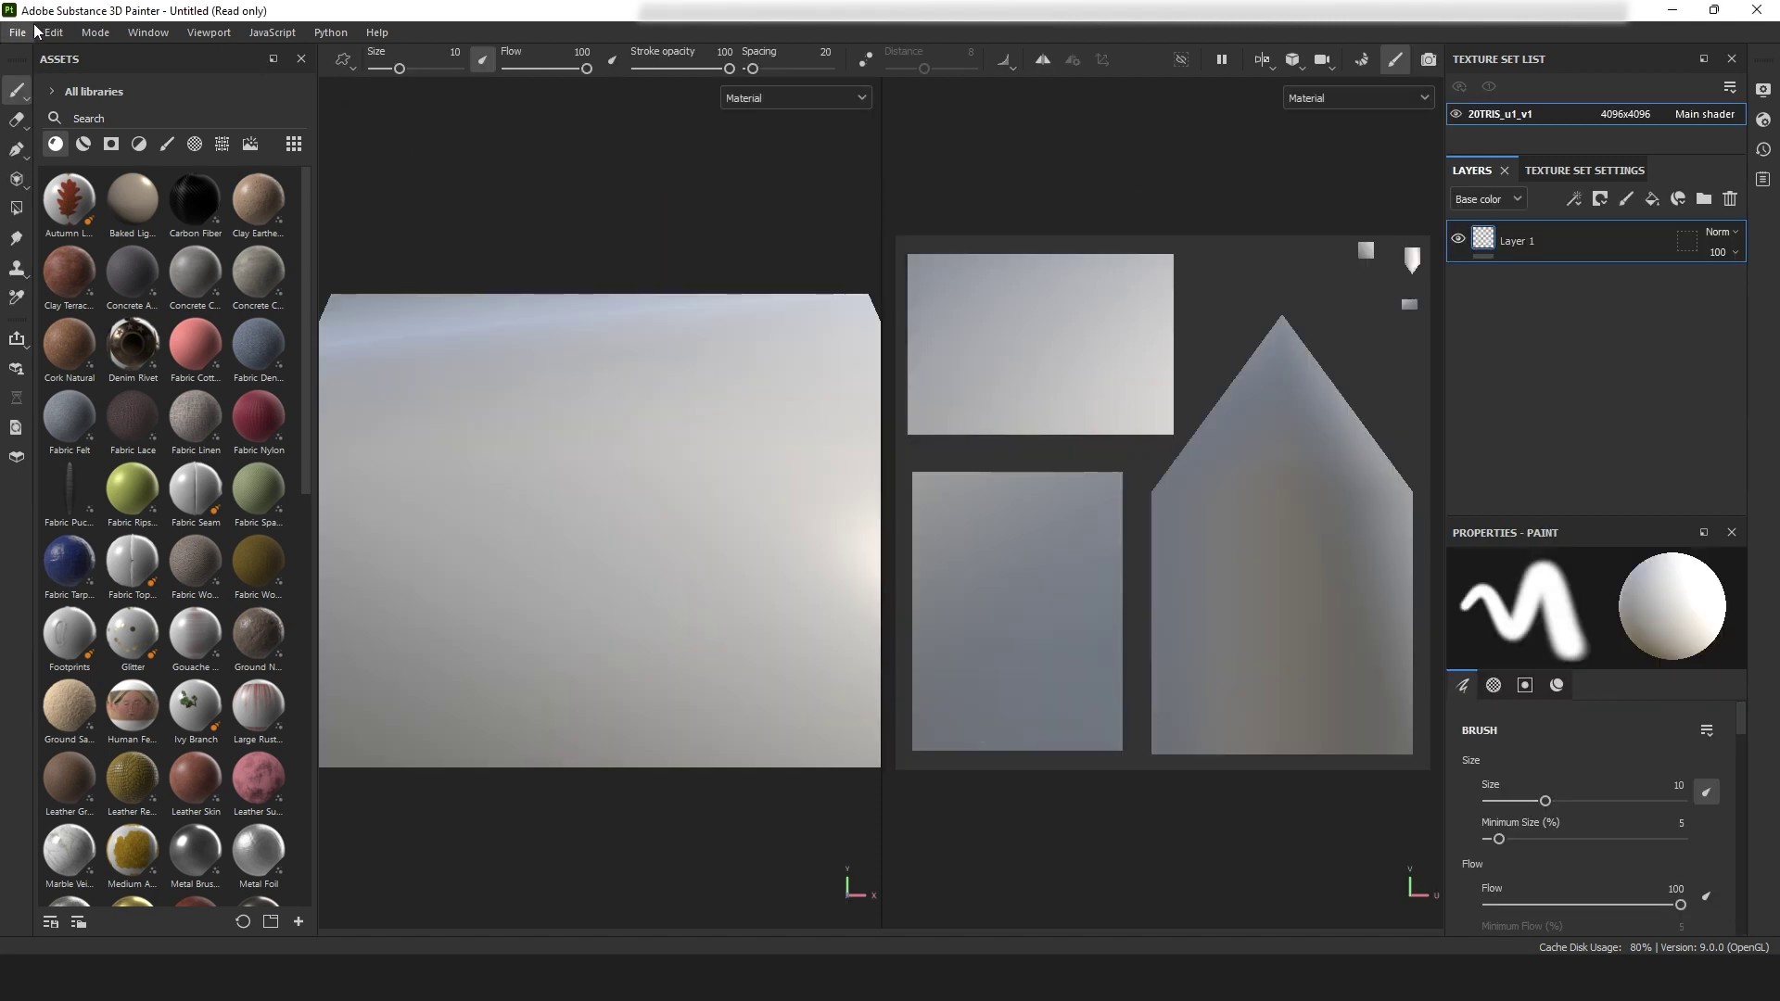
# - Add the 20TRIS_u1_v1_diffuse_2 and 20TRIS_u1_v1_normal images to the resource import list
pyautogui.click(19, 33)
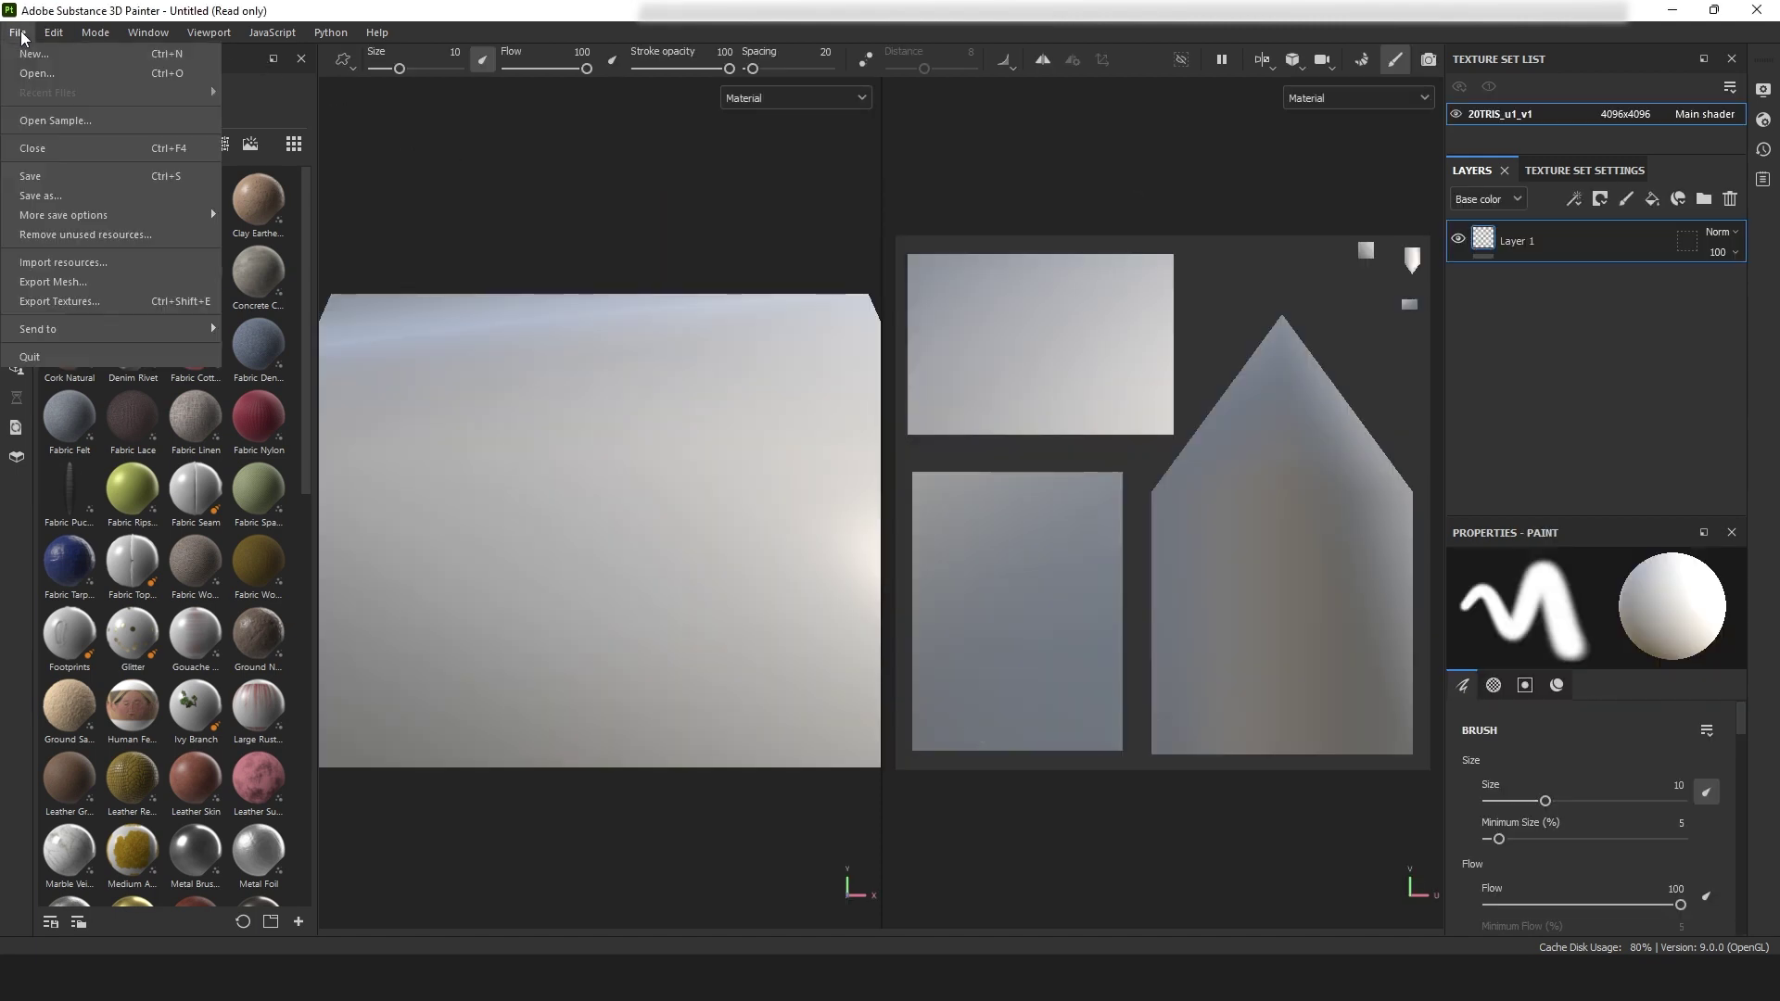
pyautogui.click(93, 263)
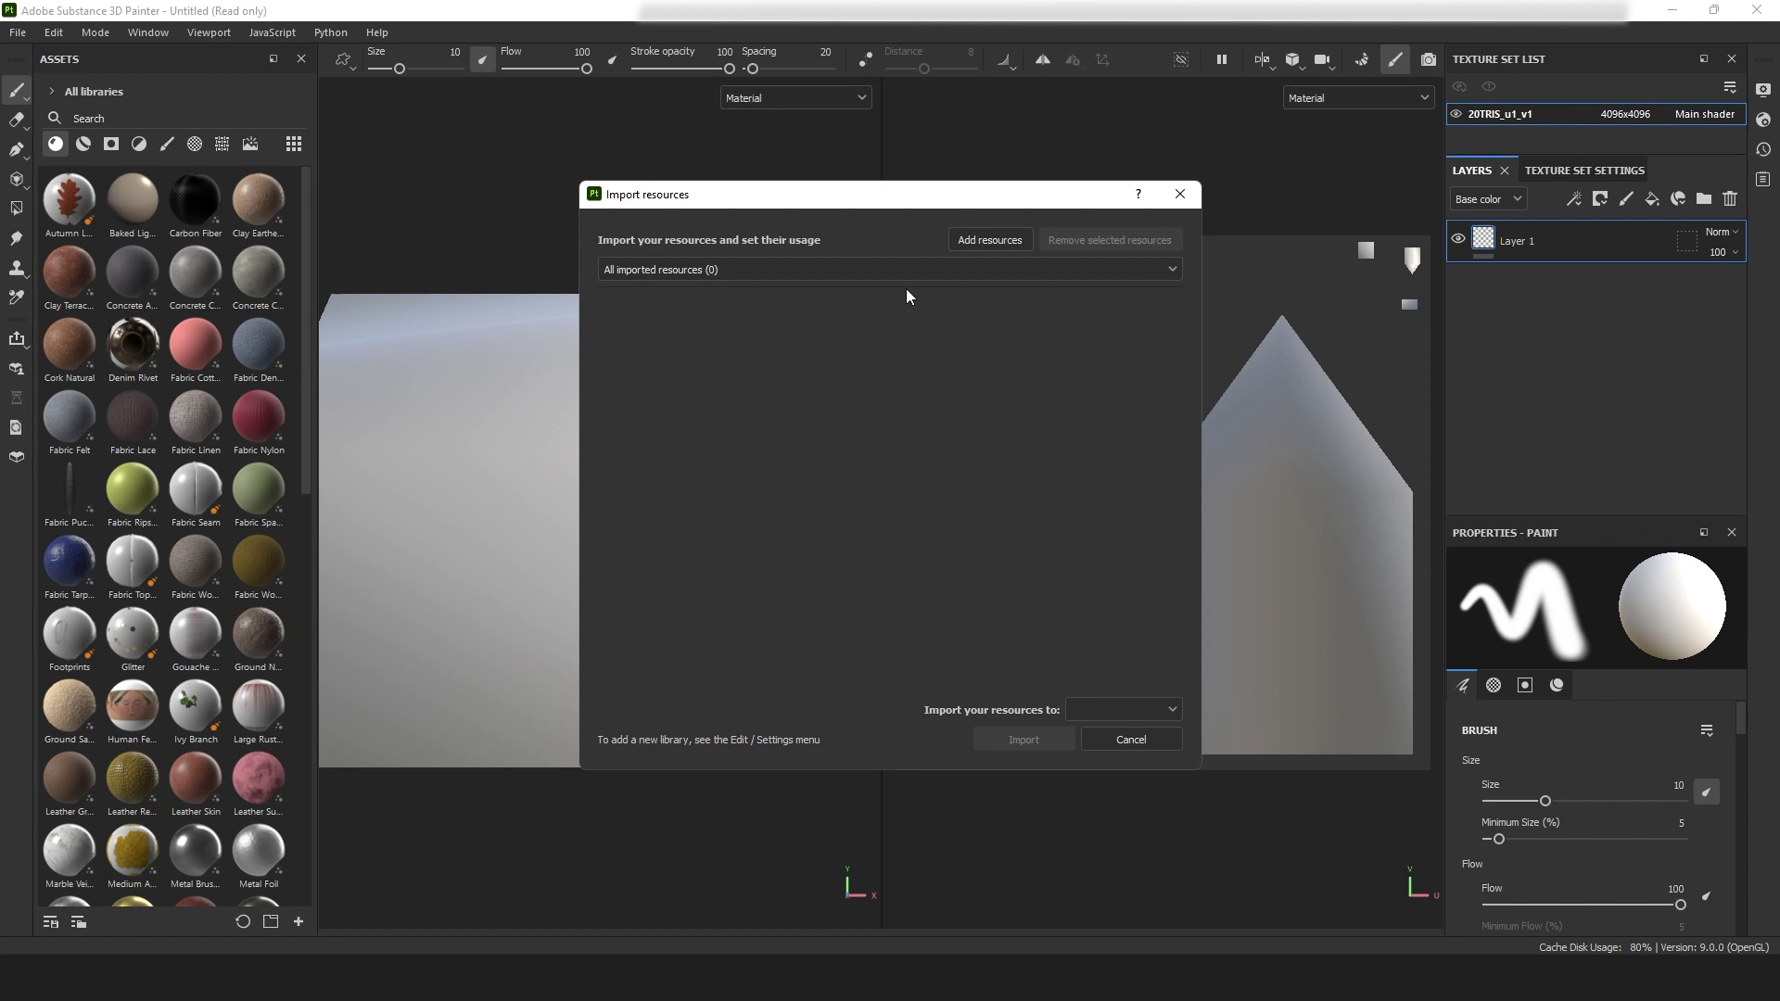
pyautogui.click(989, 240)
pyautogui.moveTo(1099, 479); pyautogui.dragTo(1196, 384)
pyautogui.click(1322, 679)
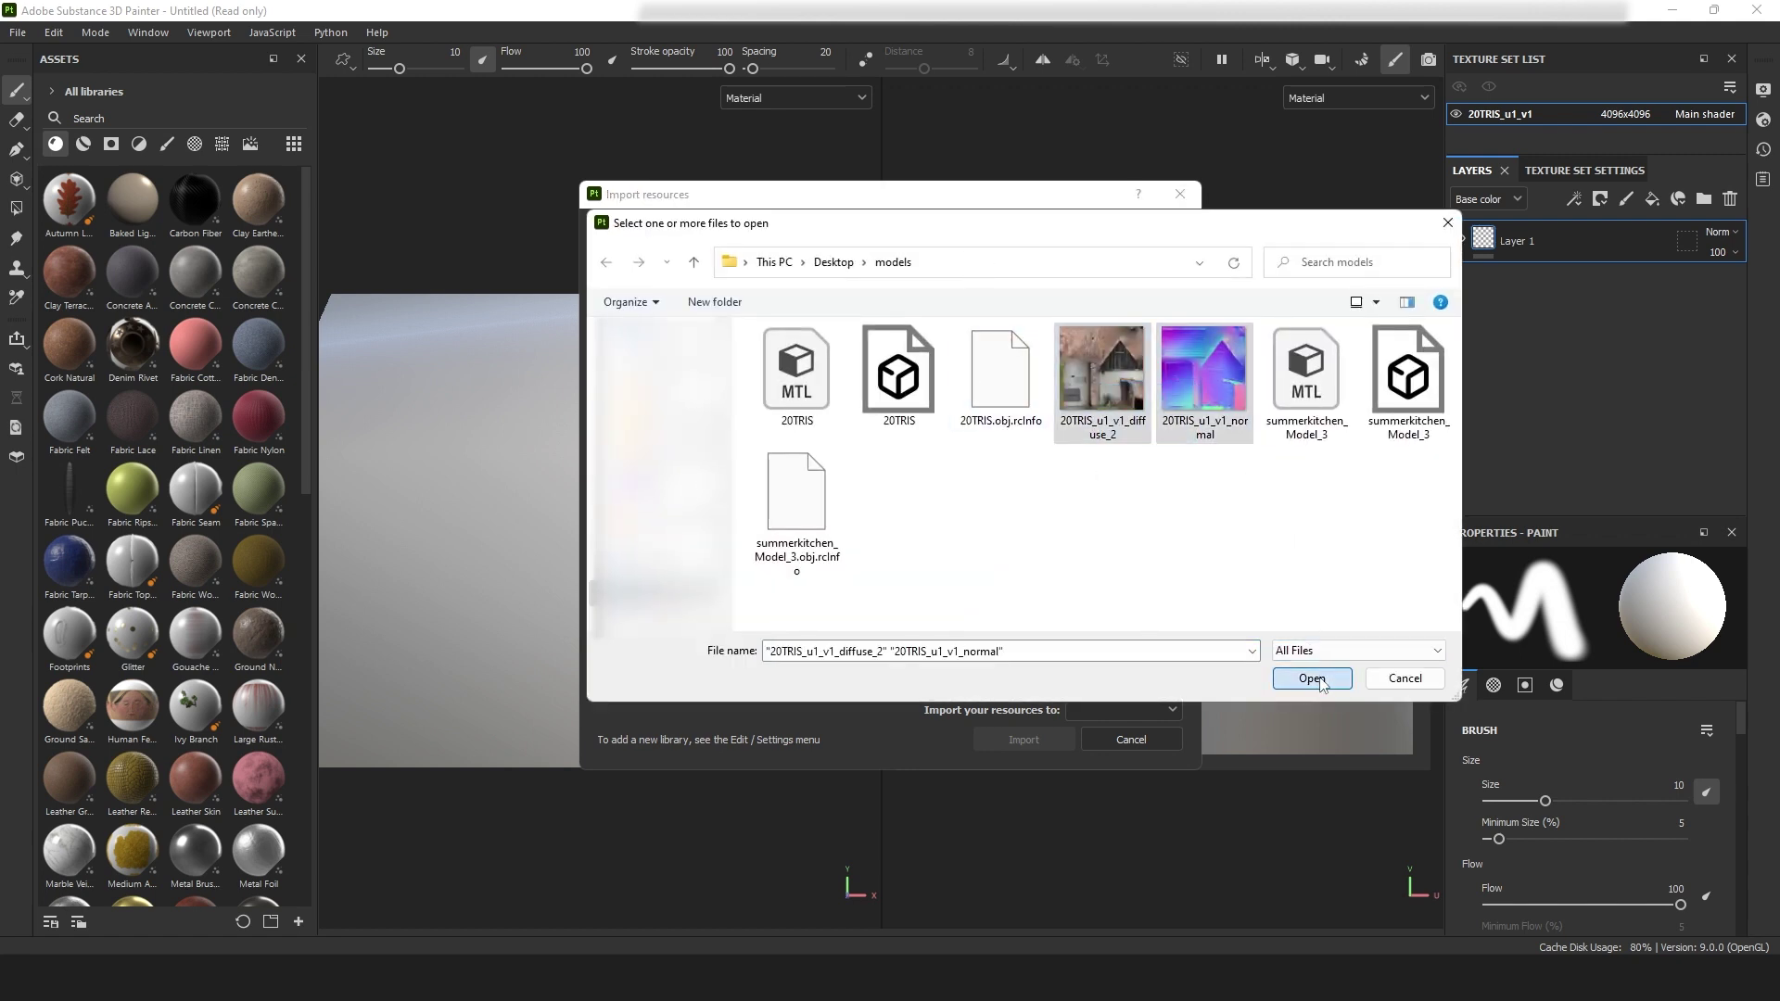
# - Set both images' usage to texture and import them into the current session
pyautogui.click(1125, 301)
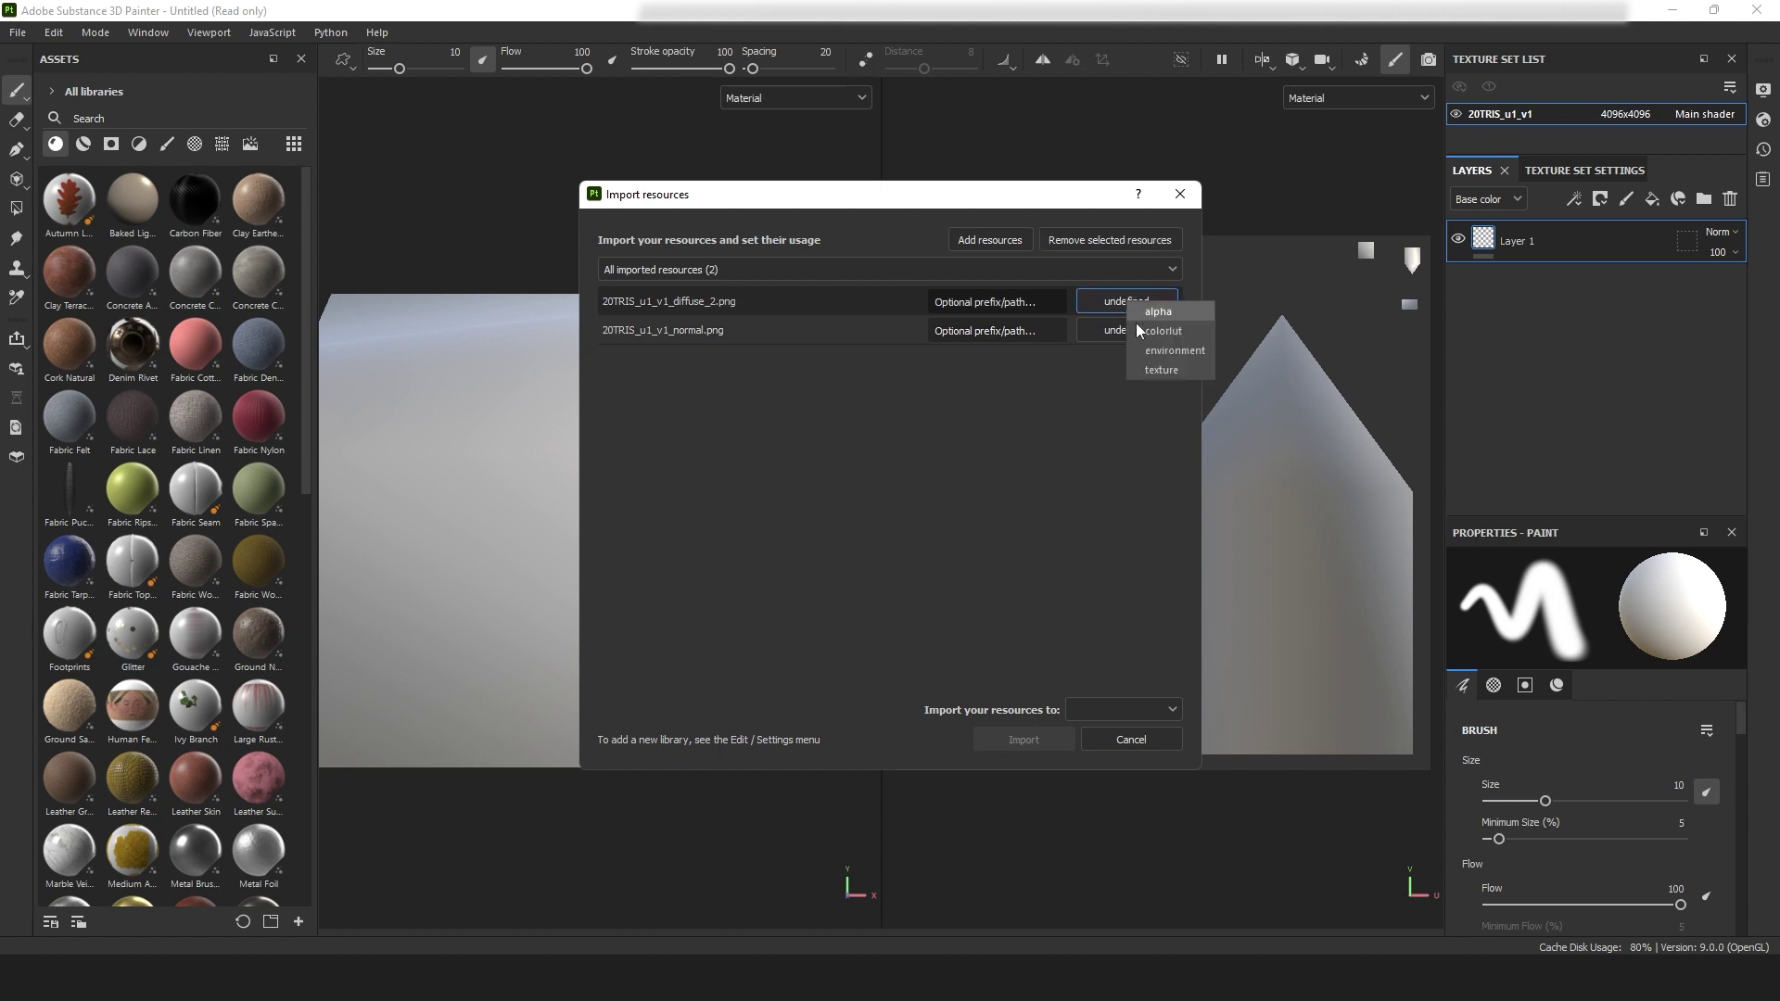
pyautogui.click(1145, 355)
pyautogui.click(1132, 330)
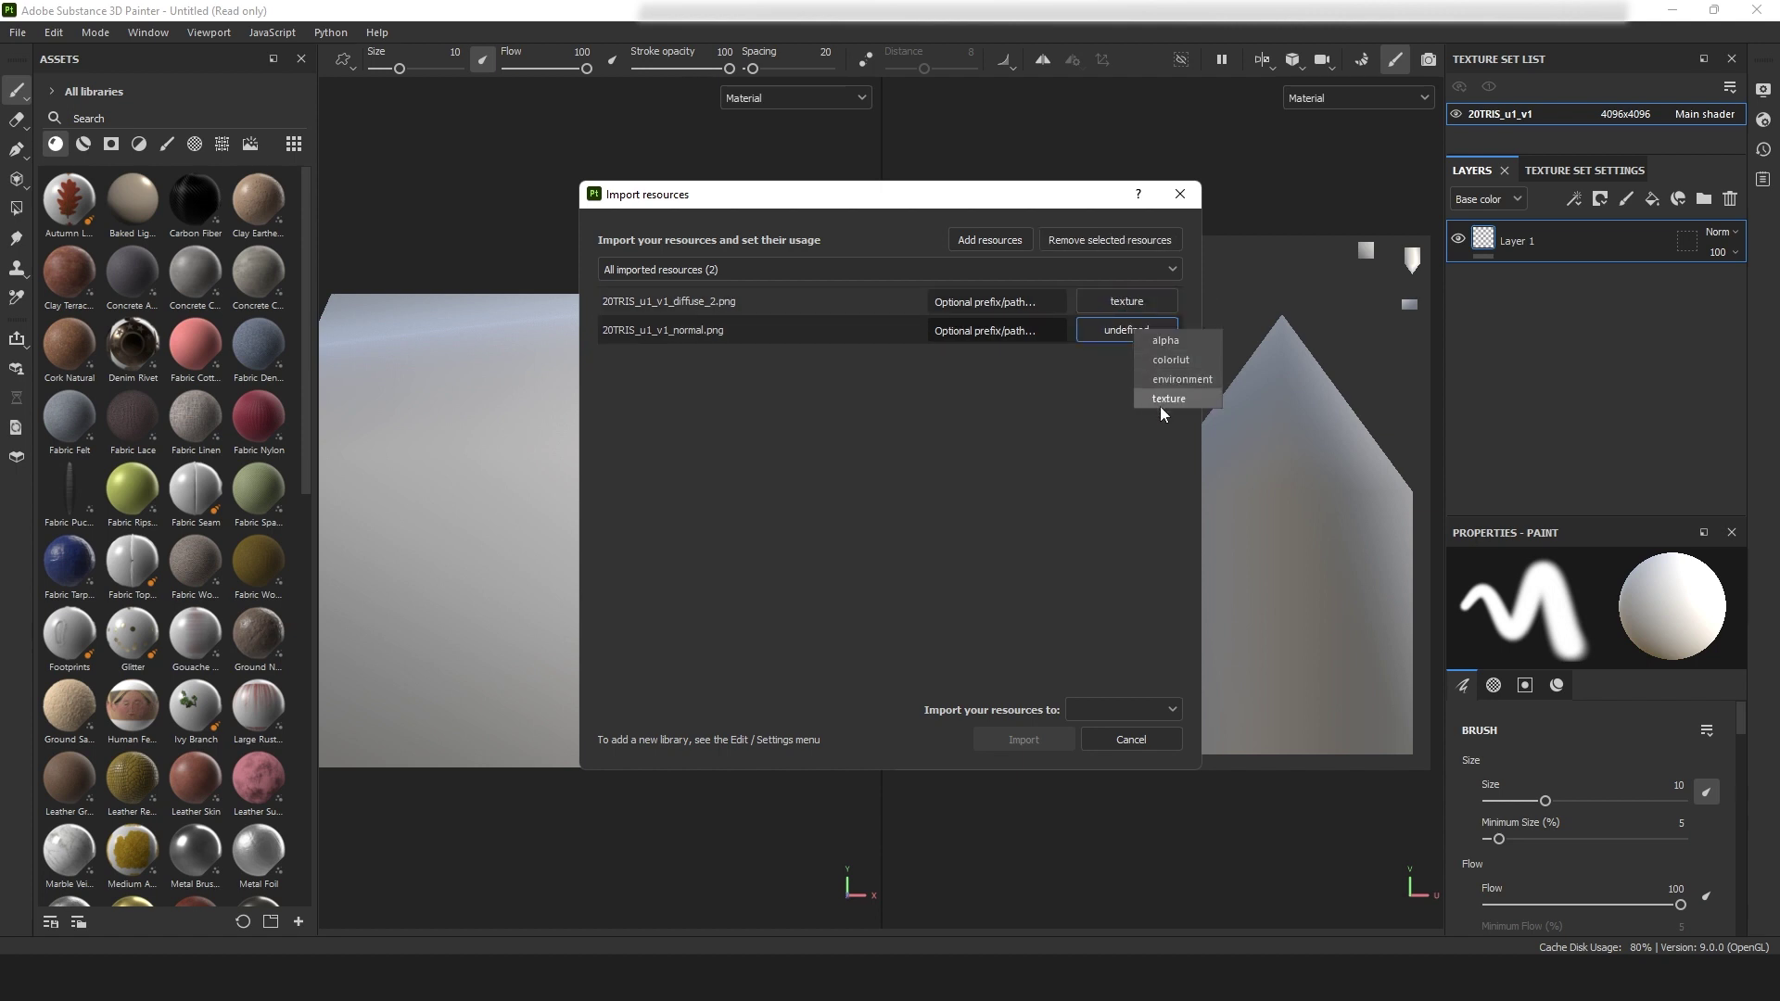
pyautogui.click(1160, 403)
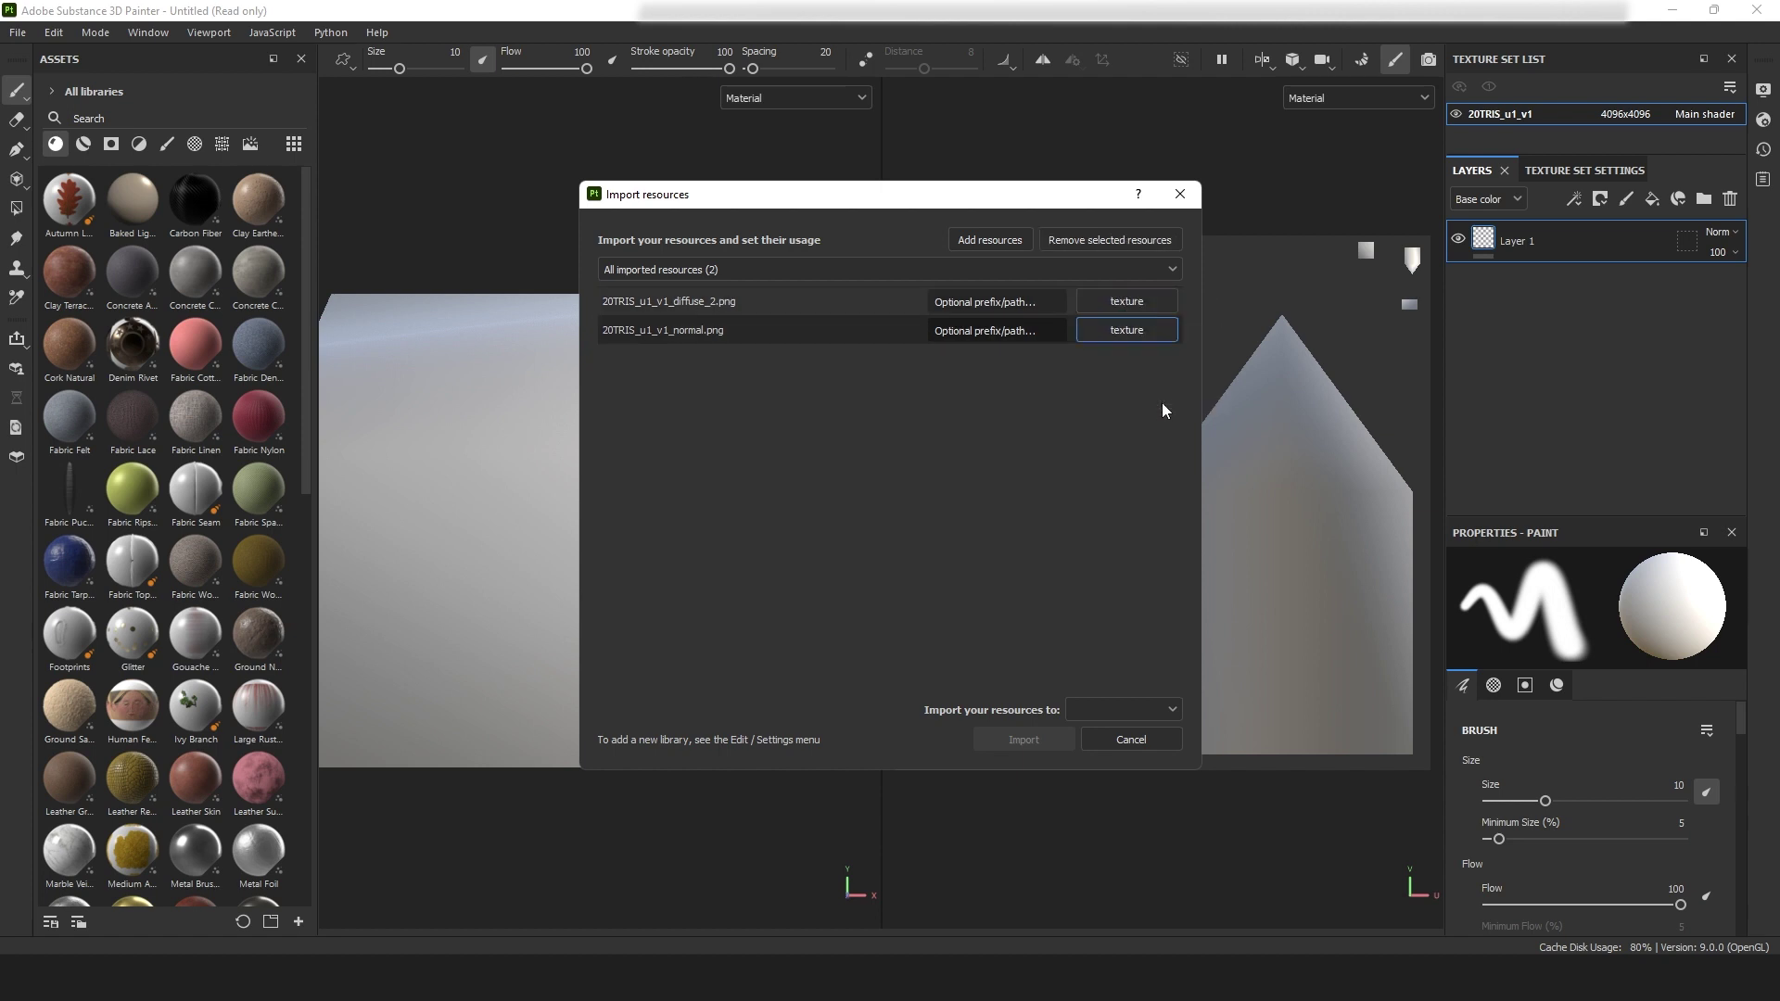
pyautogui.click(1155, 708)
pyautogui.click(1124, 730)
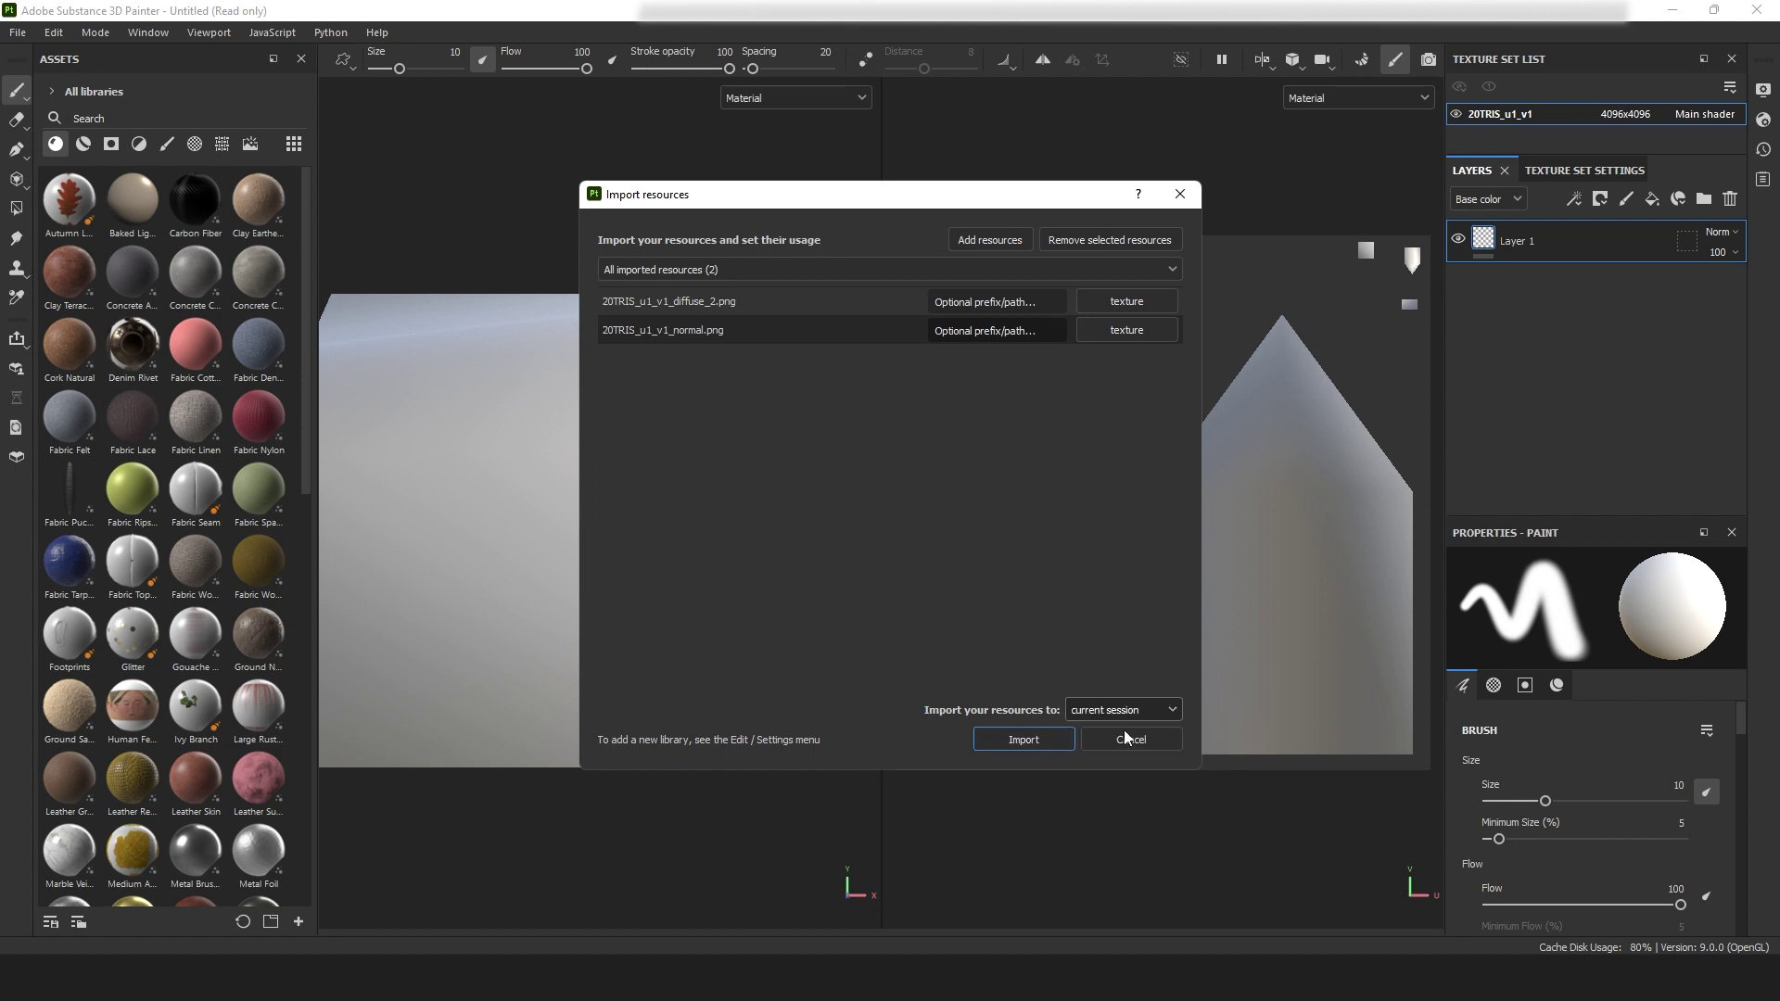
pyautogui.click(1024, 739)
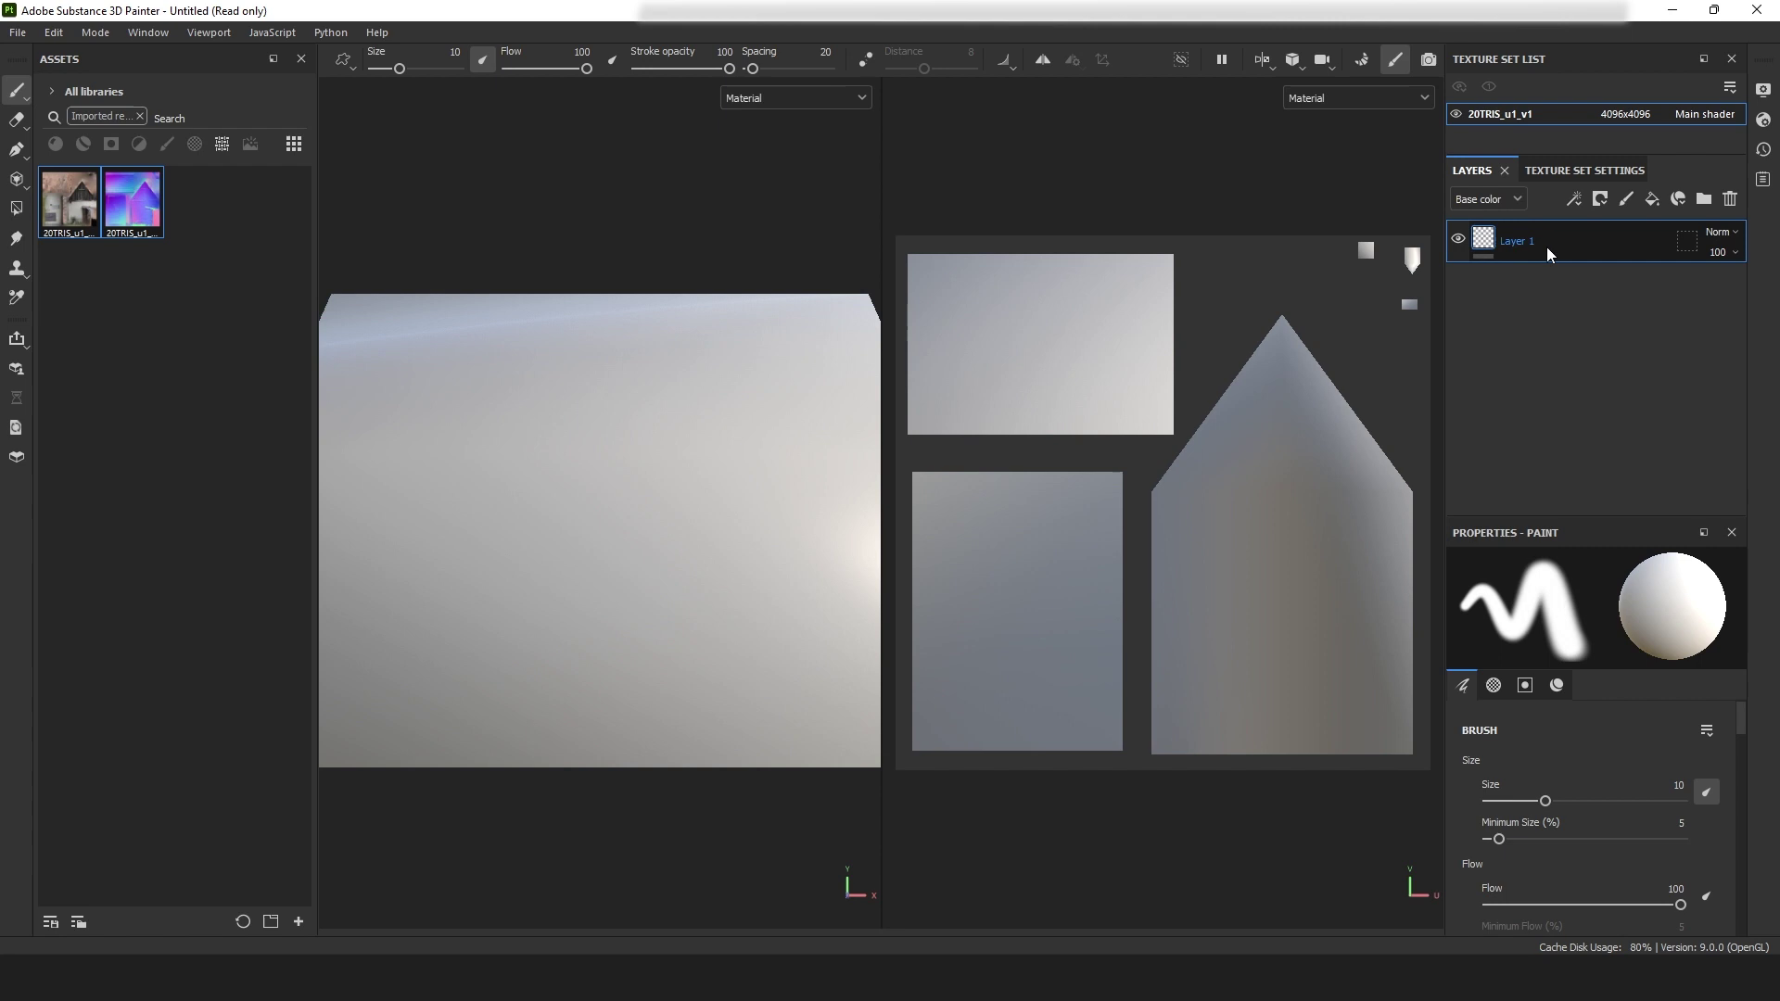
# - Replace the default paint layer with a fill layer using 20TRIS diffuse_2 as base colour
pyautogui.click(1728, 202)
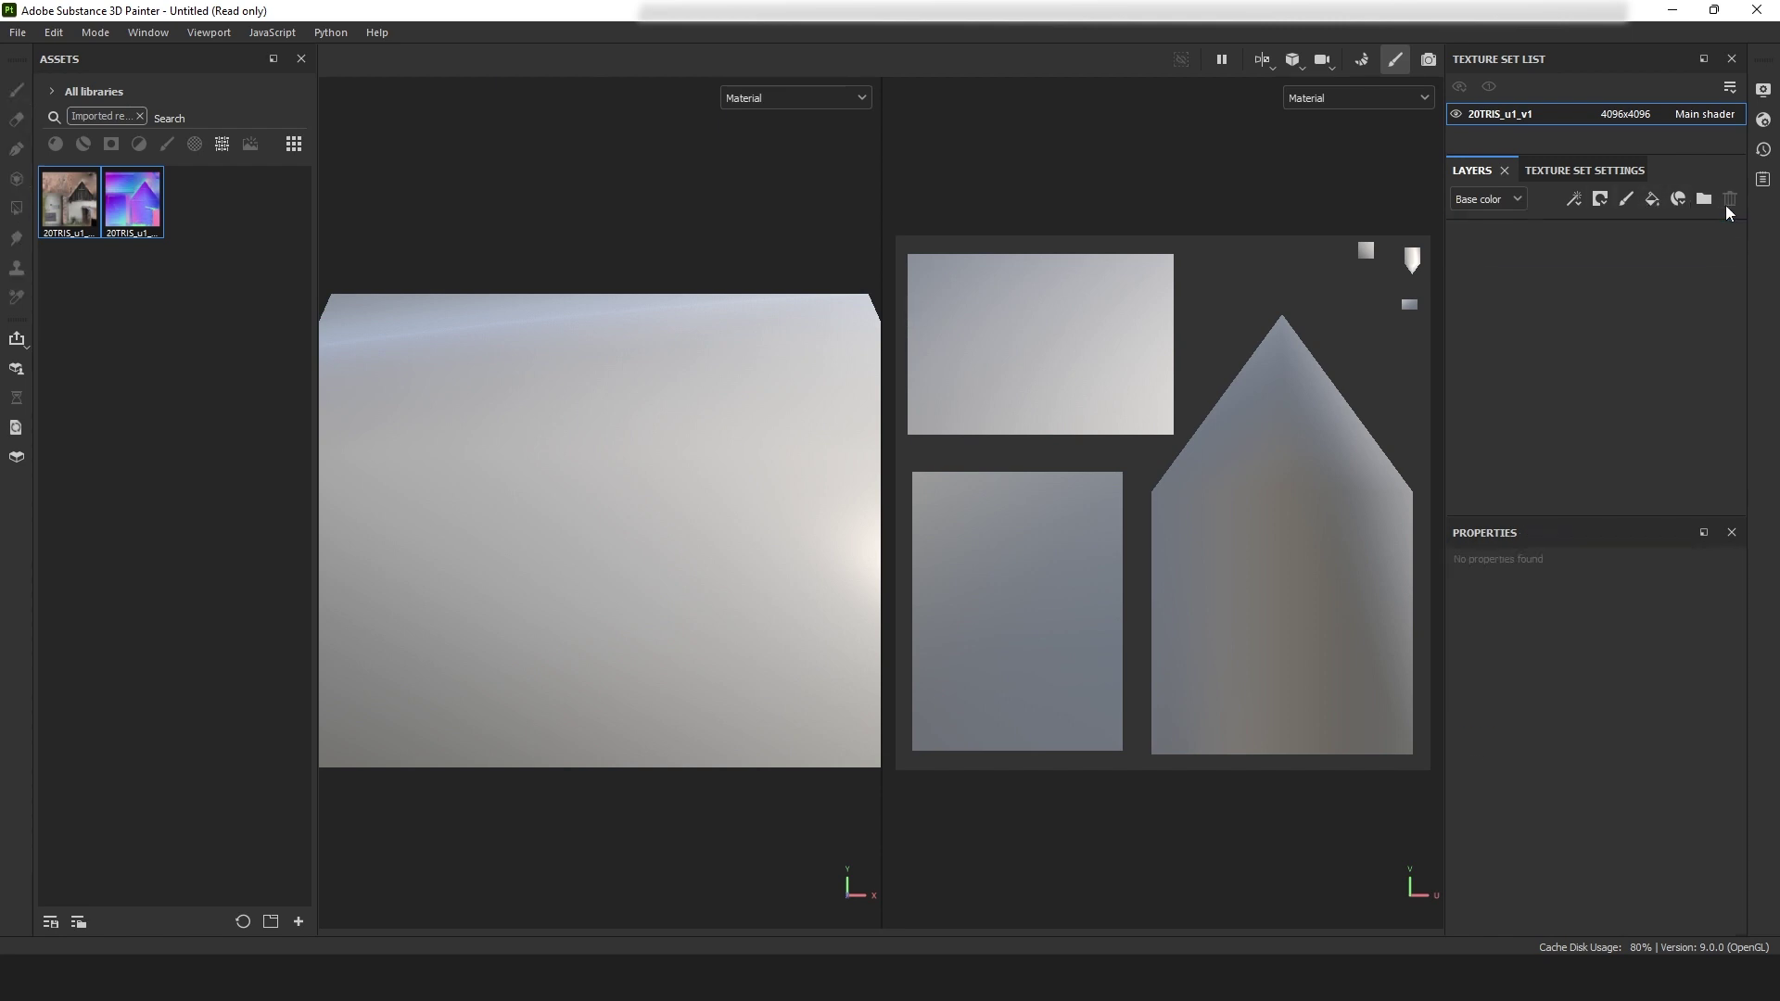
pyautogui.click(1652, 200)
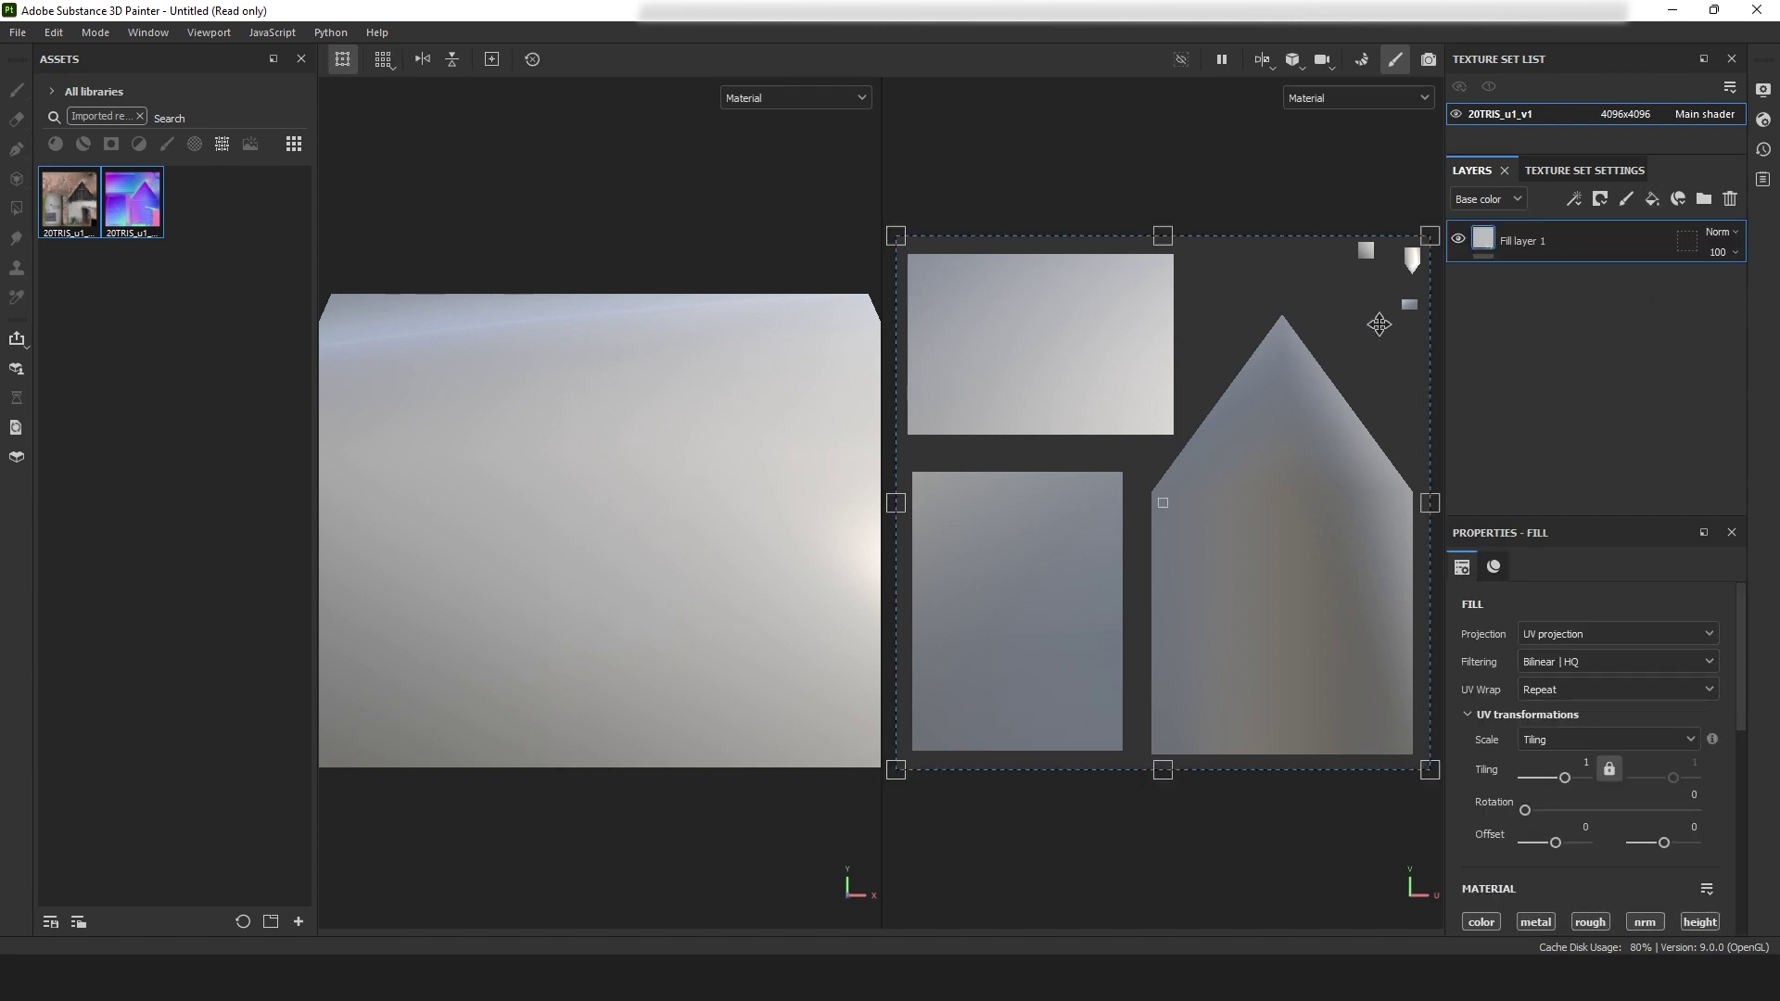
pyautogui.scroll(-3, 1623, 709)
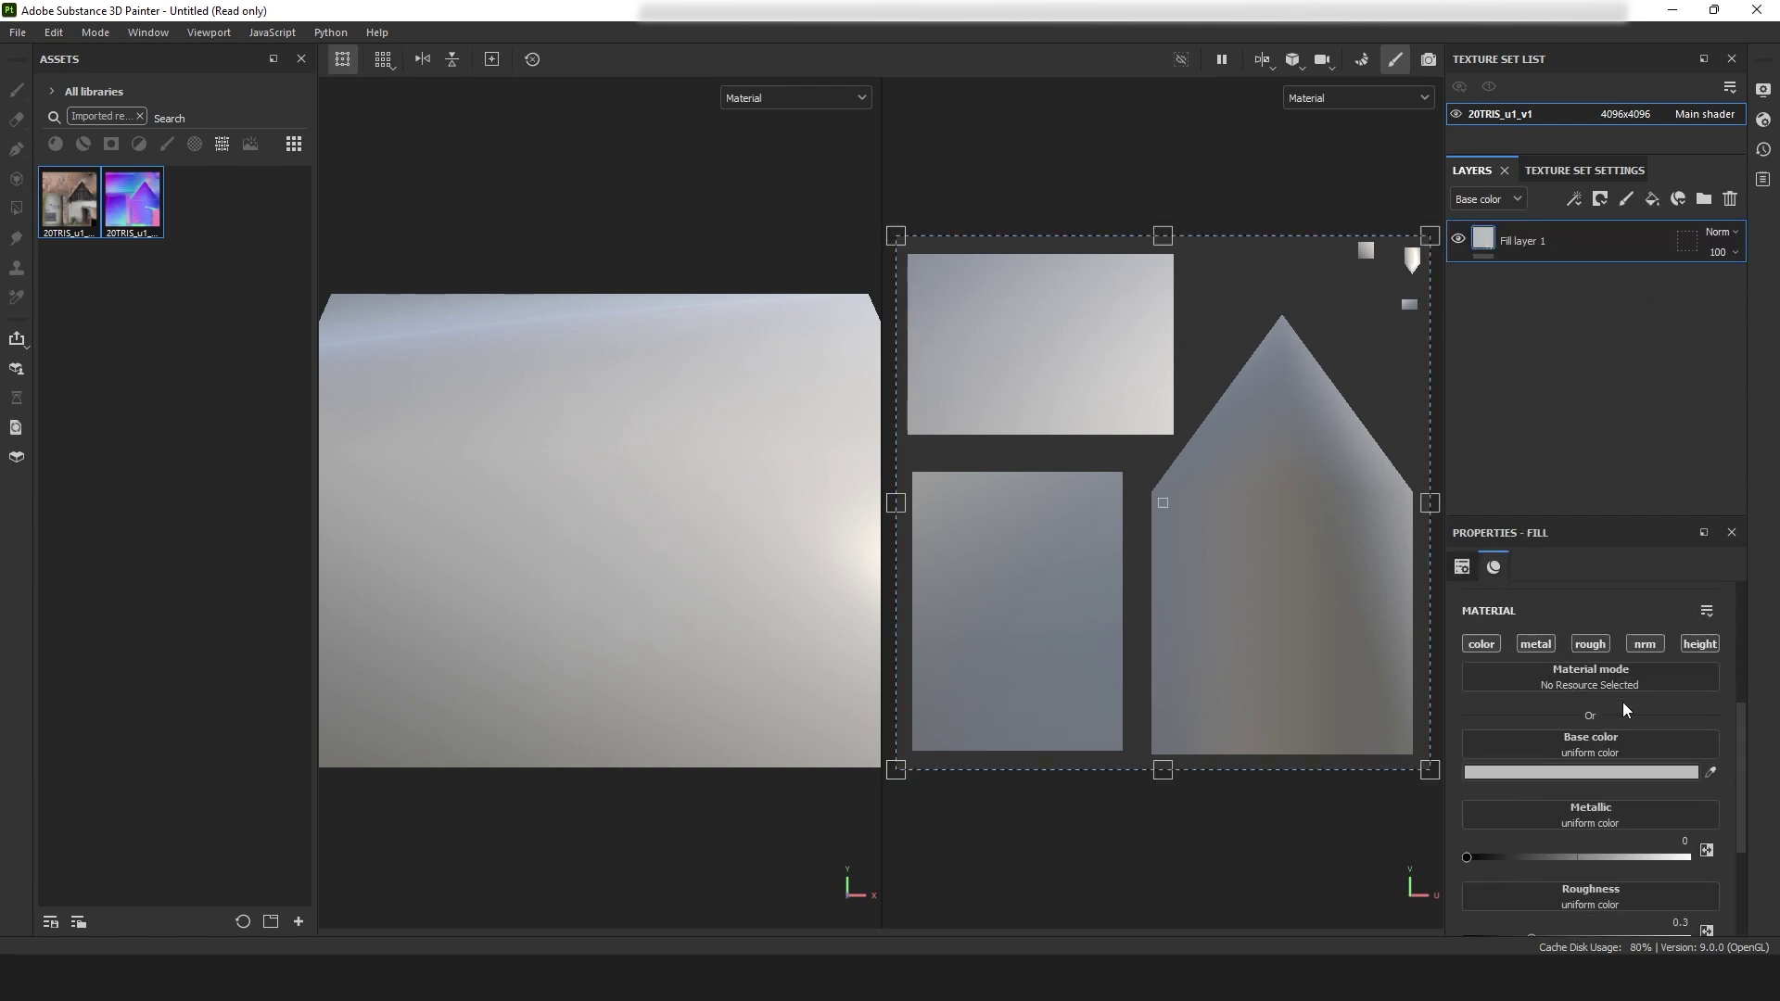
pyautogui.scroll(-1, 1623, 709)
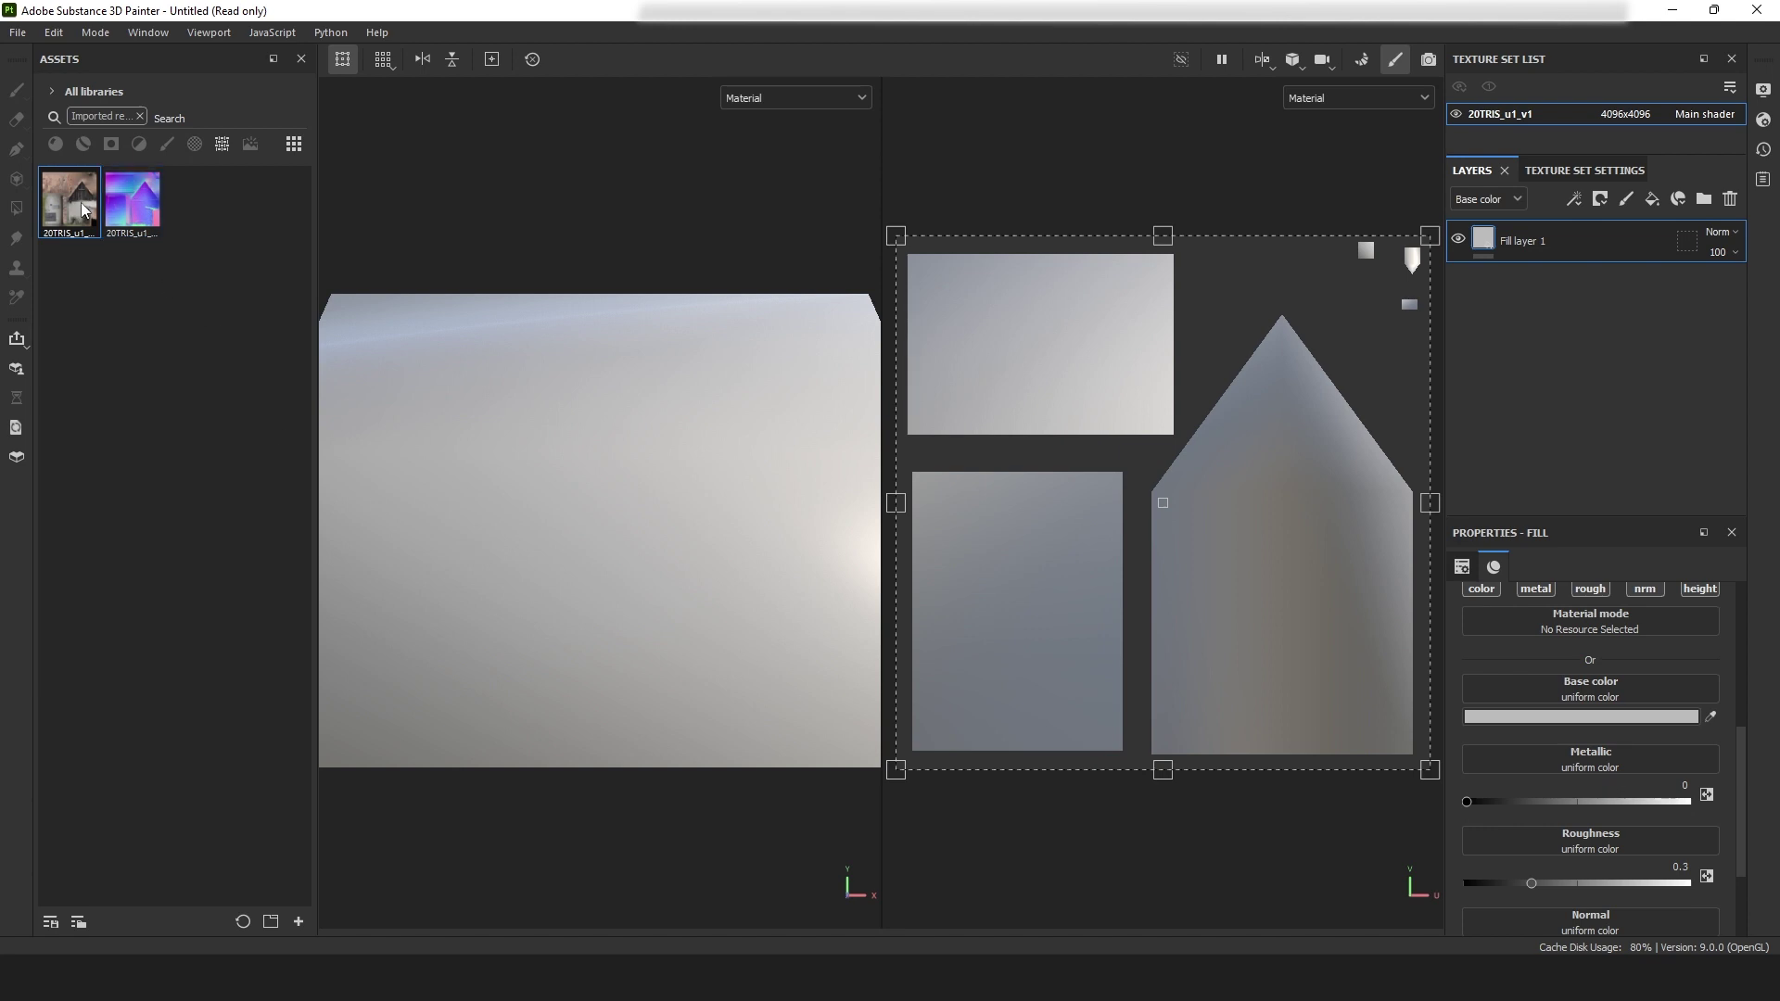
pyautogui.moveTo(81, 202); pyautogui.dragTo(1604, 709)
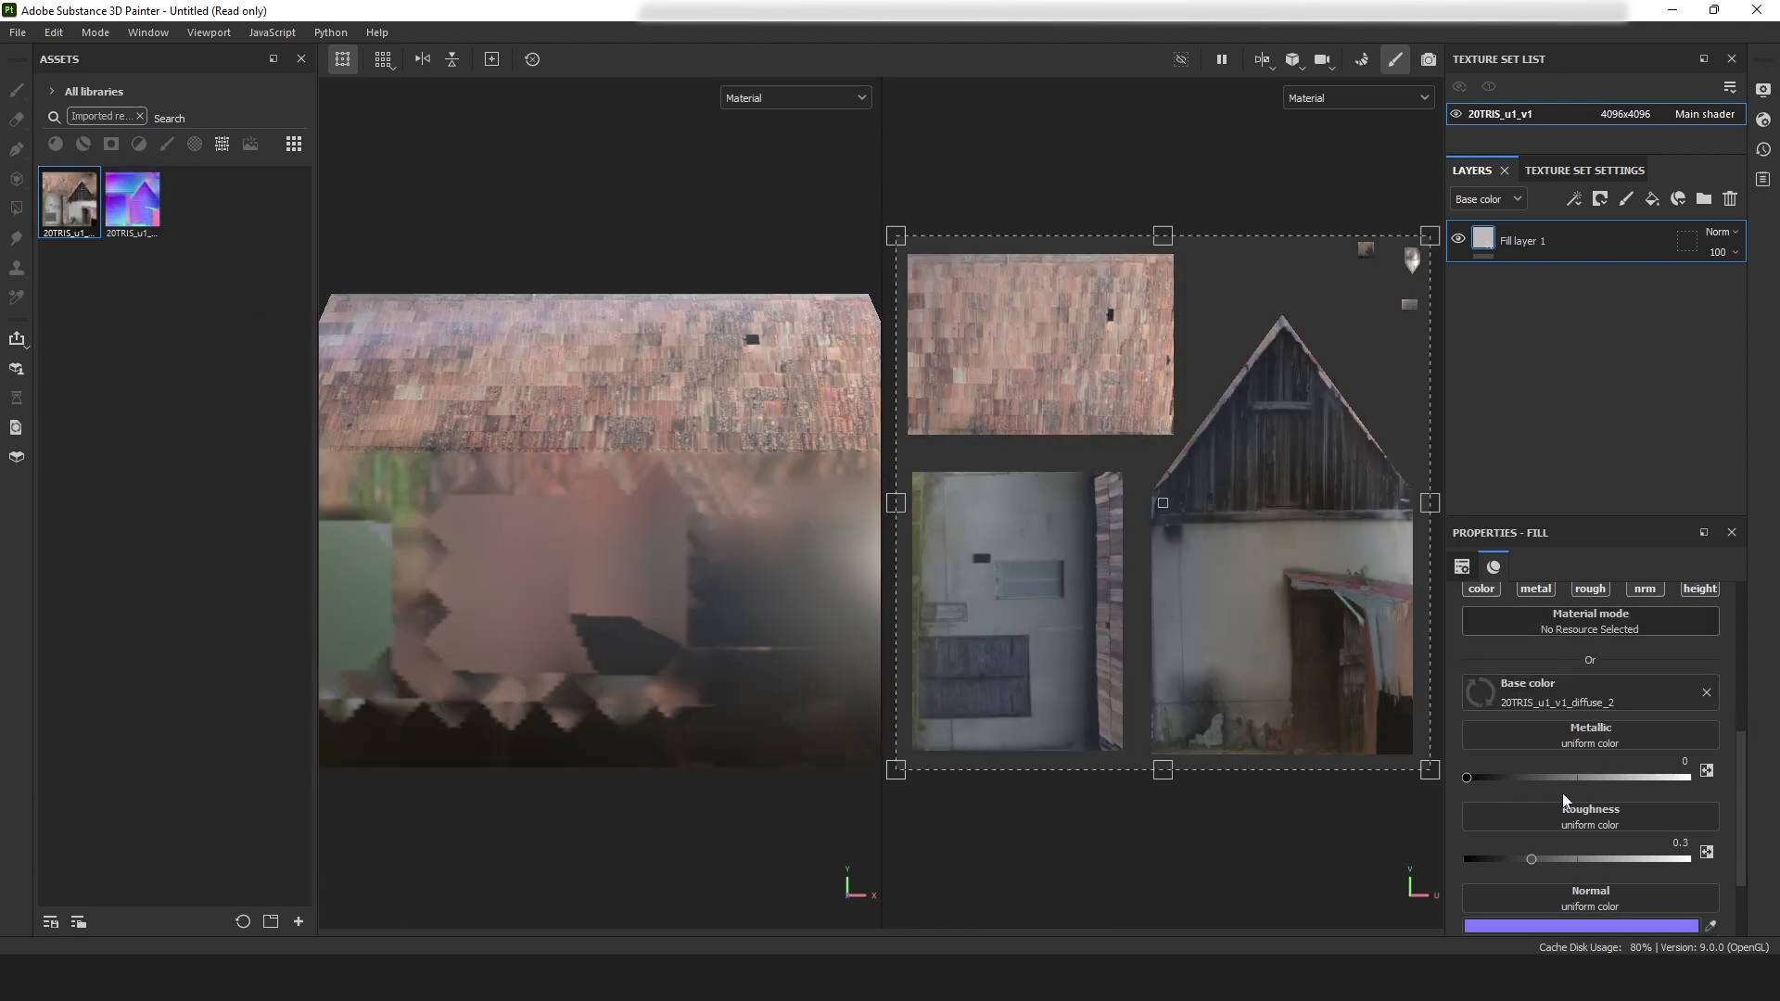
# - Assign the normal map to the fill's Normal slot and view the Base color channel
pyautogui.scroll(-1, 1565, 798)
pyautogui.moveTo(133, 200)
pyautogui.mouseDown()
pyautogui.moveTo(463, 422)
pyautogui.moveTo(1542, 794)
pyautogui.mouseUp()
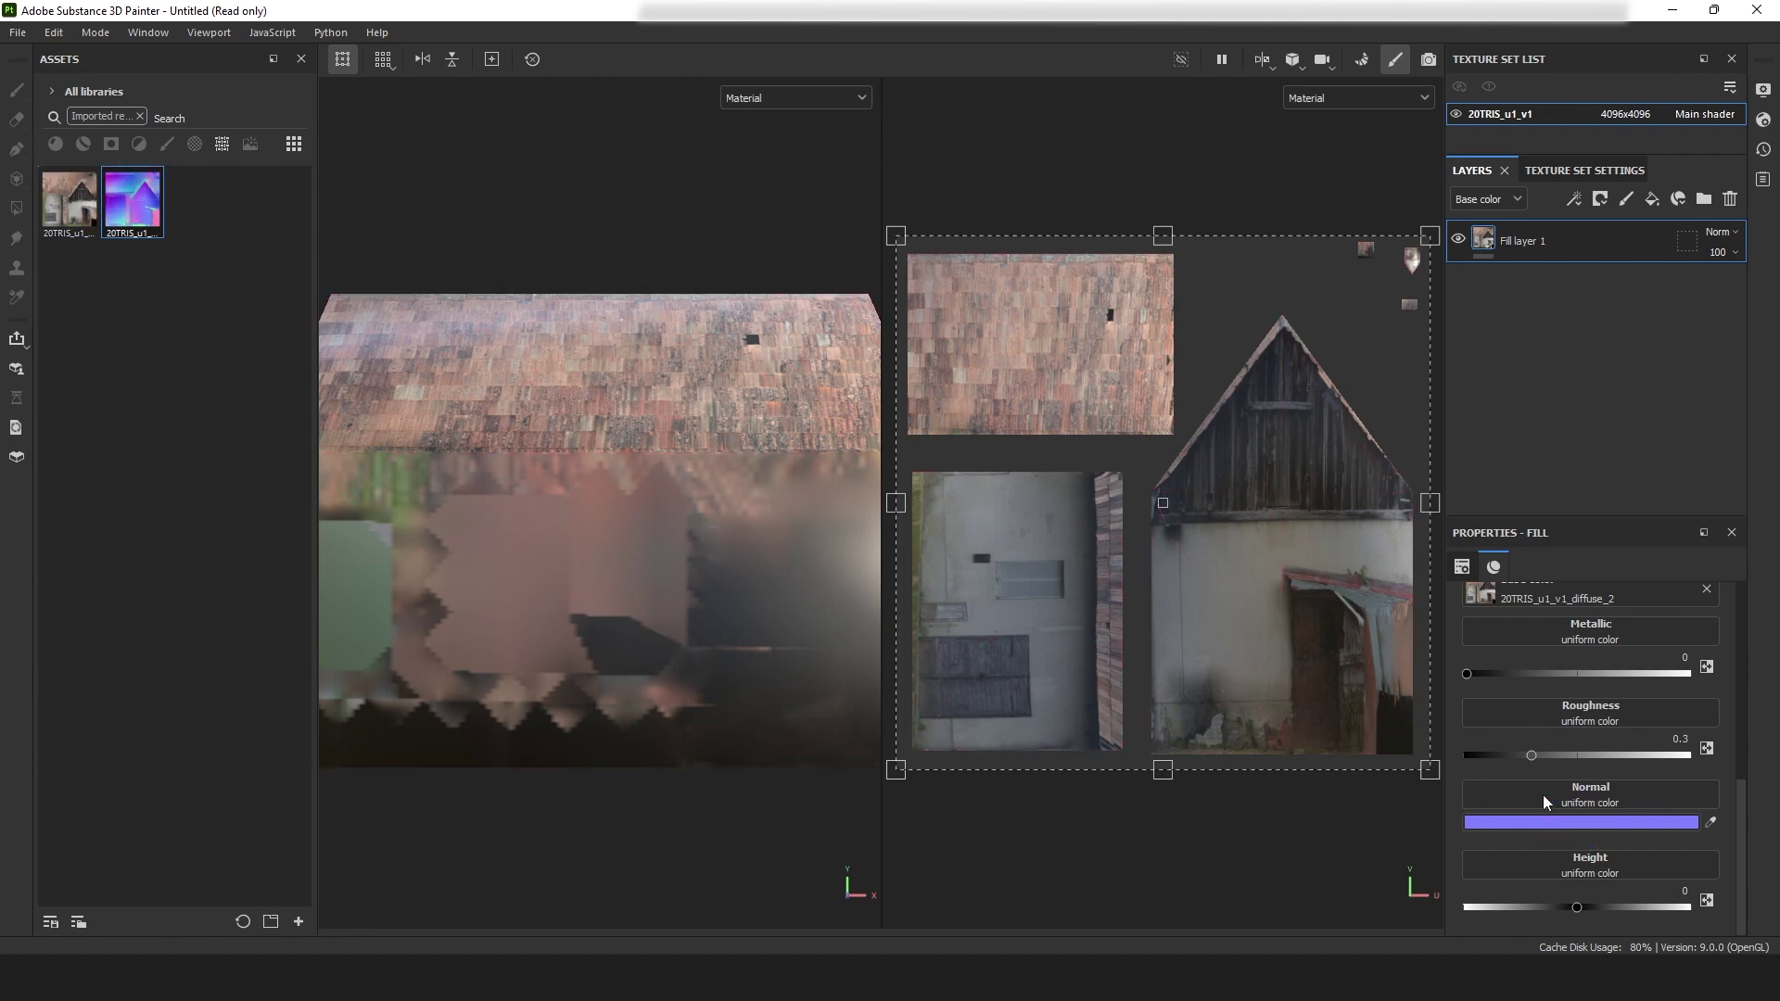
pyautogui.click(1393, 96)
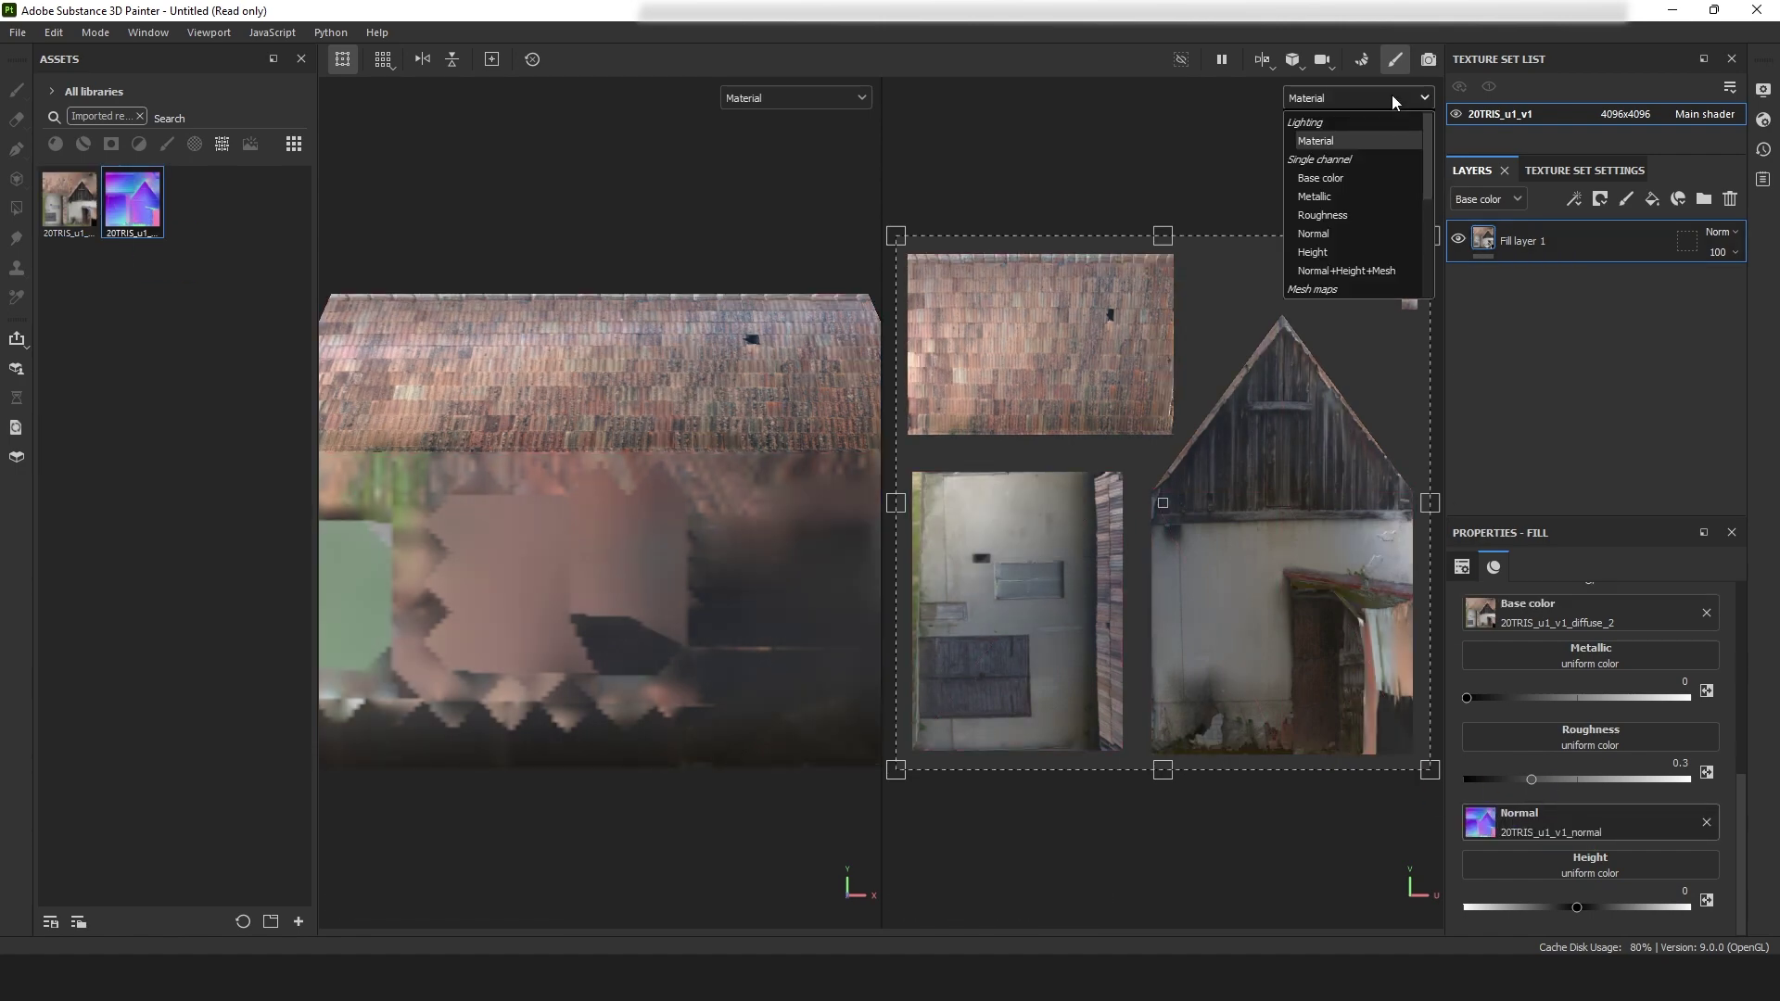
pyautogui.click(1349, 177)
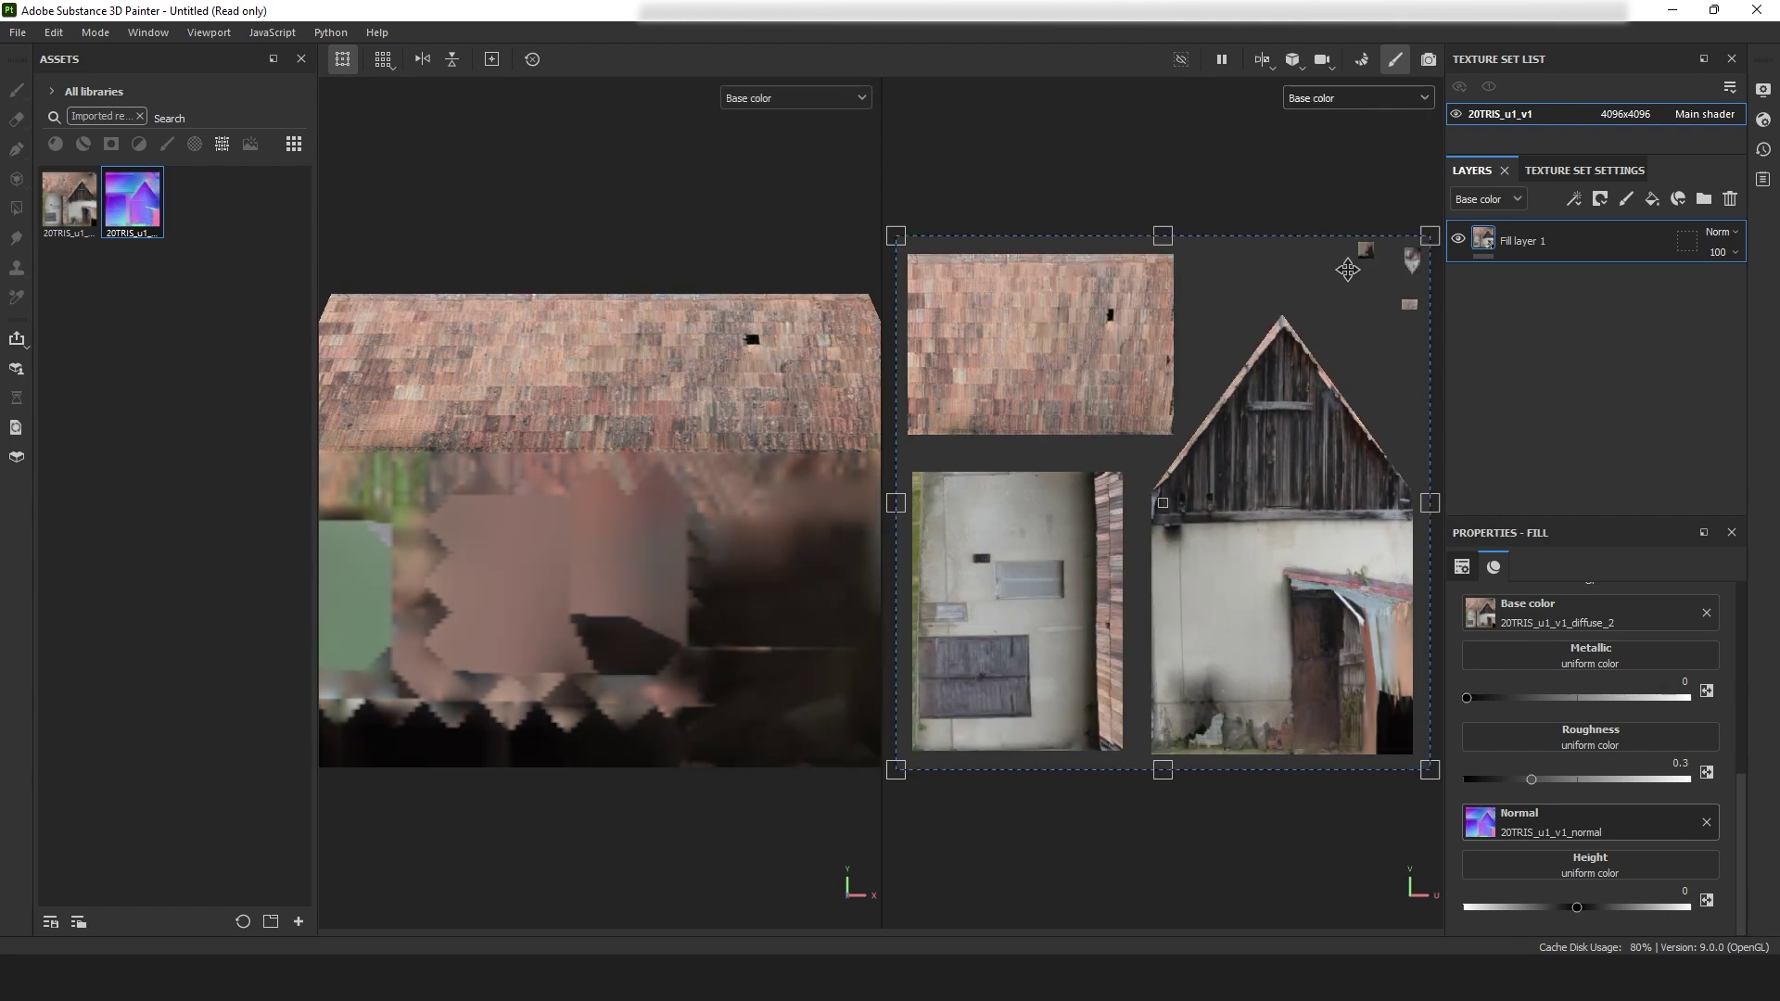
# - Add a Paint effect to Fill layer 1 with Passthrough blending on Base color
pyautogui.rightClick(1536, 249)
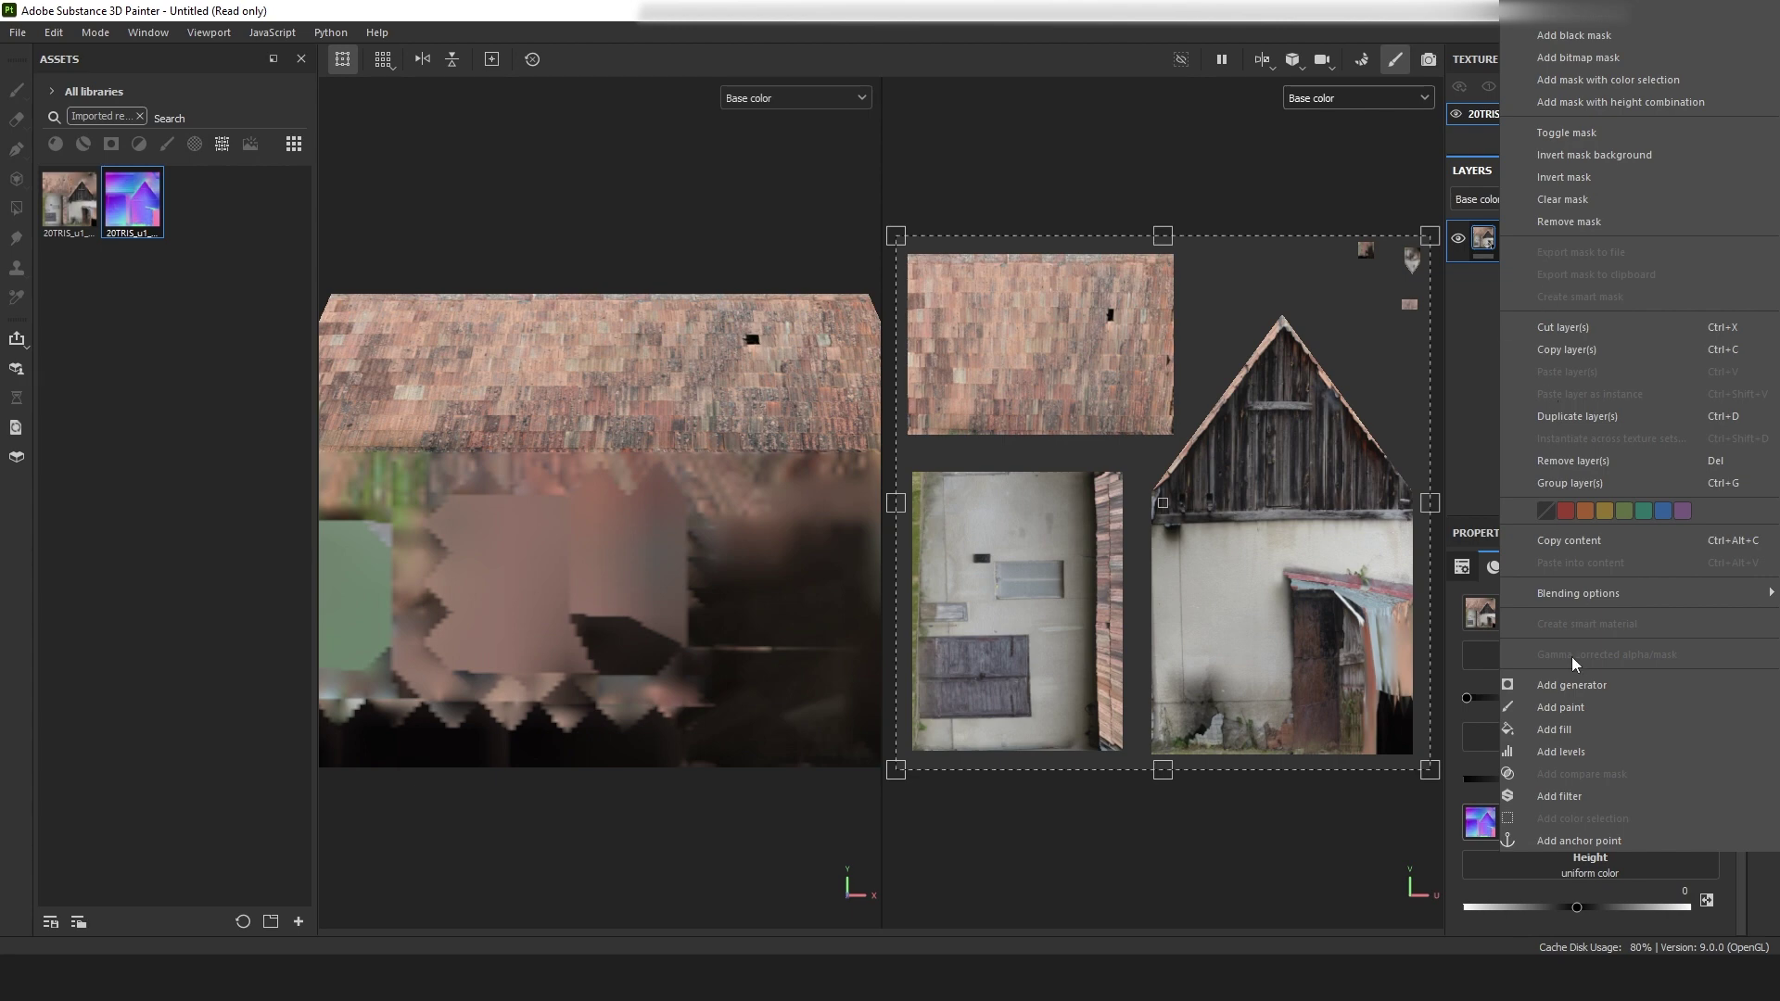
pyautogui.click(1567, 708)
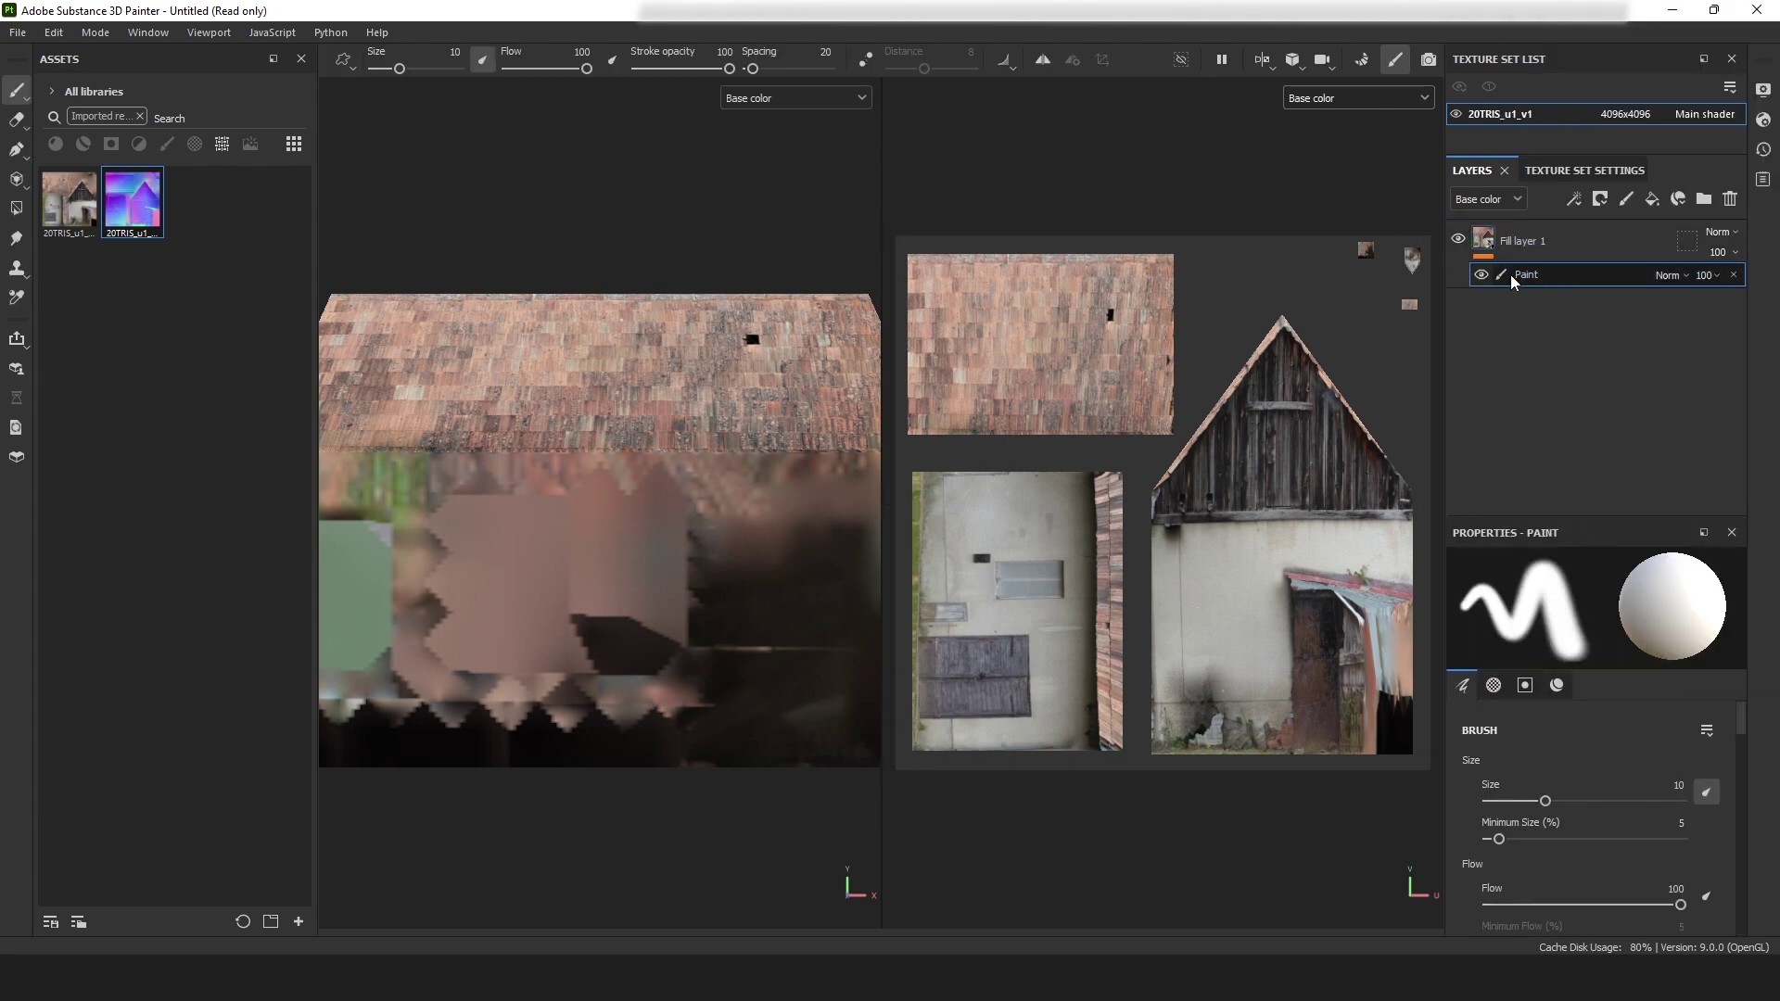
pyautogui.click(1492, 209)
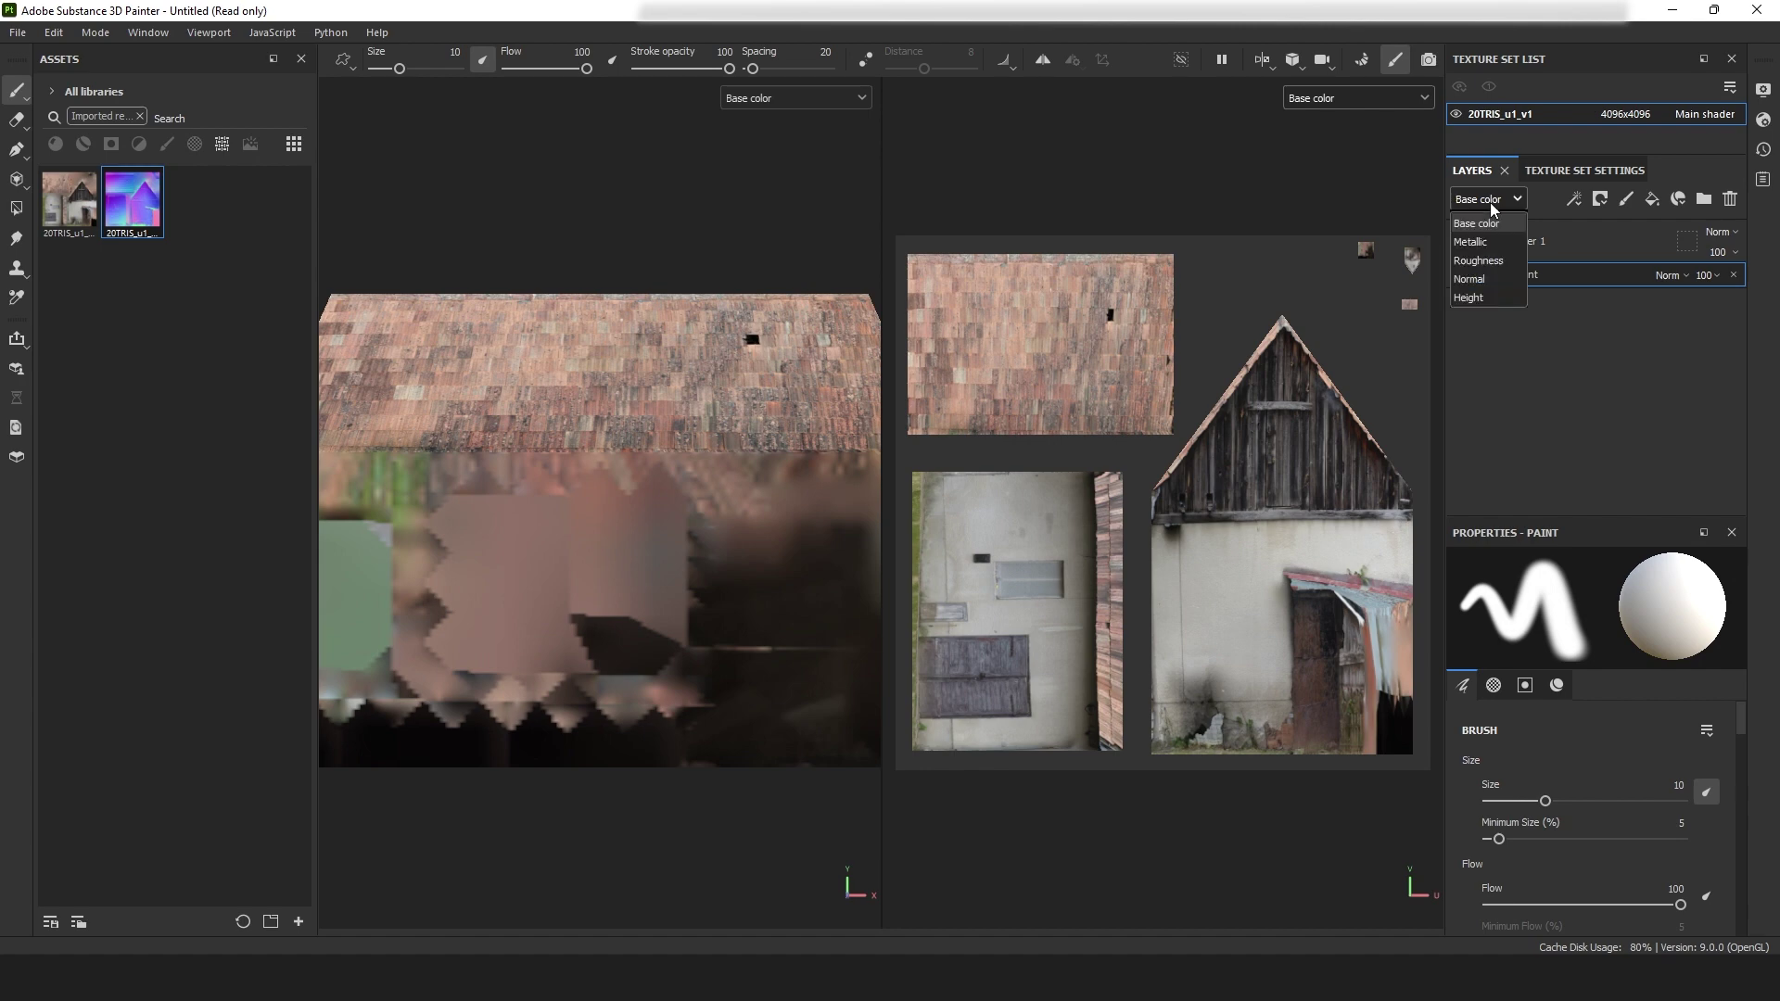
pyautogui.click(1492, 208)
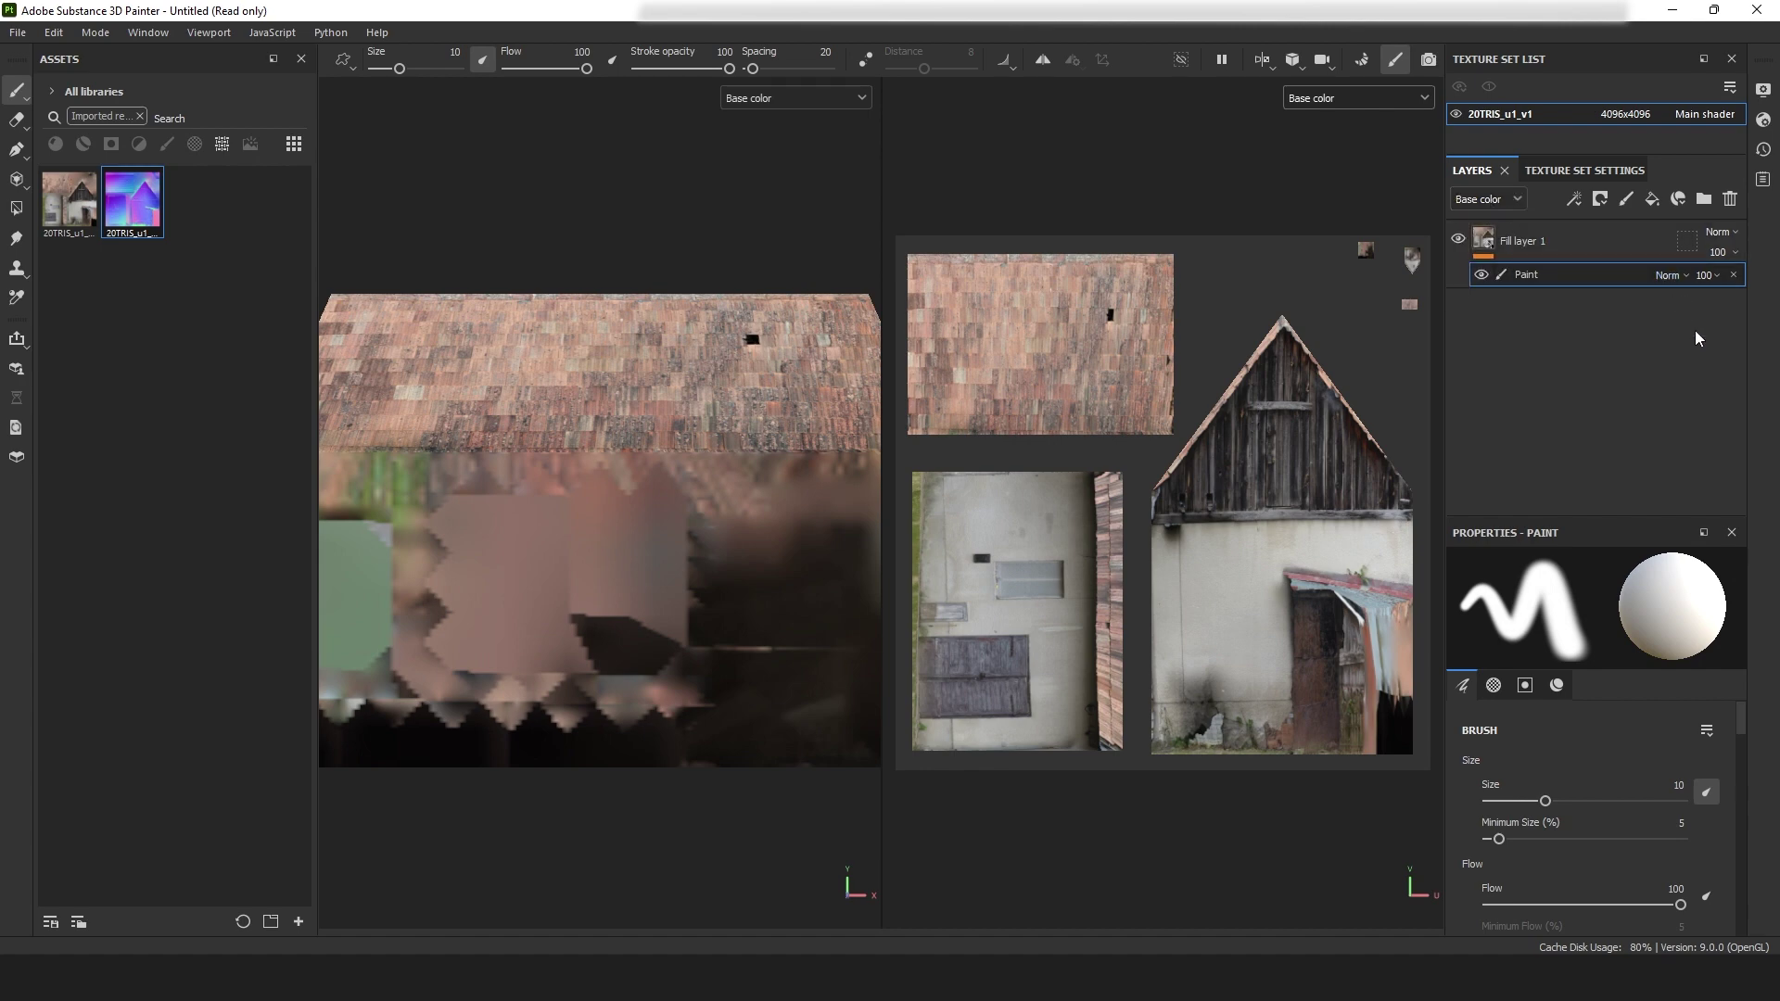
pyautogui.click(1669, 276)
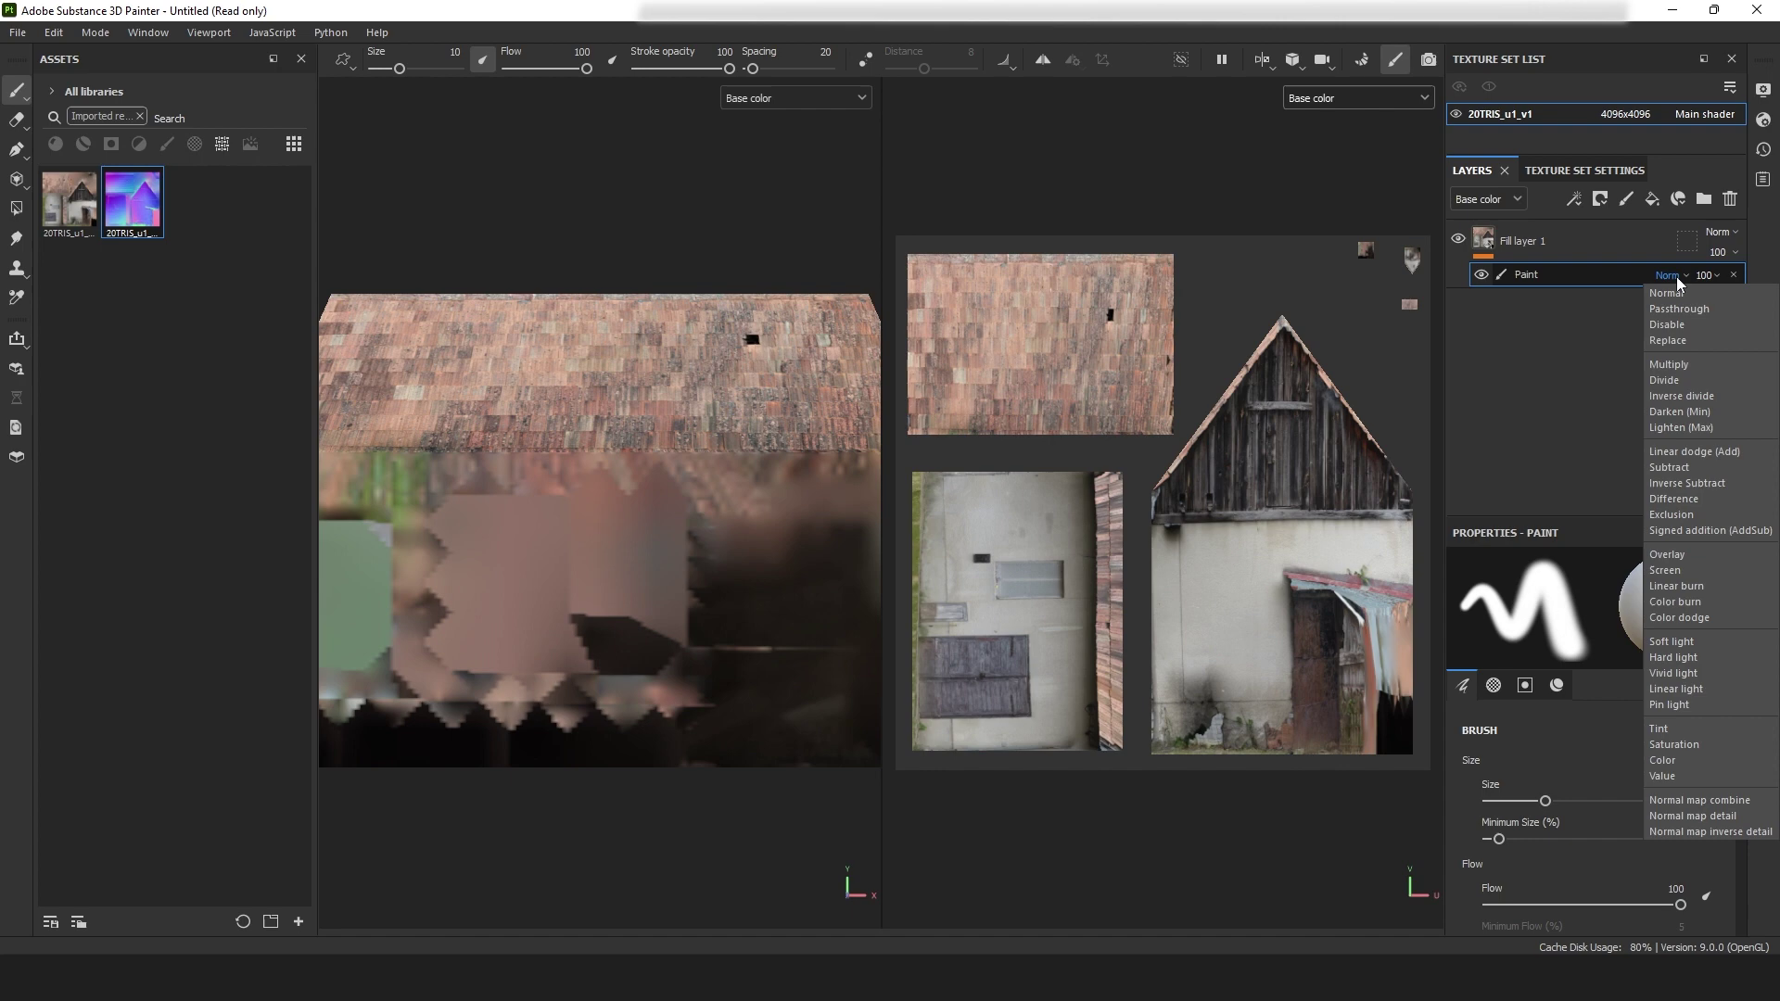
pyautogui.click(1683, 310)
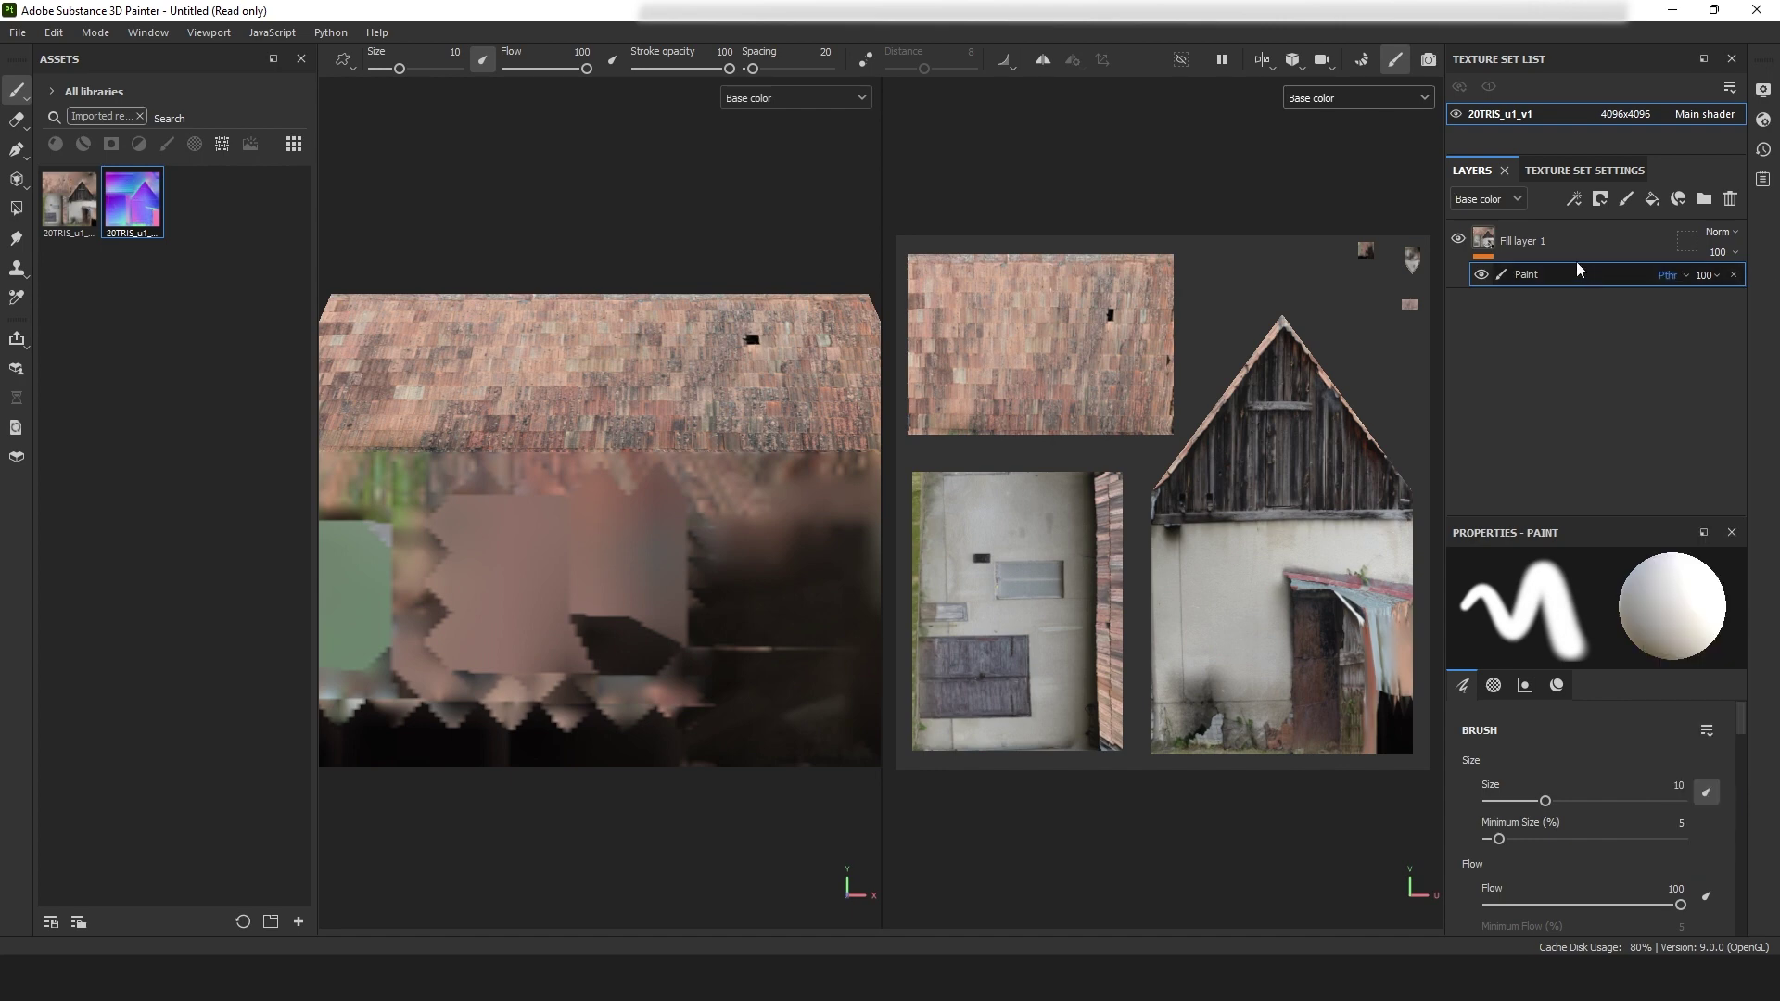
# - In the Normal channel, set Fill layer 1 to Normal and Paint to Passthrough, then choose Clone
pyautogui.click(1509, 202)
pyautogui.click(1472, 279)
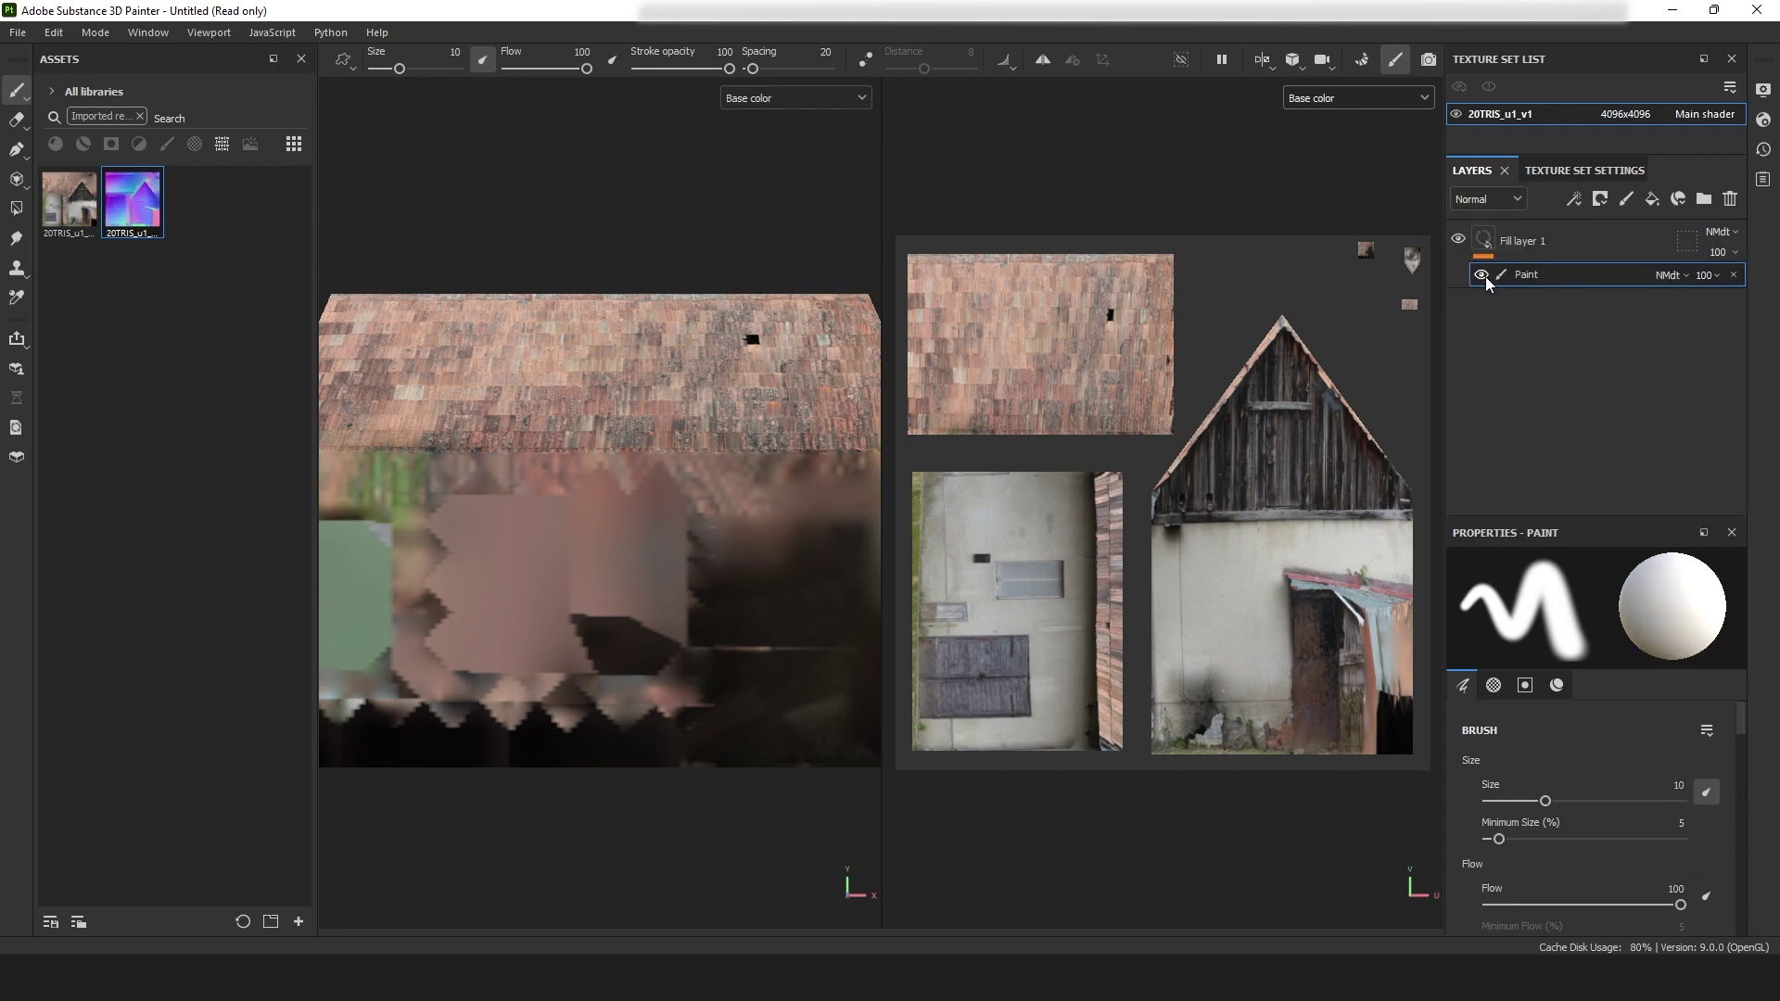
pyautogui.click(1724, 239)
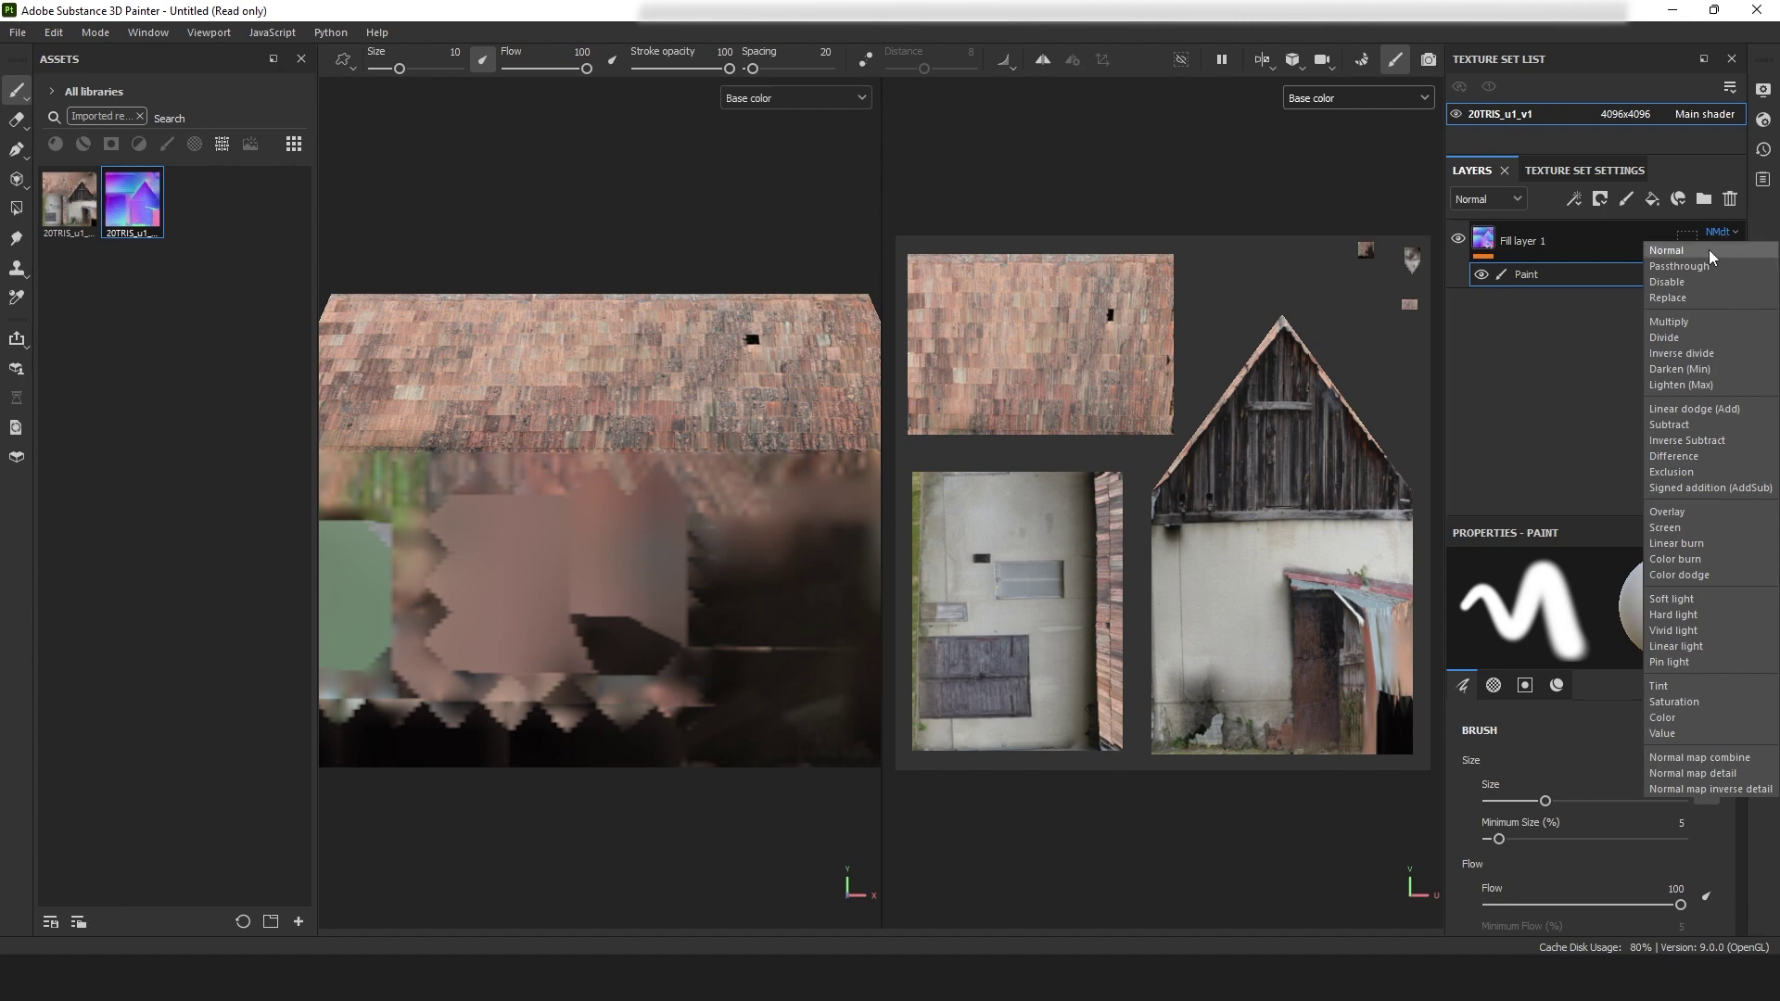
pyautogui.click(1710, 253)
pyautogui.click(1678, 276)
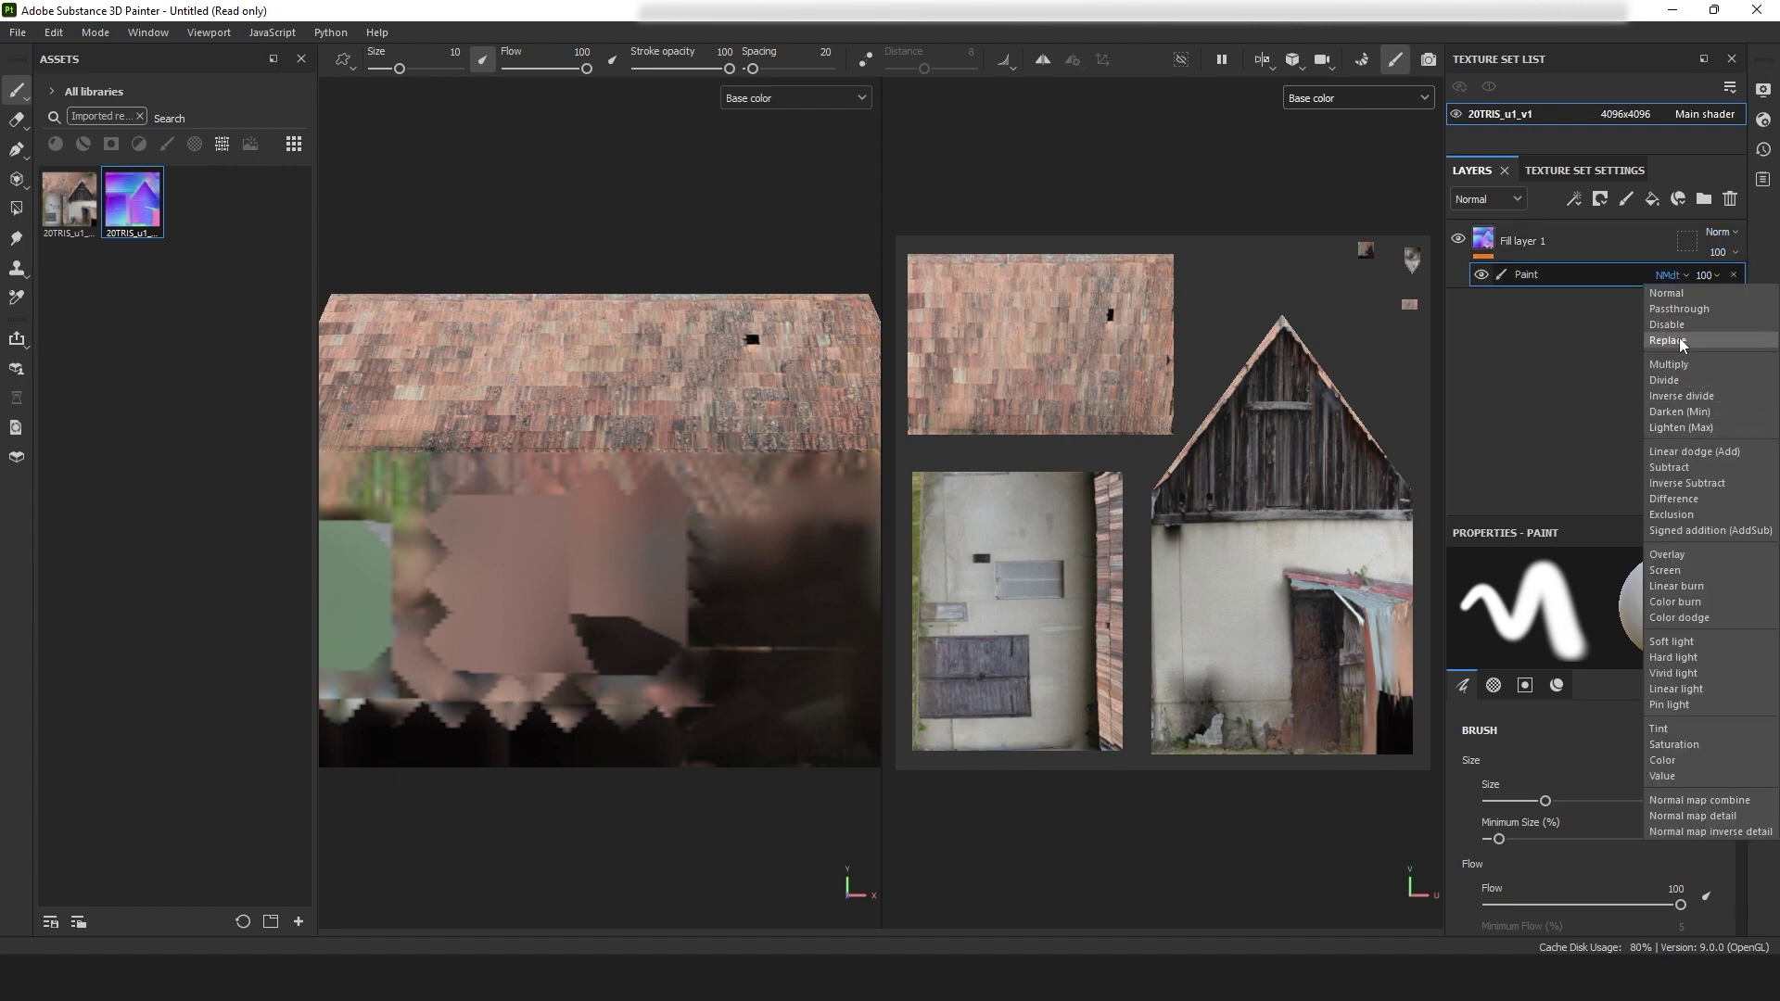
pyautogui.click(1680, 313)
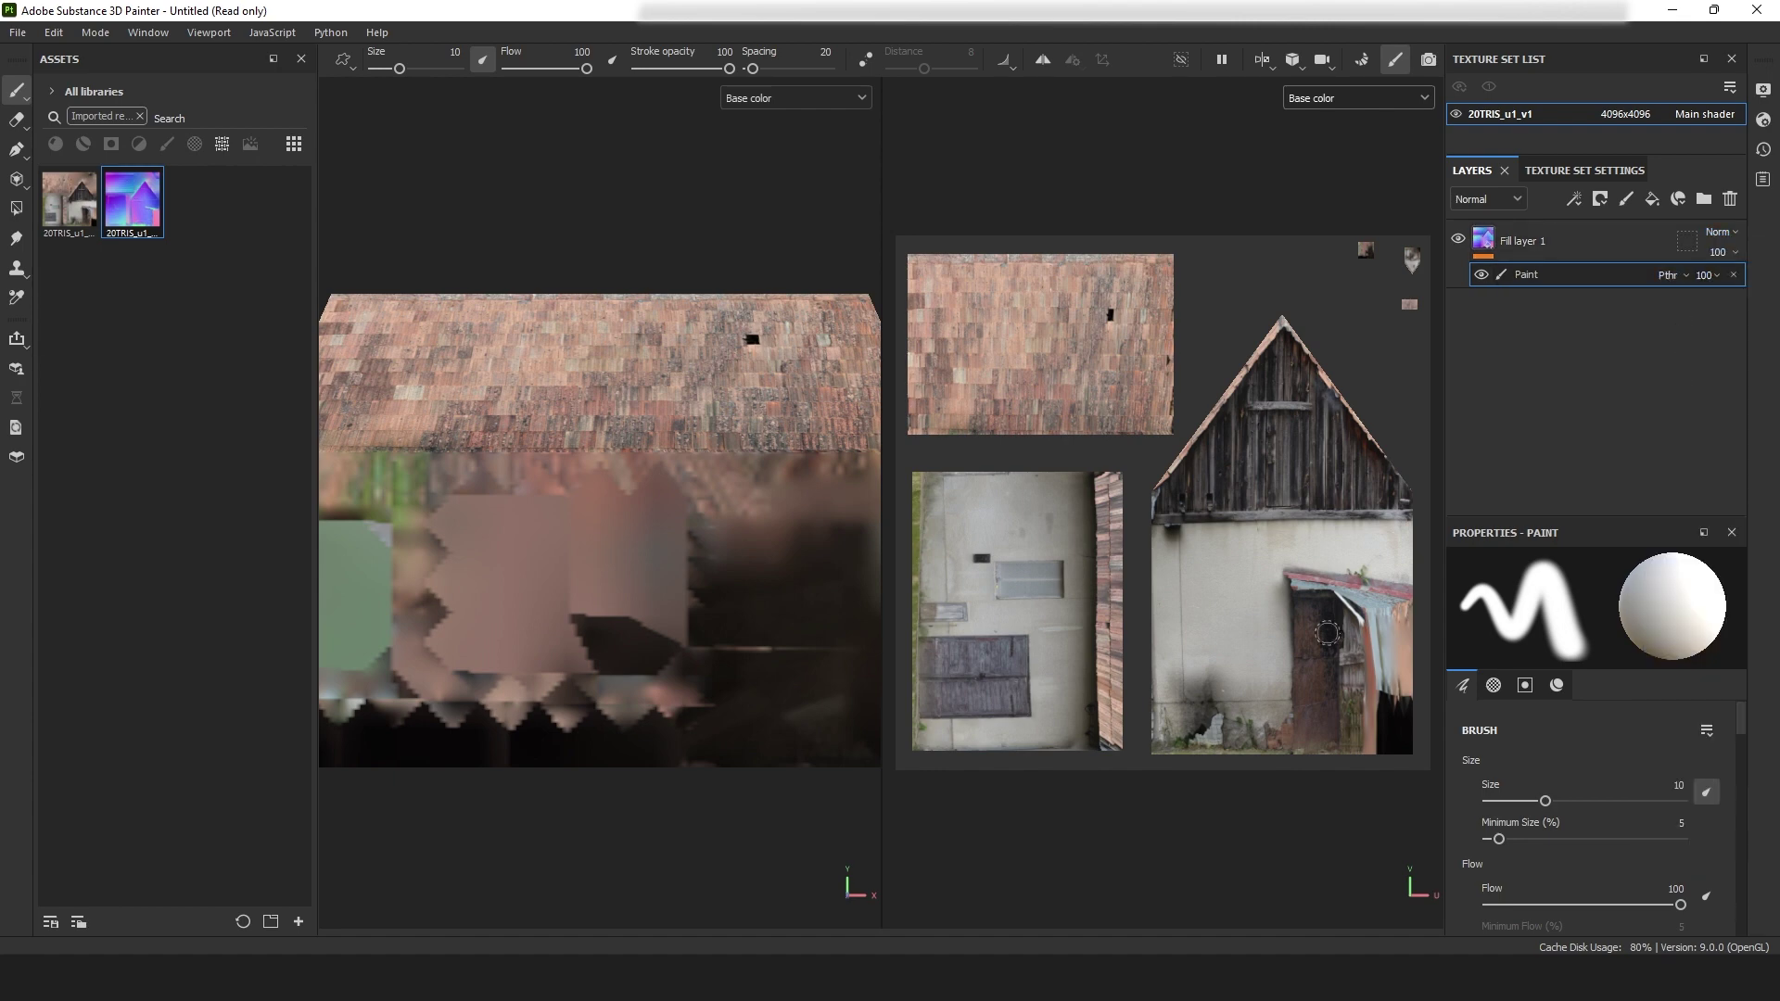
pyautogui.click(17, 269)
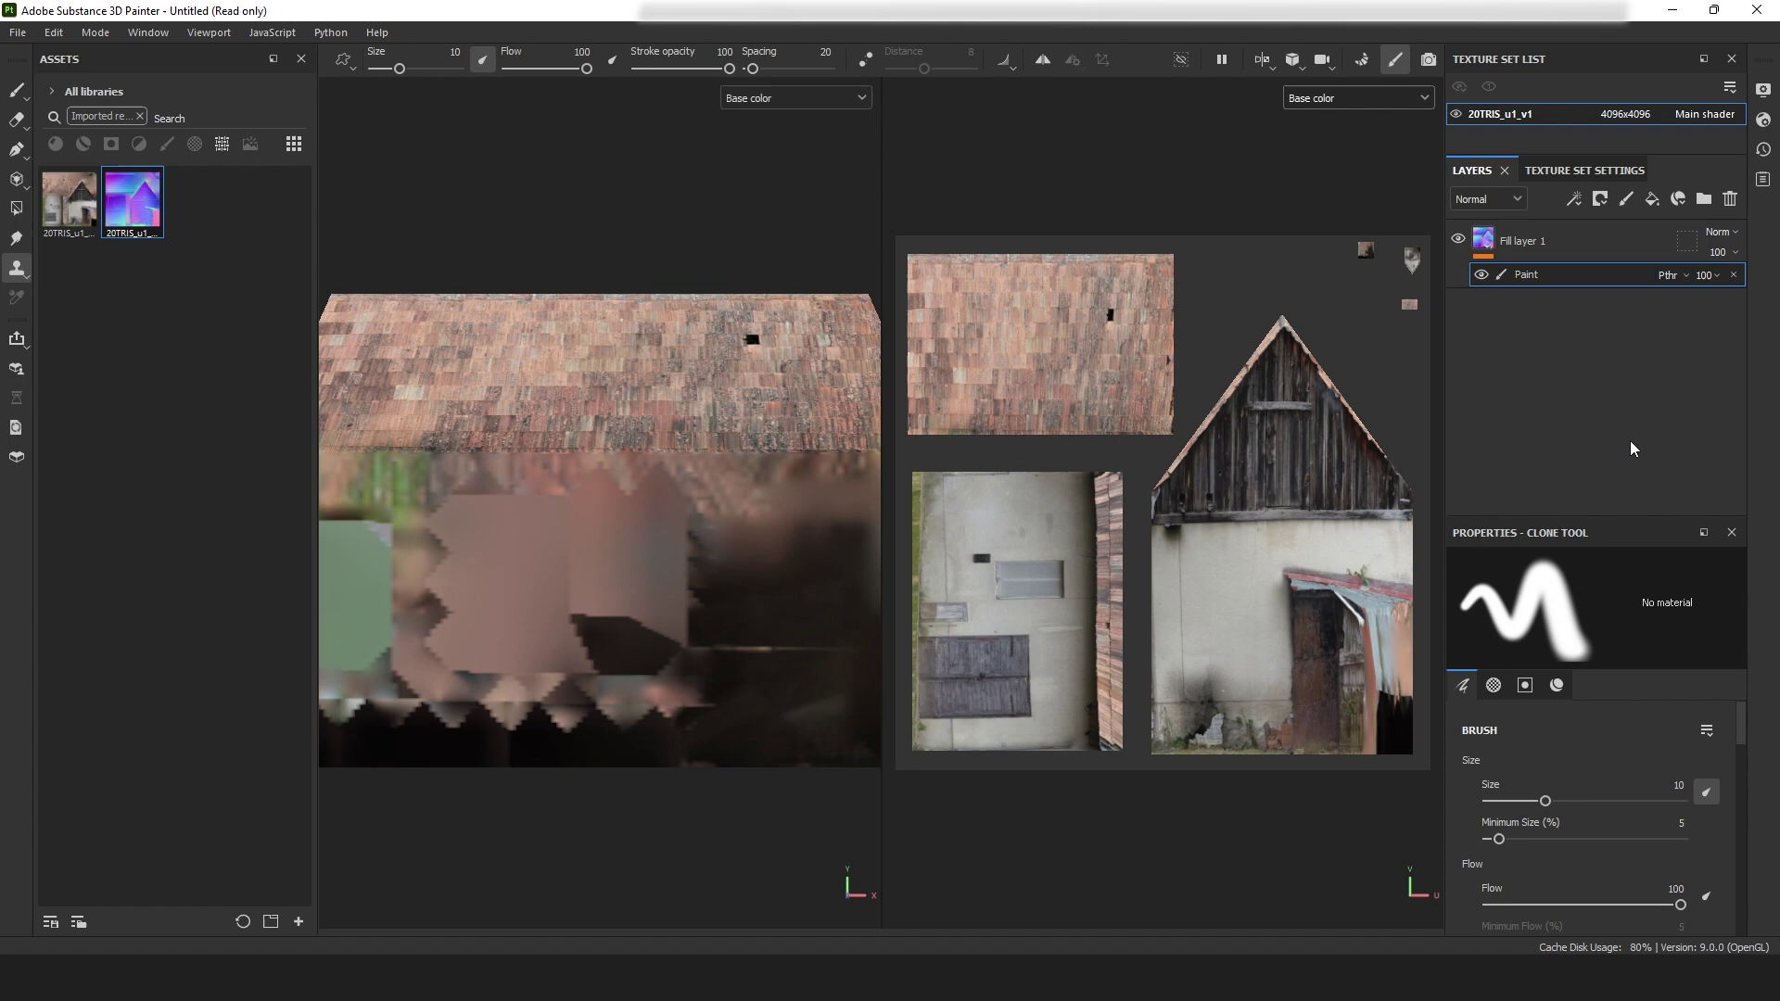
# - Delete the Metallic, Roughness and Height channels in Texture Set Settings, then return to Layers
pyautogui.scroll(-5, 1610, 732)
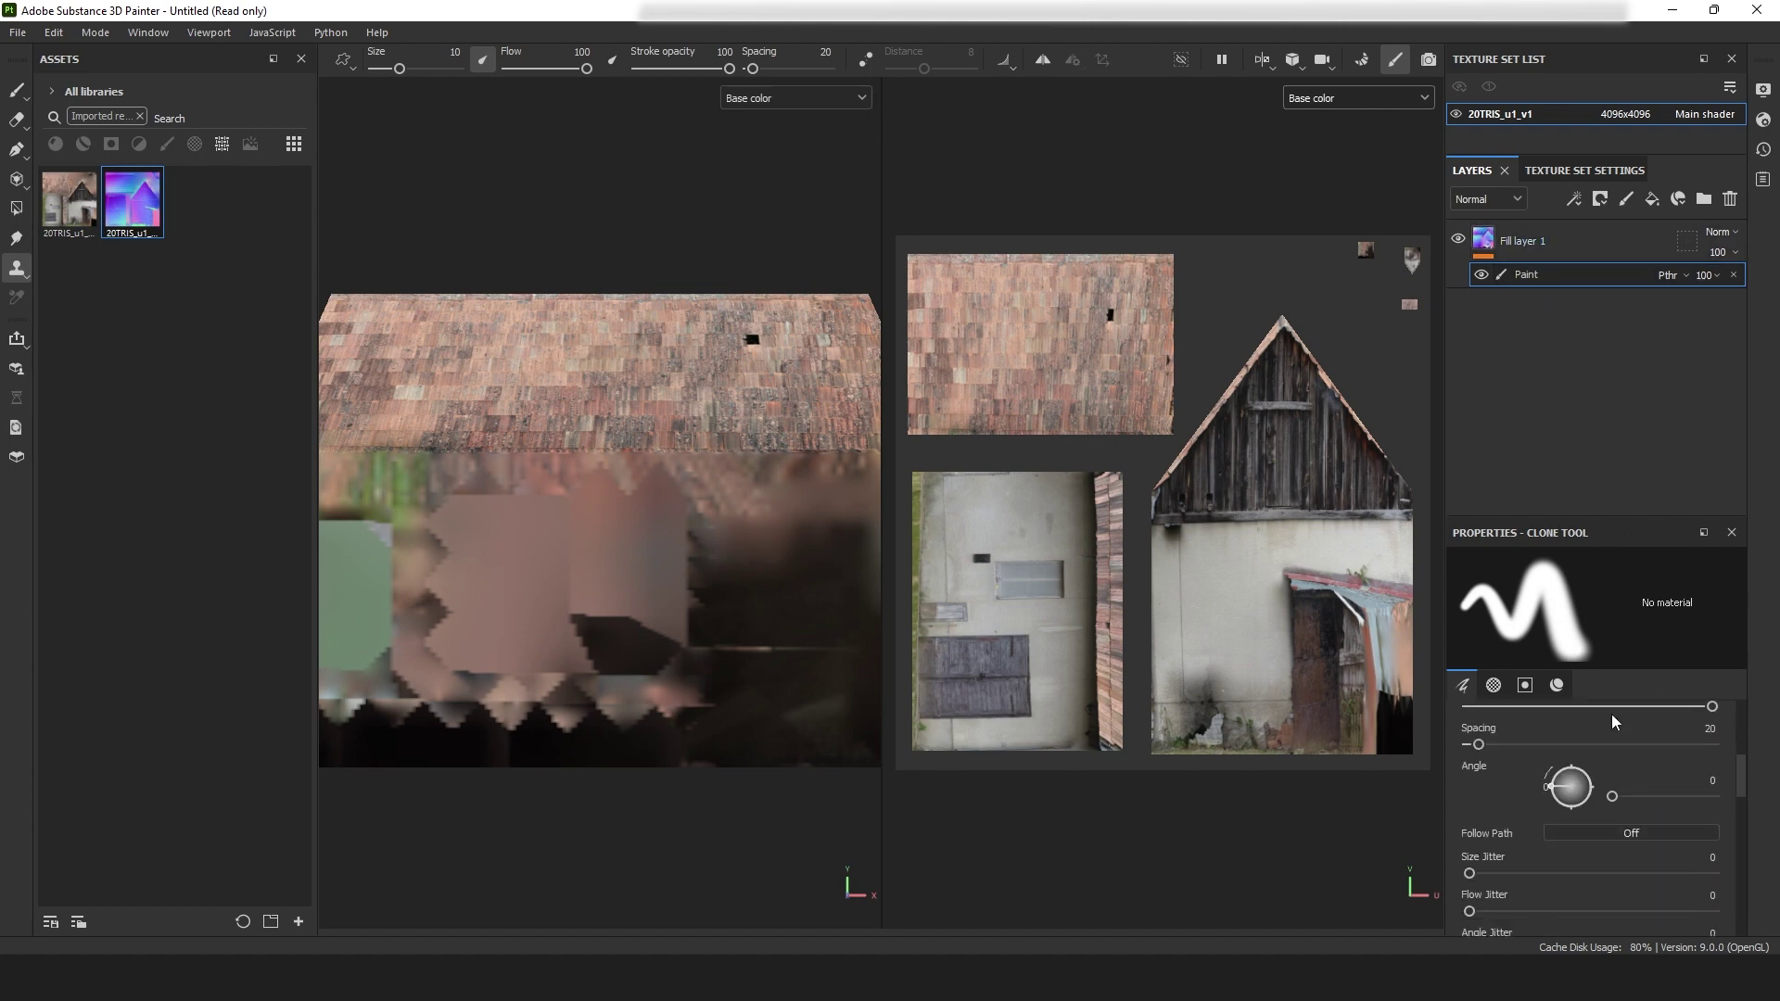
pyautogui.scroll(-8, 1611, 744)
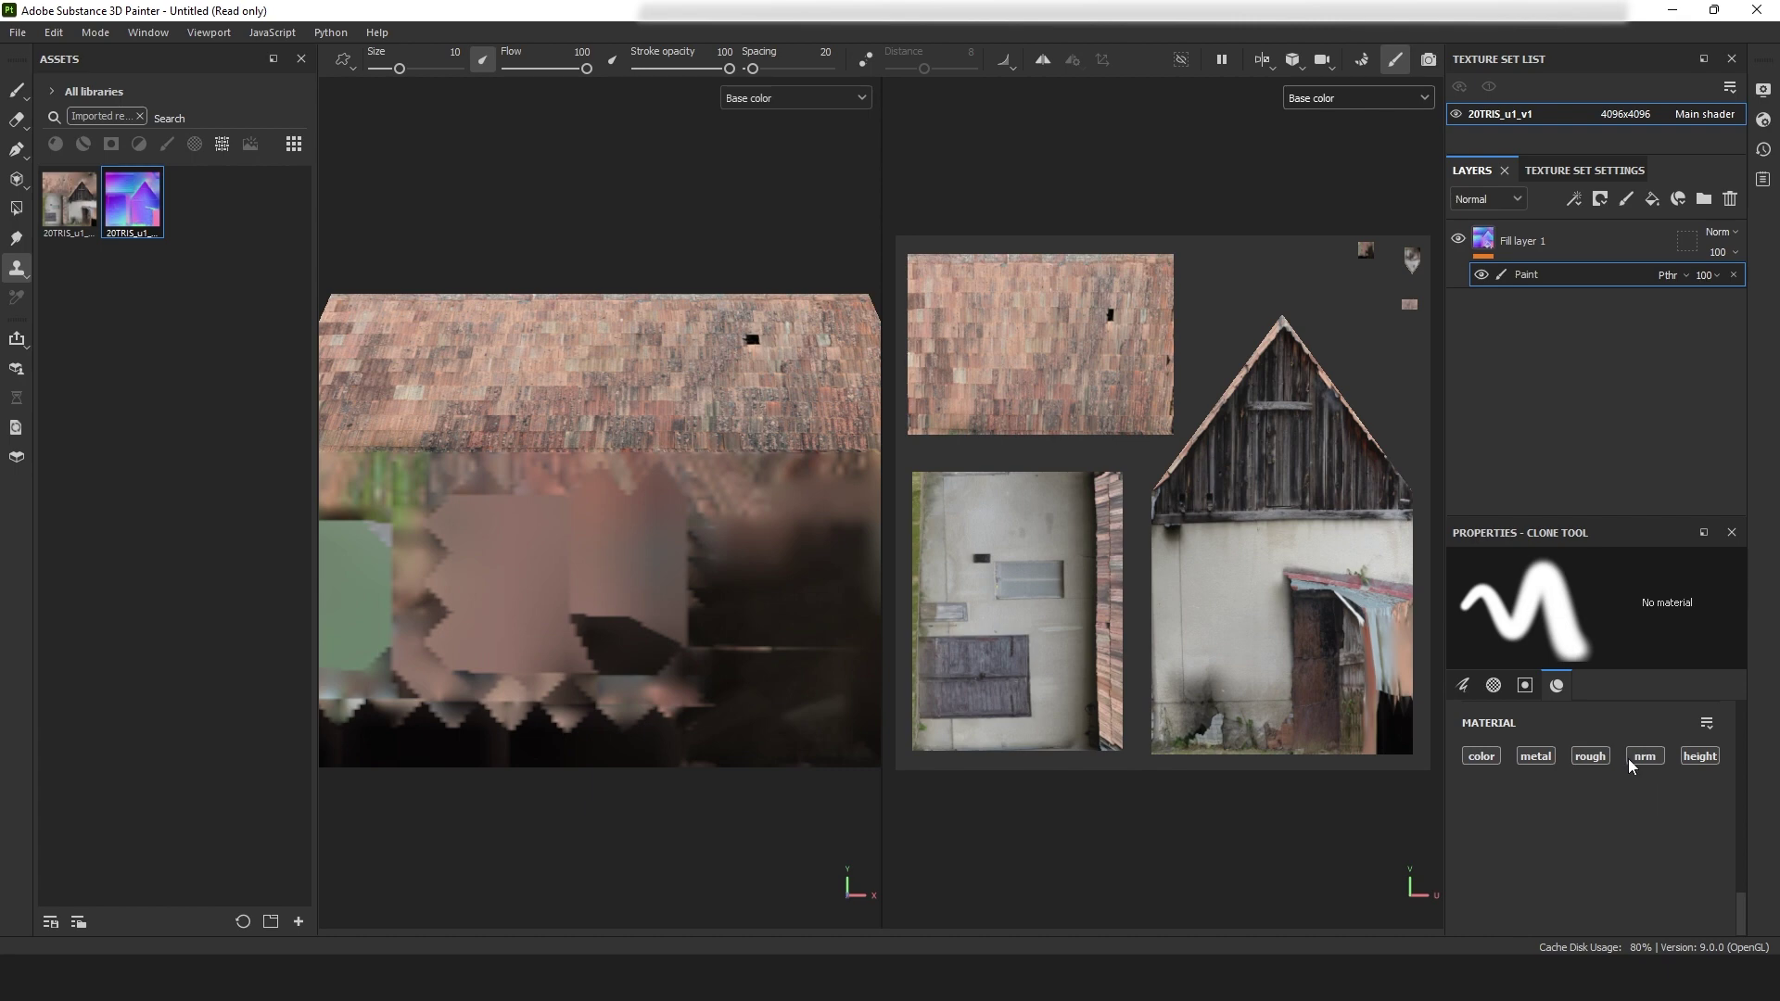
pyautogui.click(1557, 173)
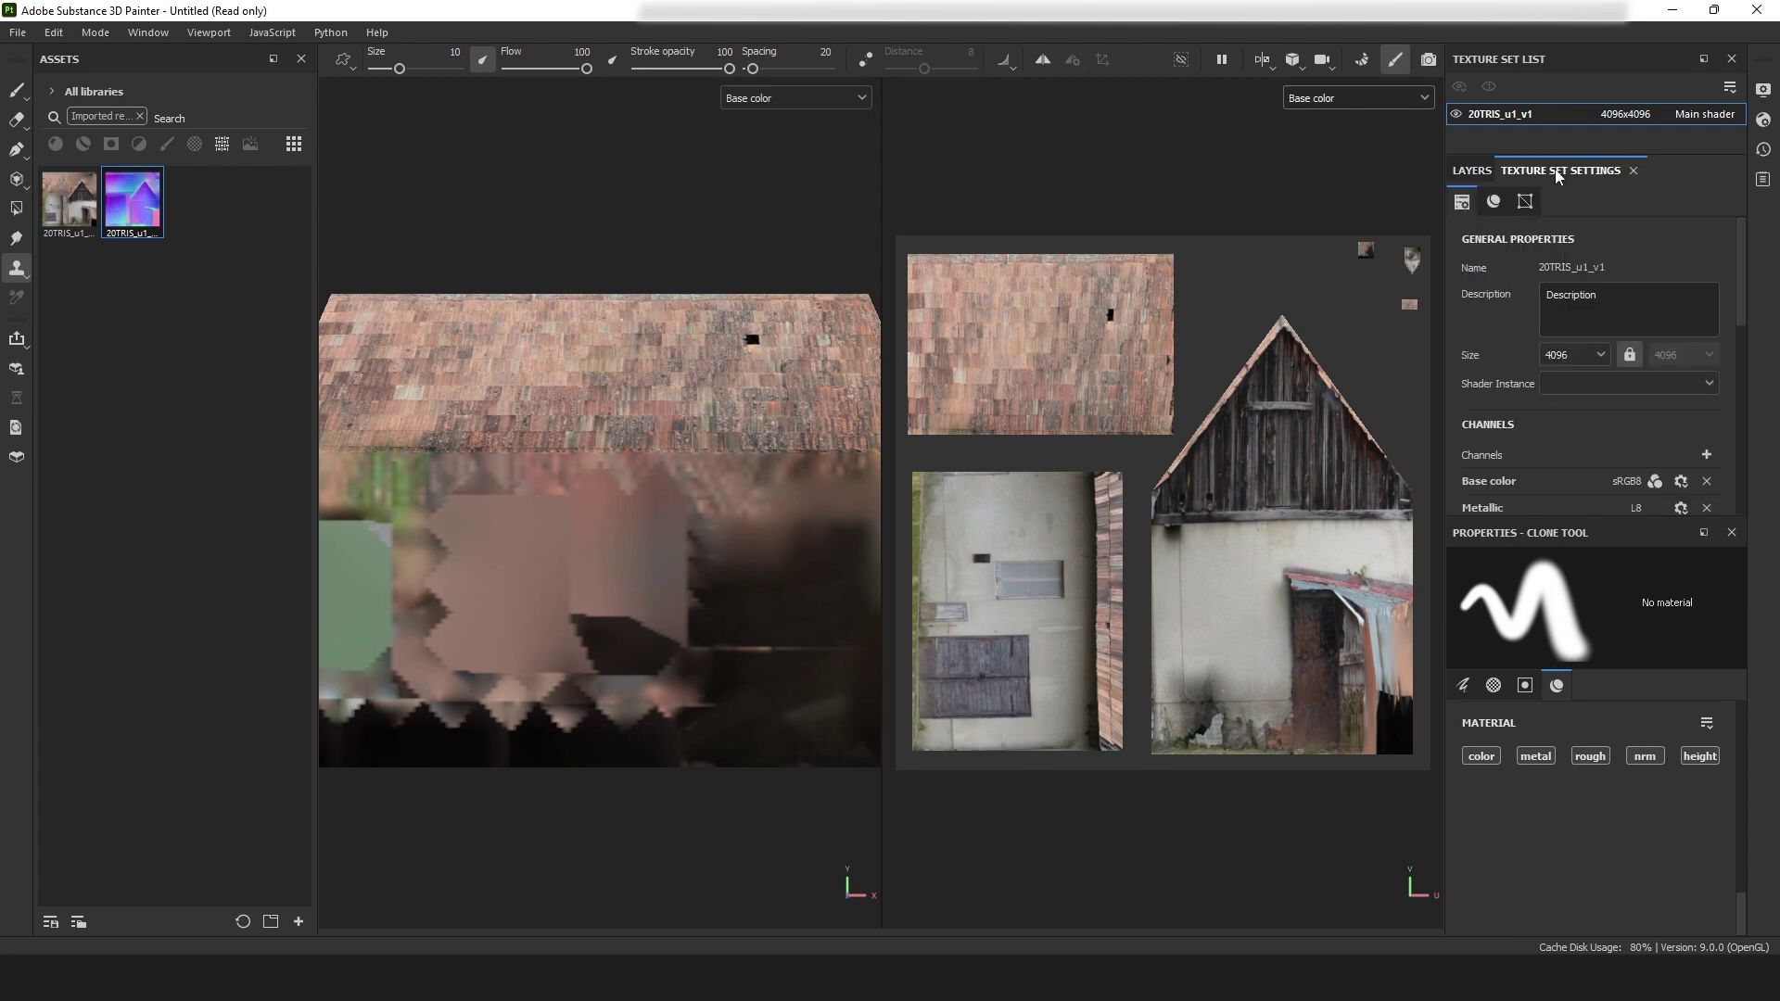
pyautogui.scroll(-1, 1712, 489)
pyautogui.click(1706, 453)
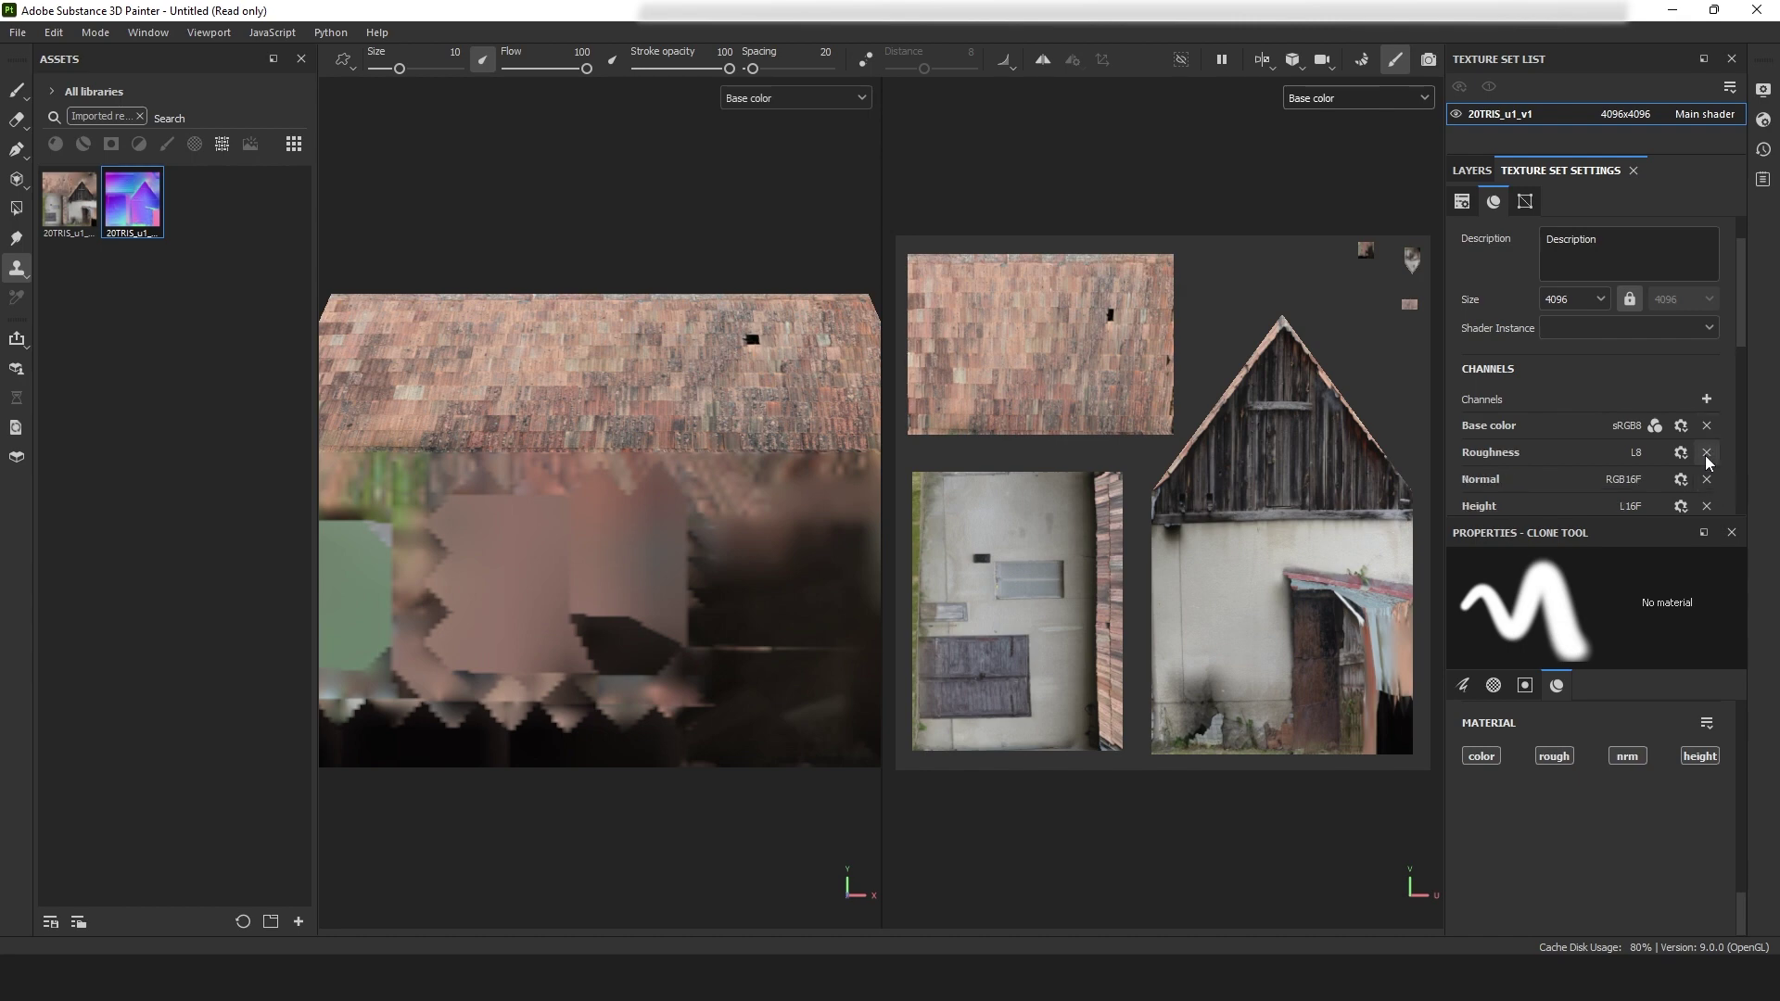
pyautogui.click(1707, 453)
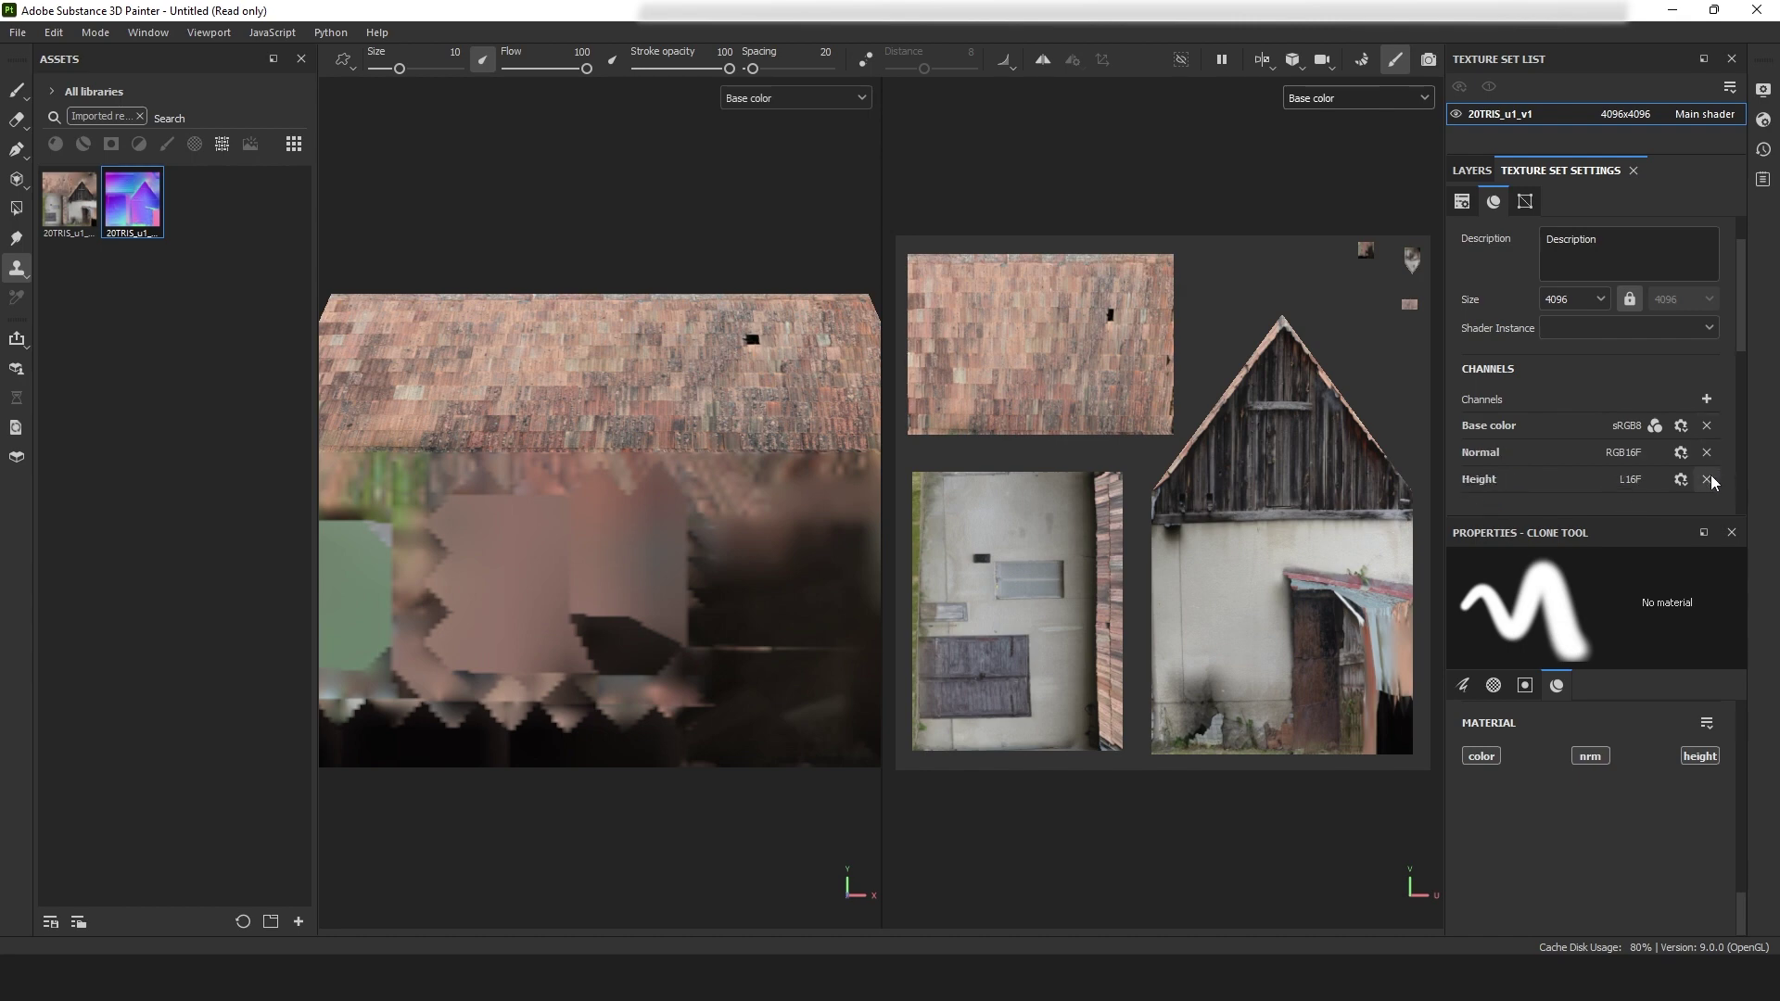
pyautogui.click(1706, 479)
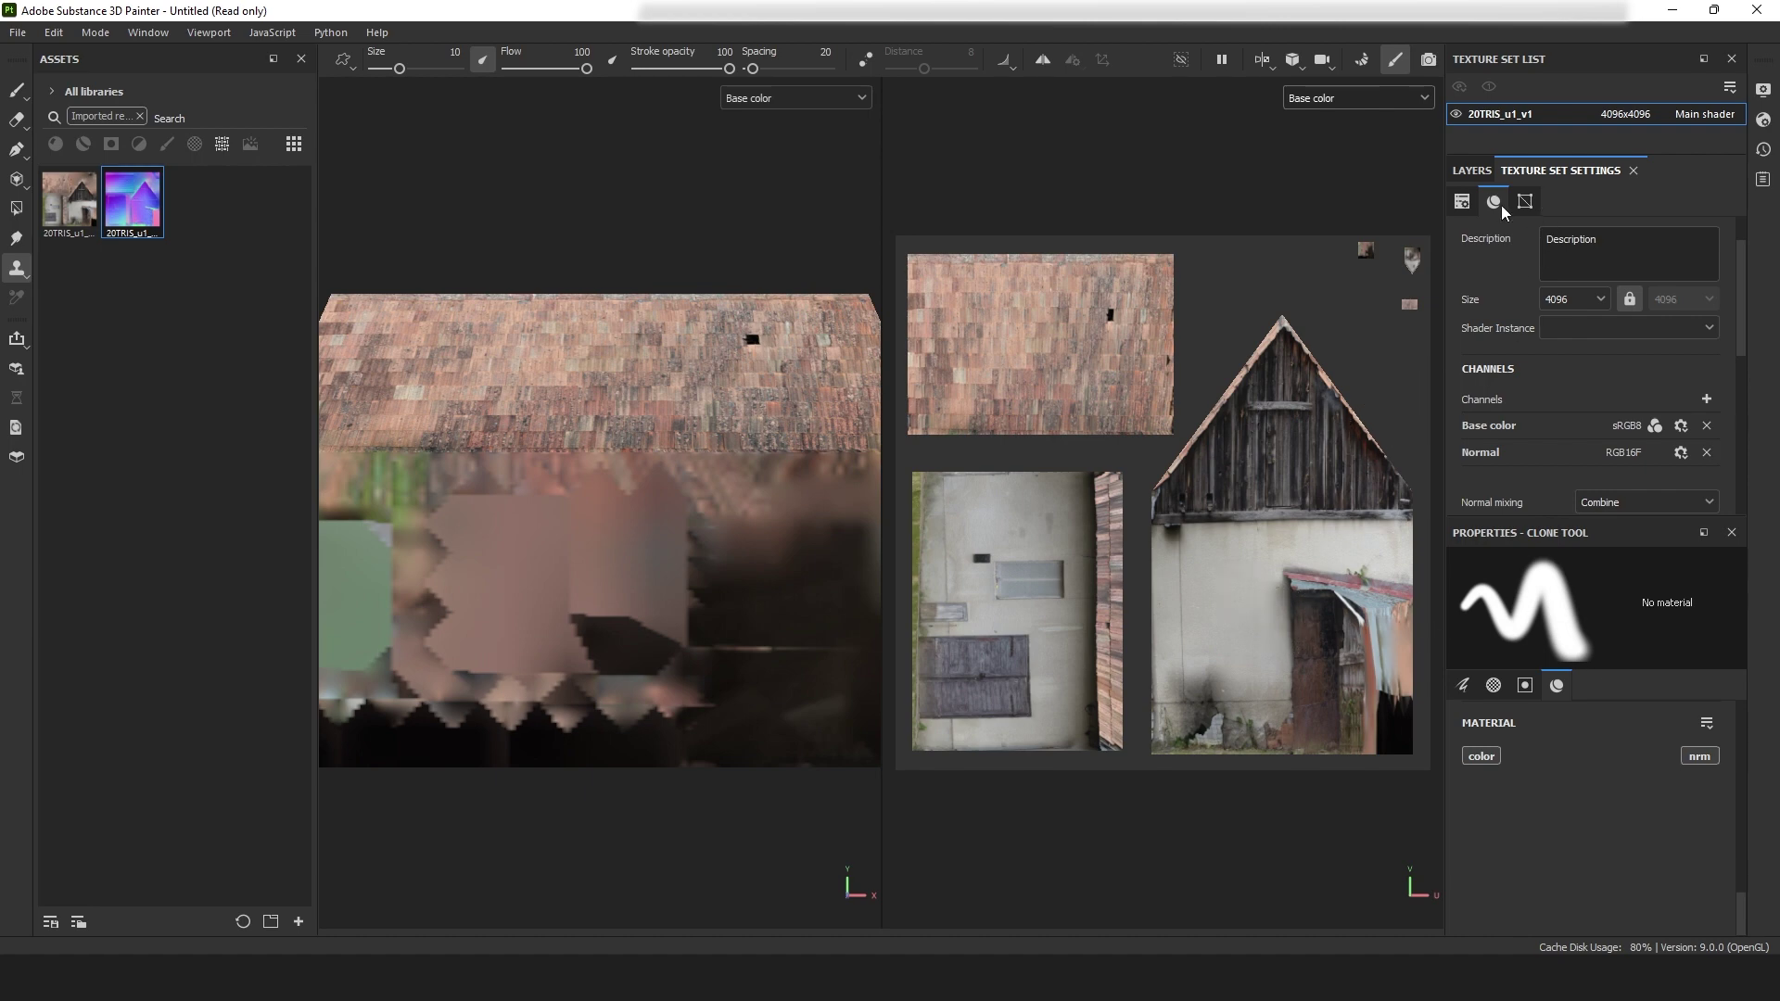
pyautogui.click(1471, 171)
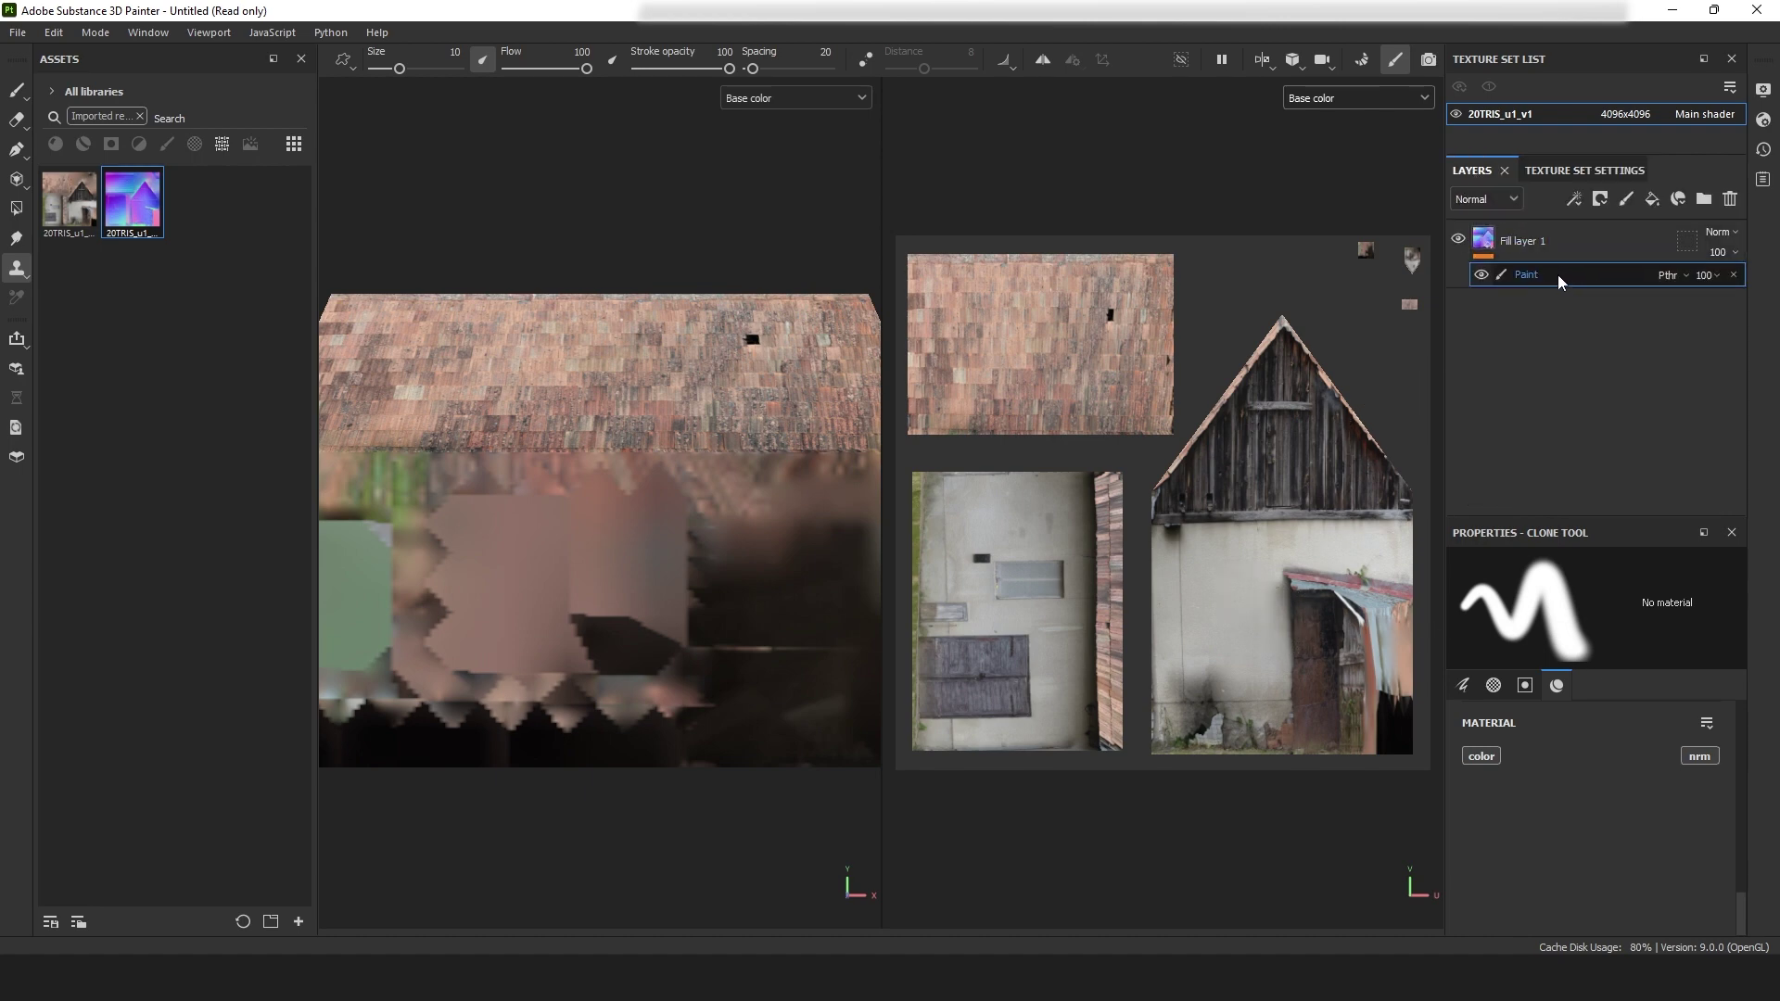
# - Set the layer channel to Base color and clone plain wall over the awning's left tip
pyautogui.click(1485, 198)
pyautogui.click(1480, 224)
pyautogui.press('v')
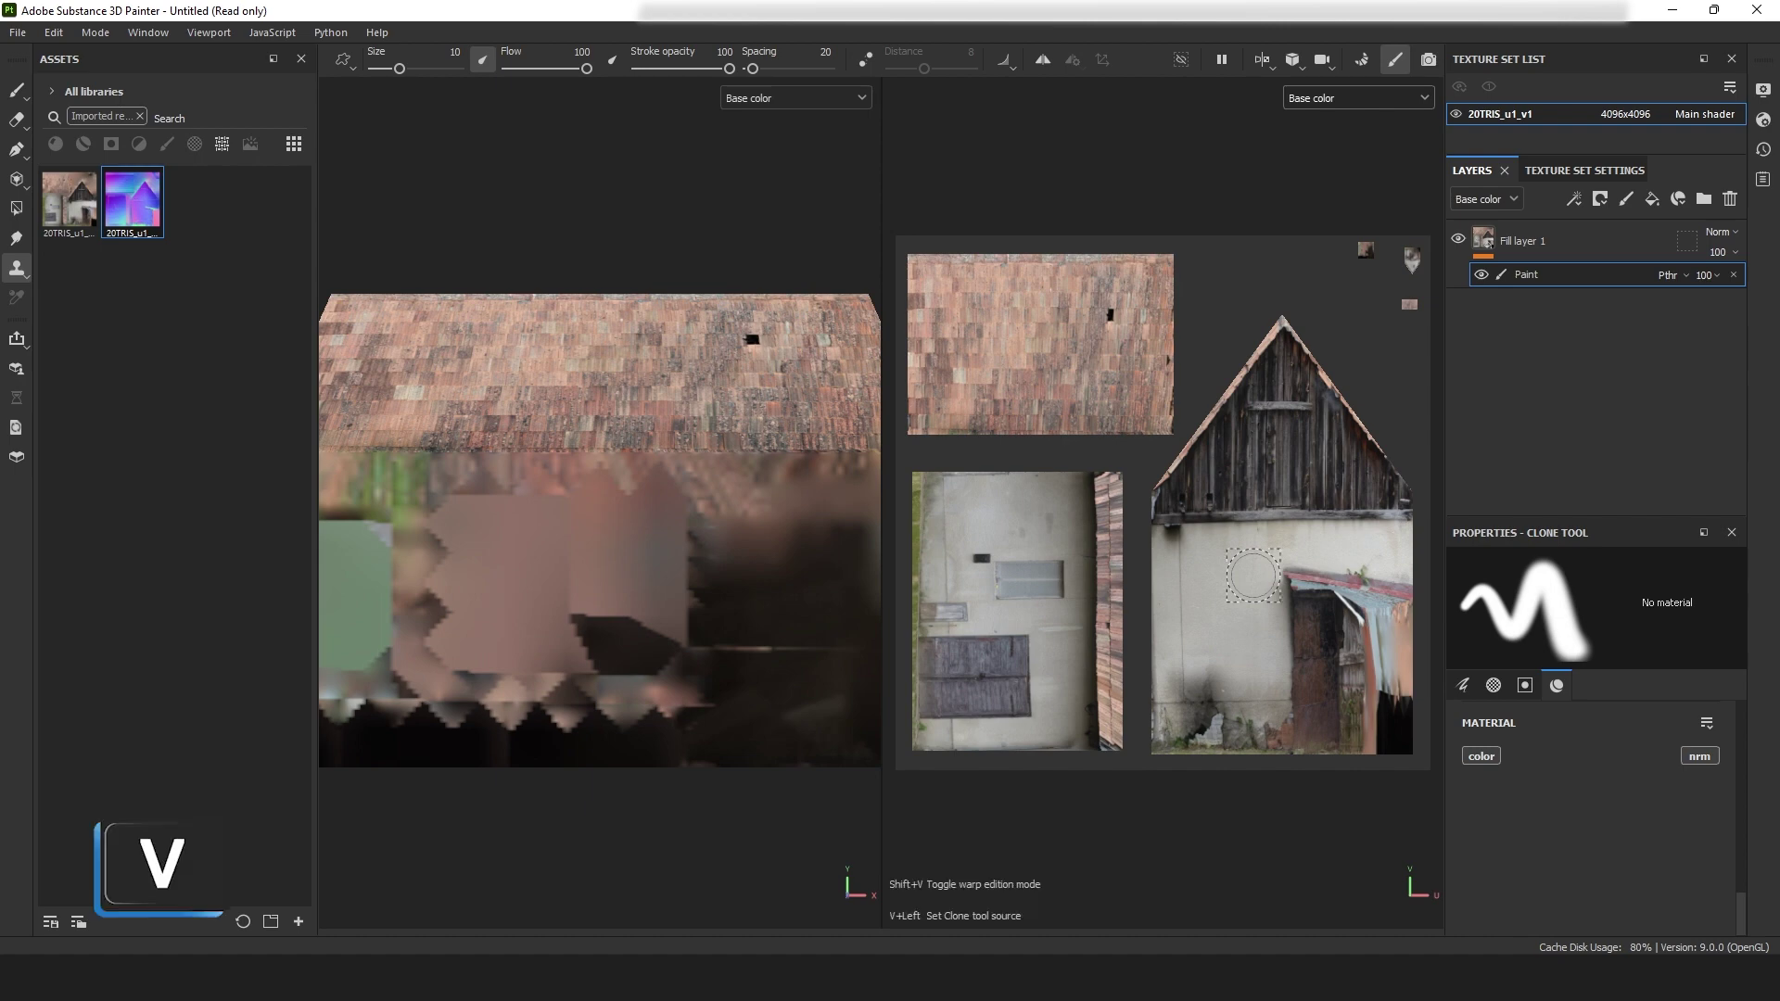
pyautogui.click(1252, 574)
pyautogui.moveTo(1284, 580); pyautogui.dragTo(1304, 579)
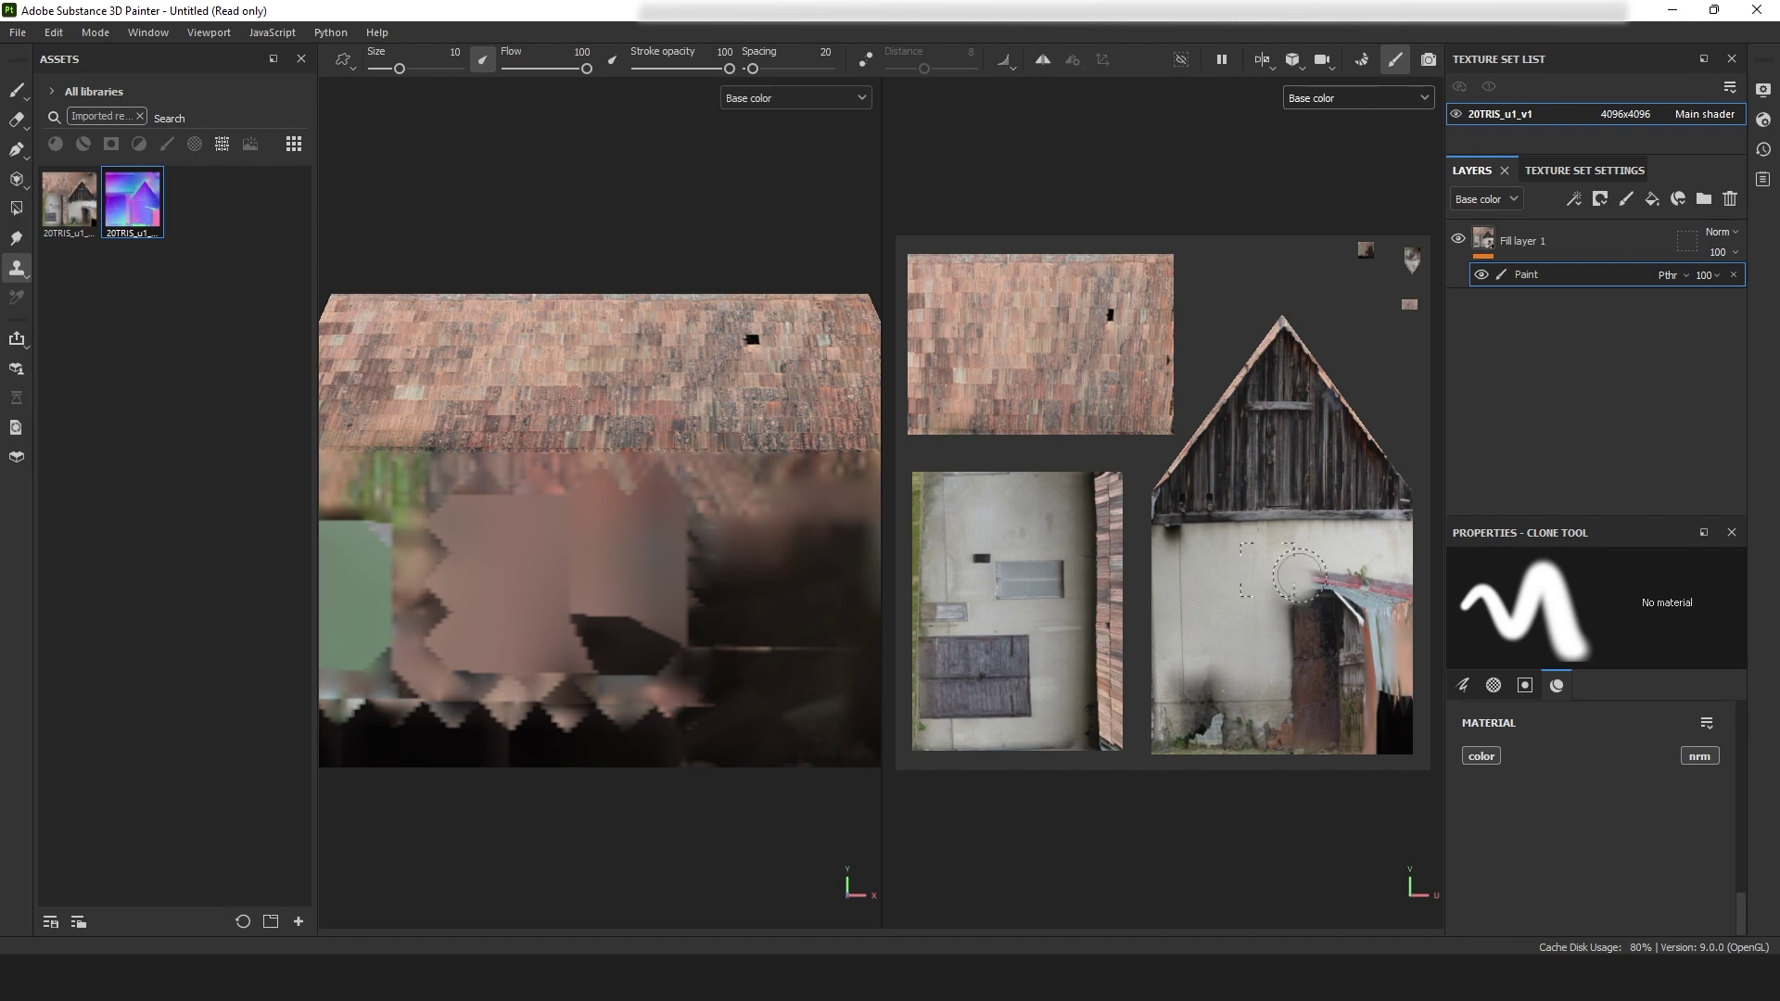
pyautogui.click(1398, 104)
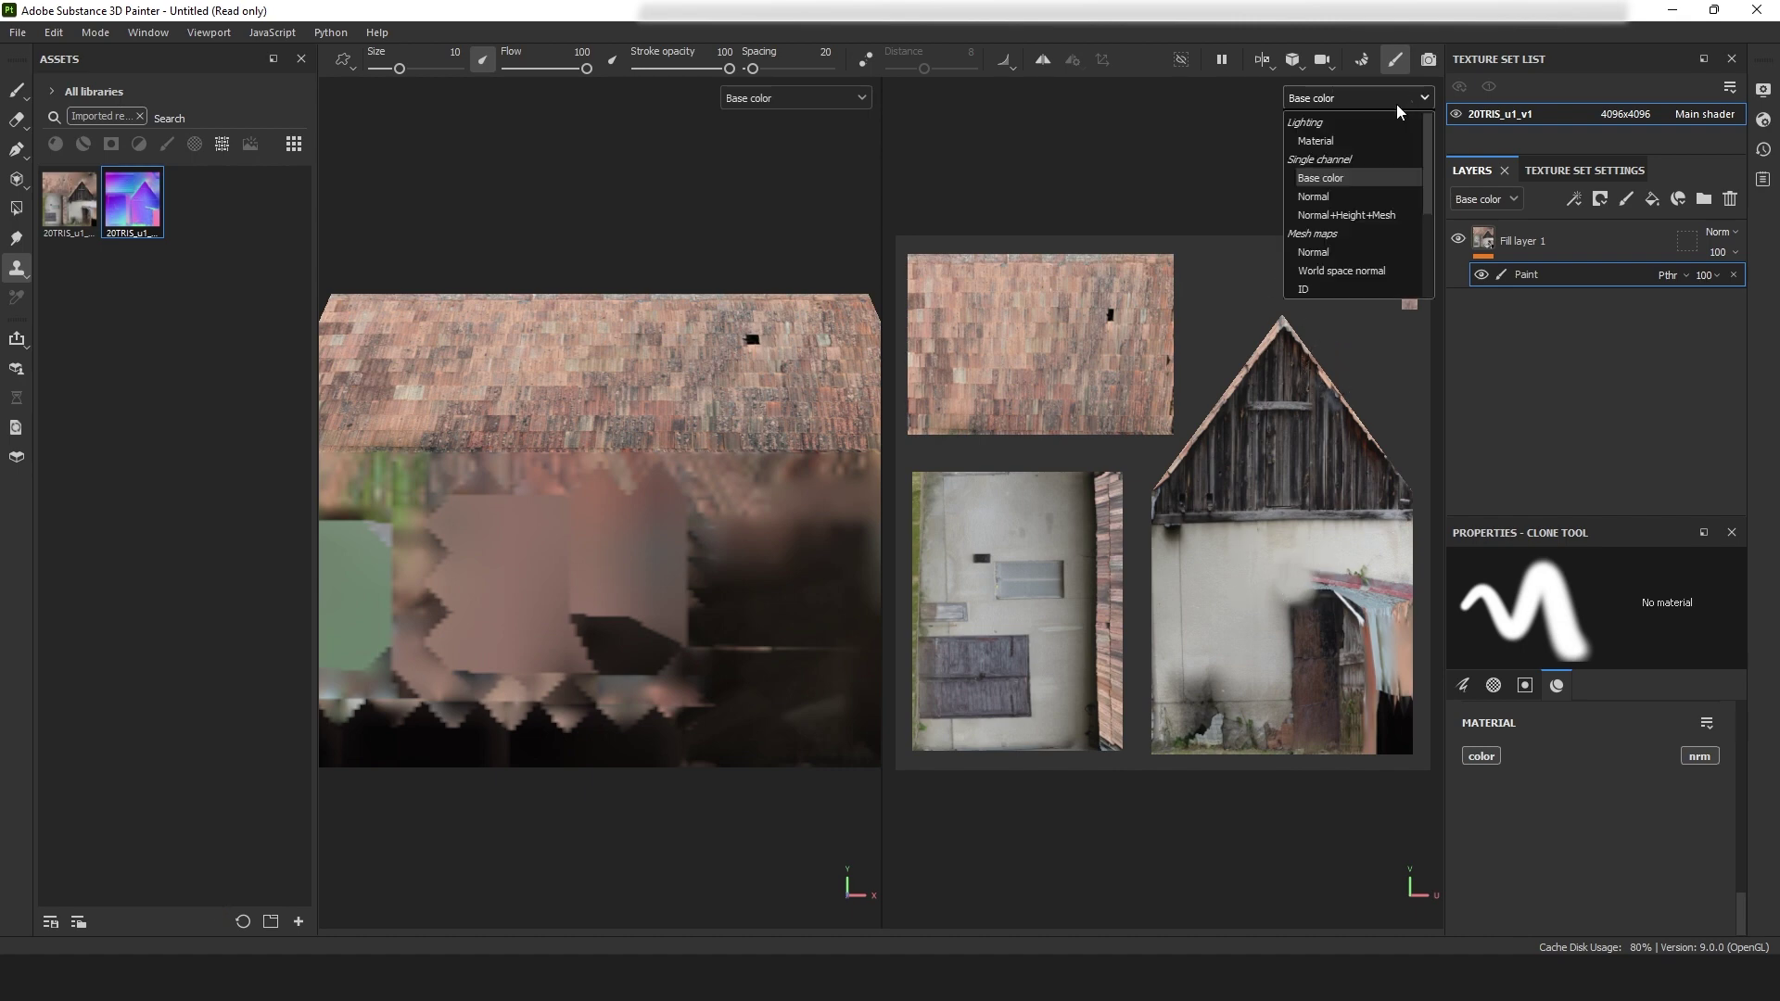
# - Clone plain wall over the door and clutter, checking the cleanup in the Normal view
pyautogui.click(1333, 197)
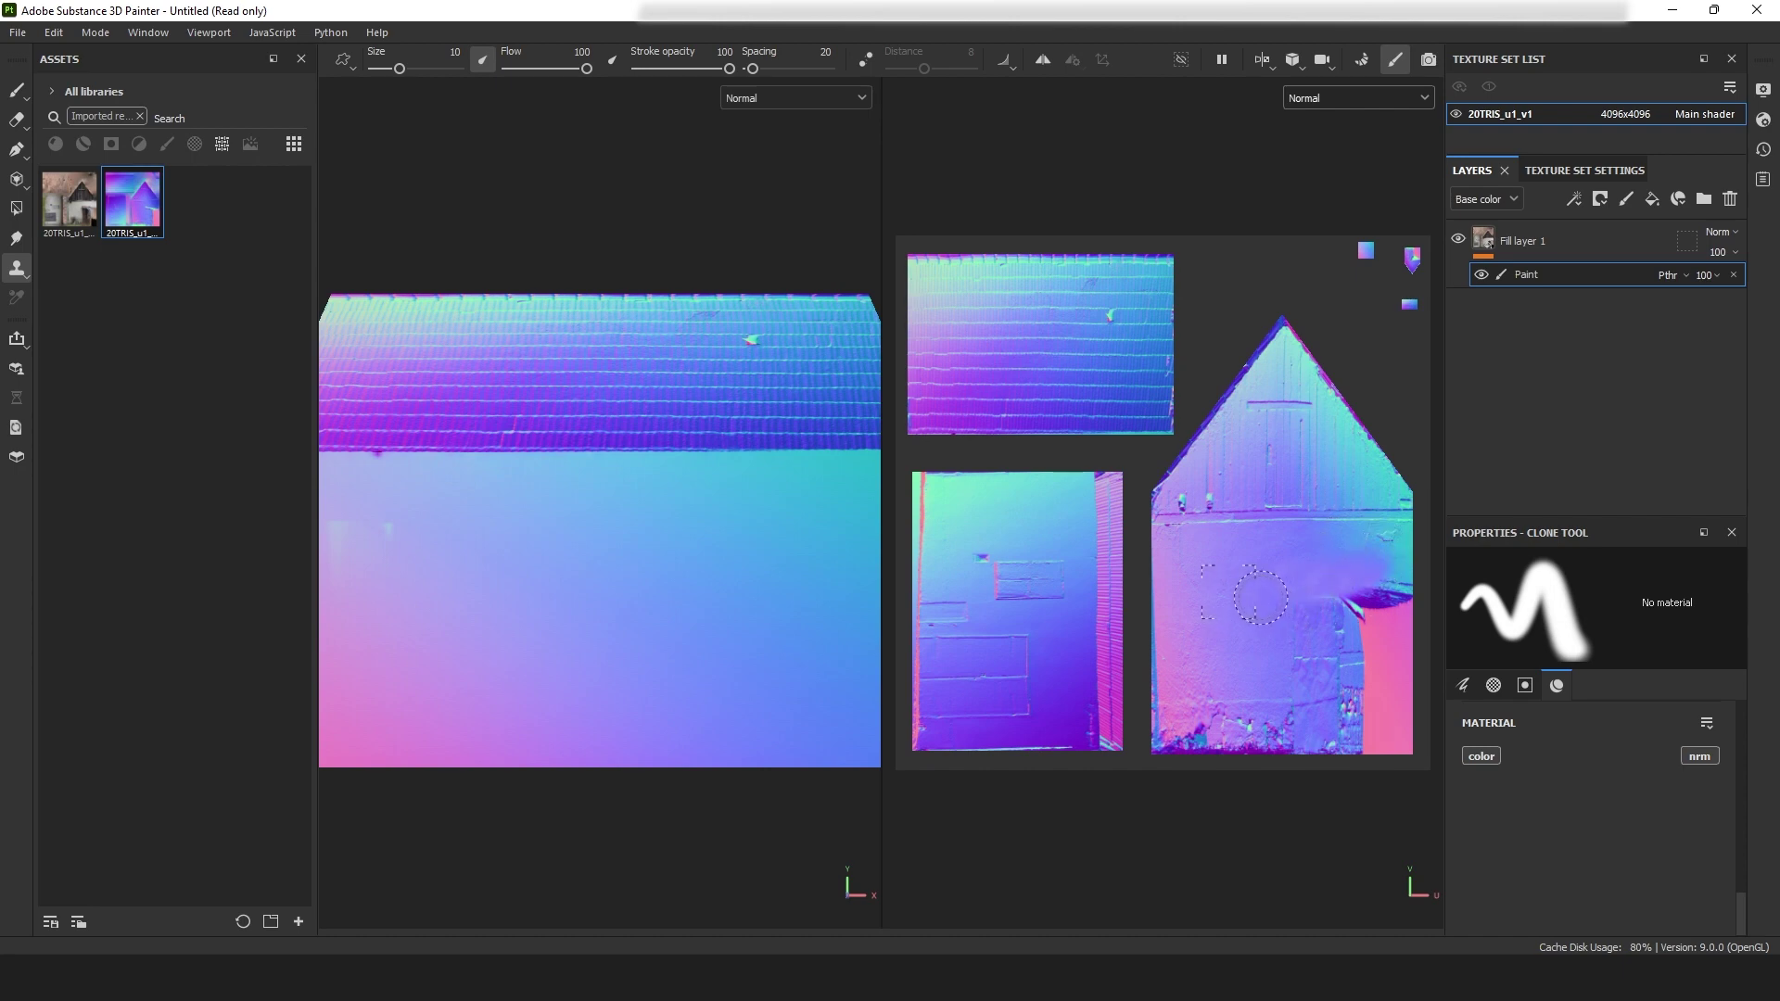
pyautogui.press('c')
pyautogui.moveTo(1277, 612)
pyautogui.mouseDown()
pyautogui.moveTo(1363, 616)
pyautogui.moveTo(1317, 700)
pyautogui.moveTo(1372, 690)
pyautogui.moveTo(1269, 605)
pyautogui.moveTo(1372, 732)
pyautogui.moveTo(1205, 742)
pyautogui.moveTo(1257, 720)
pyautogui.moveTo(1207, 697)
pyautogui.moveTo(1179, 547)
pyautogui.moveTo(1186, 686)
pyautogui.moveTo(1298, 566)
pyautogui.mouseUp()
pyautogui.hotkey('shift', 'c')
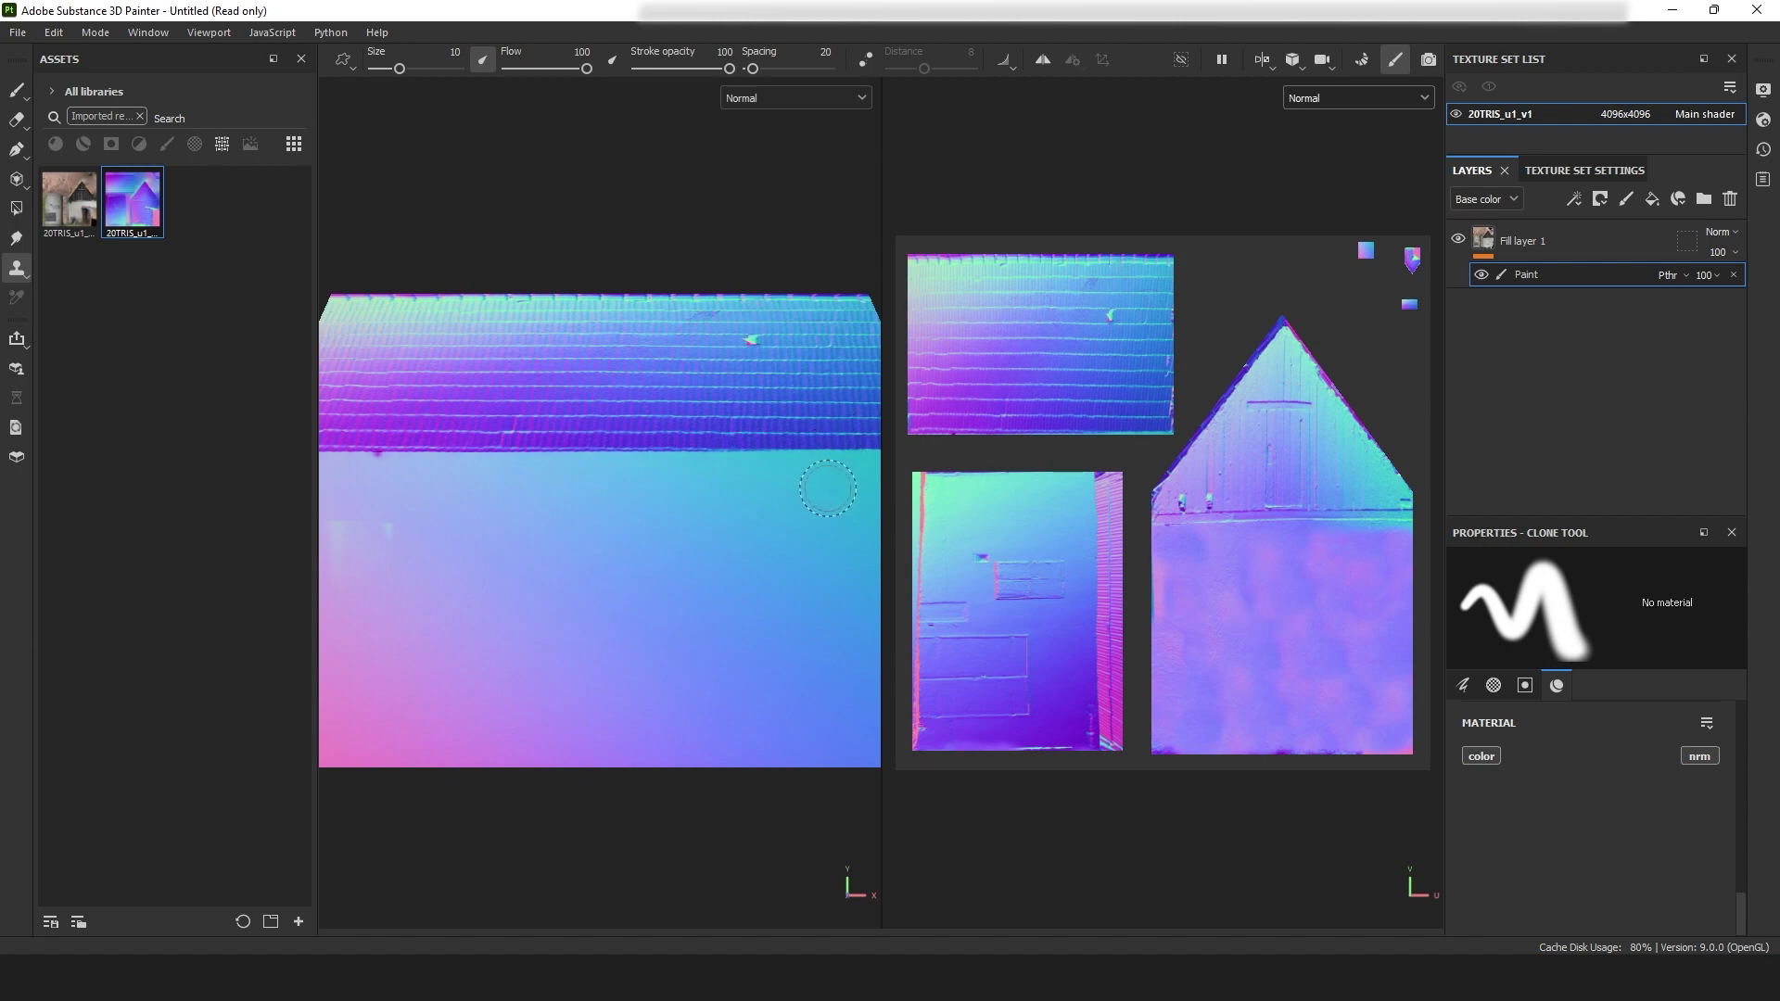
# - Export the texture maps to a new substancetextures folder created inside Desktop\models
pyautogui.click(19, 33)
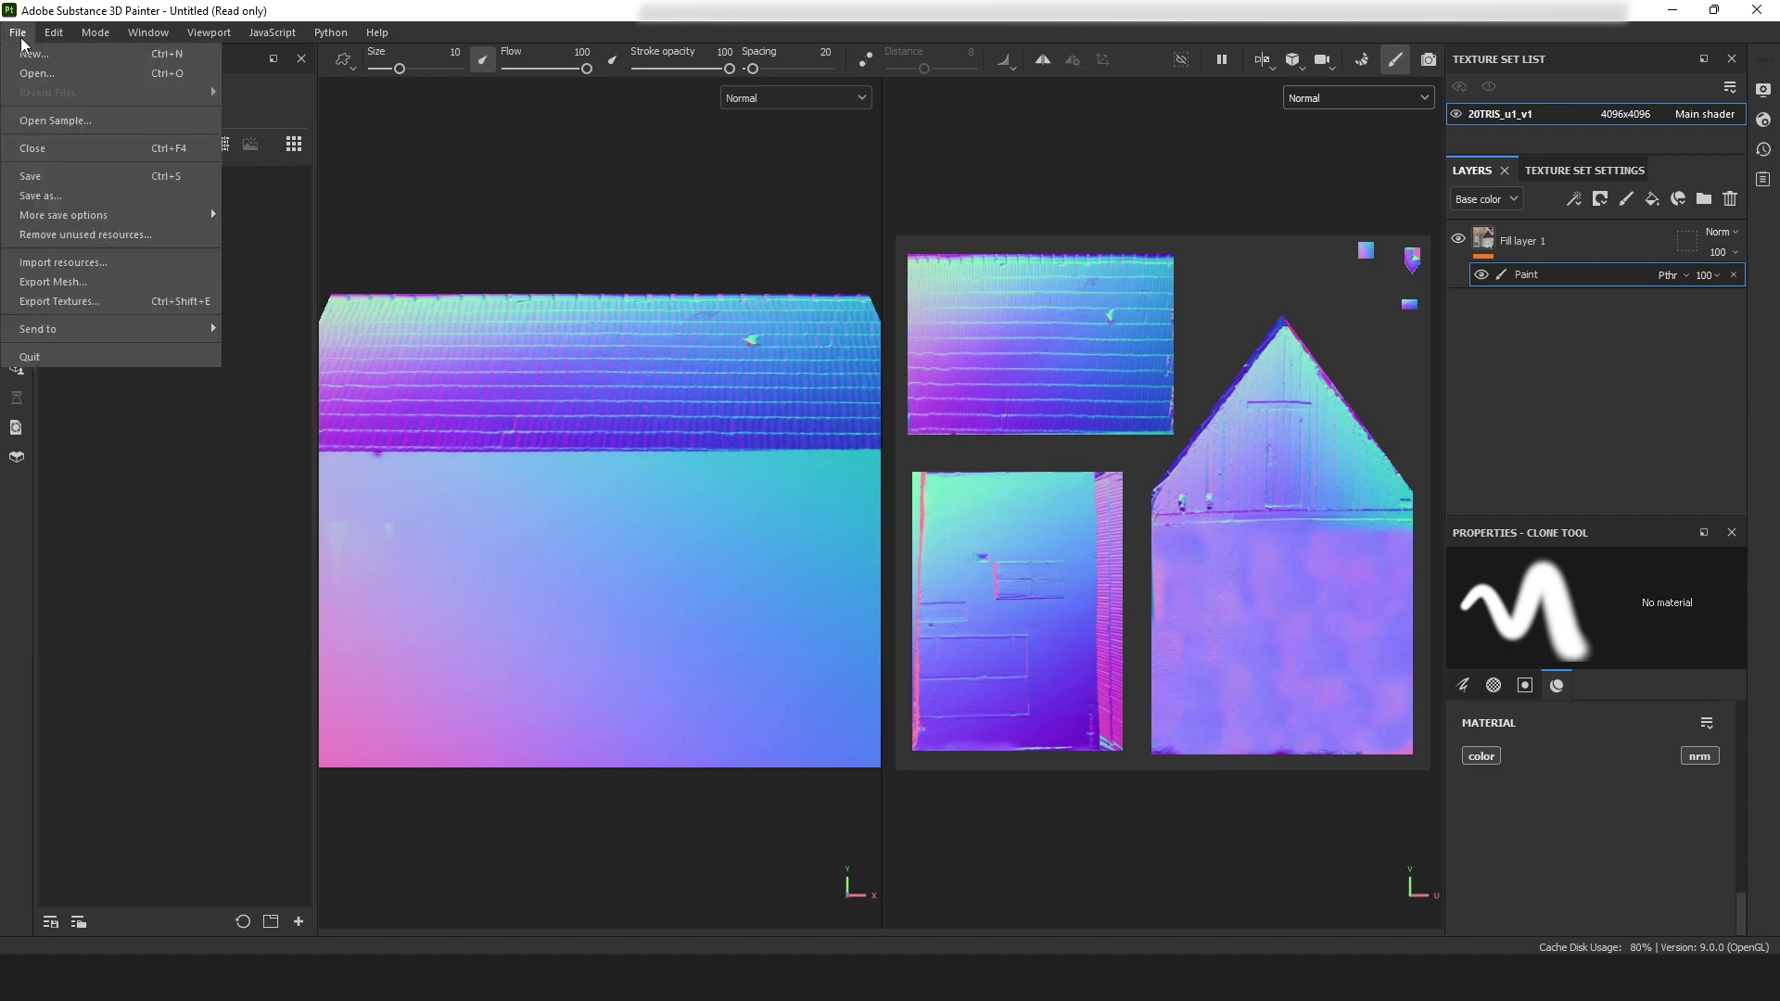
pyautogui.click(65, 304)
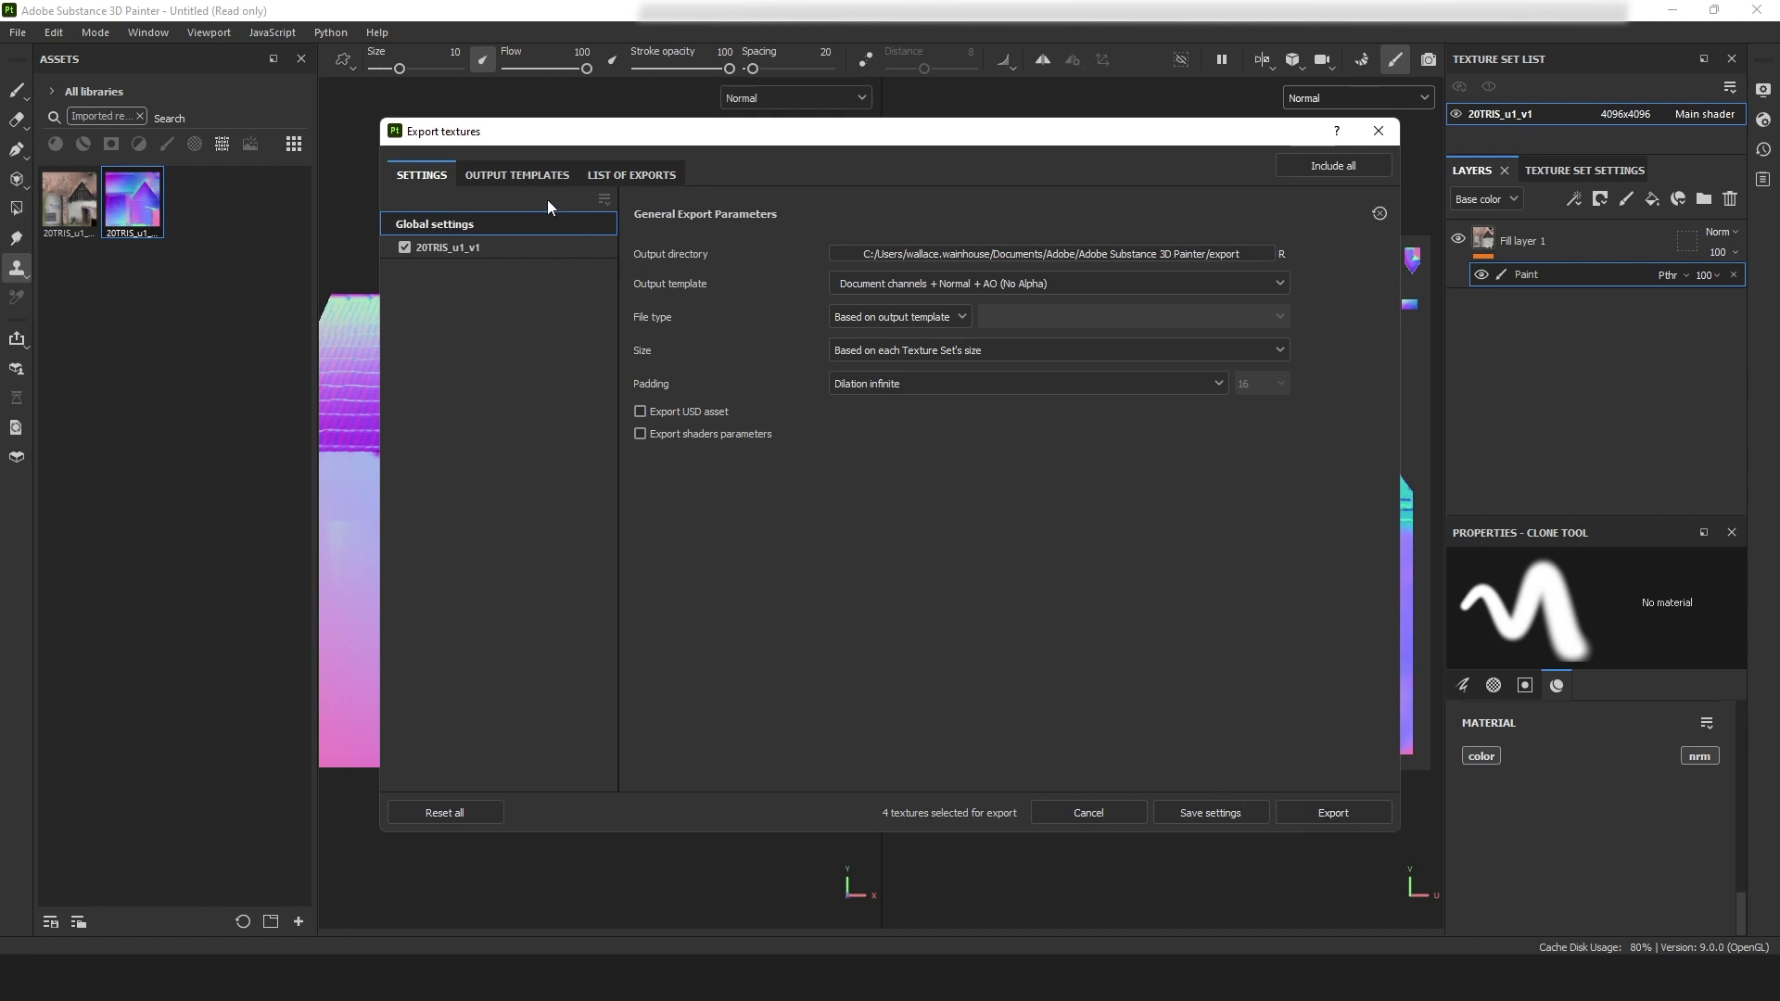
pyautogui.click(1225, 255)
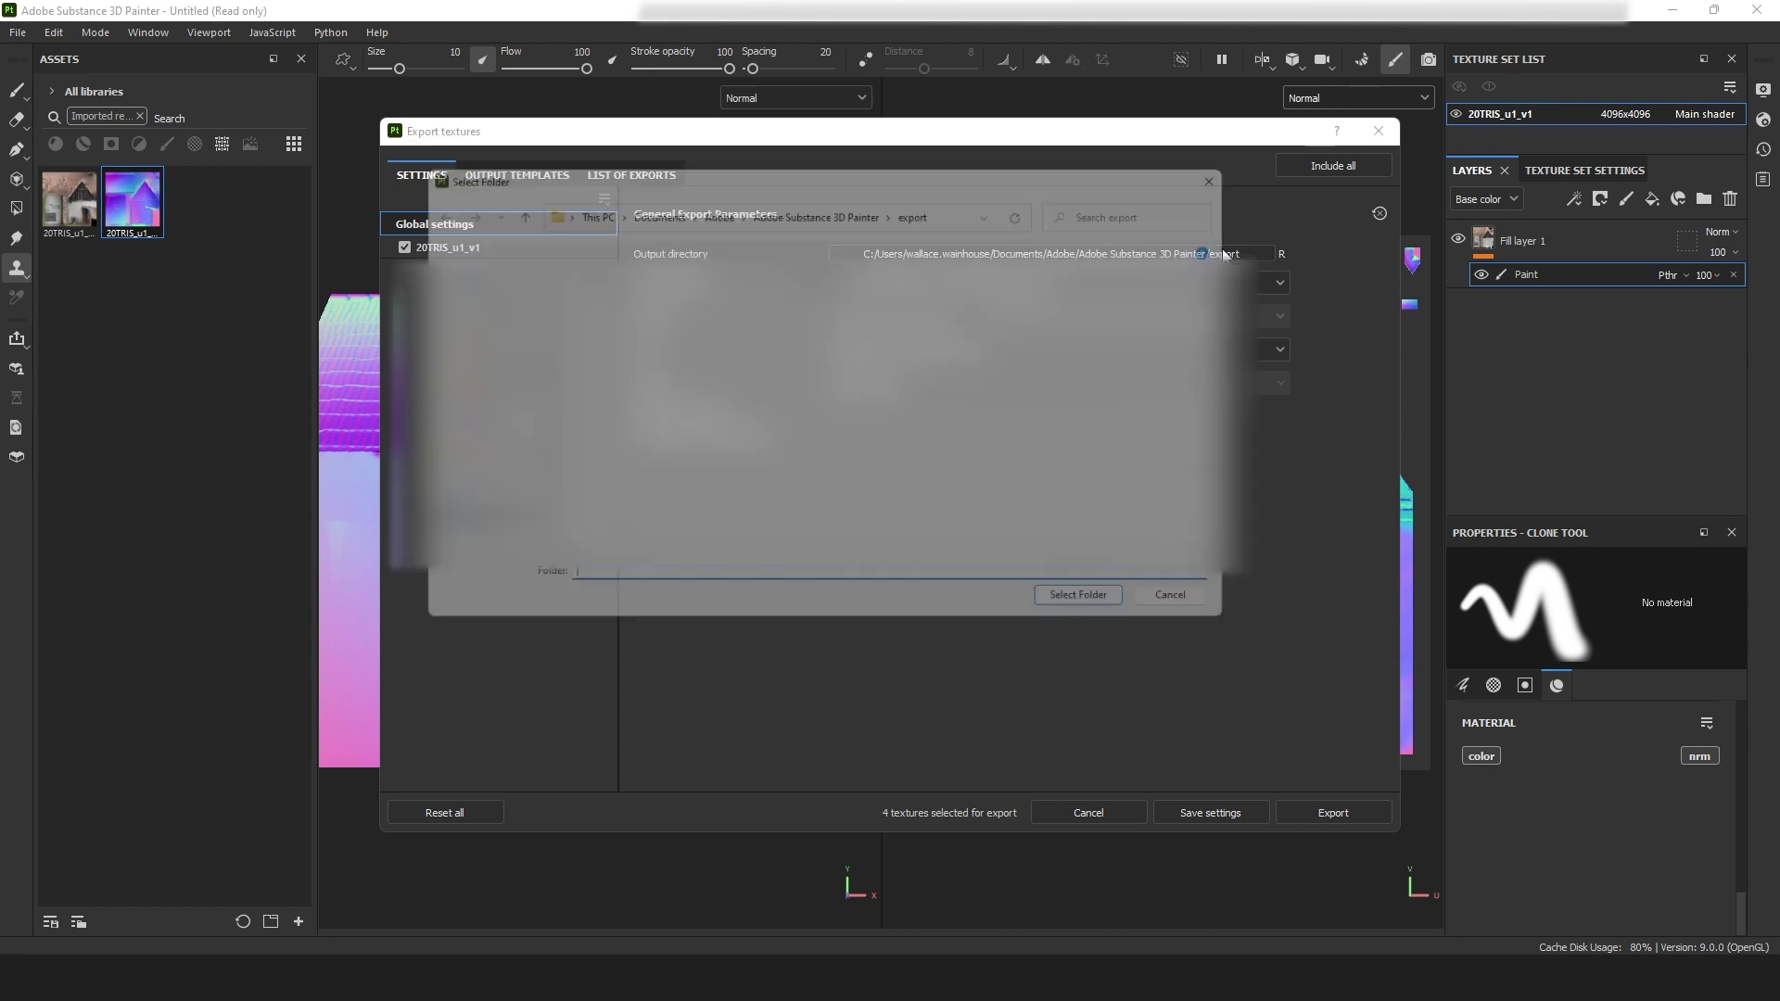
pyautogui.click(575, 199)
pyautogui.doubleClick(593, 306)
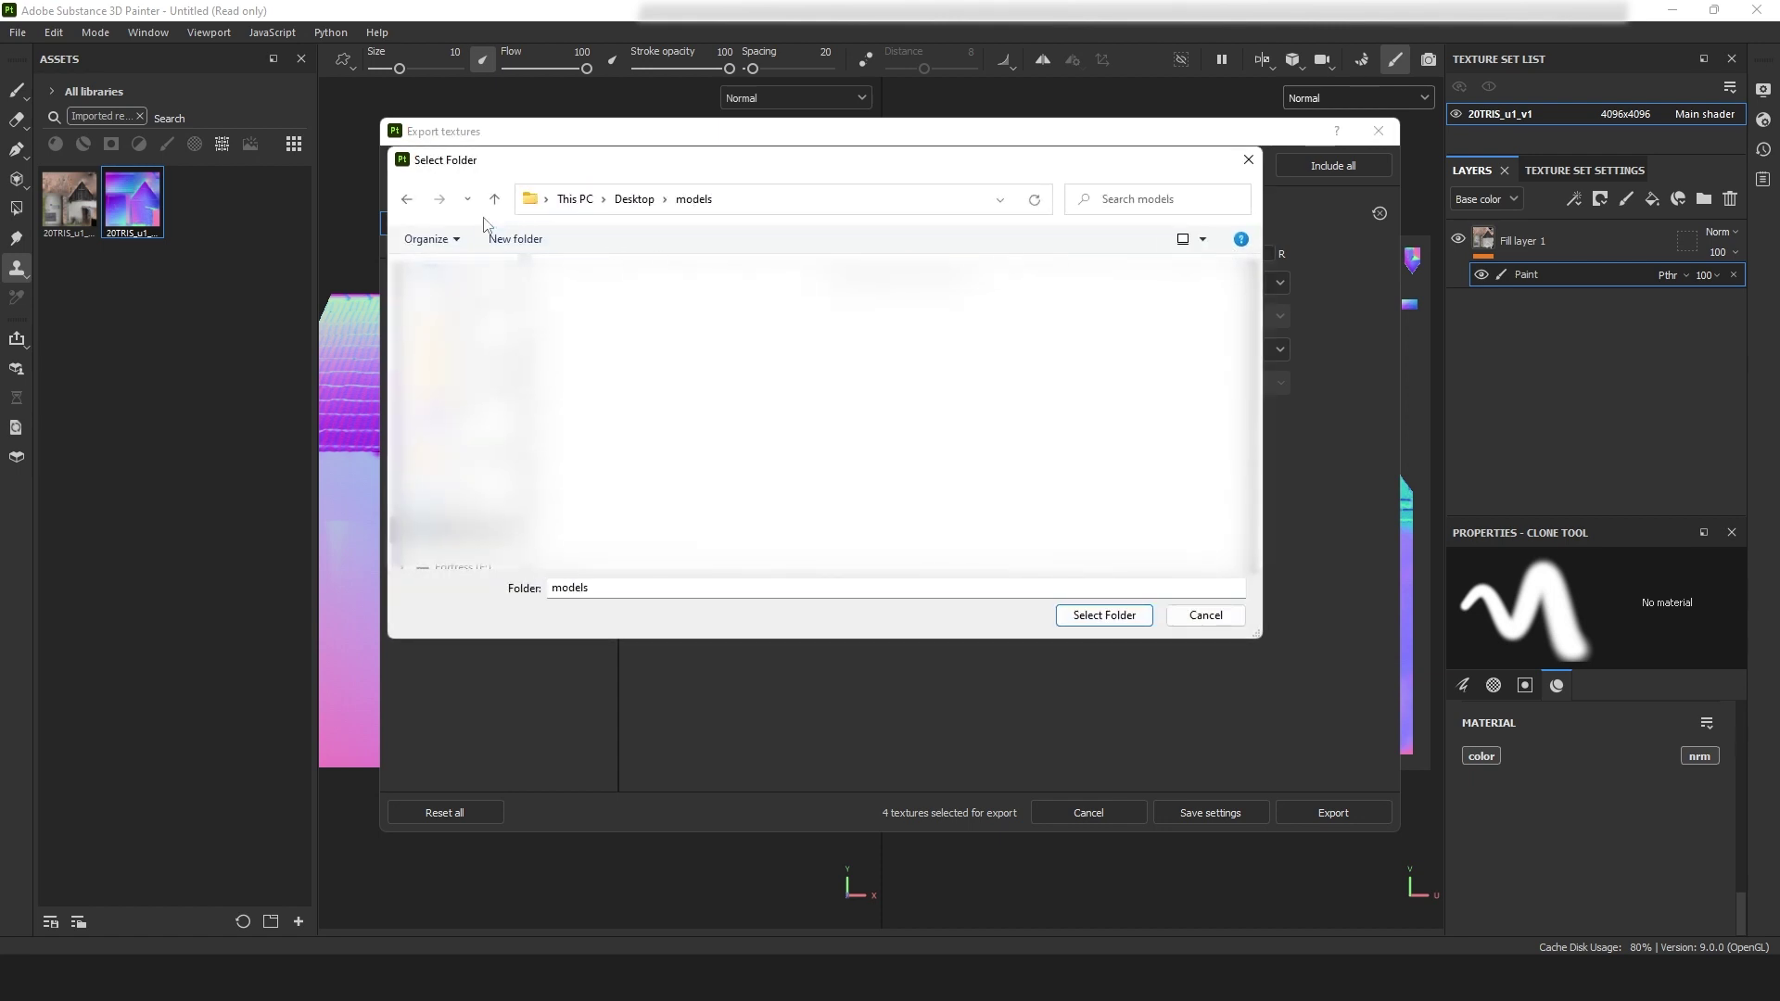
pyautogui.click(525, 241)
pyautogui.write('sub')
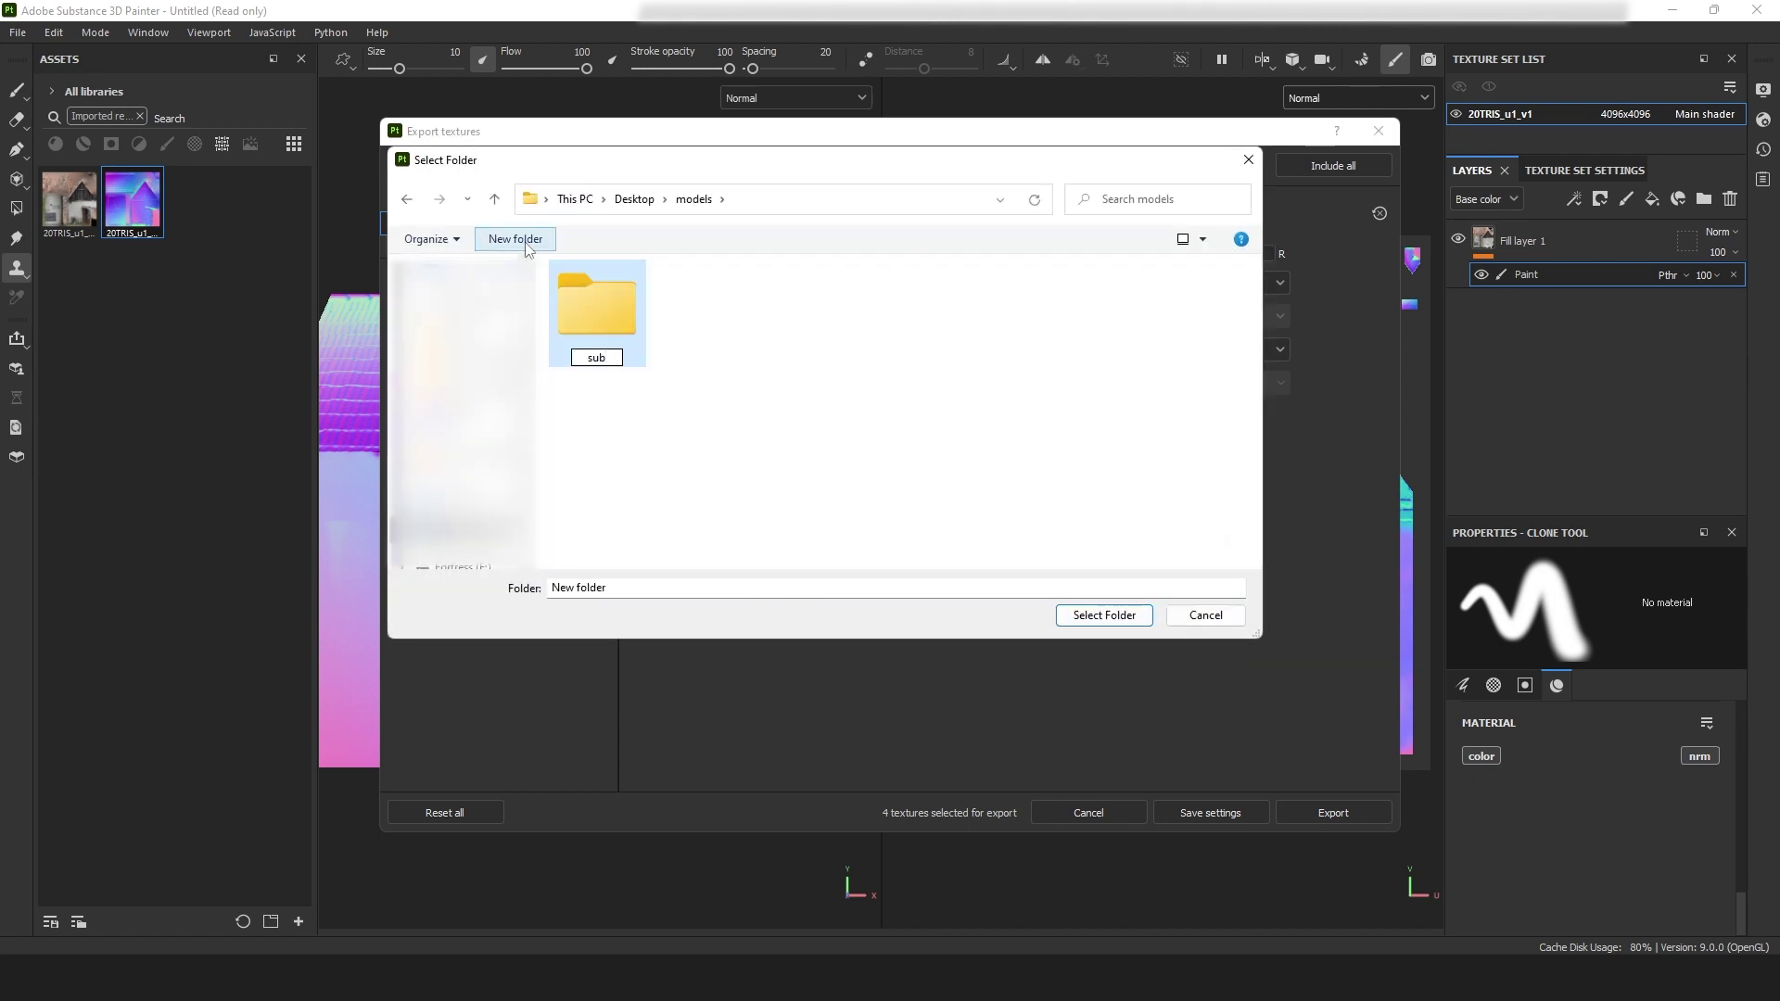
pyautogui.write('stancetextureas')
pyautogui.press('Return')
pyautogui.click(1104, 614)
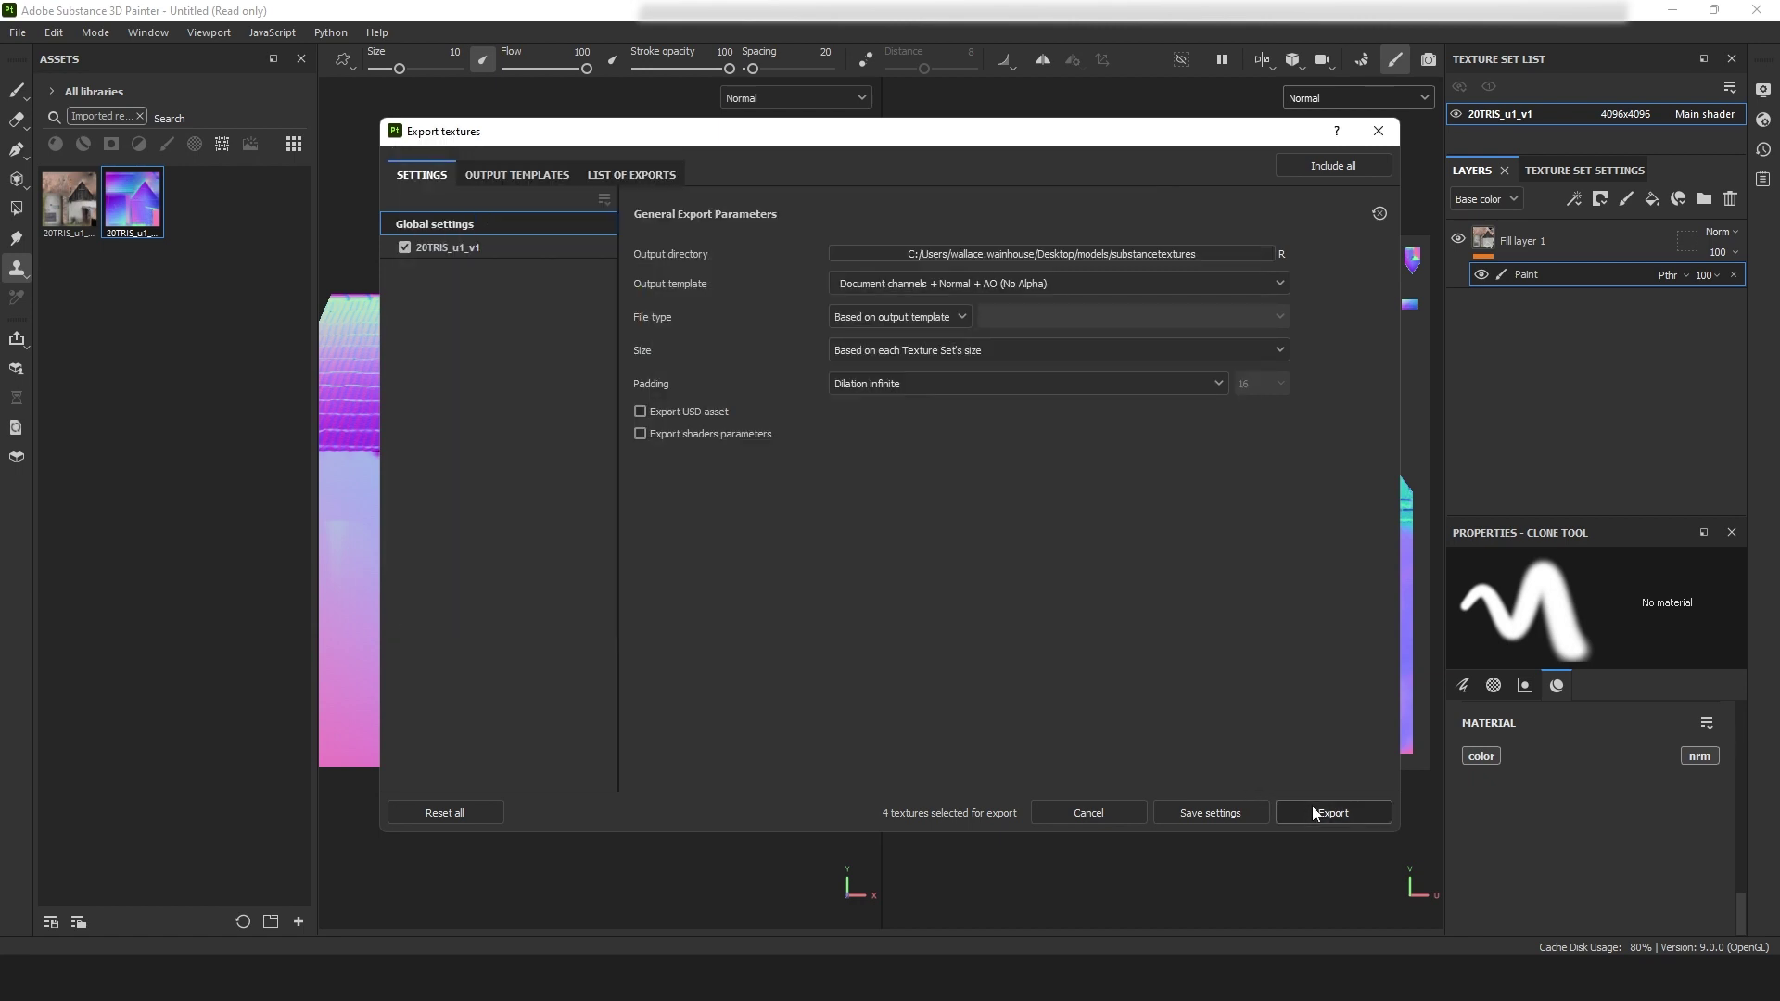
pyautogui.click(1317, 811)
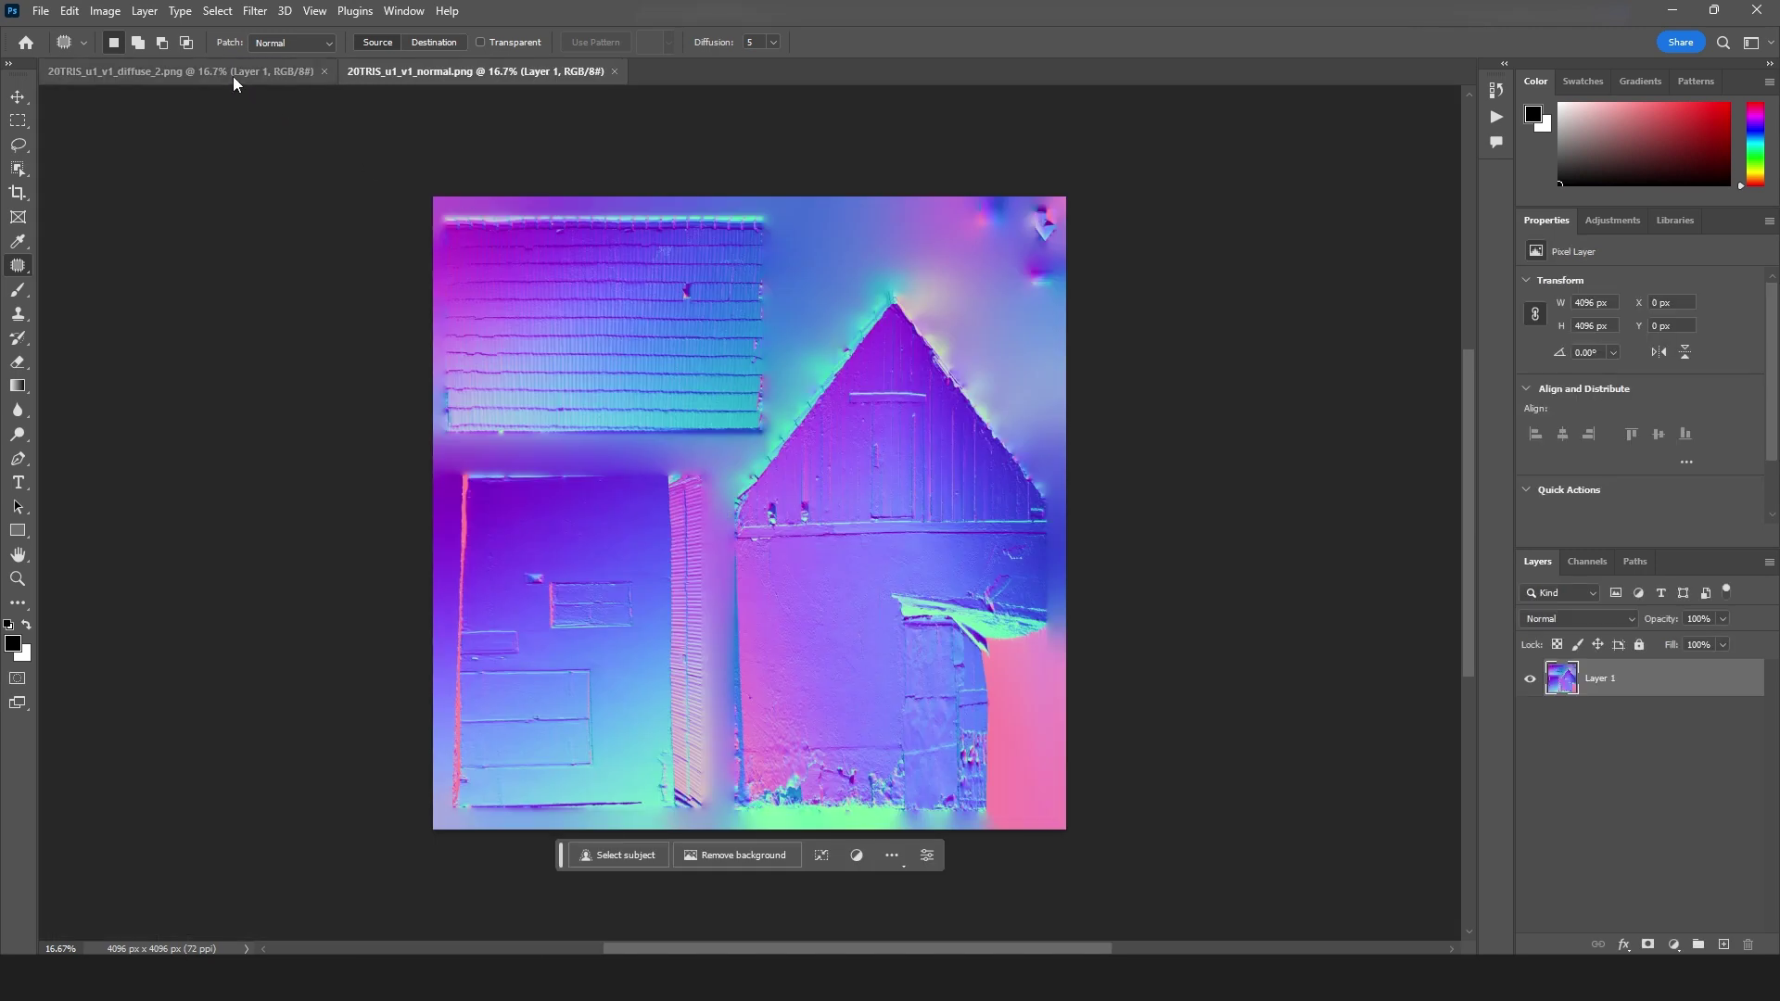
# - With diffuse_2 in front, show the Actions panel and create a new action named Action 1
pyautogui.click(231, 74)
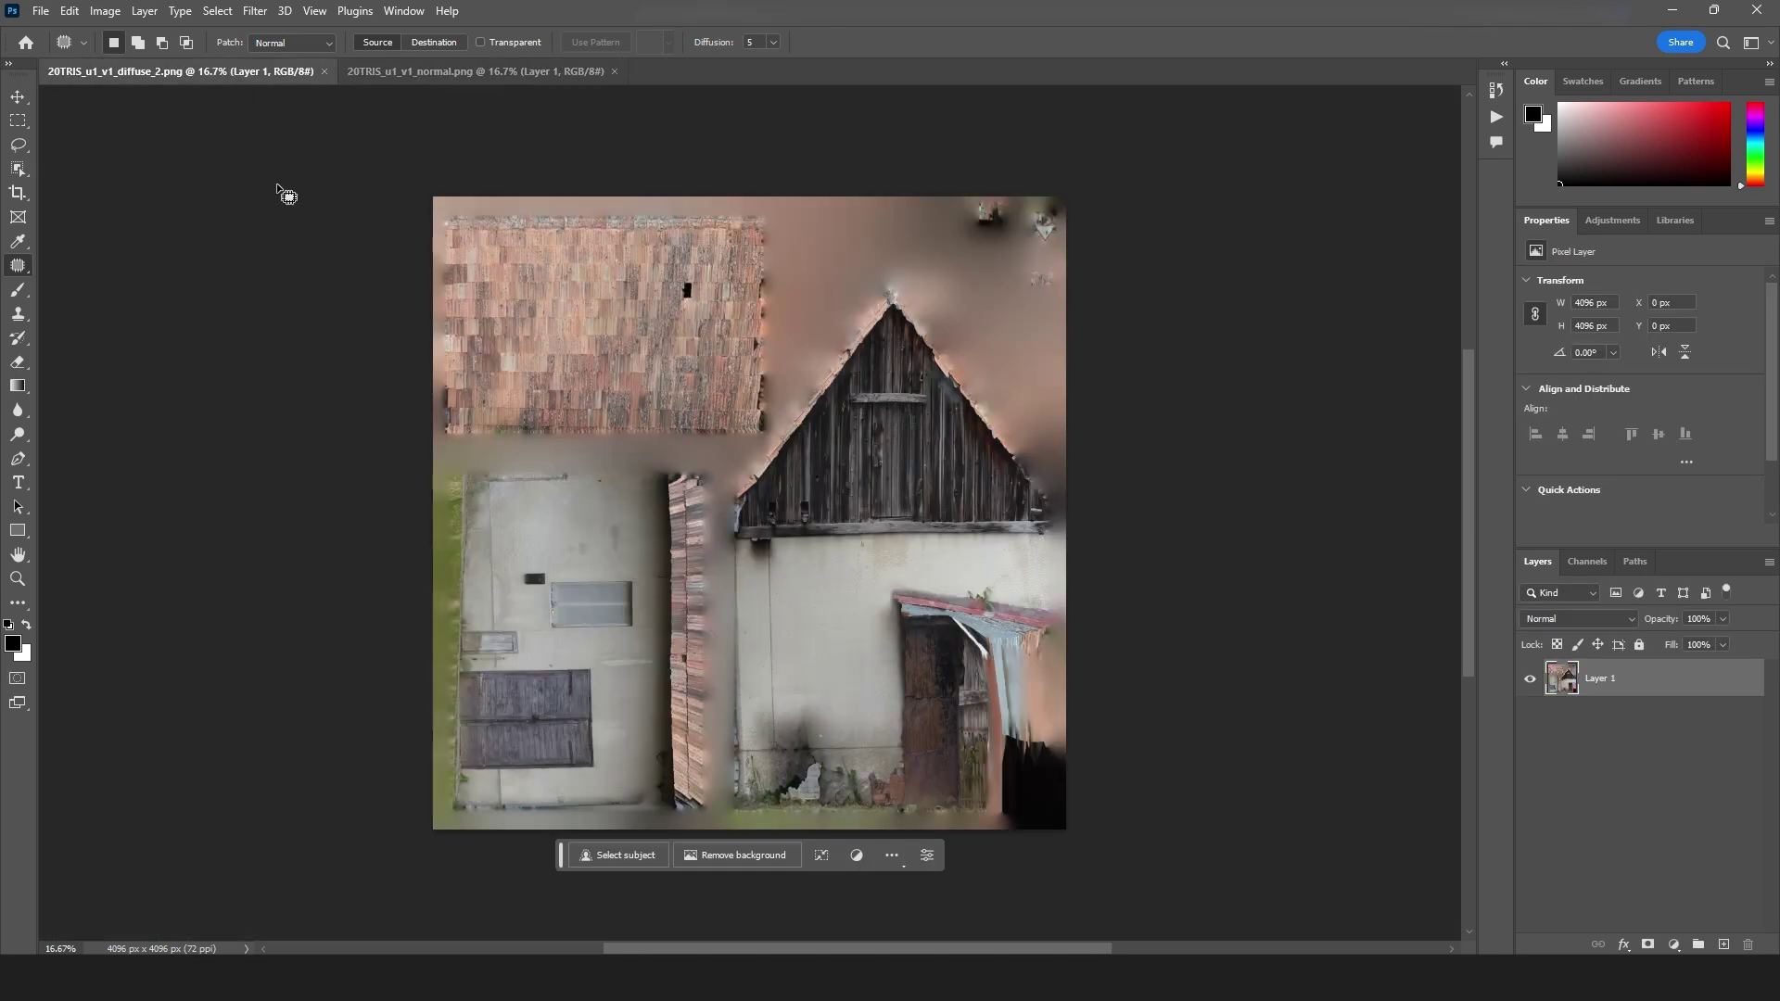
pyautogui.click(404, 11)
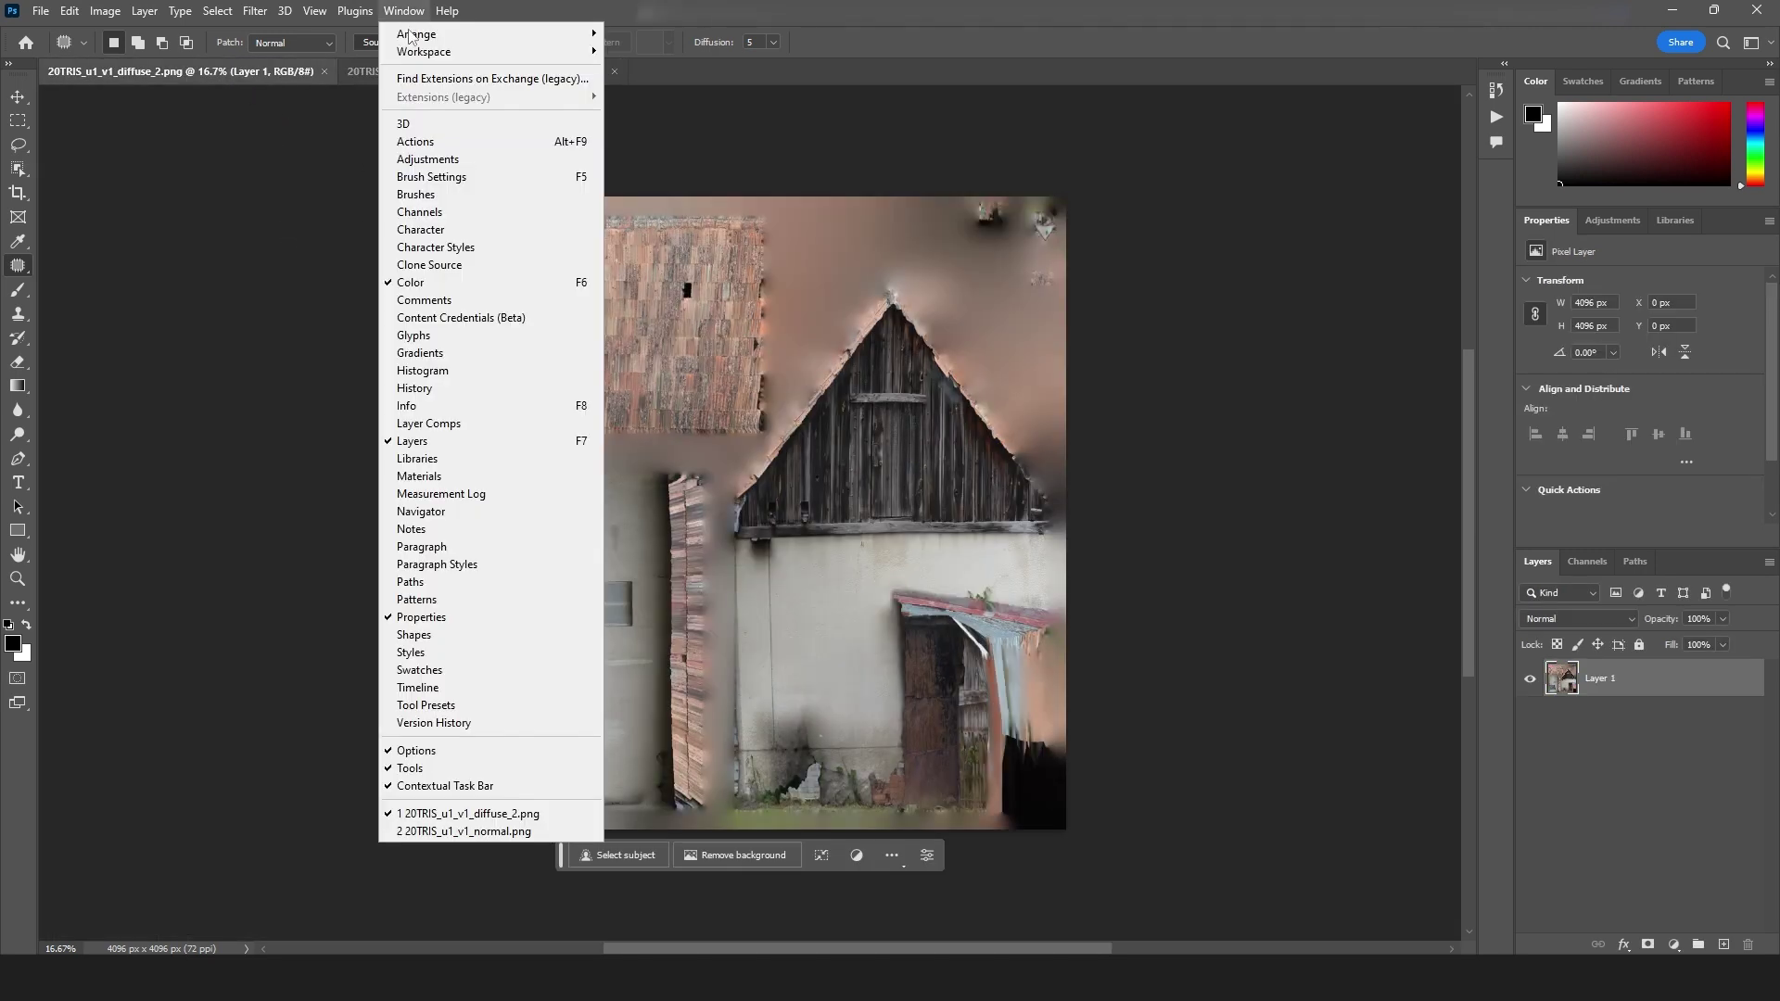
pyautogui.click(417, 142)
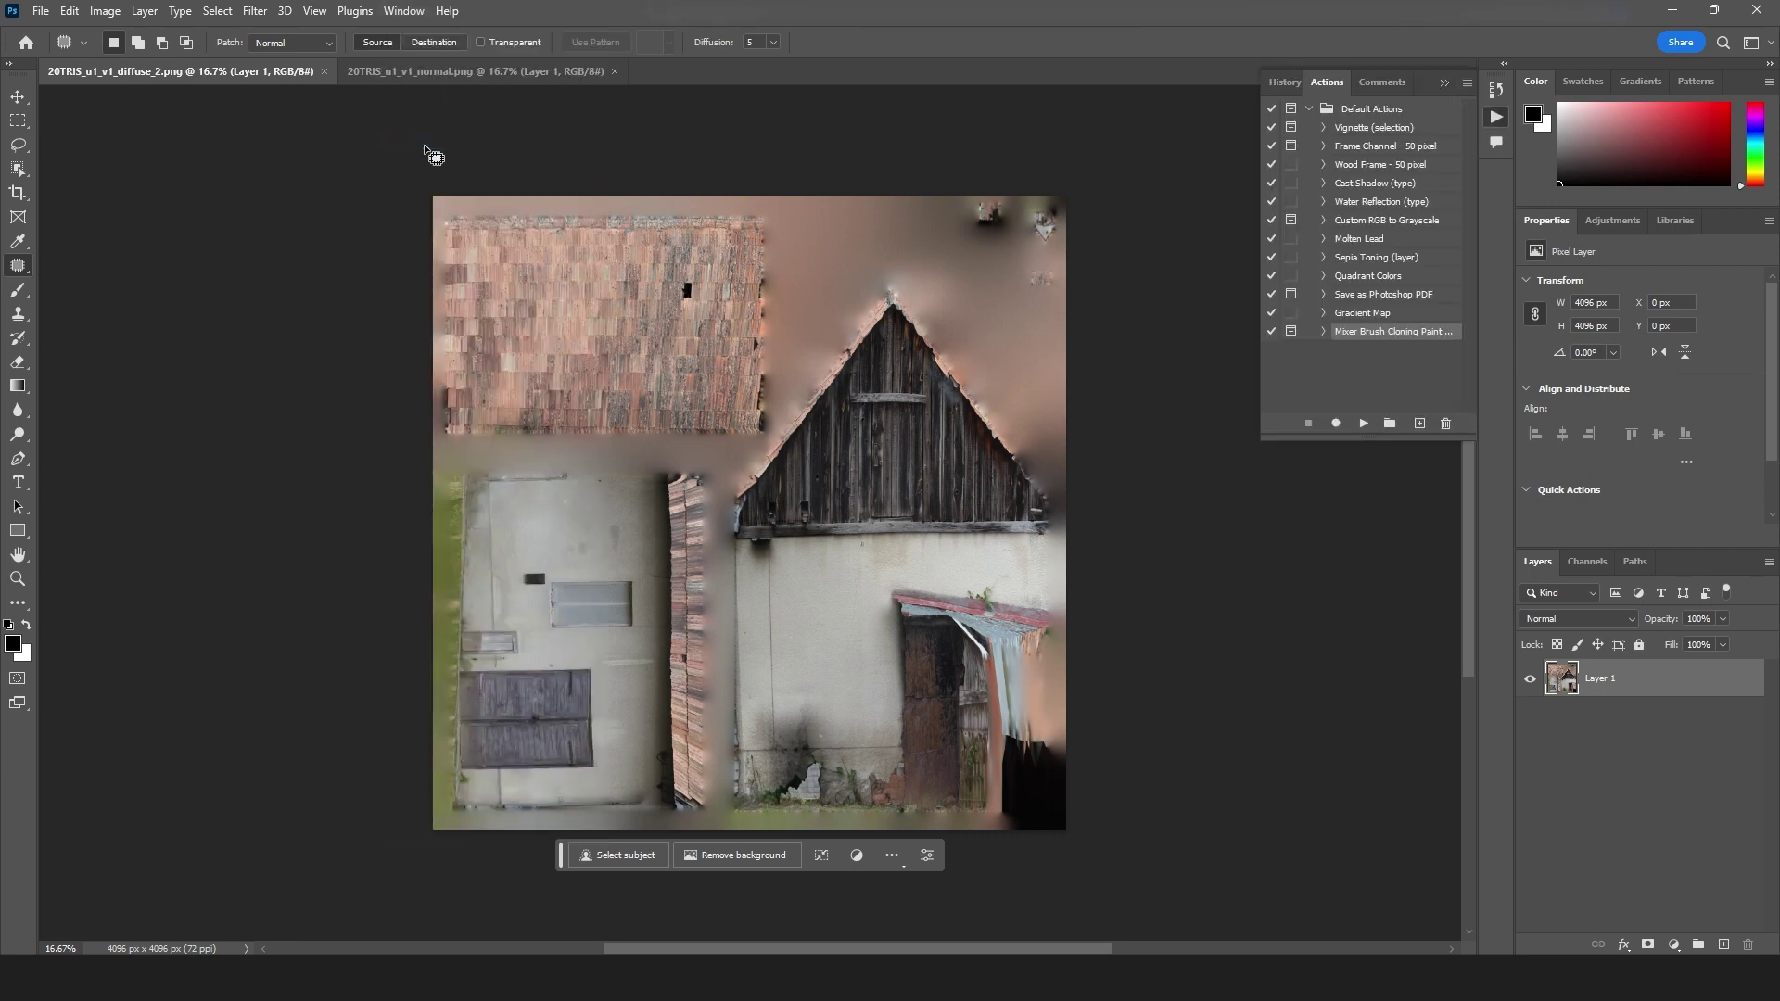
pyautogui.click(1466, 85)
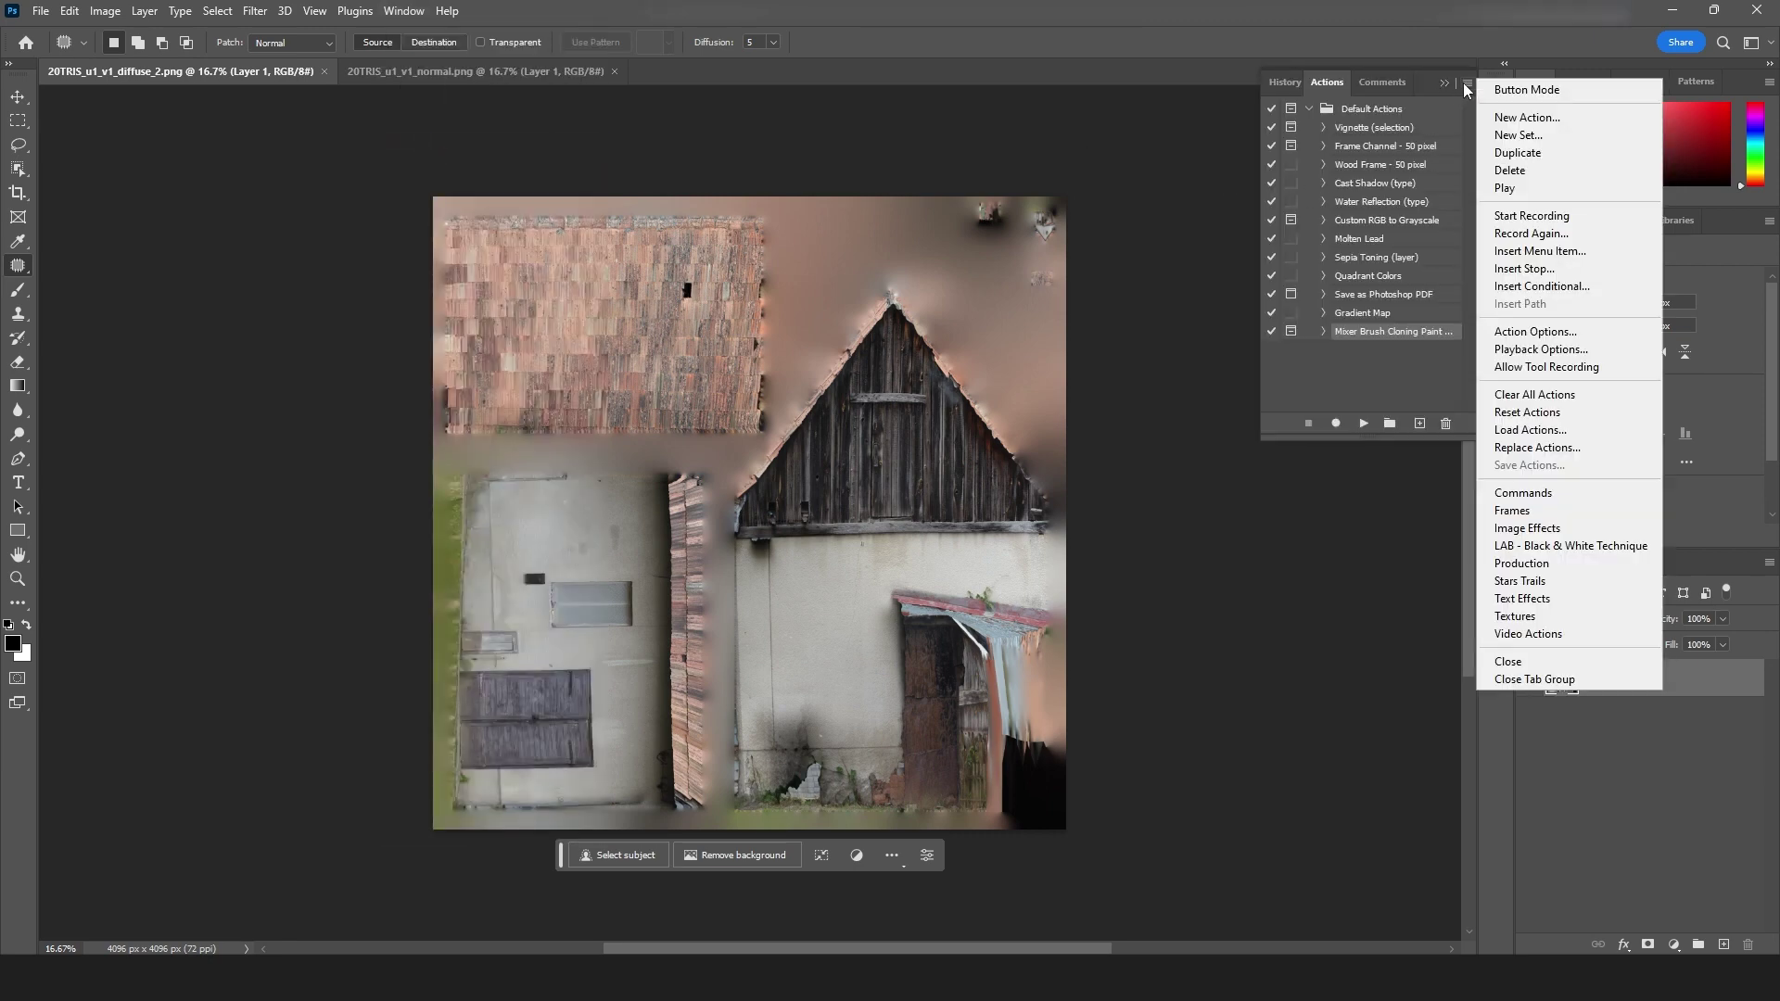
pyautogui.click(1516, 117)
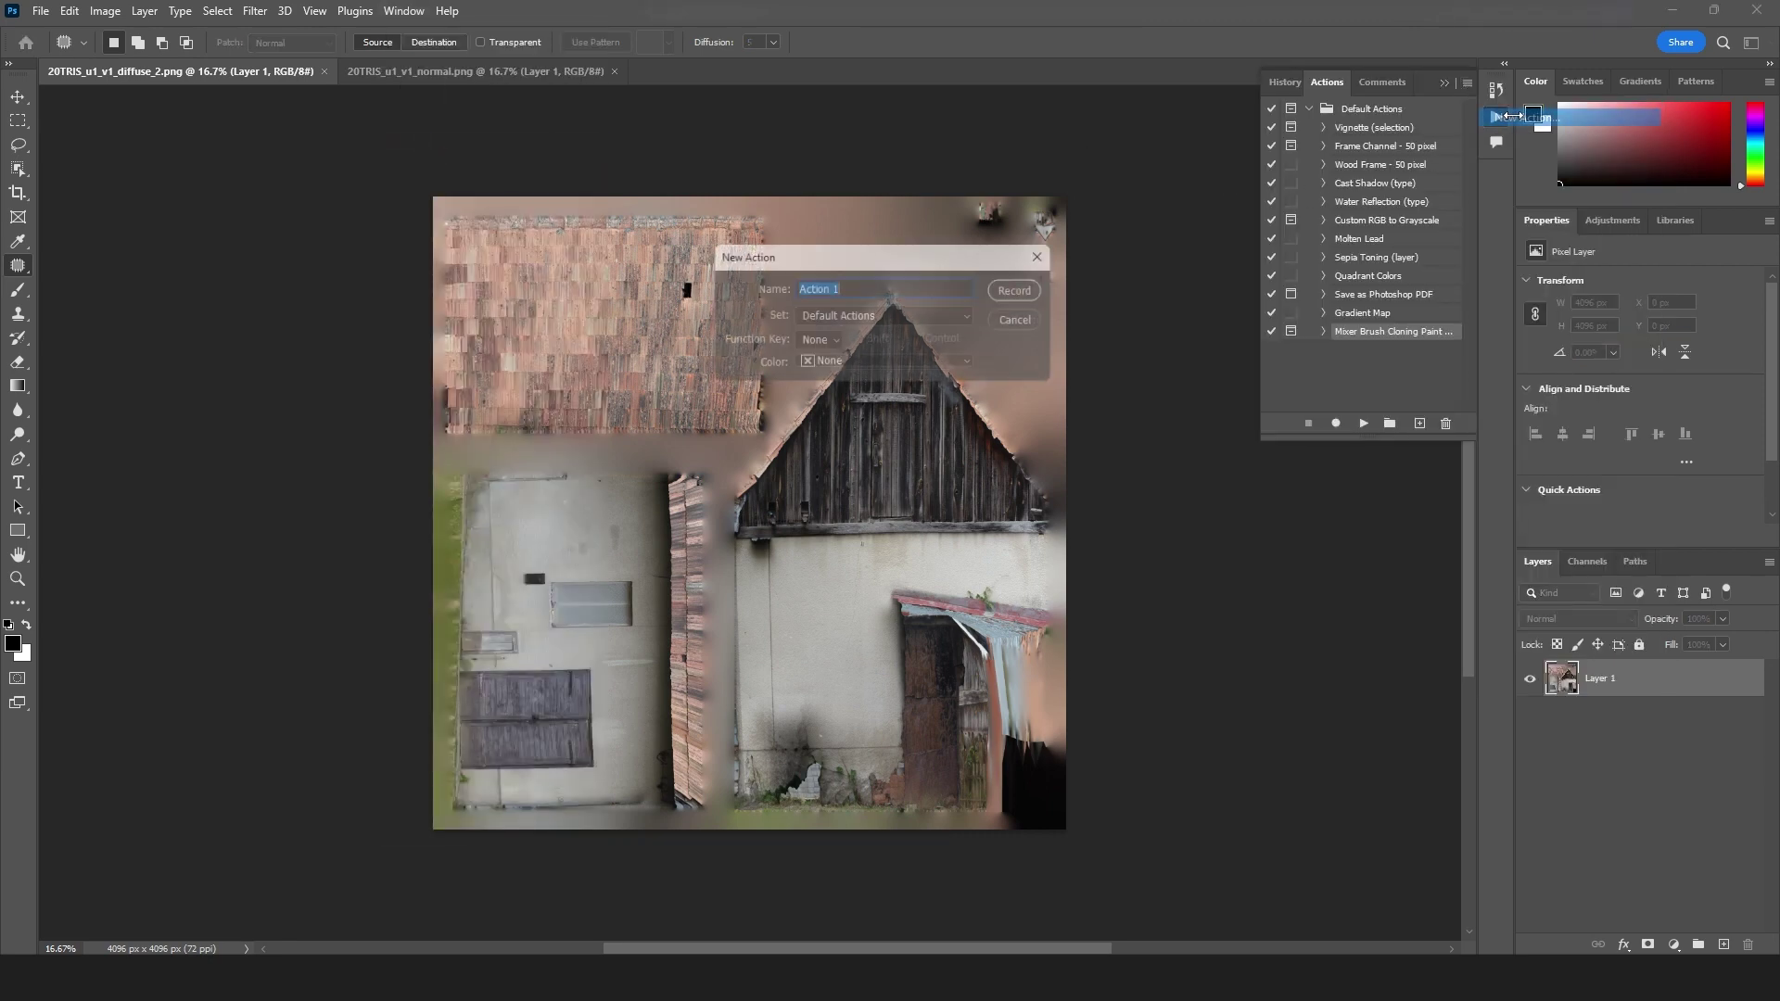
# - Record Action 1 while patching the door, rubble and blemishes on the lower-right wall with plaster
pyautogui.click(1020, 288)
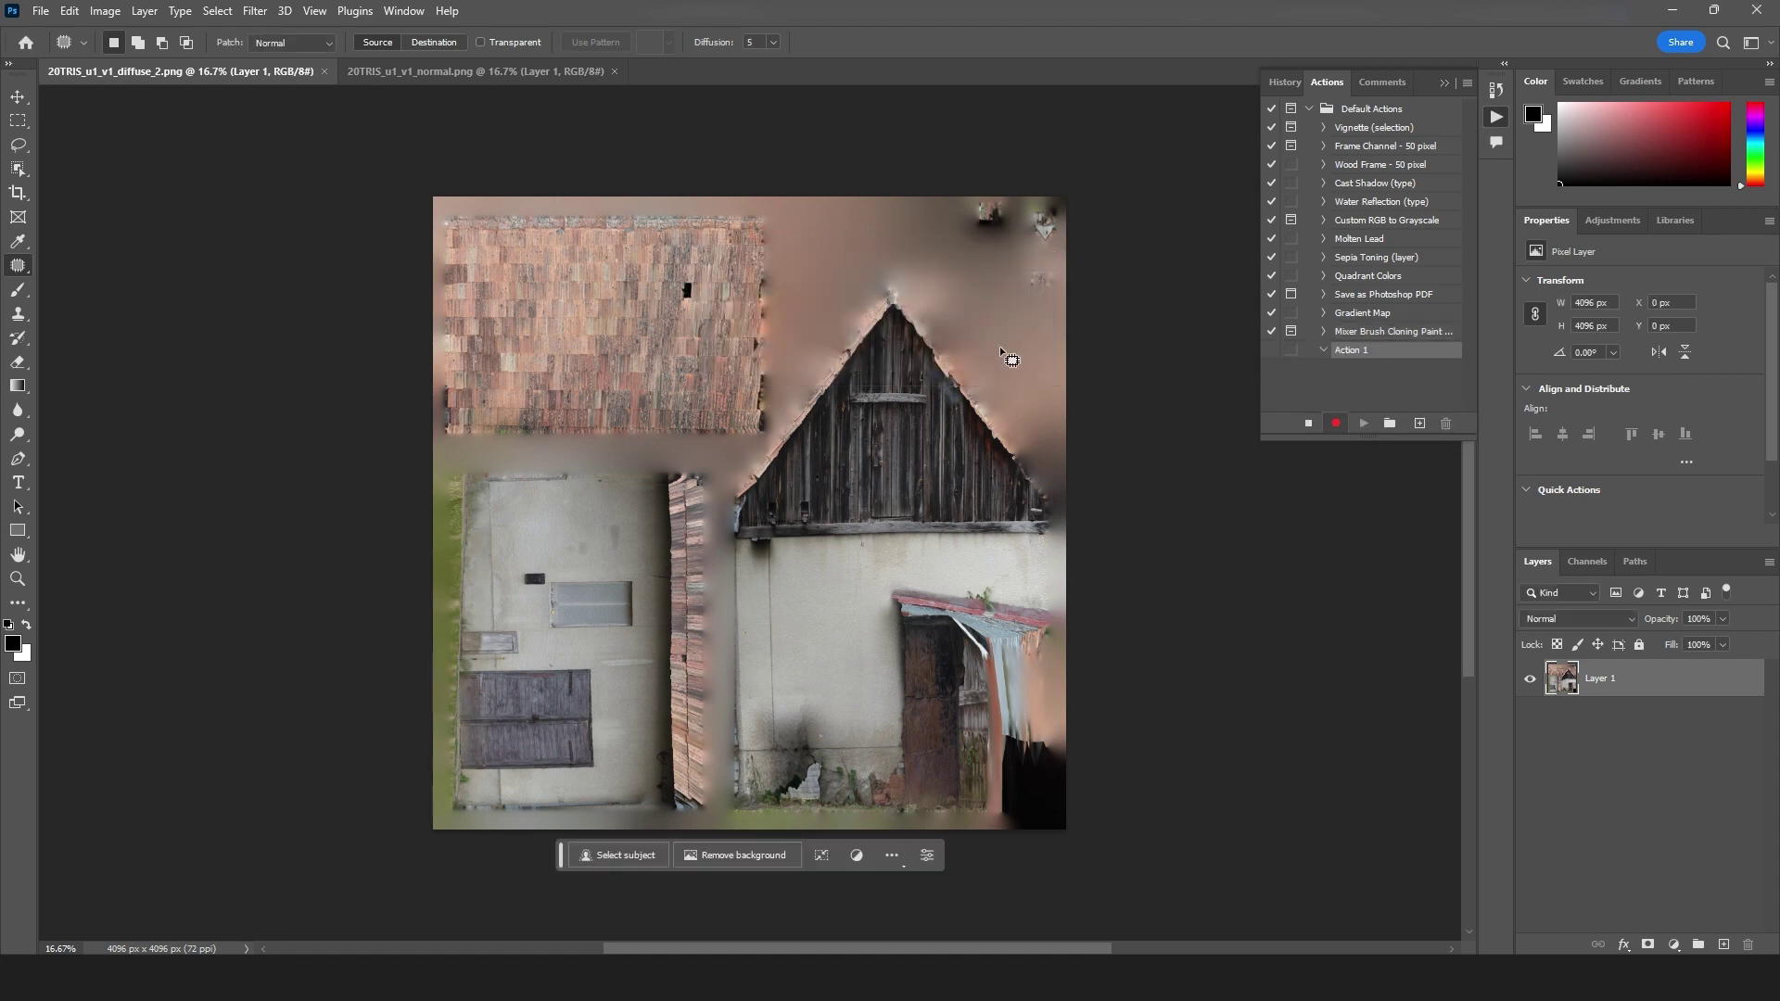
pyautogui.moveTo(912, 585)
pyautogui.mouseDown()
pyautogui.moveTo(997, 586)
pyautogui.moveTo(1066, 616)
pyautogui.moveTo(1066, 697)
pyautogui.moveTo(970, 695)
pyautogui.moveTo(874, 642)
pyautogui.moveTo(878, 600)
pyautogui.moveTo(904, 582)
pyautogui.moveTo(934, 636)
pyautogui.moveTo(936, 705)
pyautogui.moveTo(1013, 707)
pyautogui.moveTo(941, 743)
pyautogui.moveTo(834, 747)
pyautogui.mouseUp()
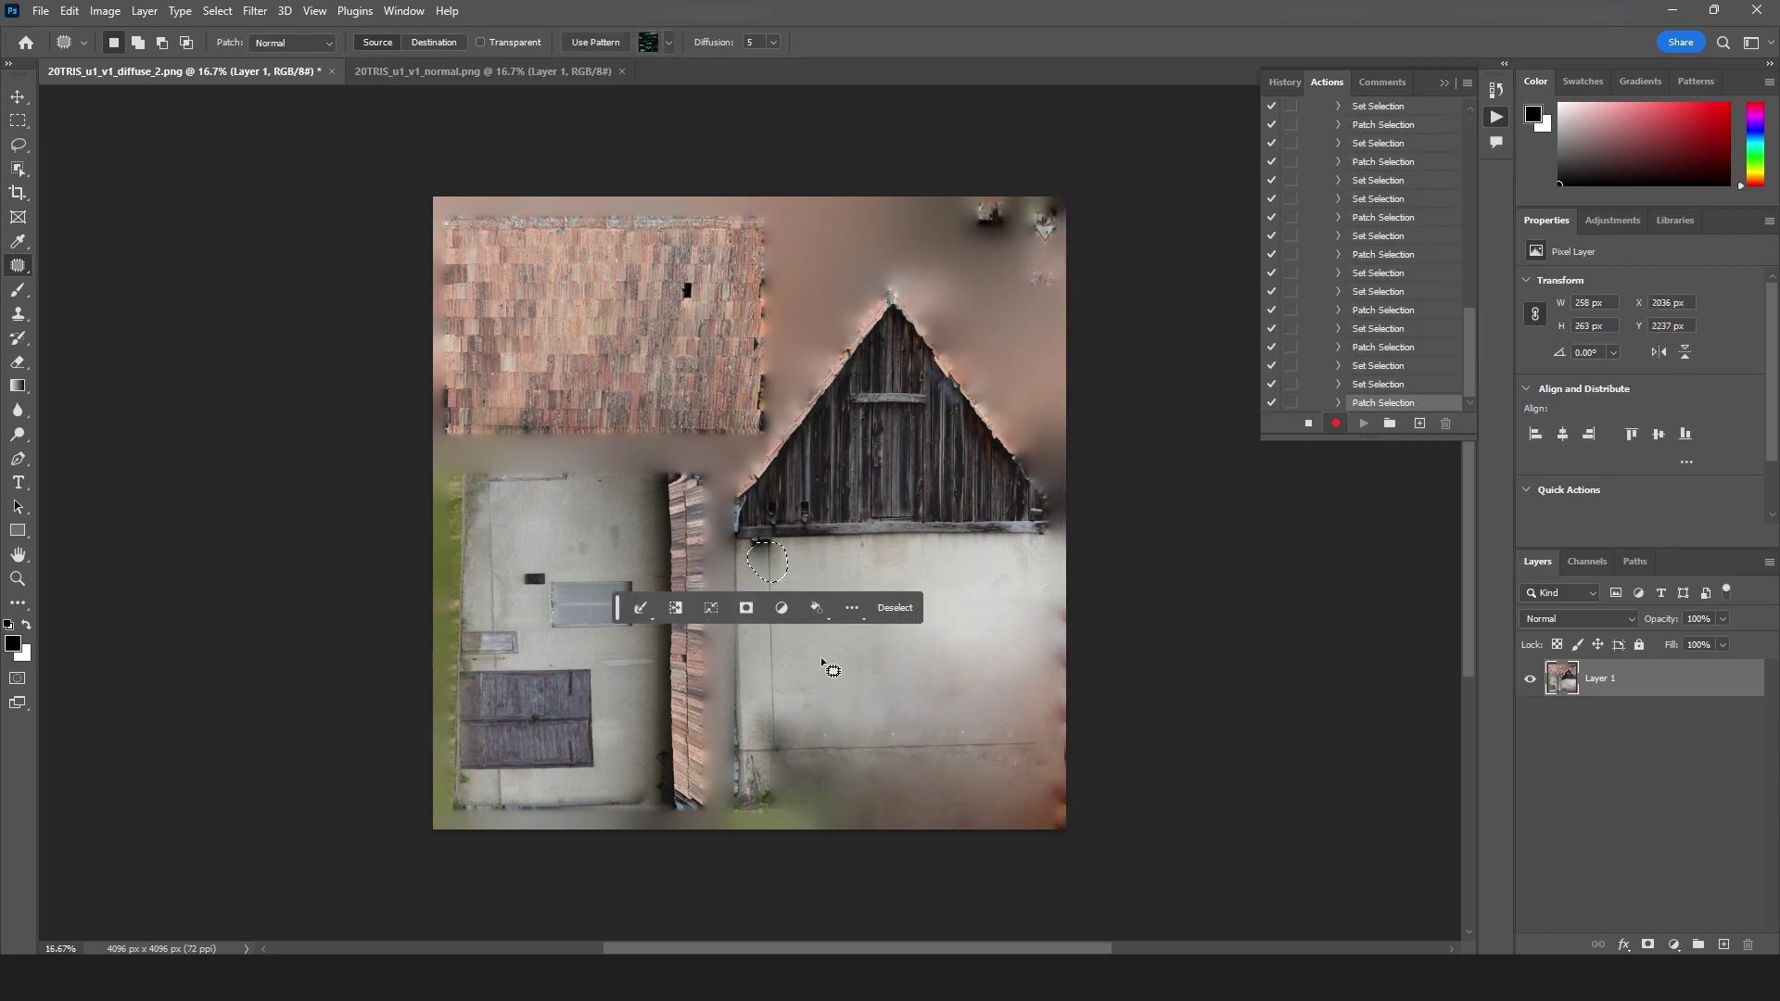
pyautogui.click(925, 727)
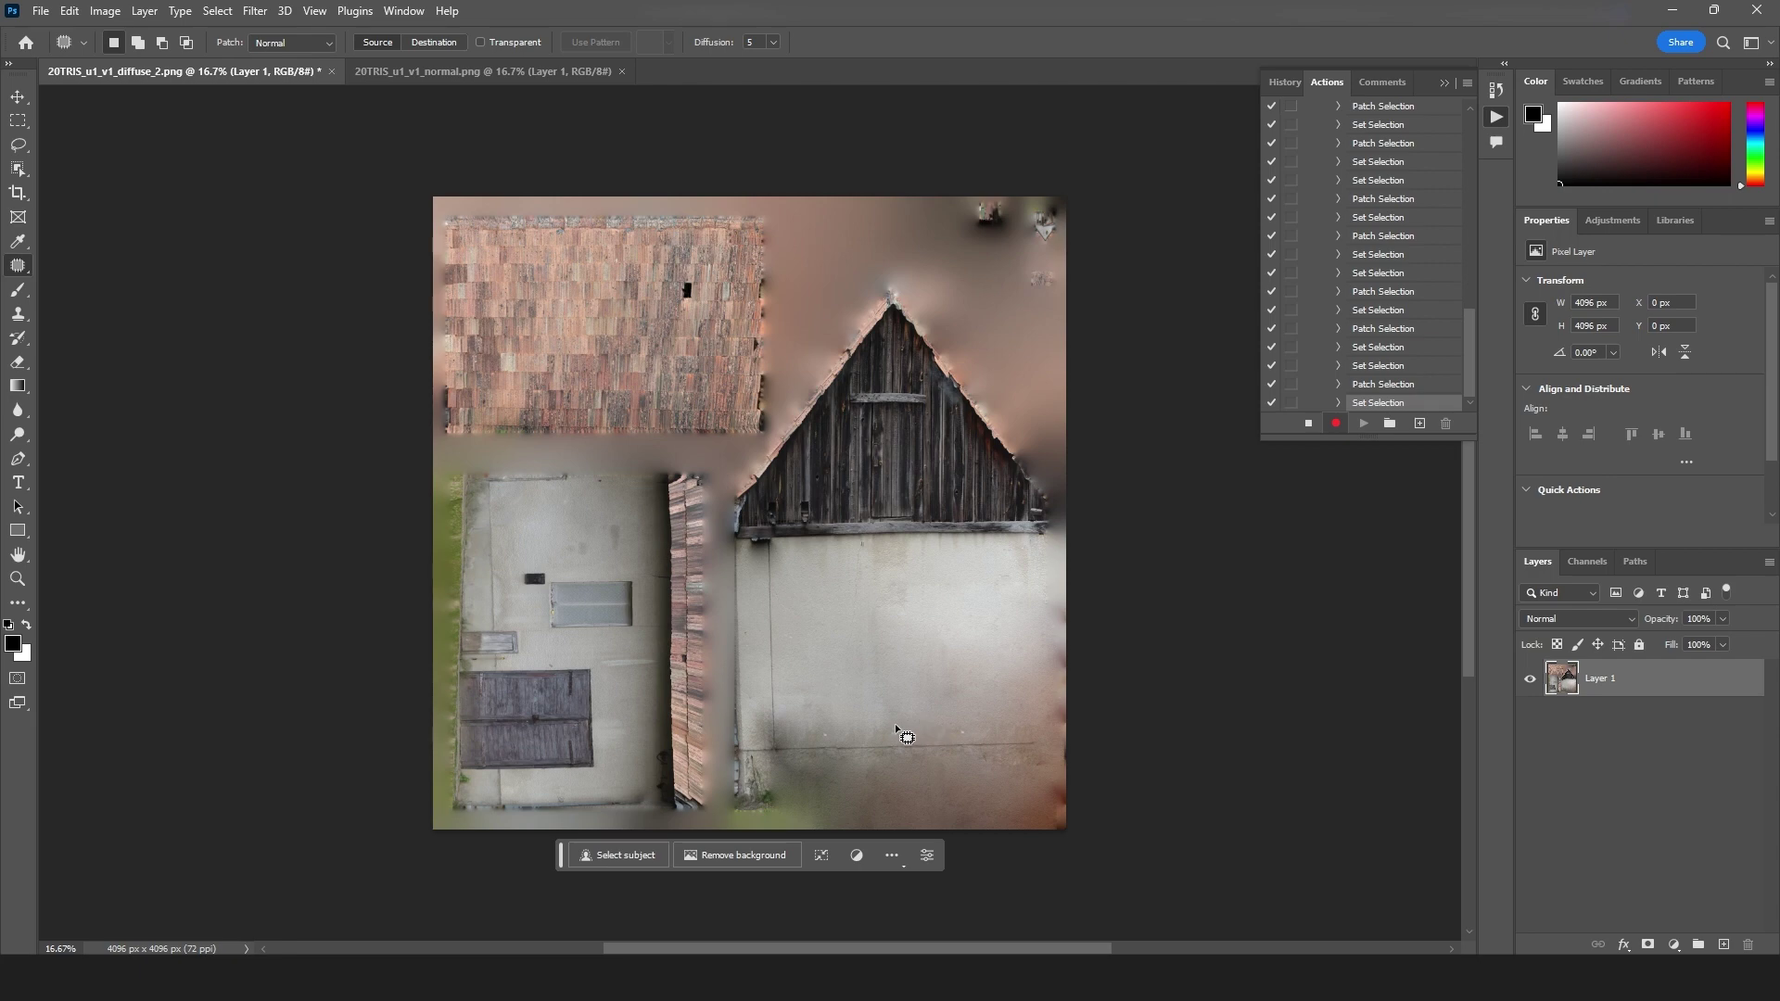
pyautogui.moveTo(902, 735); pyautogui.dragTo(896, 733)
pyautogui.moveTo(895, 734)
pyautogui.mouseDown()
pyautogui.moveTo(966, 739)
pyautogui.moveTo(891, 707)
pyautogui.moveTo(823, 739)
pyautogui.moveTo(964, 602)
pyautogui.mouseUp()
pyautogui.click(930, 687)
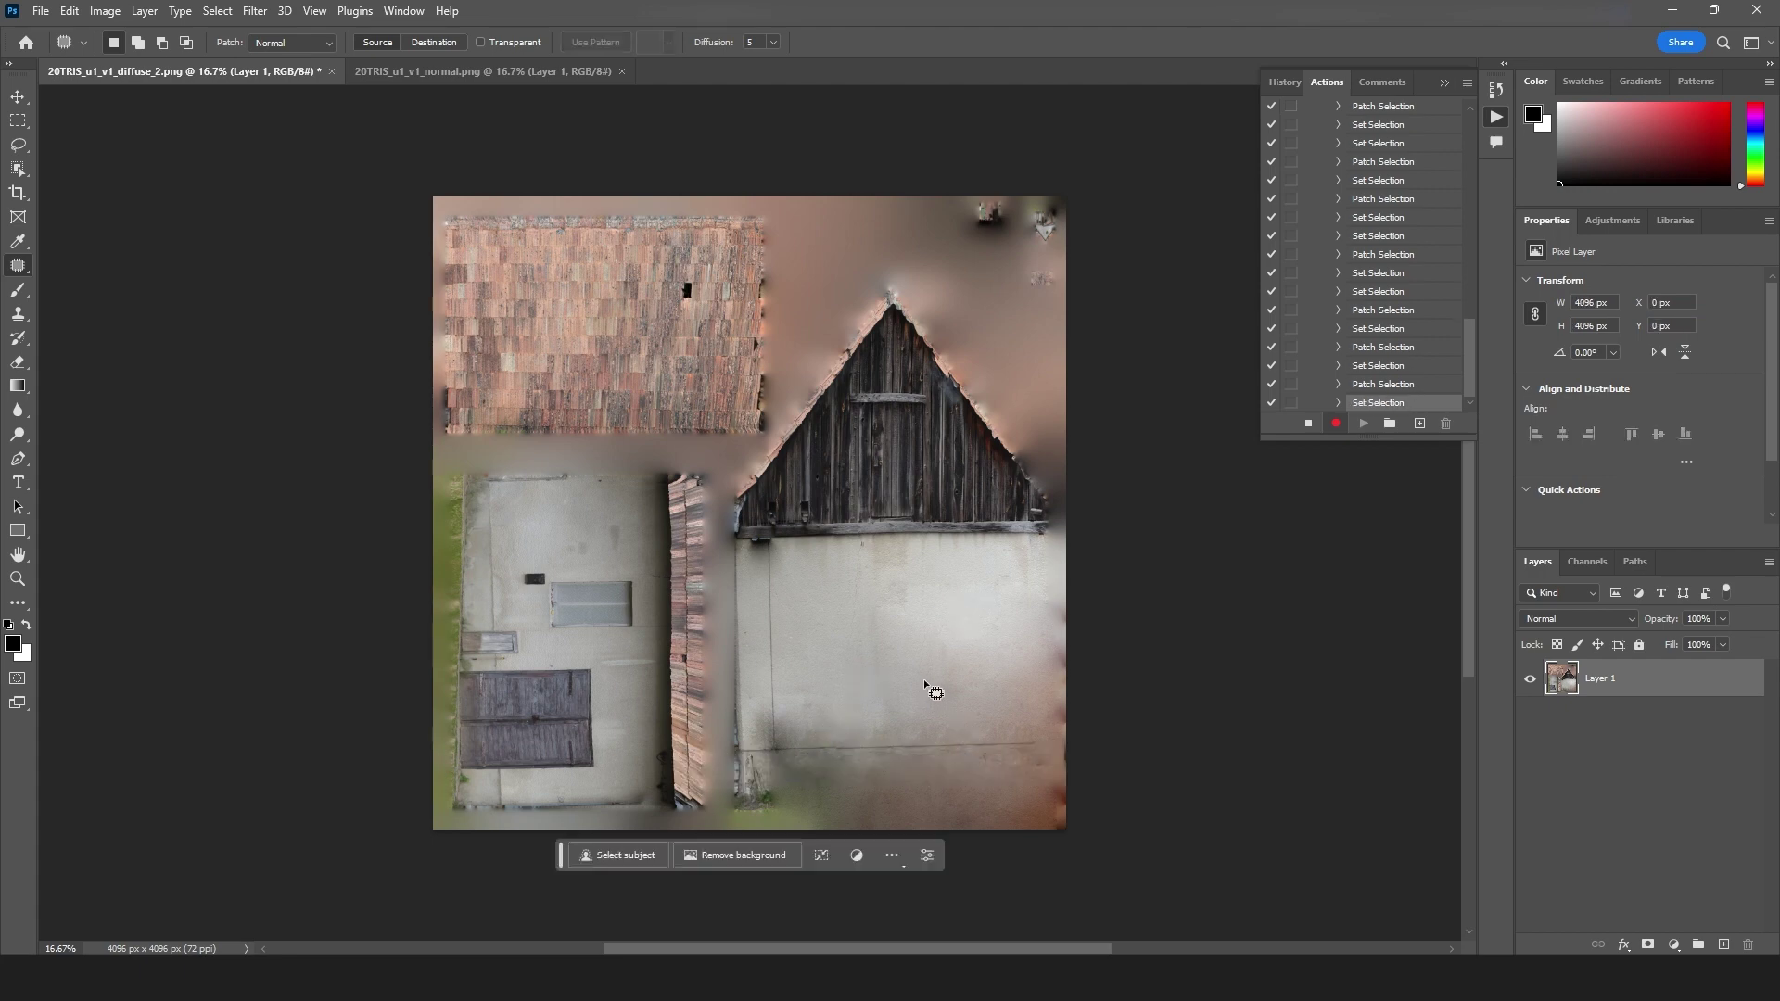
# - Stop recording, then play Action 1 on the normal.png document
pyautogui.click(1308, 425)
pyautogui.click(497, 72)
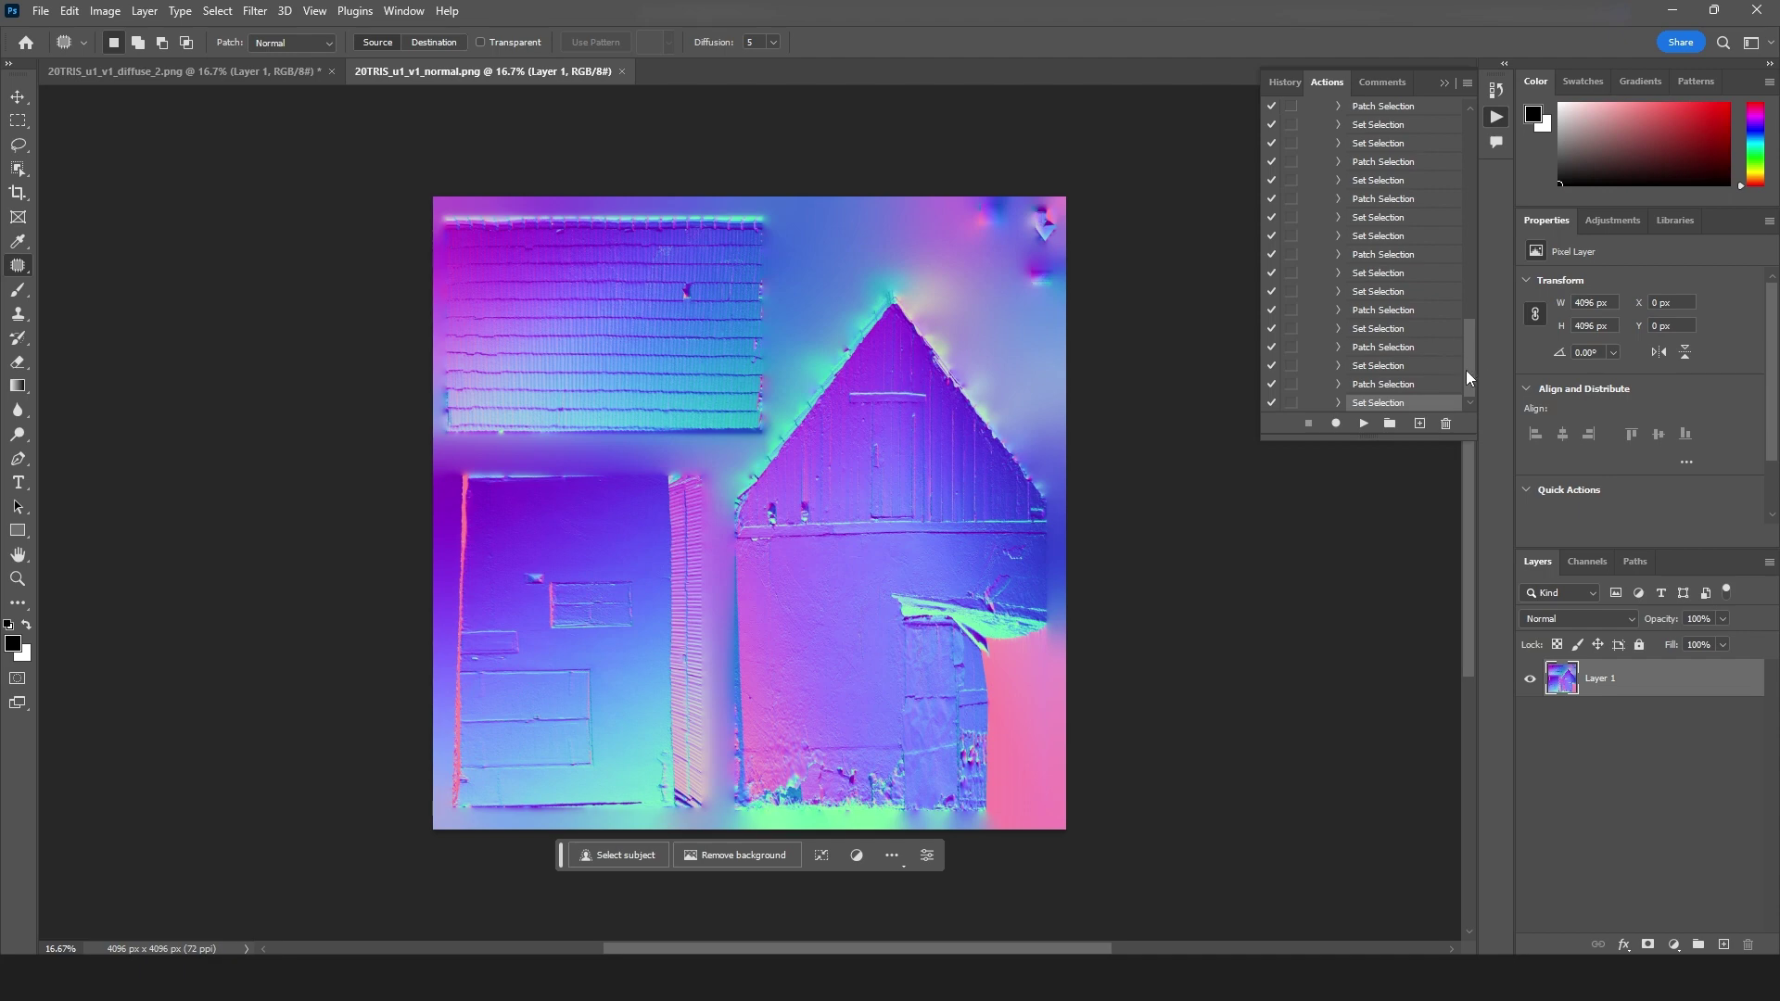
pyautogui.moveTo(1465, 370); pyautogui.dragTo(1466, 167)
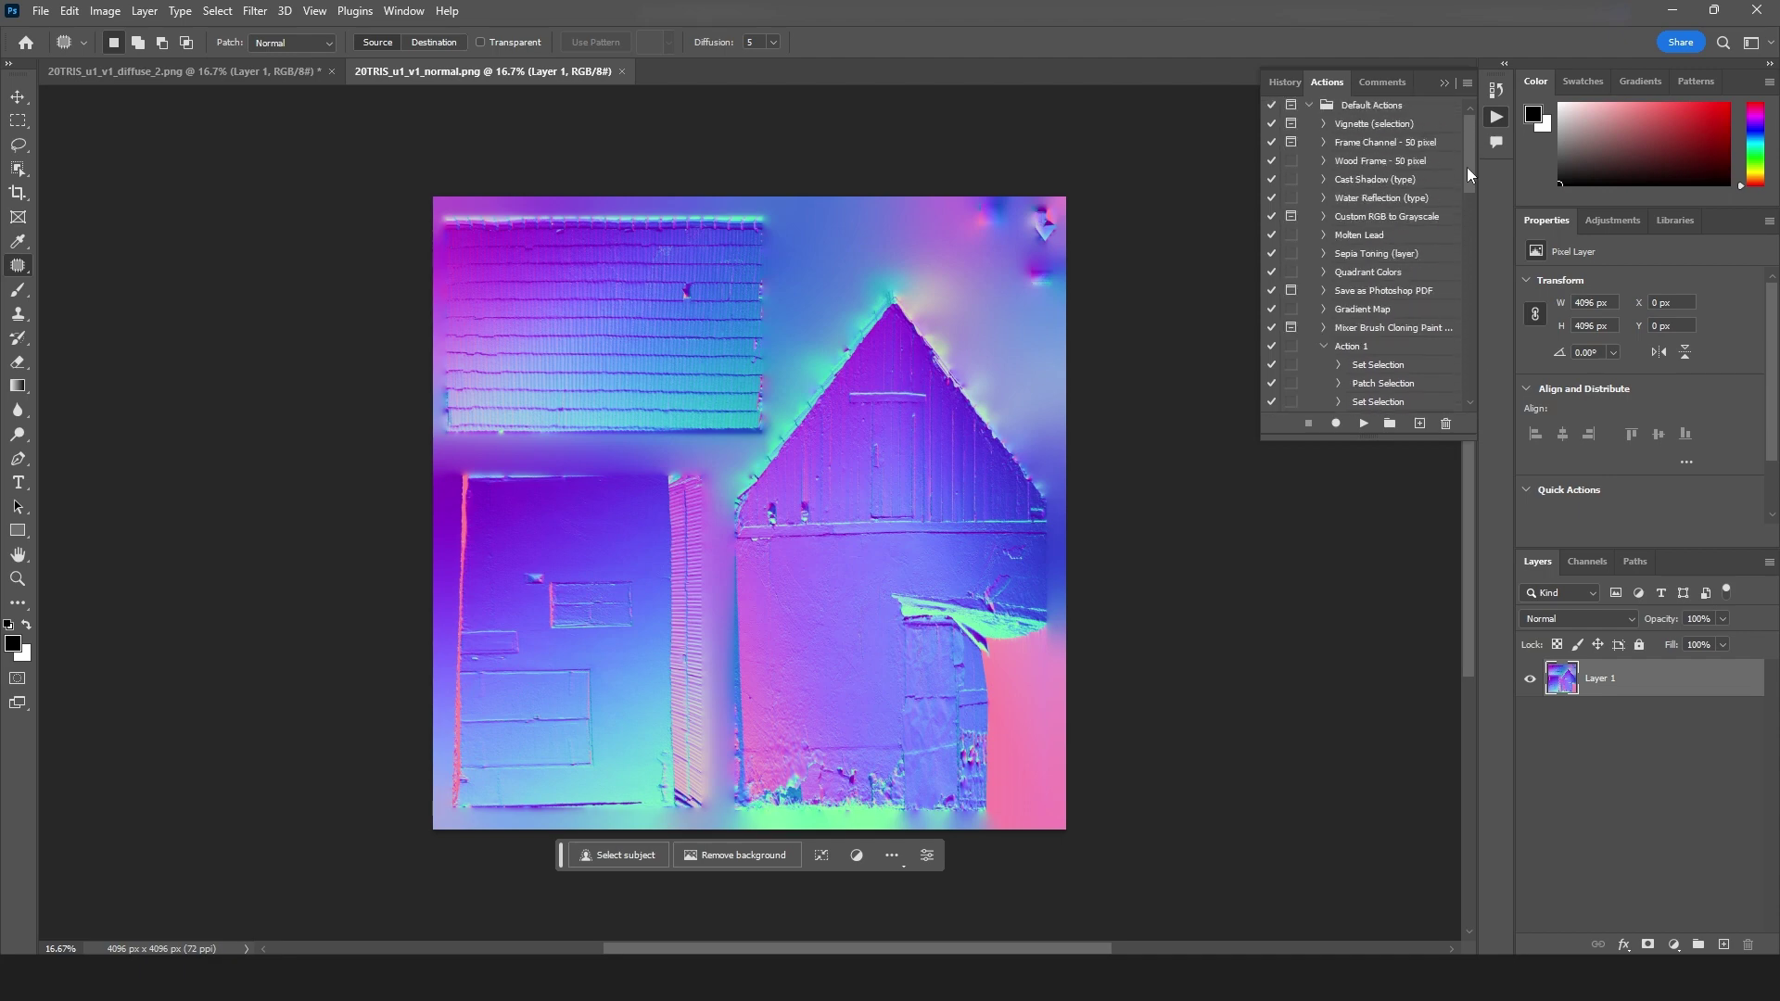
pyautogui.click(1370, 348)
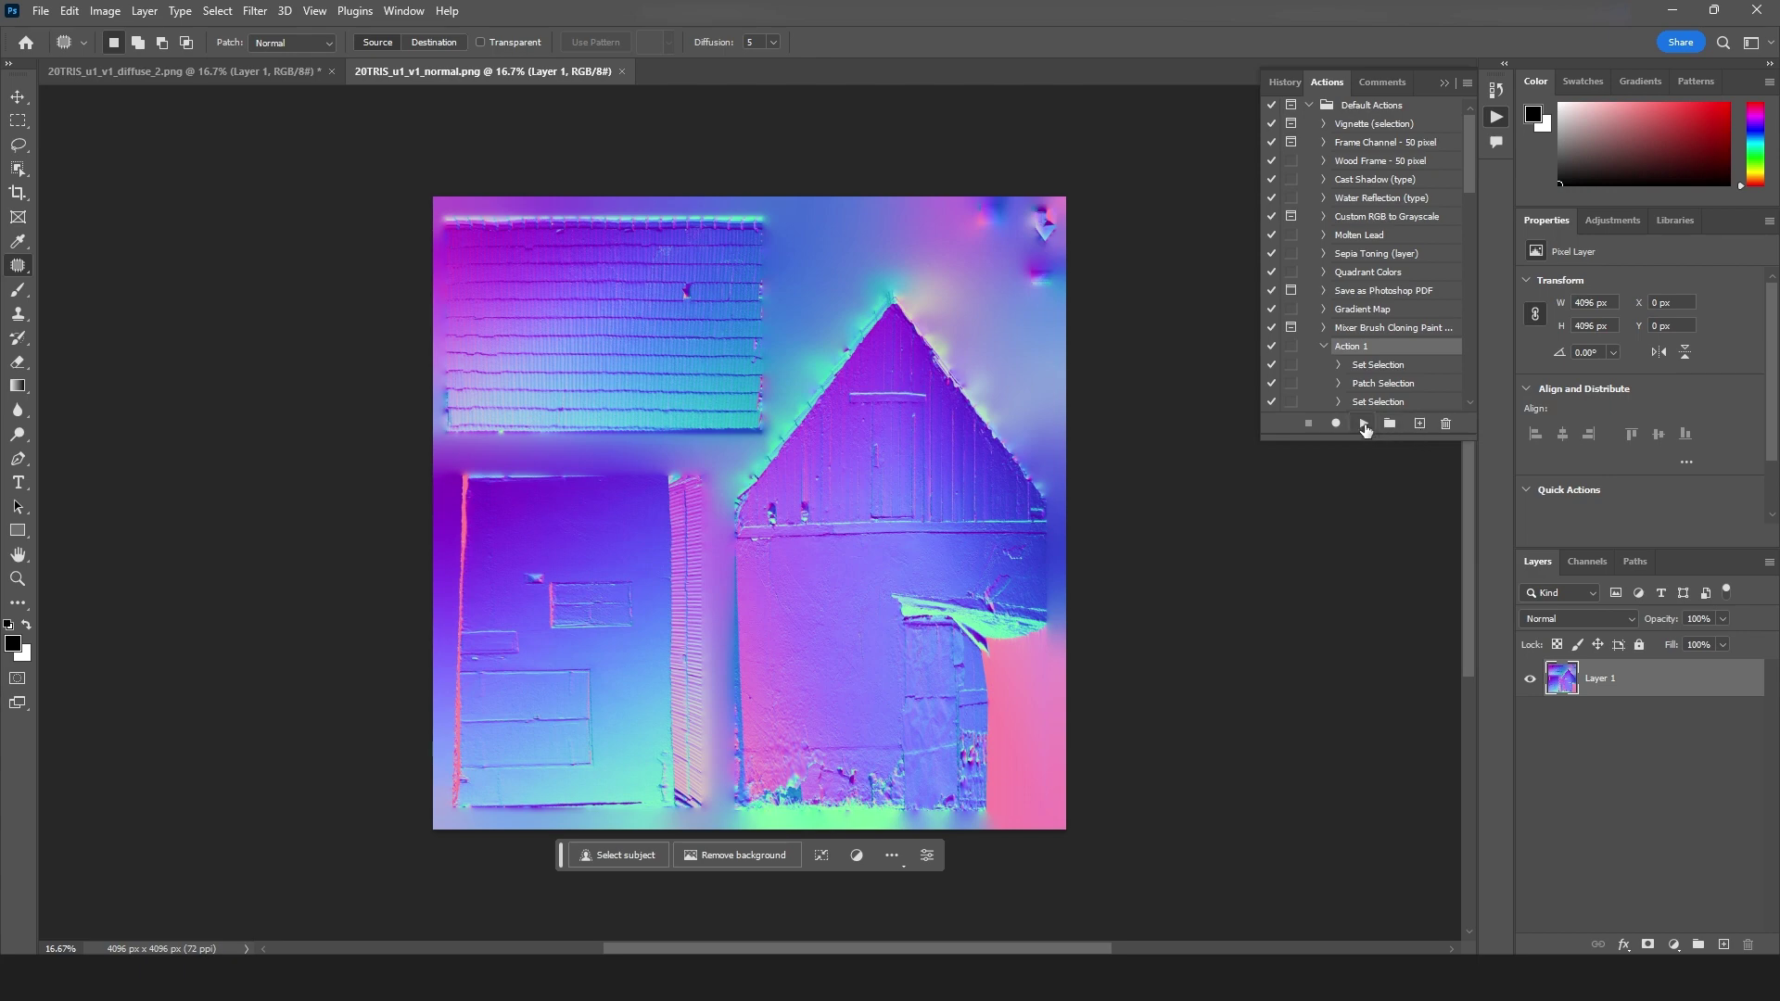
pyautogui.click(1361, 425)
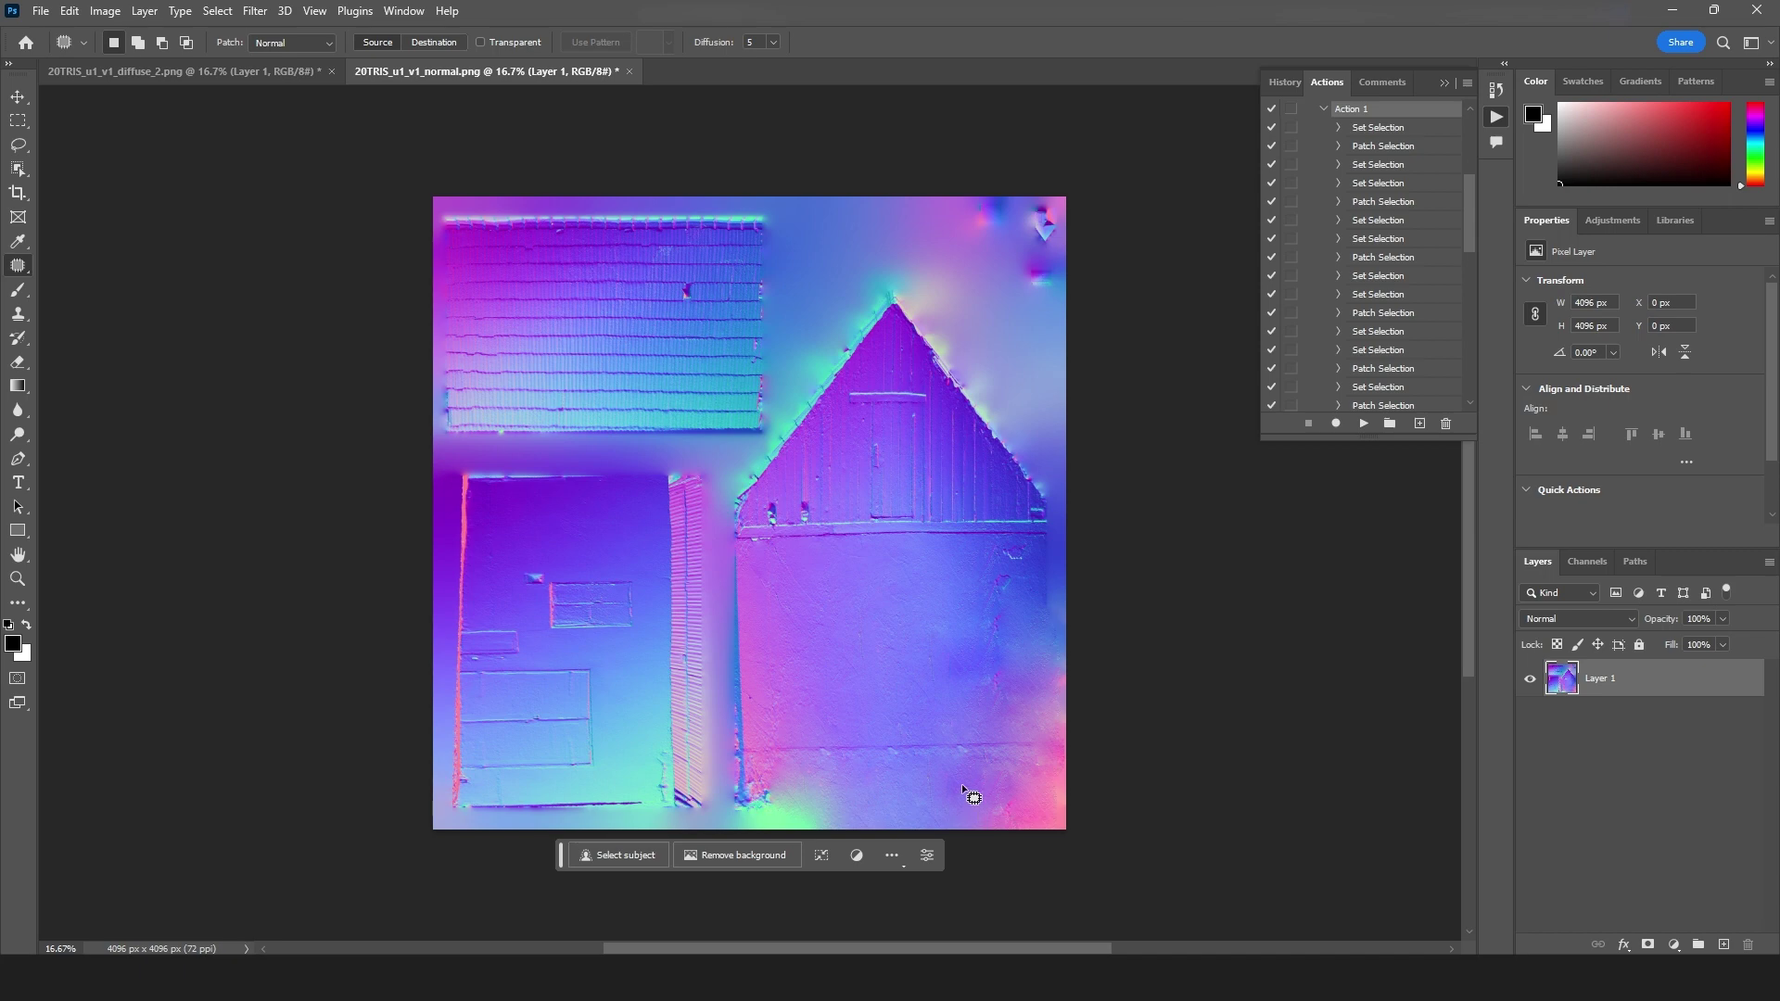
# - Save the cleaned normal map as a PNG into a new photoshoptextures folder
pyautogui.click(41, 12)
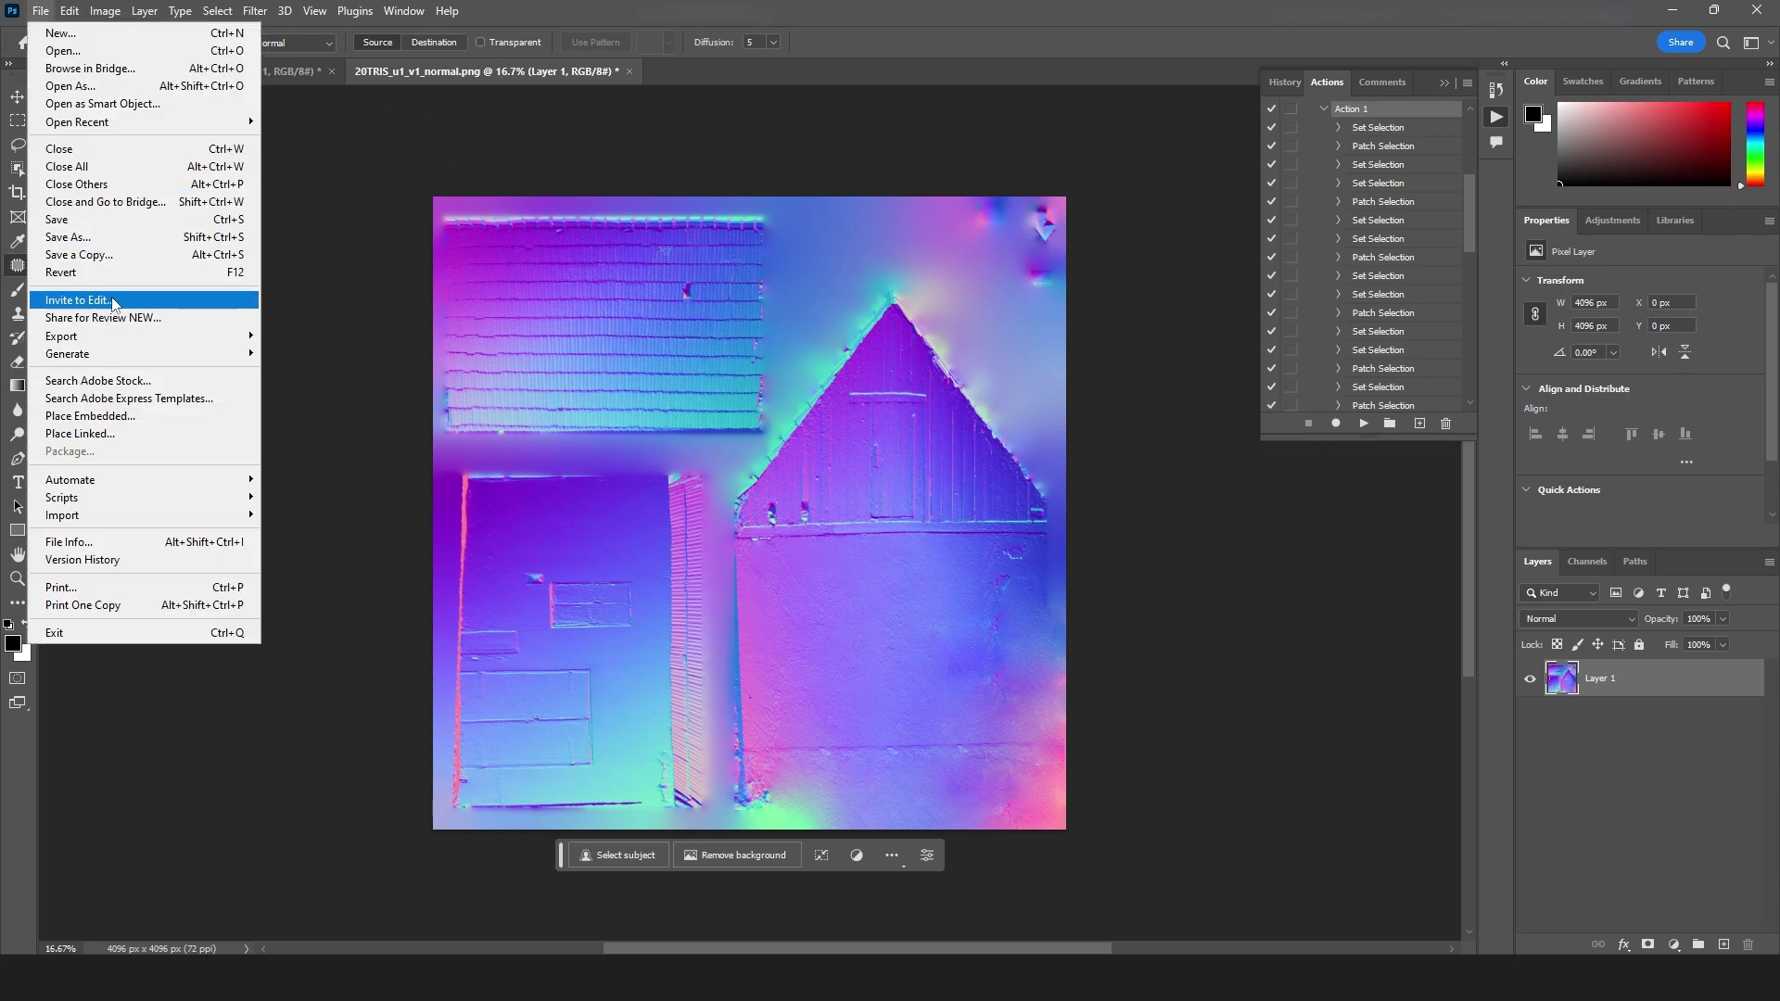
pyautogui.click(96, 237)
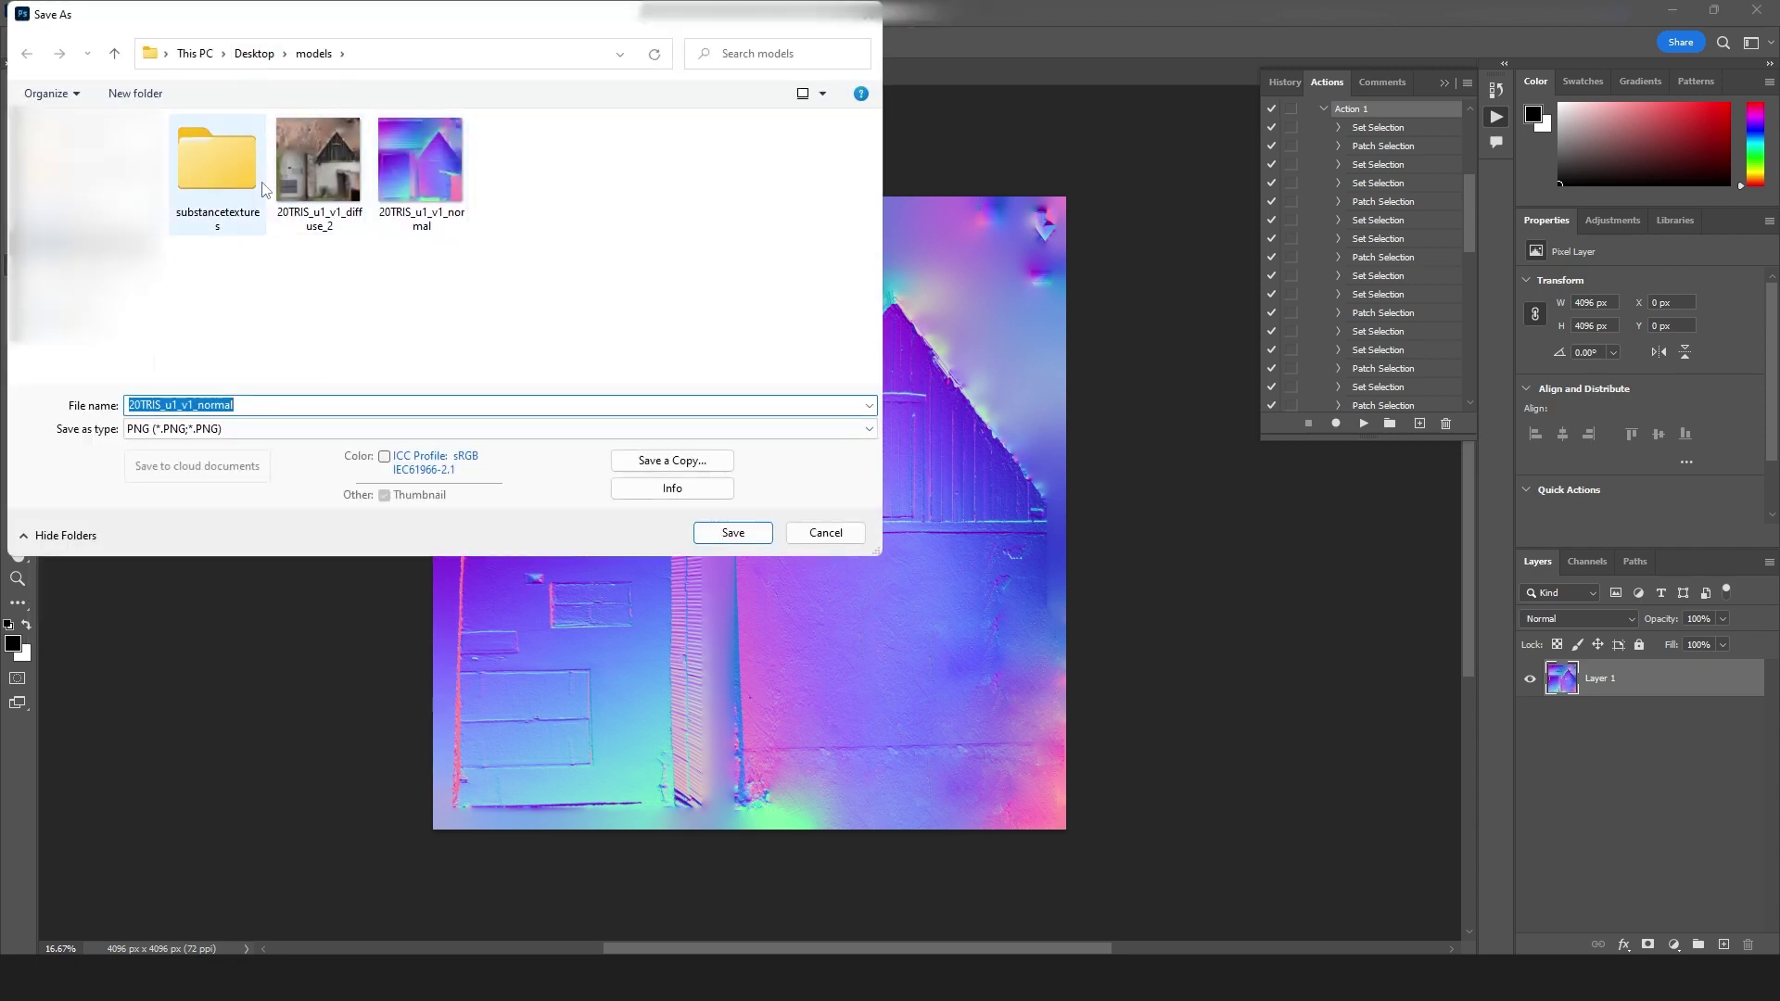
pyautogui.click(135, 94)
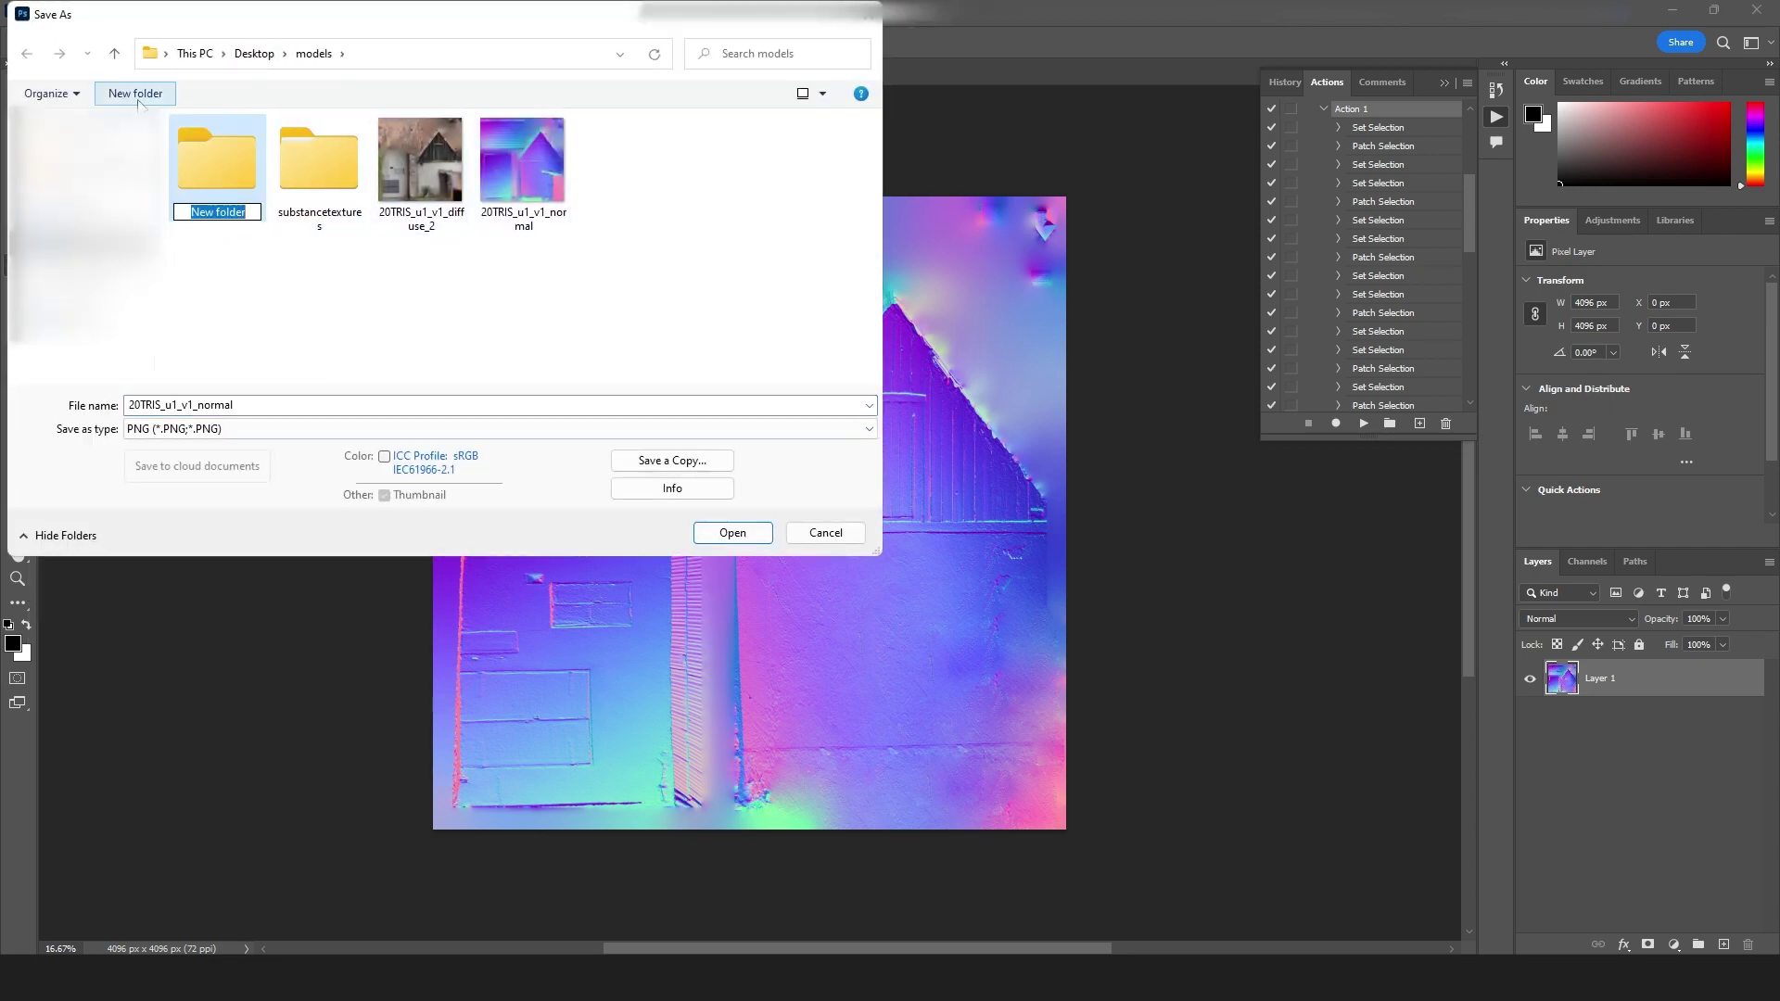
pyautogui.write('h')
pyautogui.write('htot')
pyautogui.press('BackSpace')
pyautogui.press('BackSpace')
pyautogui.write('toshoptextures')
pyautogui.press('Return')
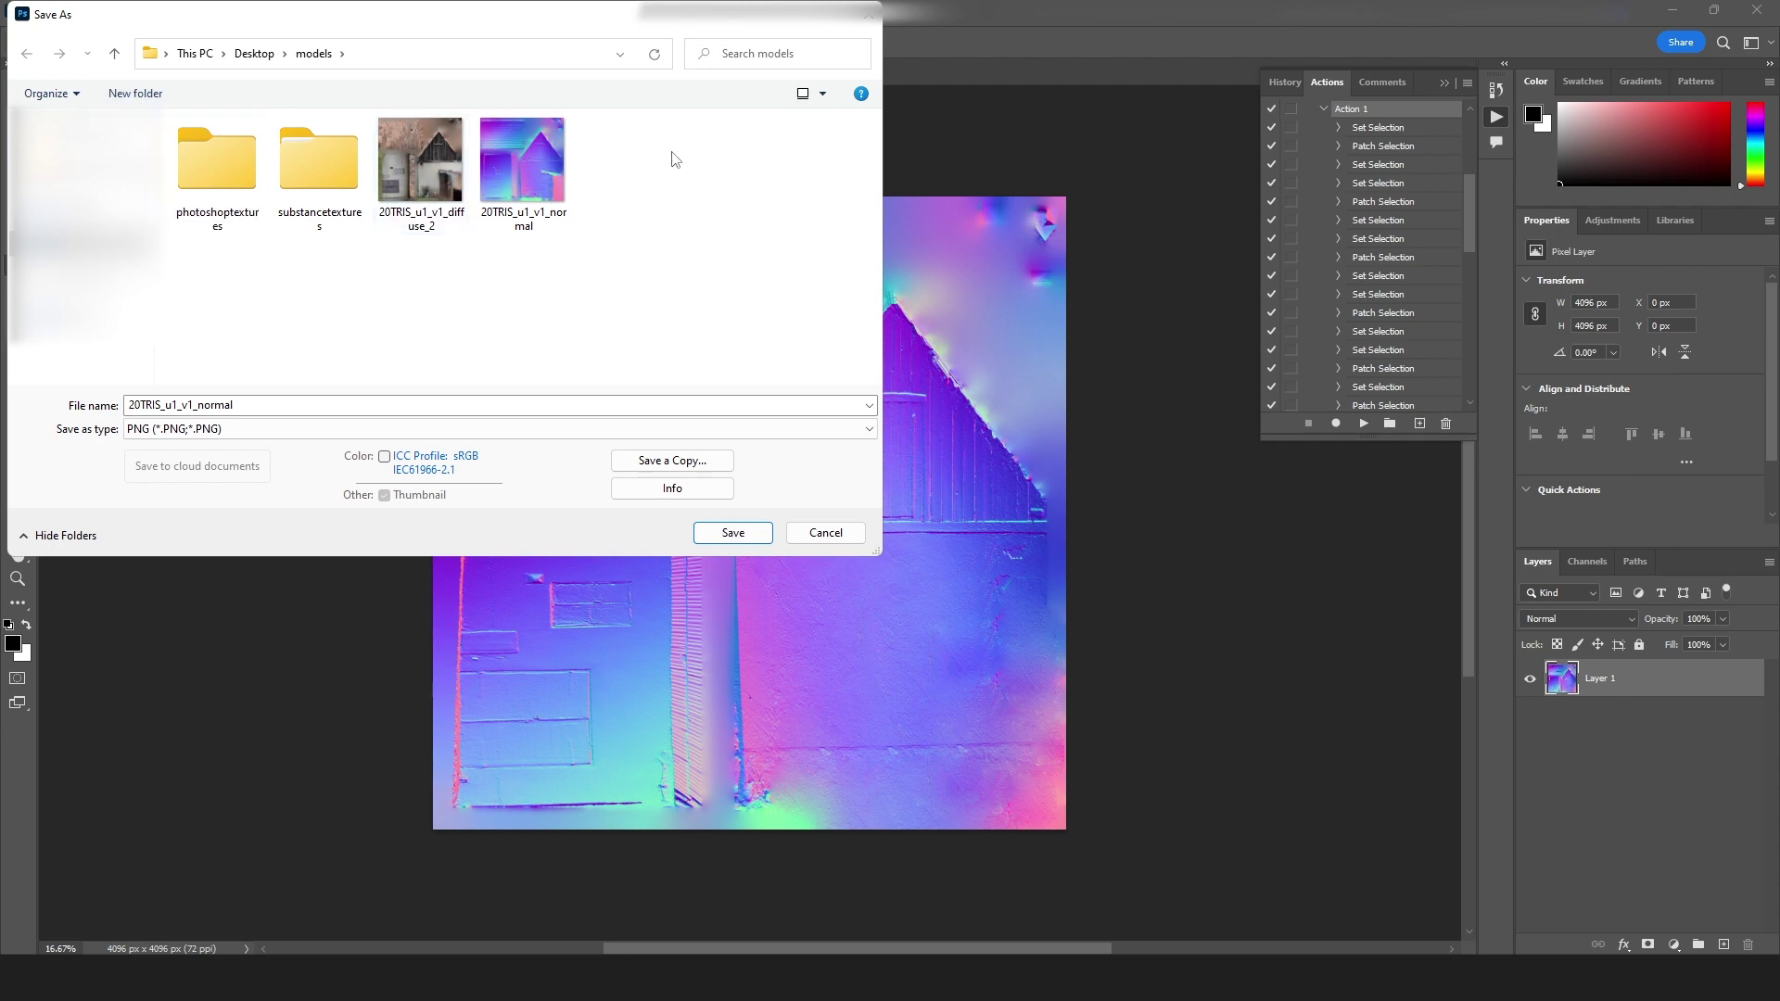
pyautogui.press('Left')
pyautogui.press('Left')
pyautogui.press('Return')
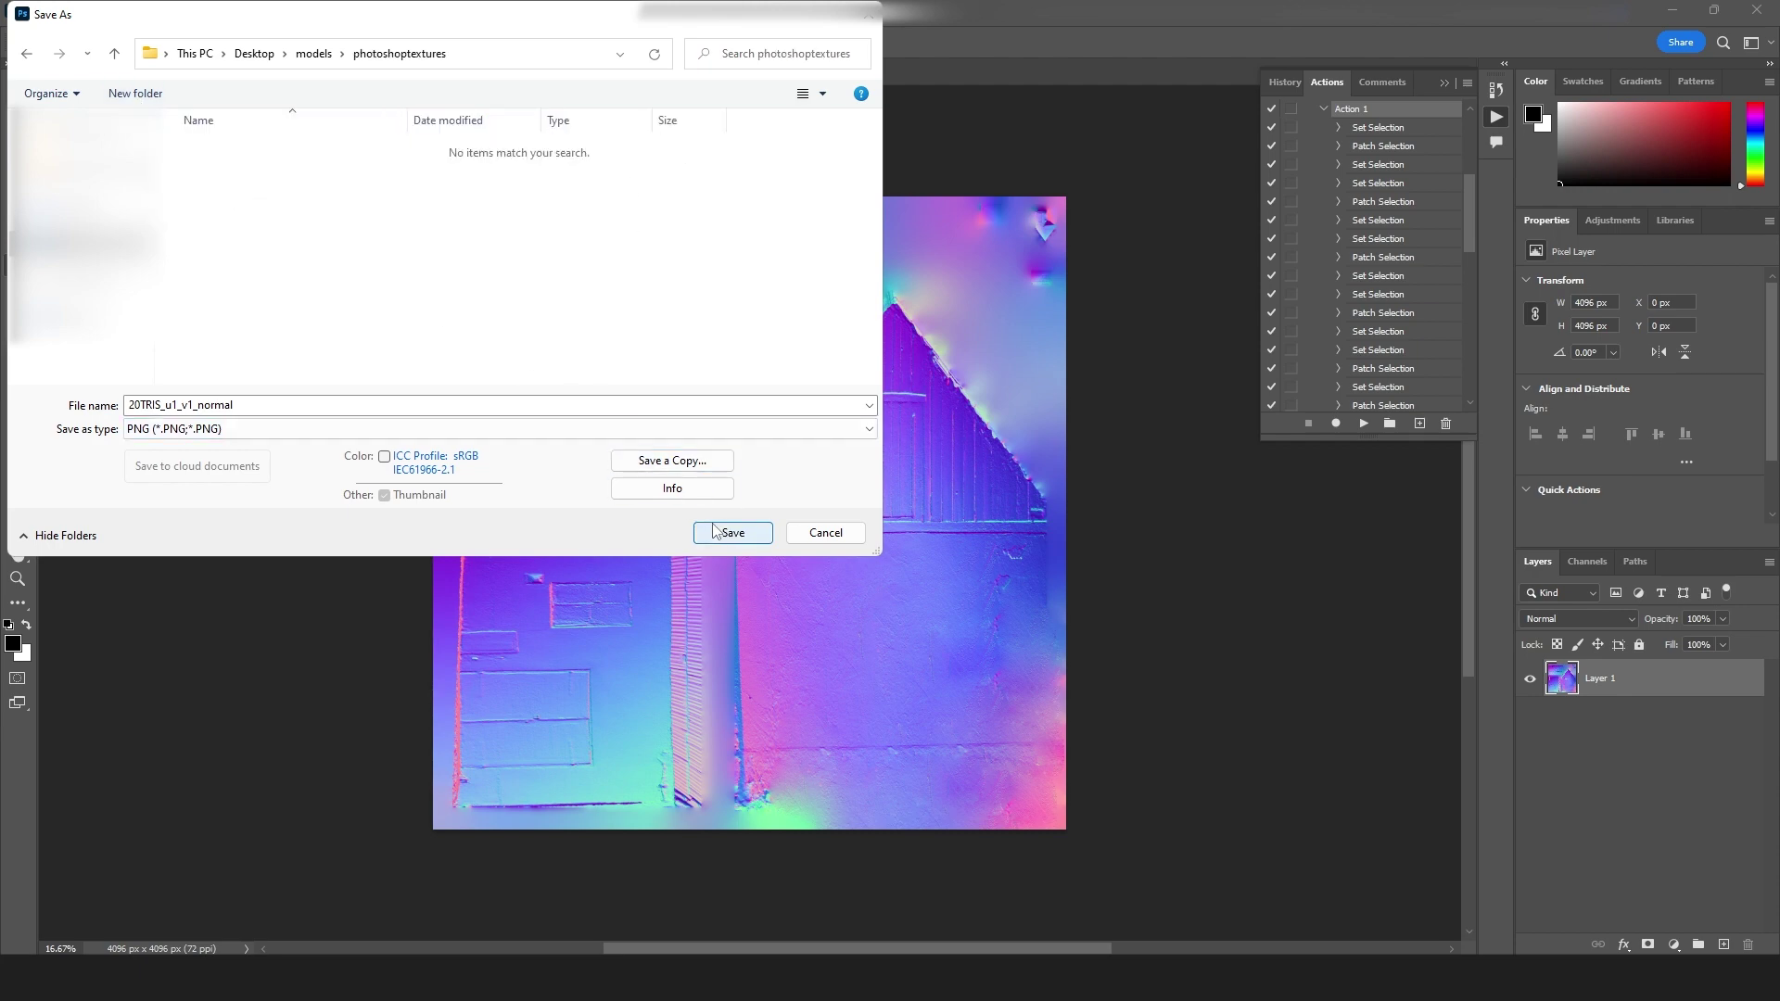
pyautogui.click(732, 532)
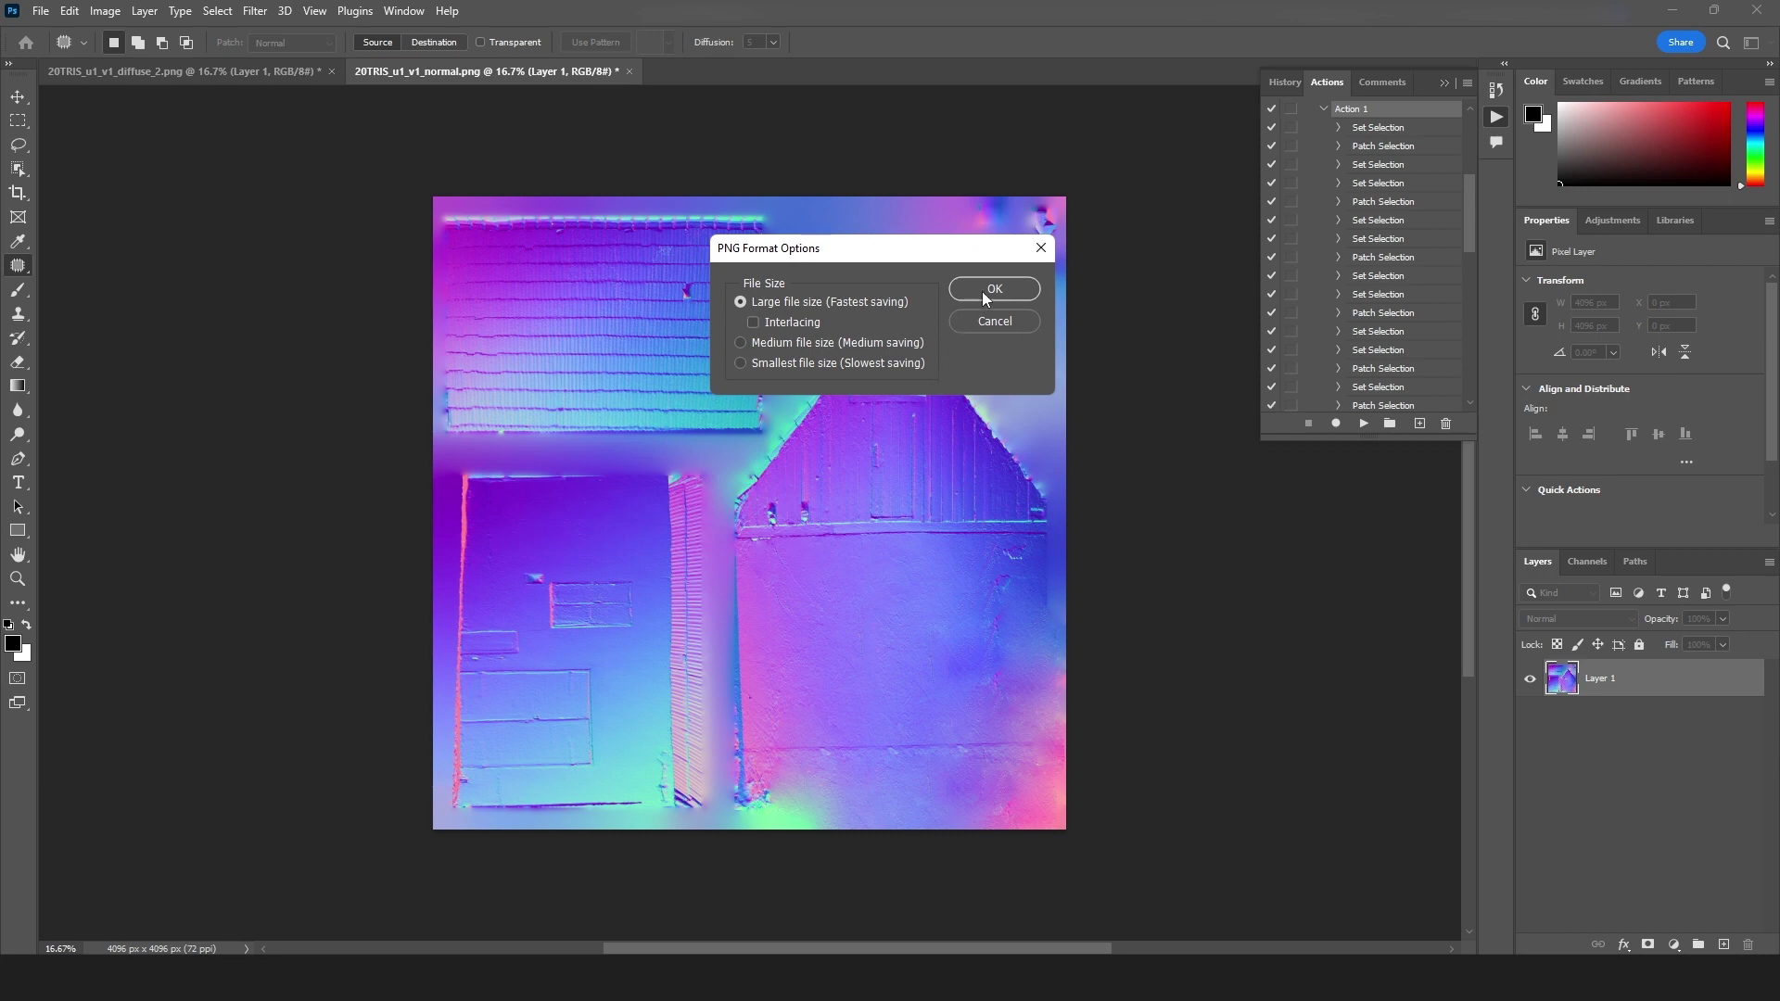
pyautogui.click(983, 290)
# - Save diffuse_2 as a PNG into the photoshoptextures folder too
pyautogui.click(236, 72)
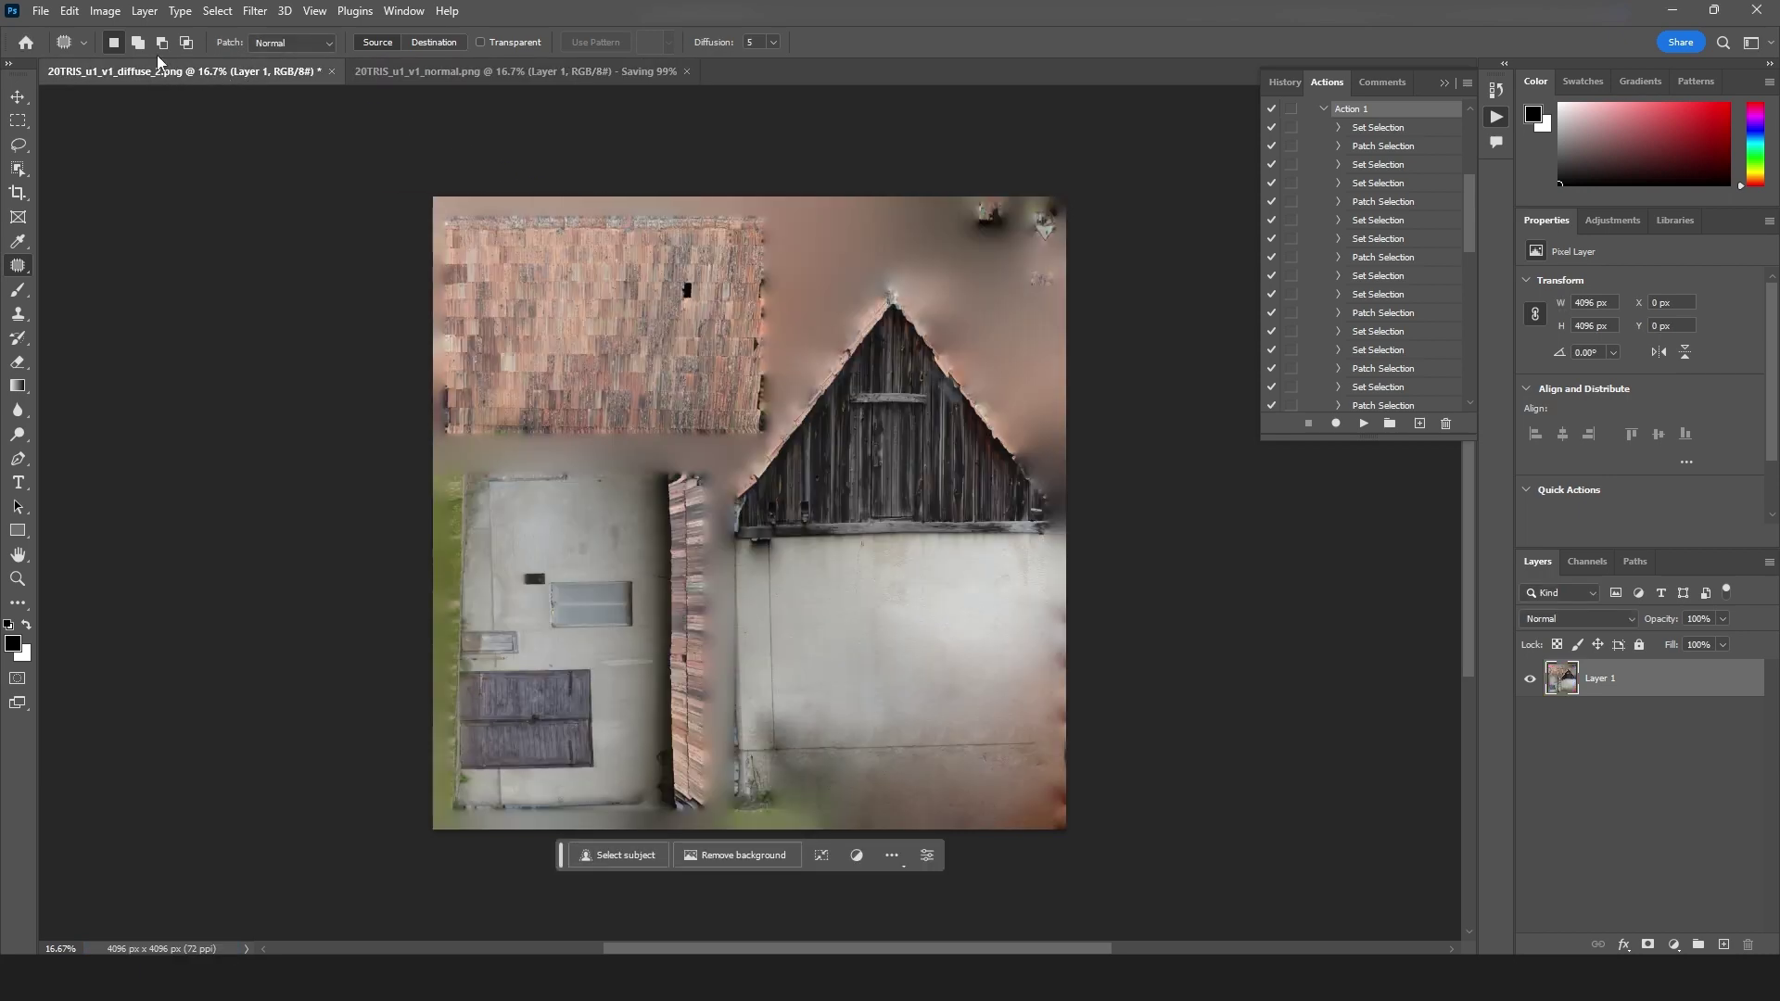
pyautogui.click(39, 13)
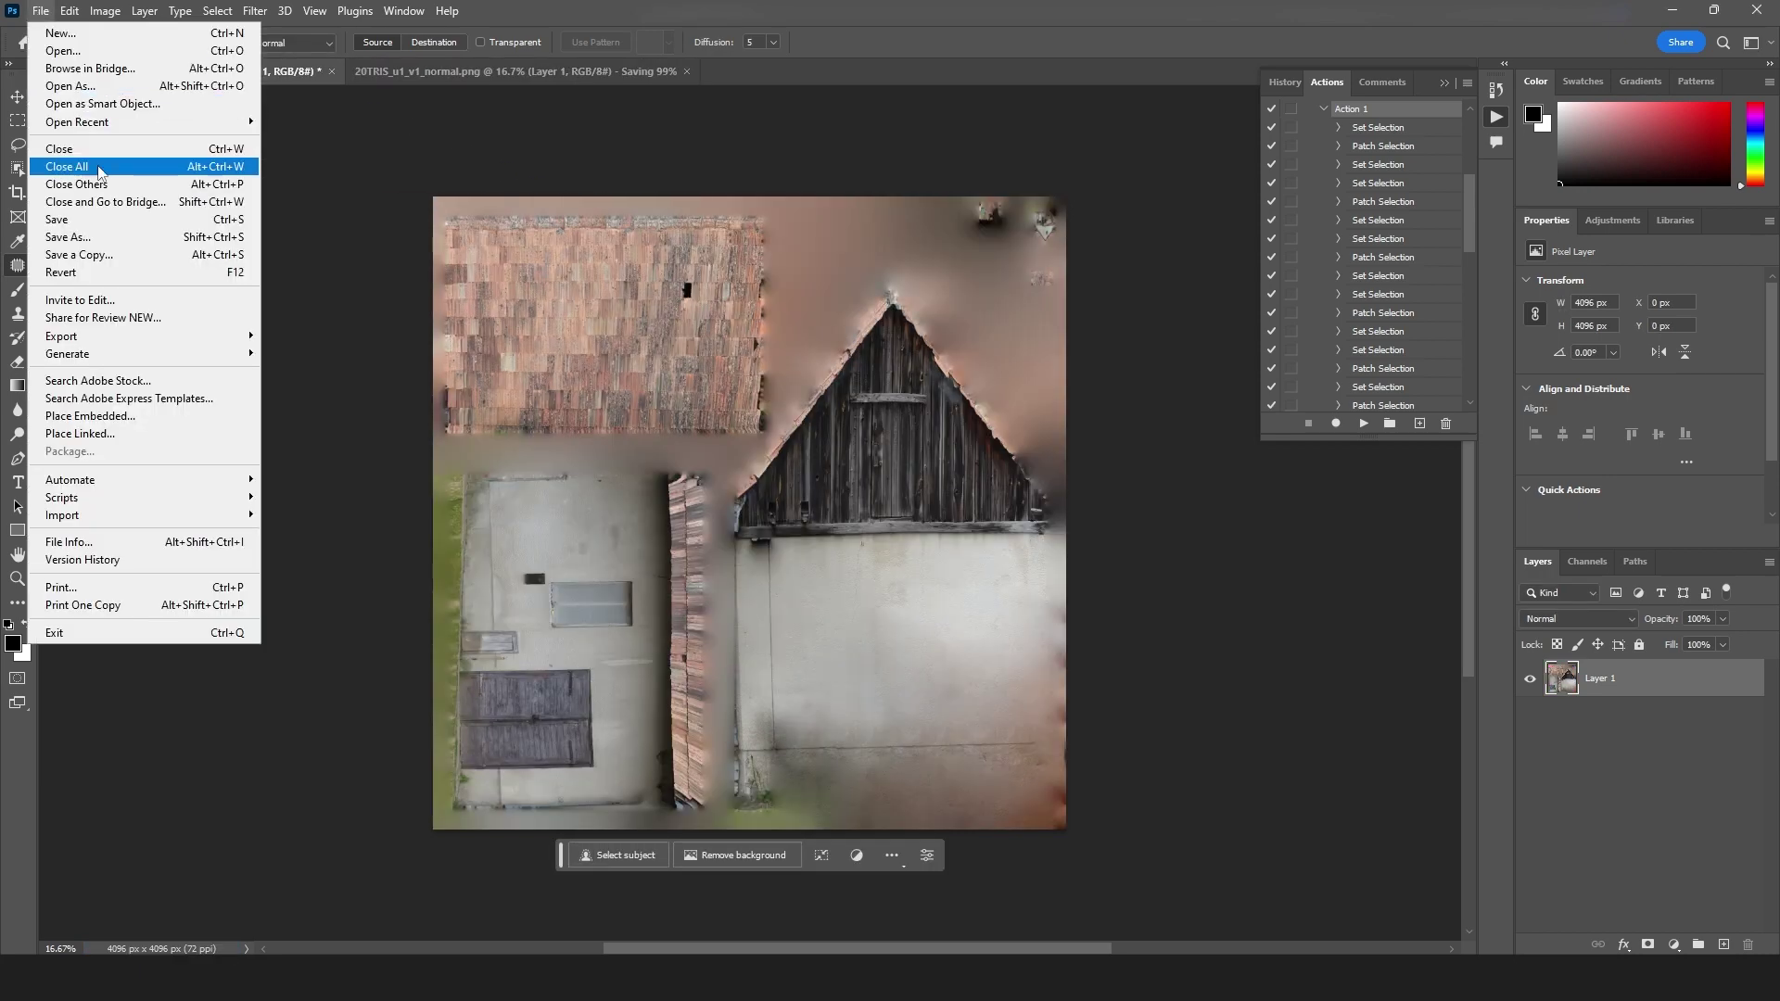
pyautogui.click(92, 230)
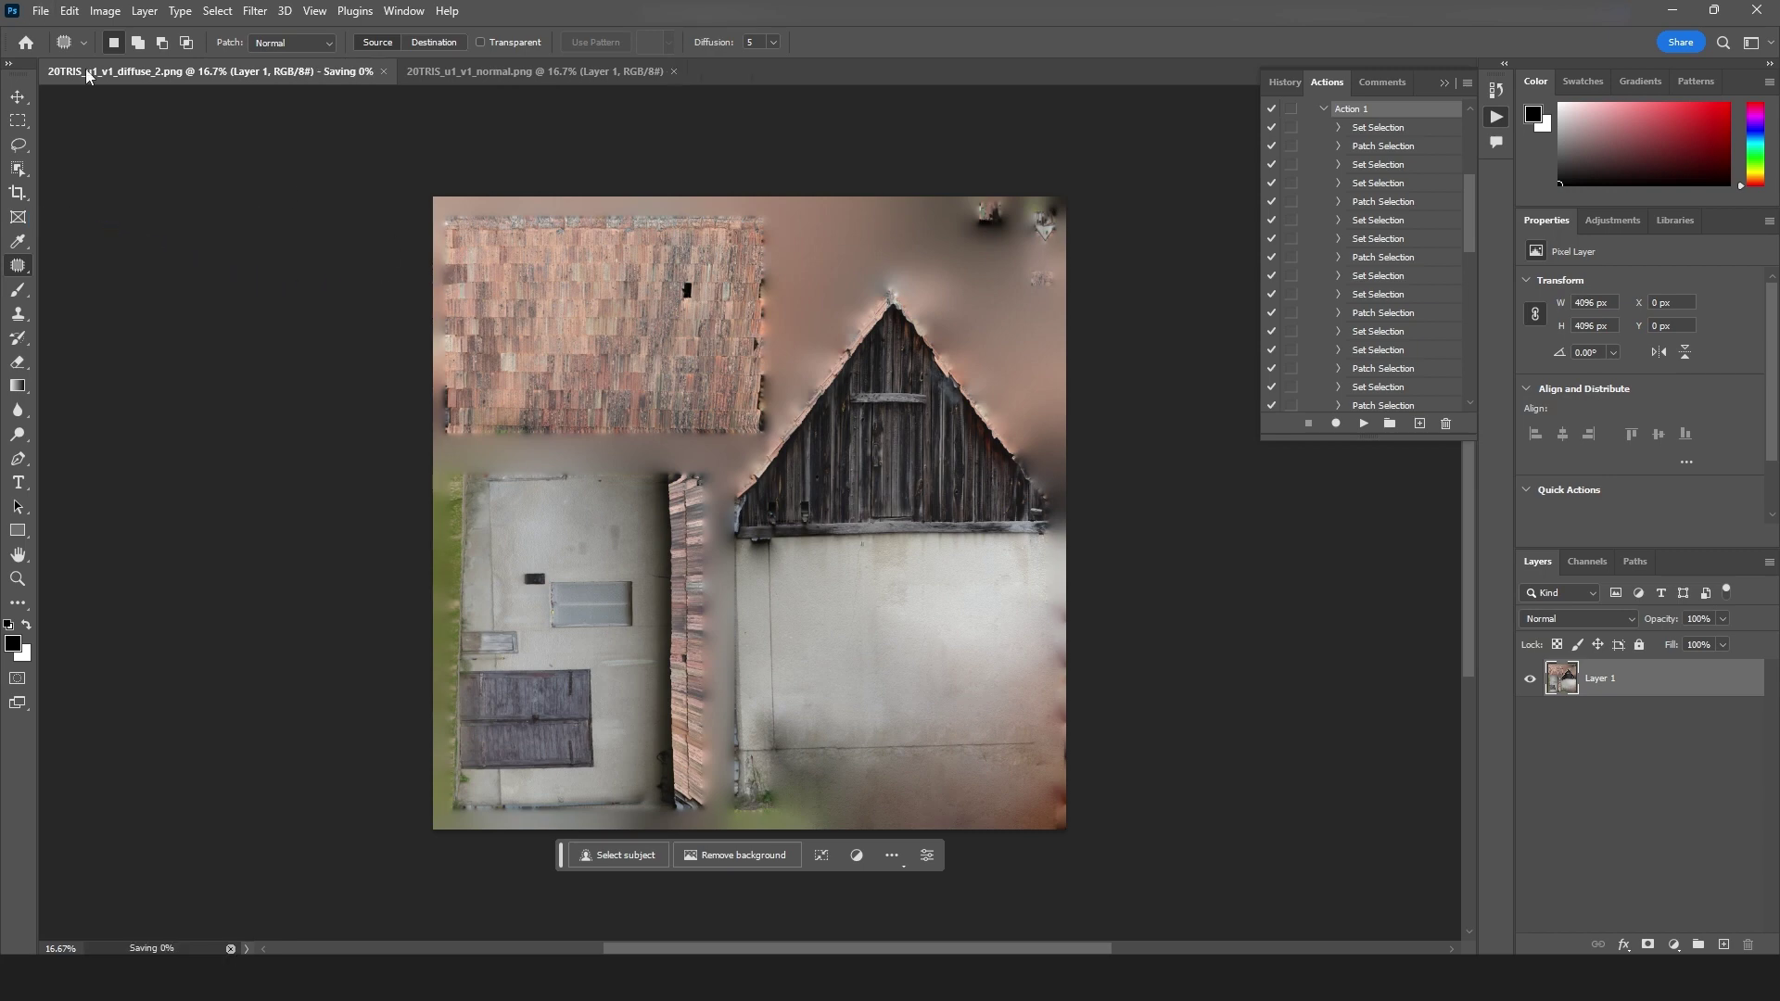
pyautogui.click(41, 12)
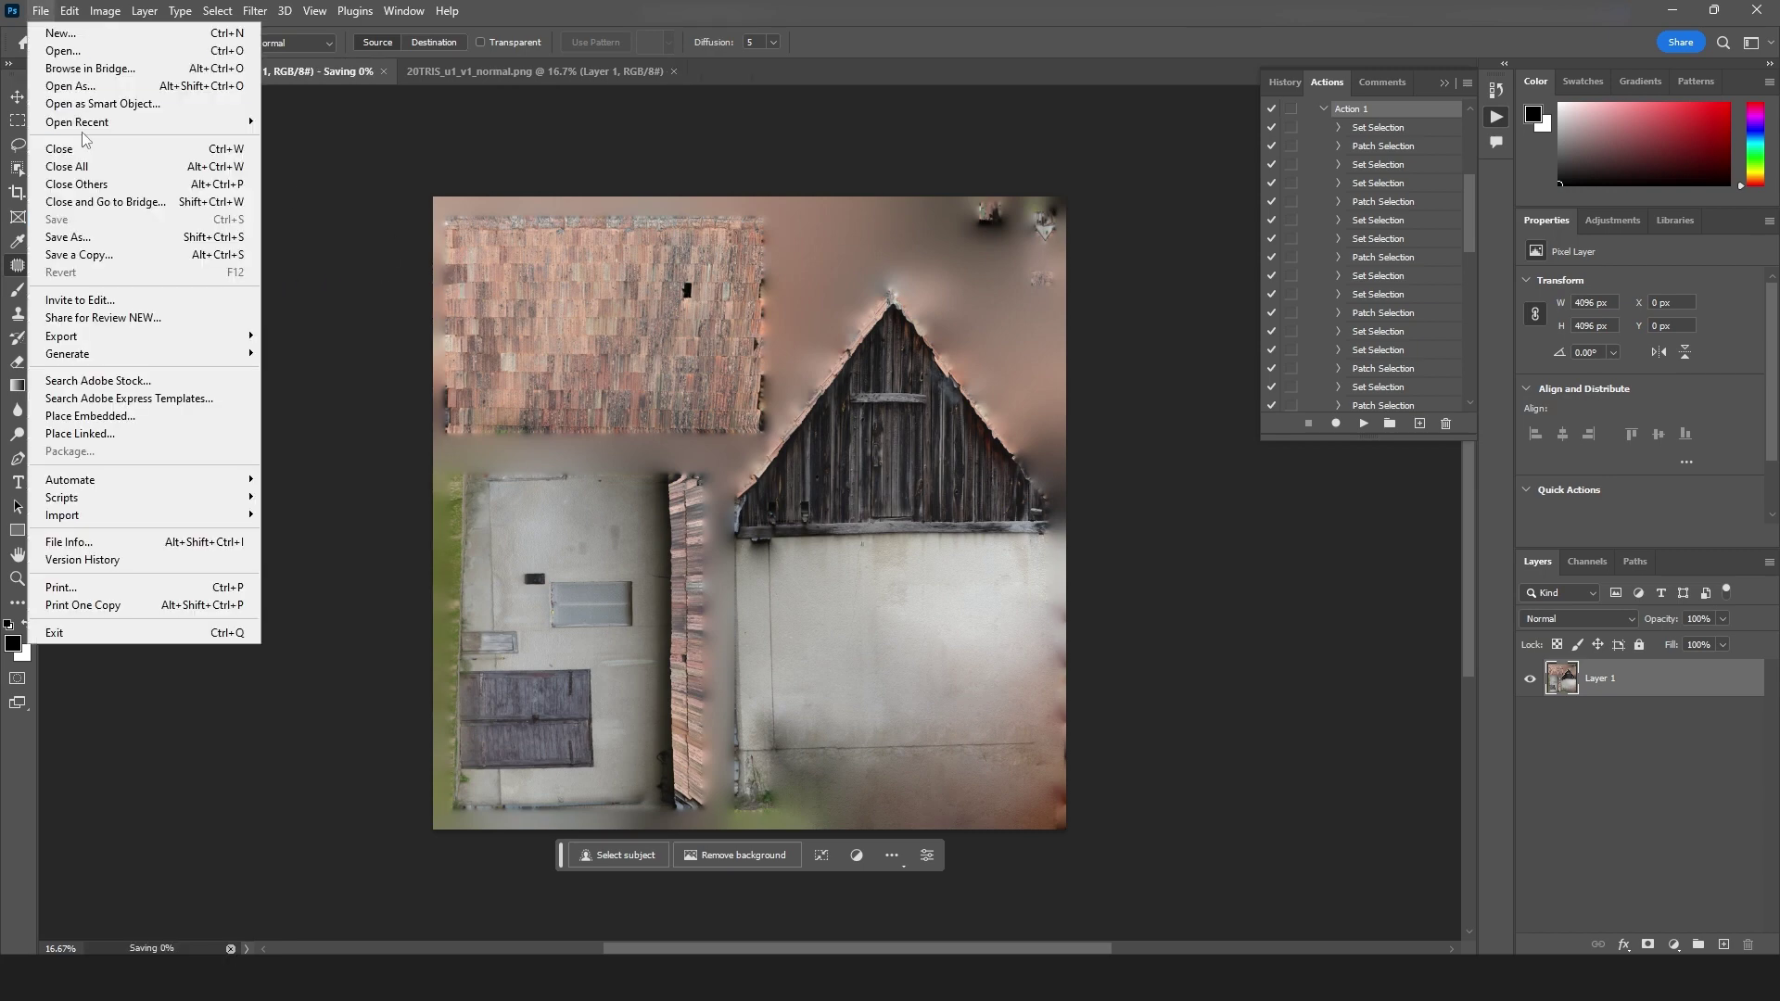
pyautogui.click(91, 237)
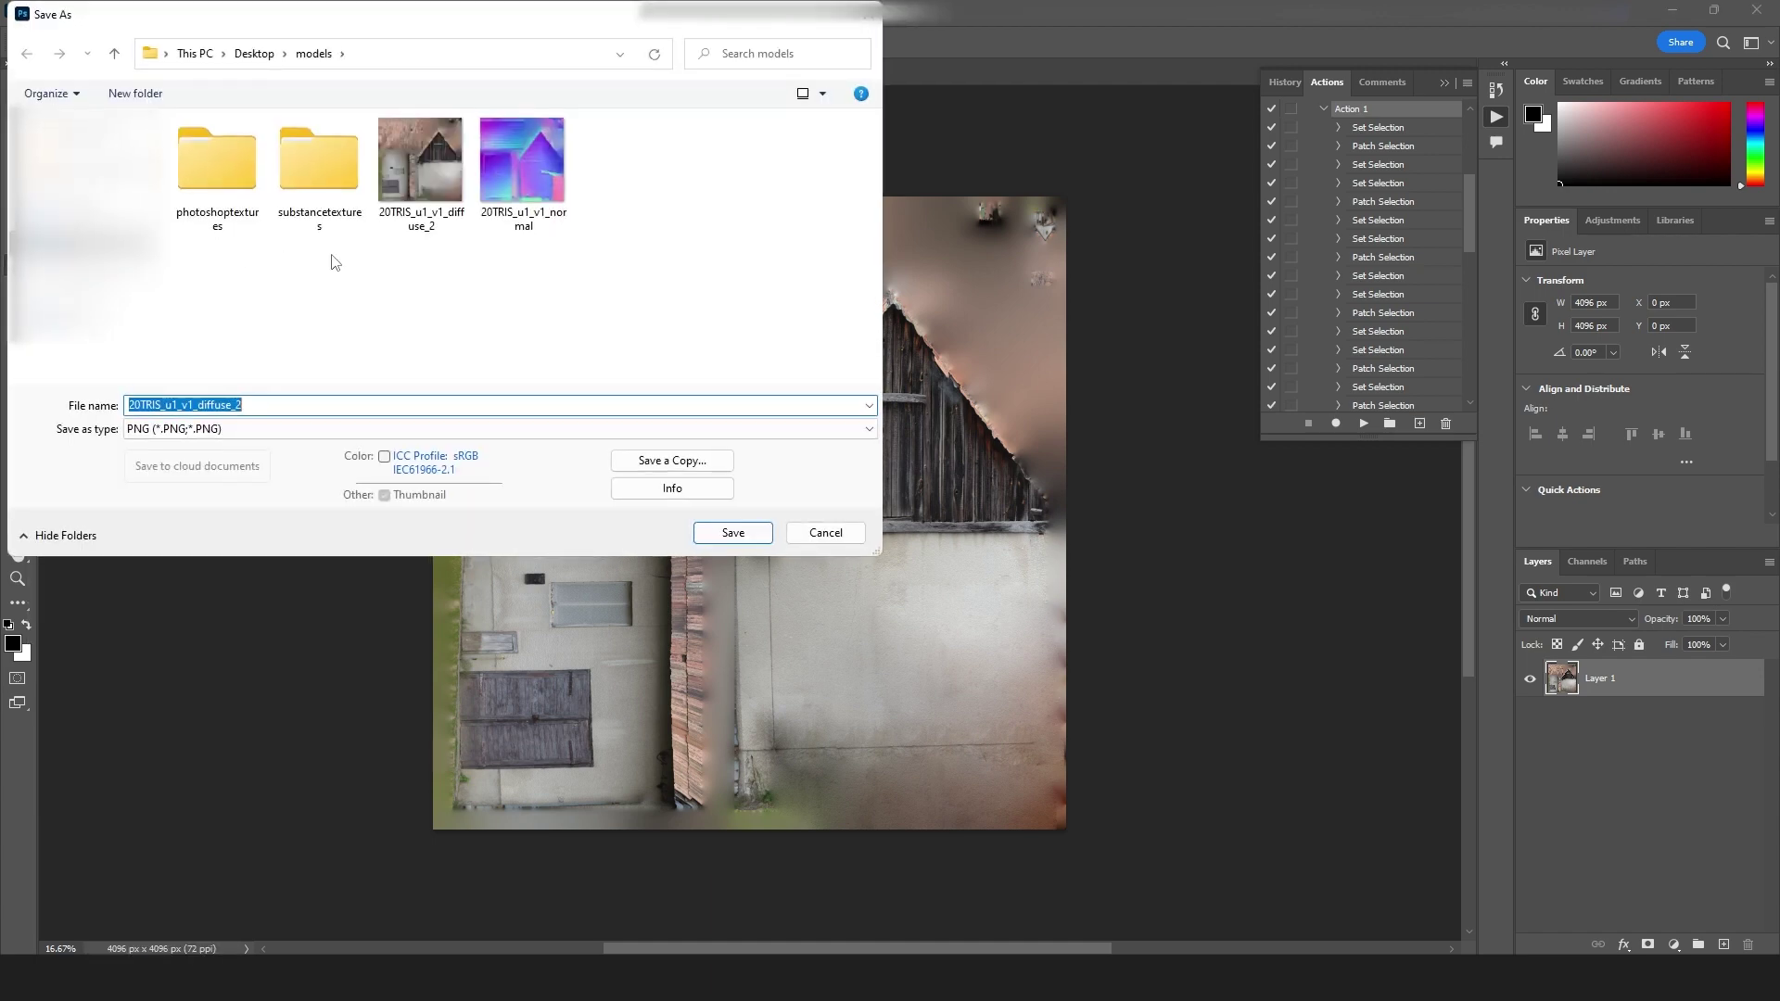
pyautogui.doubleClick(216, 180)
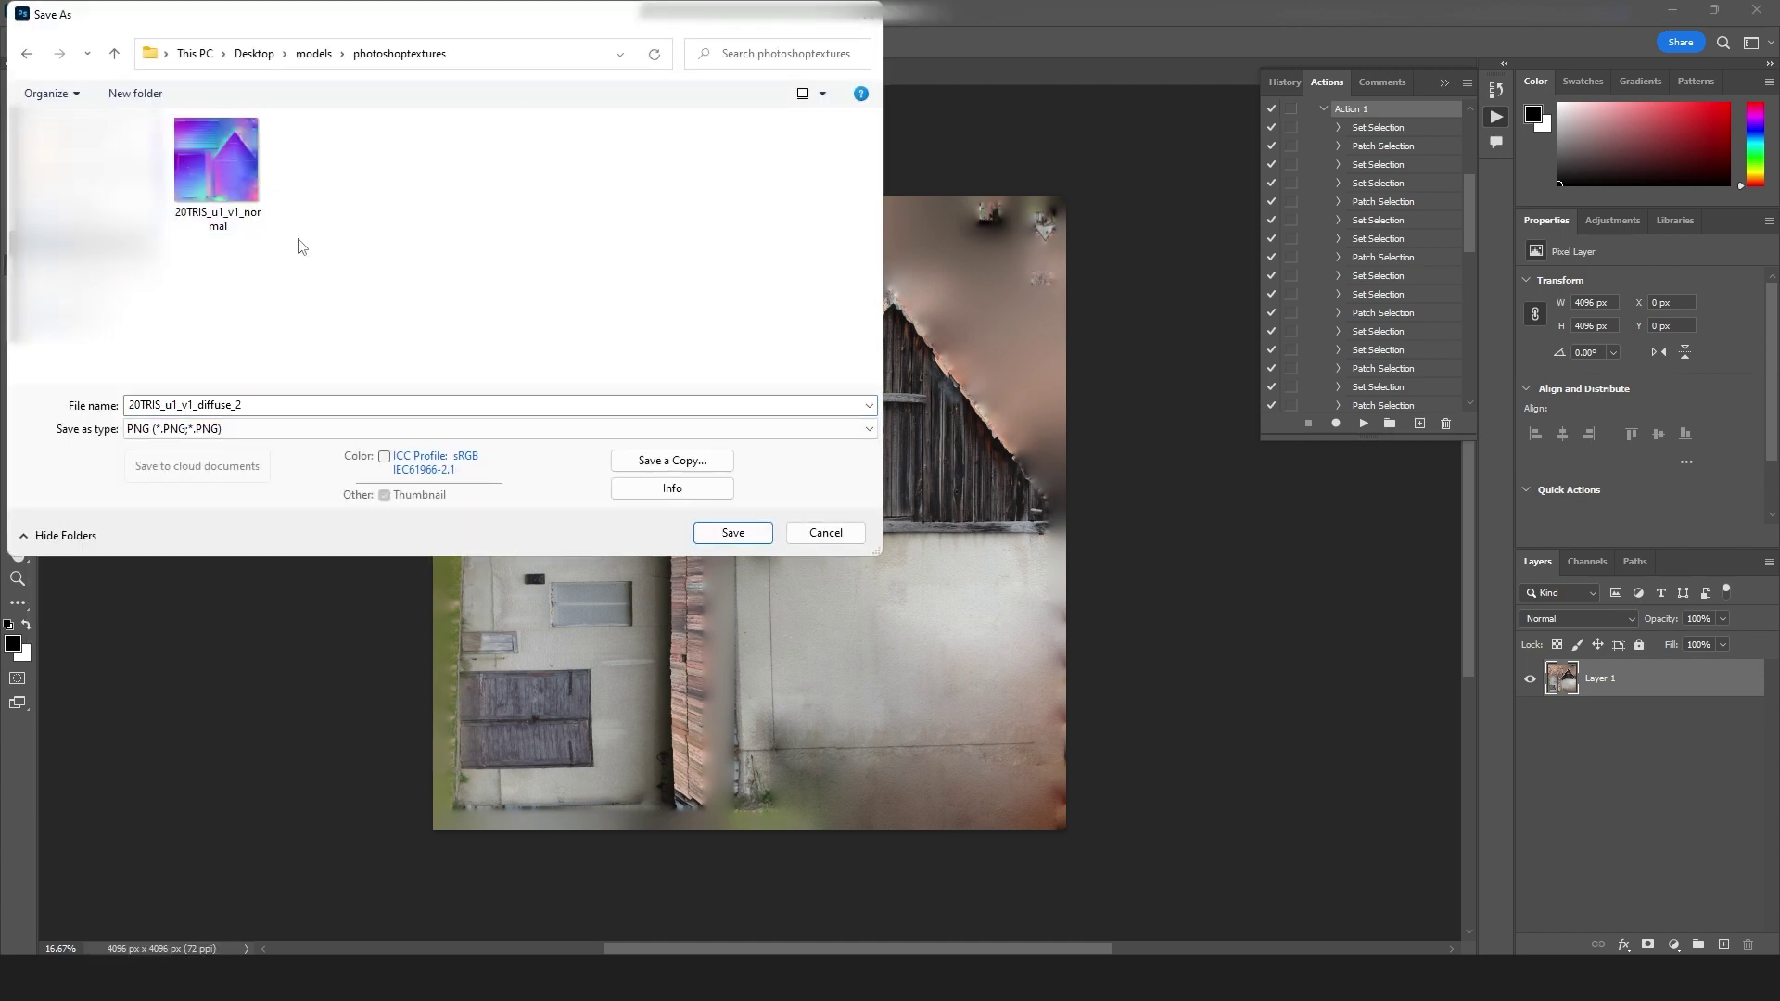
pyautogui.click(721, 534)
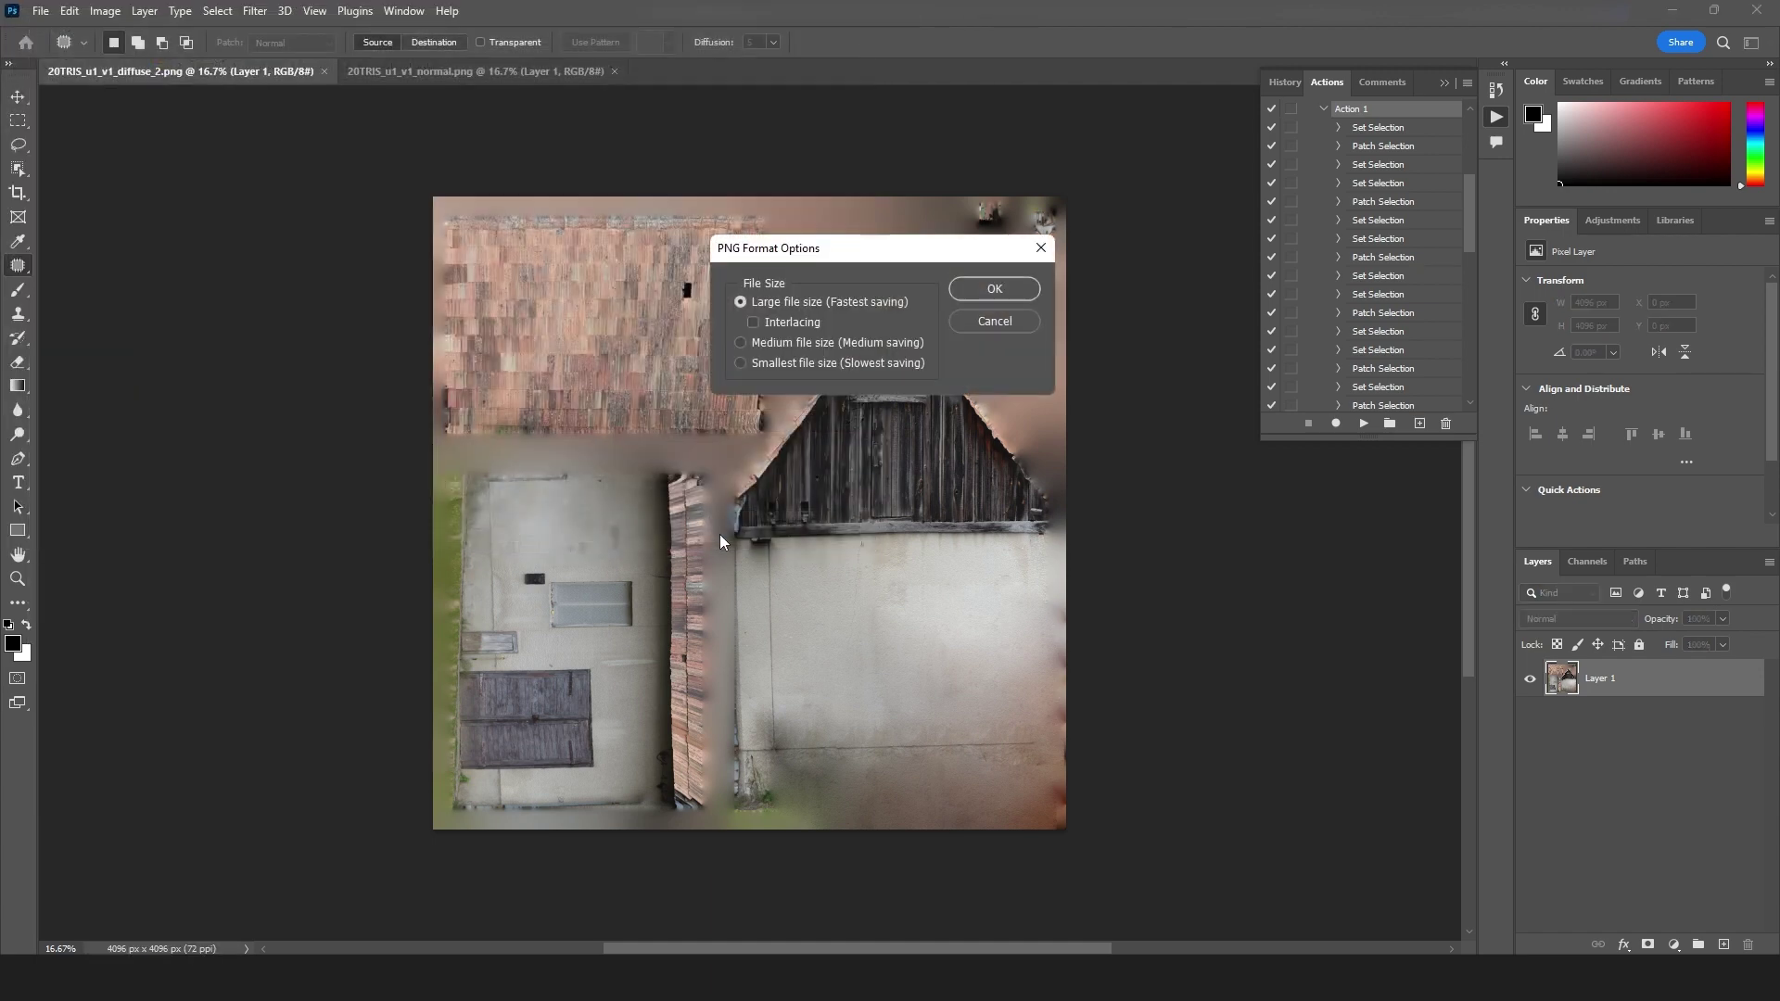
pyautogui.click(979, 295)
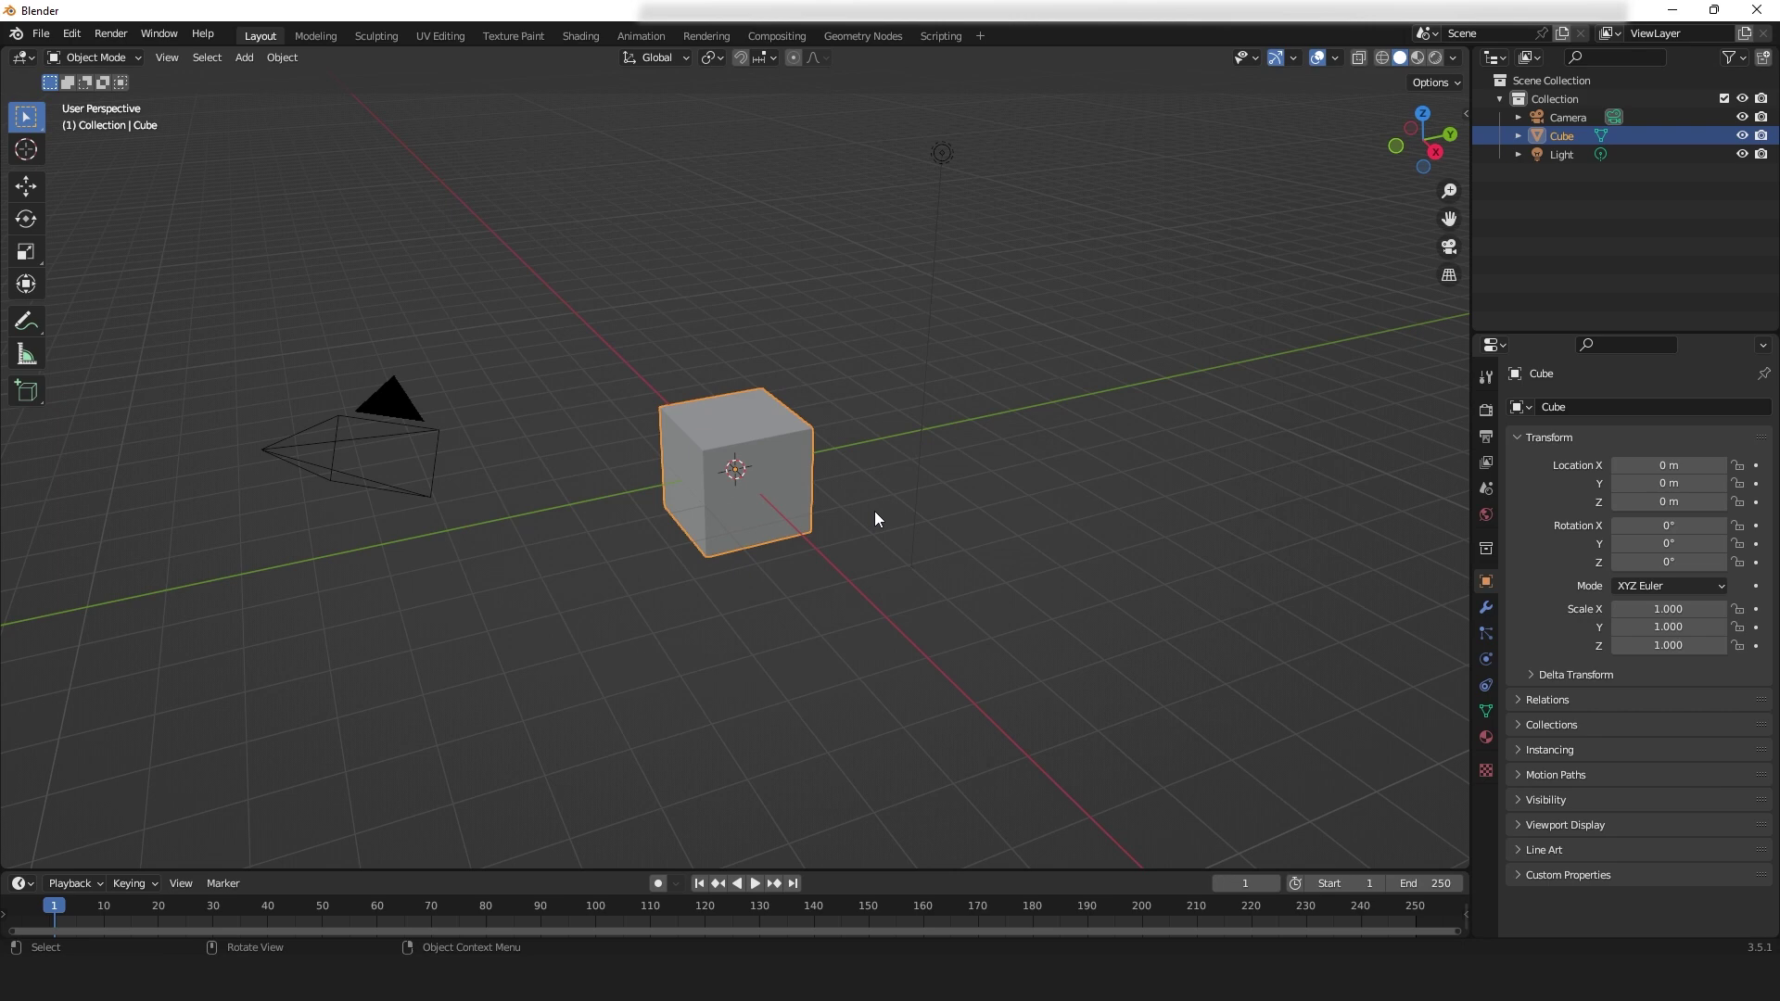
# - Replace the default cube with the imported 20tris.obj house mesh and enlarge the bottom editor area
pyautogui.press('x')
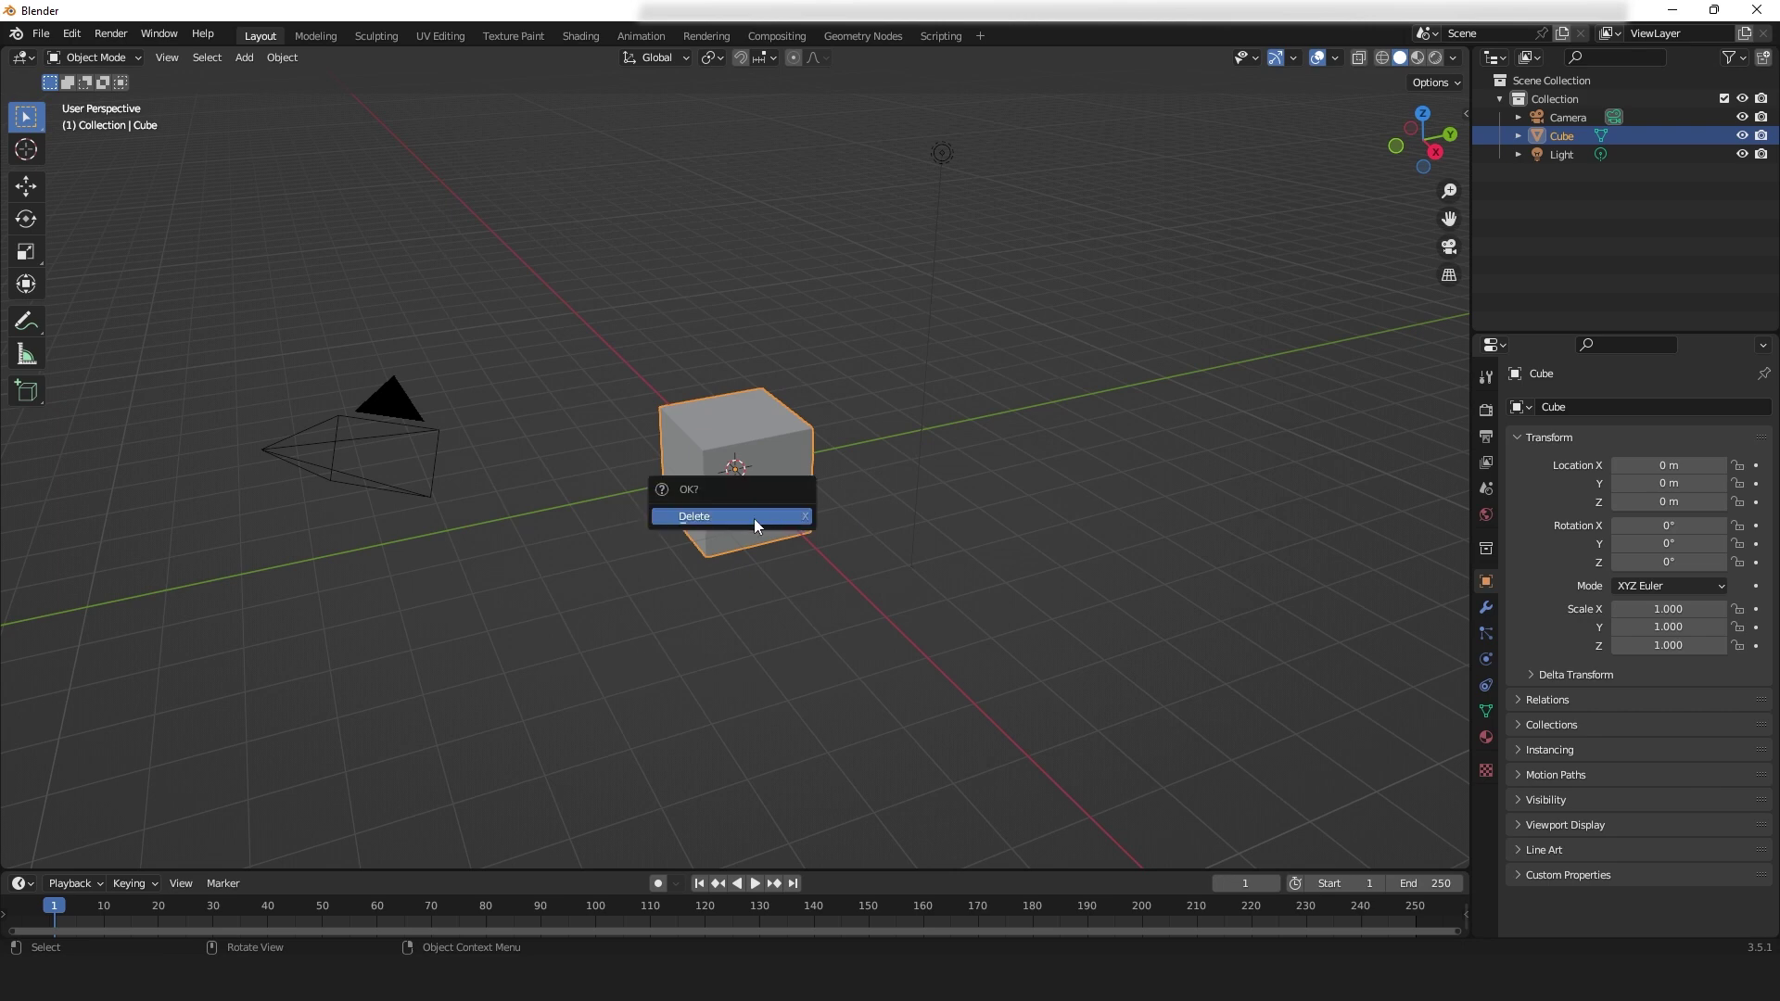
pyautogui.click(753, 517)
pyautogui.click(37, 35)
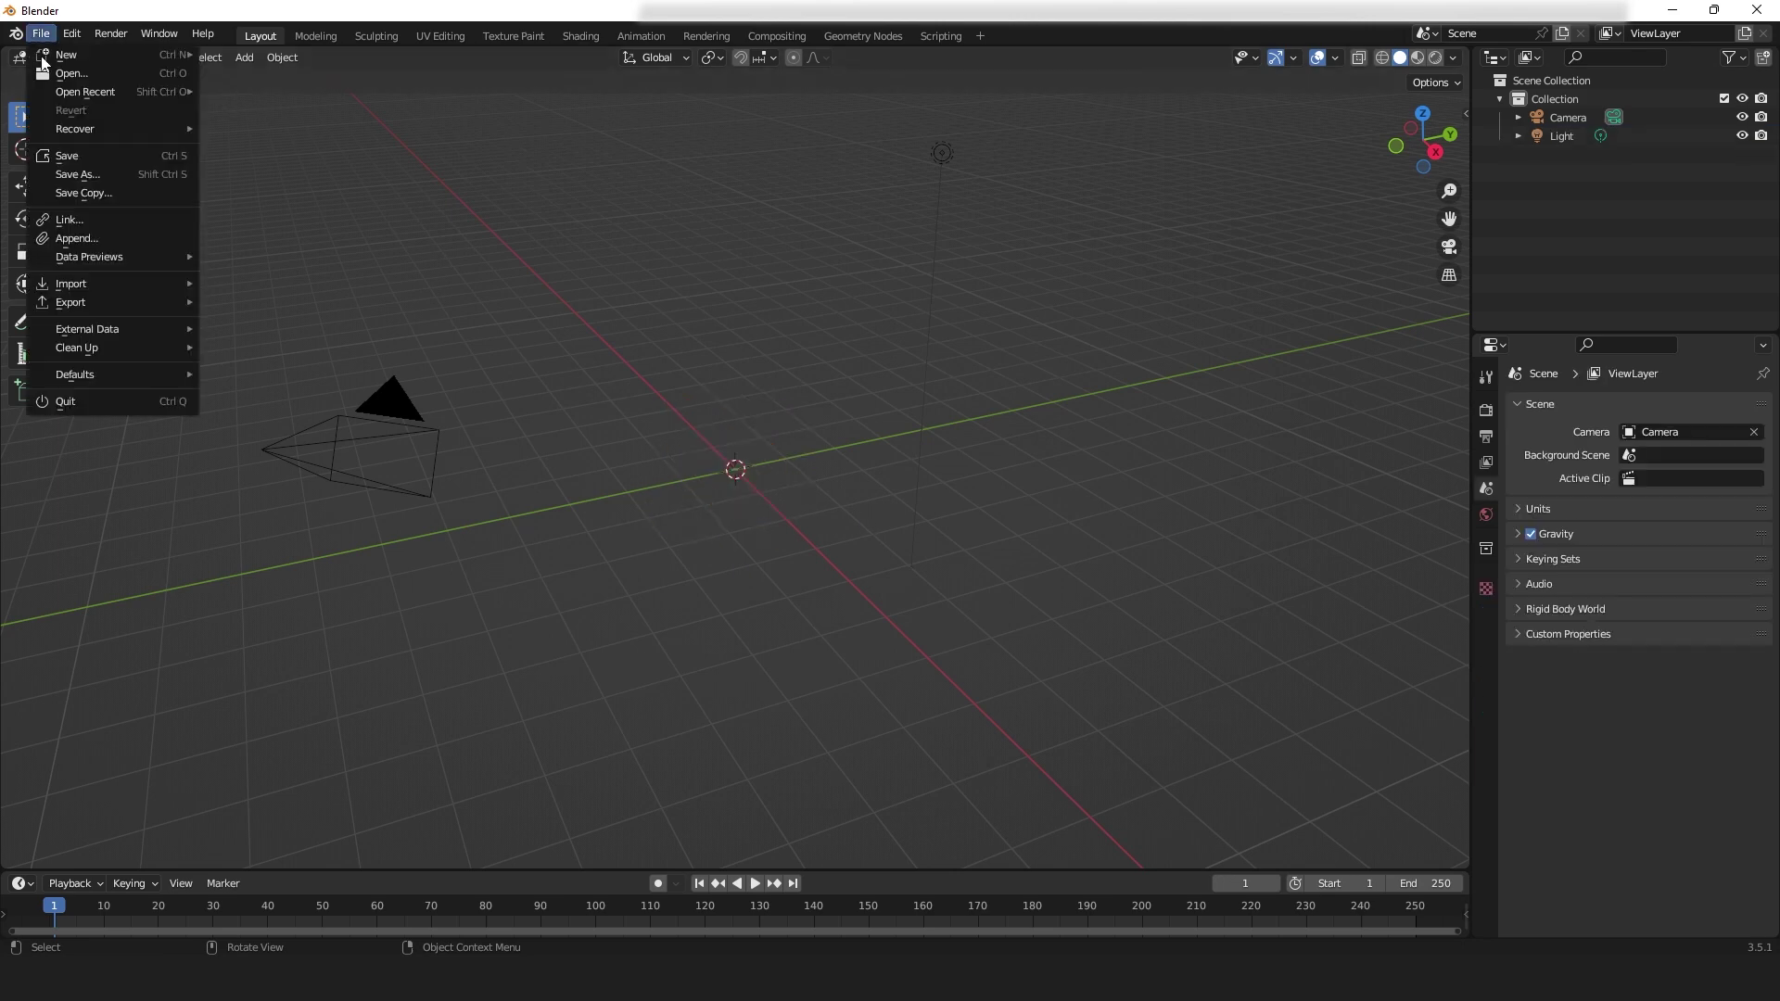
pyautogui.moveTo(104, 282)
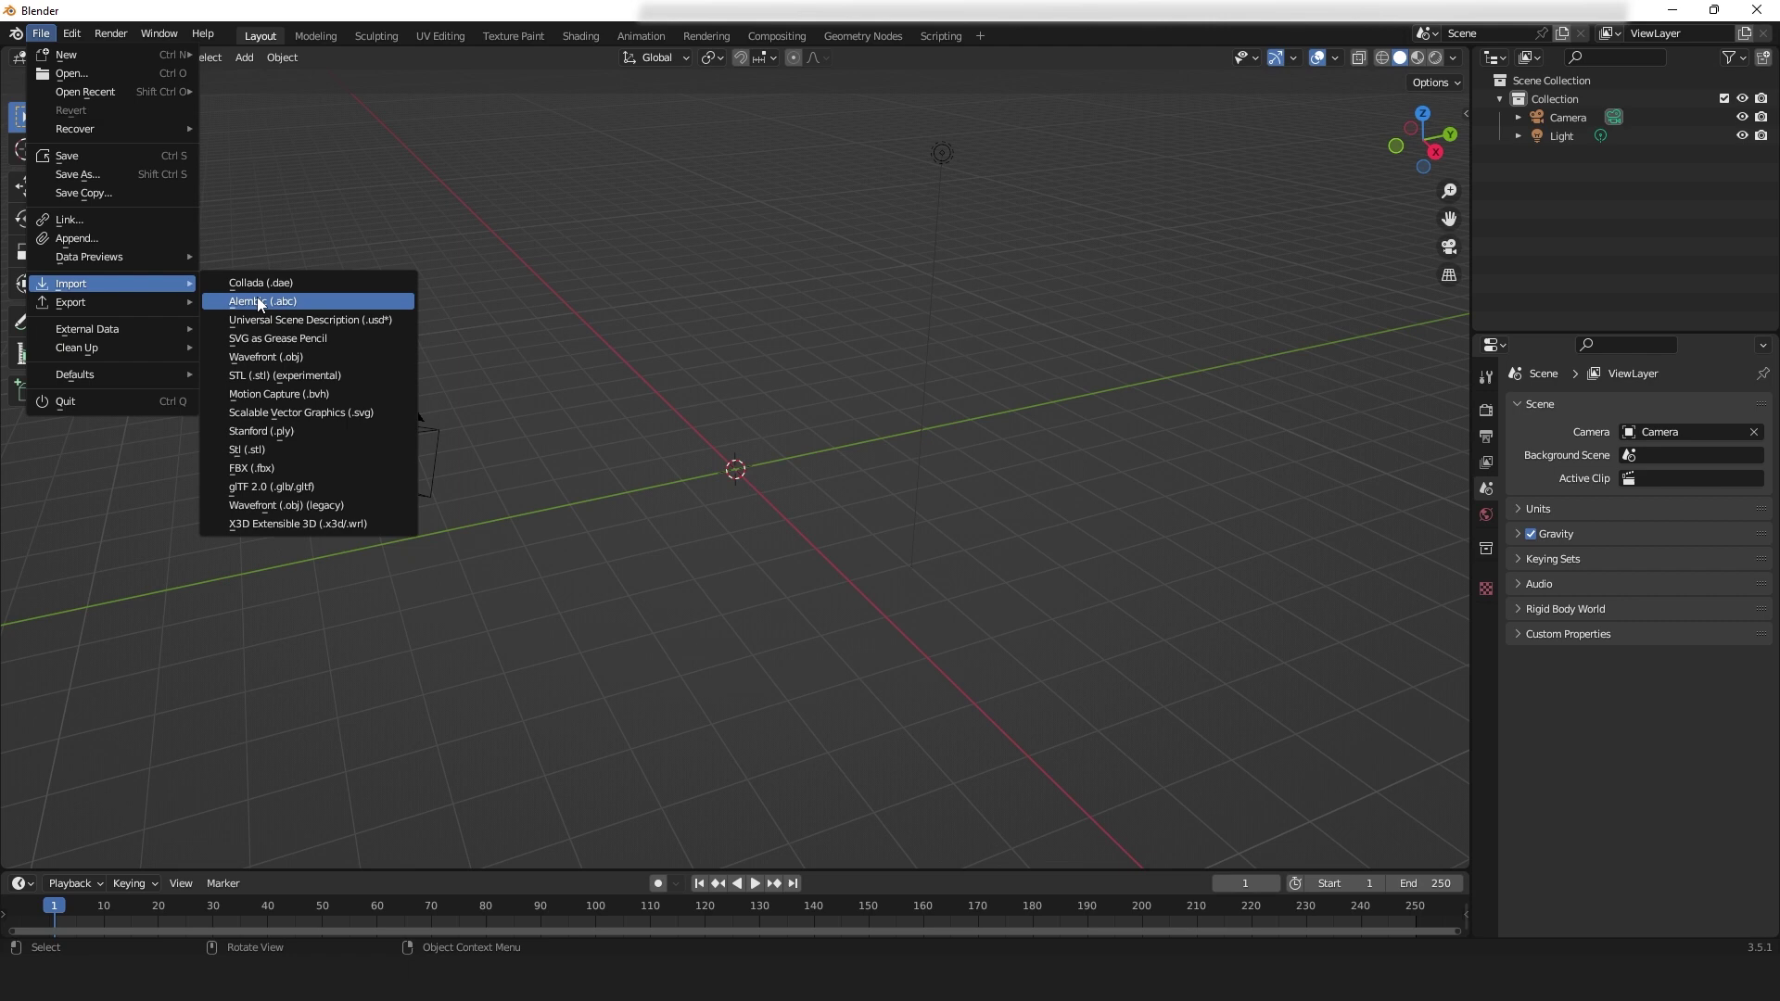
pyautogui.click(291, 358)
pyautogui.click(459, 711)
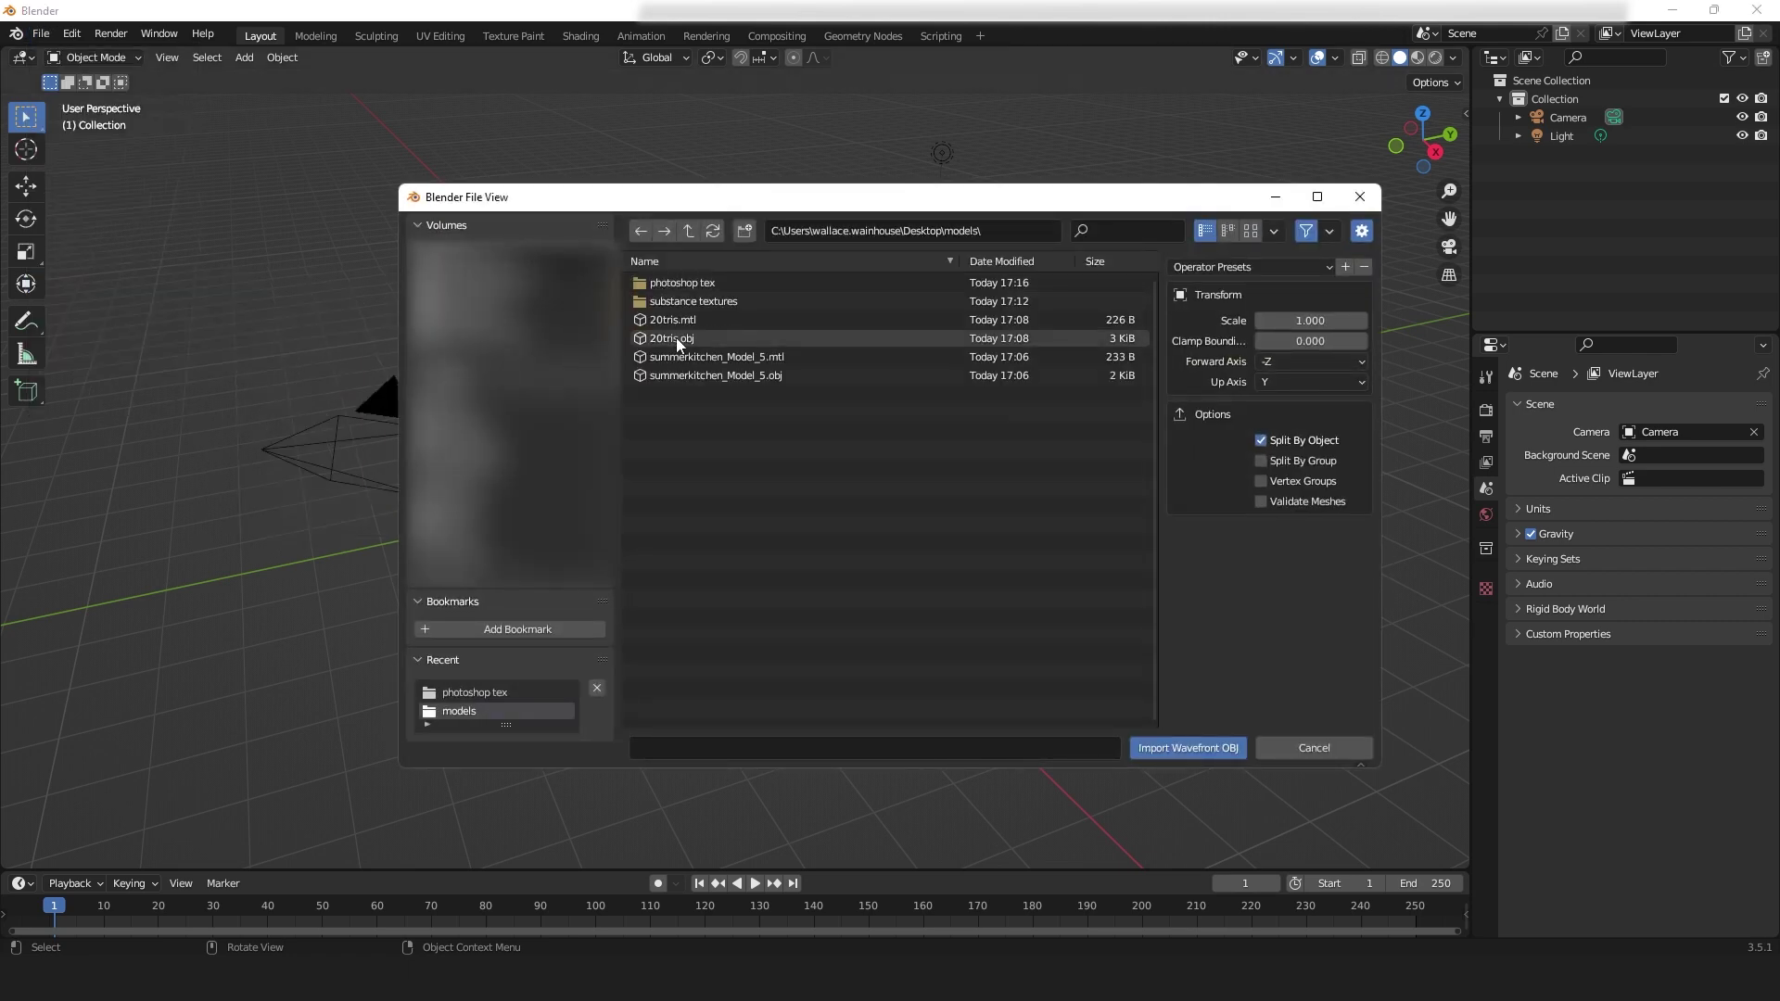
pyautogui.doubleClick(677, 337)
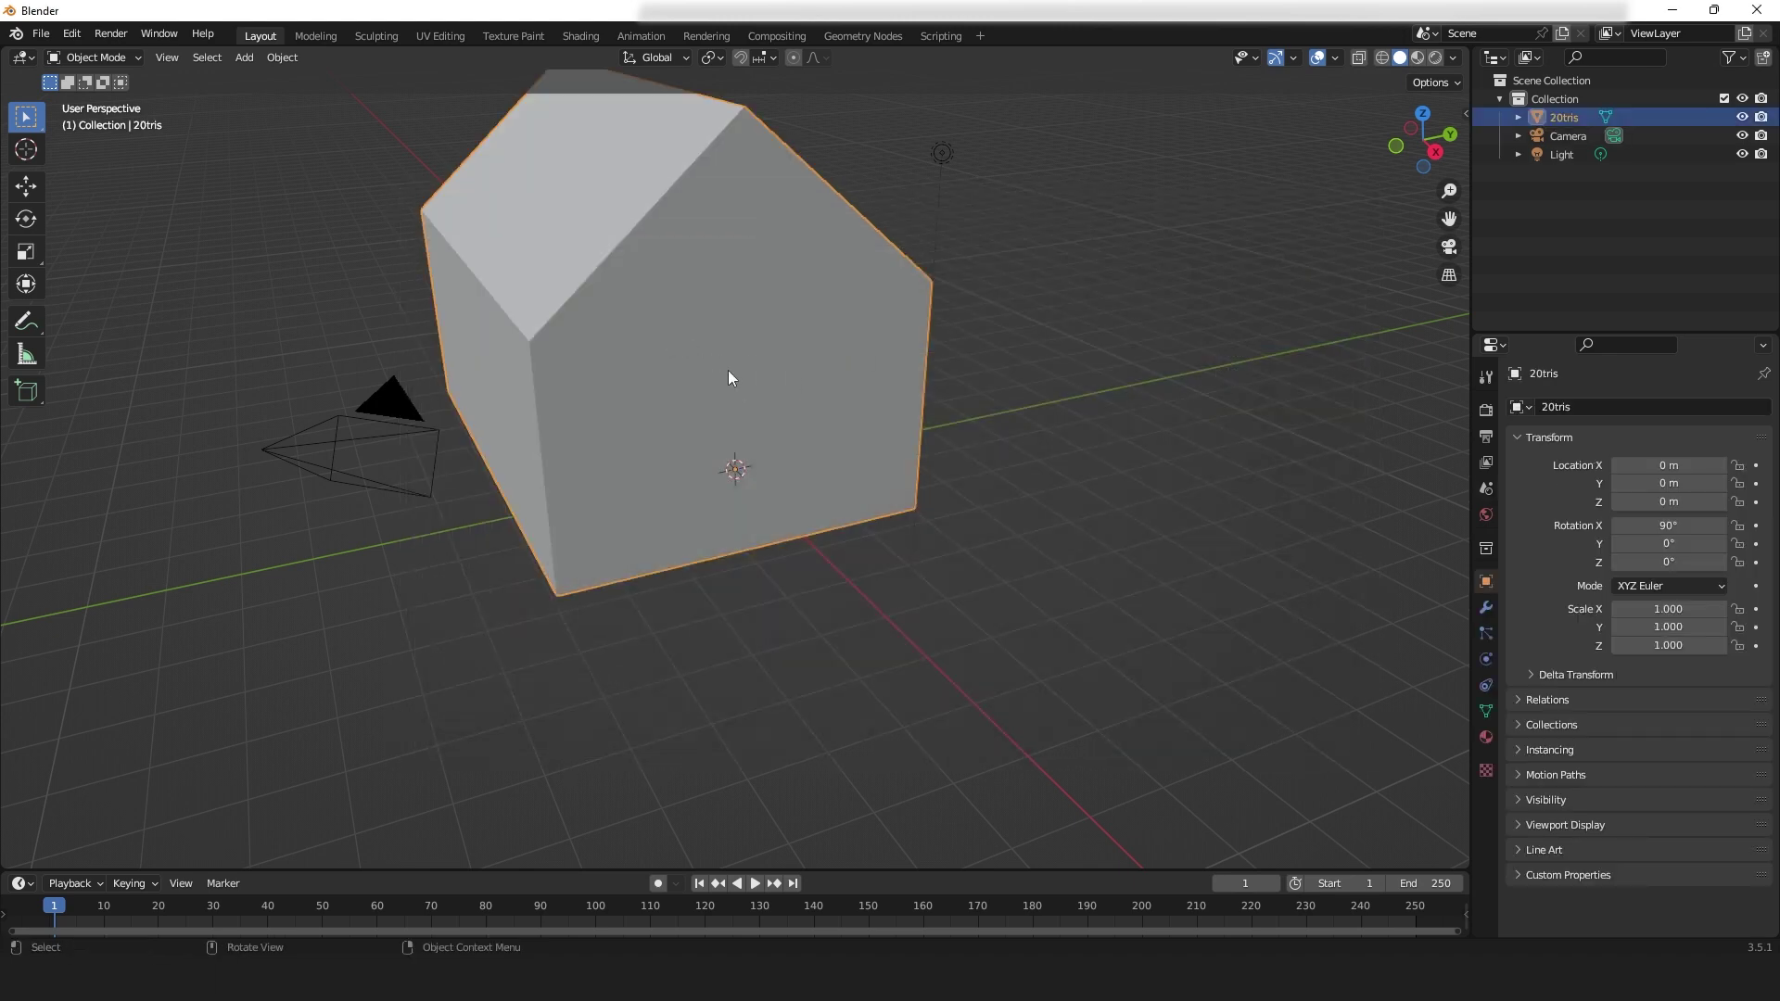
pyautogui.moveTo(728, 377); pyautogui.dragTo(871, 472, button='middle')
pyautogui.moveTo(272, 870); pyautogui.dragTo(185, 567)
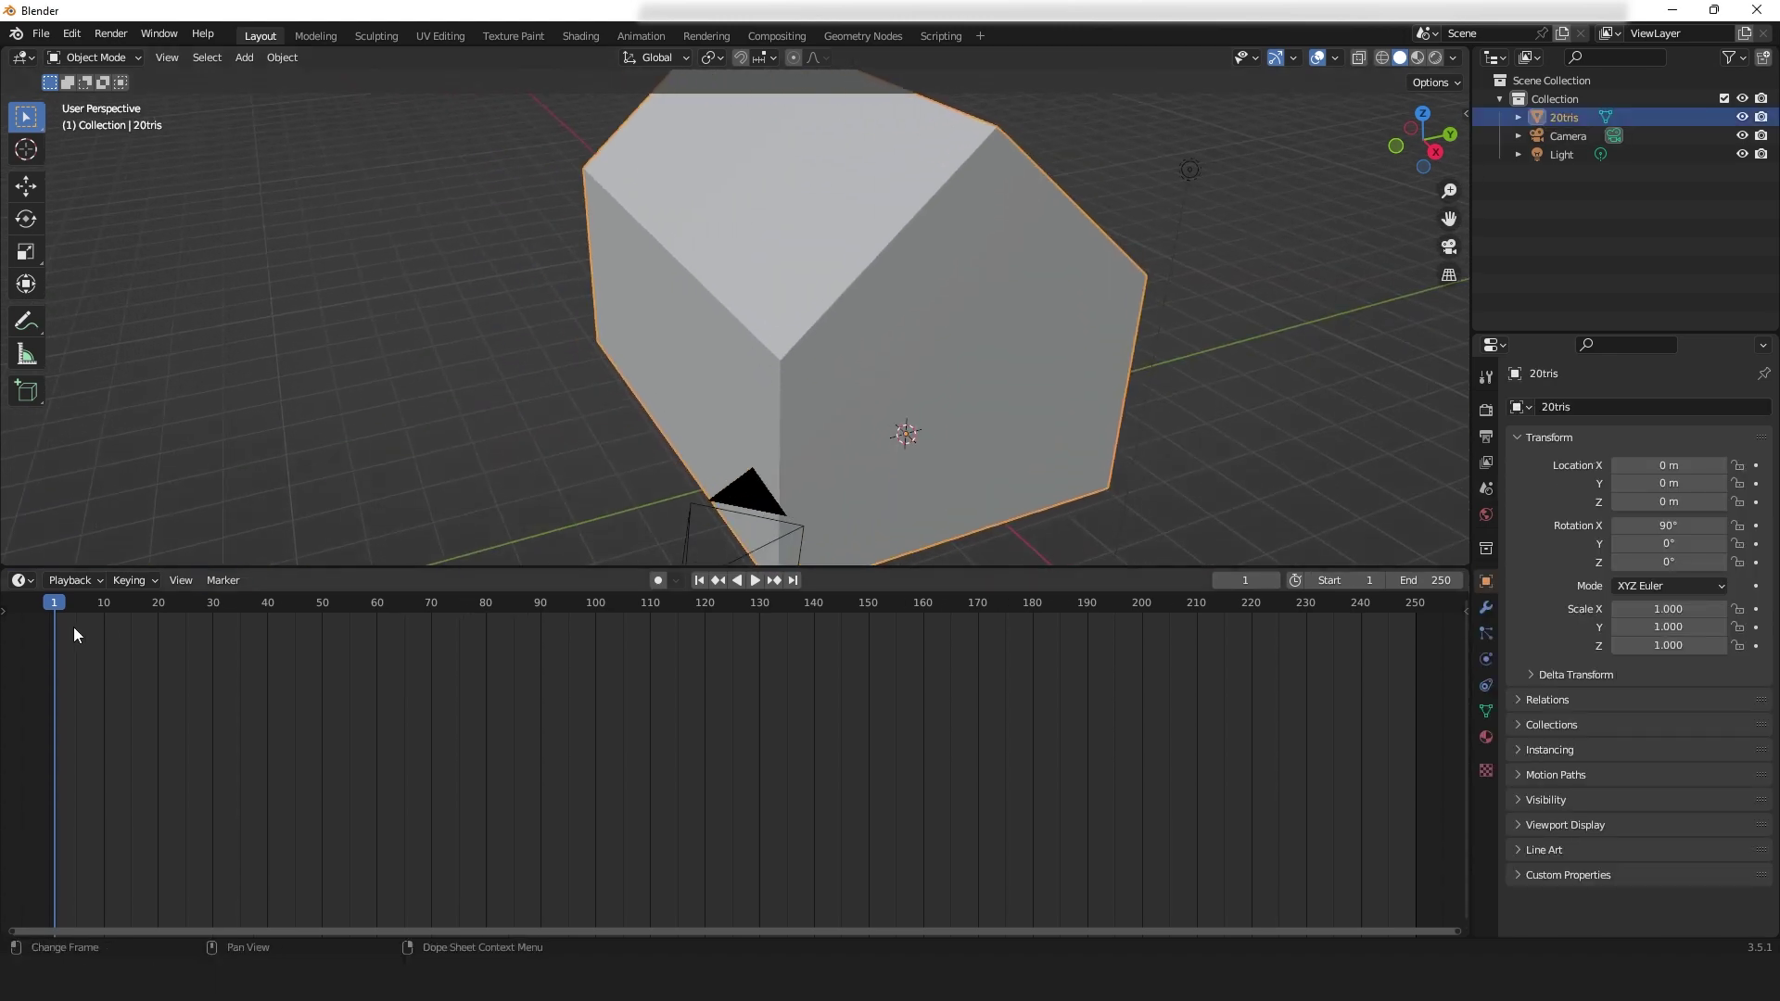
# - Make the bottom area a Shader Editor and set viewport shading to Flat lighting with Texture colour
pyautogui.click(22, 581)
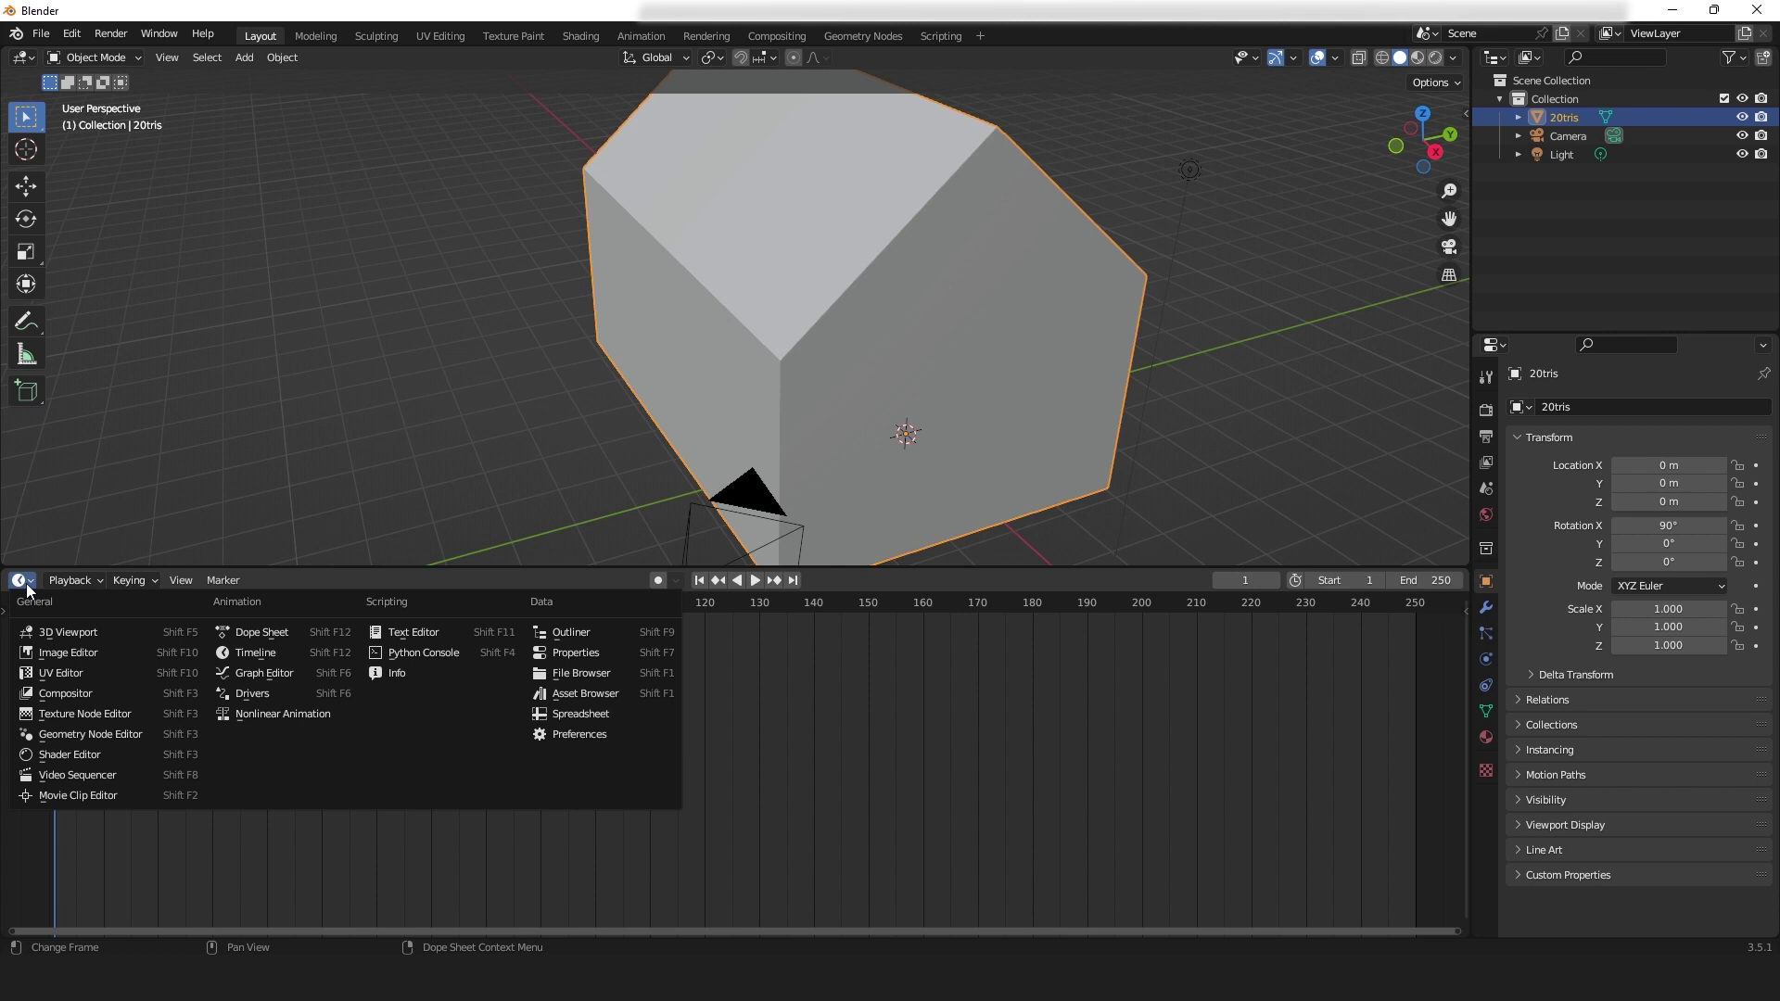
pyautogui.click(70, 754)
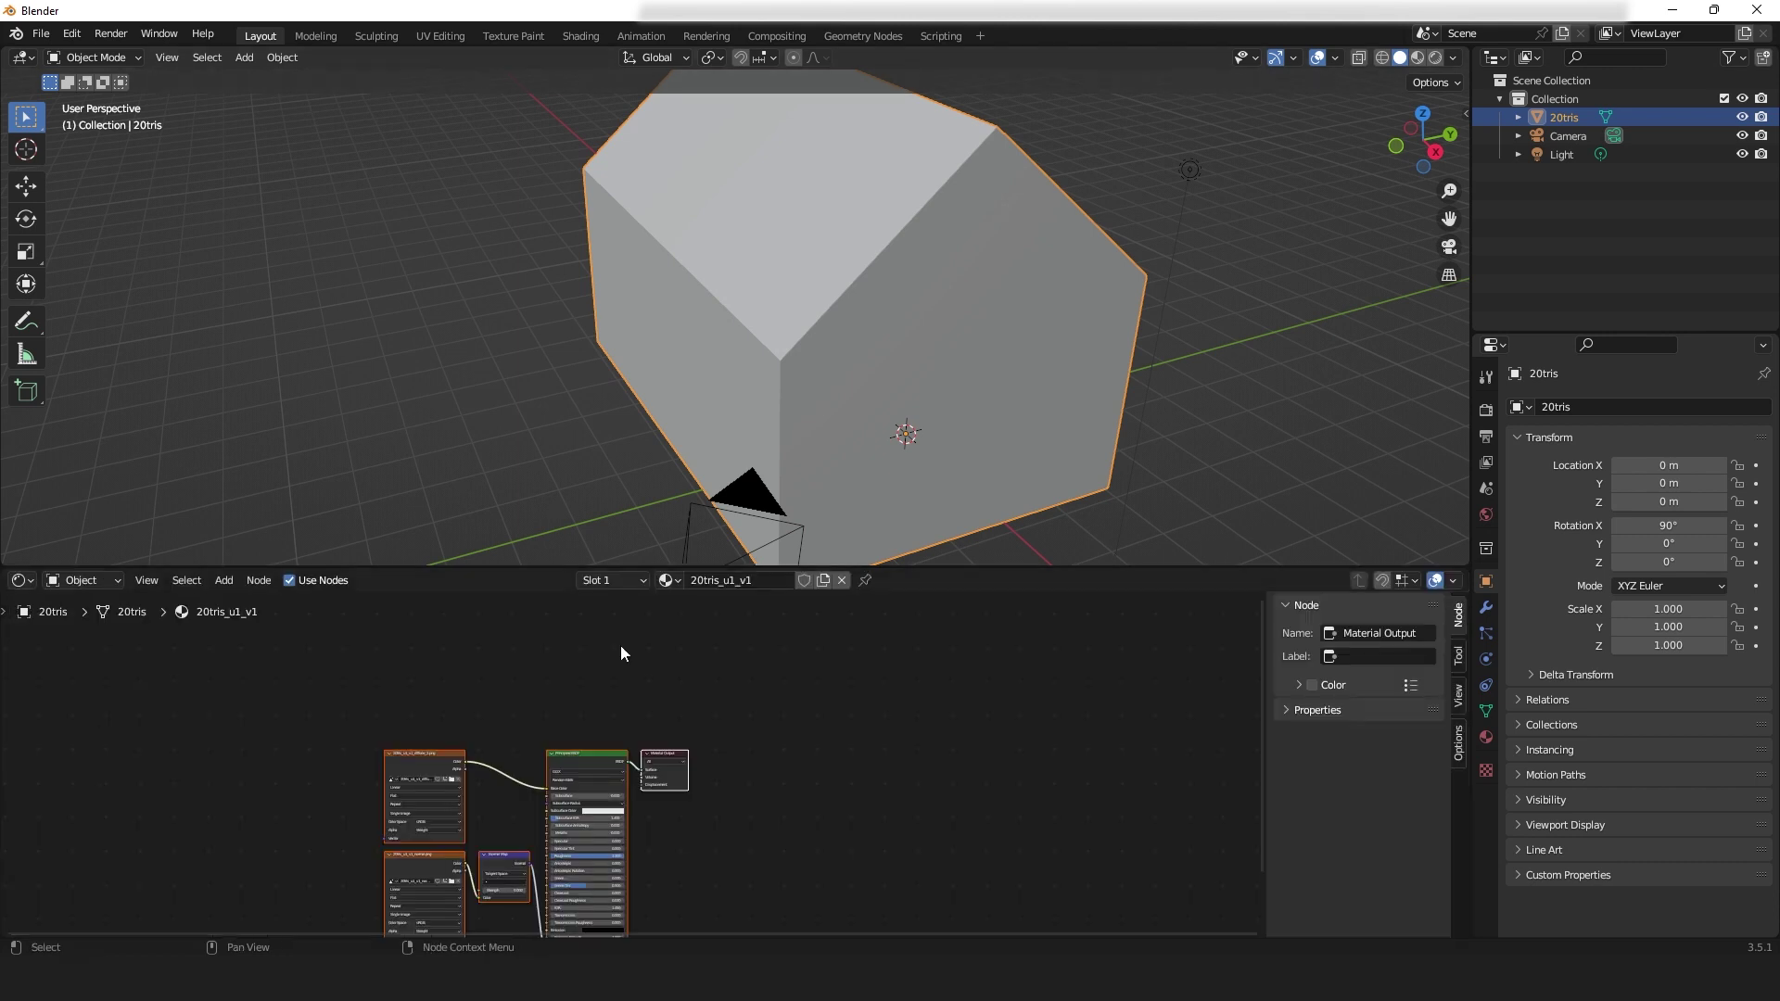
pyautogui.click(1453, 59)
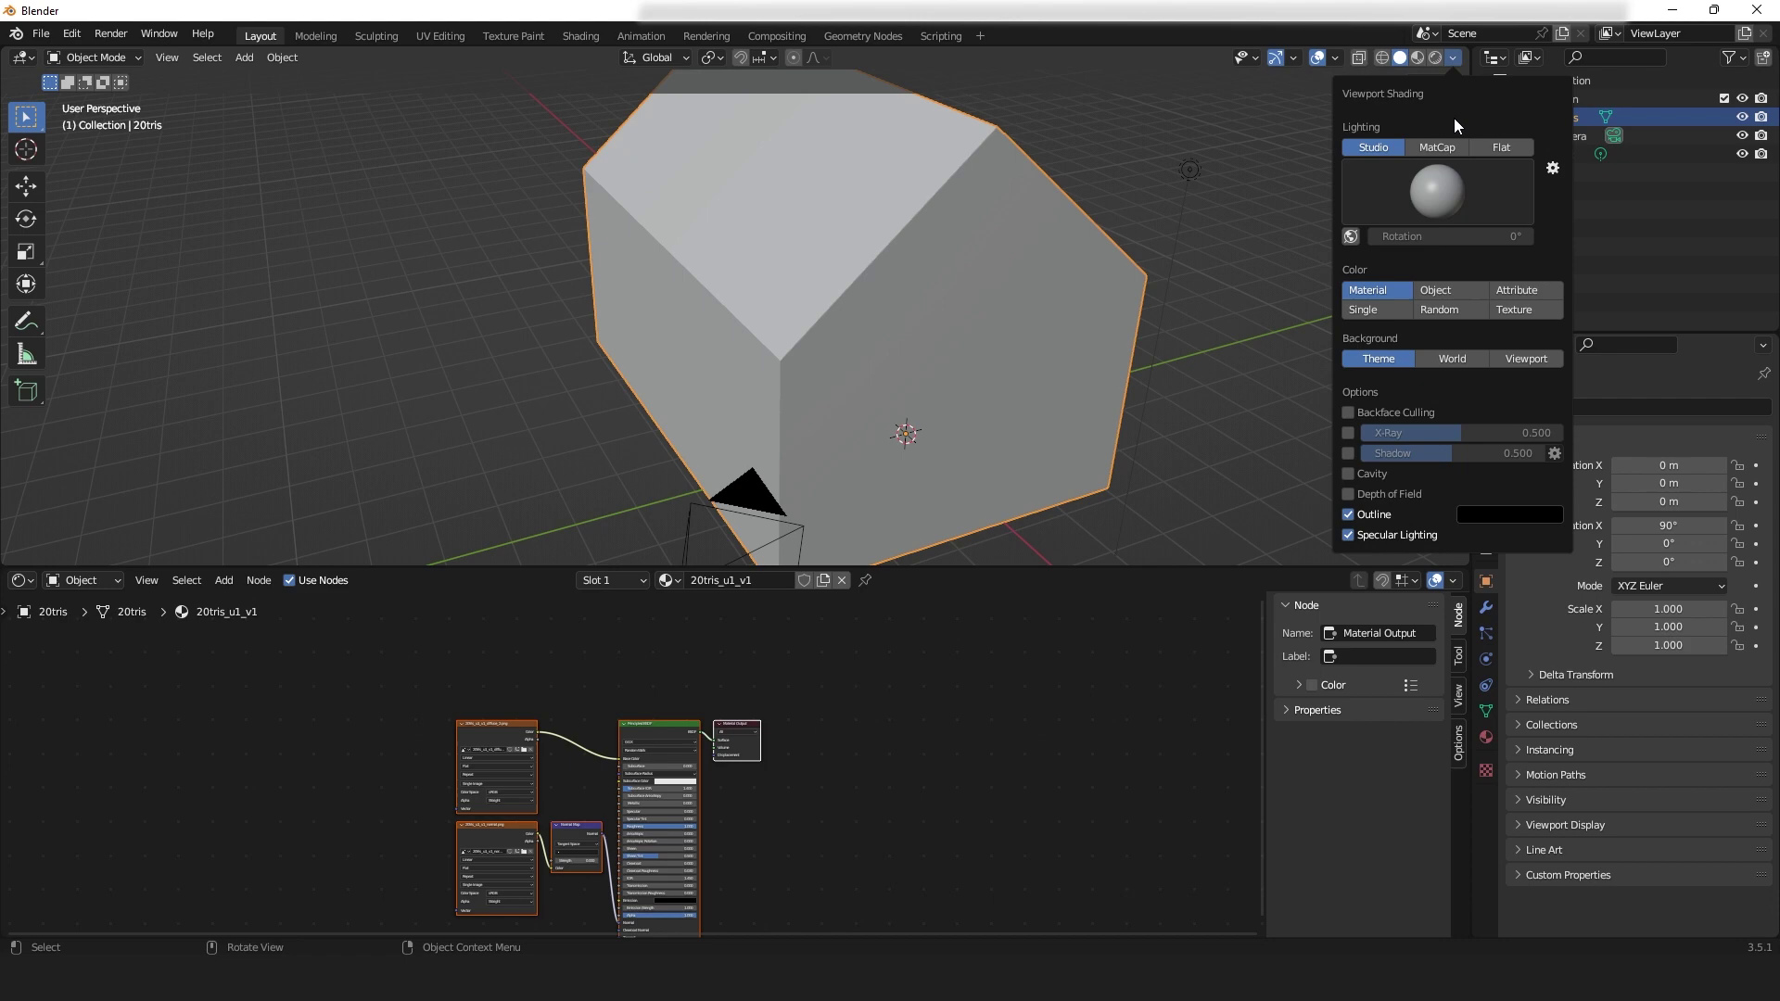
pyautogui.click(1498, 148)
pyautogui.click(1519, 226)
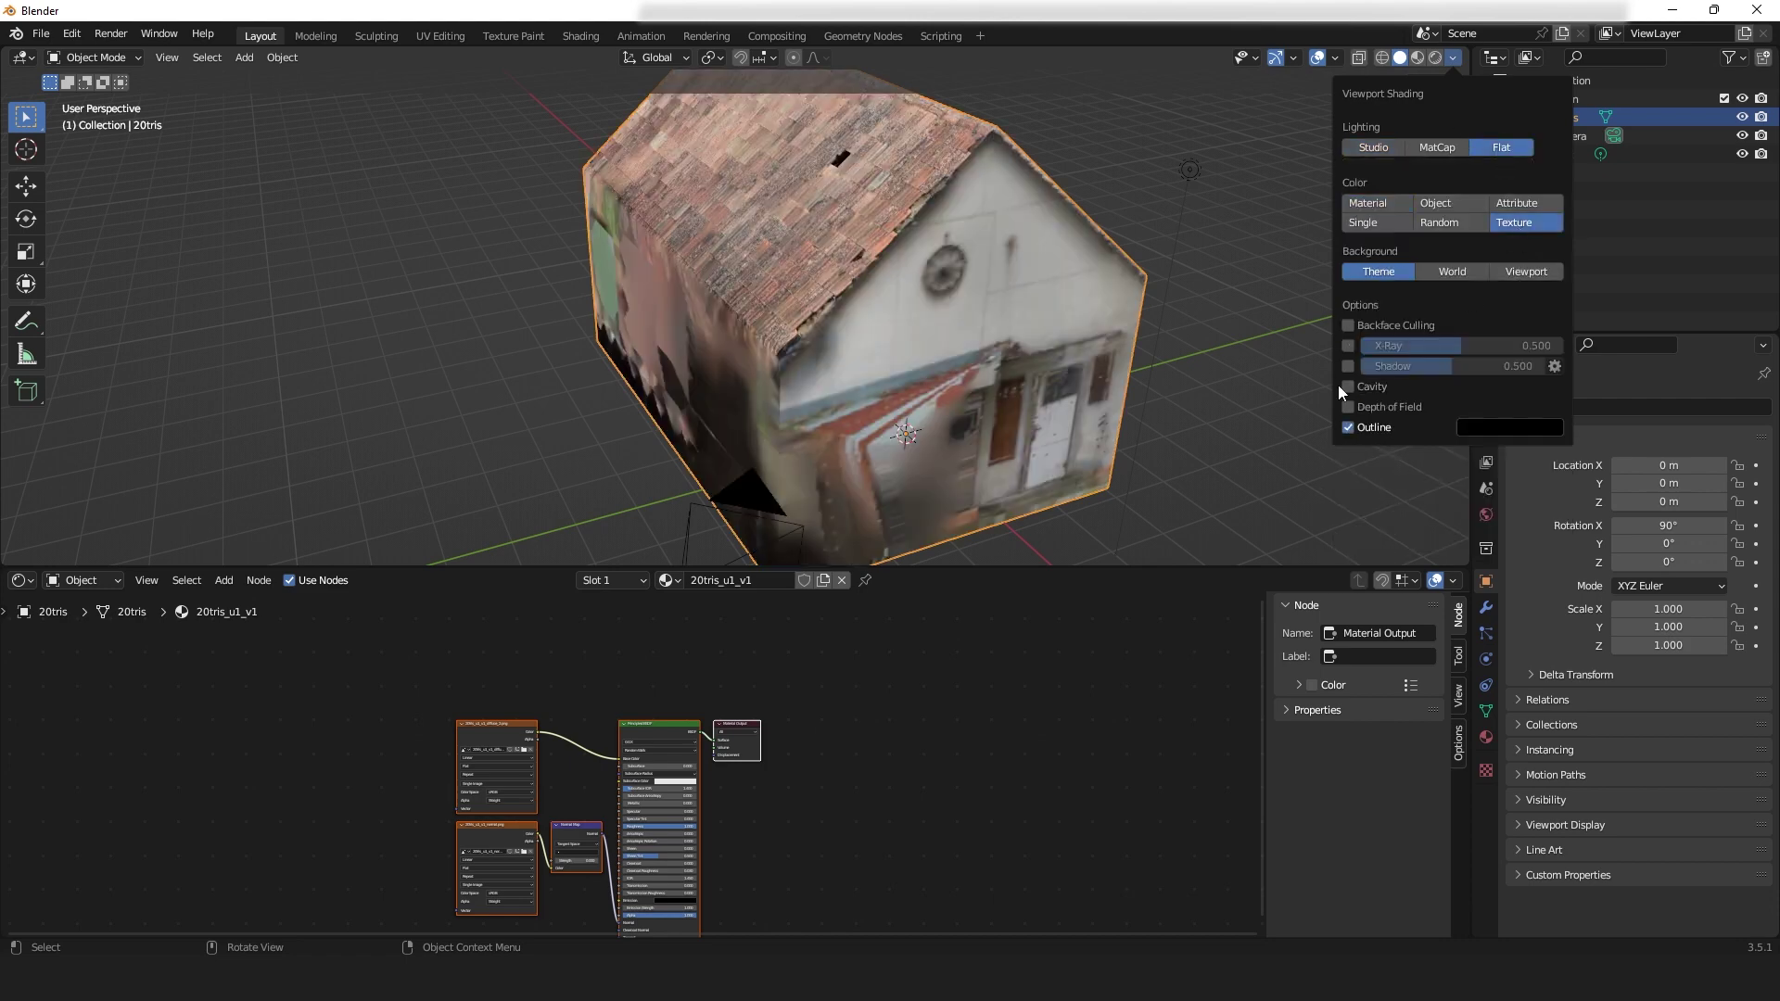
pyautogui.moveTo(987, 471); pyautogui.dragTo(556, 487, button='middle')
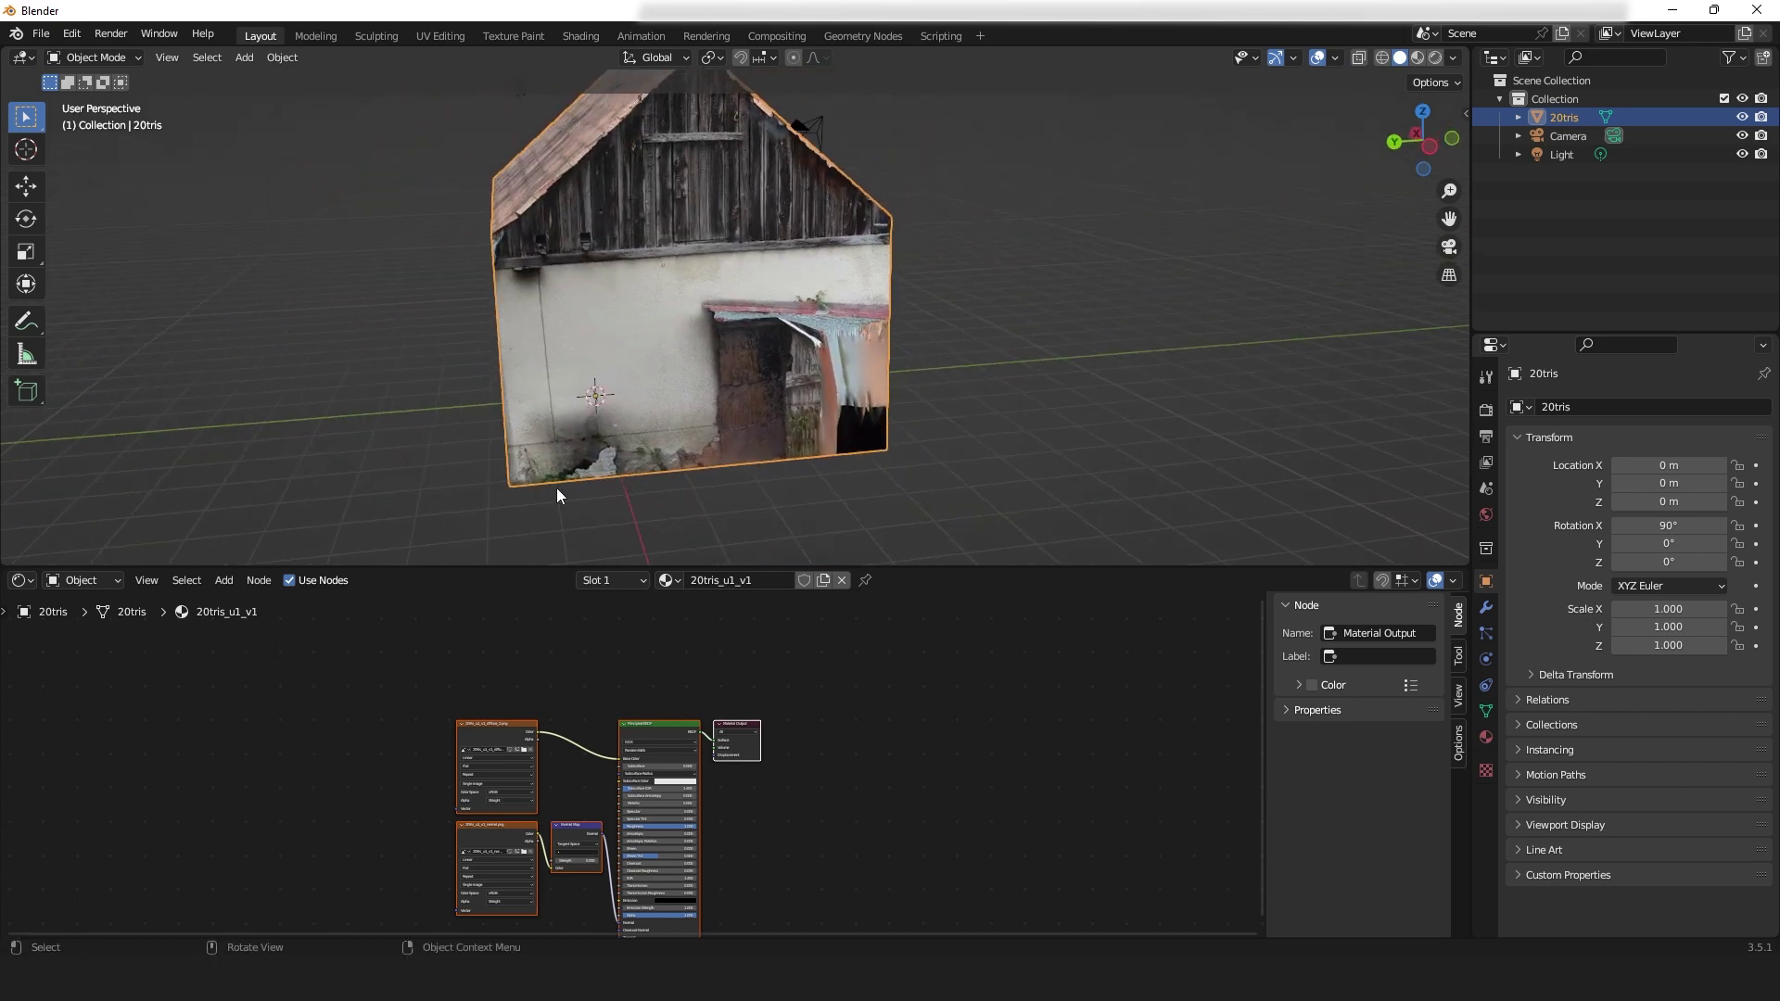
pyautogui.moveTo(815, 372); pyautogui.dragTo(804, 373, button='middle')
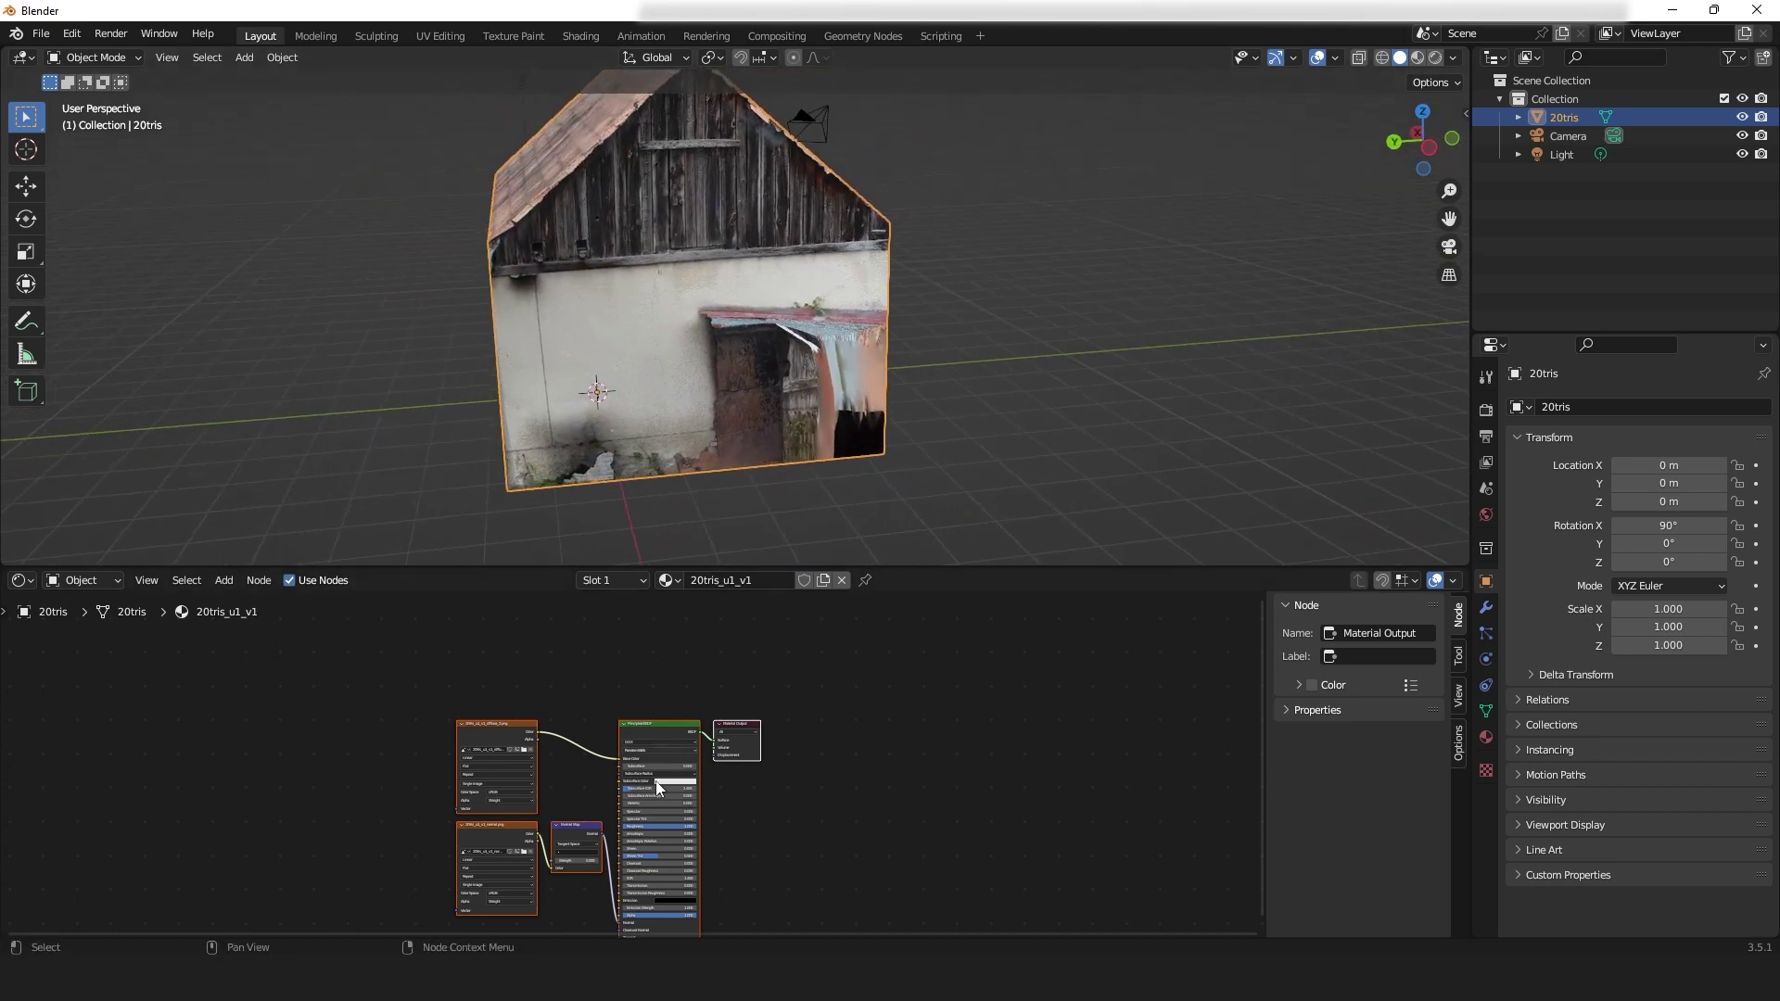
# - Load the cleaned 20tris_u1_v1_diffuse_2.png from the photoshop tex folder as the diffuse image
pyautogui.click(521, 749)
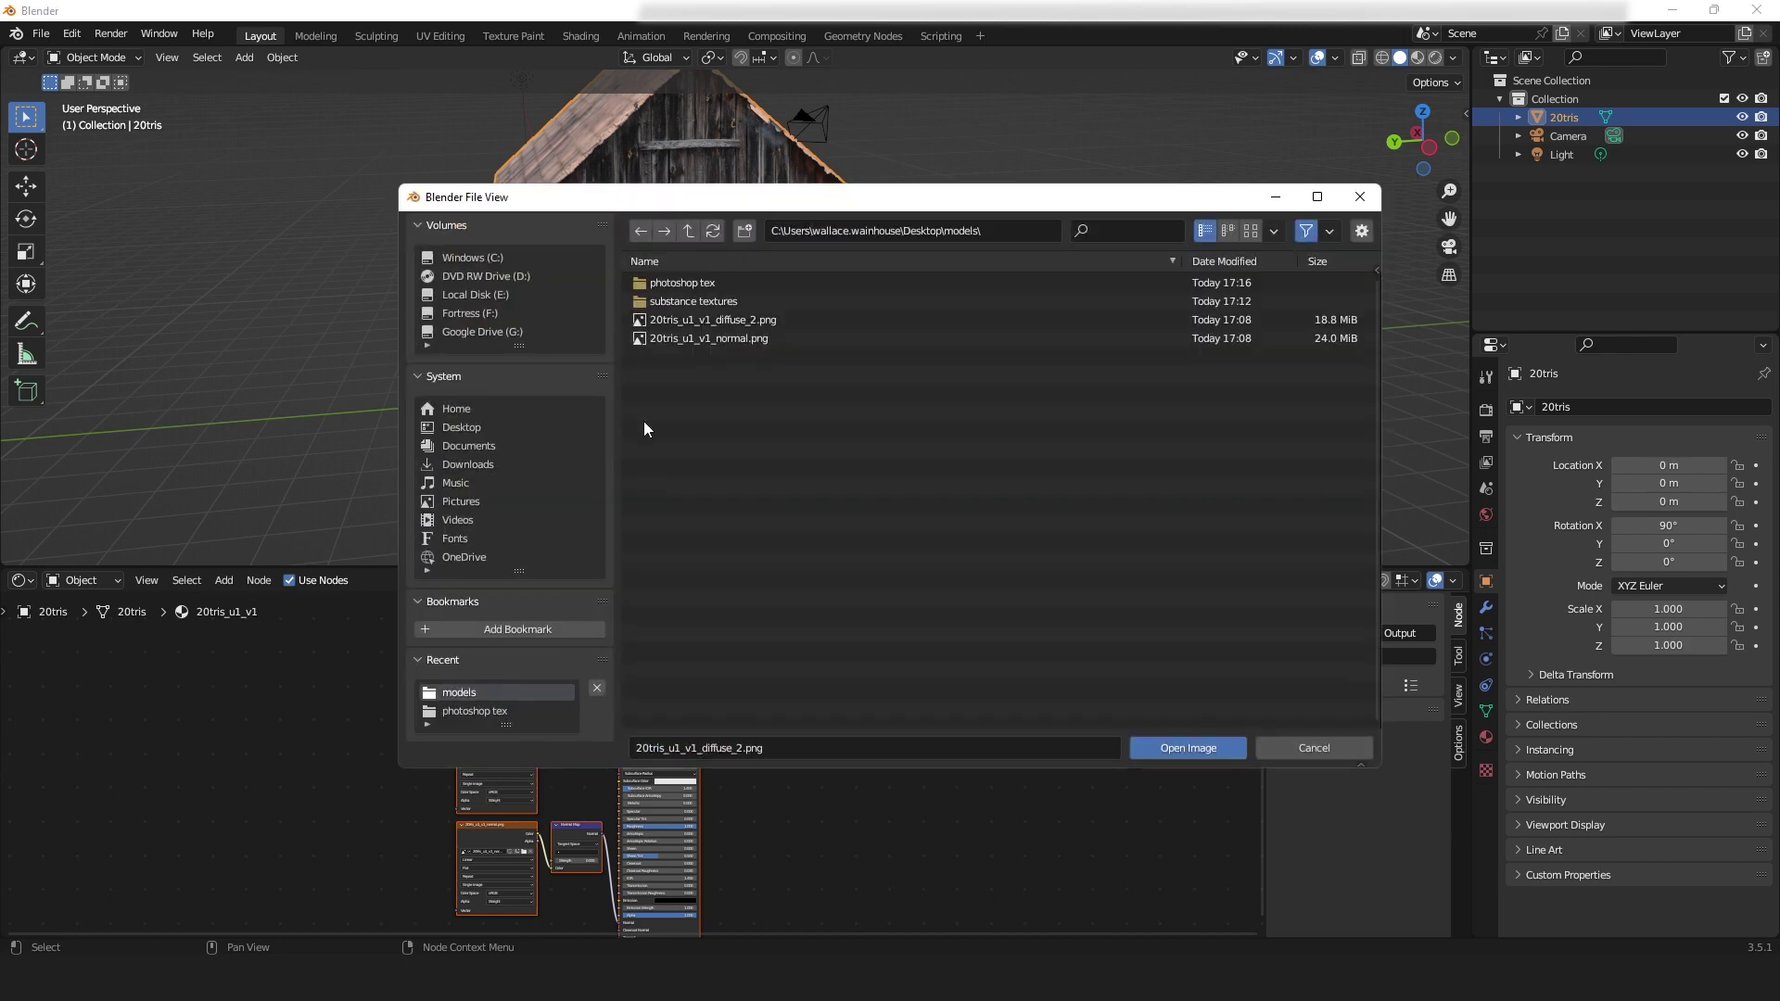
pyautogui.doubleClick(671, 282)
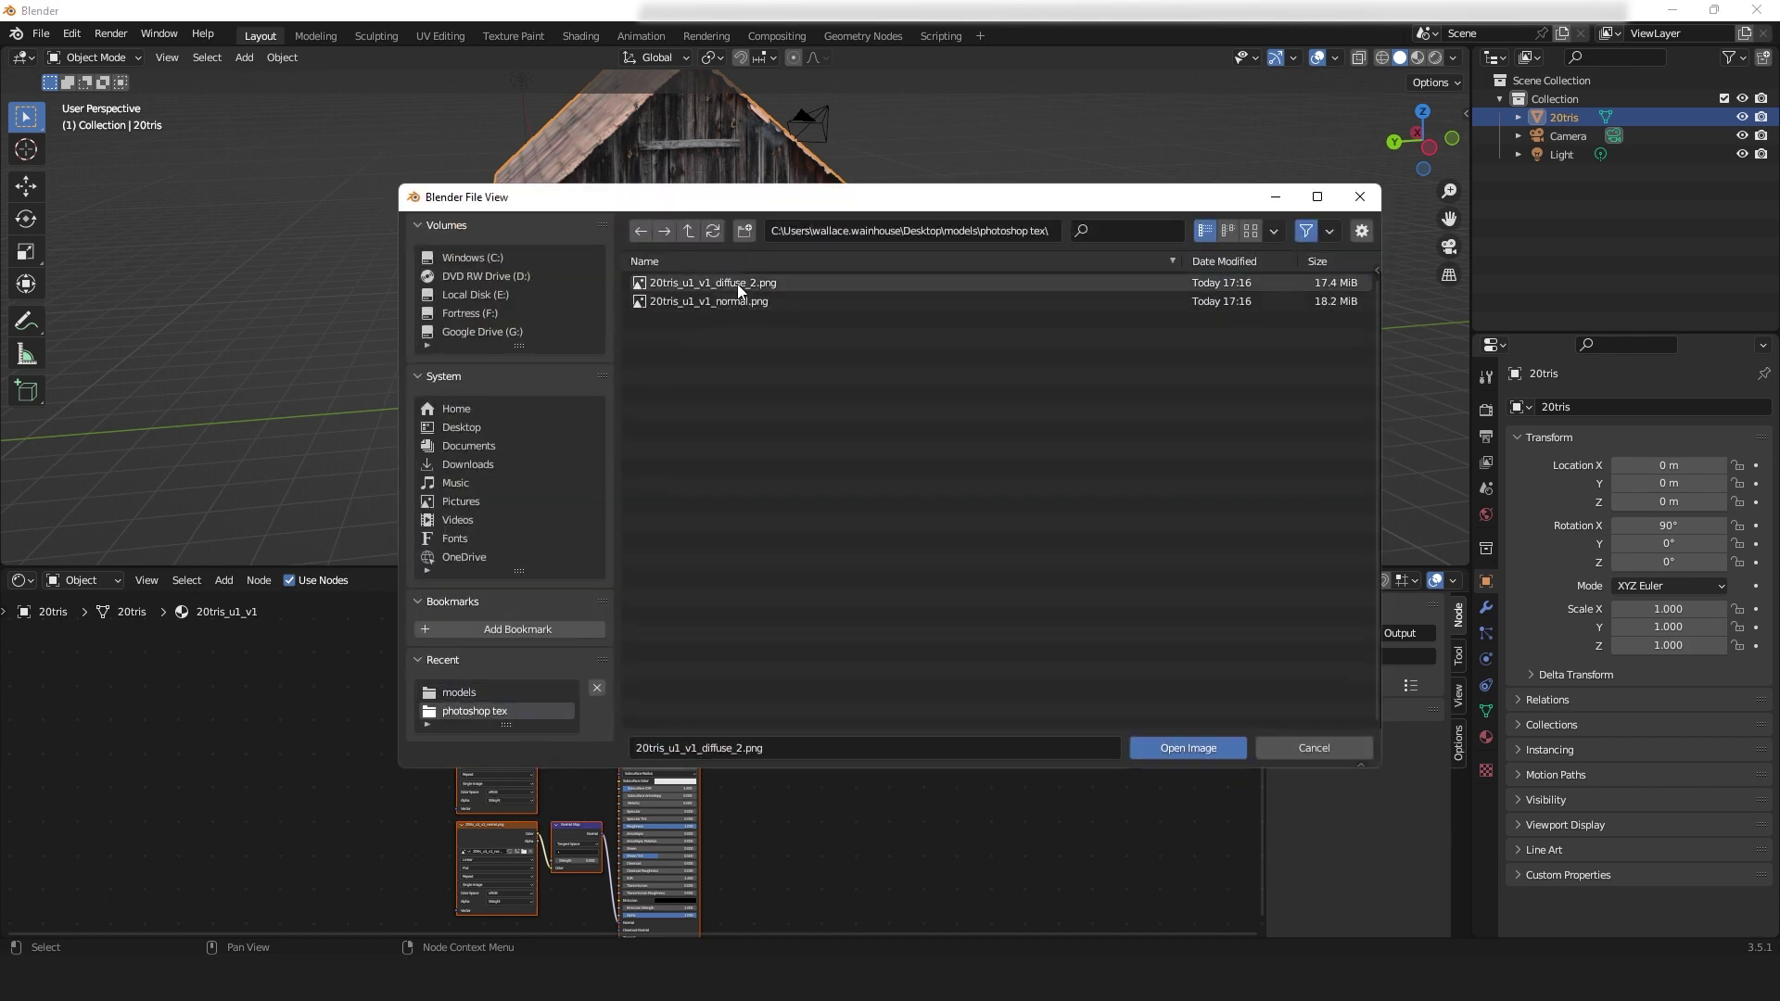
pyautogui.doubleClick(739, 287)
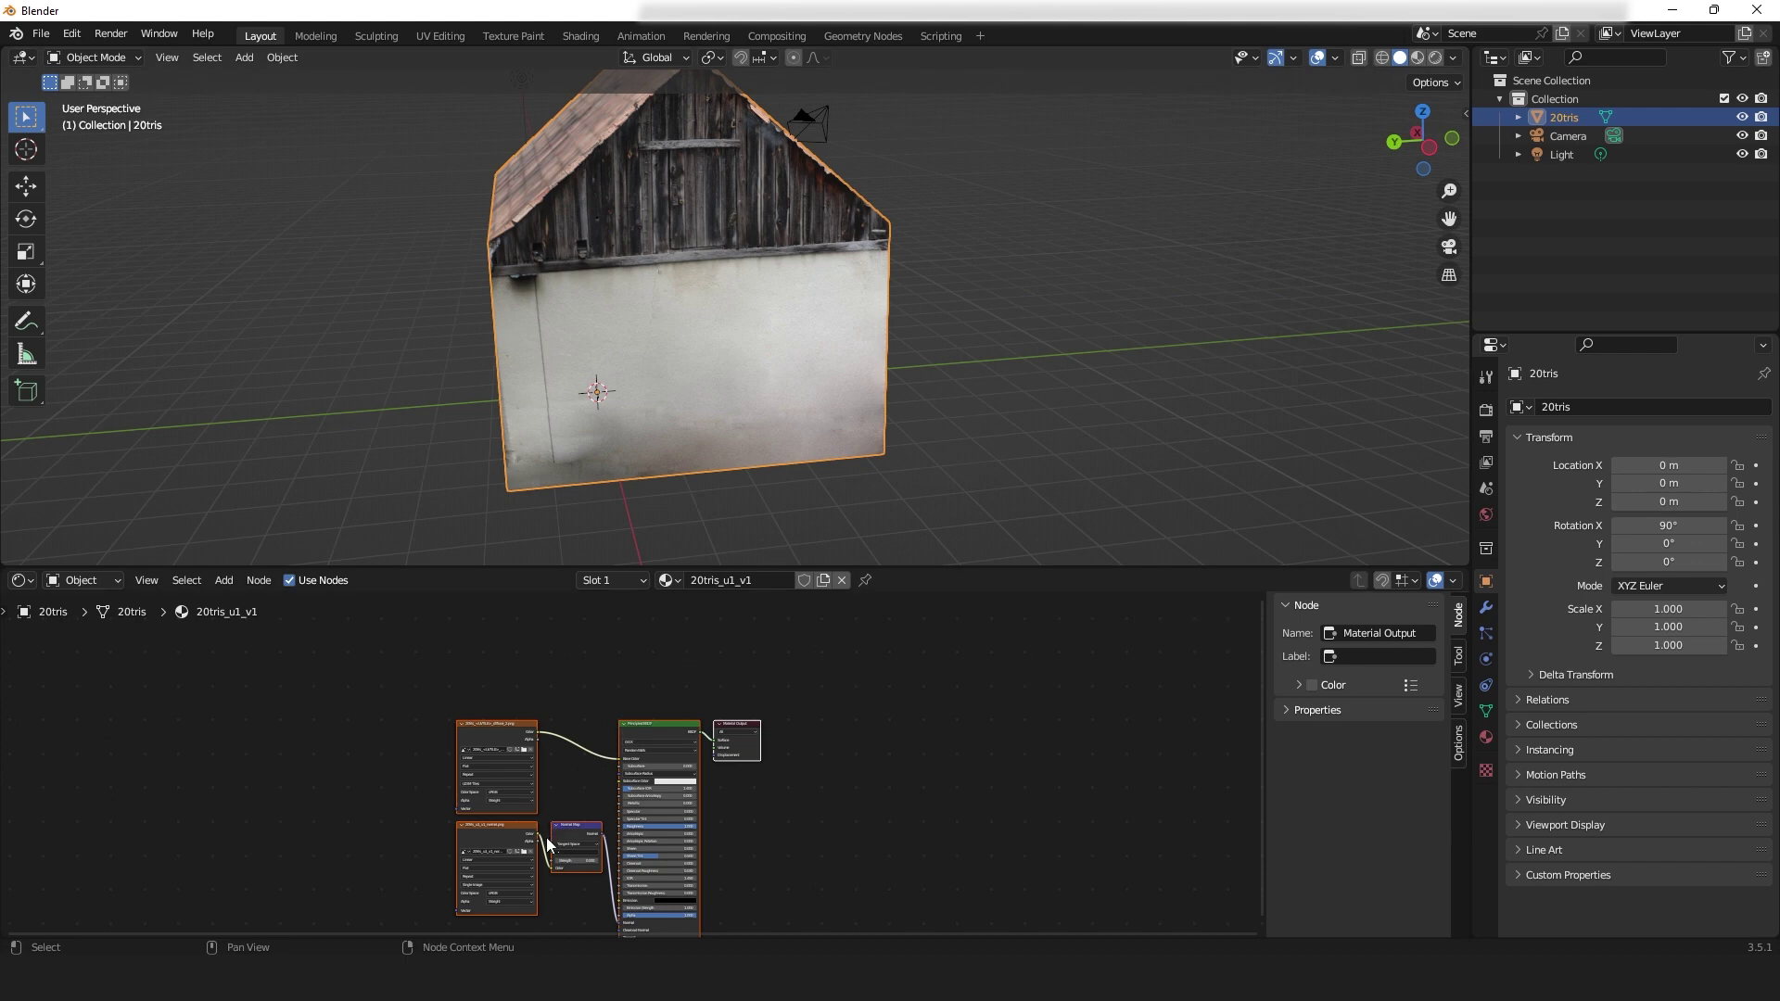
# - Load the cleaned 20tris_u1_v1_normal.png from the photoshop tex folder as the normal map
pyautogui.click(525, 851)
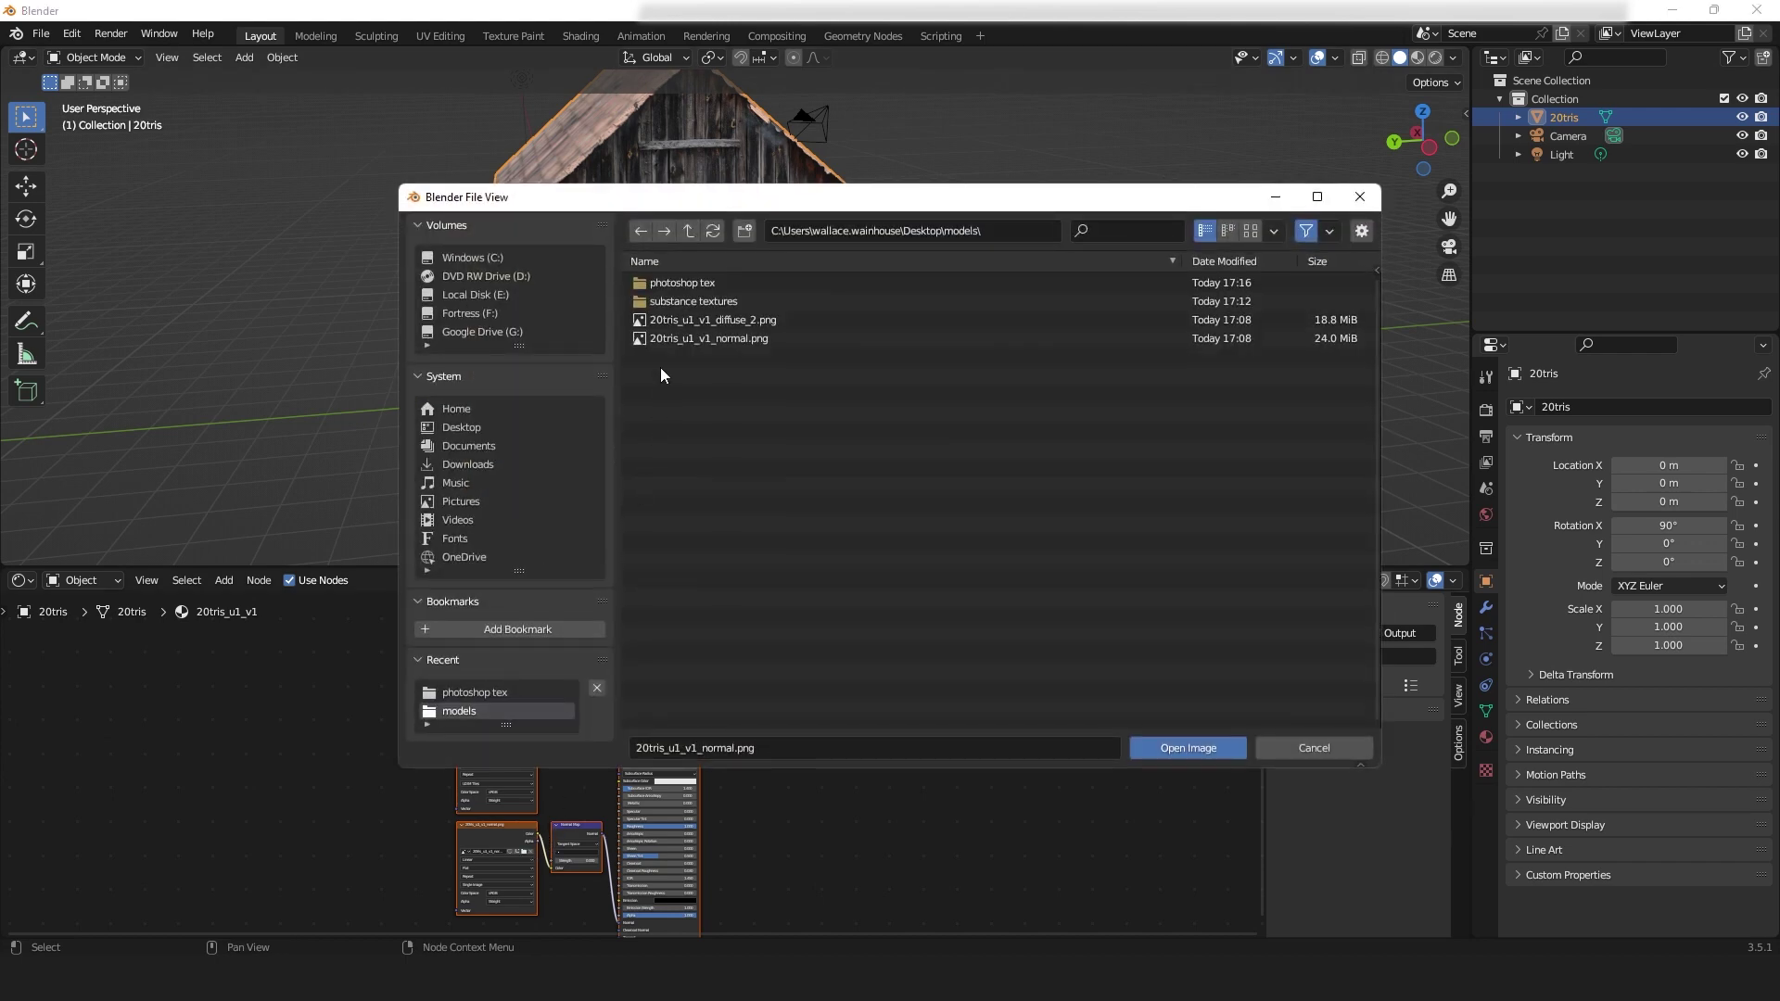
pyautogui.click(686, 280)
pyautogui.doubleClick(686, 280)
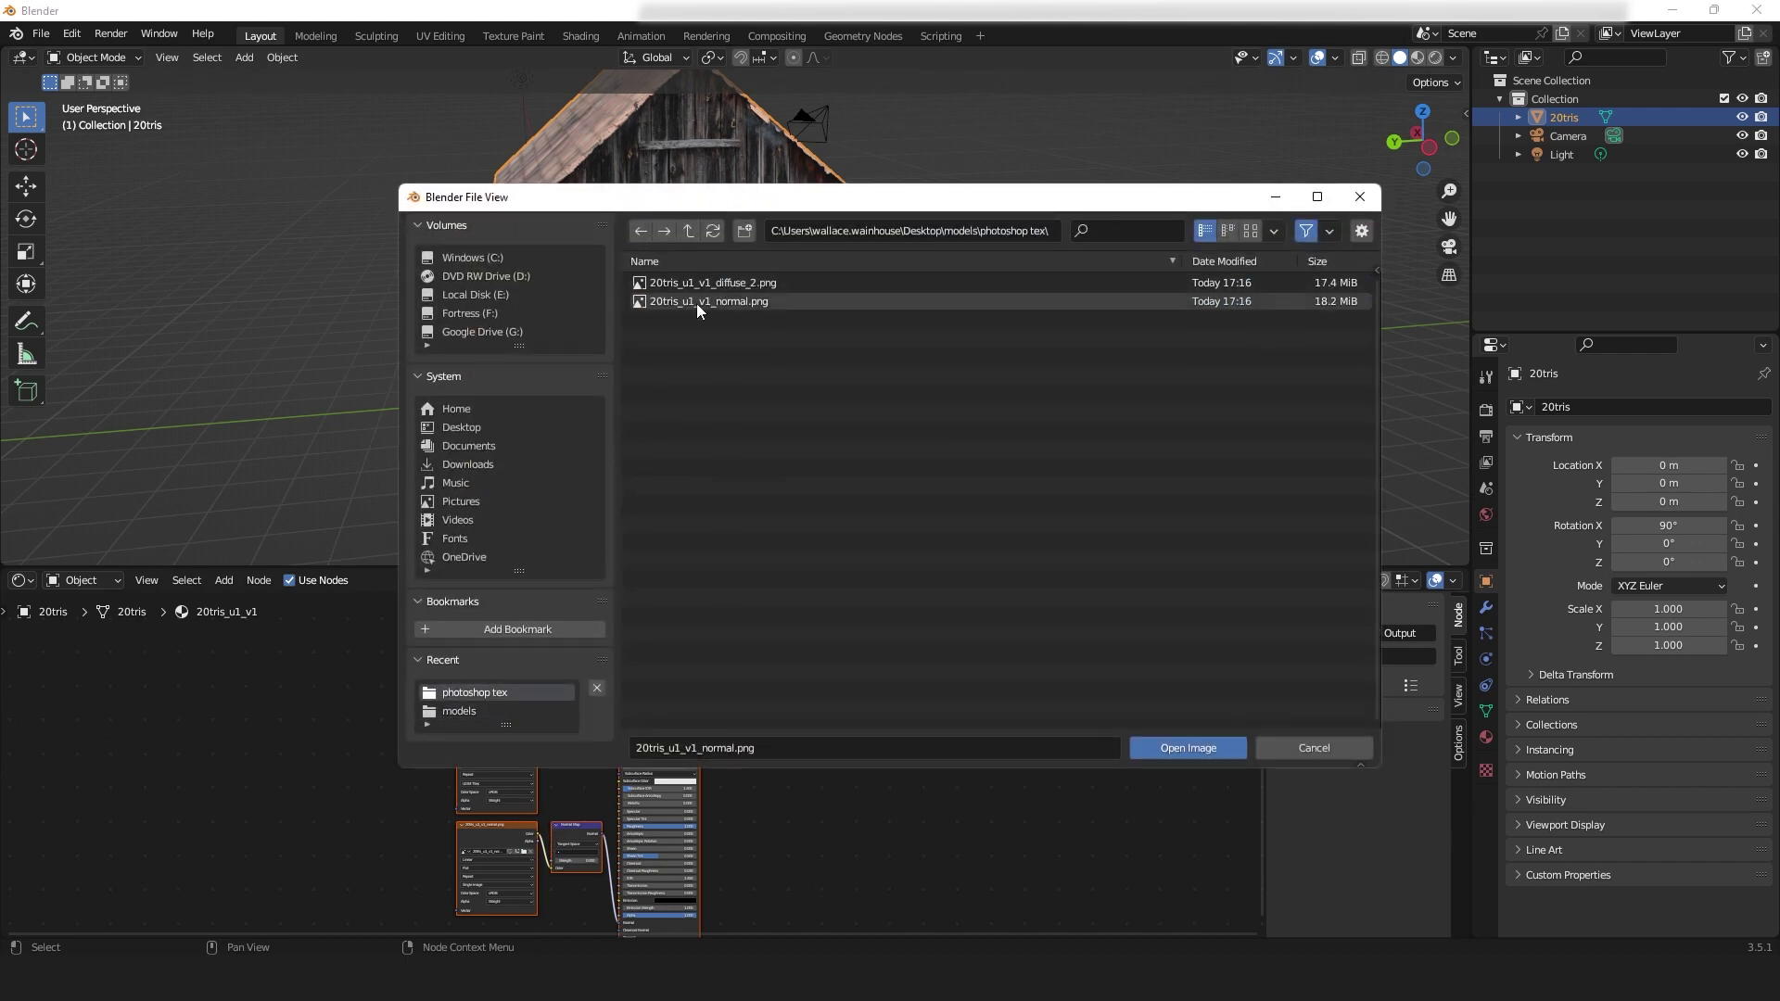
pyautogui.doubleClick(698, 303)
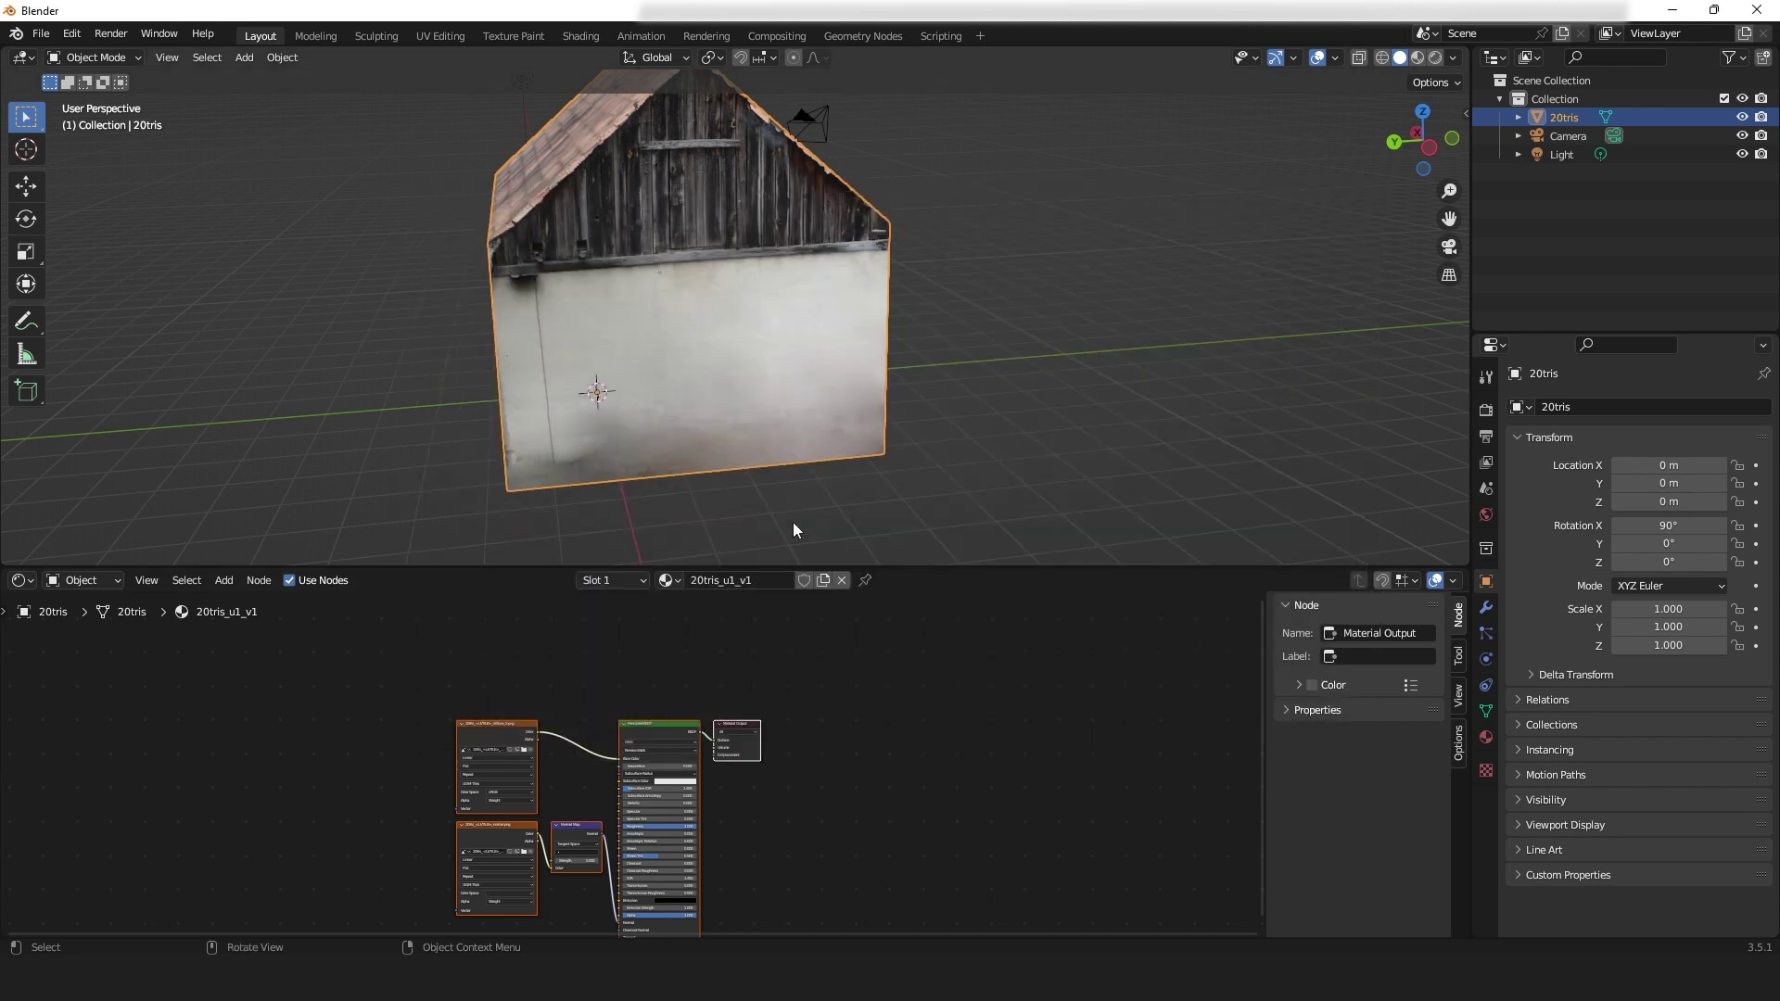
# - Switch to the UV Editing workspace with flat lighting and texture-coloured viewport shading
pyautogui.moveTo(637, 402); pyautogui.dragTo(848, 421, button='middle')
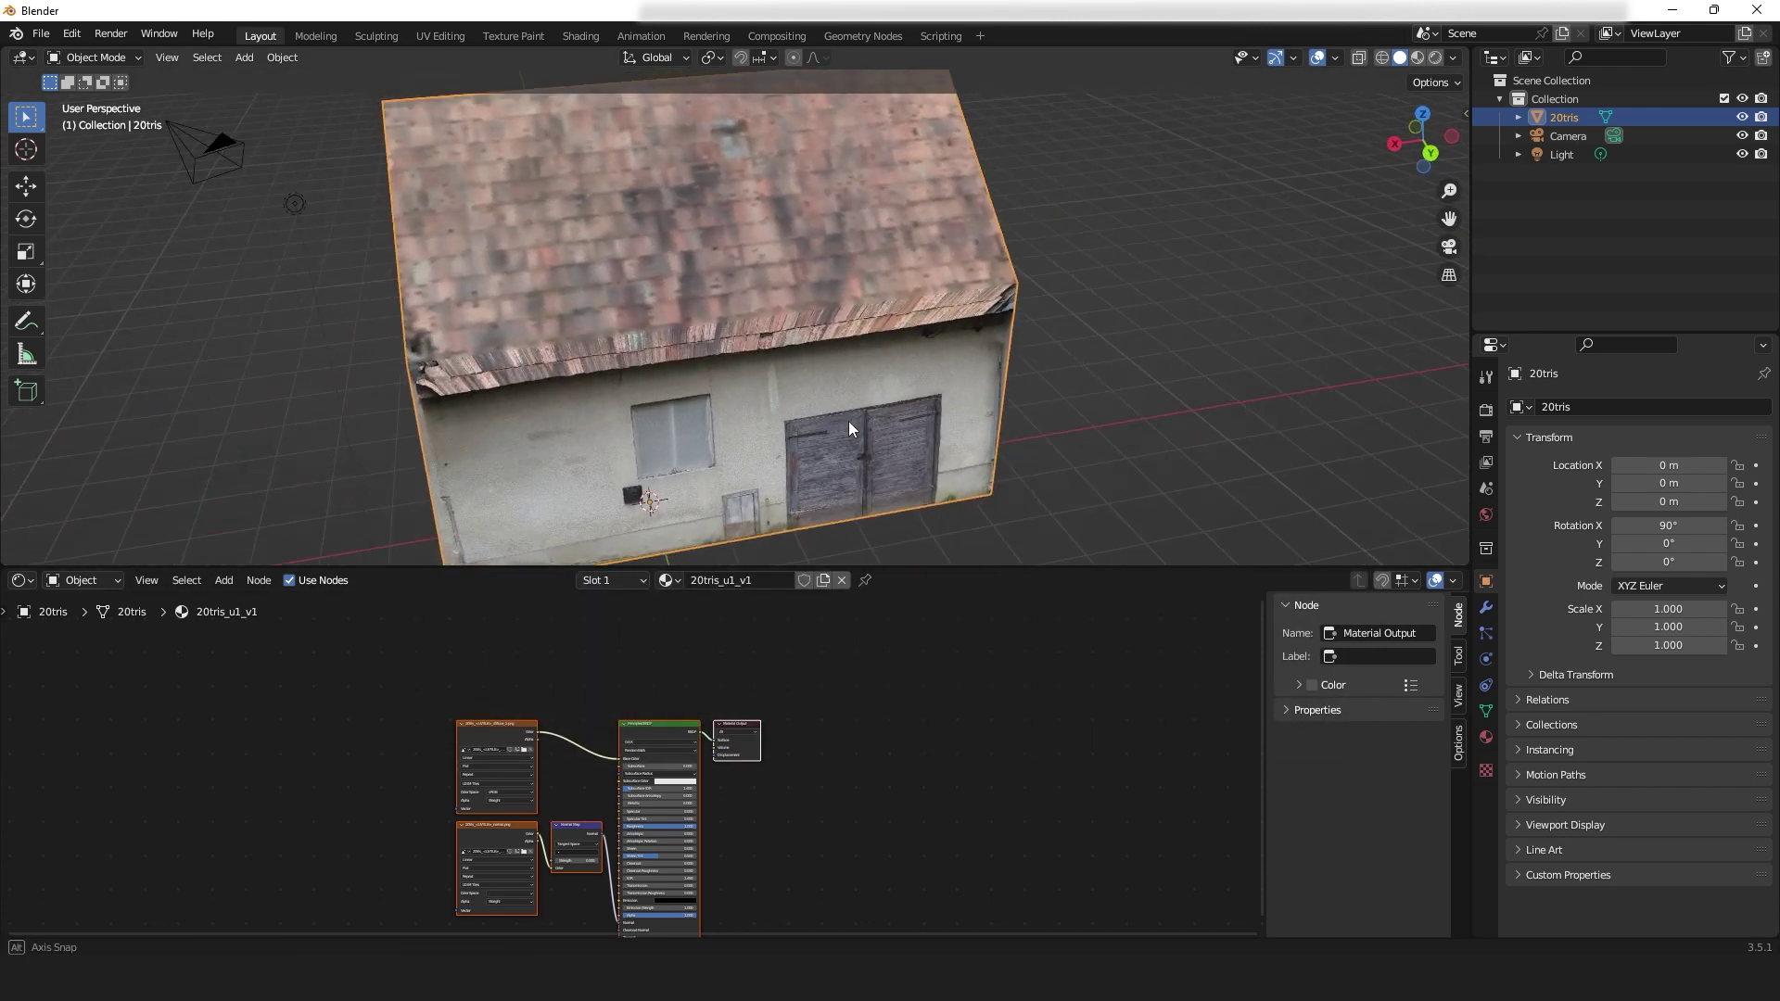
pyautogui.click(436, 36)
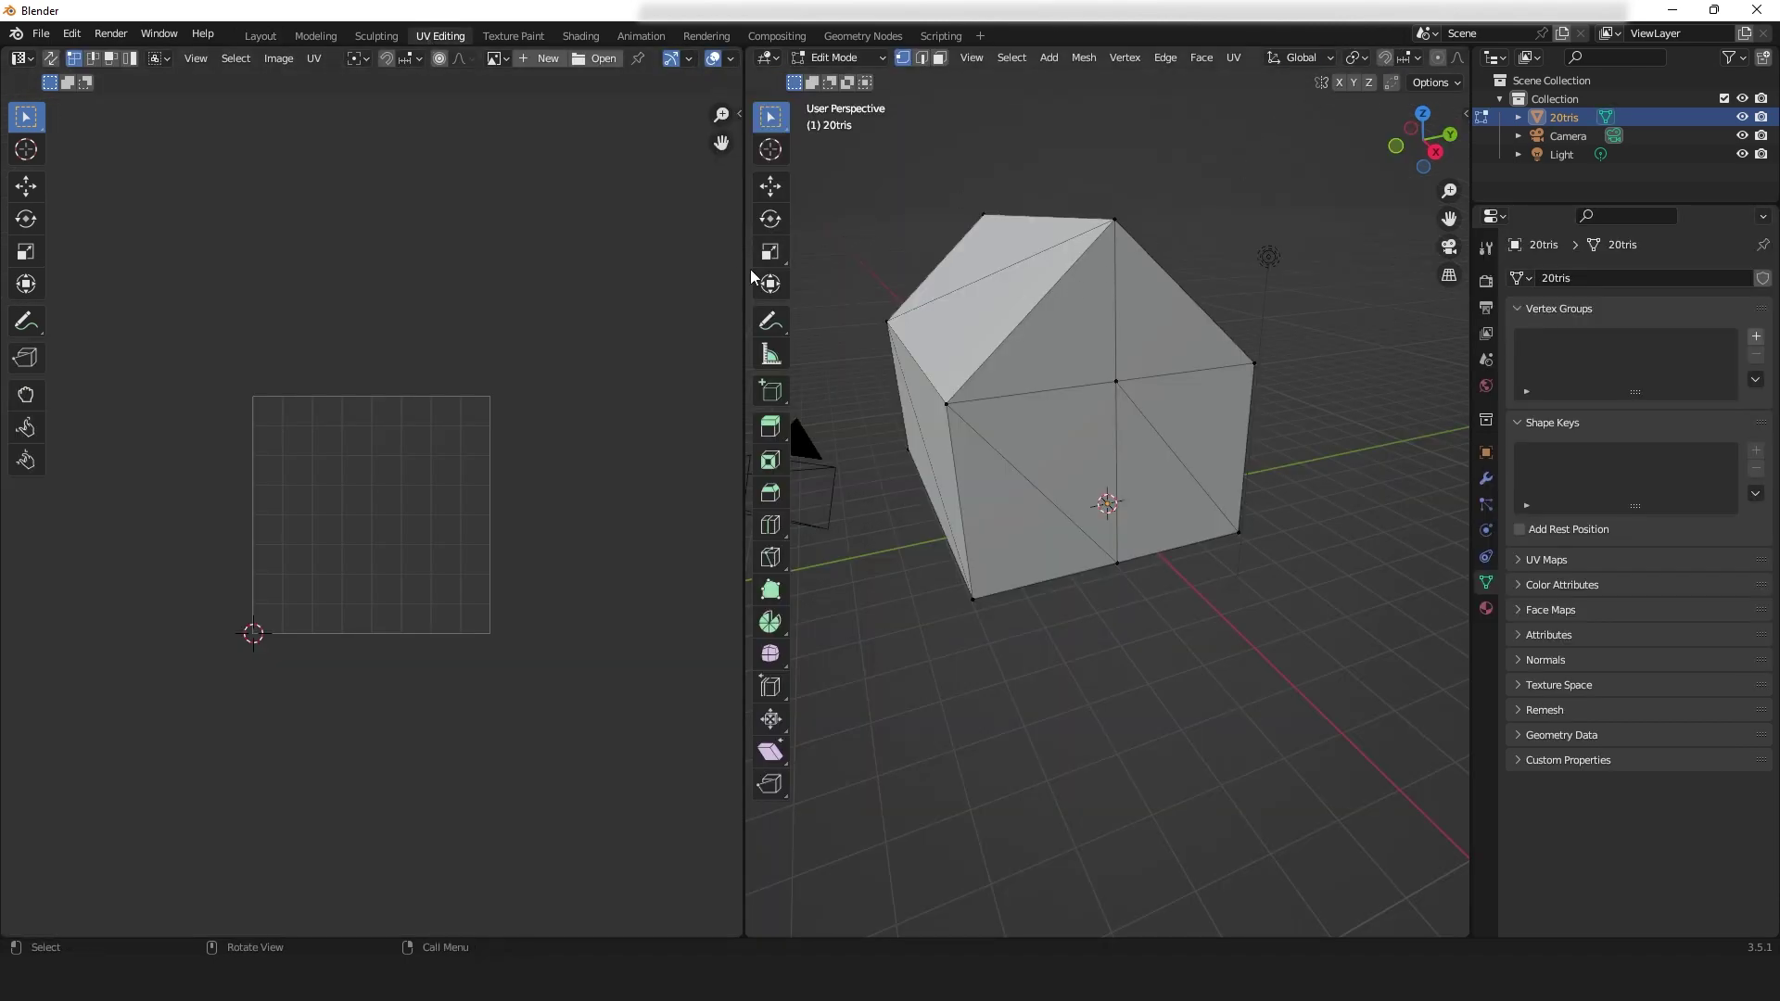
pyautogui.moveTo(747, 275); pyautogui.dragTo(346, 279)
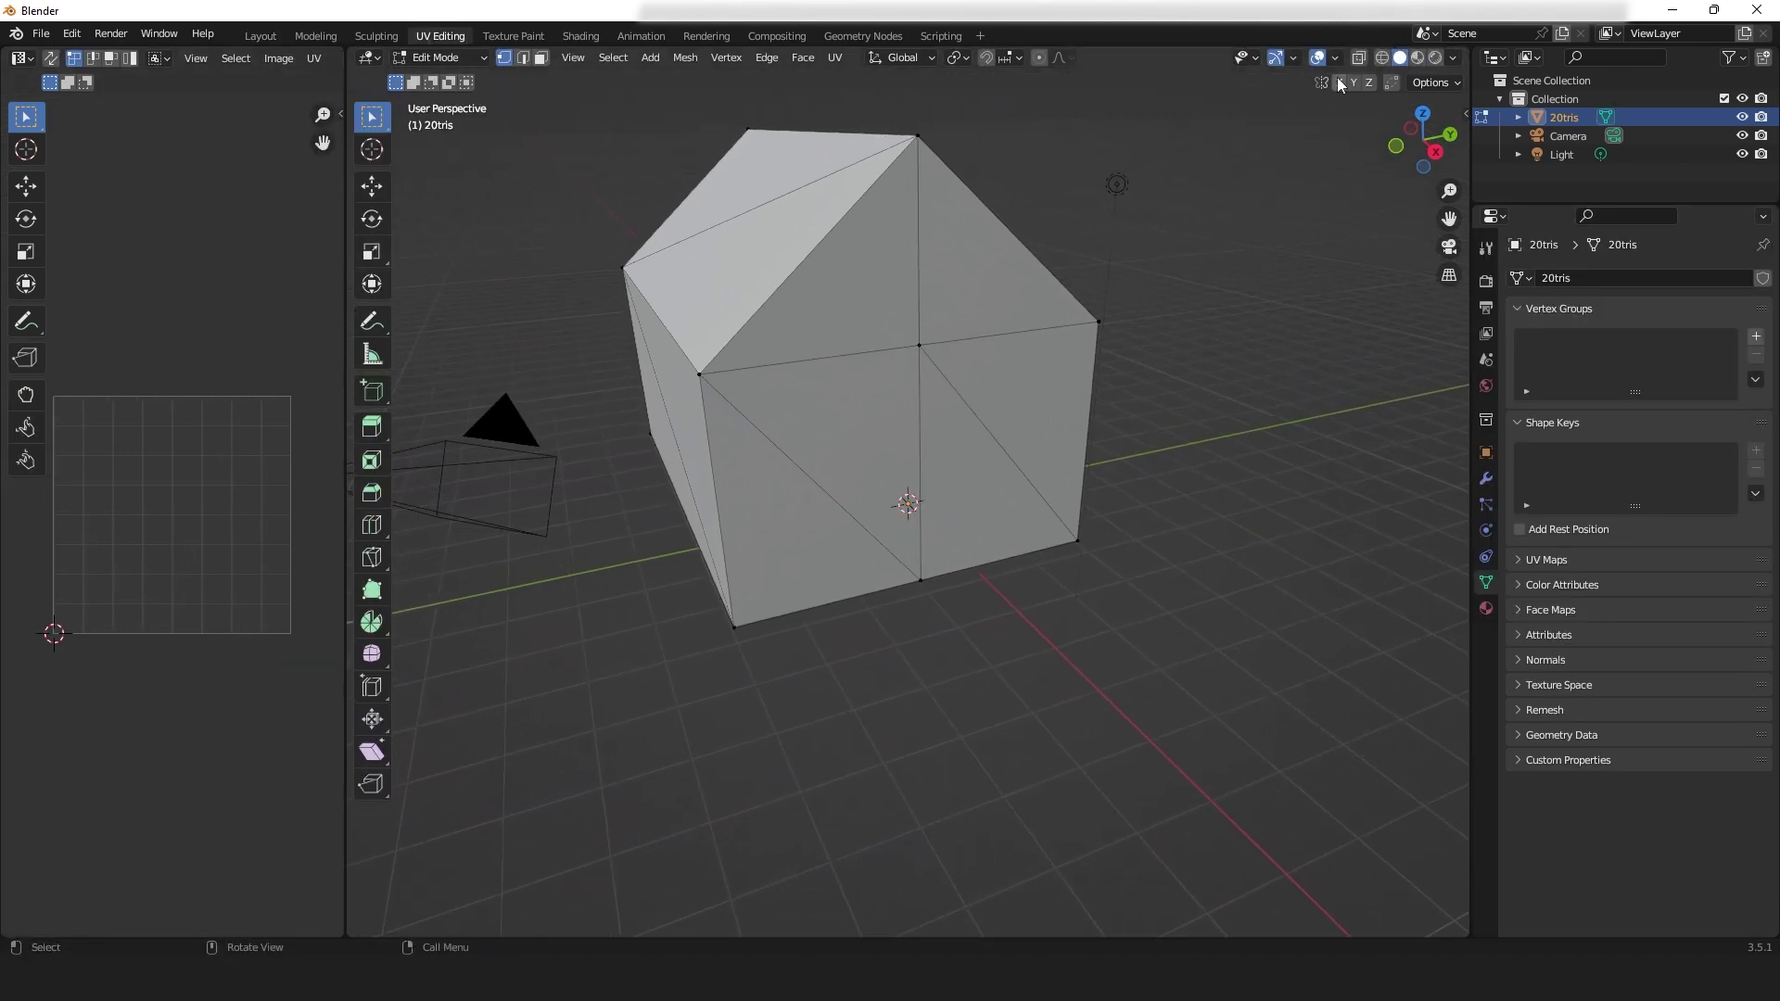
pyautogui.click(1454, 58)
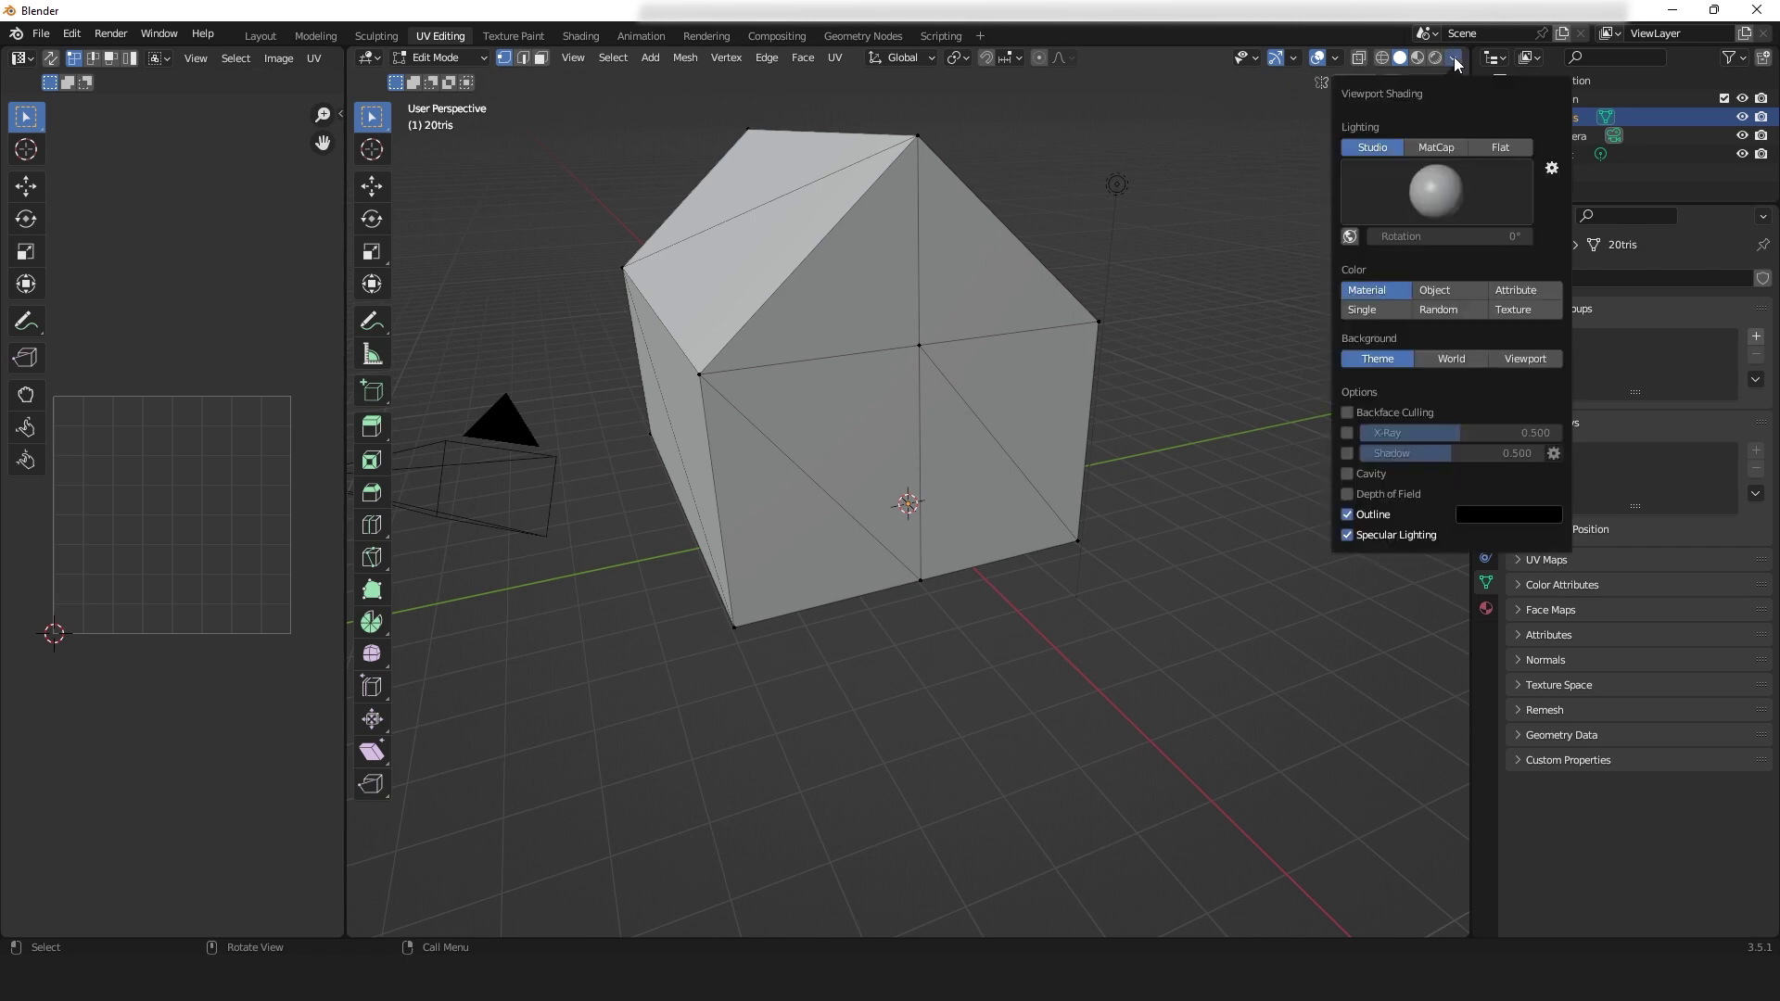
pyautogui.click(1505, 146)
pyautogui.click(1516, 227)
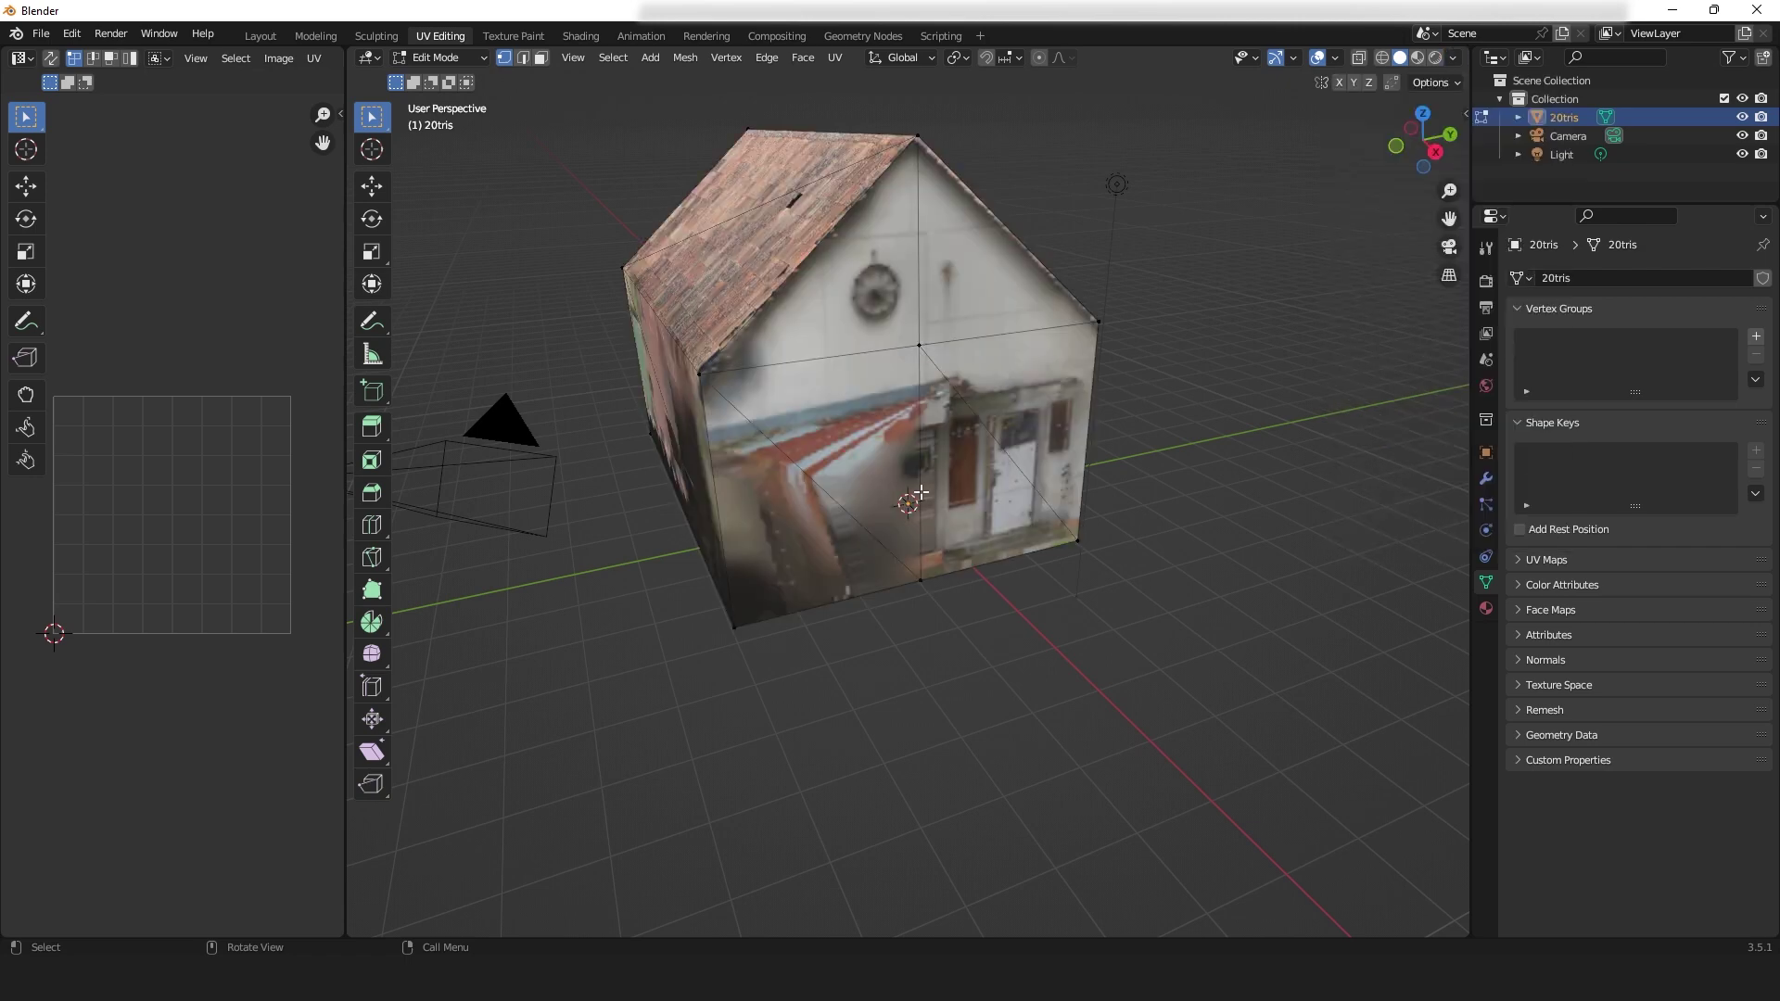
# - Select the whole house mesh so its UV layout shows over the diffuse_2 image
pyautogui.moveTo(920, 492); pyautogui.dragTo(967, 428, button='middle')
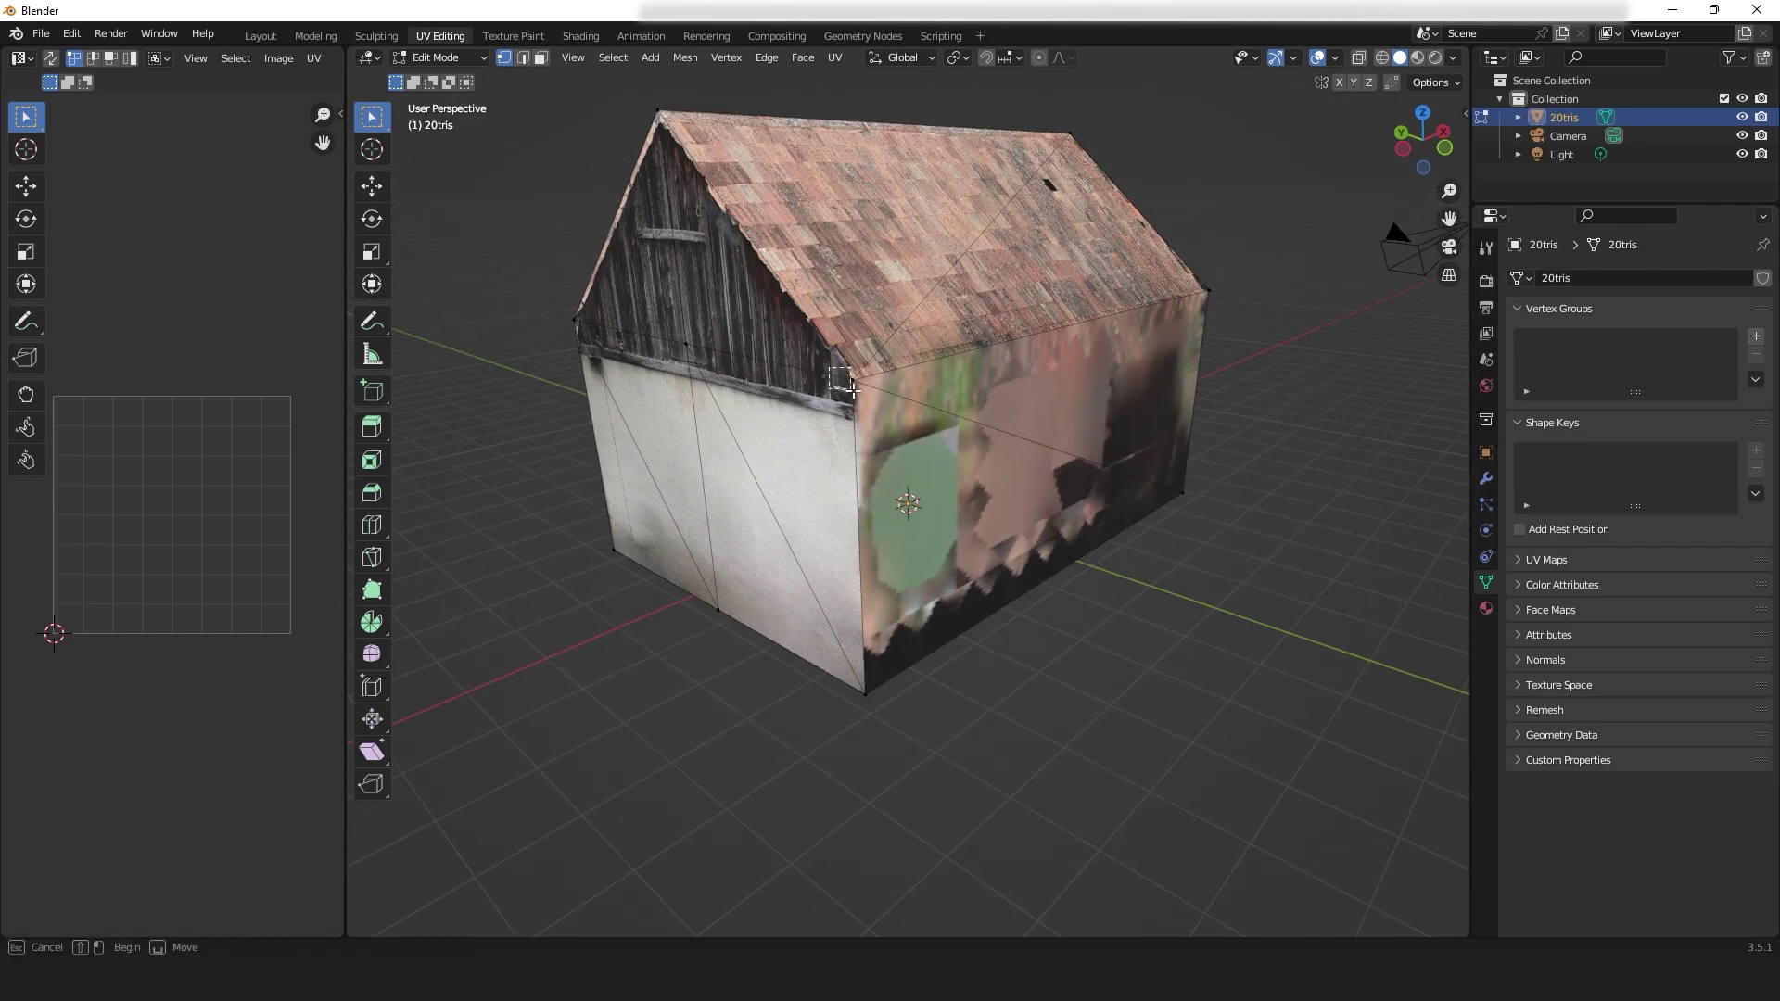
pyautogui.press('a')
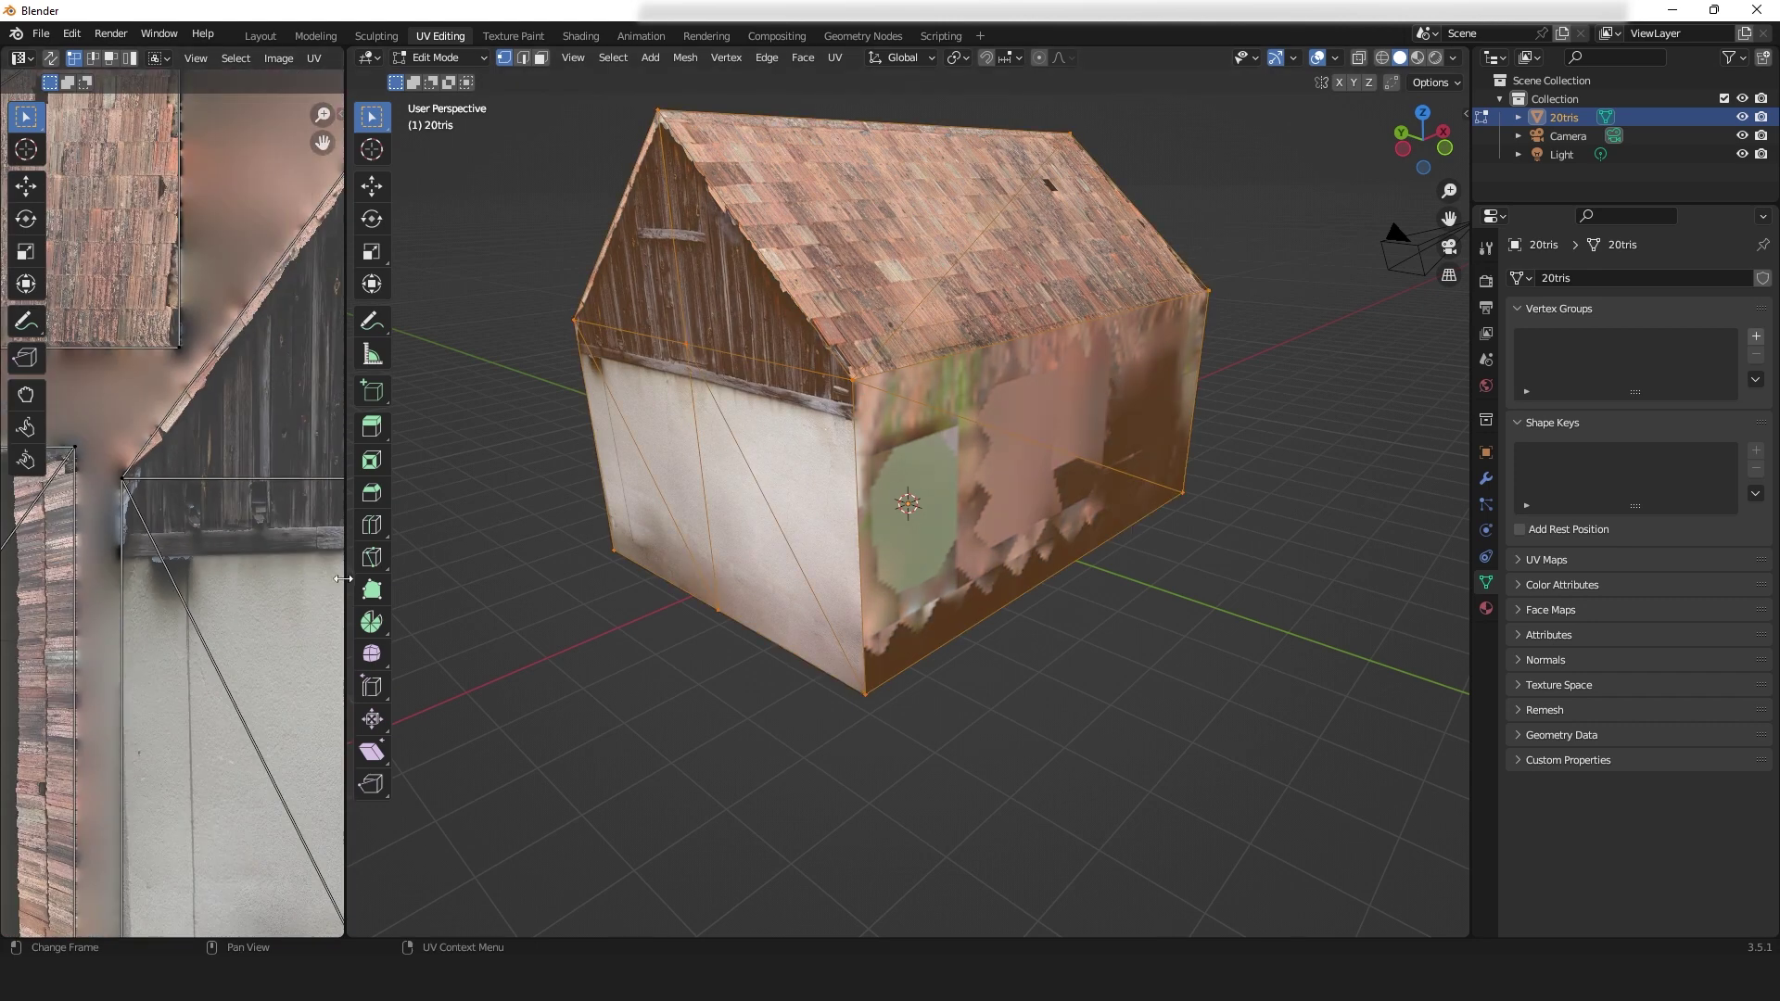
pyautogui.moveTo(343, 578); pyautogui.dragTo(1138, 602)
# - Select the small UV island at the texture's top right and rotate it 180 degrees
pyautogui.scroll(-3, 958, 619)
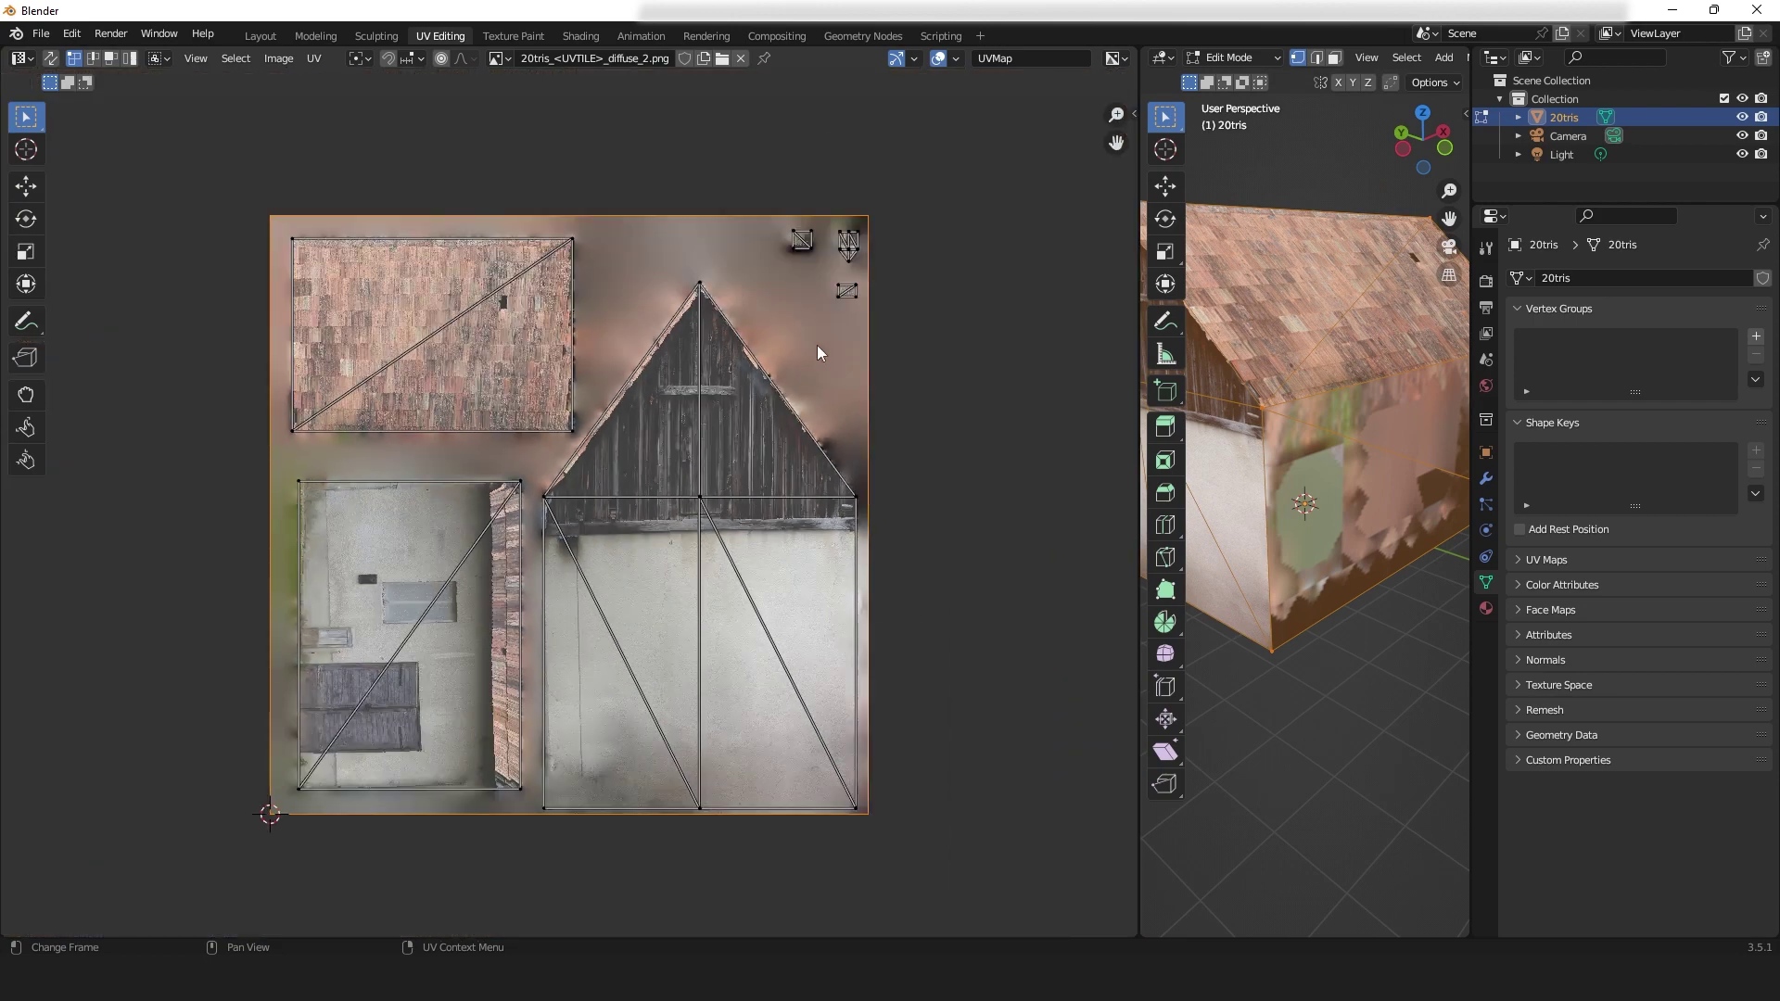
pyautogui.moveTo(1329, 509); pyautogui.dragTo(1197, 524, button='middle')
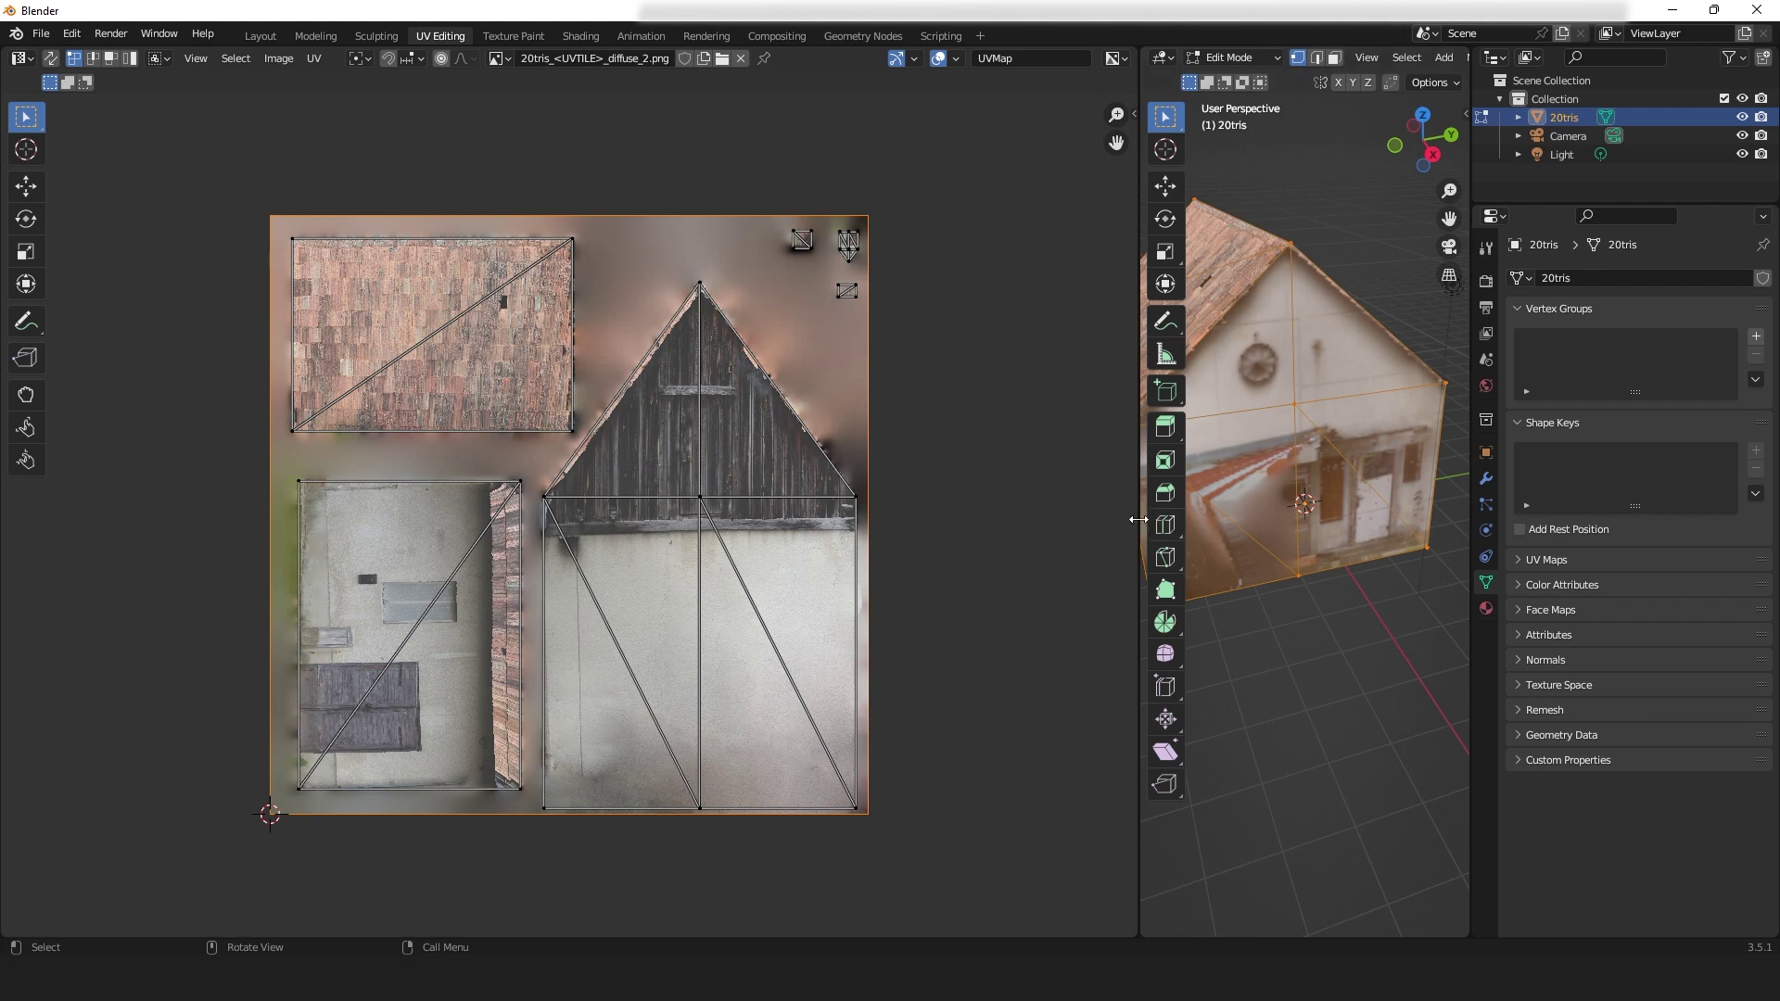
pyautogui.moveTo(1138, 519); pyautogui.dragTo(842, 515)
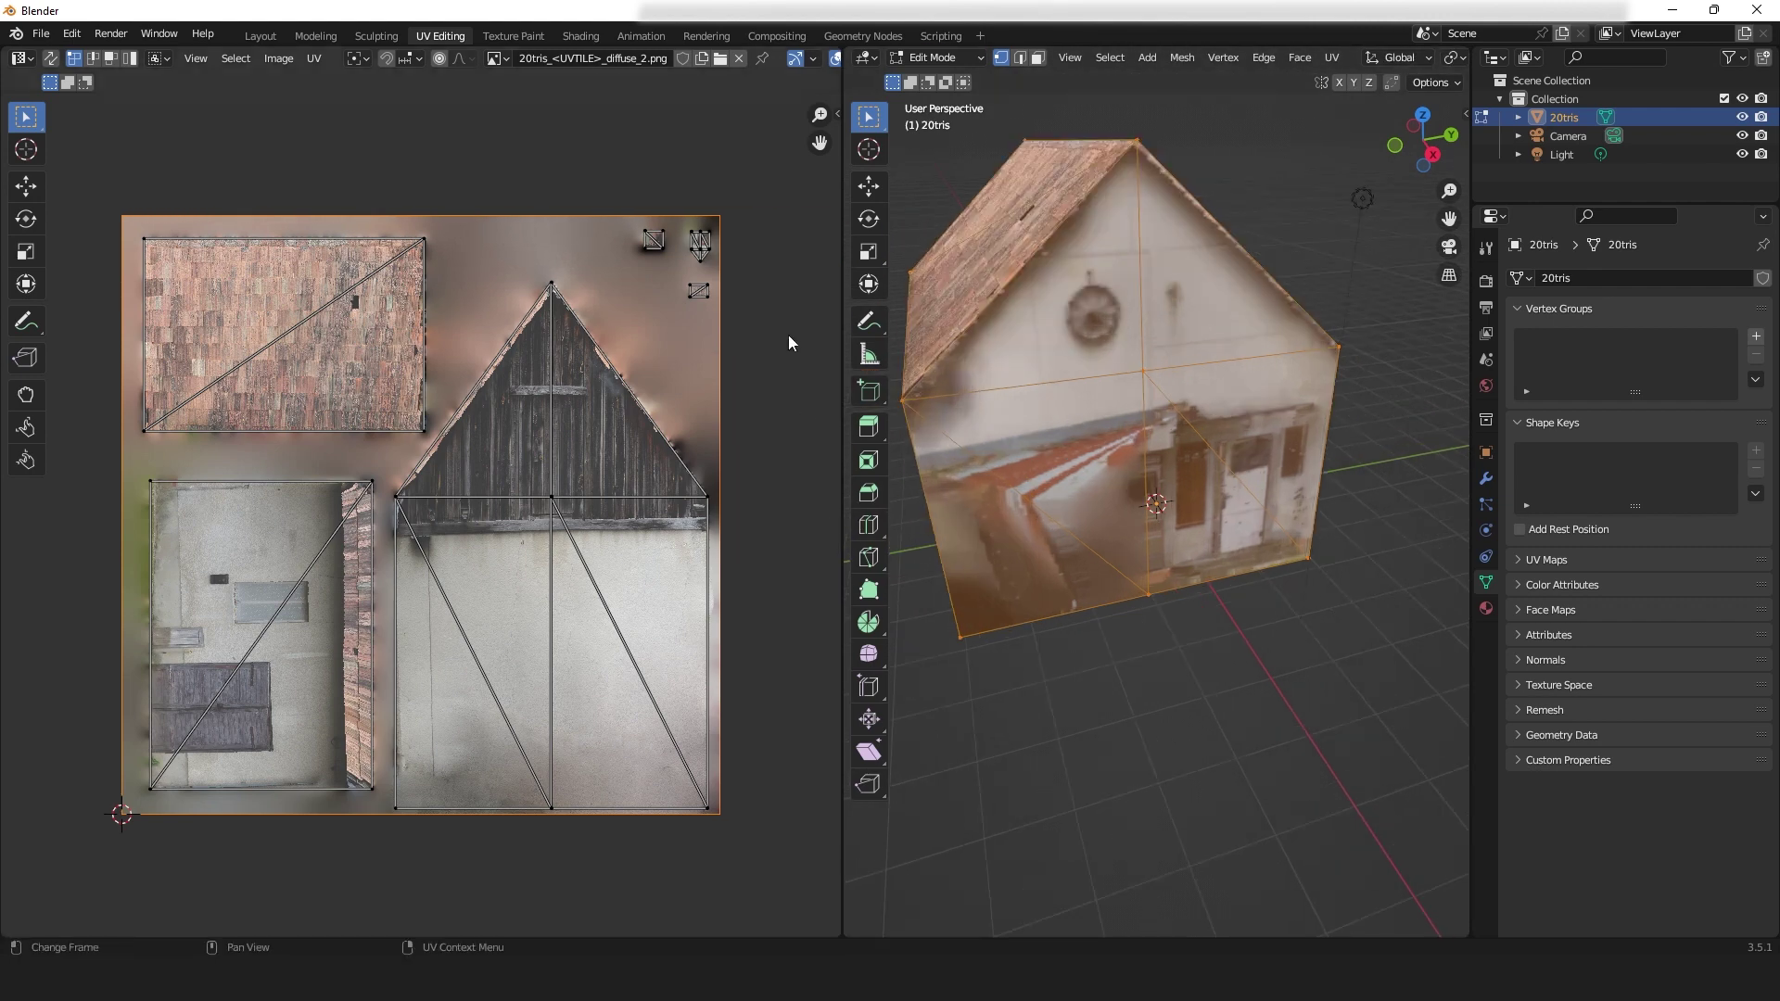
pyautogui.moveTo(686, 221); pyautogui.dragTo(714, 271)
pyautogui.write('r180')
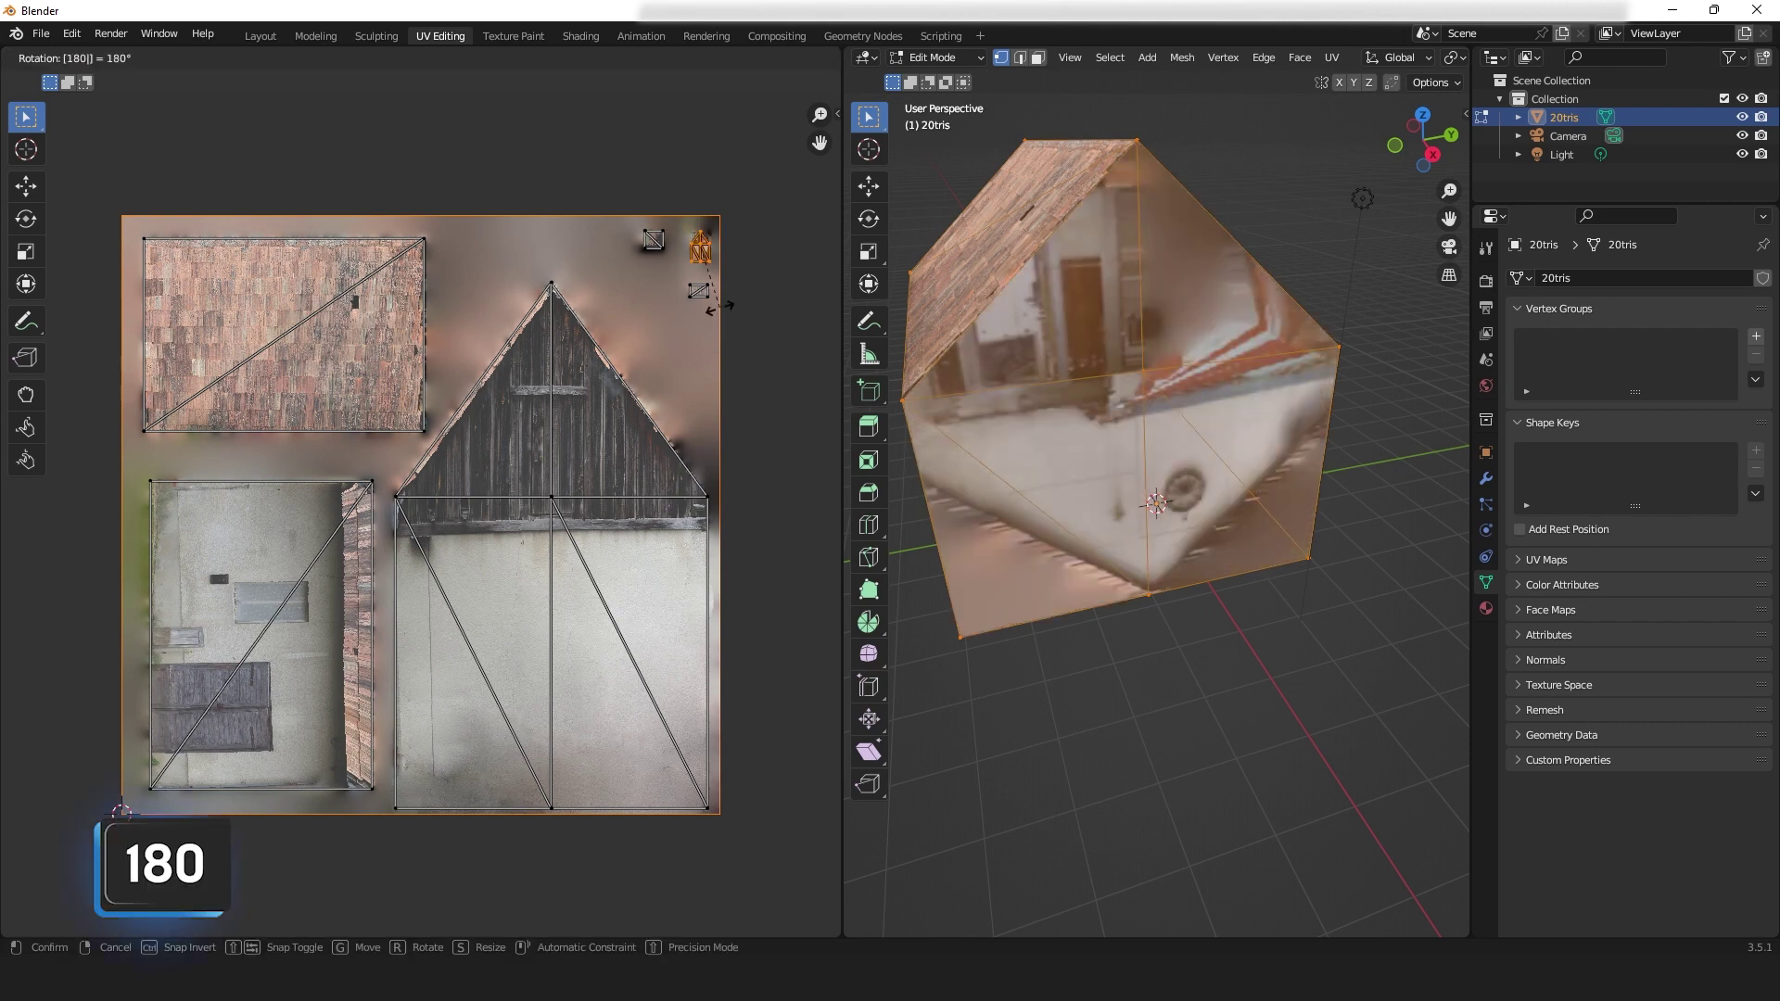
pyautogui.press('Return')
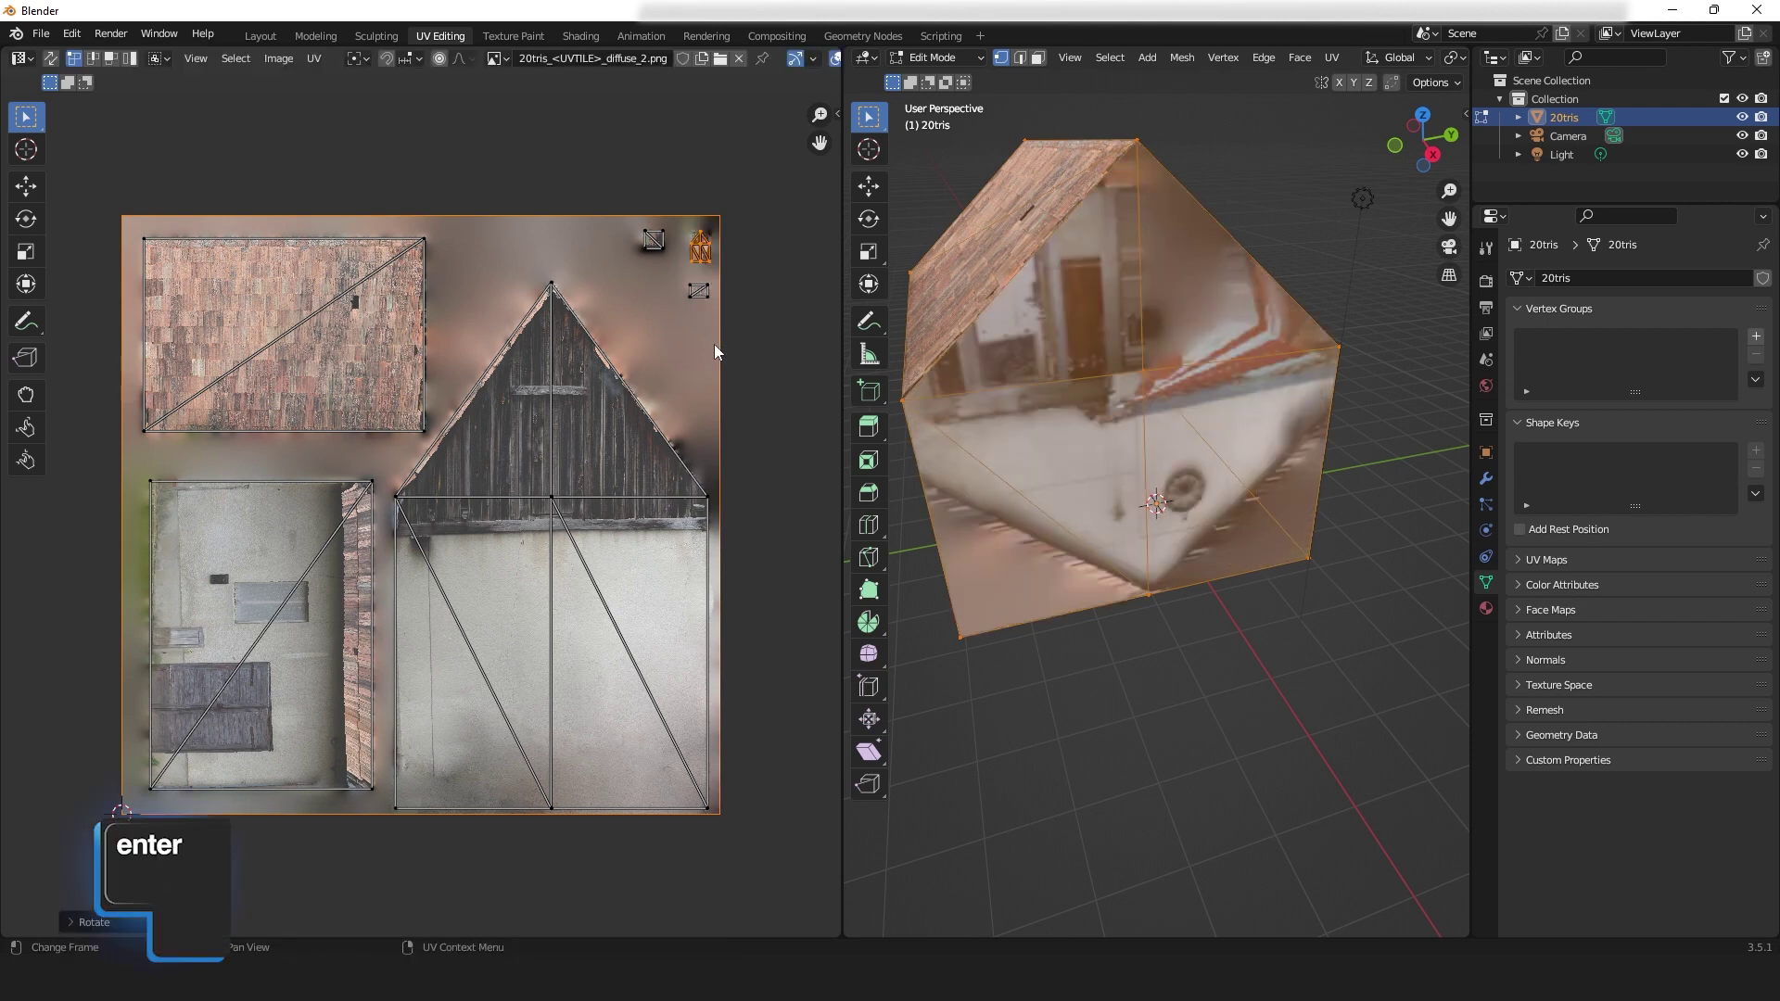
# - Move, scale and vertically stretch the island to fit the wooden gable and plaster region
pyautogui.press('g')
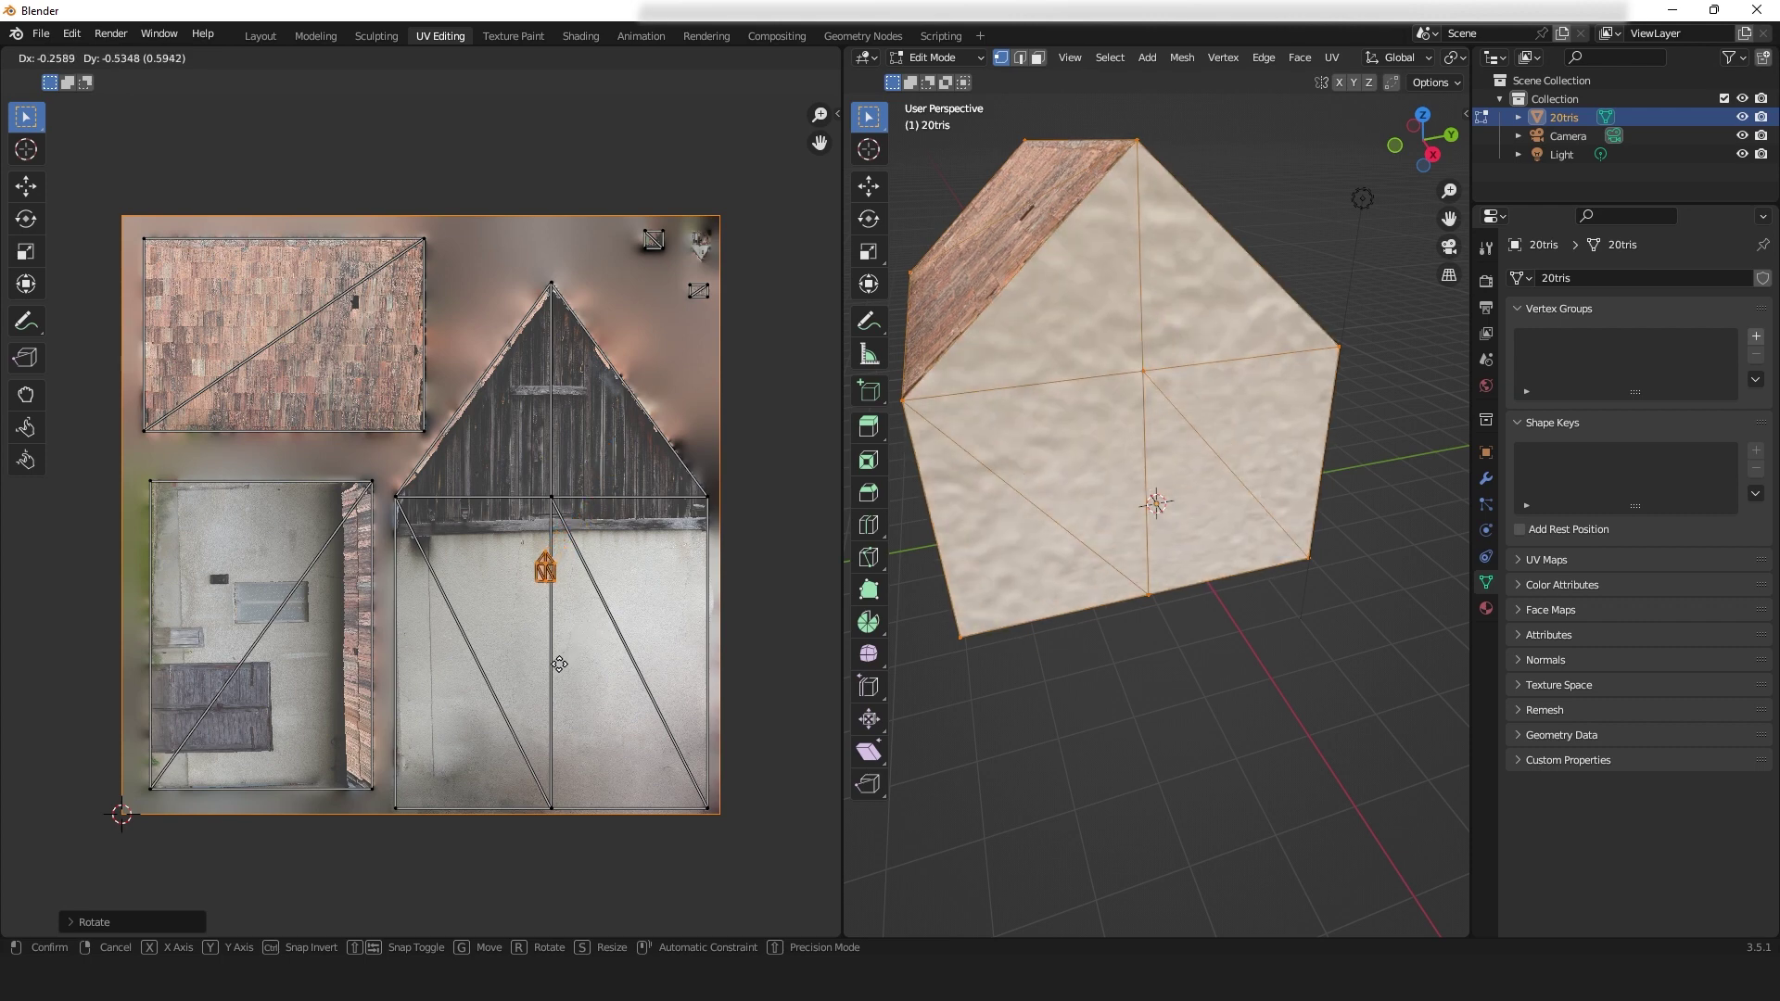
pyautogui.click(560, 669)
pyautogui.press('s')
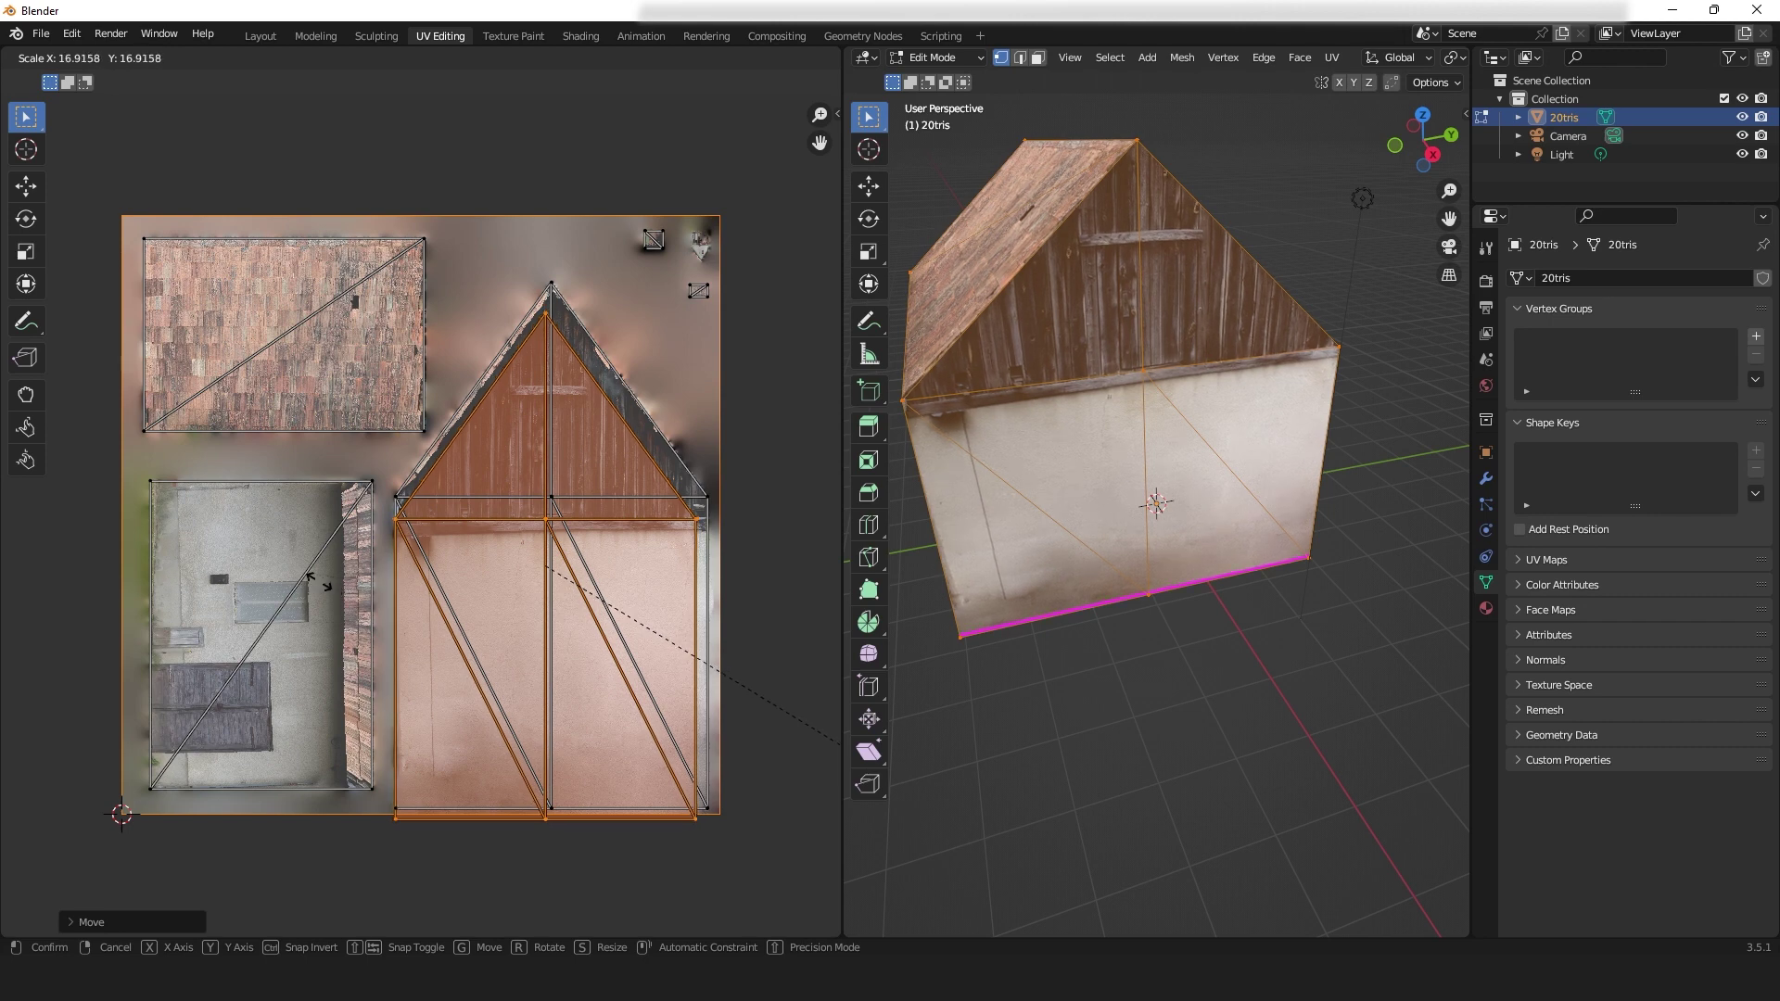
pyautogui.click(305, 586)
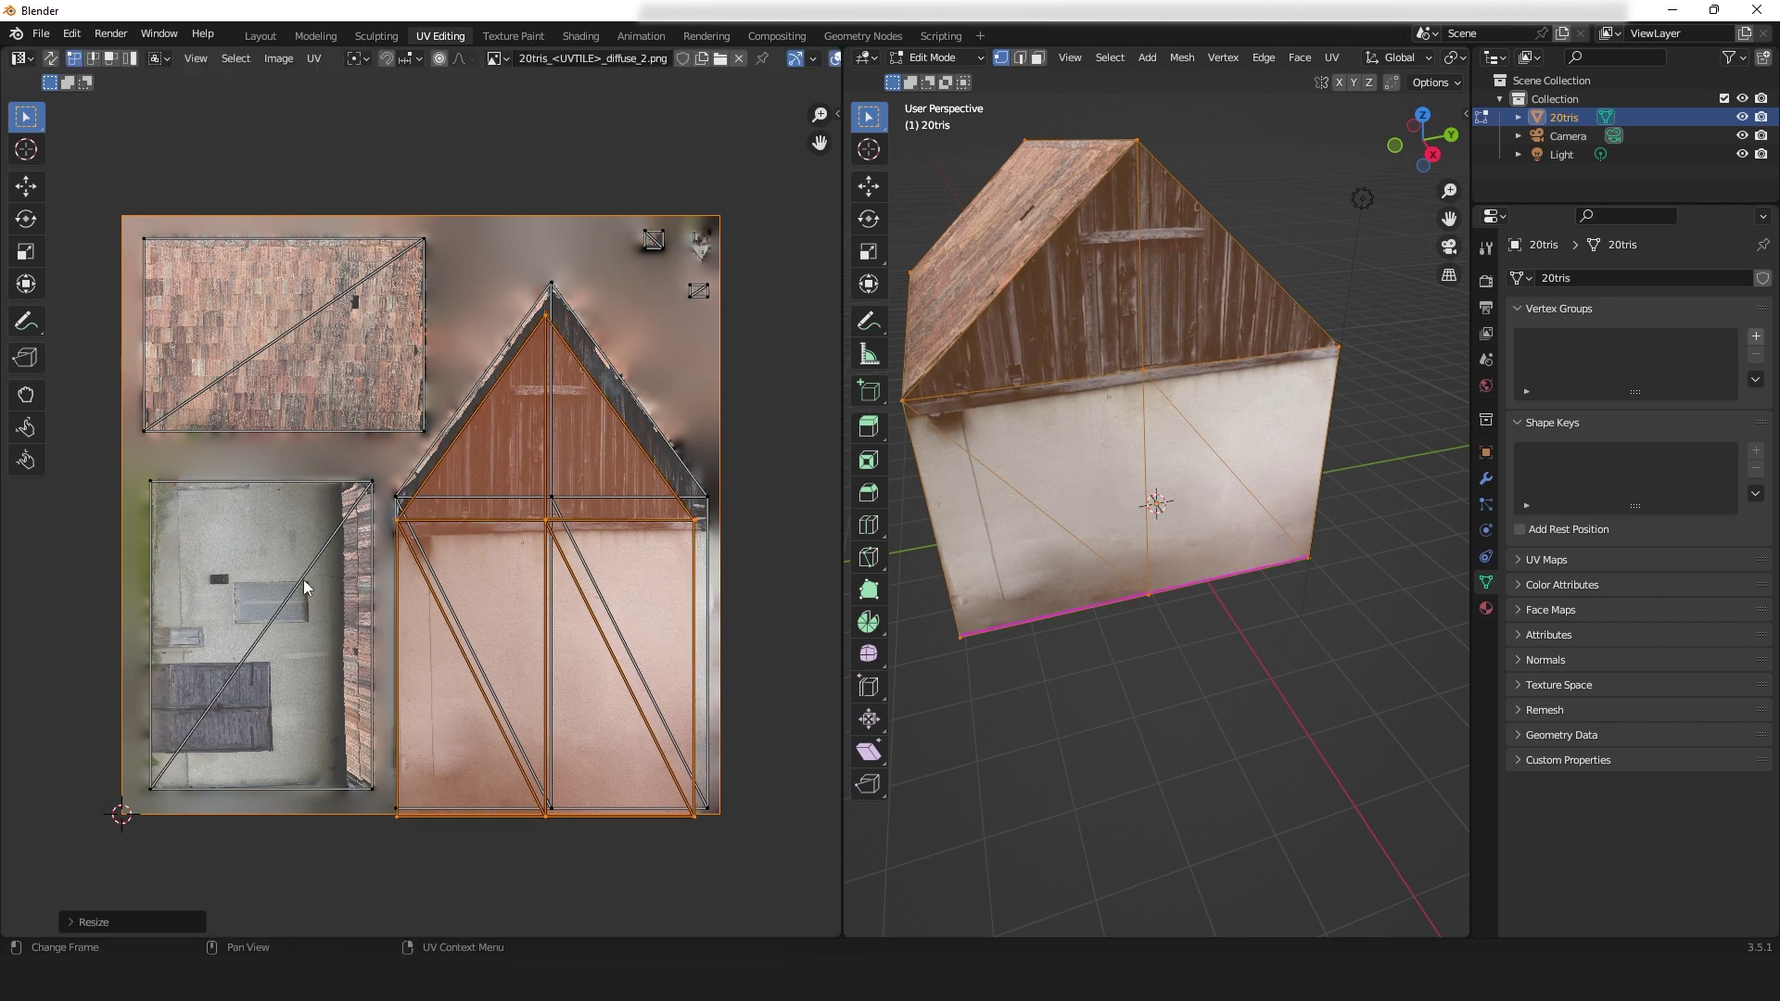
pyautogui.press('s')
pyautogui.press('y')
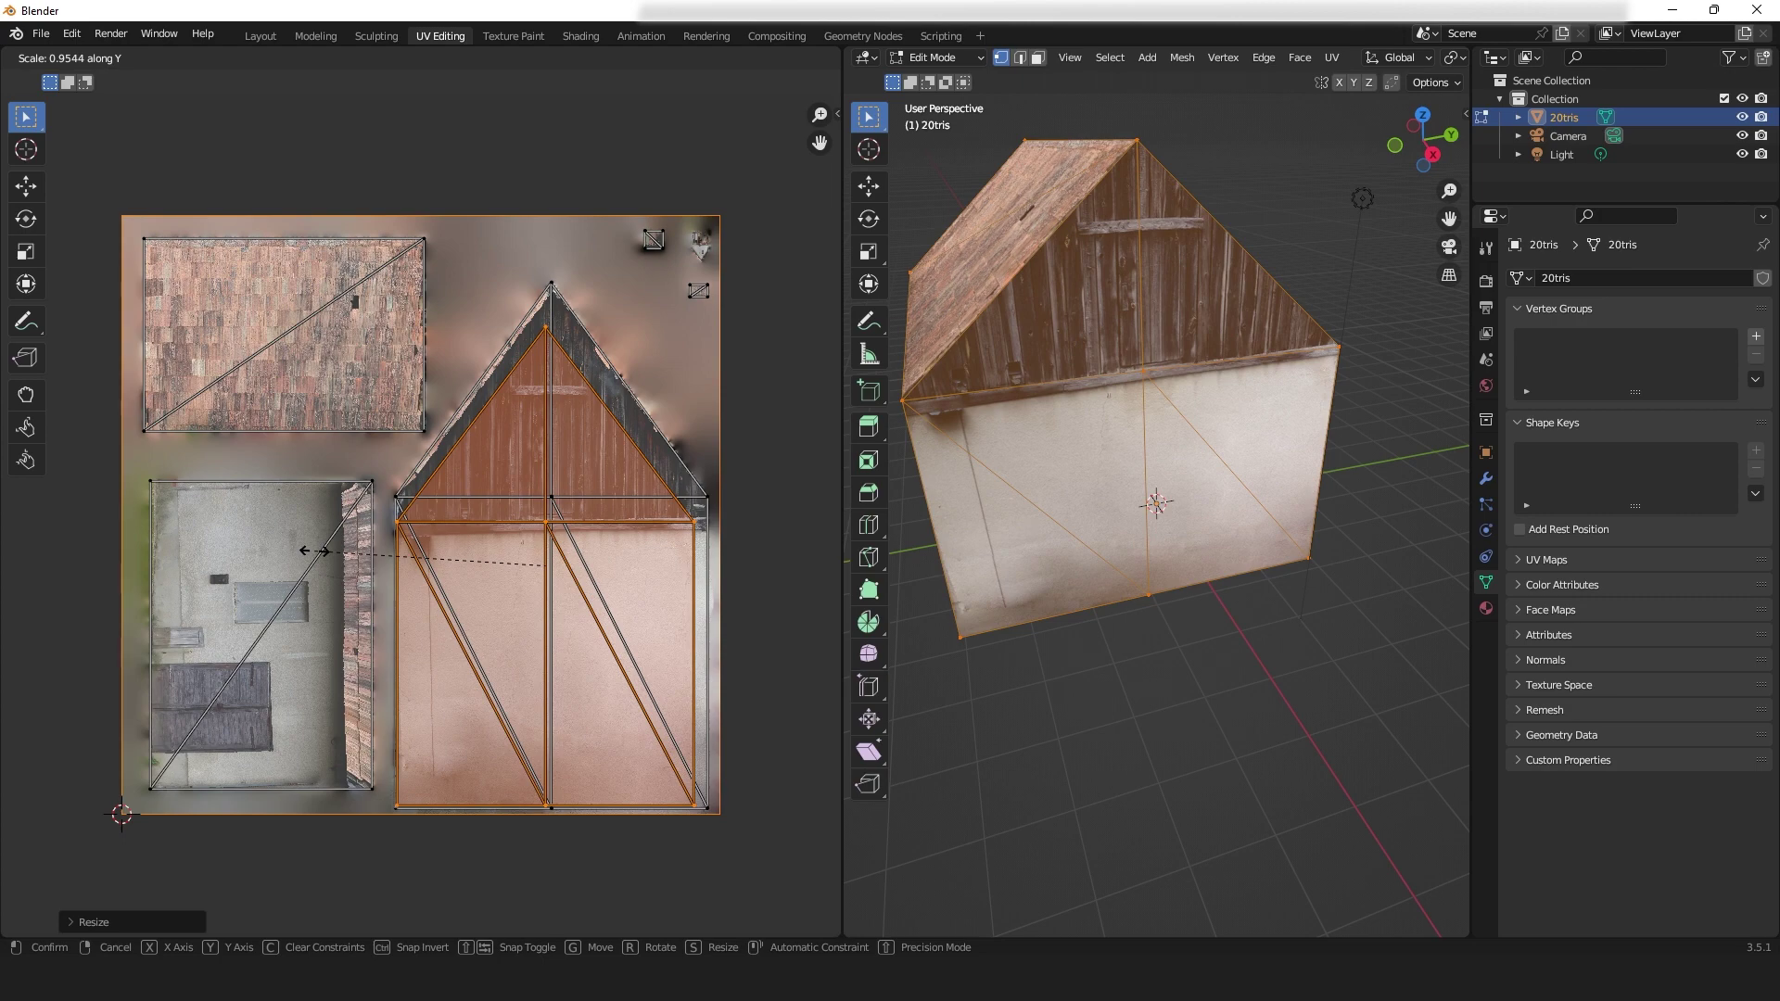
pyautogui.click(316, 556)
pyautogui.press('g')
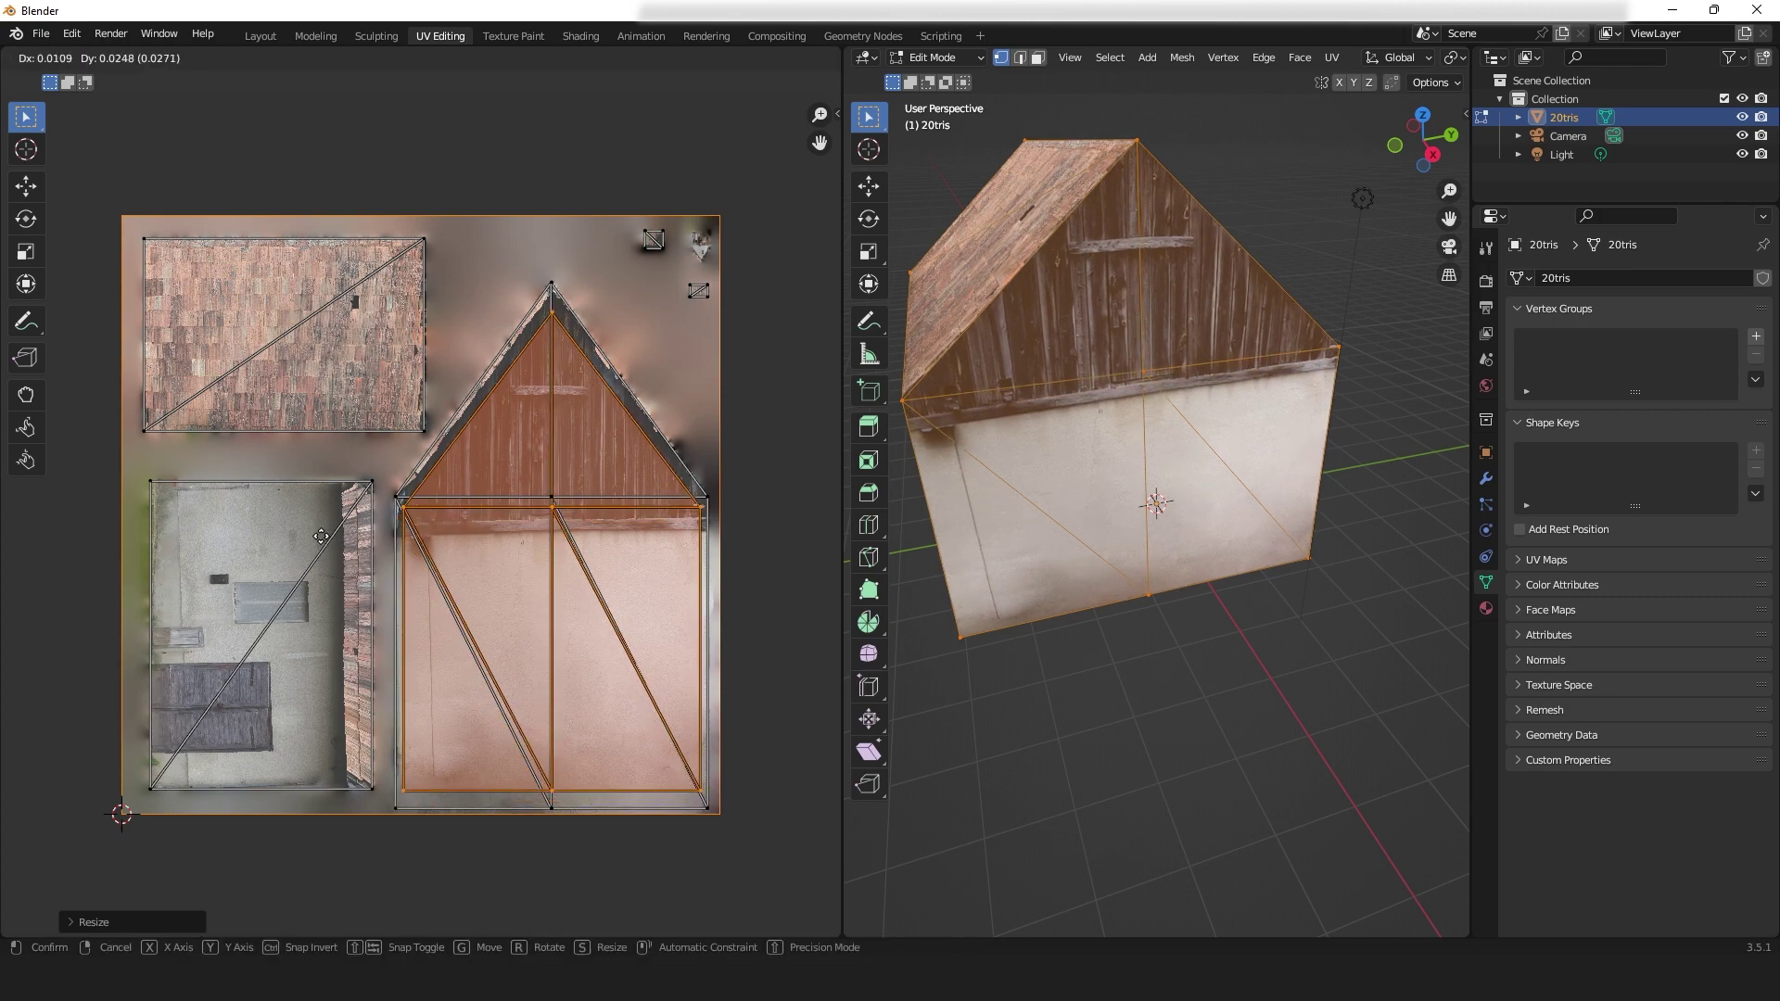
pyautogui.click(320, 537)
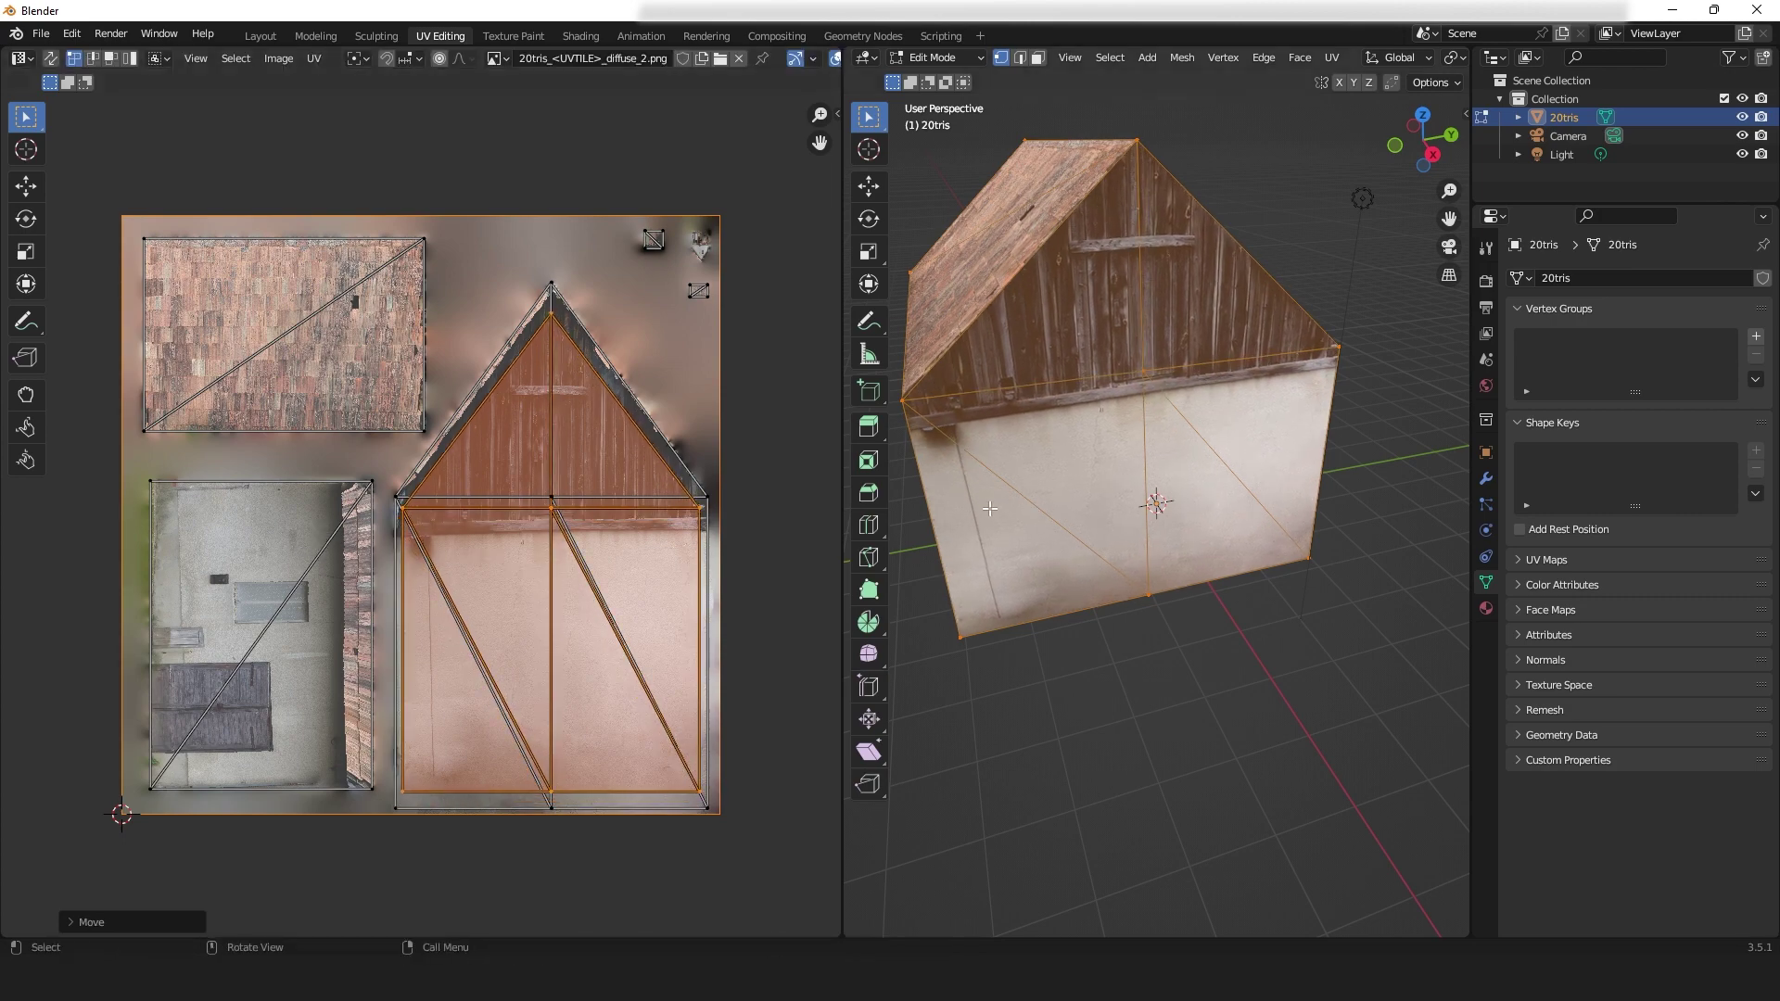
pyautogui.moveTo(1142, 482); pyautogui.dragTo(1446, 464, button='middle')
# - Select the door wall face and its entire UV island
pyautogui.moveTo(1287, 425); pyautogui.dragTo(1362, 389, button='middle')
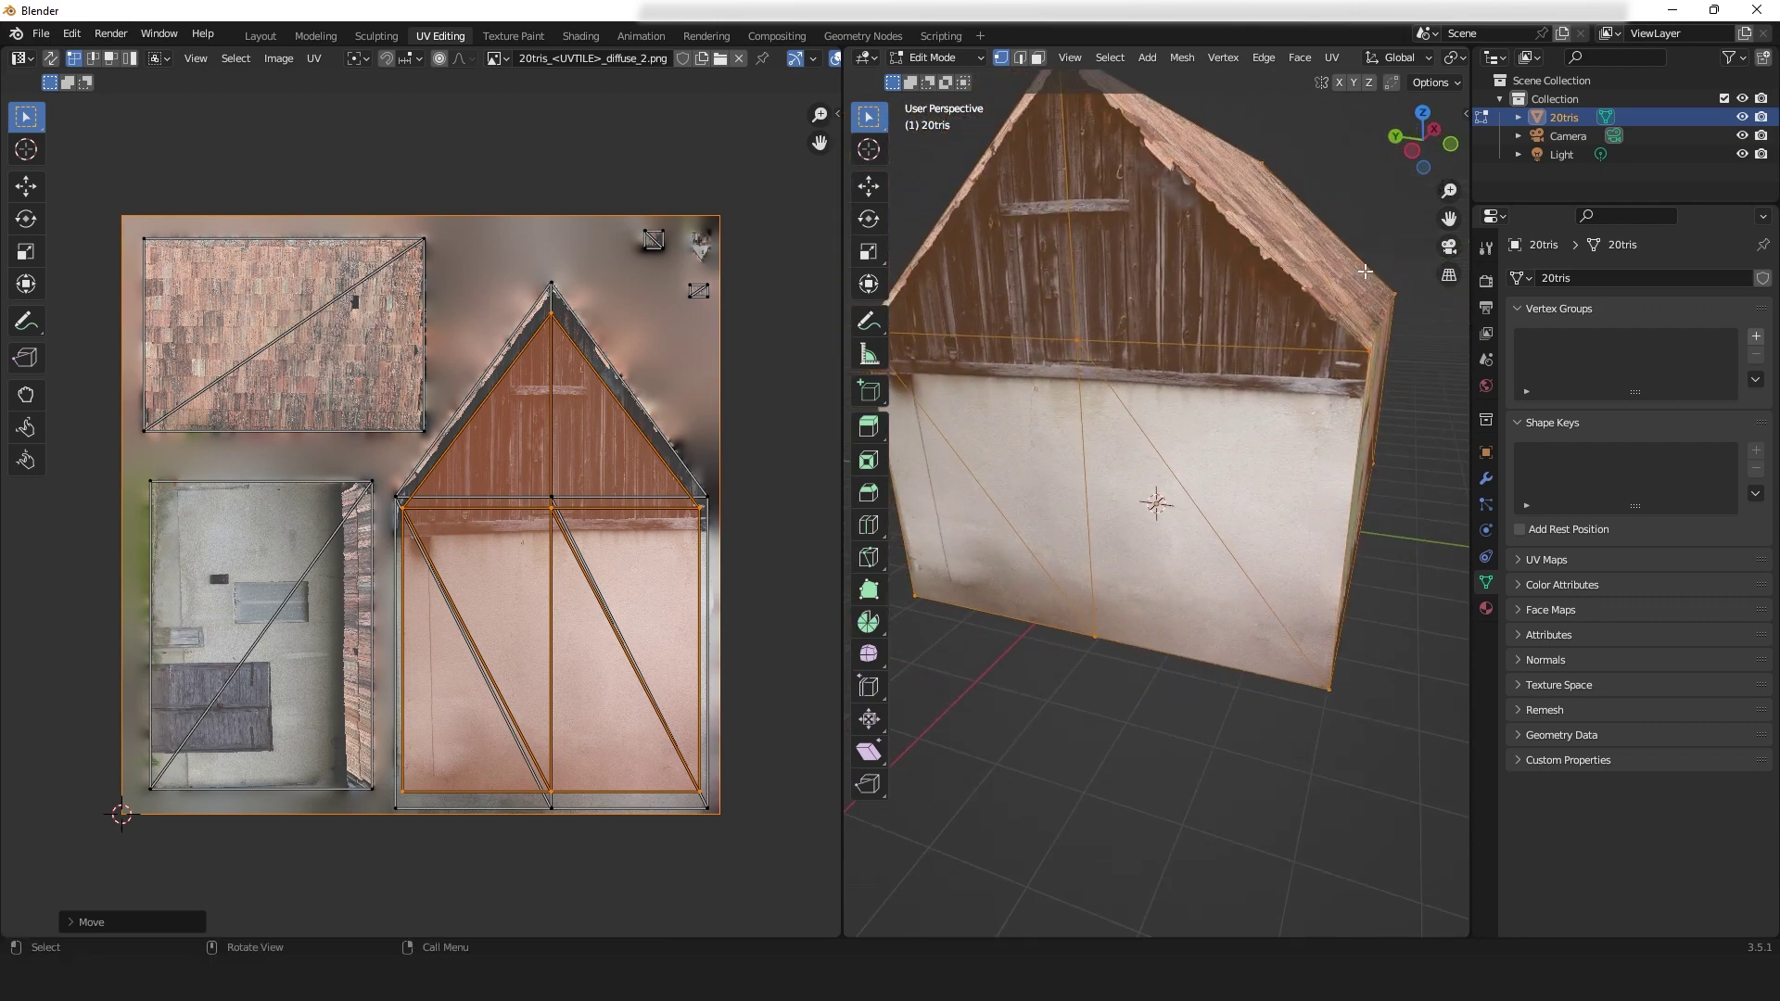
pyautogui.click(670, 275)
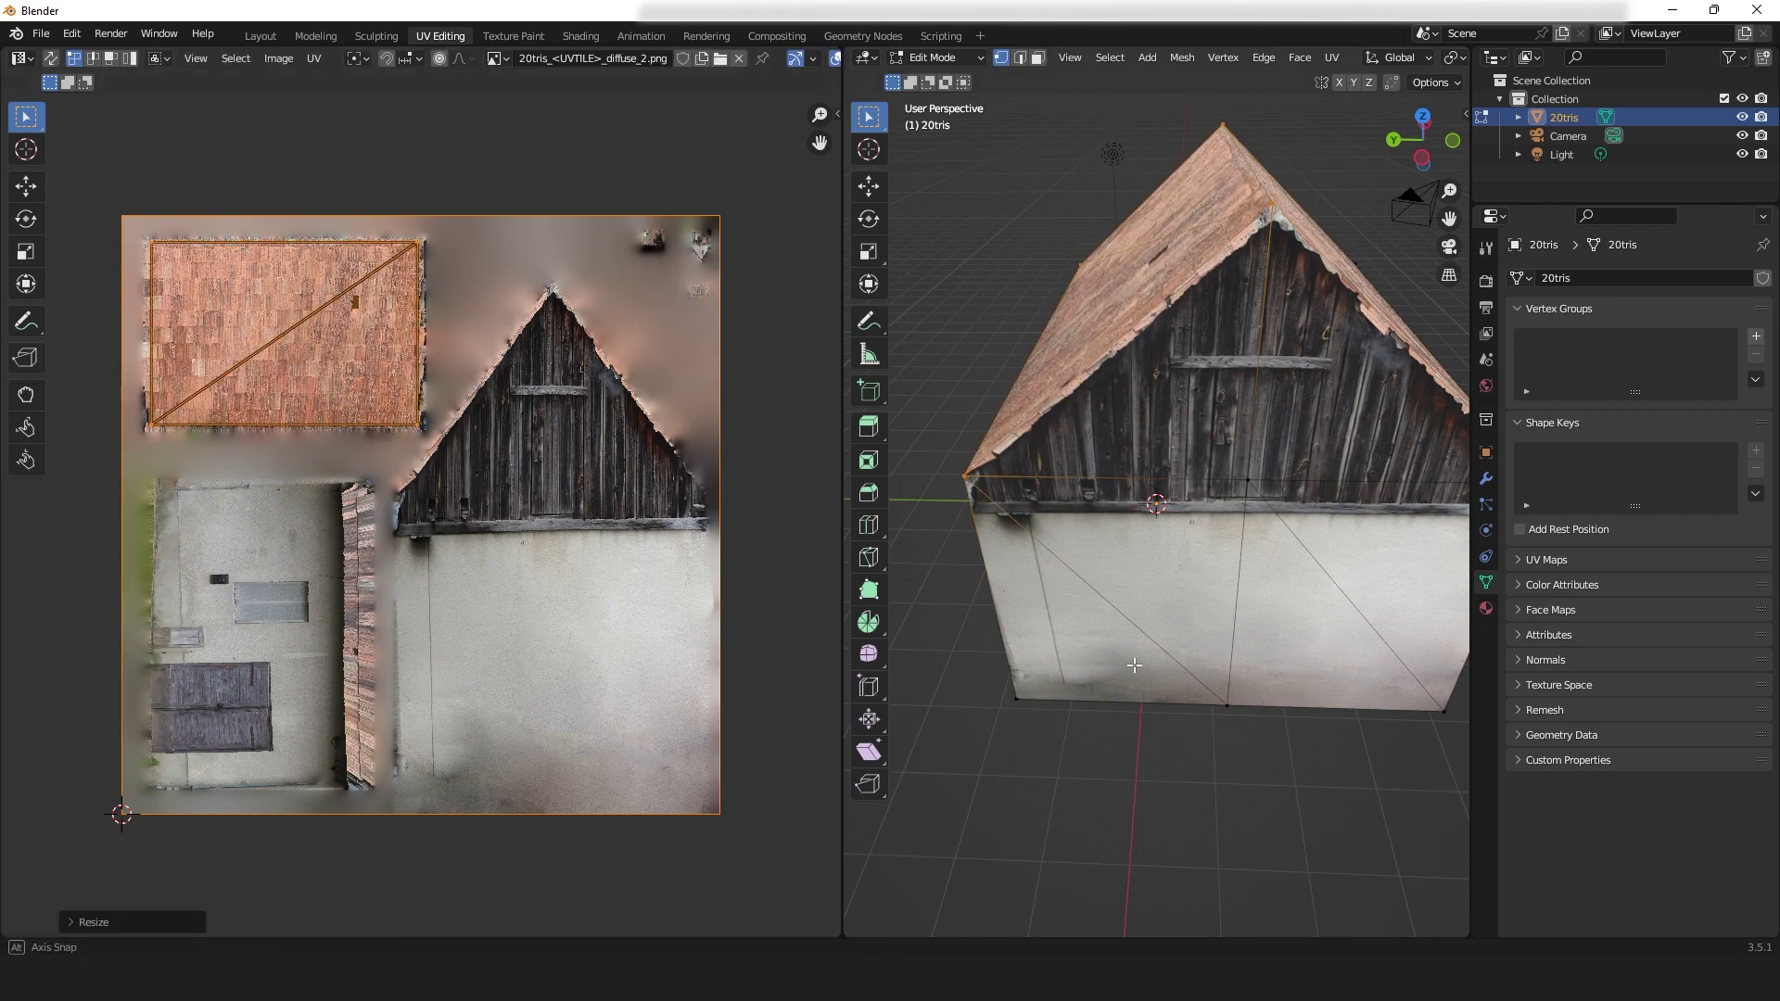
pyautogui.moveTo(1297, 419); pyautogui.dragTo(1219, 328, button='middle')
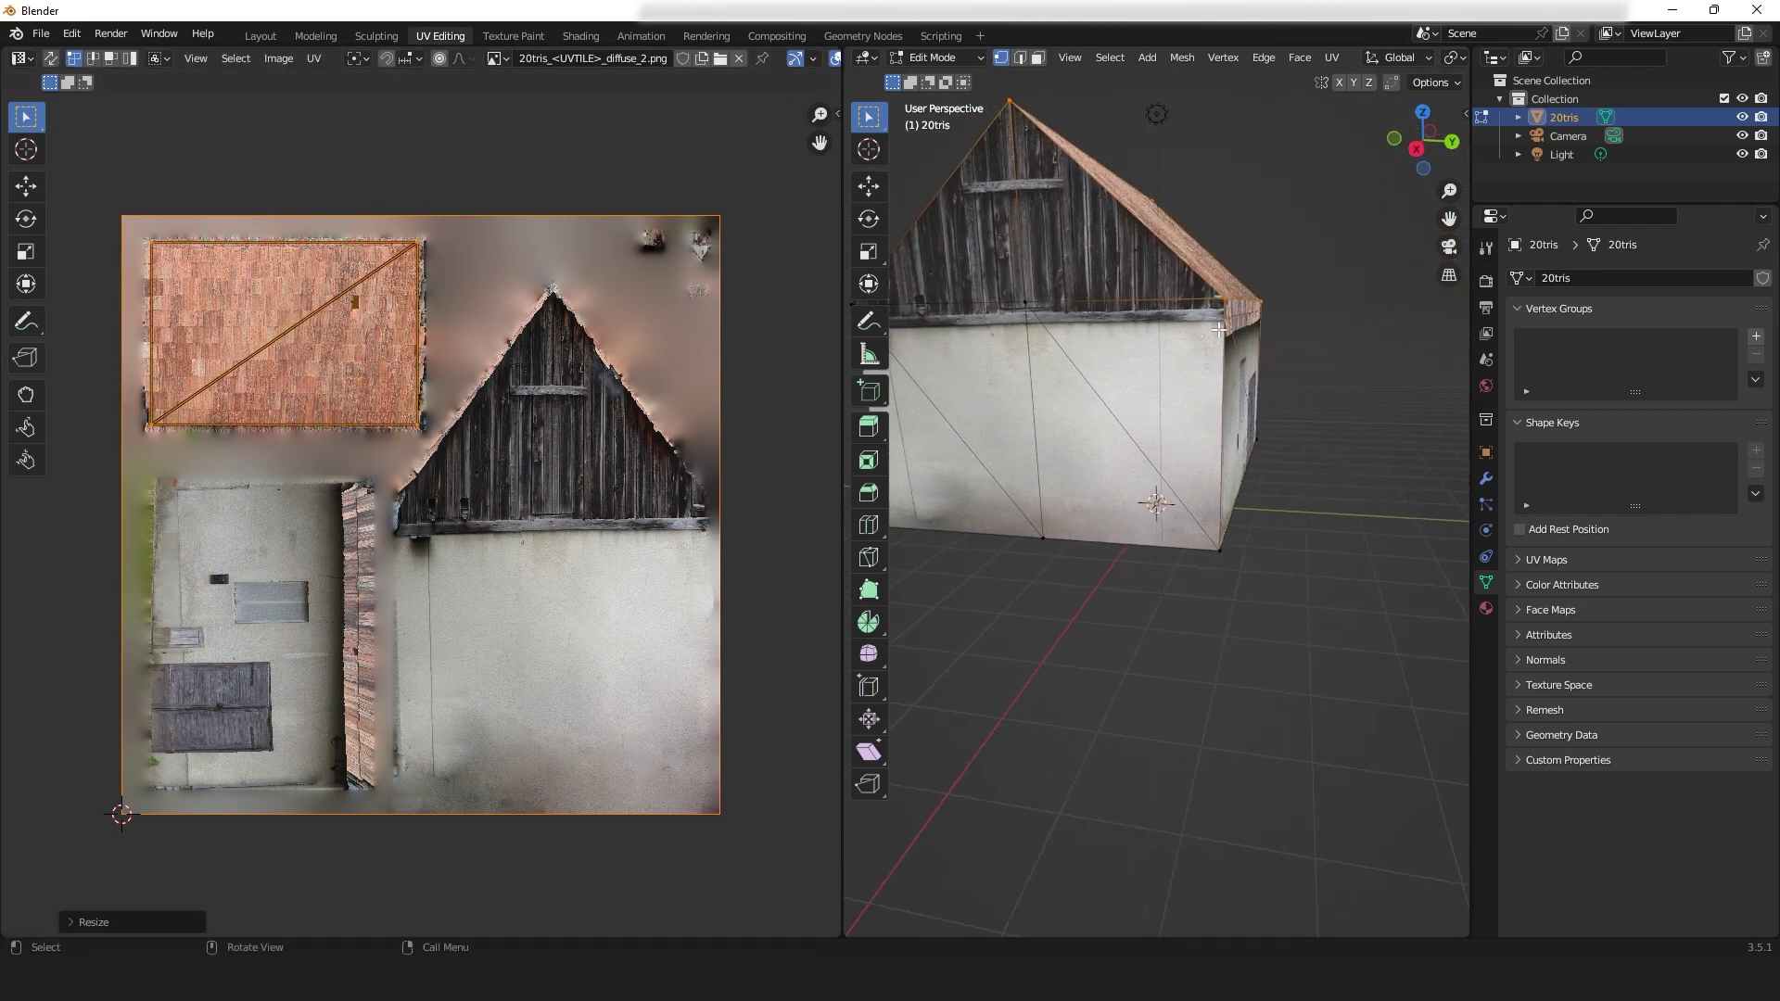
pyautogui.moveTo(1194, 263); pyautogui.dragTo(1299, 578)
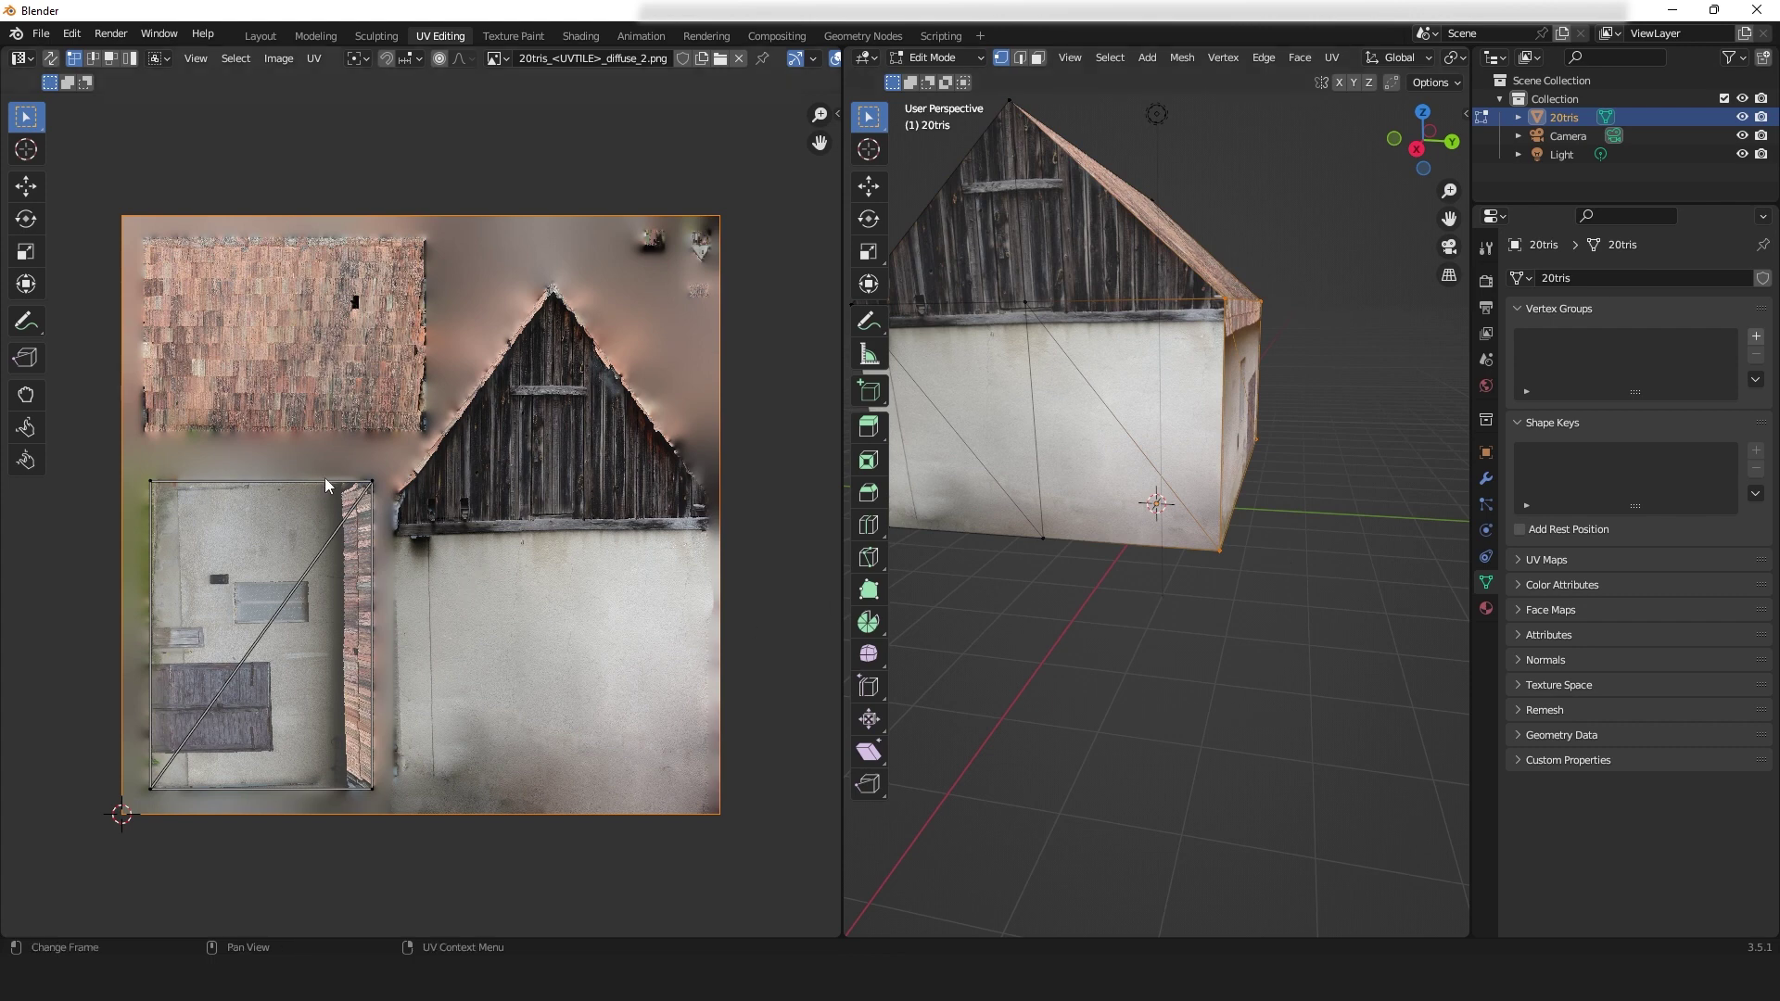
pyautogui.keyDown('shift'); pyautogui.click(381, 525); pyautogui.keyUp('shift')
pyautogui.press('a')
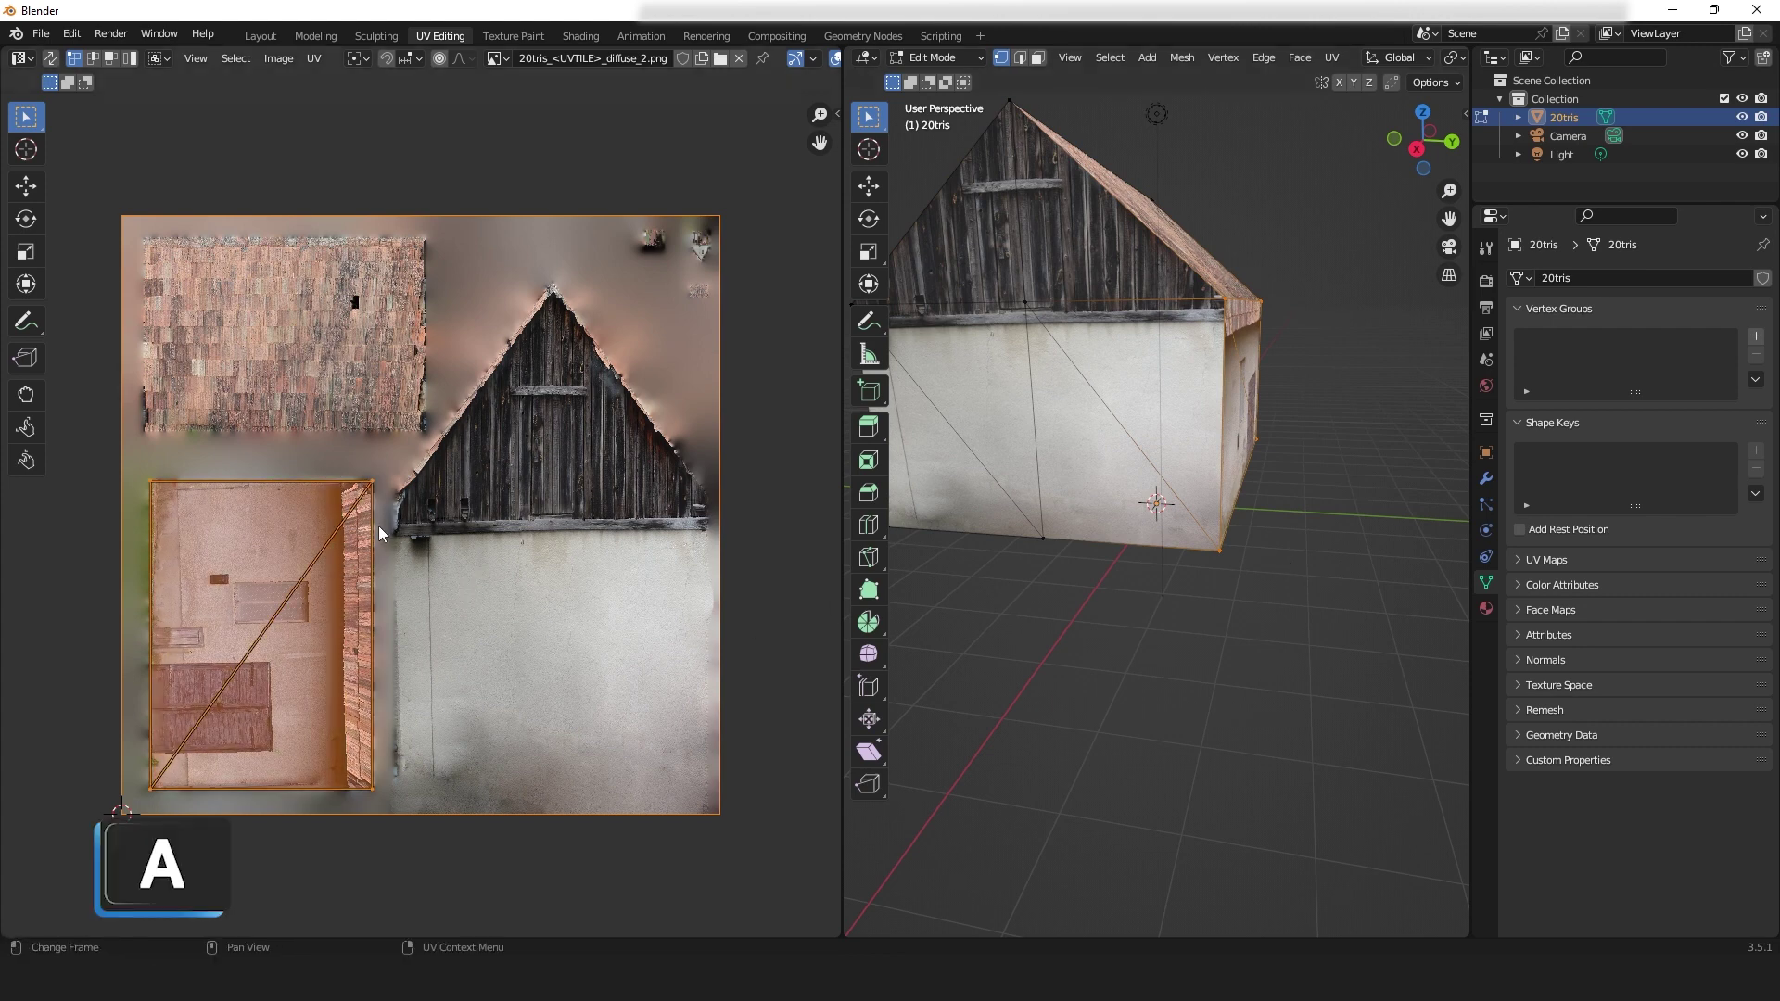
# - Scale the door wall island along X and Y, then shift it left onto the wall region
pyautogui.press('s')
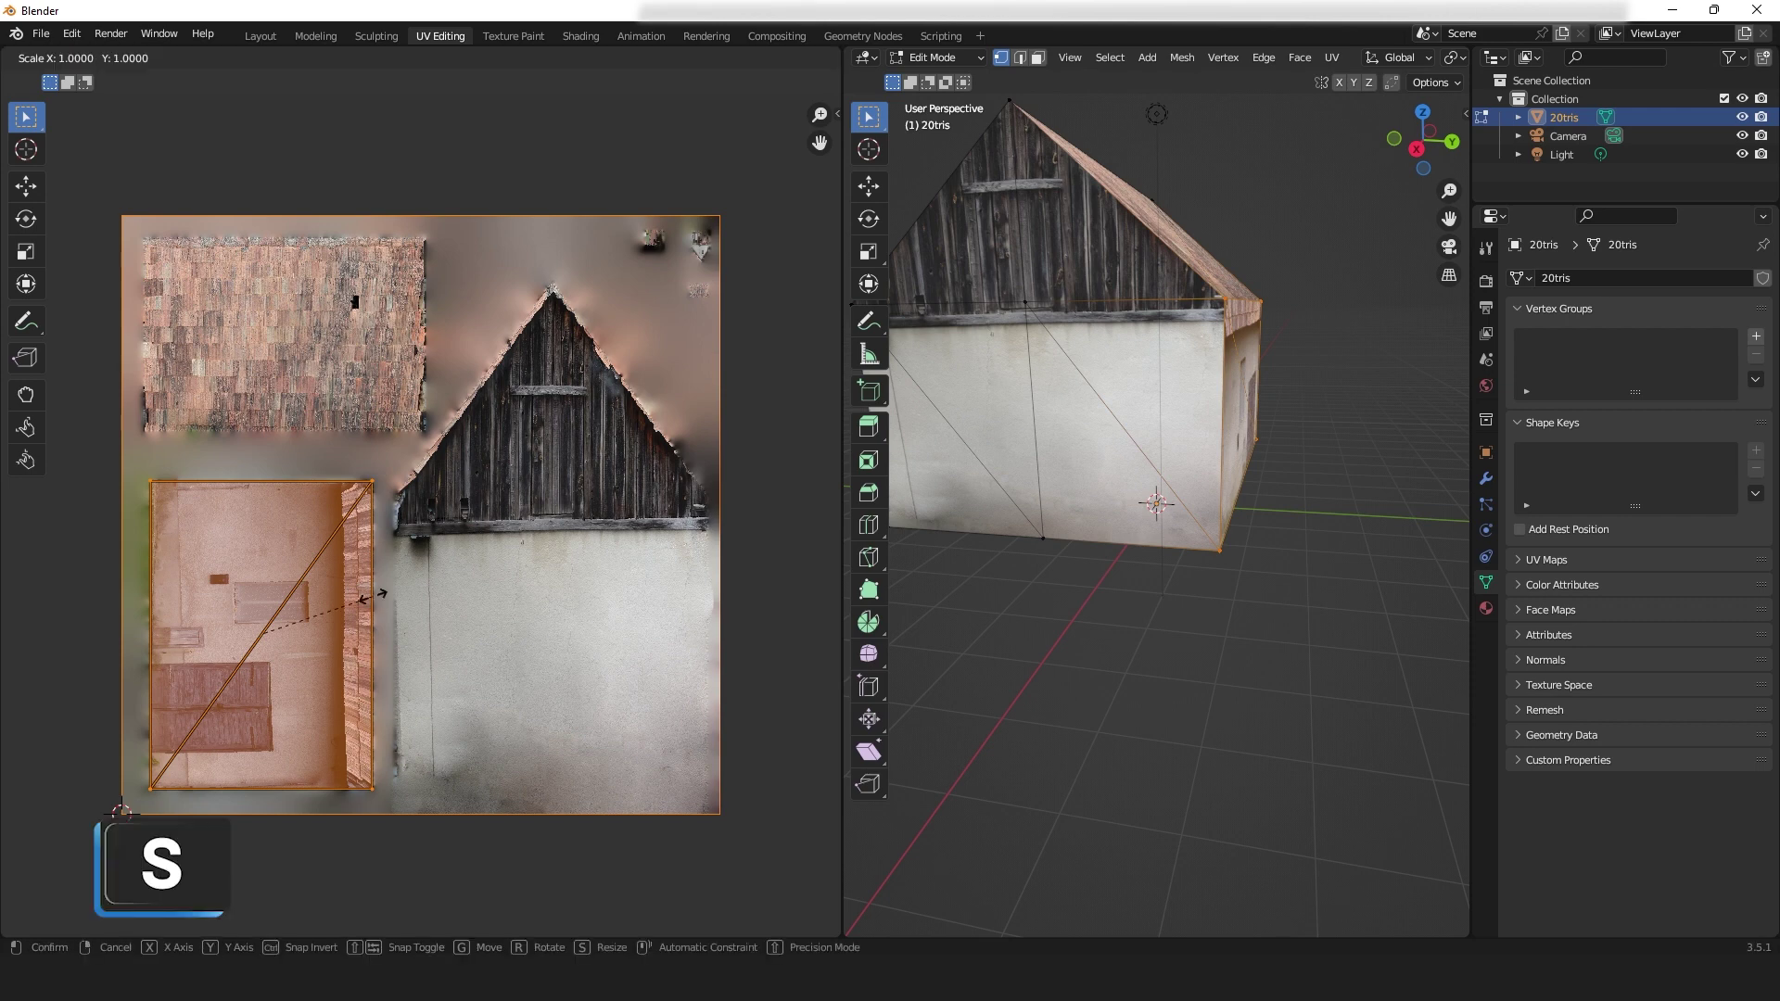
pyautogui.press('x')
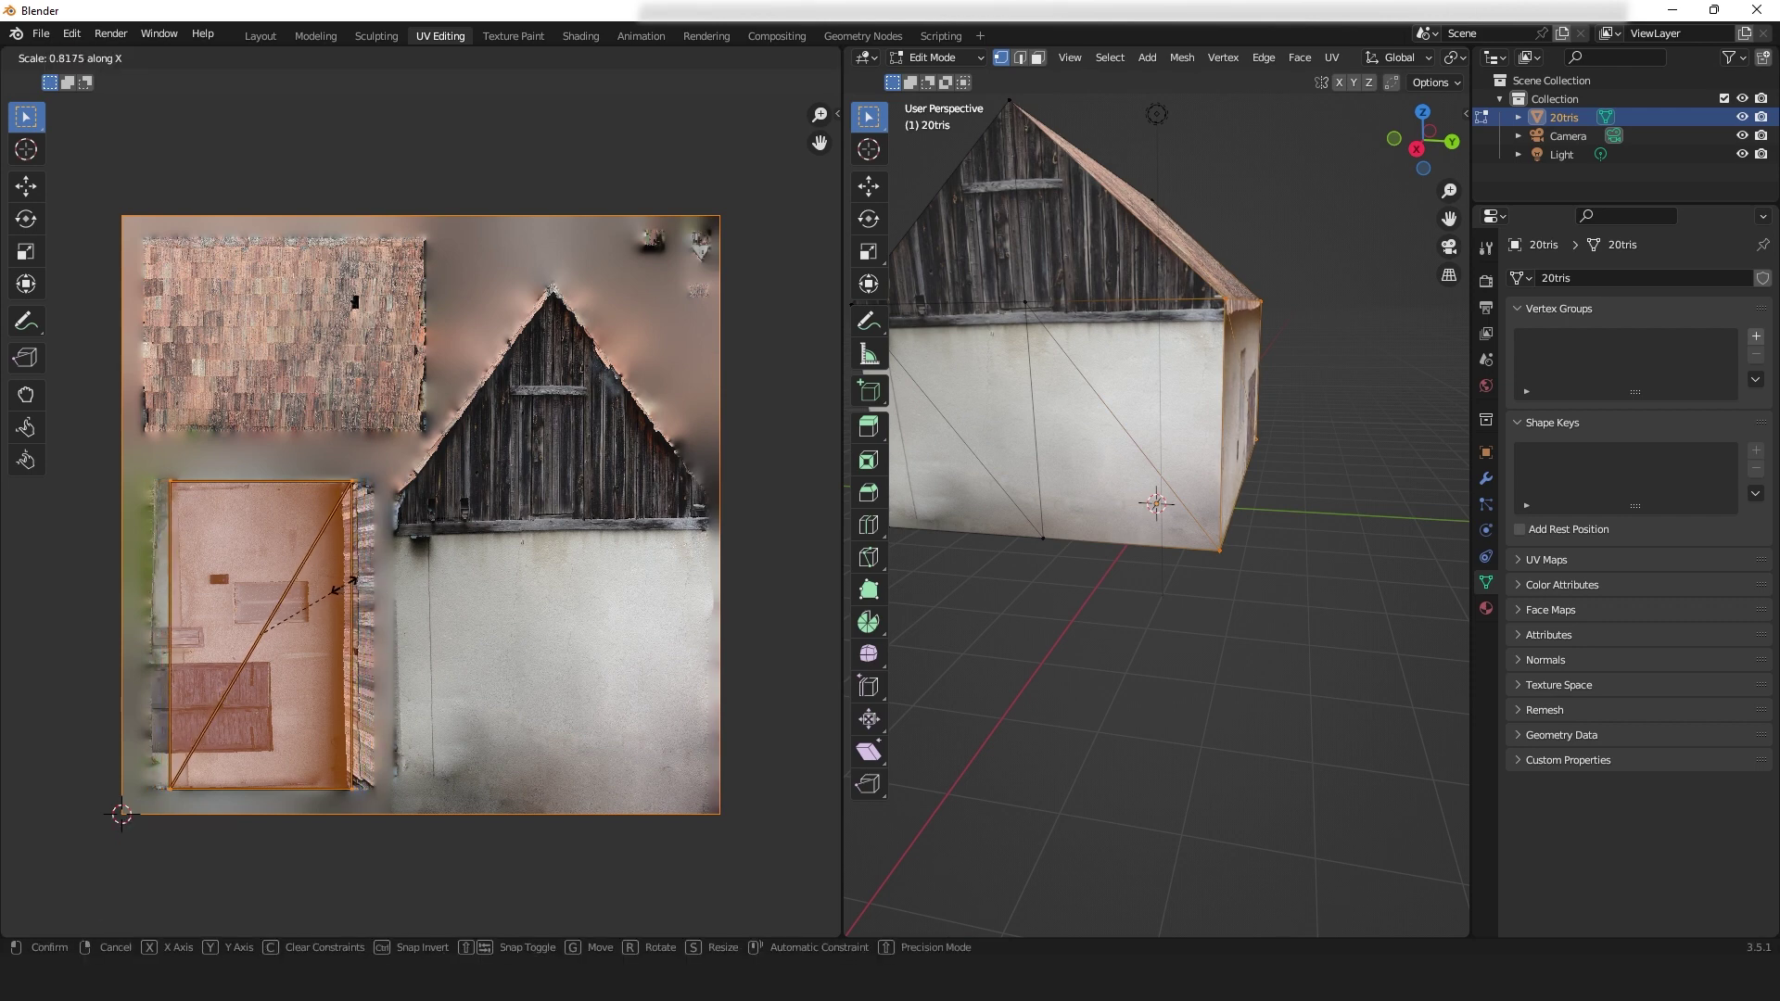
pyautogui.click(349, 580)
pyautogui.press('s')
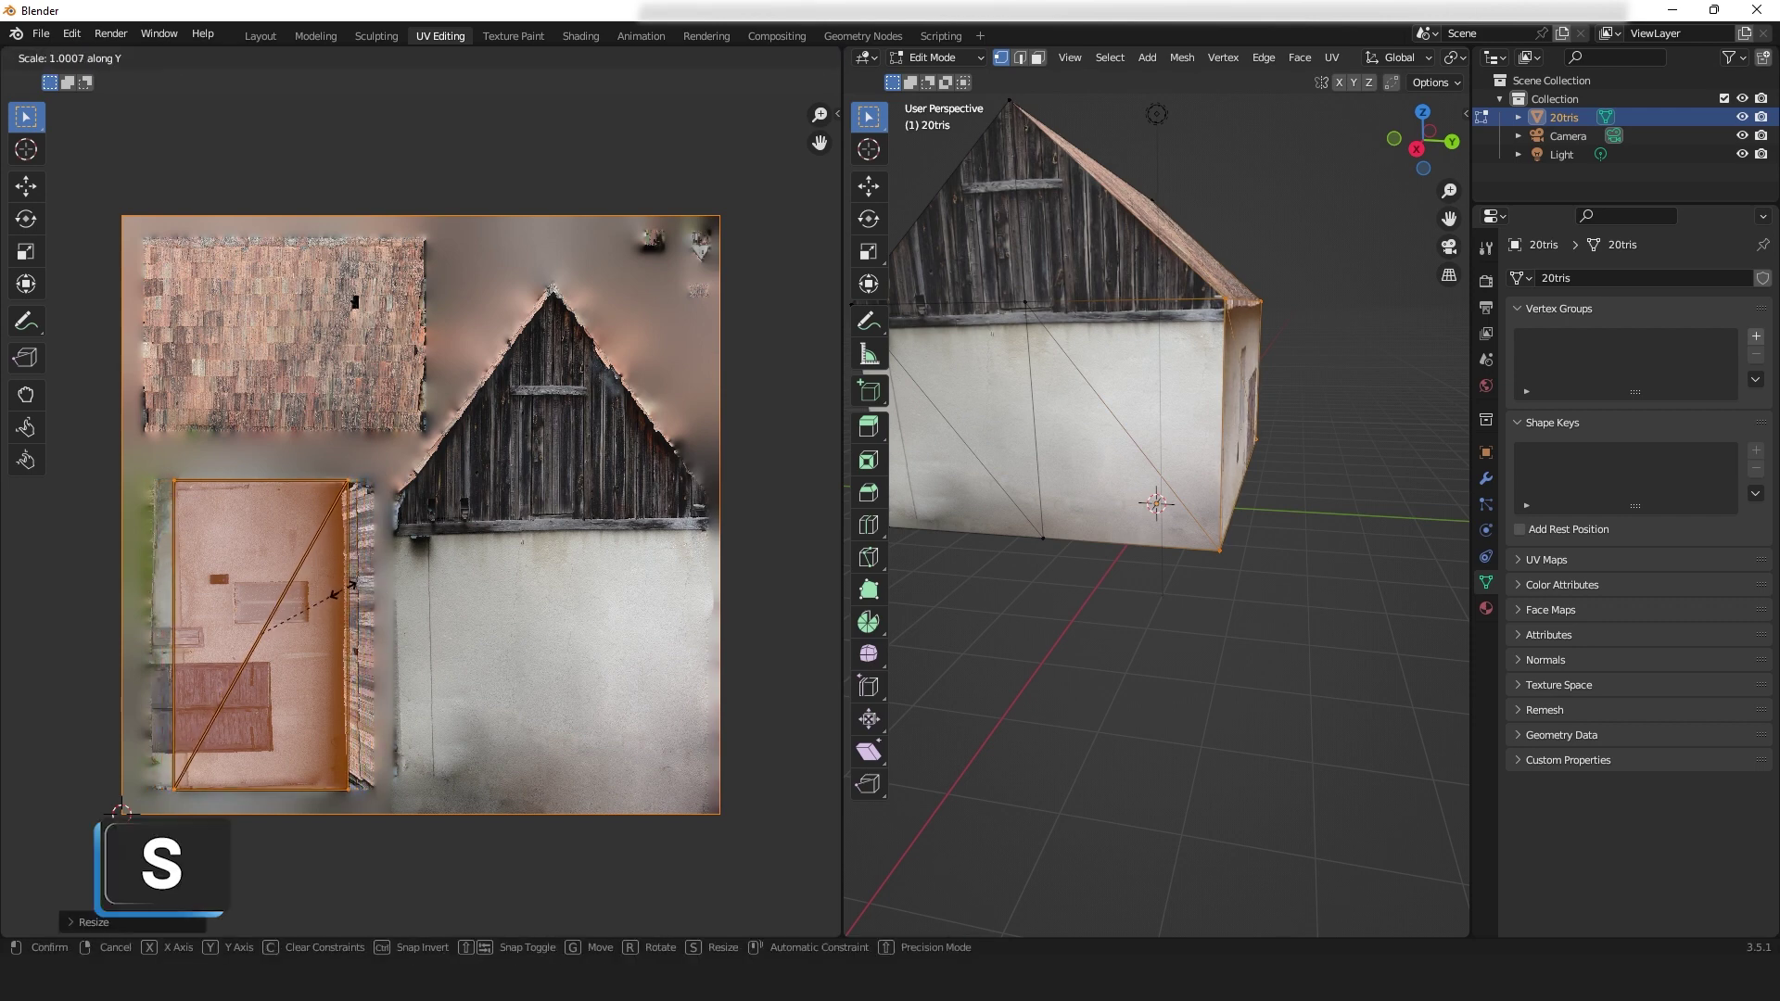
pyautogui.press('y')
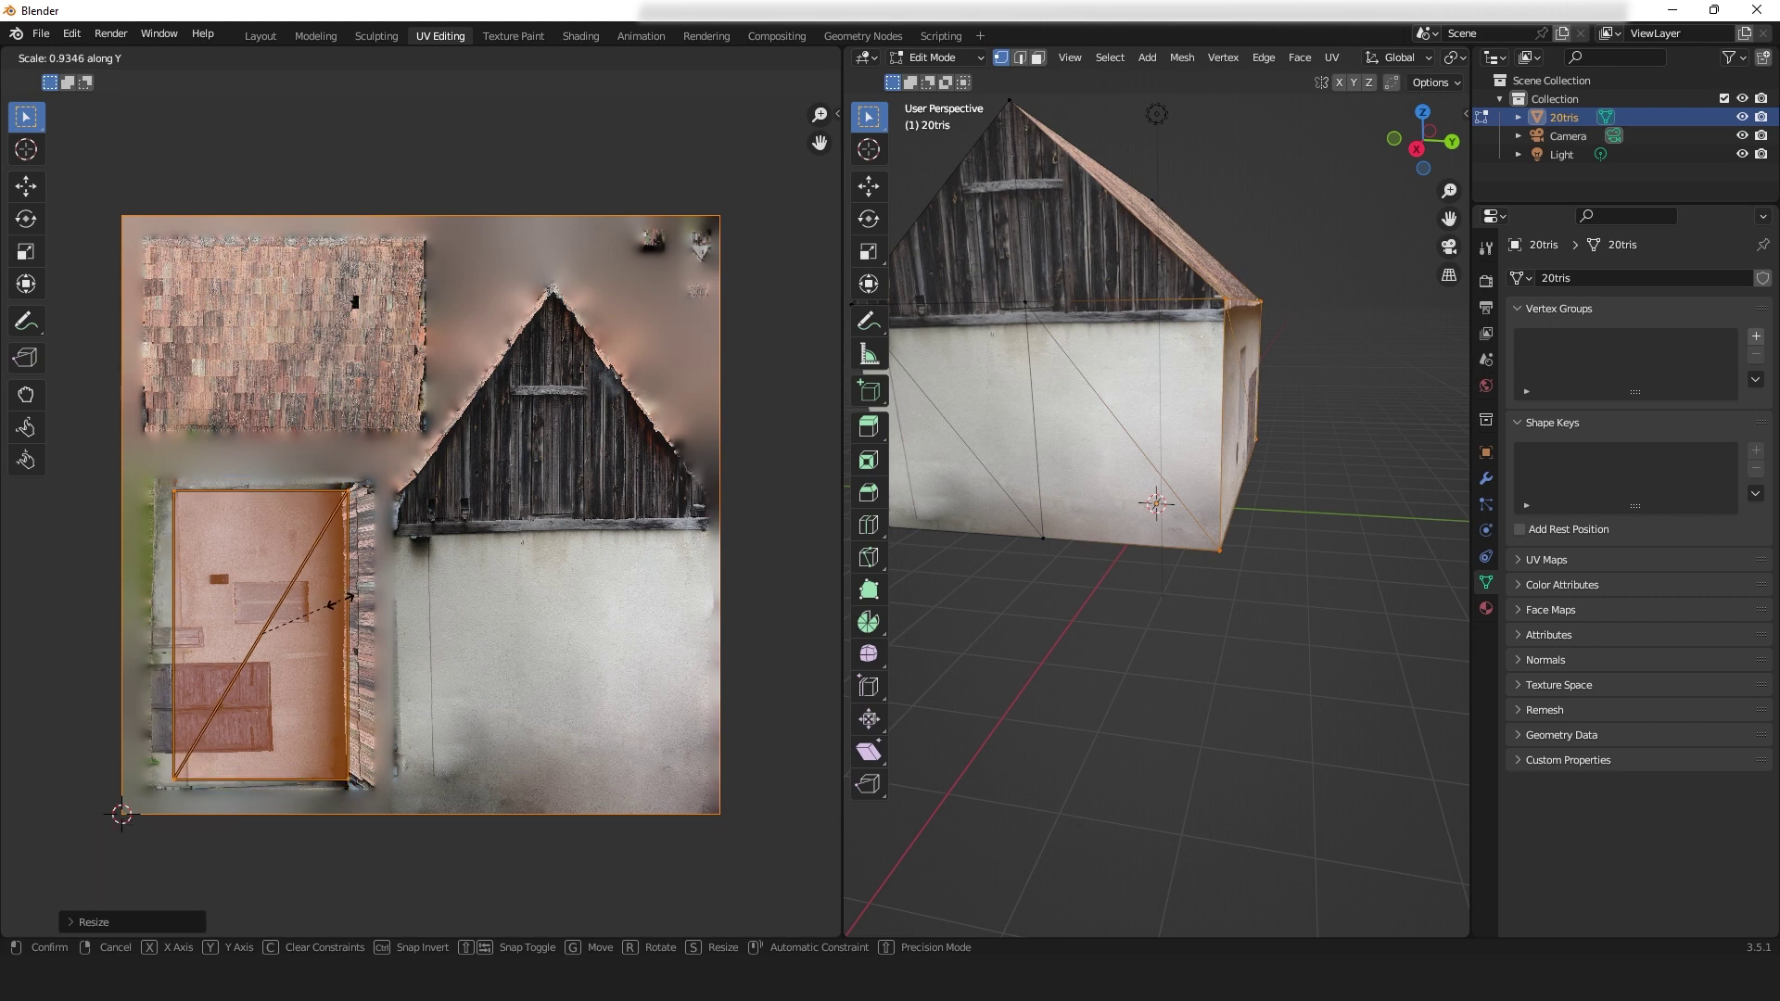
pyautogui.click(341, 601)
pyautogui.press('g')
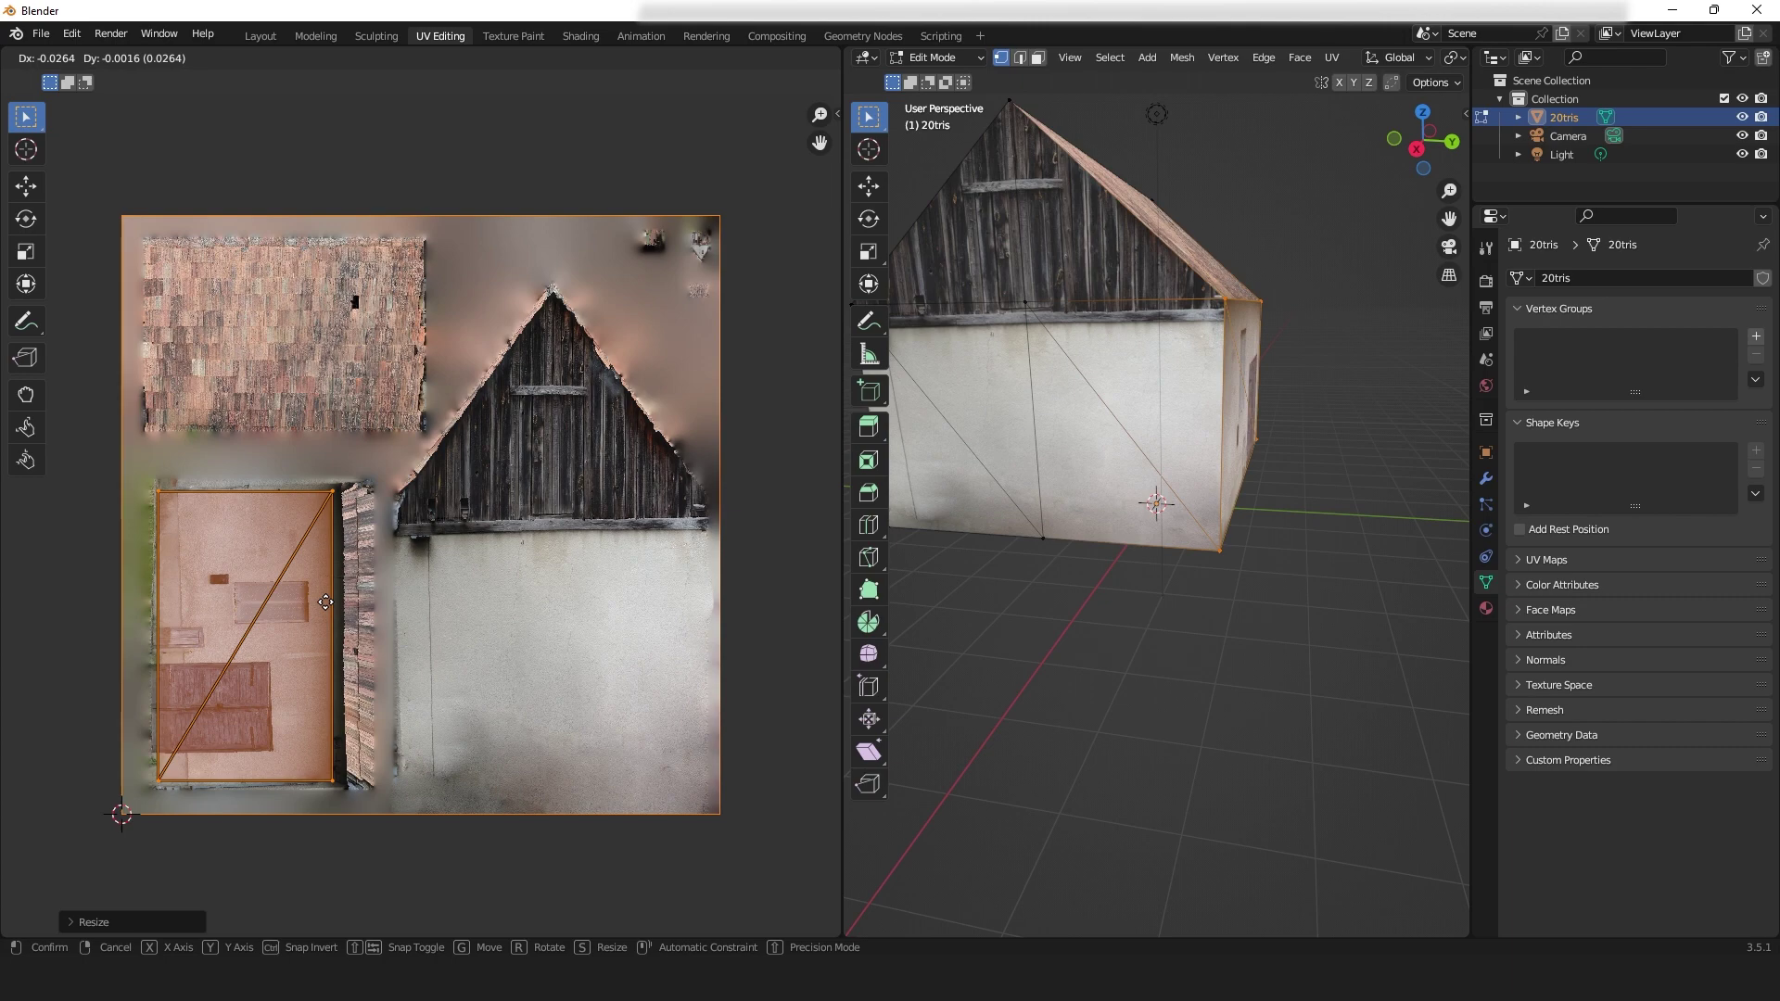
pyautogui.click(325, 602)
pyautogui.moveTo(1124, 608); pyautogui.dragTo(1294, 554, button='middle')
pyautogui.scroll(3, 1103, 630)
pyautogui.scroll(-8, 1121, 636)
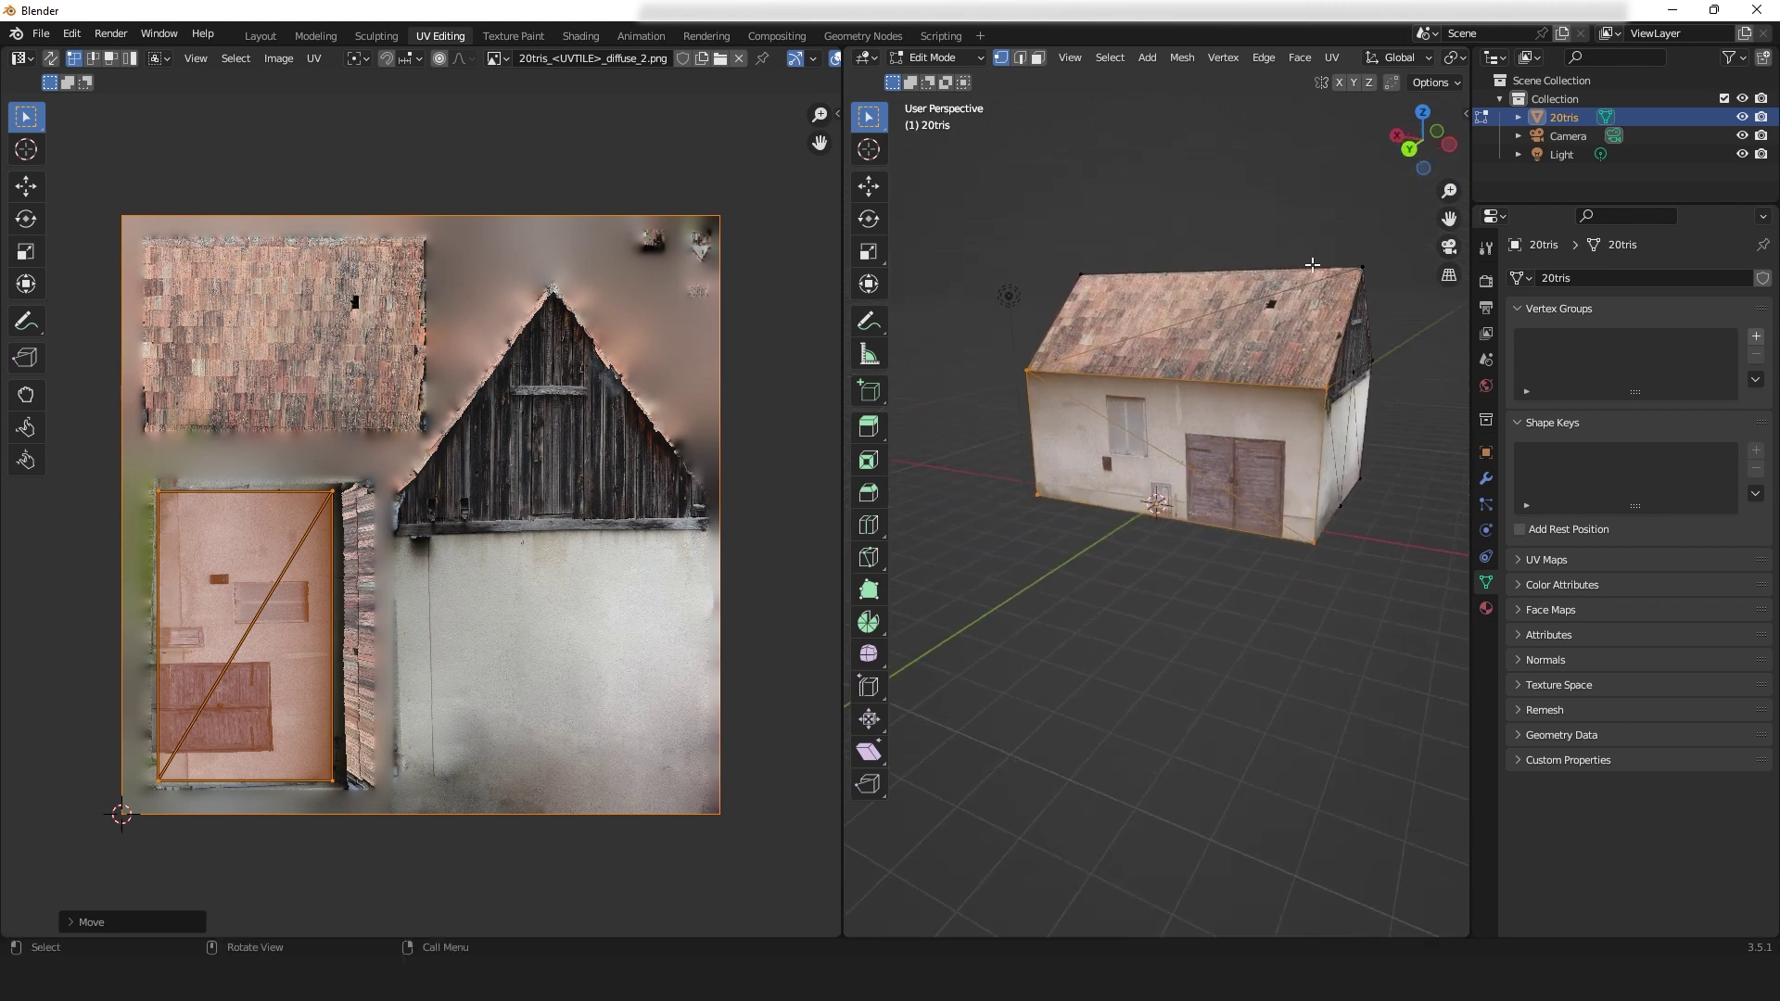
# - Select the gable-end UV island and shrink it to about 0.95 of its size
pyautogui.moveTo(1296, 251); pyautogui.dragTo(1384, 599)
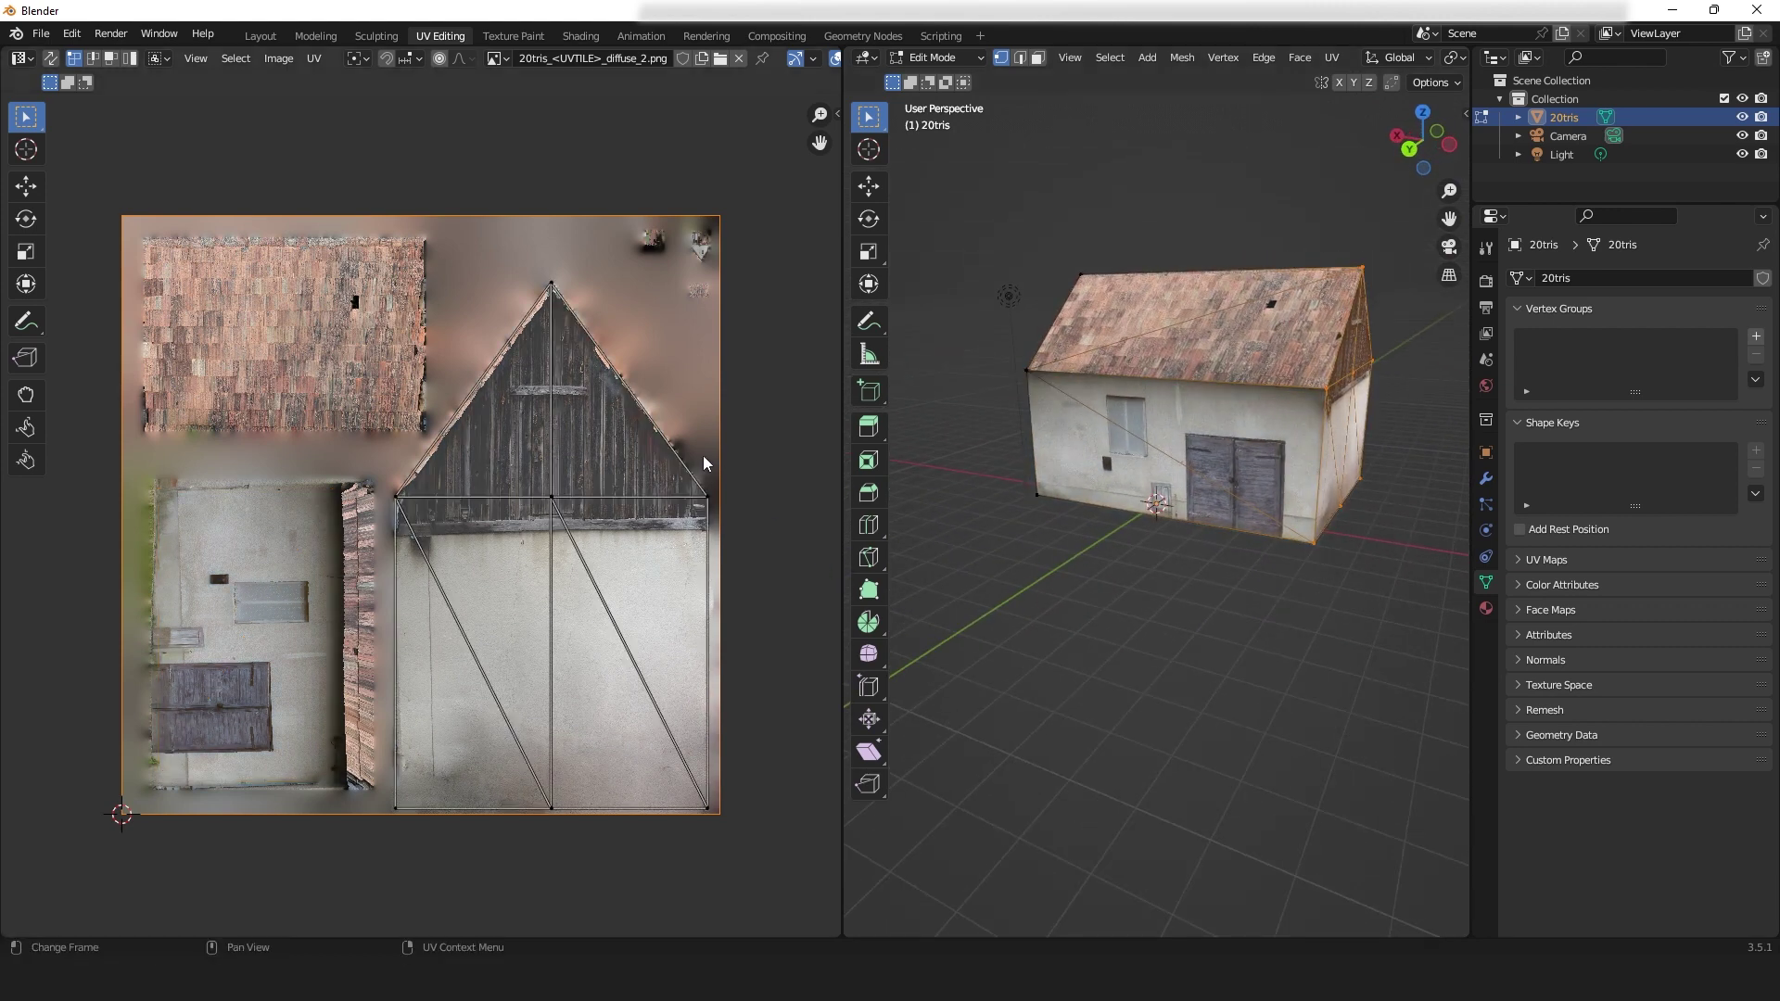
pyautogui.click(552, 282)
pyautogui.press('a')
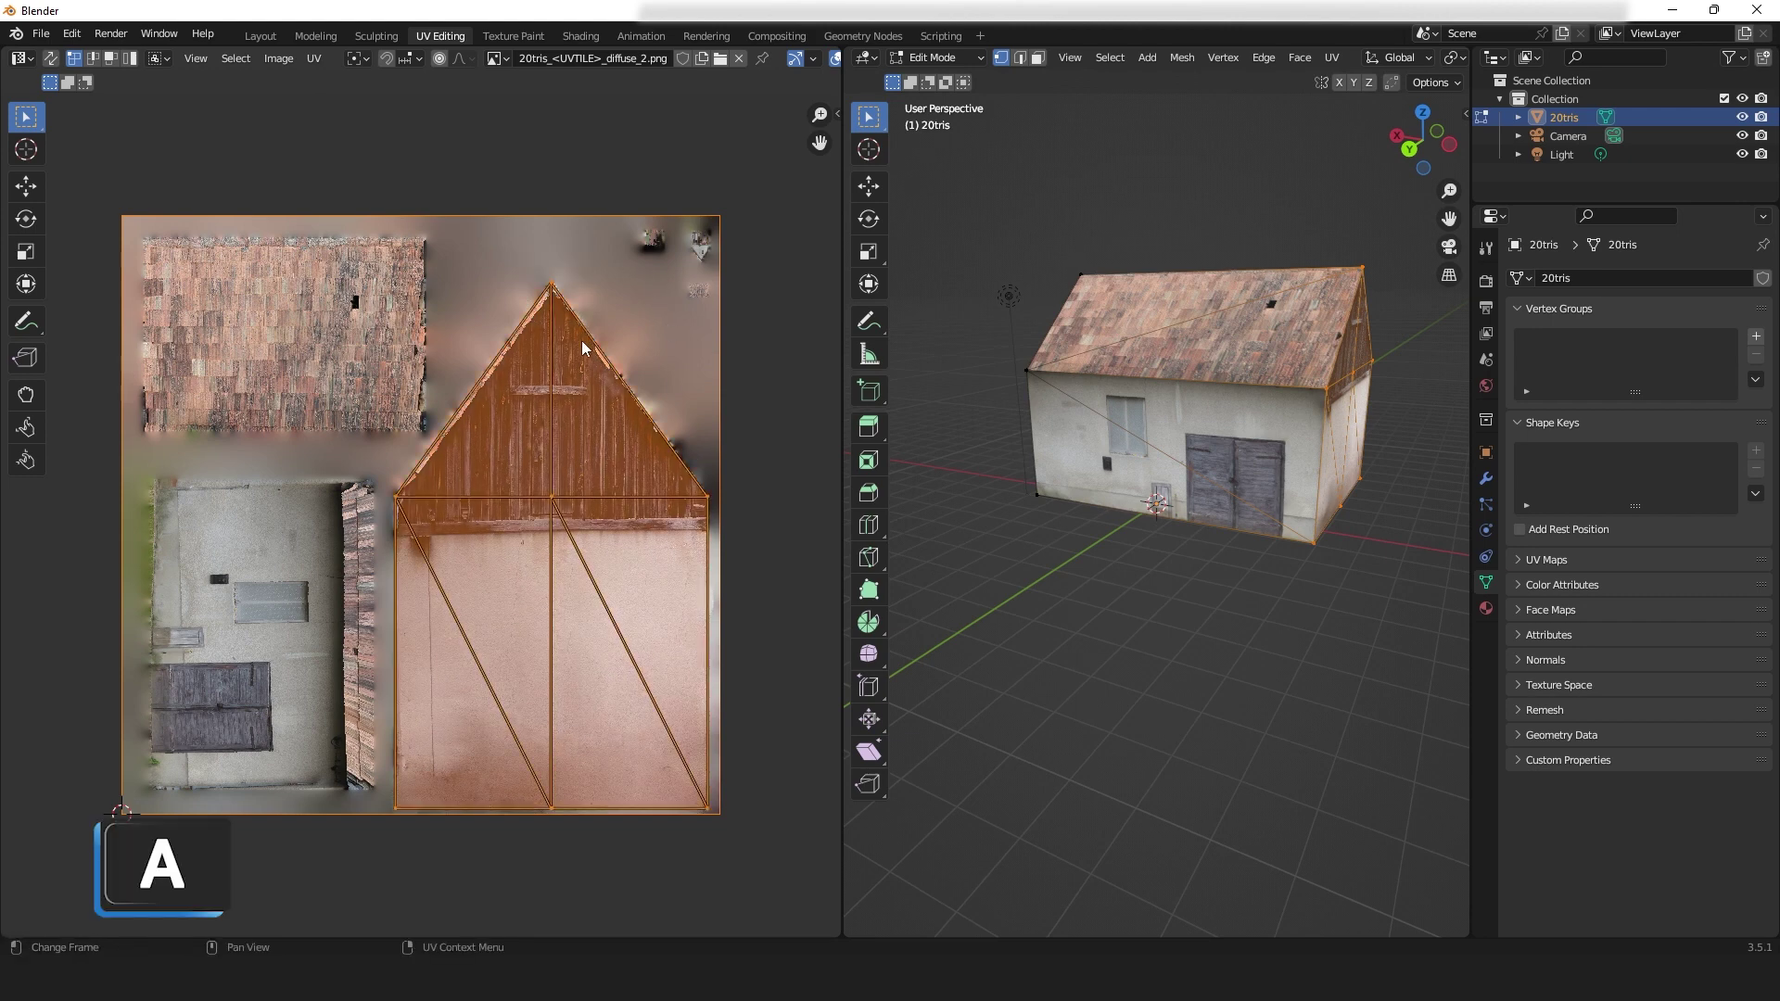
pyautogui.press('s')
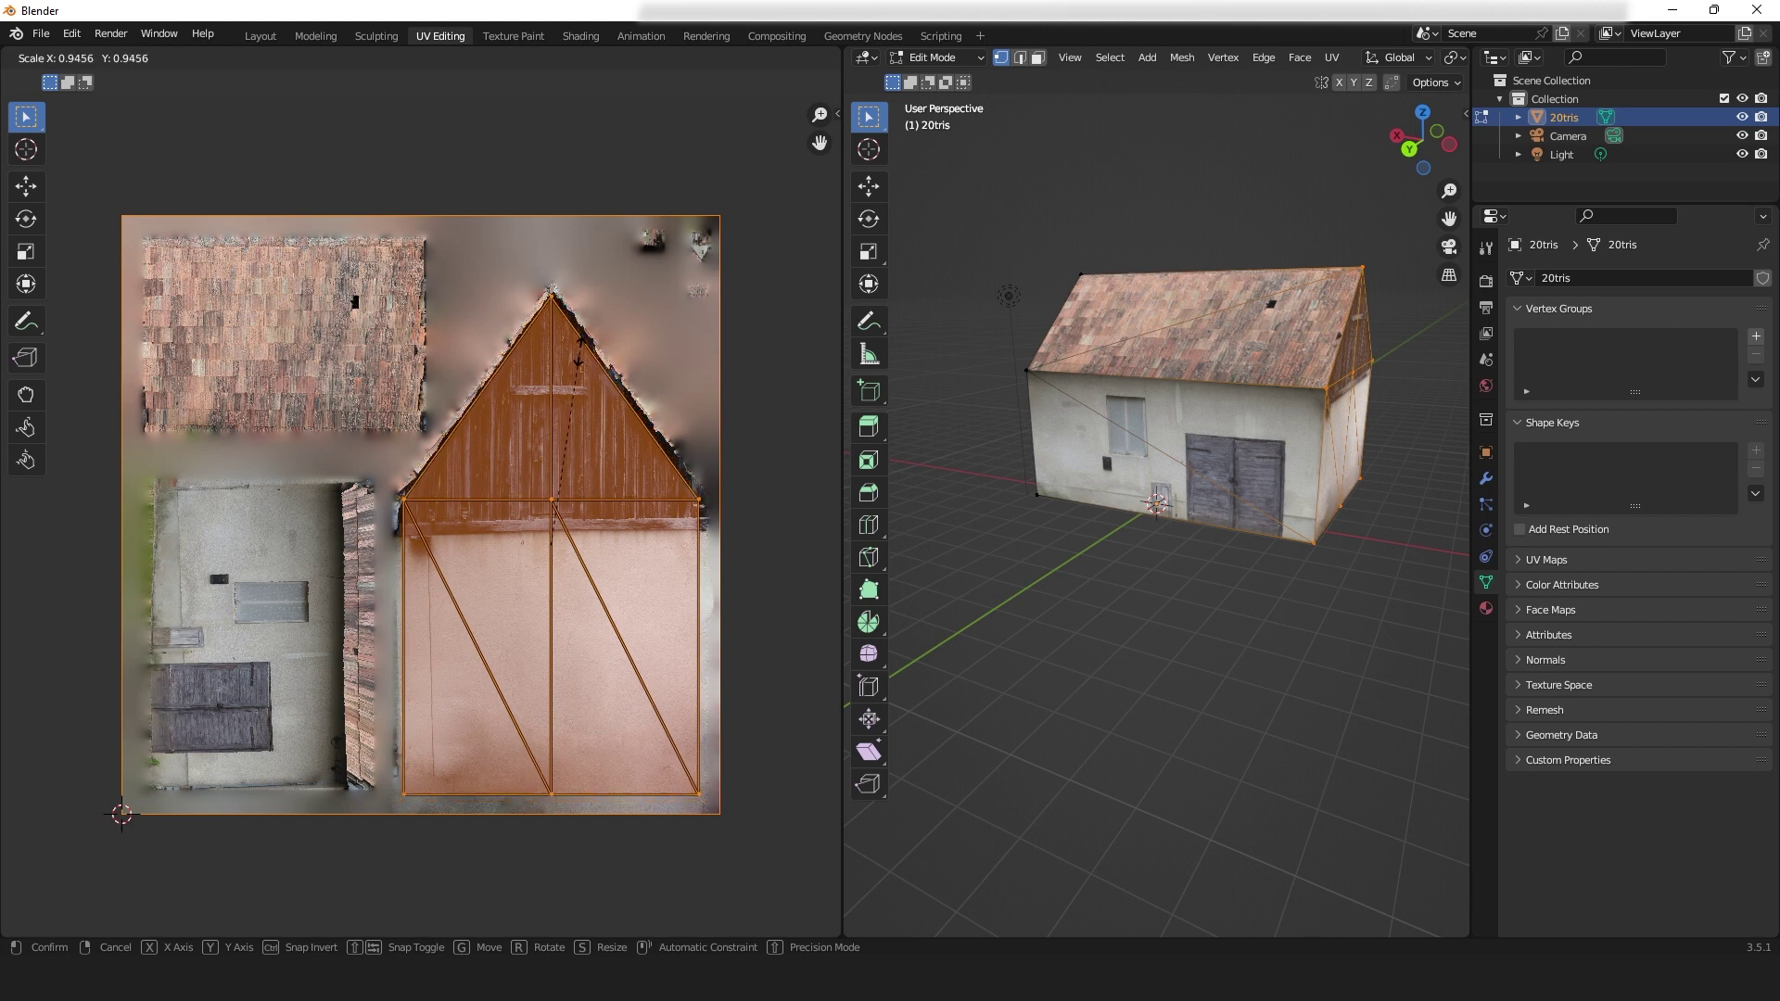
pyautogui.click(580, 352)
pyautogui.moveTo(1112, 472); pyautogui.dragTo(1362, 498, button='middle')
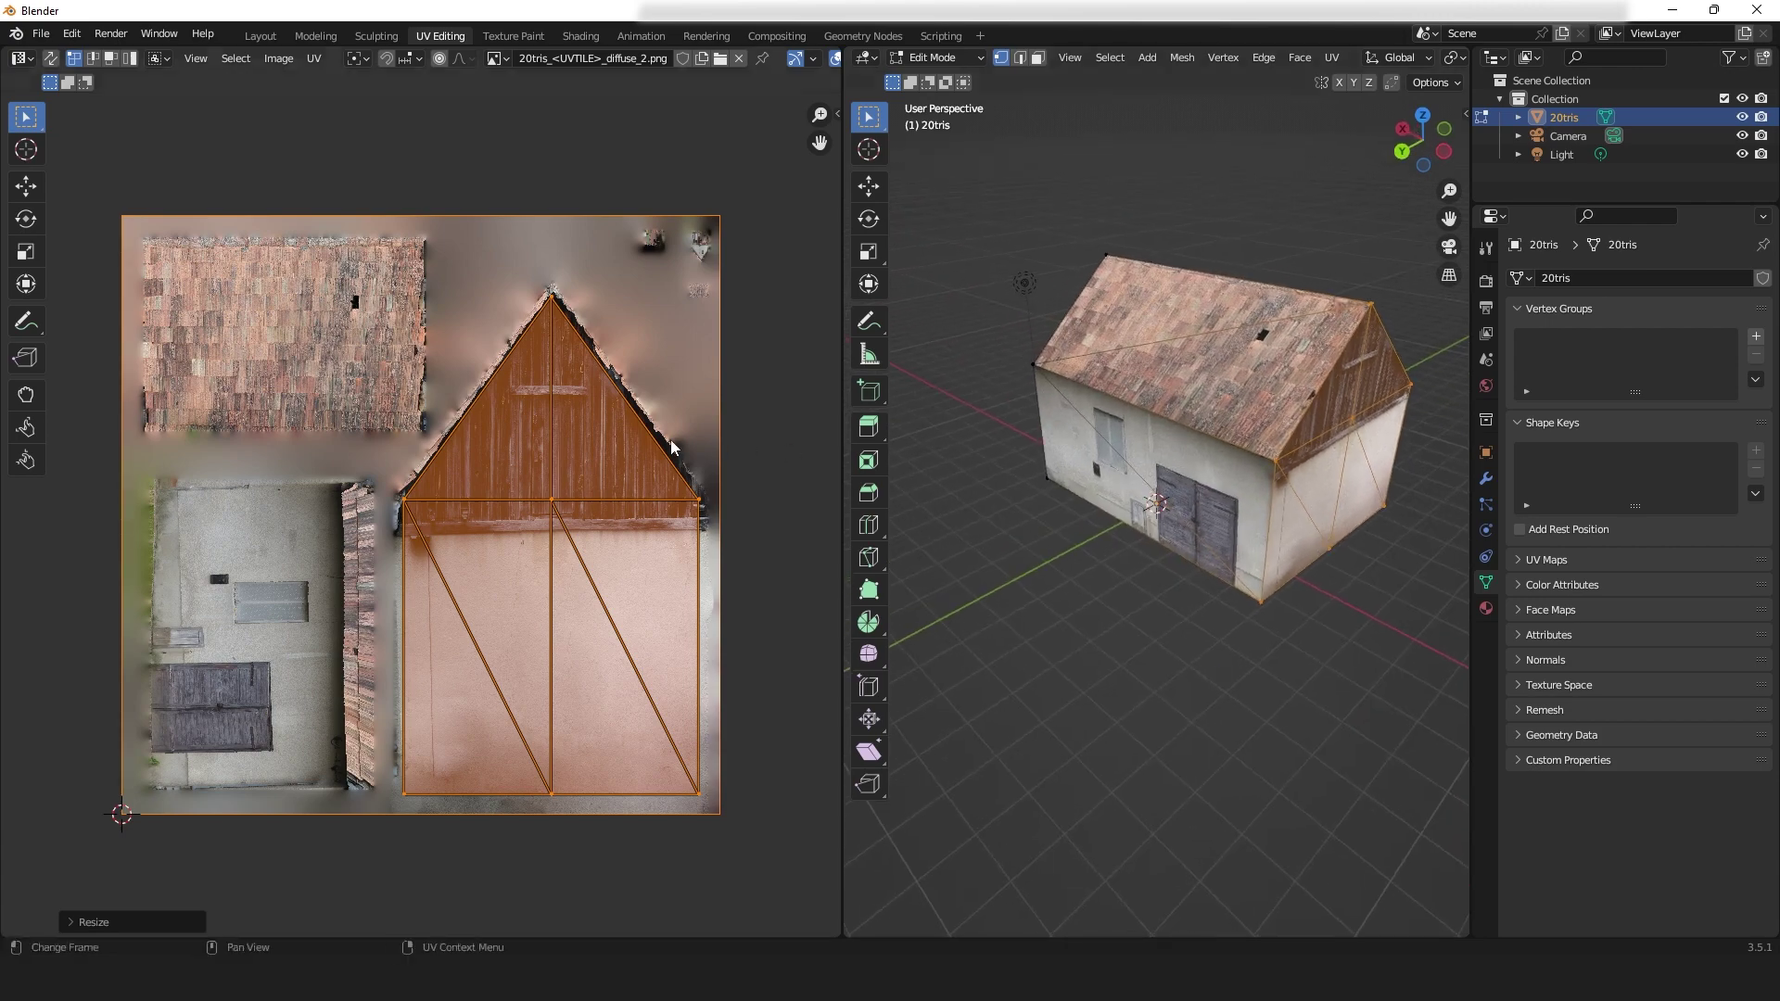
pyautogui.moveTo(1223, 474); pyautogui.dragTo(1263, 477, button='middle')
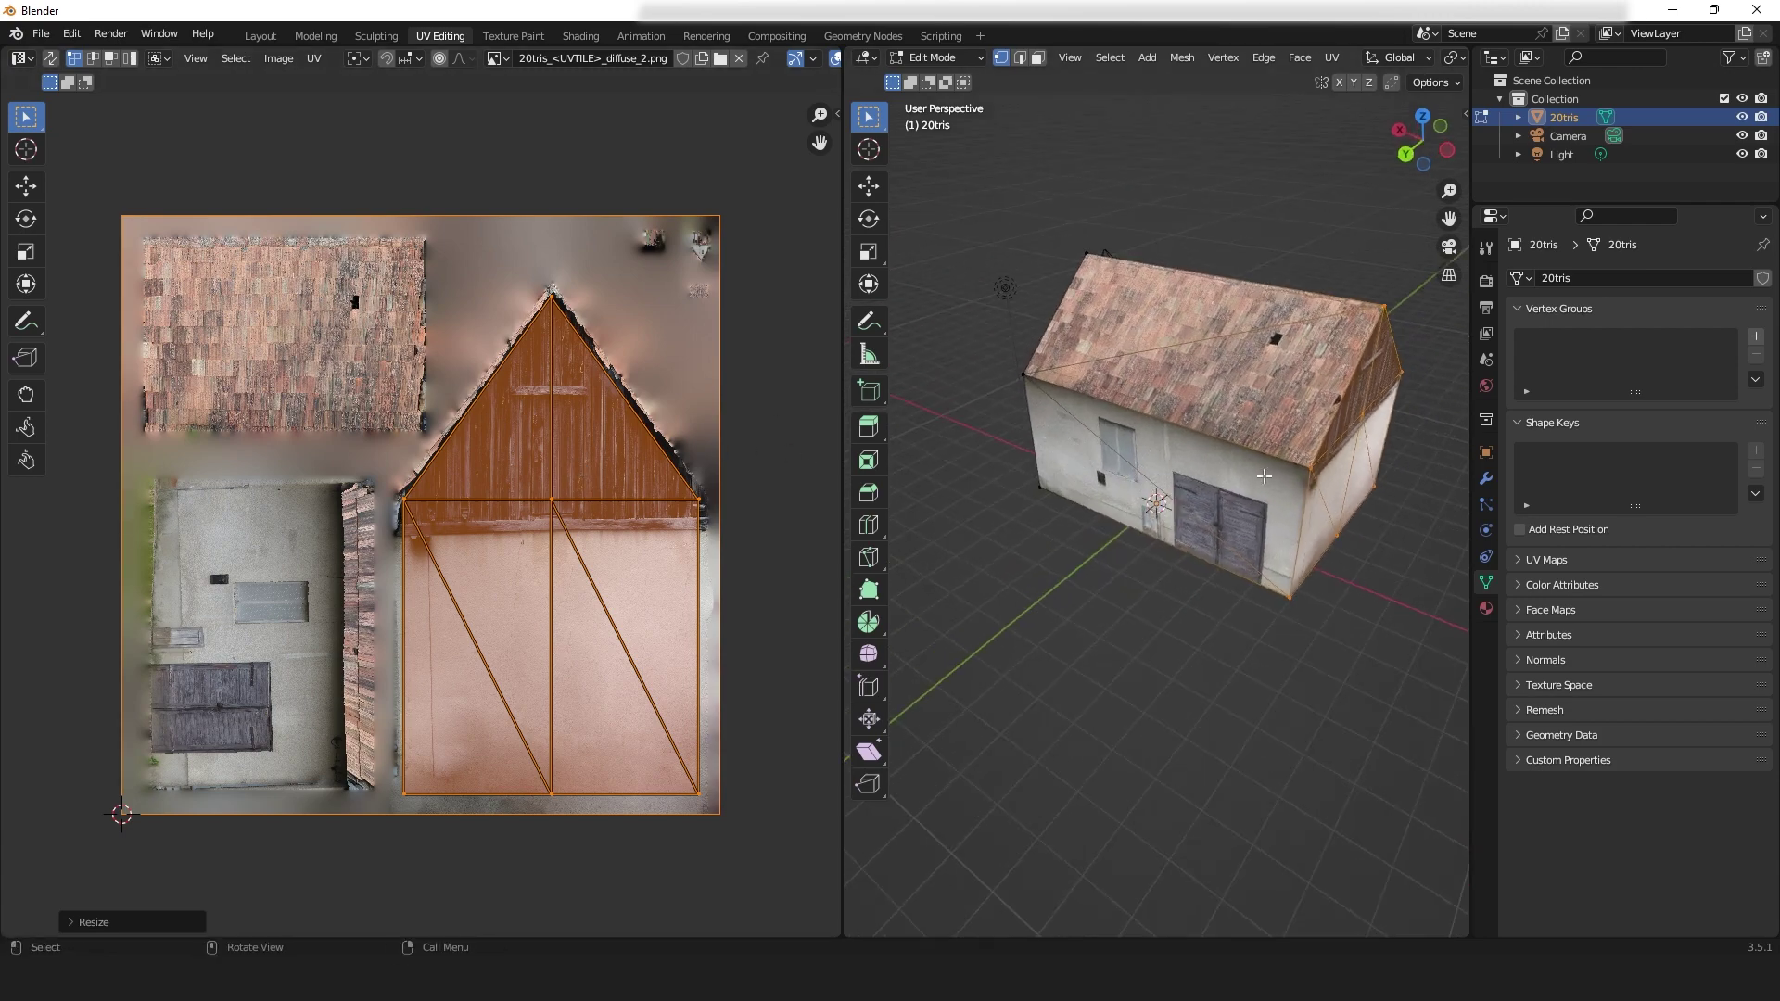
pyautogui.scroll(4, 1358, 427)
pyautogui.moveTo(1379, 406); pyautogui.dragTo(1156, 329, button='middle')
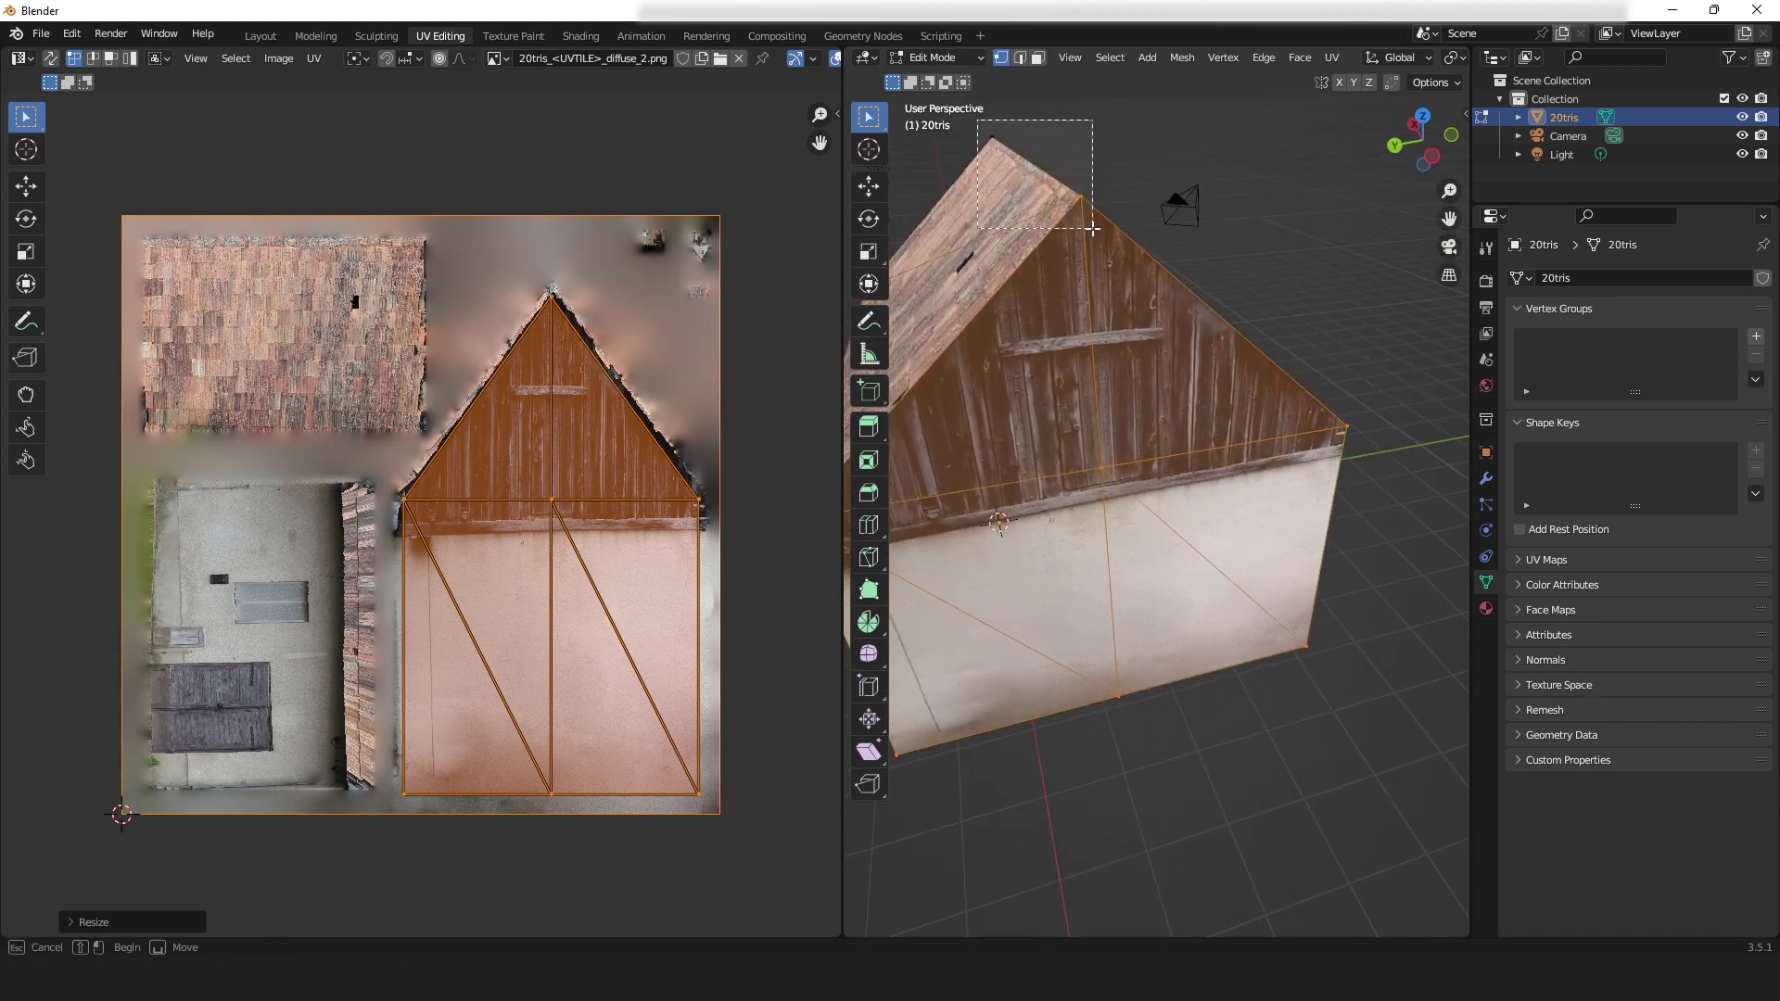
# - Select the roof faces and zoom the UV editor onto the roof island
pyautogui.click(977, 157)
pyautogui.moveTo(977, 158); pyautogui.dragTo(969, 192, button='middle')
pyautogui.keyDown('shift'); pyautogui.click(1086, 357); pyautogui.keyUp('shift')
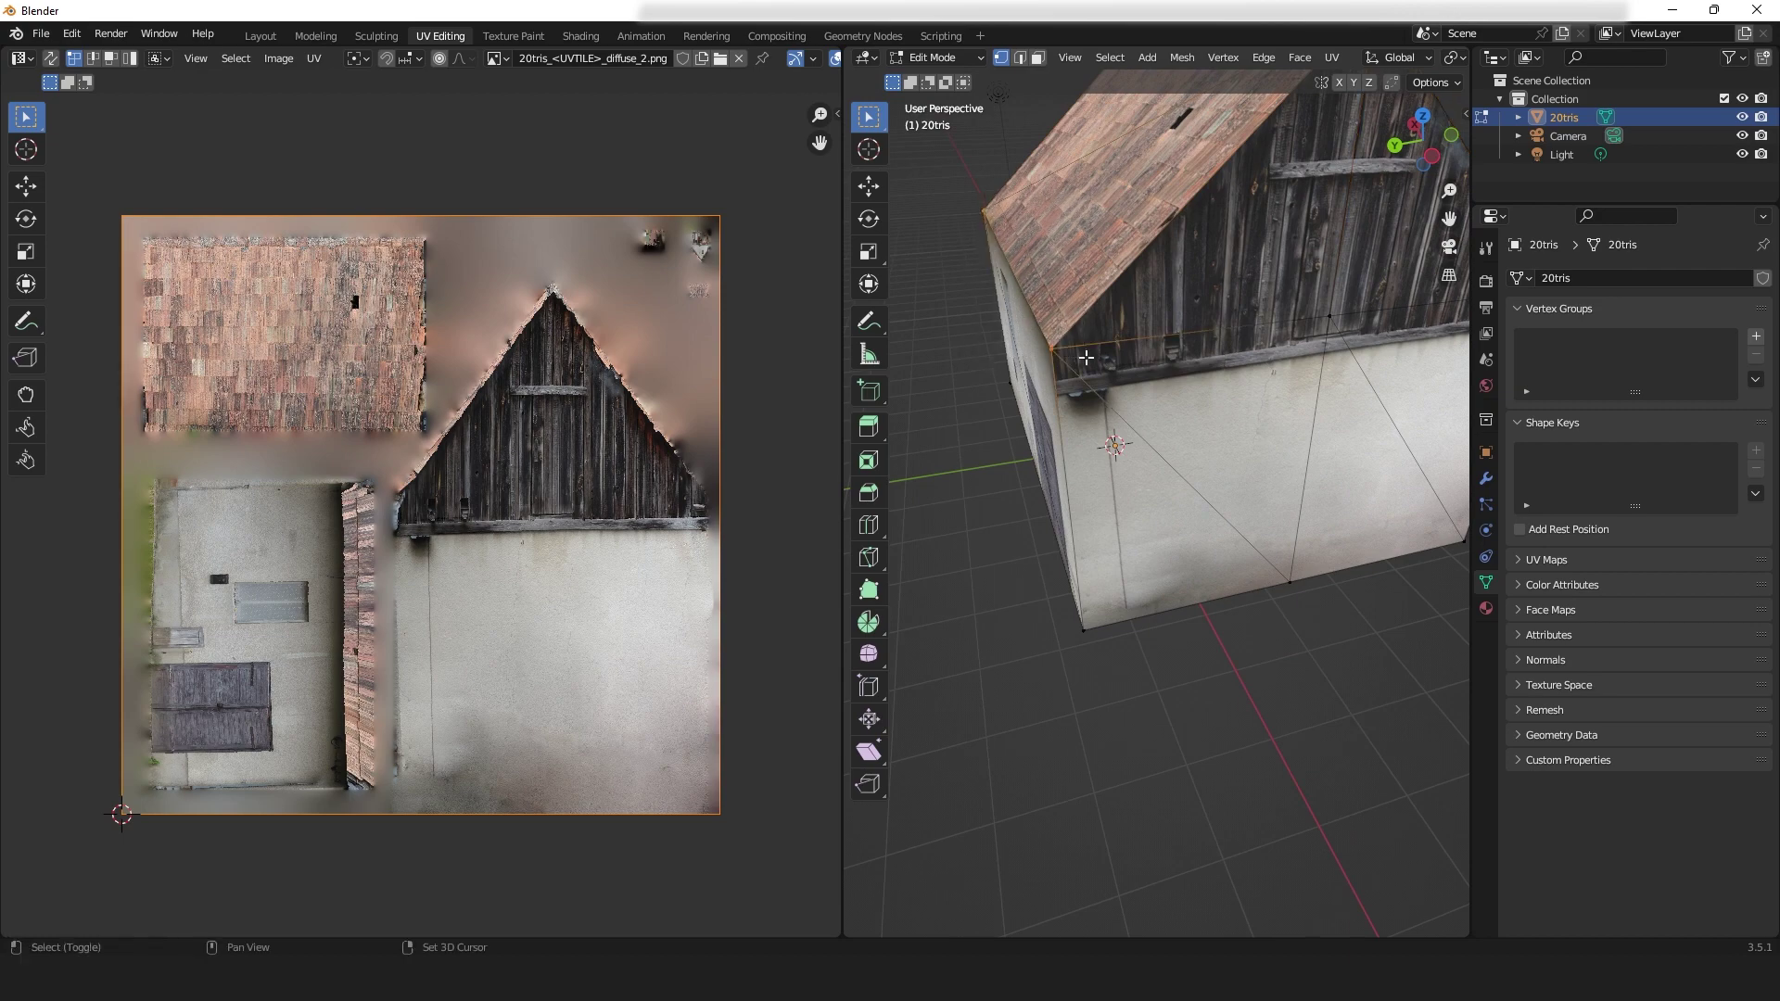
pyautogui.moveTo(986, 532); pyautogui.dragTo(1094, 352, button='middle')
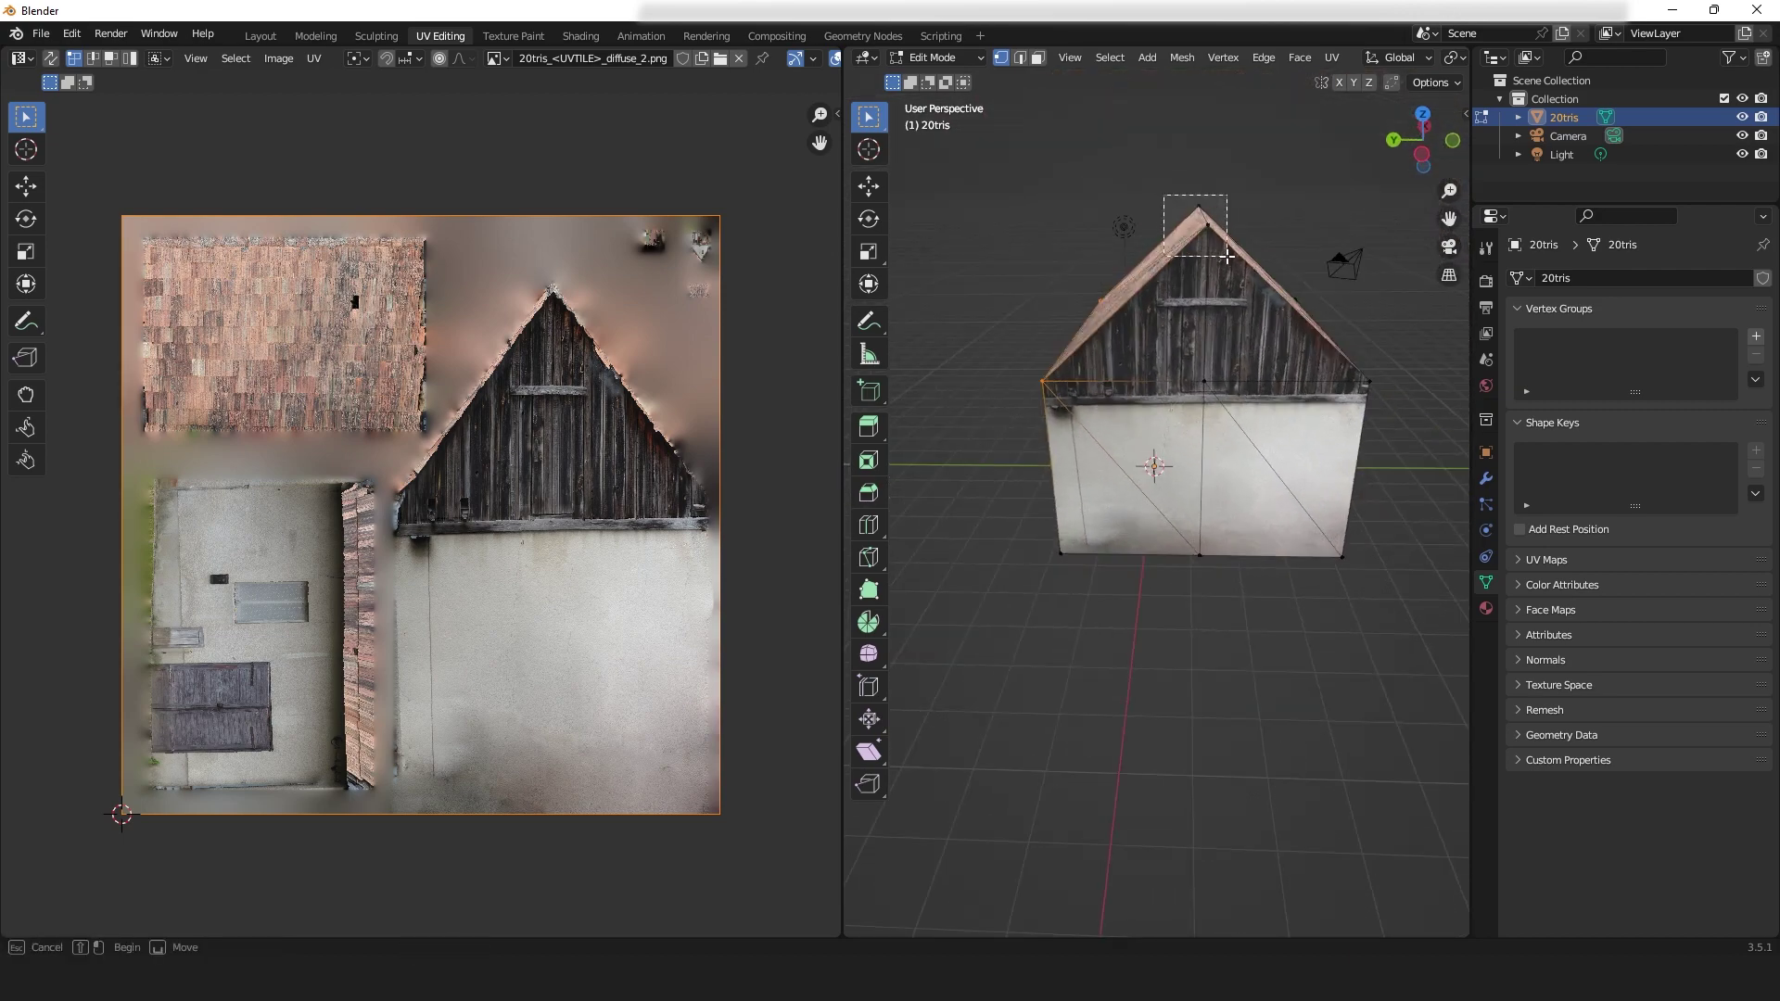
pyautogui.keyDown('shift'); pyautogui.click(1198, 208); pyautogui.keyUp('shift')
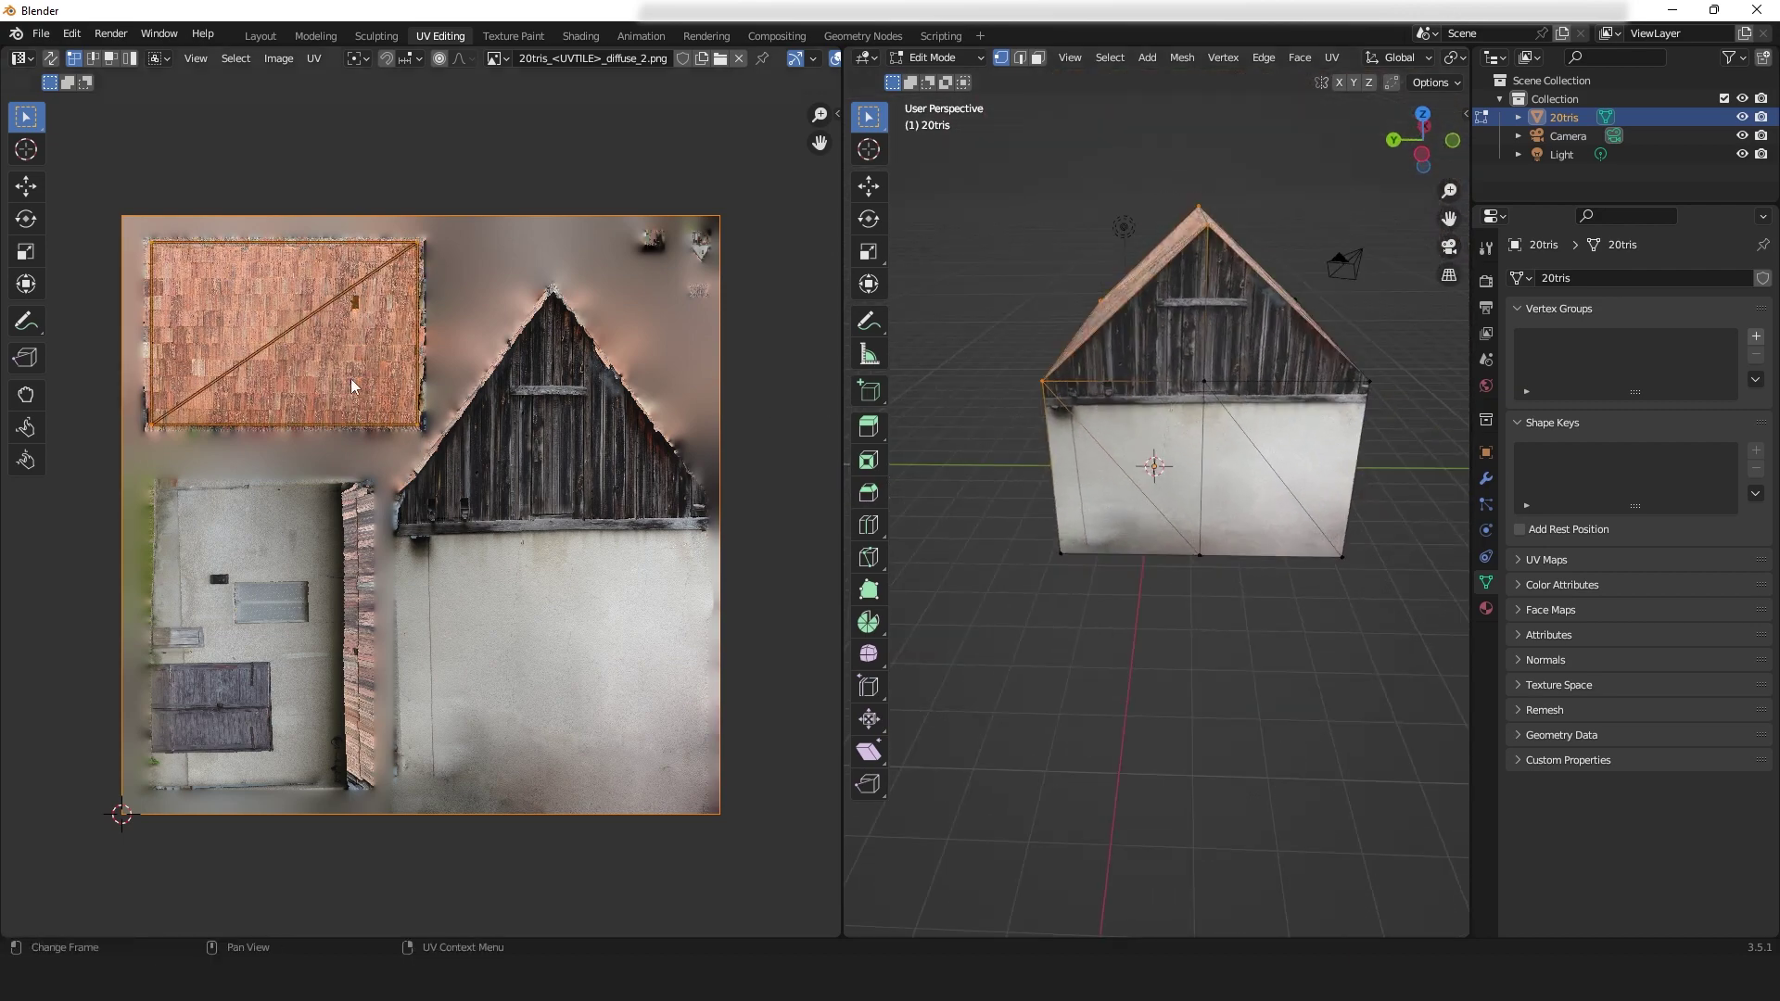
pyautogui.scroll(2, 351, 386)
pyautogui.moveTo(336, 285); pyautogui.dragTo(470, 558, button='middle')
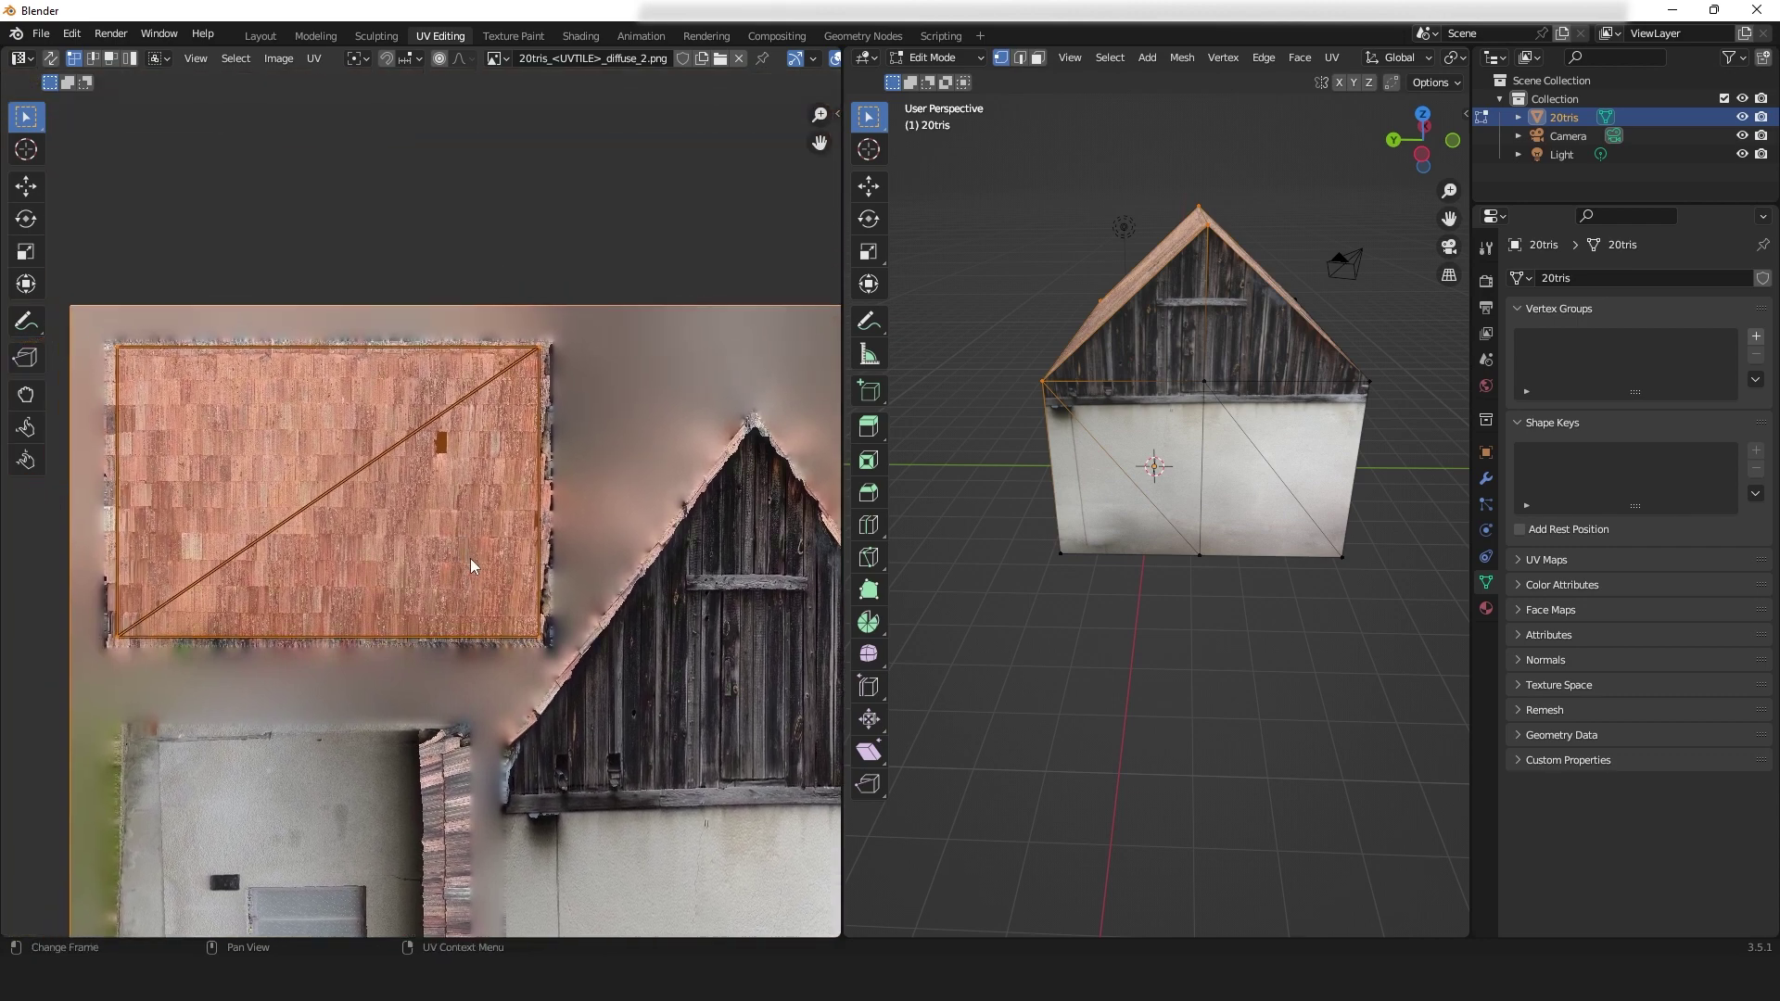
pyautogui.scroll(2, 463, 560)
pyautogui.moveTo(1066, 352); pyautogui.dragTo(1118, 417, button='middle')
pyautogui.scroll(3, 1141, 343)
pyautogui.moveTo(1142, 348); pyautogui.dragTo(1182, 536, button='middle')
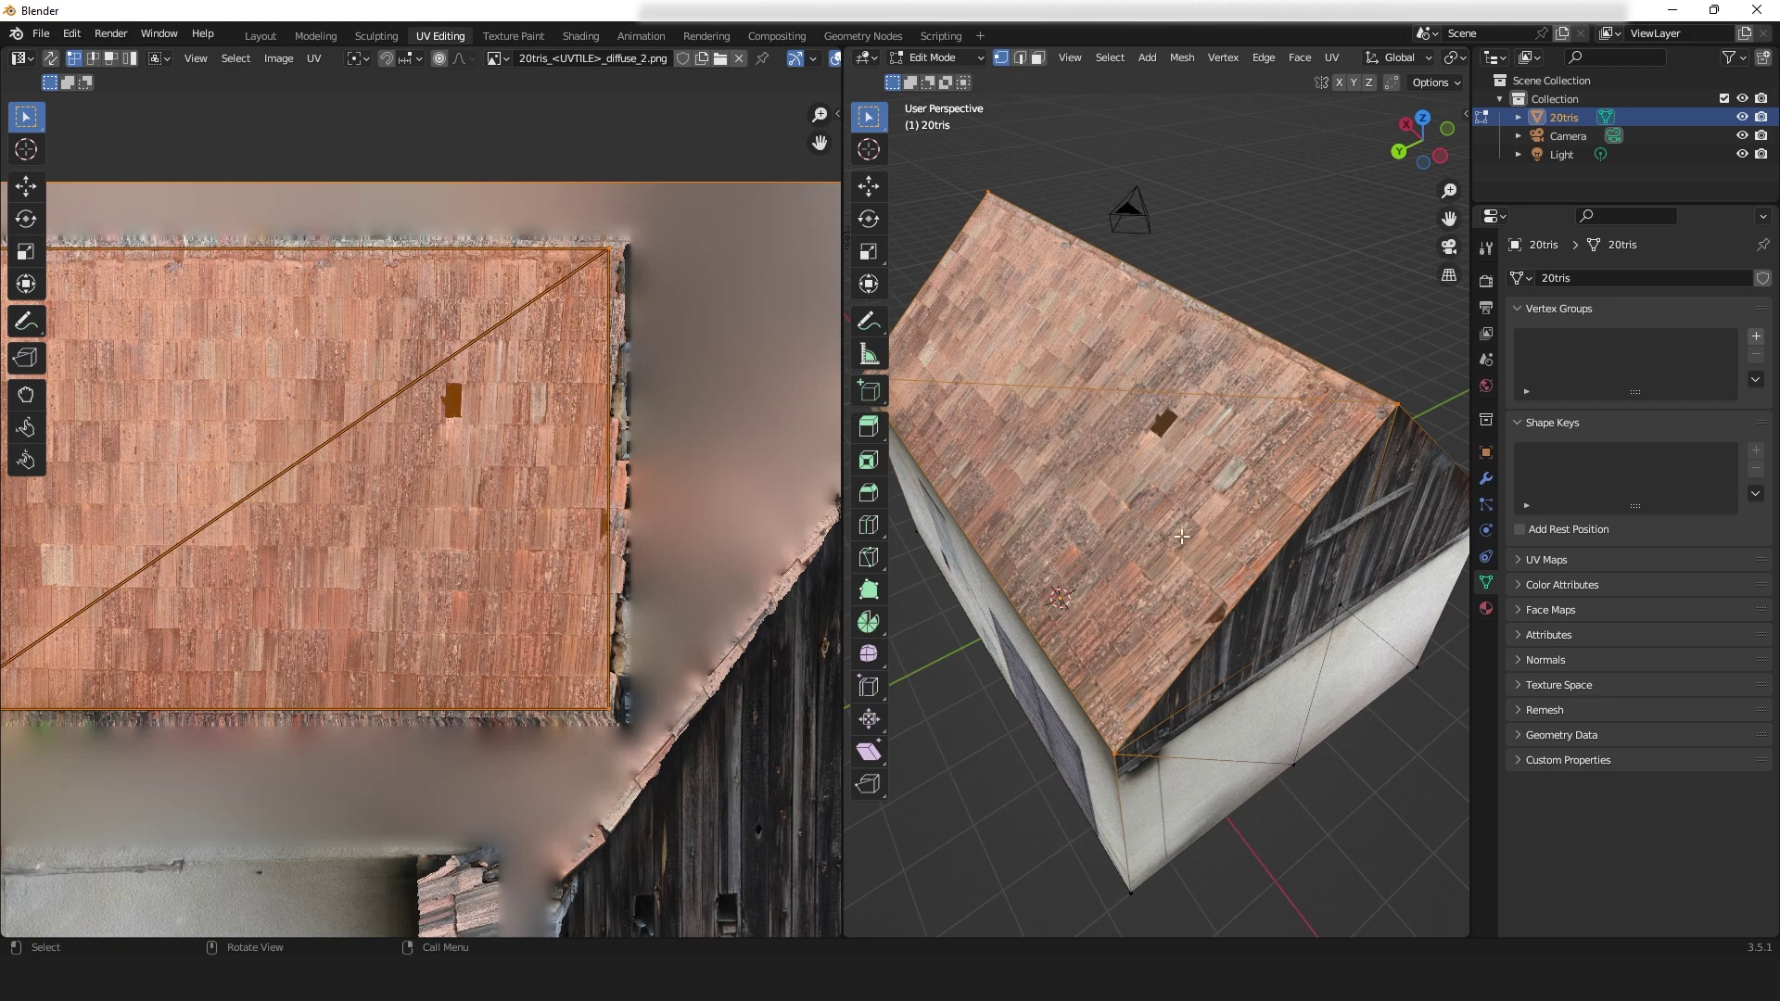
# - Move the roof island's lower-right corner vertex onto the edge of the tile texture
pyautogui.click(609, 711)
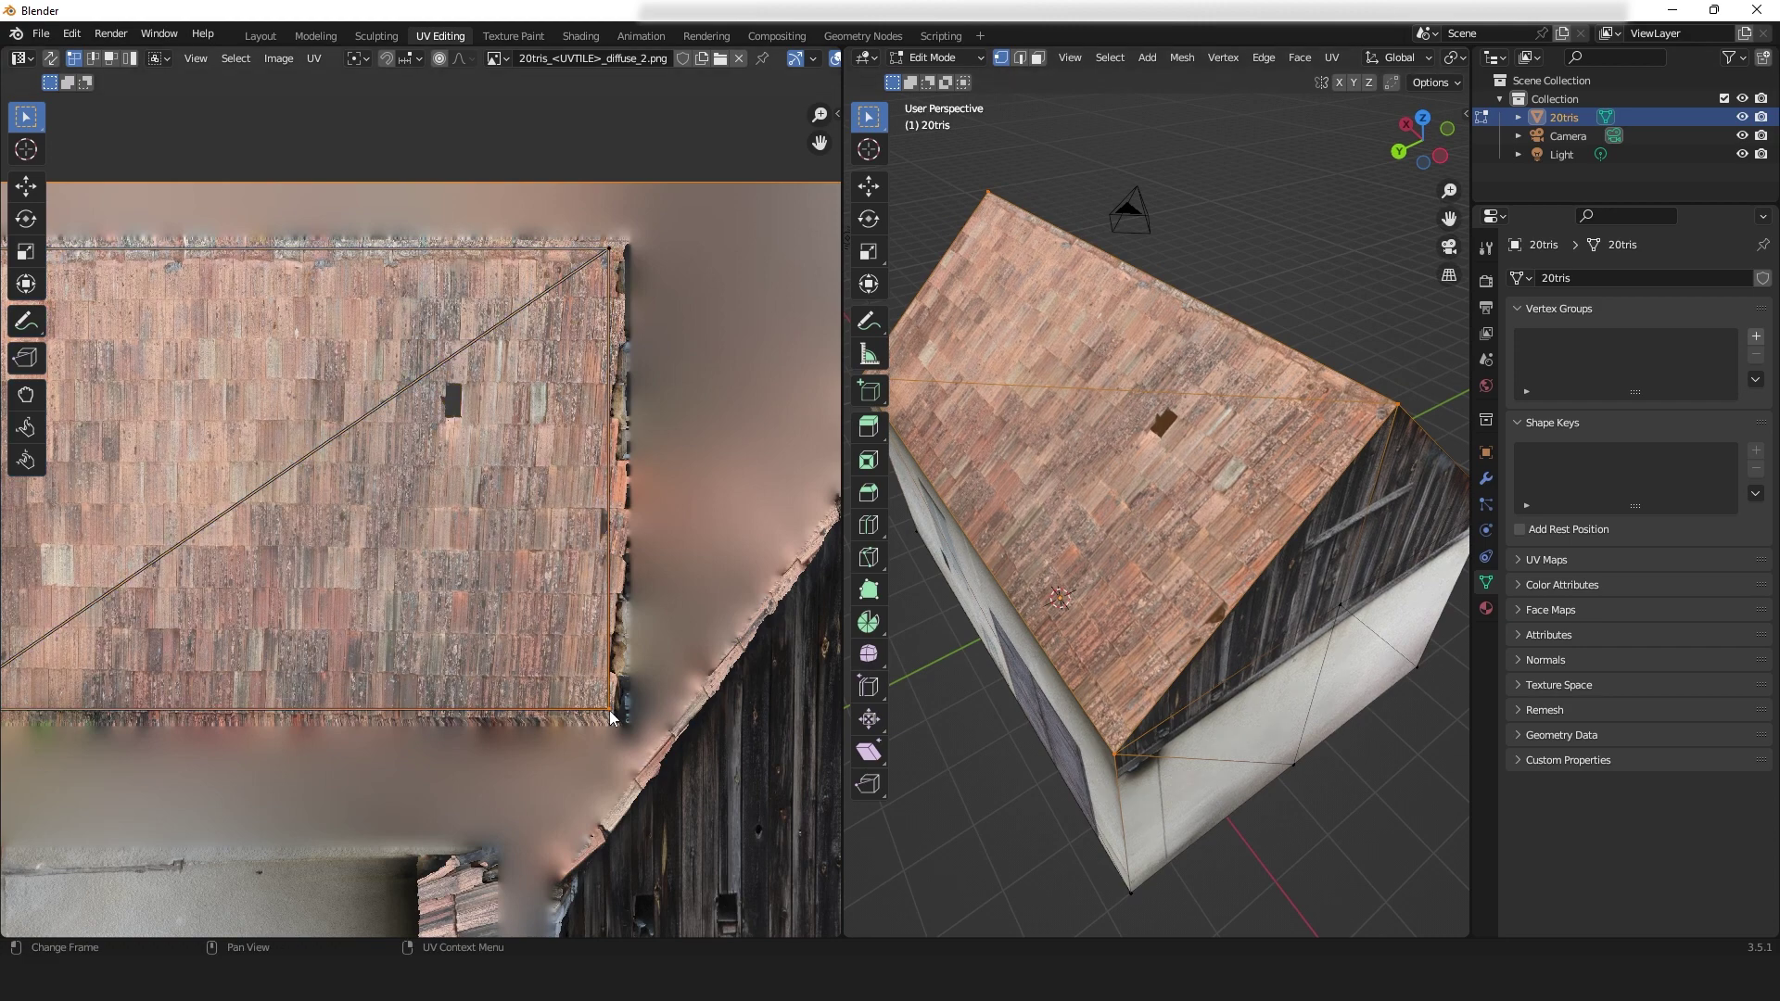
pyautogui.press('g')
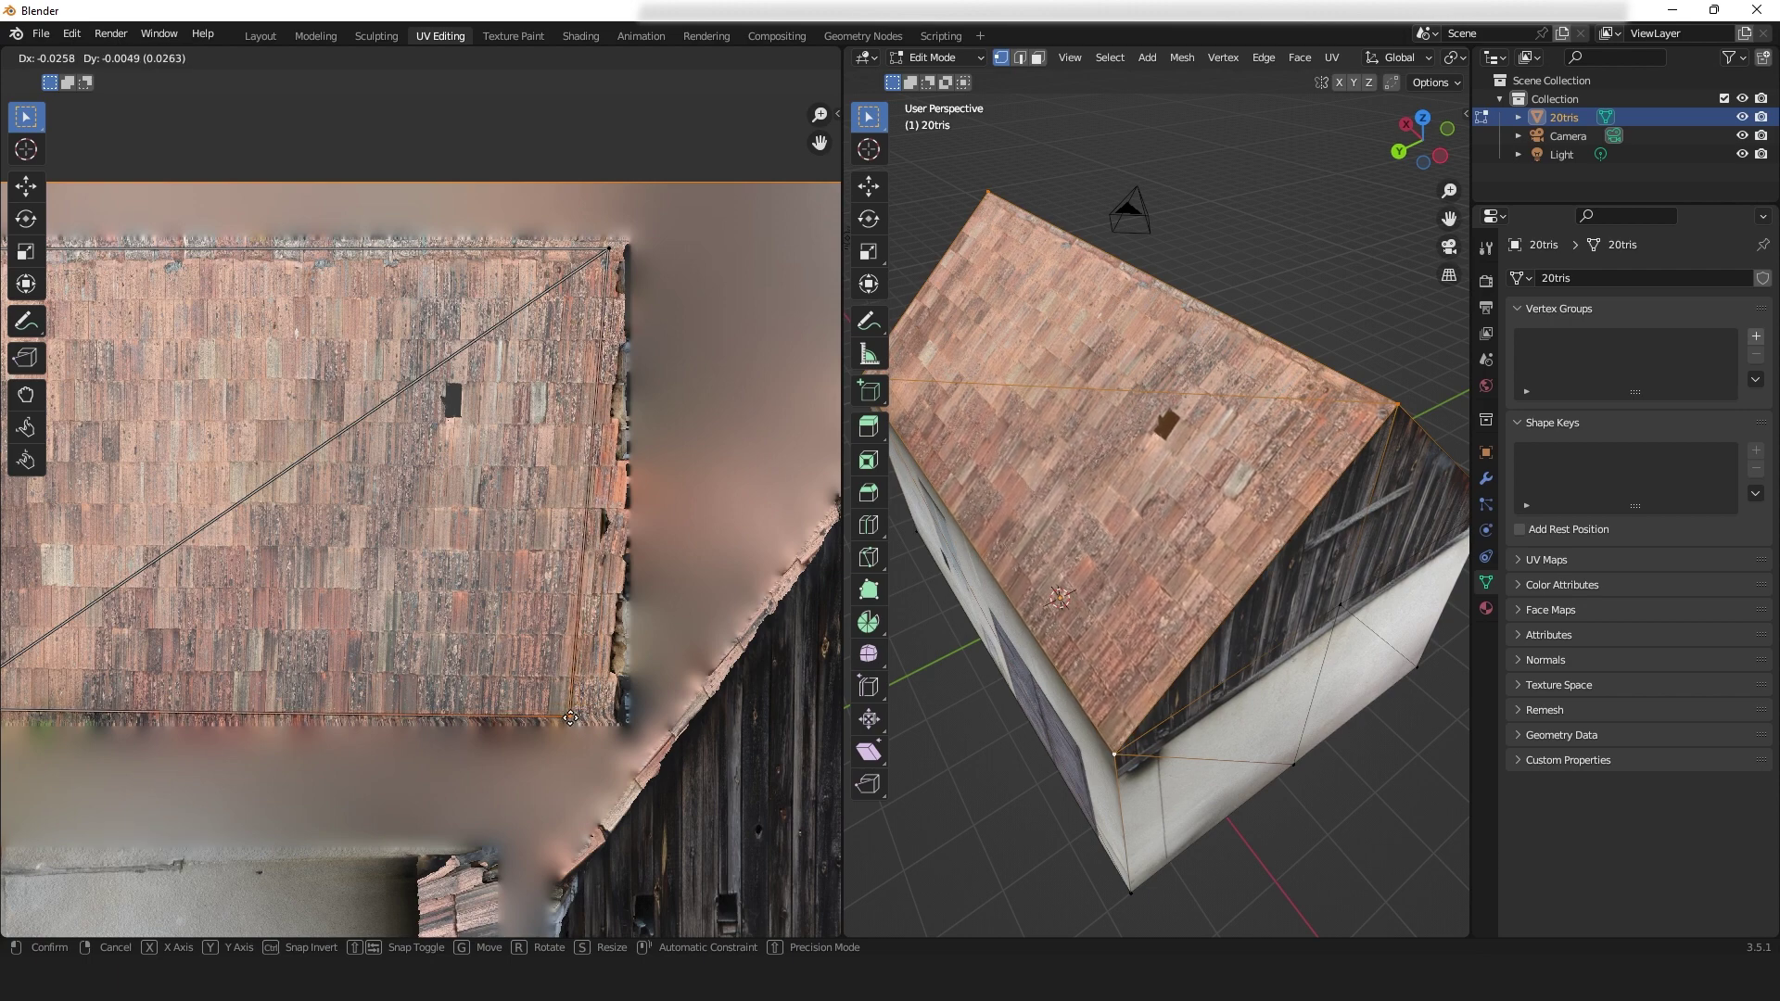
pyautogui.click(574, 718)
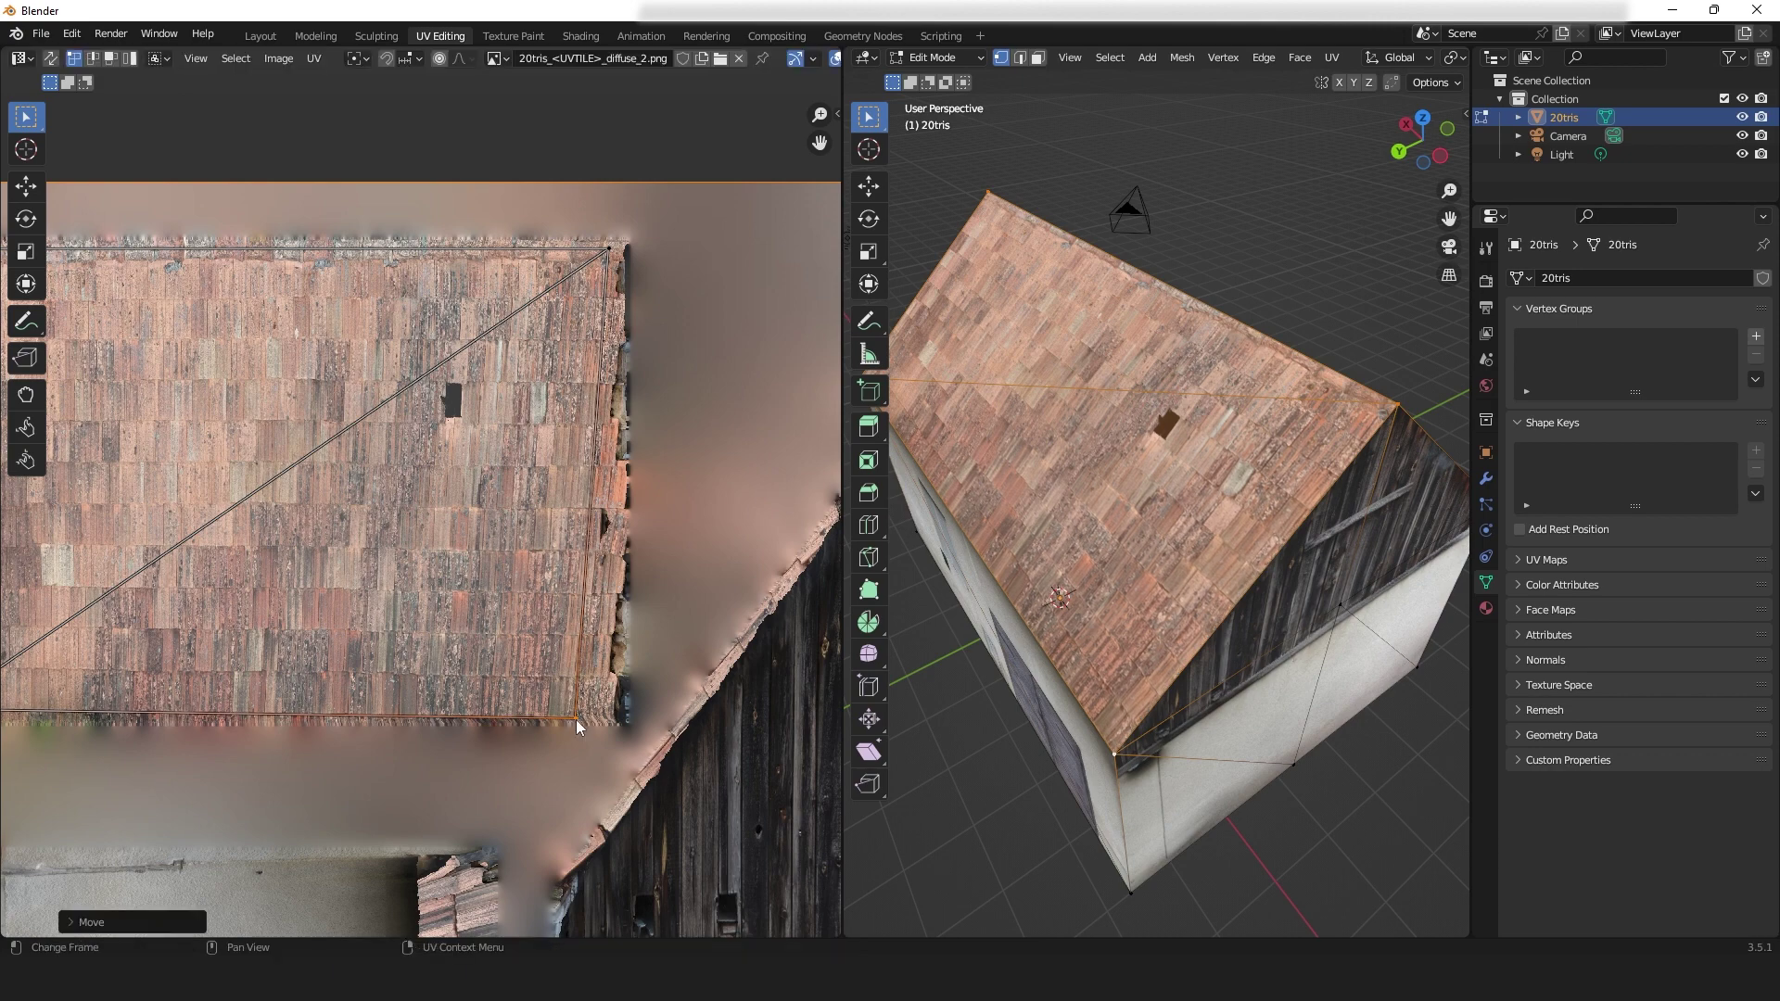
pyautogui.moveTo(1123, 639); pyautogui.dragTo(927, 389, button='middle')
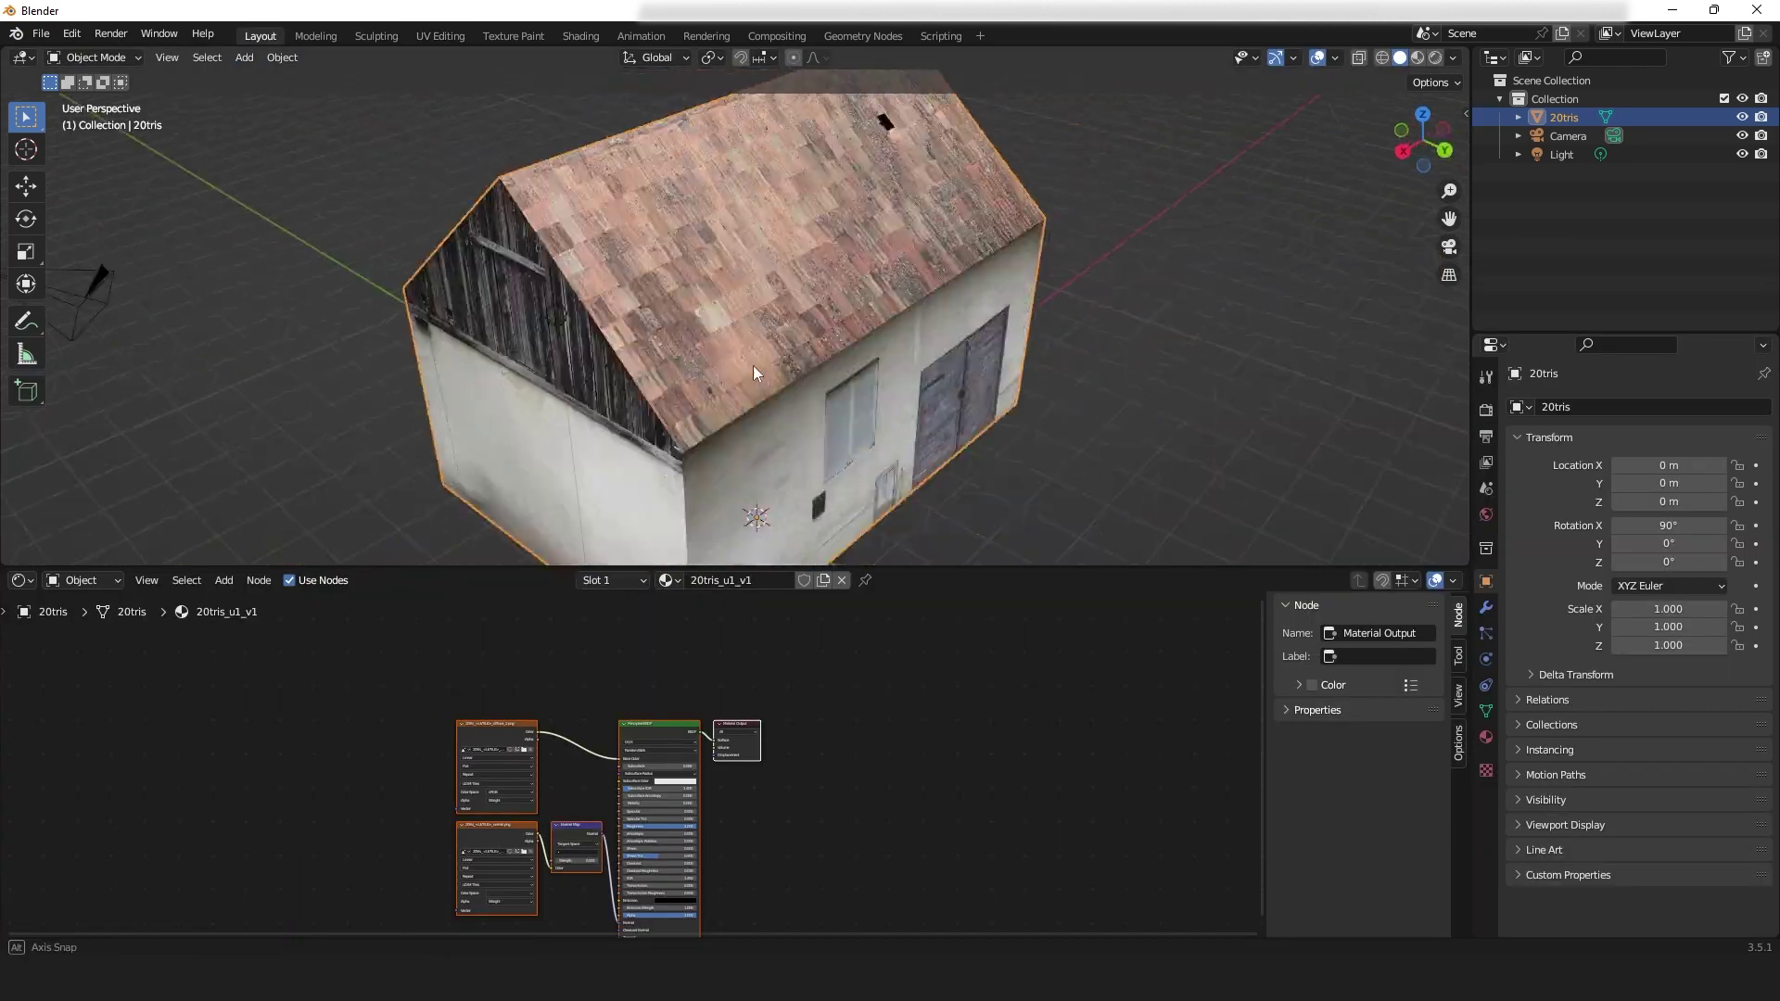